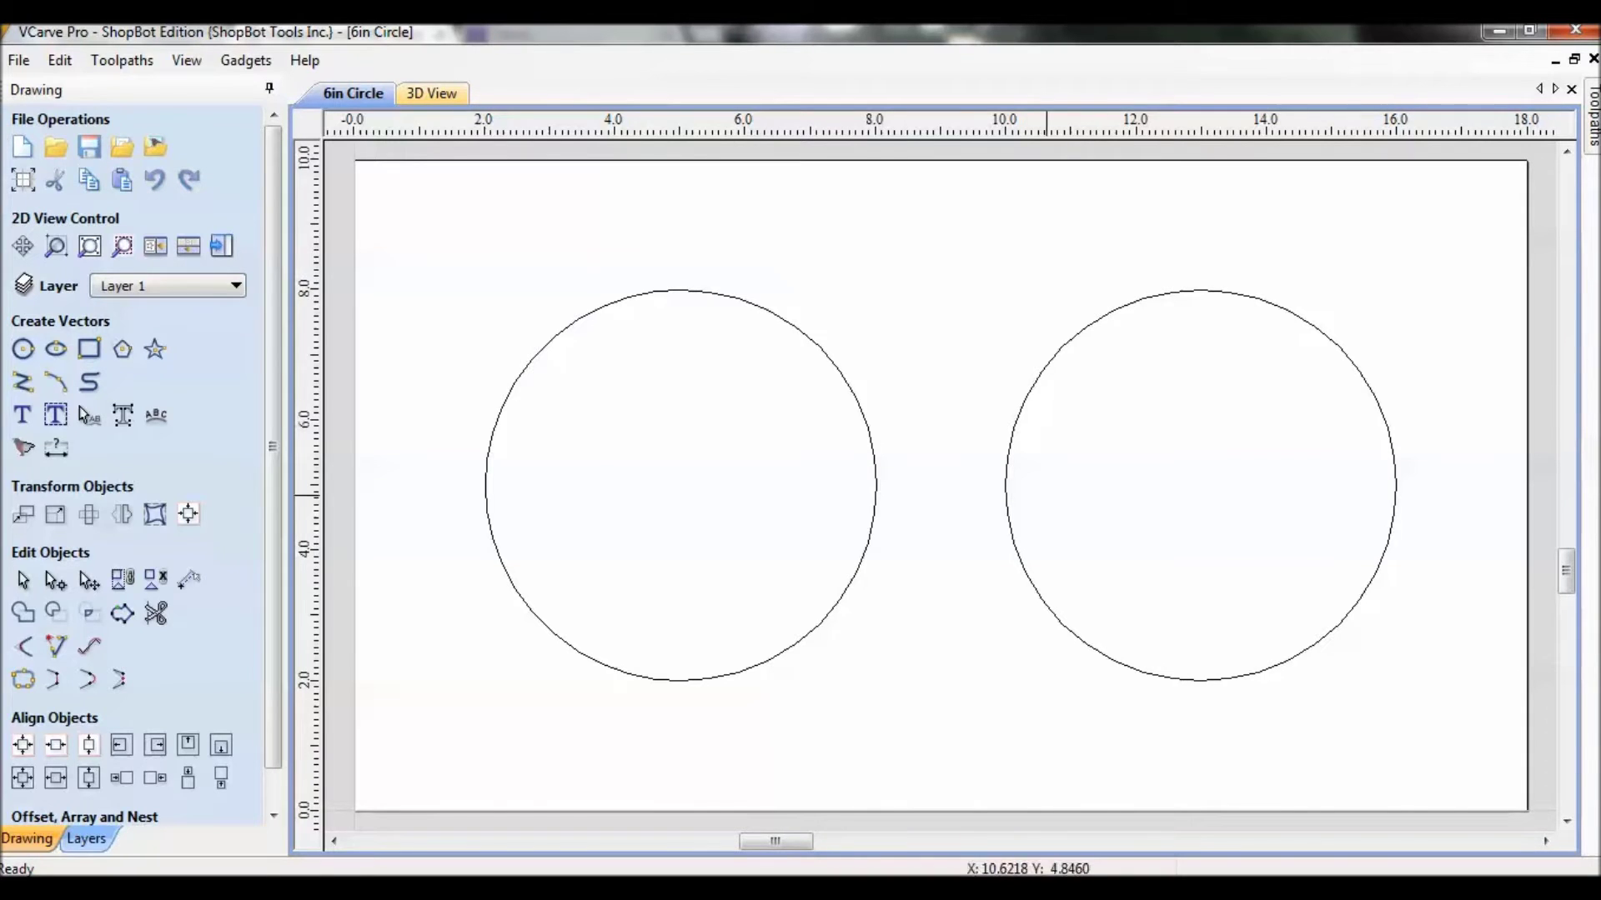
Preview all toolpaths for the two circles in 3D and inspect the cut edges from an angle
{"action": "scroll", "coordinate": [1009, 471], "scroll_direction": "down", "scroll_amount": 1}
{"action": "middle_click_drag", "start_coordinate": [1021, 467], "coordinate": [874, 438]}
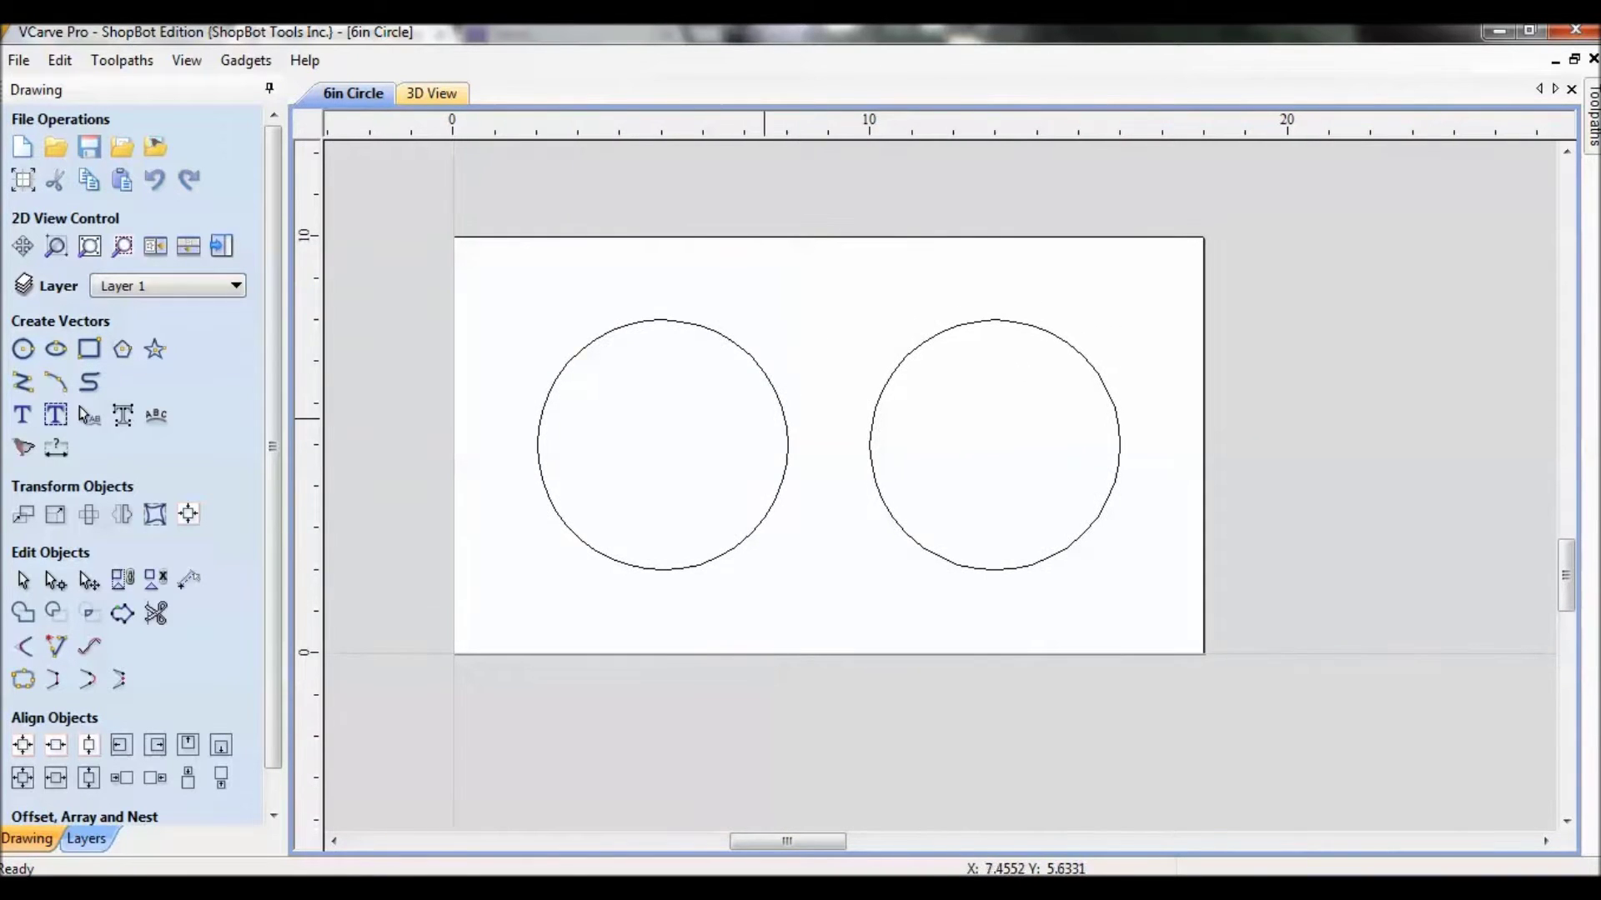
{"action": "left_click", "coordinate": [222, 246]}
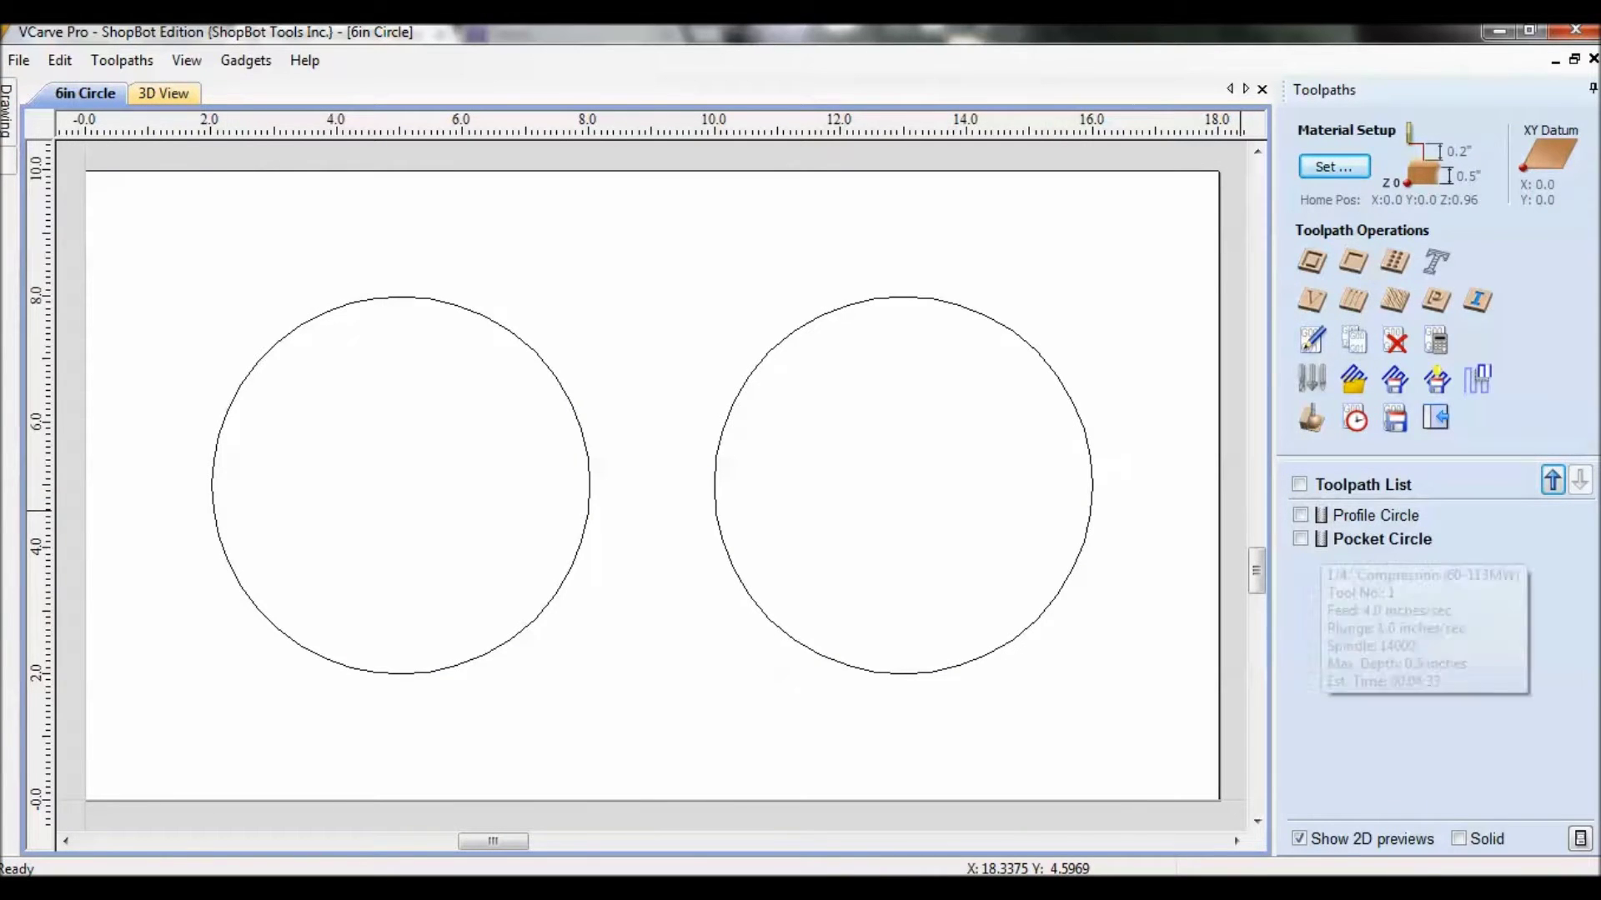
{"action": "left_click", "coordinate": [1552, 480]}
{"action": "left_click", "coordinate": [1326, 591]}
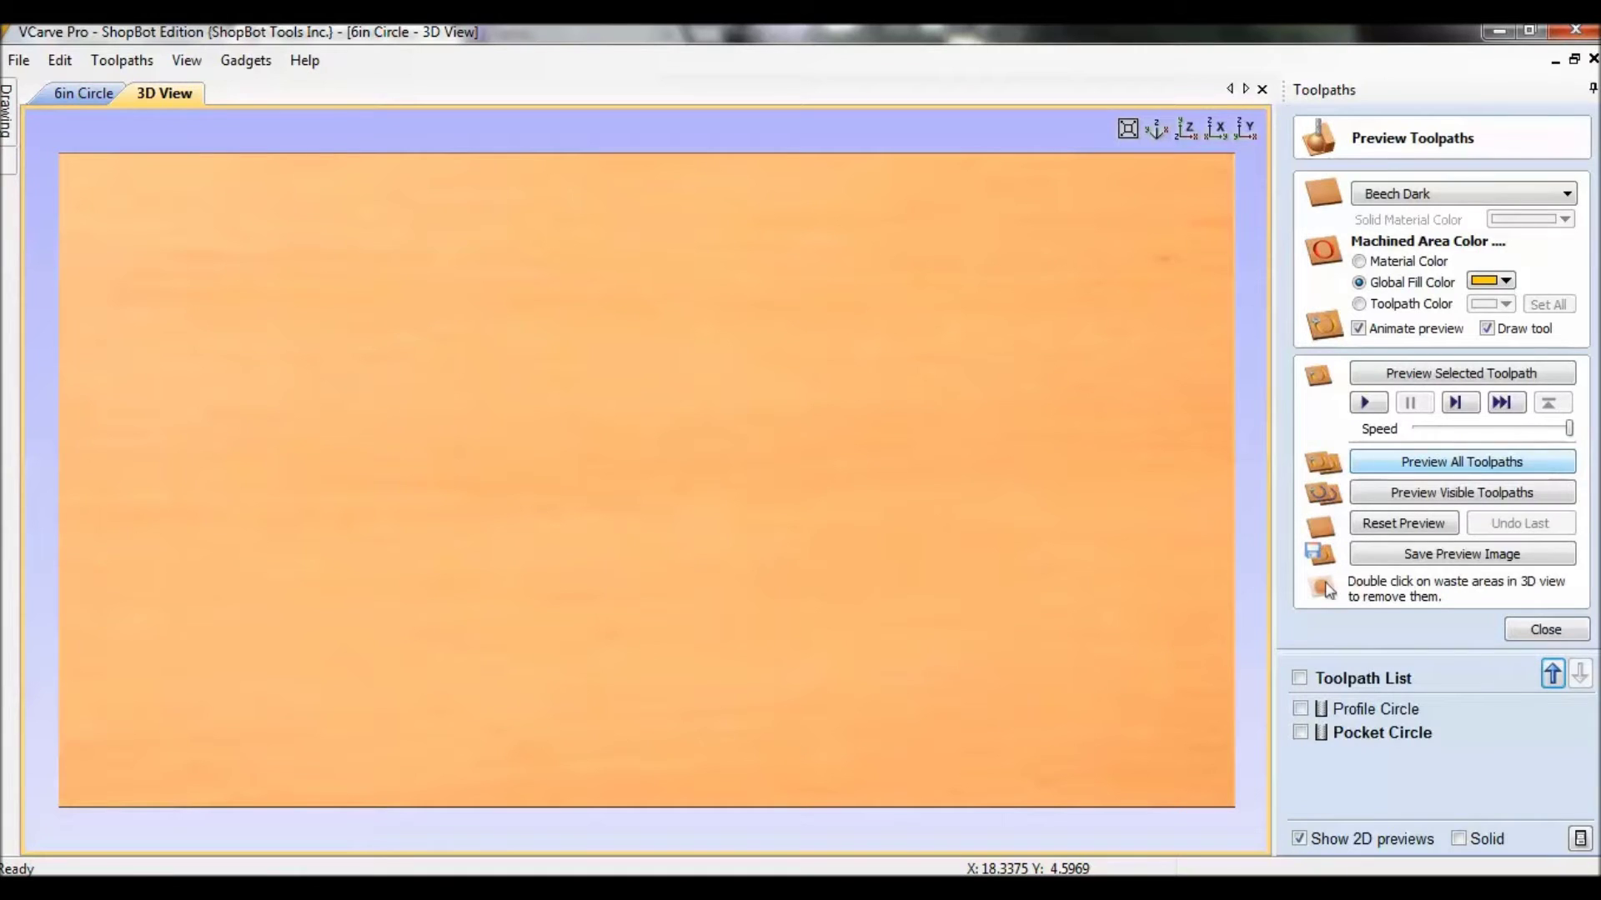
{"action": "key", "text": "Return"}
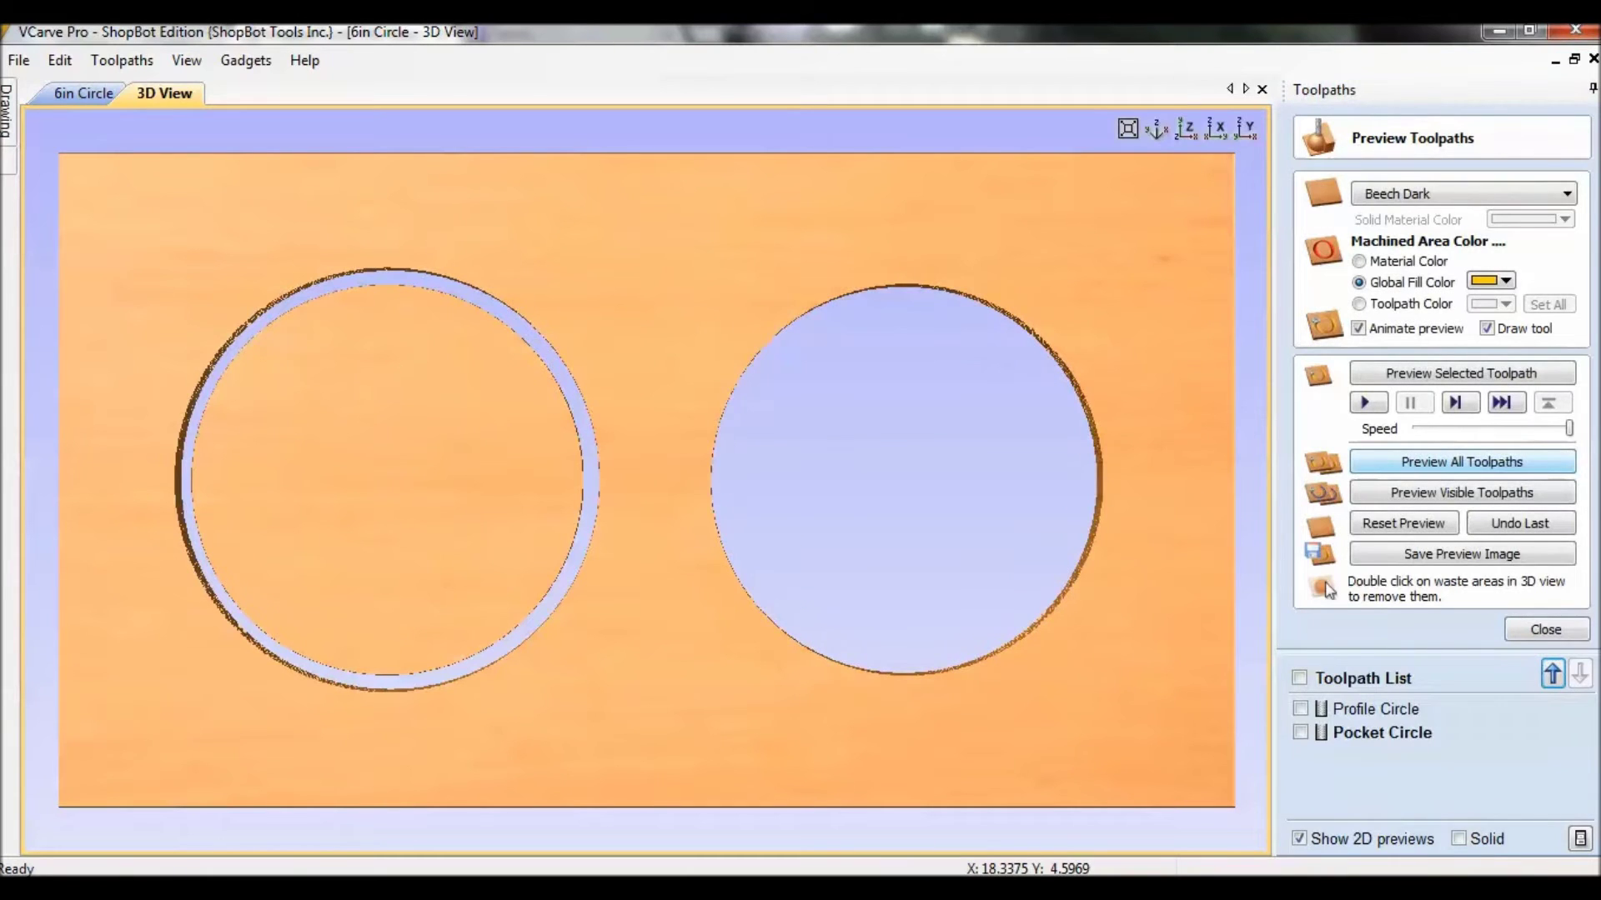
{"action": "scroll", "coordinate": [647, 479], "scroll_direction": "up", "scroll_amount": 3}
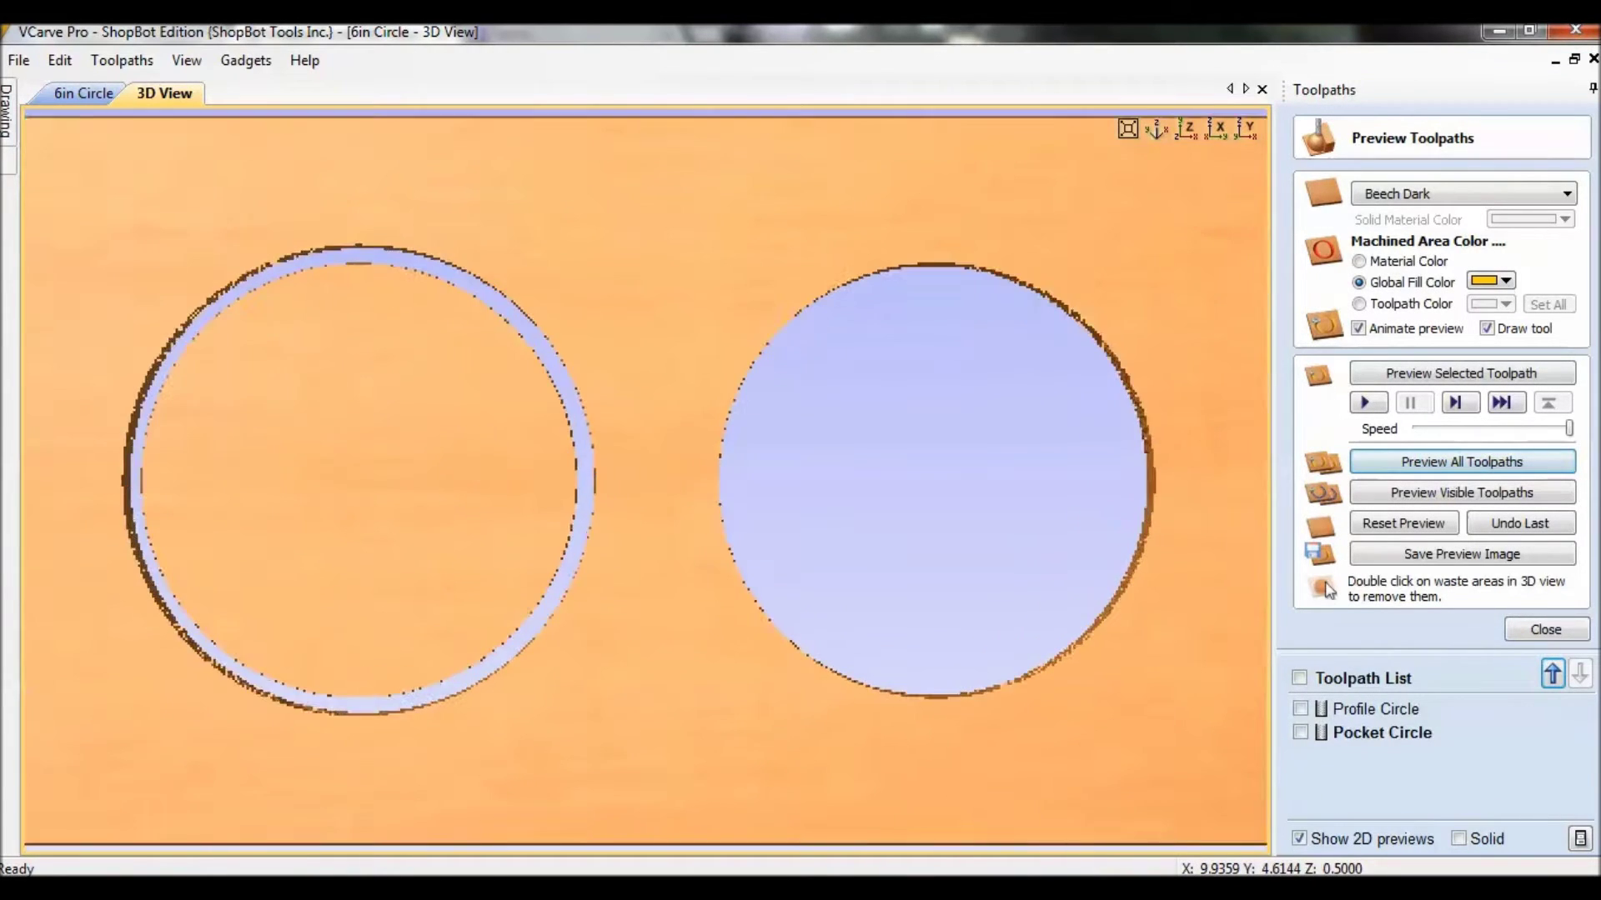
{"action": "scroll", "coordinate": [647, 479], "scroll_direction": "down", "scroll_amount": 3}
{"action": "mouse_move", "coordinate": [647, 479]}
{"action": "left_mouse_down"}
{"action": "mouse_move", "coordinate": [667, 409]}
{"action": "mouse_move", "coordinate": [694, 390]}
{"action": "left_mouse_up"}
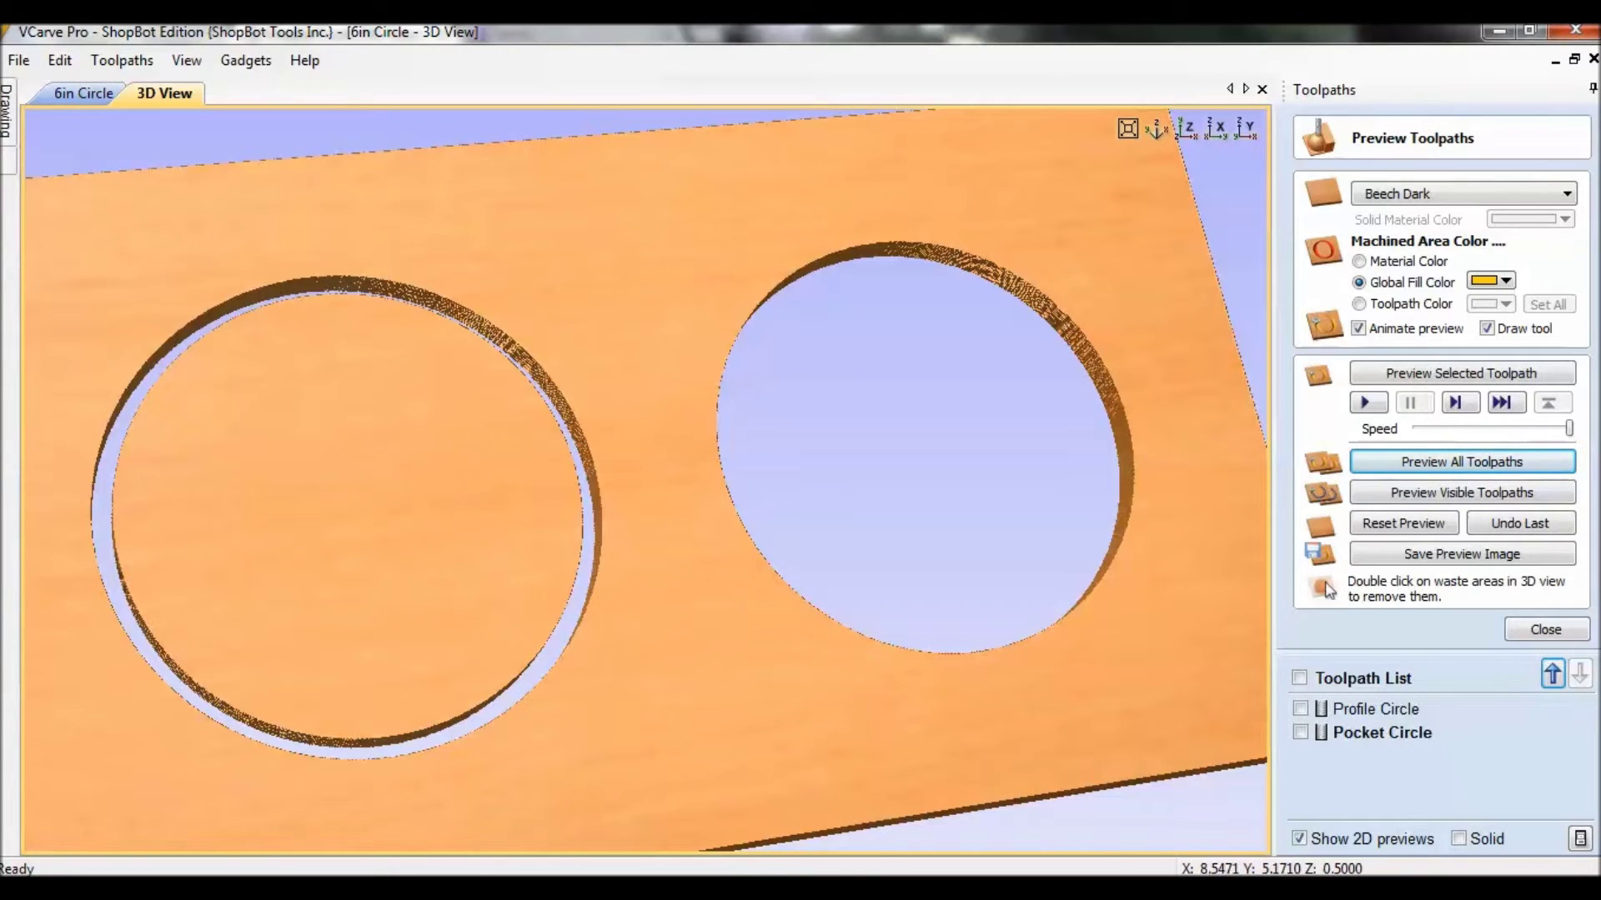
Return to the 2D drawing, select the left circle and show the Profile Circle toolpath as a solid 2D preview
{"action": "key", "text": "F2"}
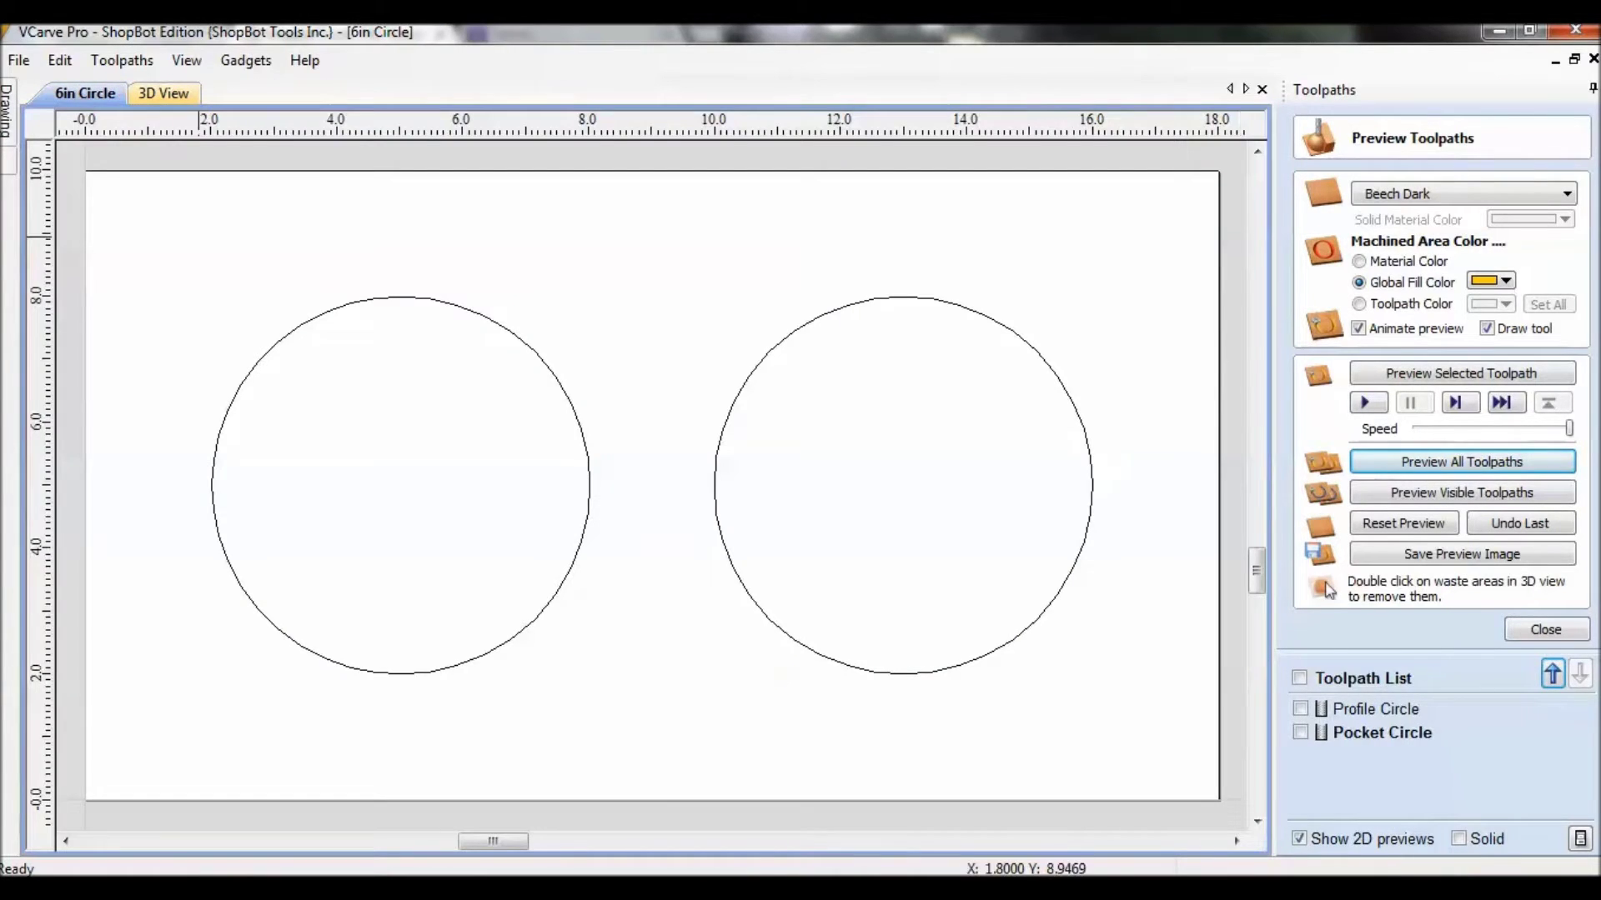
{"action": "left_click", "coordinate": [571, 576]}
{"action": "left_click", "coordinate": [728, 567]}
{"action": "left_click", "coordinate": [577, 542]}
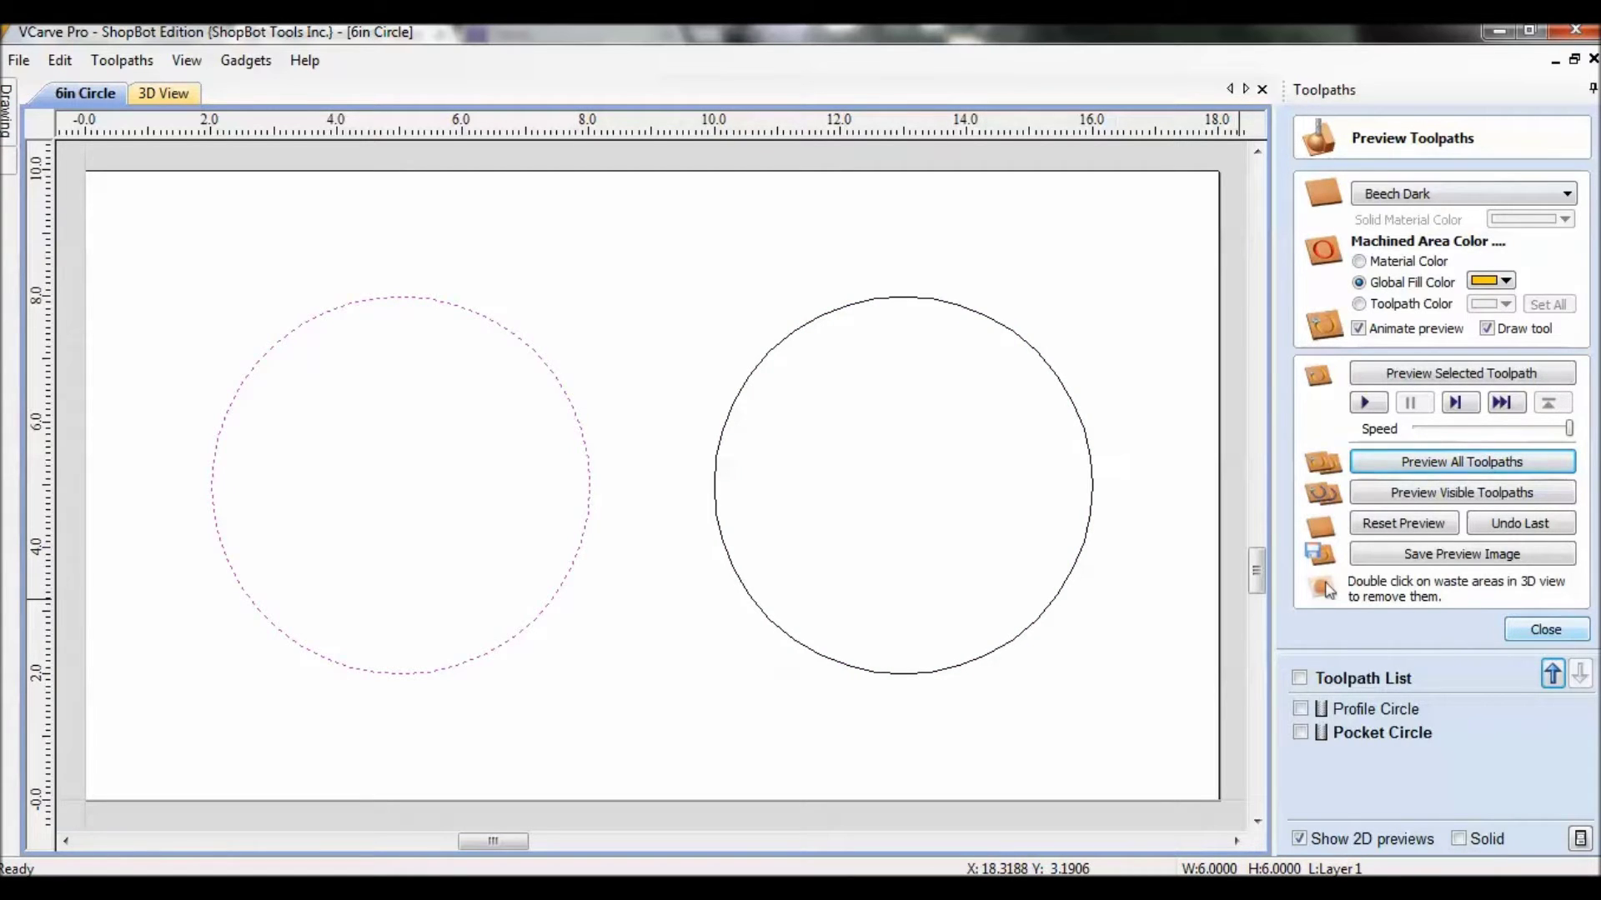
{"action": "left_click", "coordinate": [1458, 839]}
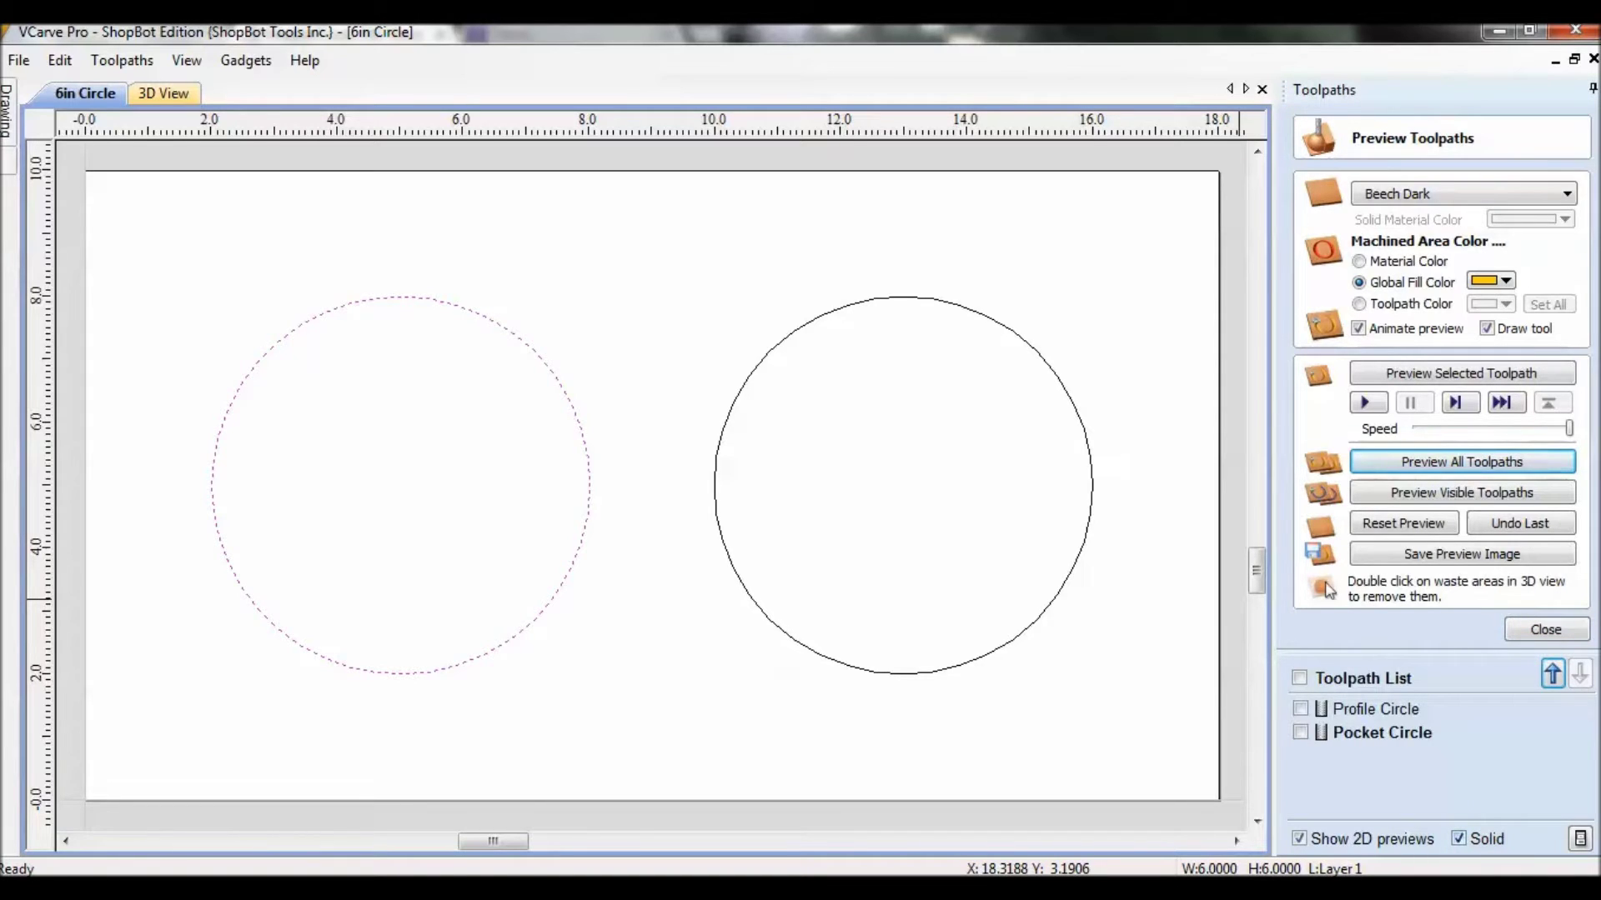
{"action": "left_click", "coordinate": [1300, 708]}
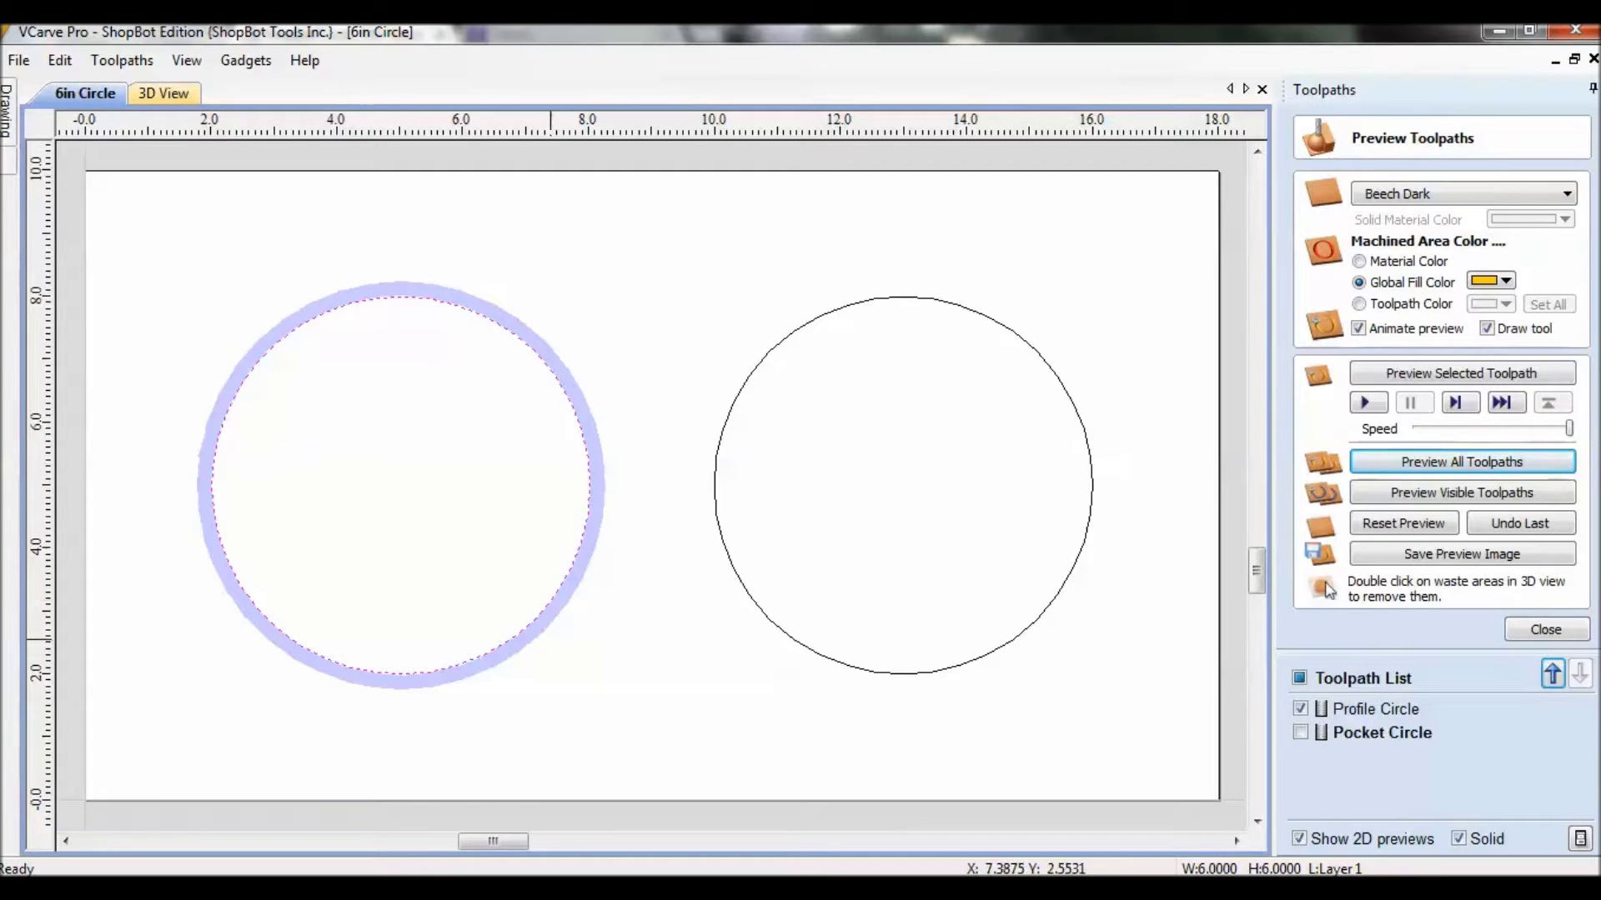
{"action": "scroll", "coordinate": [546, 658], "scroll_direction": "up", "scroll_amount": 3}
{"action": "scroll", "coordinate": [545, 629], "scroll_direction": "up", "scroll_amount": 3}
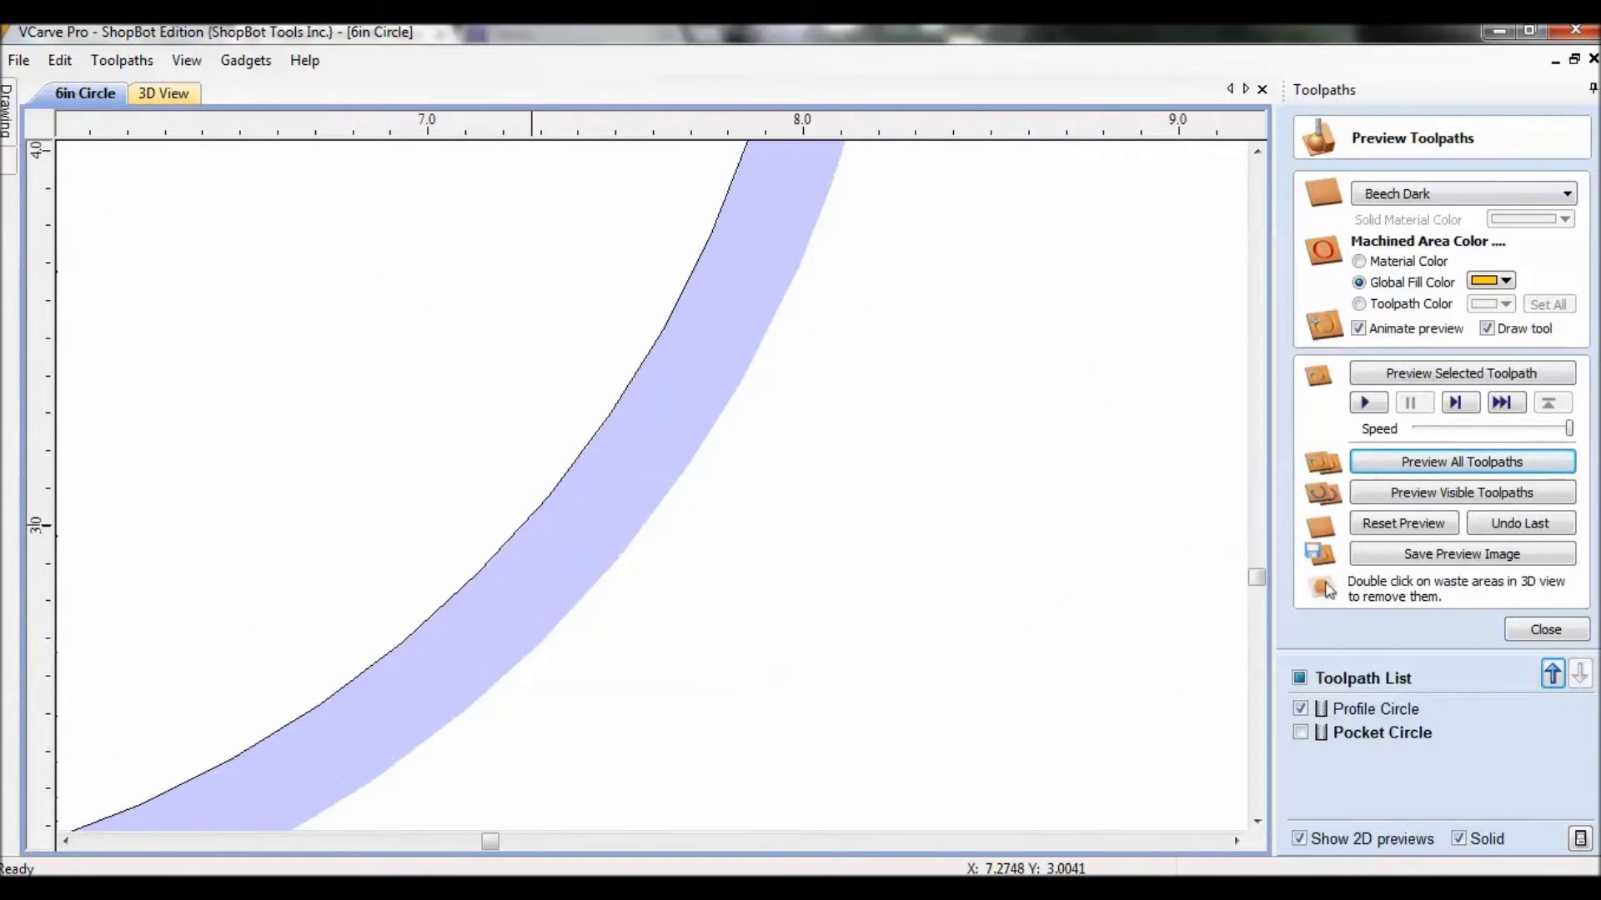
{"action": "scroll", "coordinate": [615, 495], "scroll_direction": "down", "scroll_amount": 5}
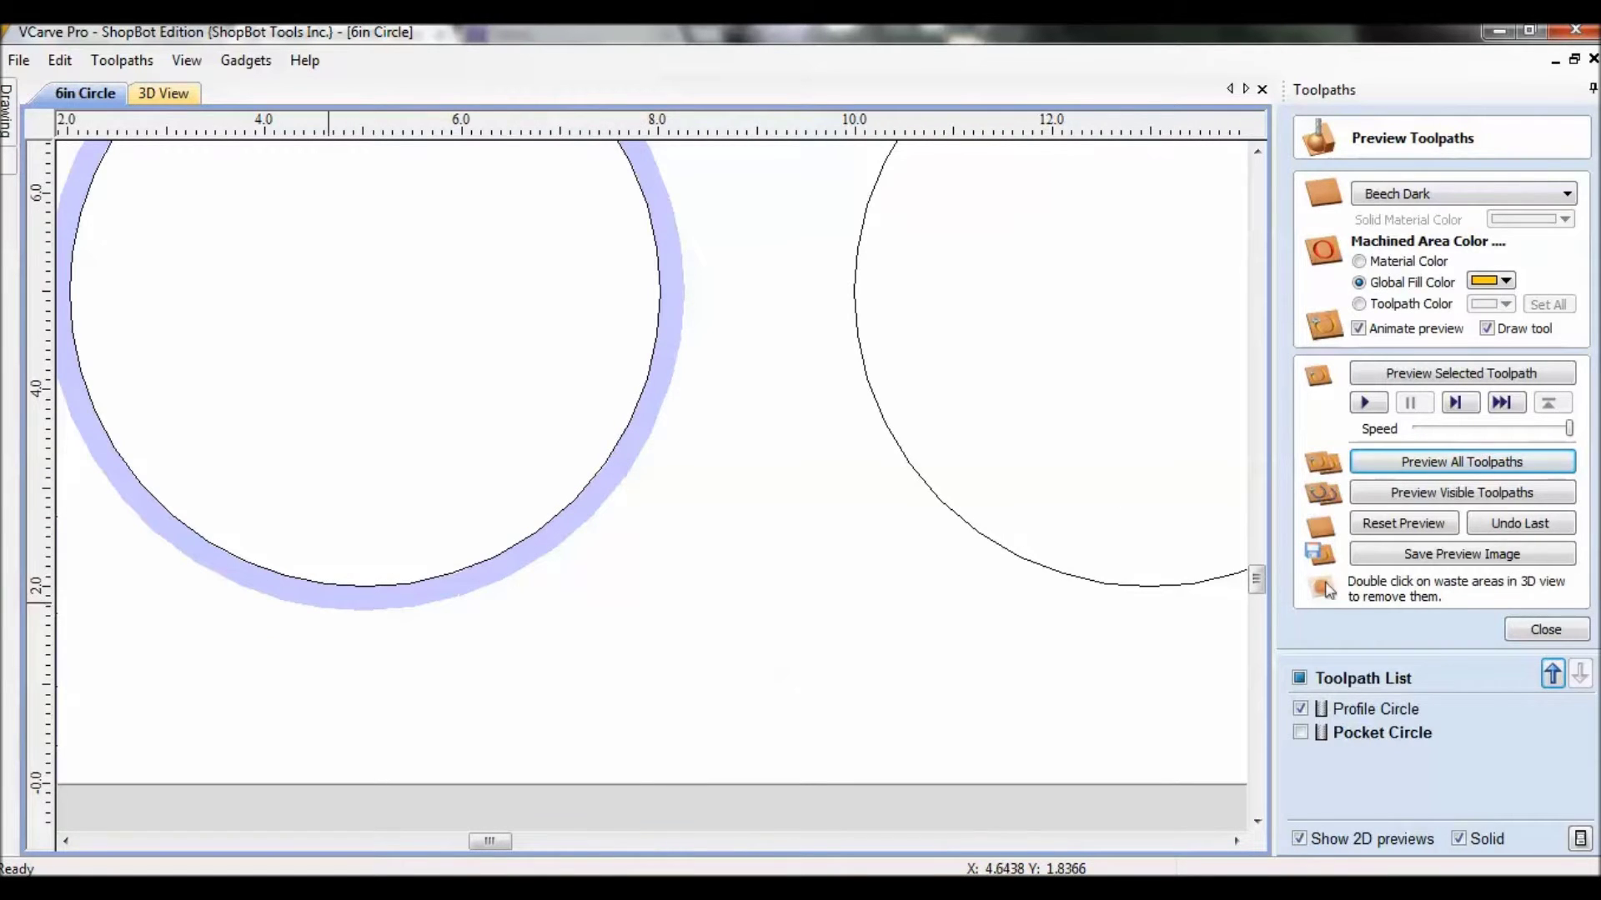
{"action": "middle_click_drag", "start_coordinate": [323, 630], "coordinate": [346, 591]}
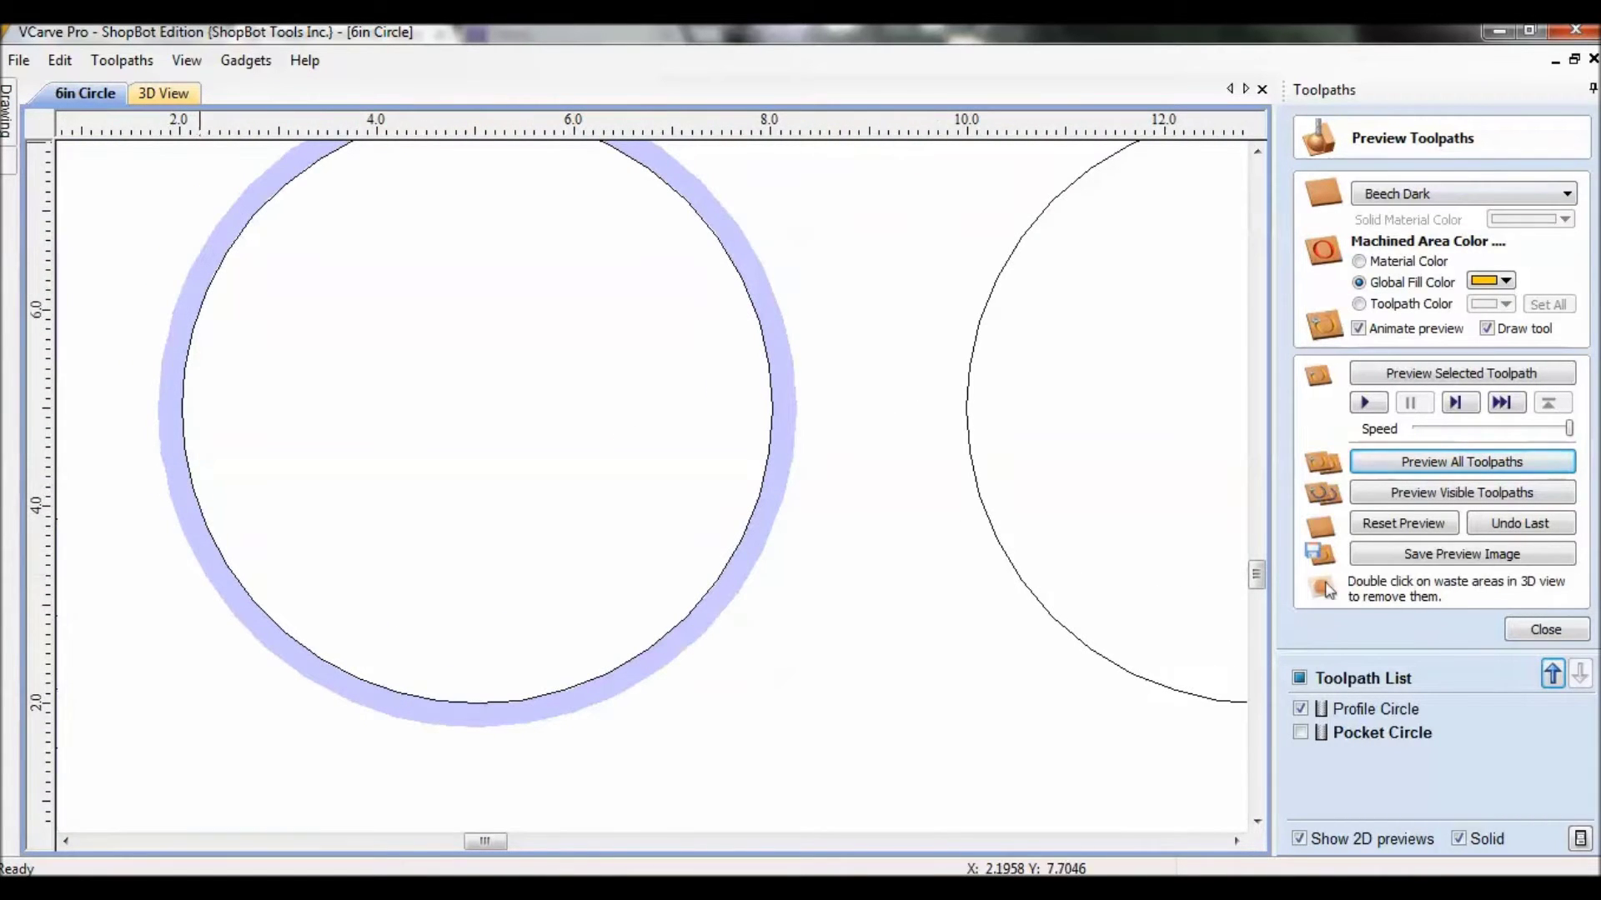
Show the Pocket Circle toolpath as a solid 2D preview on the right circle
{"action": "middle_click_drag", "start_coordinate": [720, 569], "coordinate": [83, 585]}
{"action": "left_click", "coordinate": [1300, 732]}
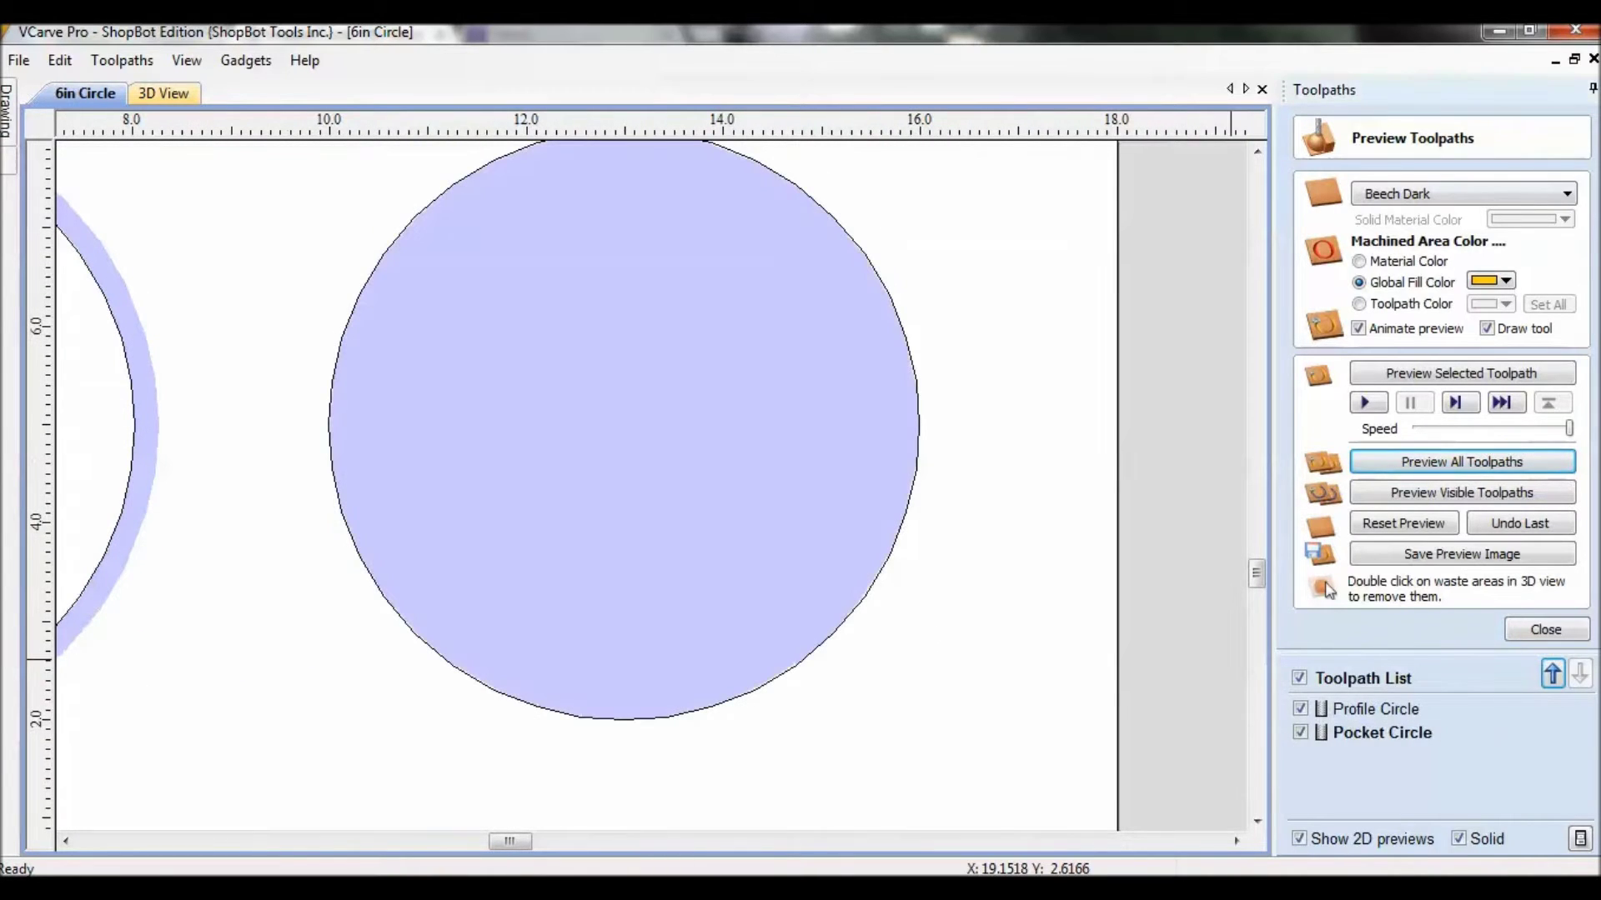
{"action": "middle_click_drag", "start_coordinate": [663, 658], "coordinate": [670, 738]}
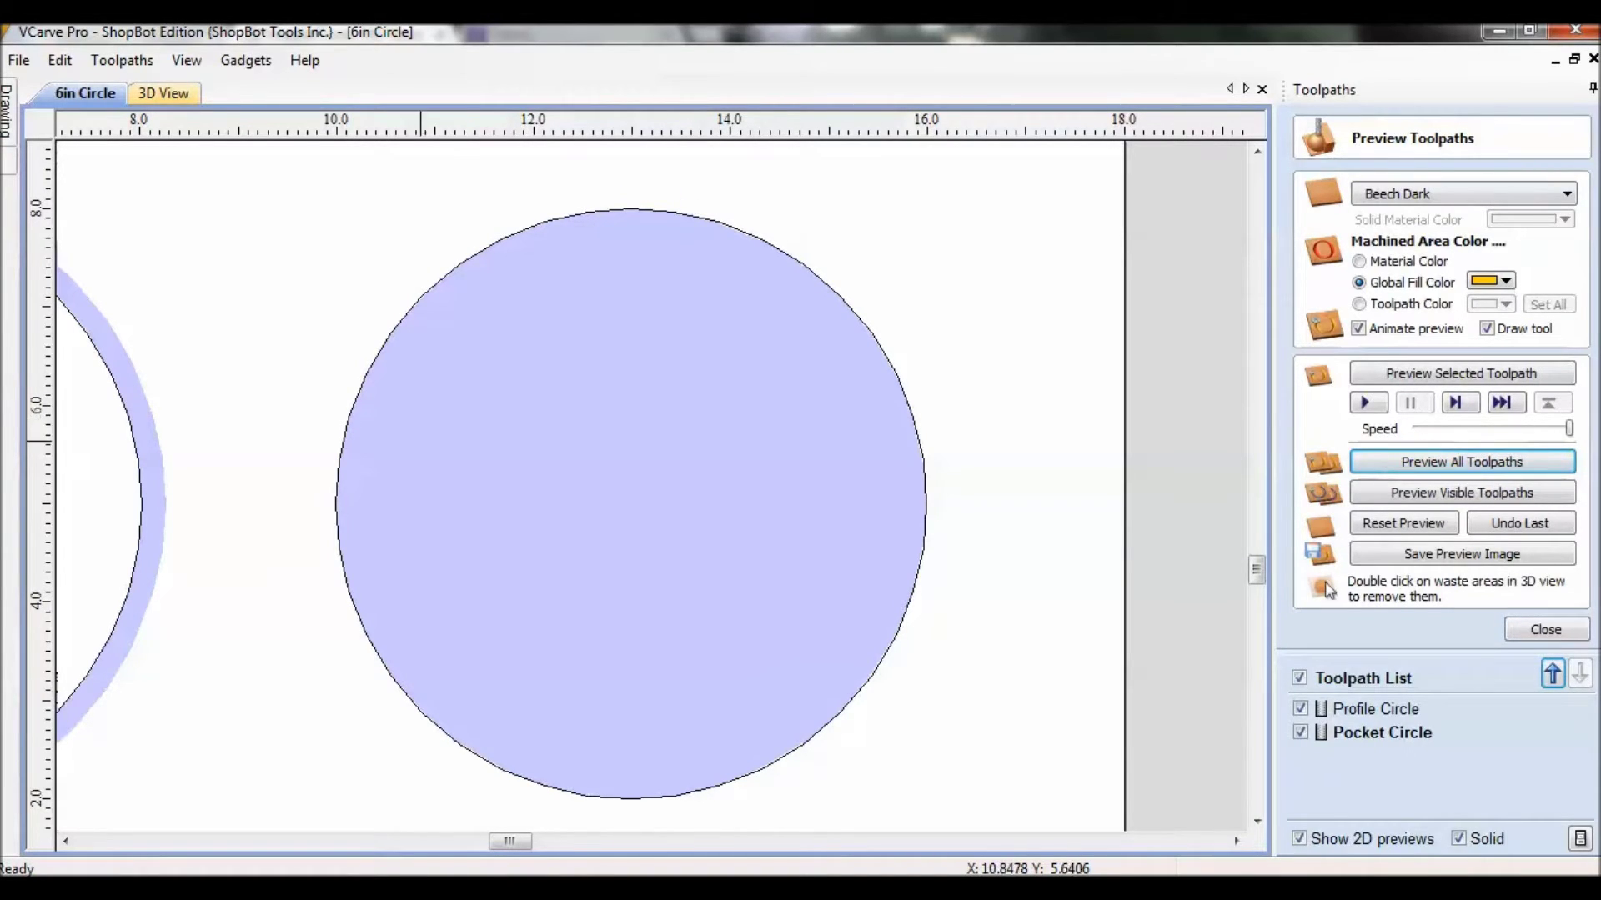
{"action": "scroll", "coordinate": [667, 442], "scroll_direction": "down", "scroll_amount": 3}
{"action": "scroll", "coordinate": [550, 483], "scroll_direction": "up", "scroll_amount": 1}
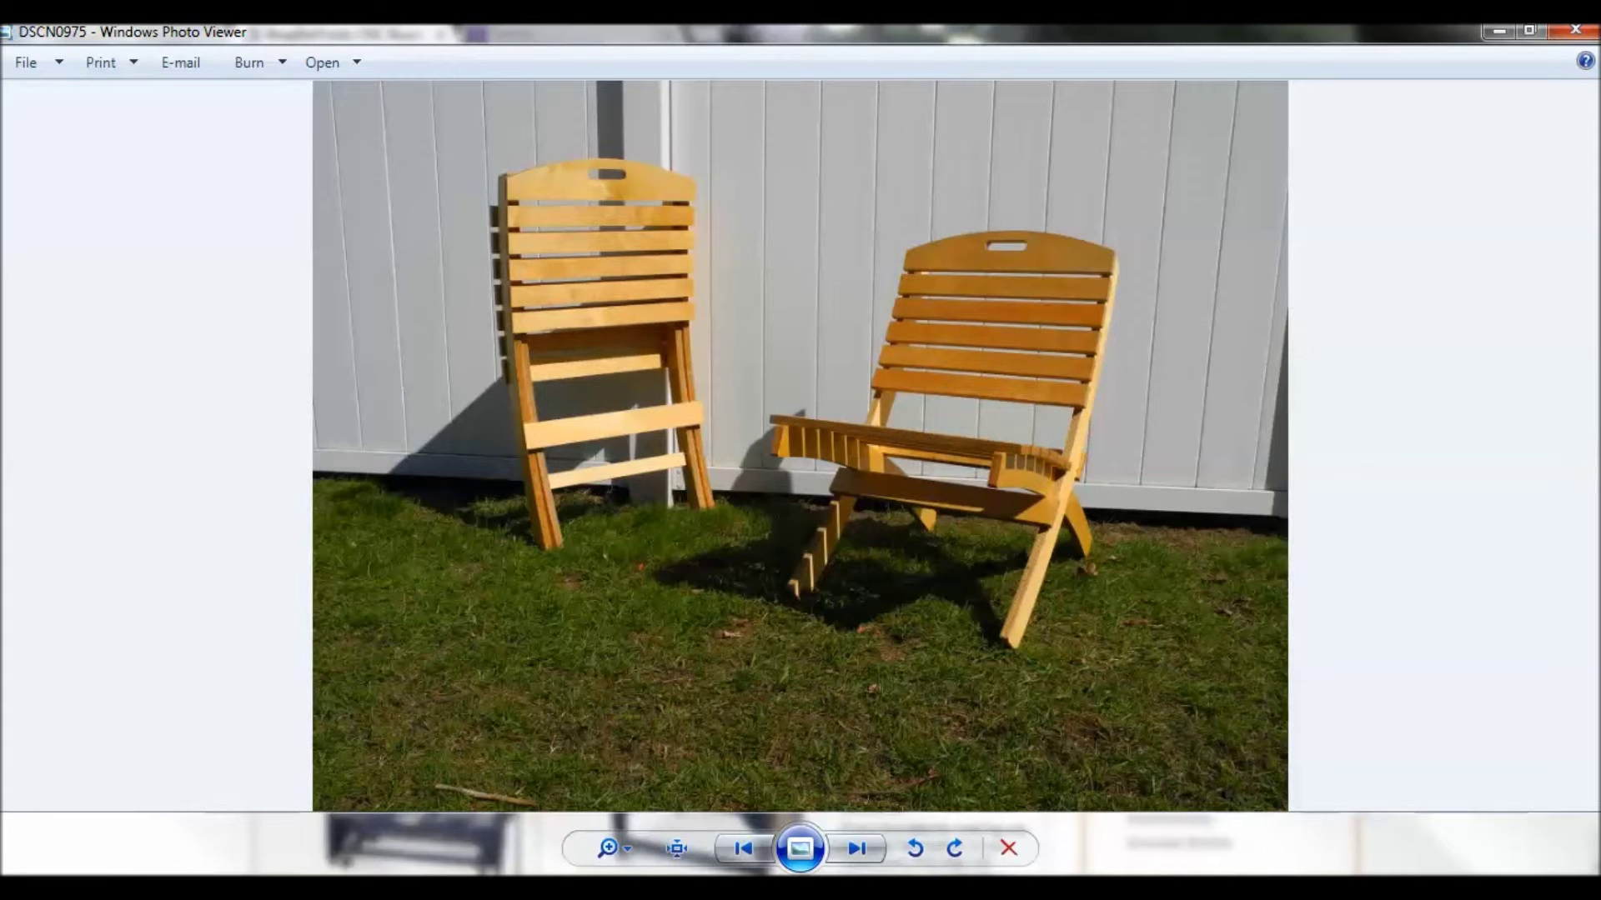
Look through the patio chair photos of the cut sheet, glued sockets and slat joints, and minimize Windows Photo Viewer
{"action": "key", "text": "Right"}
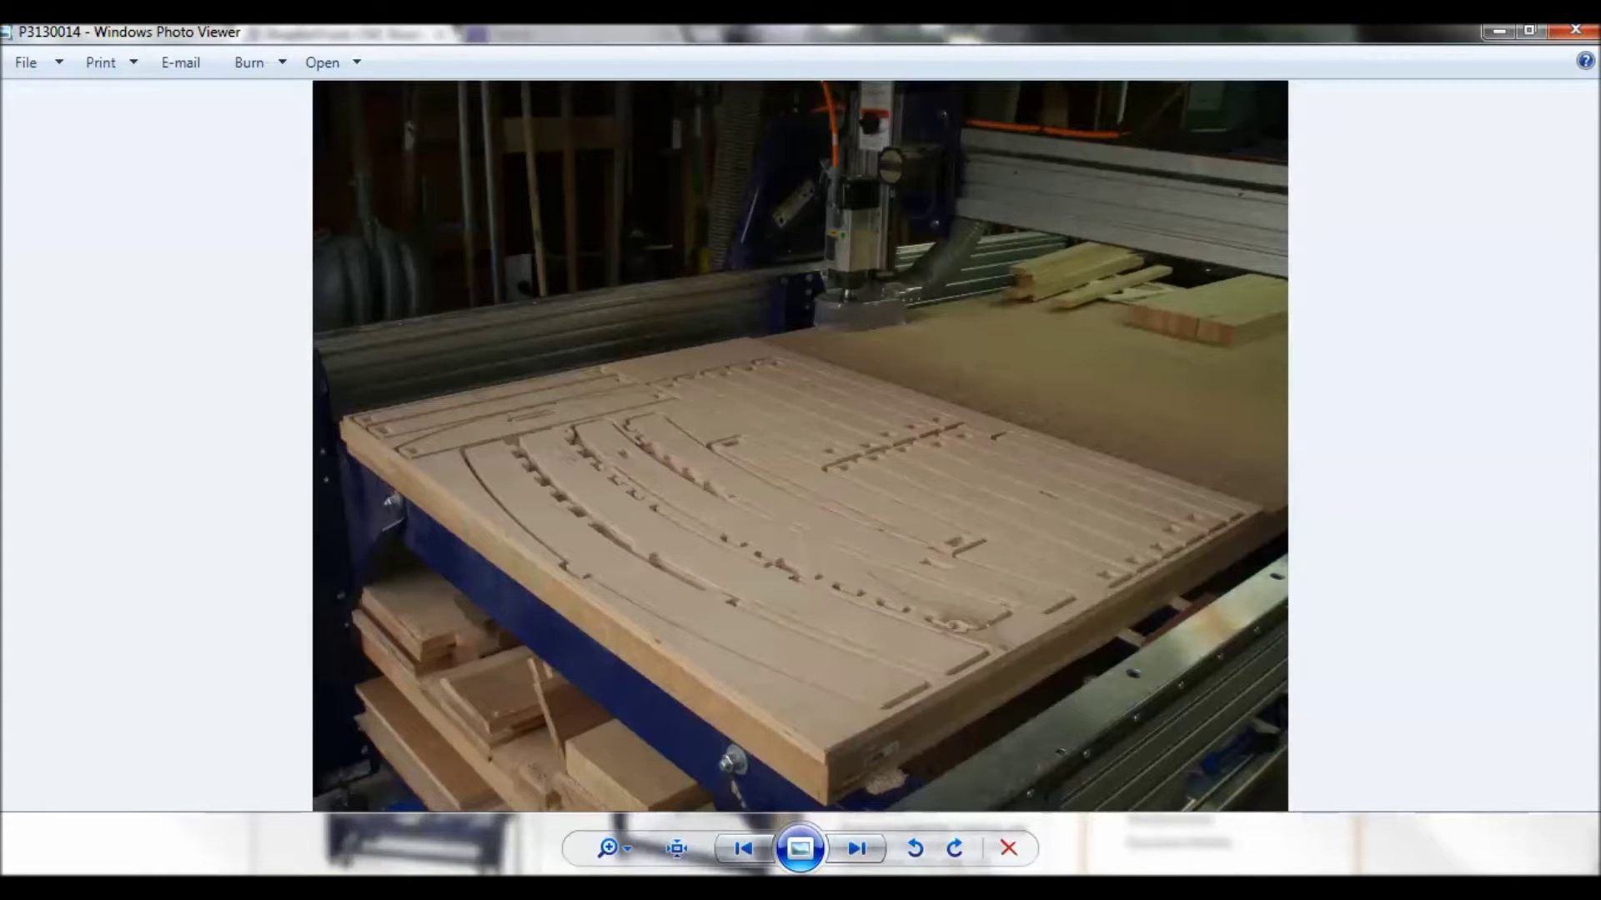
{"action": "key", "text": "Right"}
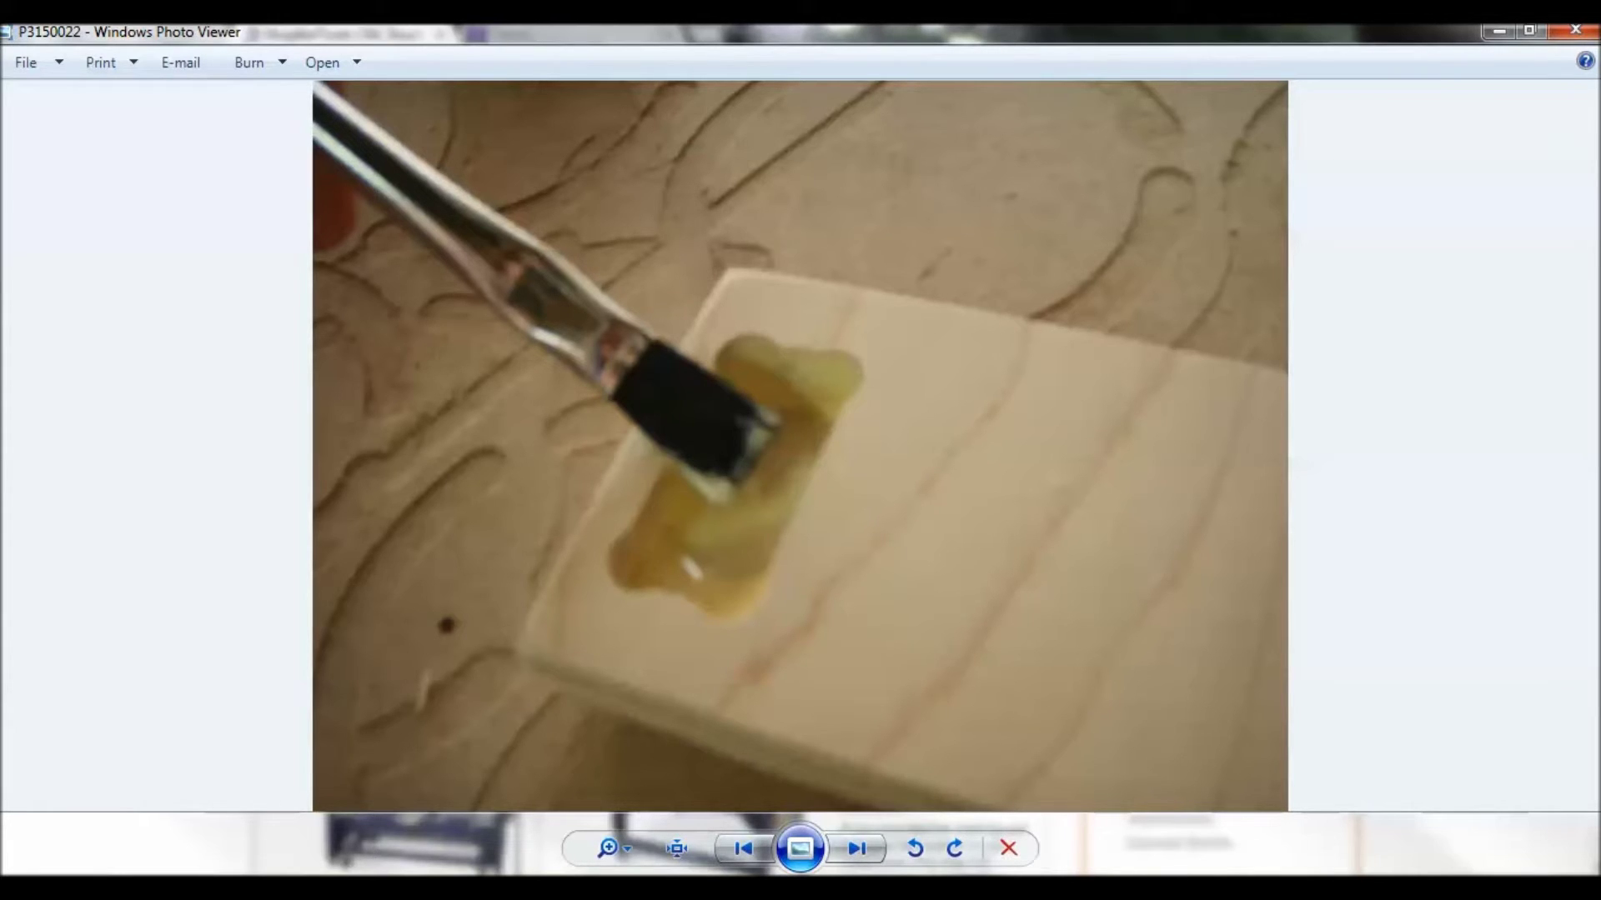
{"action": "key", "text": "Right"}
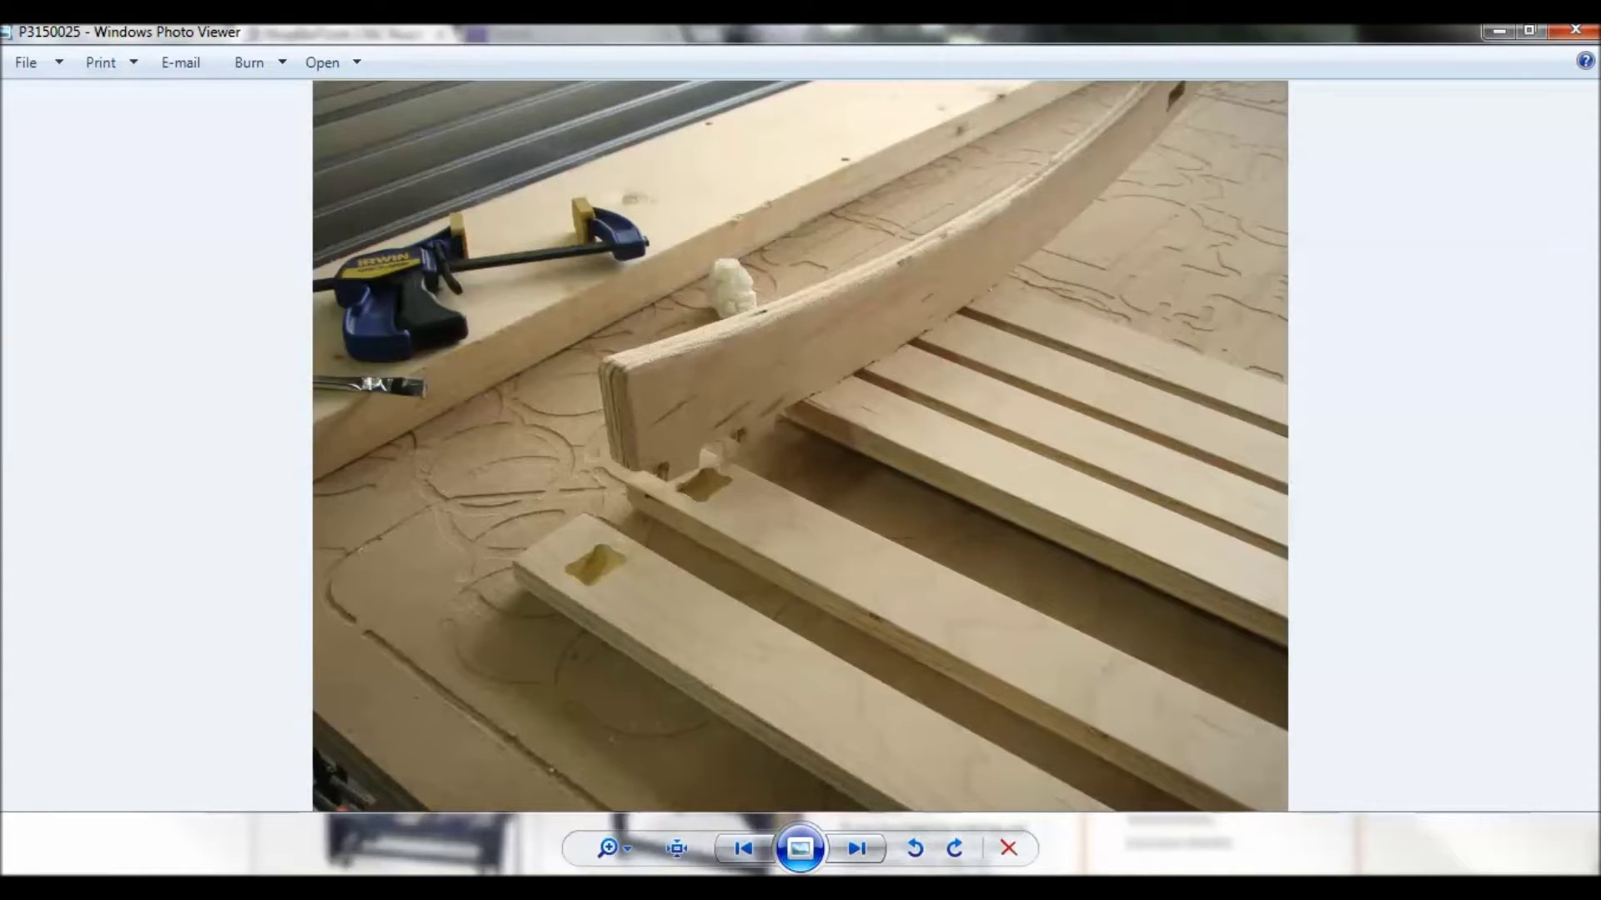
{"action": "key", "text": "Right"}
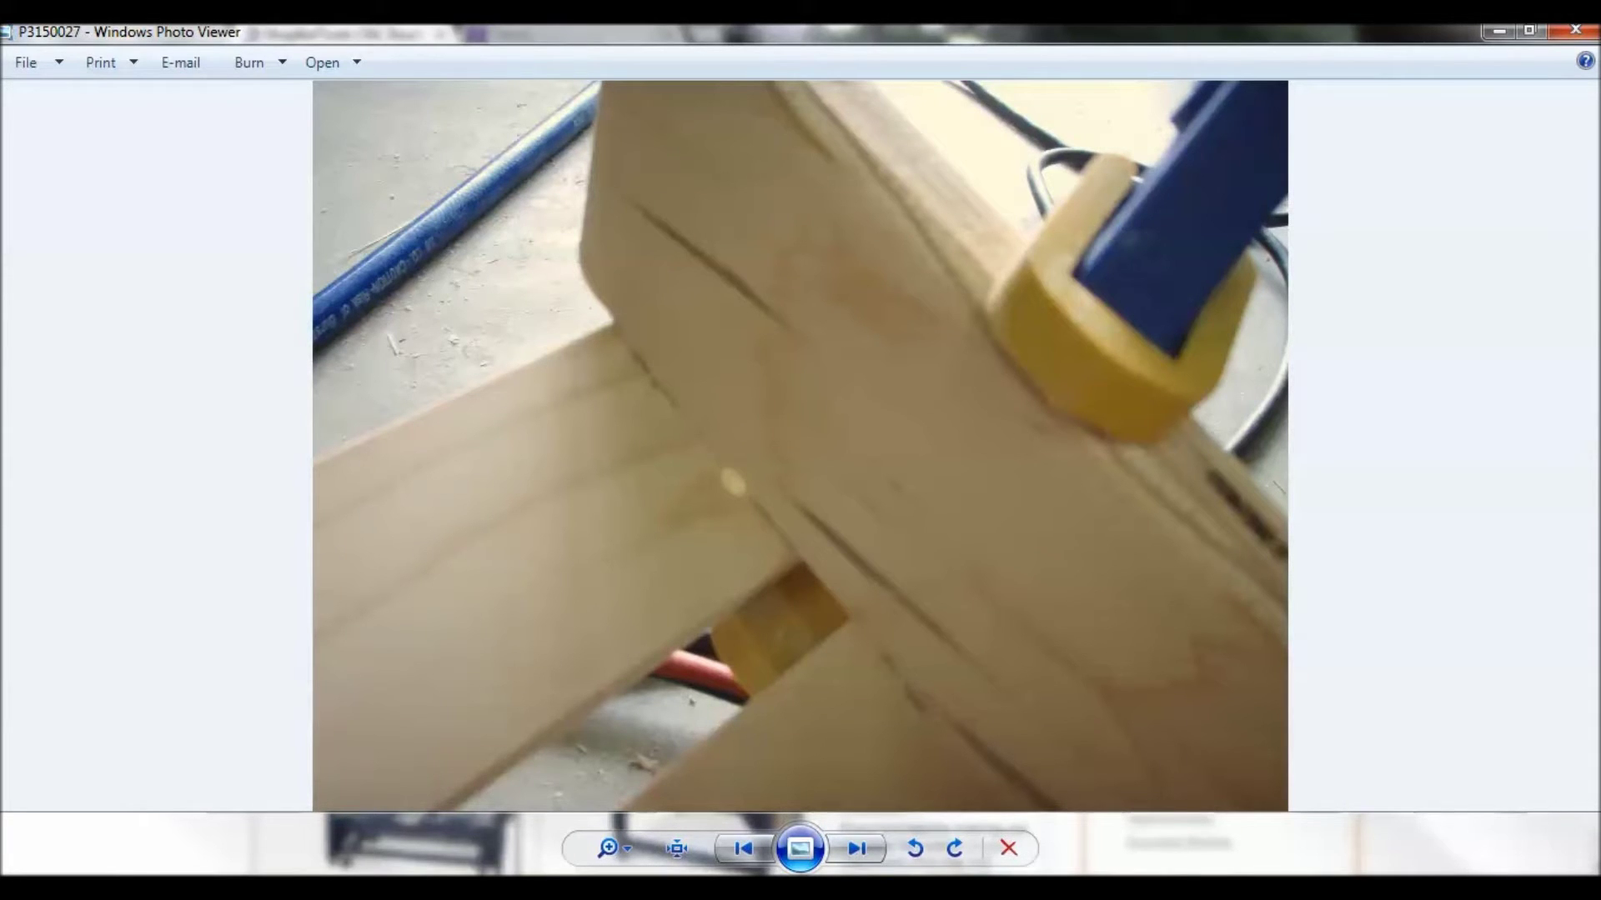
{"action": "key", "text": "Right"}
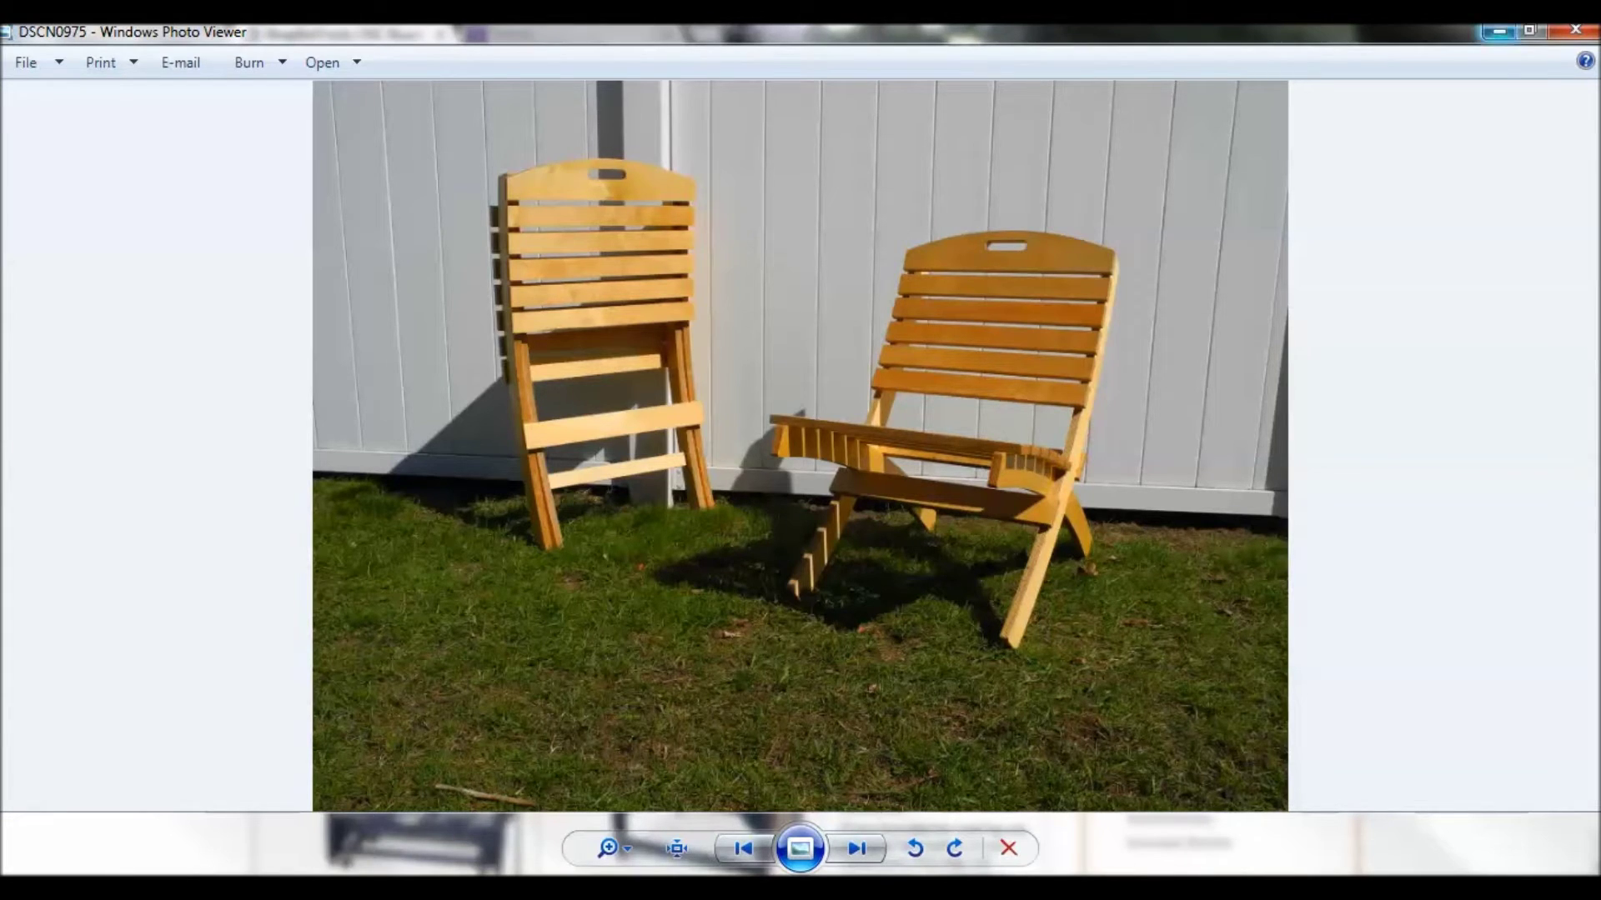
{"action": "left_click", "coordinate": [1499, 32]}
{"action": "left_click", "coordinate": [1499, 32]}
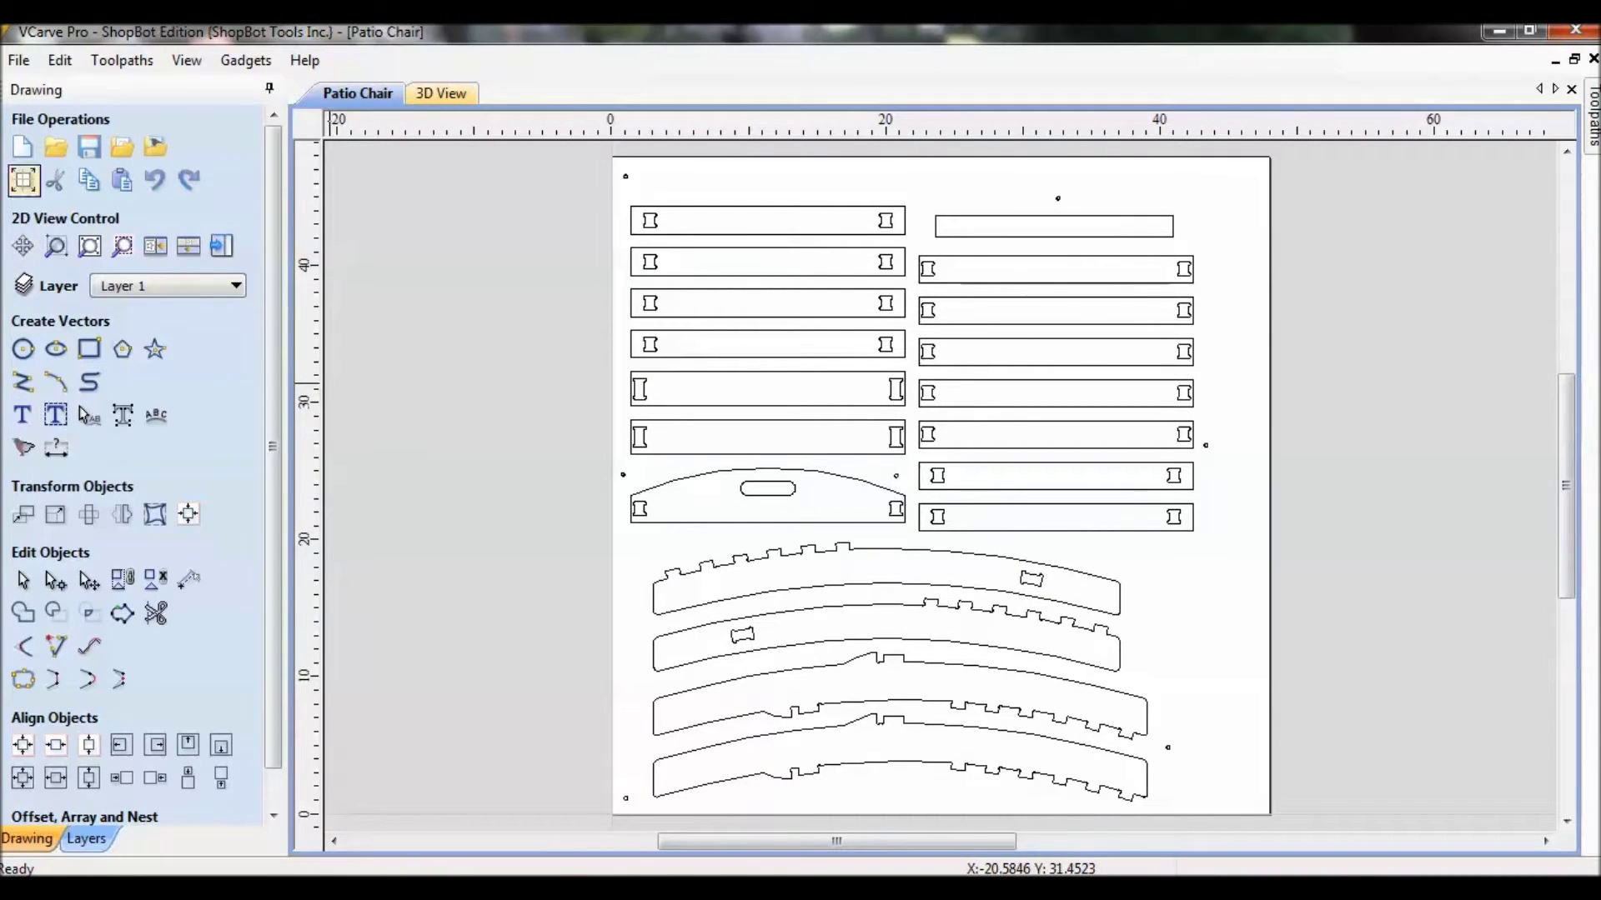
Check the material thickness in the Patio Chair job setup and accept the settings
{"action": "left_click", "coordinate": [23, 179]}
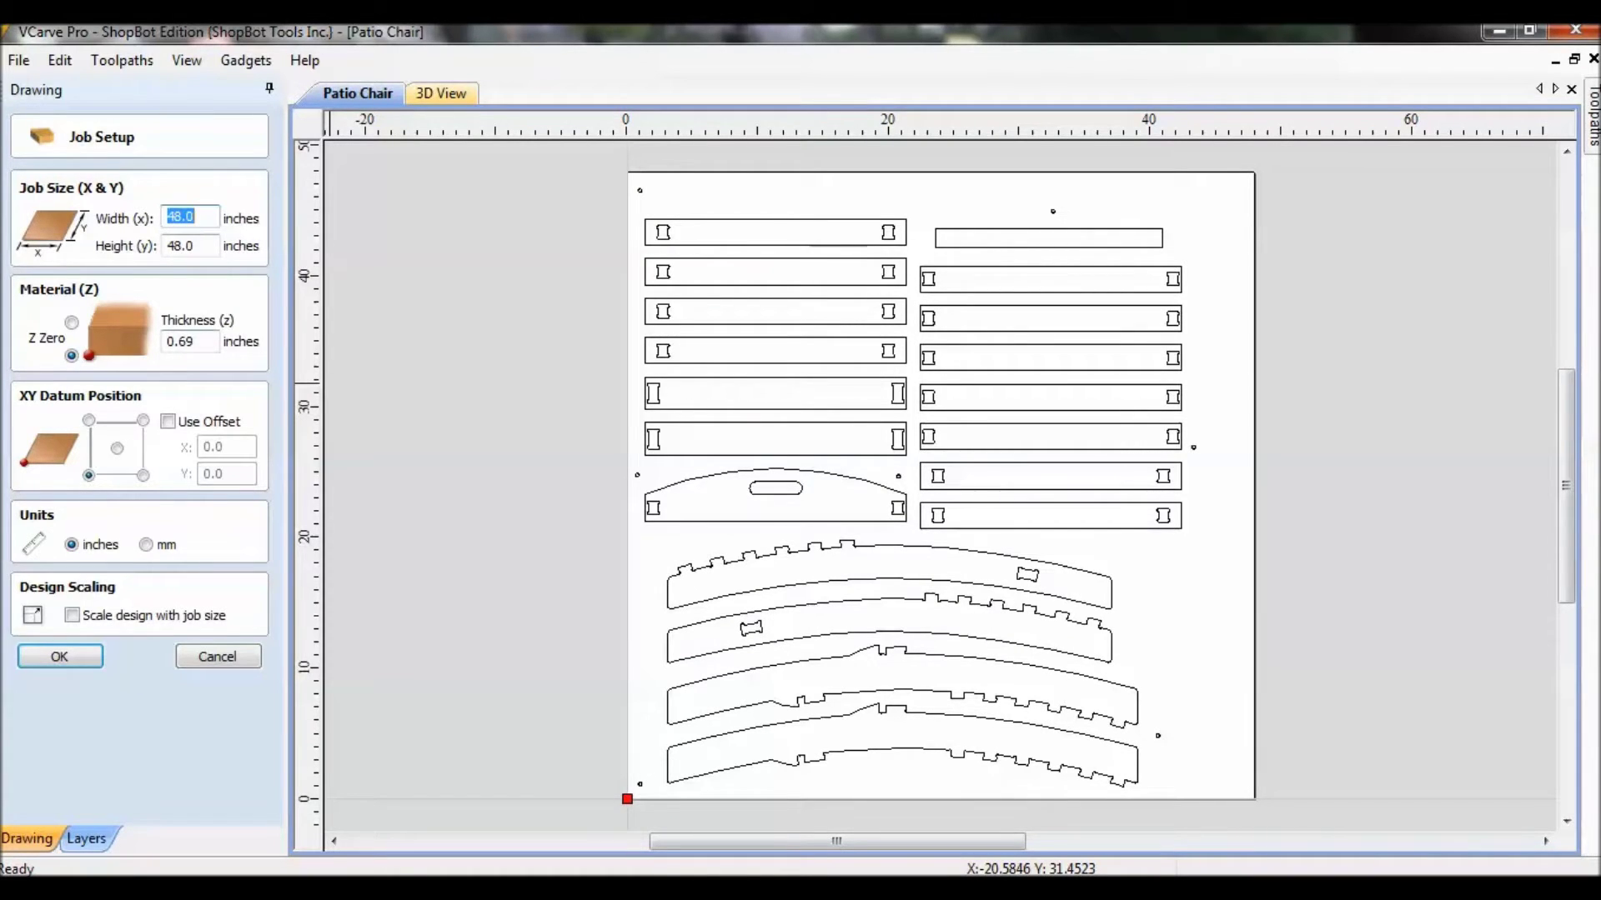
{"action": "left_click", "coordinate": [180, 342]}
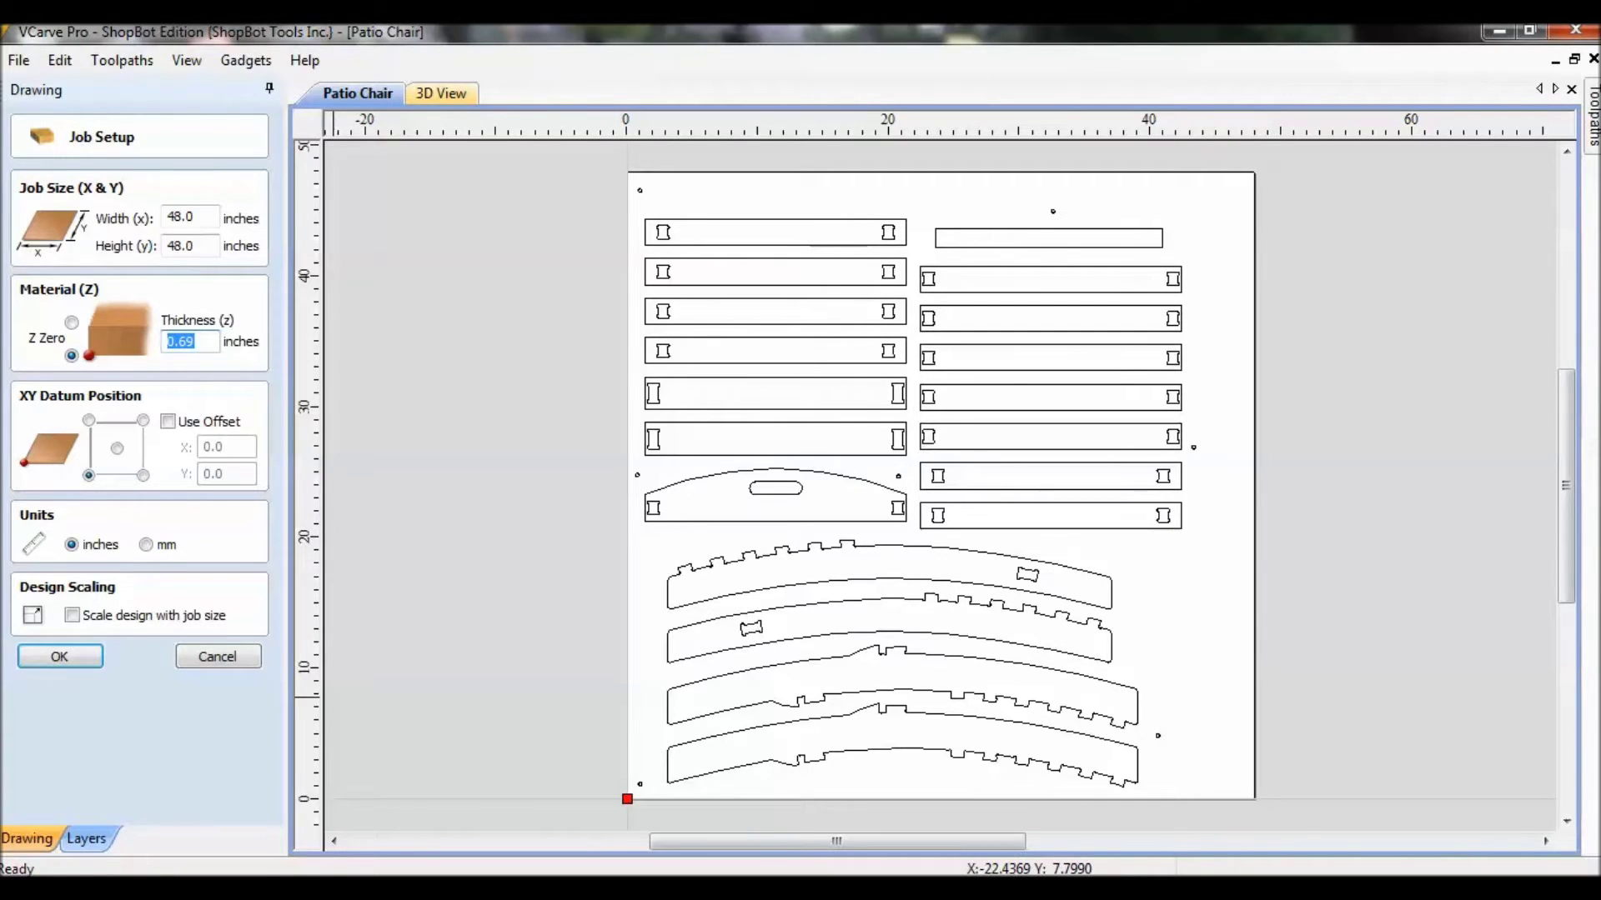
{"action": "left_click", "coordinate": [60, 656]}
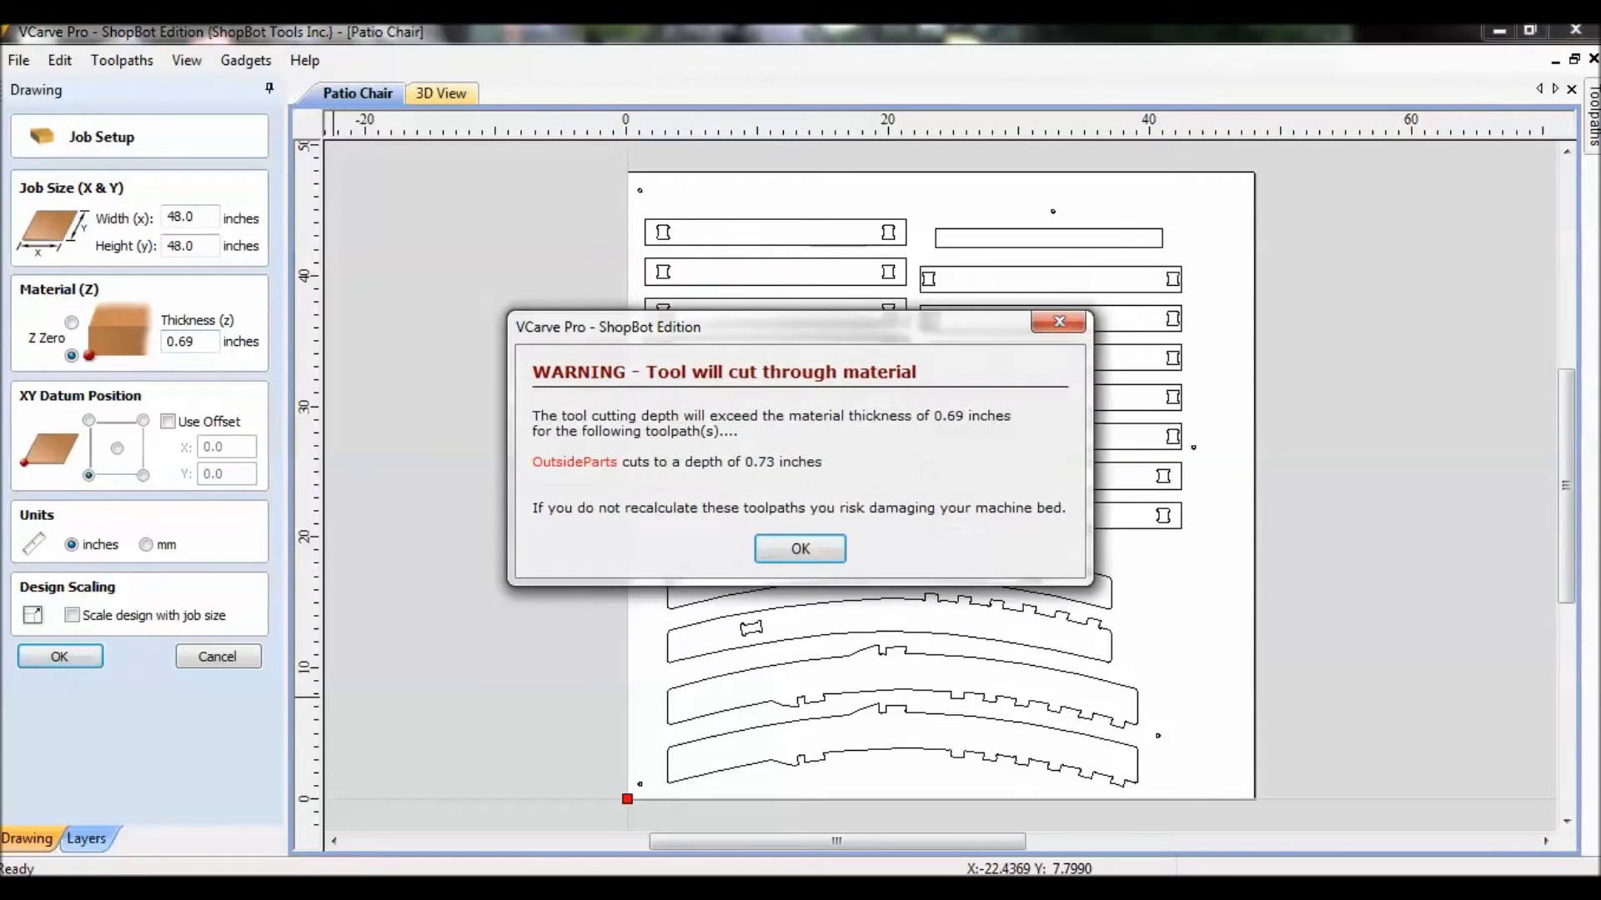
{"action": "key", "text": "Return"}
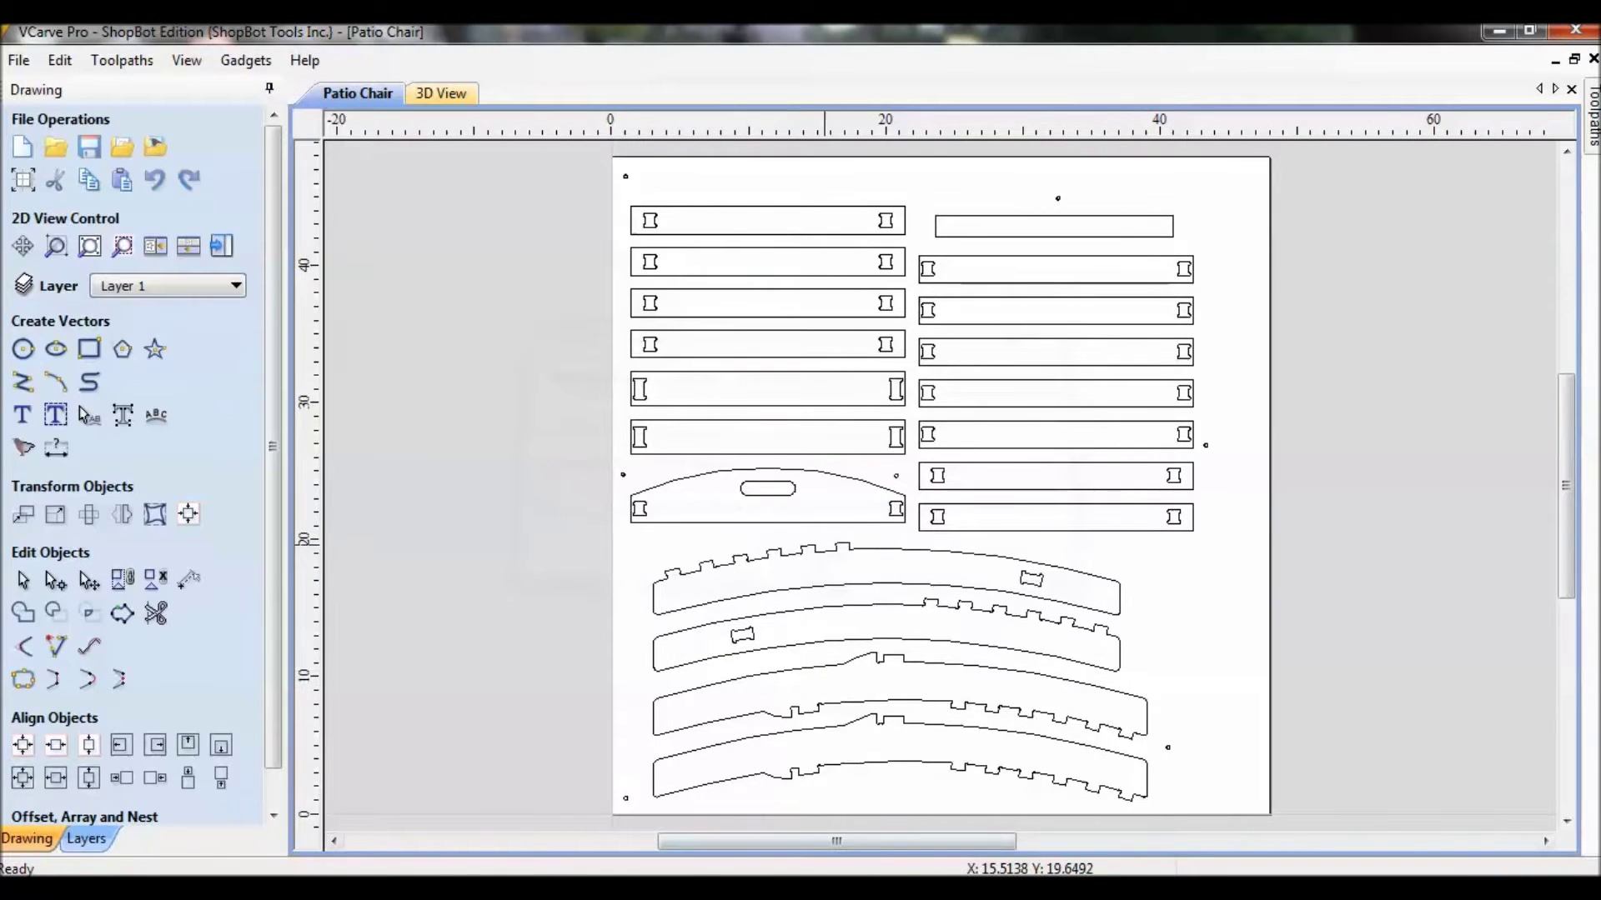
Remove the dog-bone fillet from the left inner corner of the first slat notch on a curved chair rail
{"action": "scroll", "coordinate": [897, 696], "scroll_direction": "up", "scroll_amount": 4}
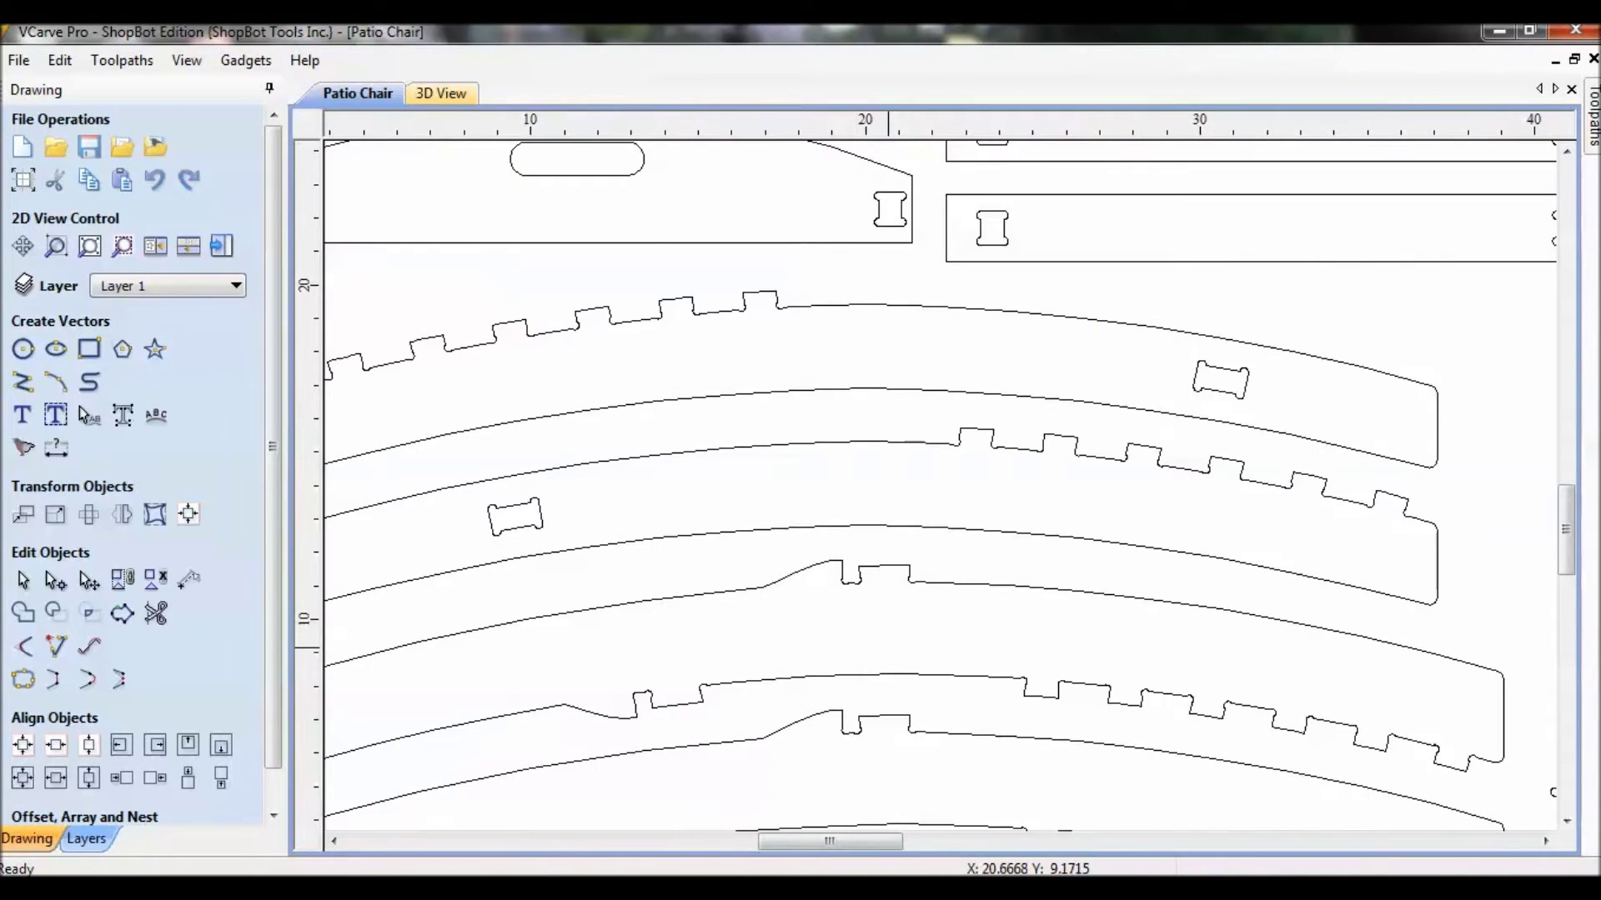
{"action": "scroll", "coordinate": [1227, 751], "scroll_direction": "up", "scroll_amount": 5}
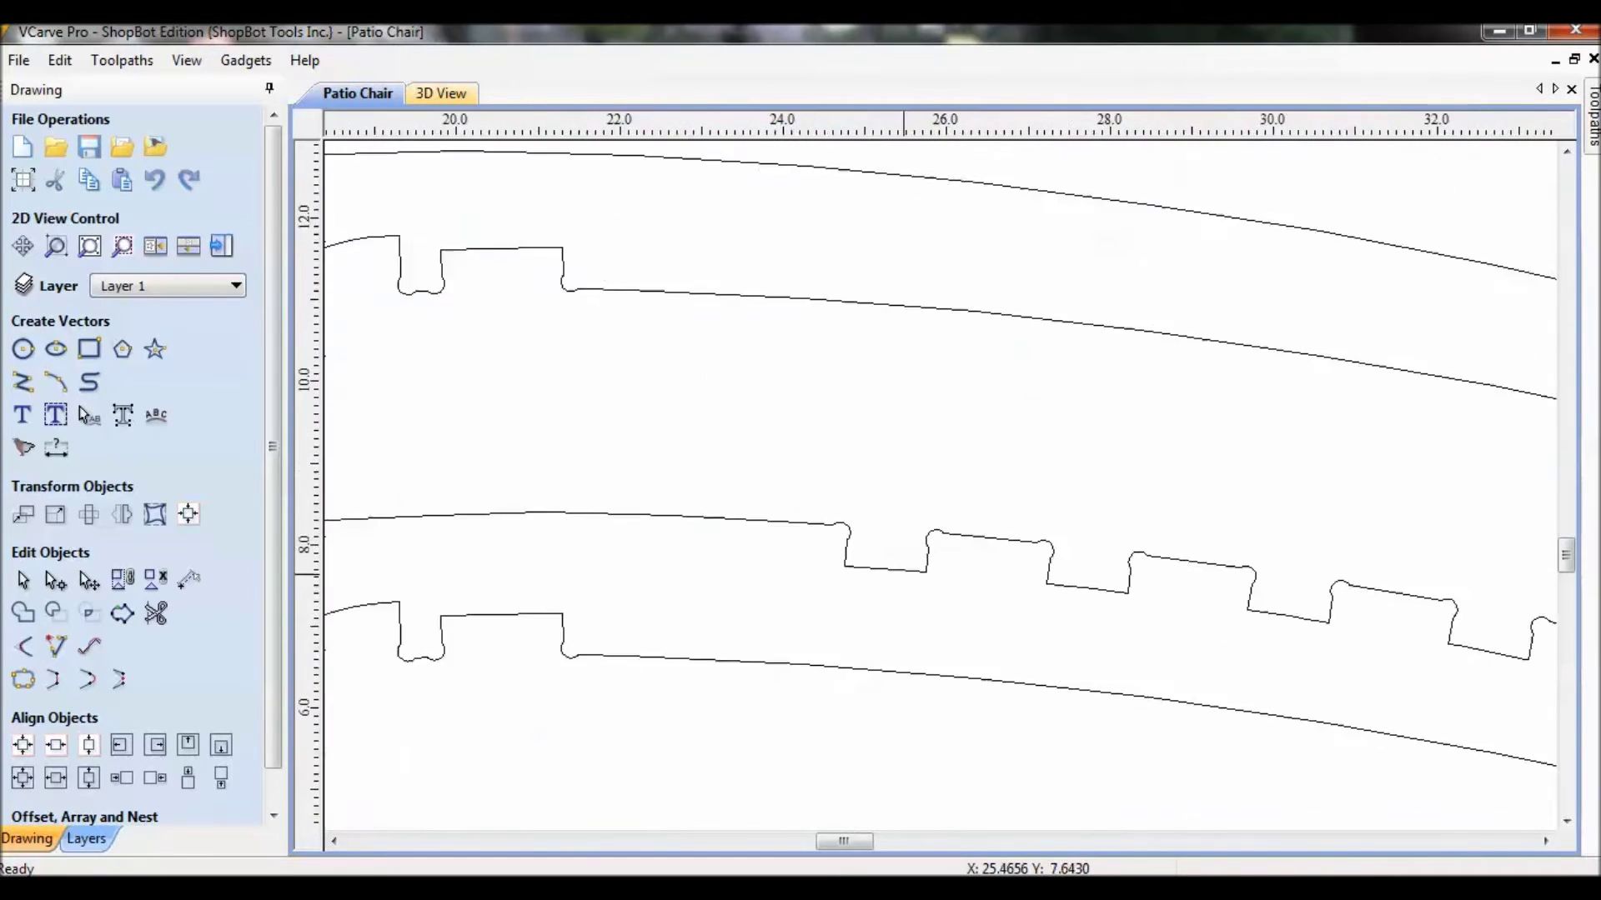
{"action": "scroll", "coordinate": [829, 486], "scroll_direction": "up", "scroll_amount": 3}
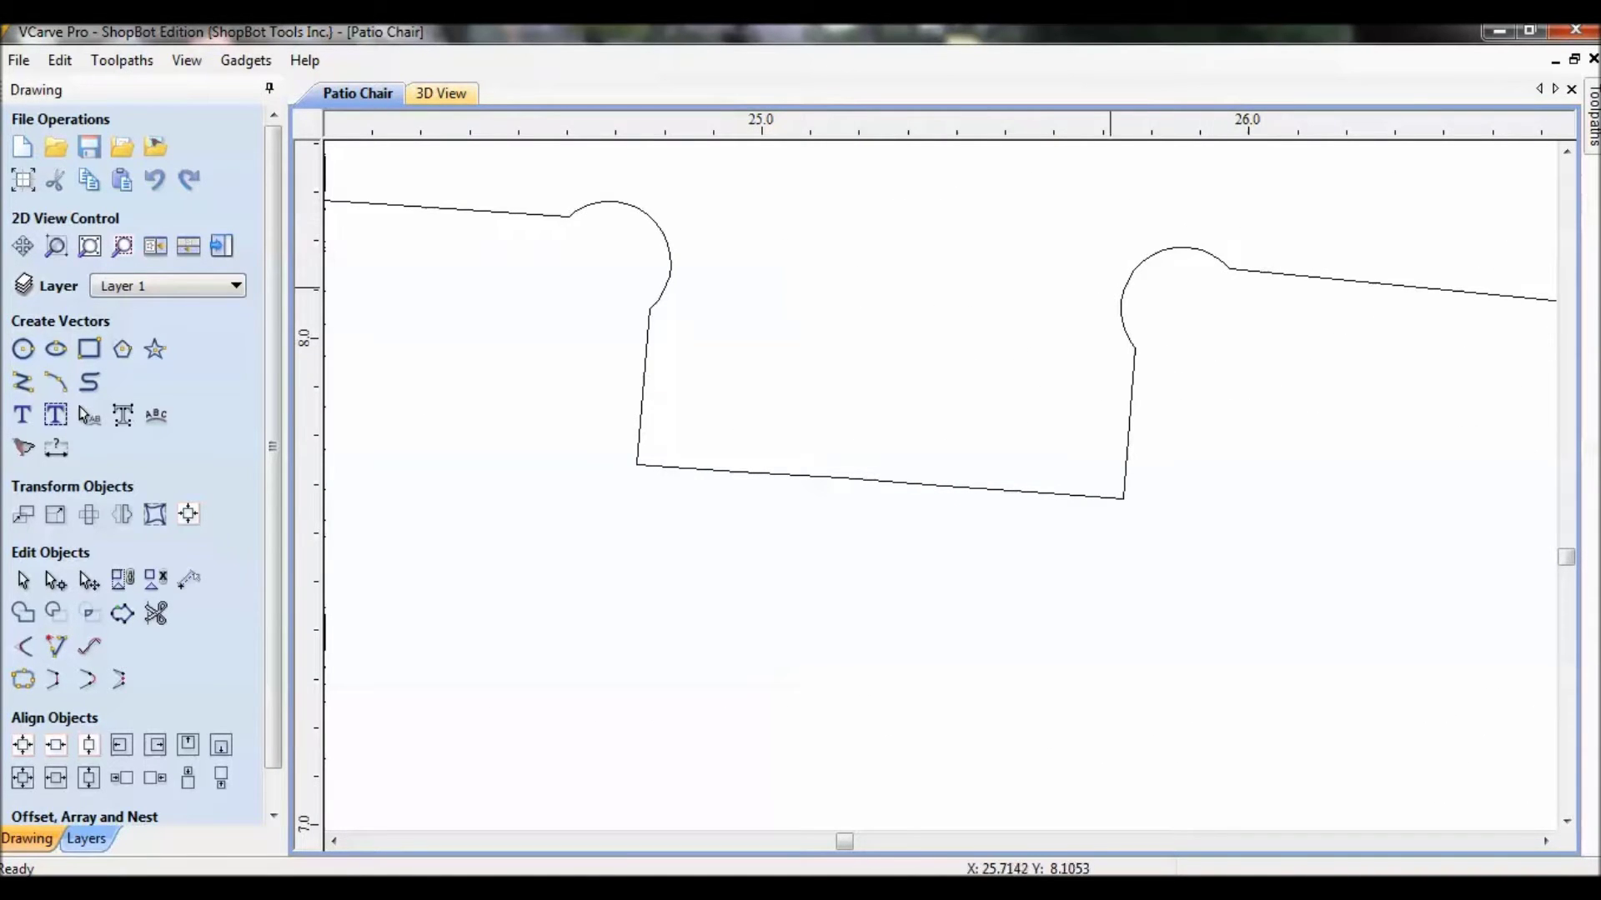
{"action": "scroll", "coordinate": [1141, 351], "scroll_direction": "down", "scroll_amount": 2}
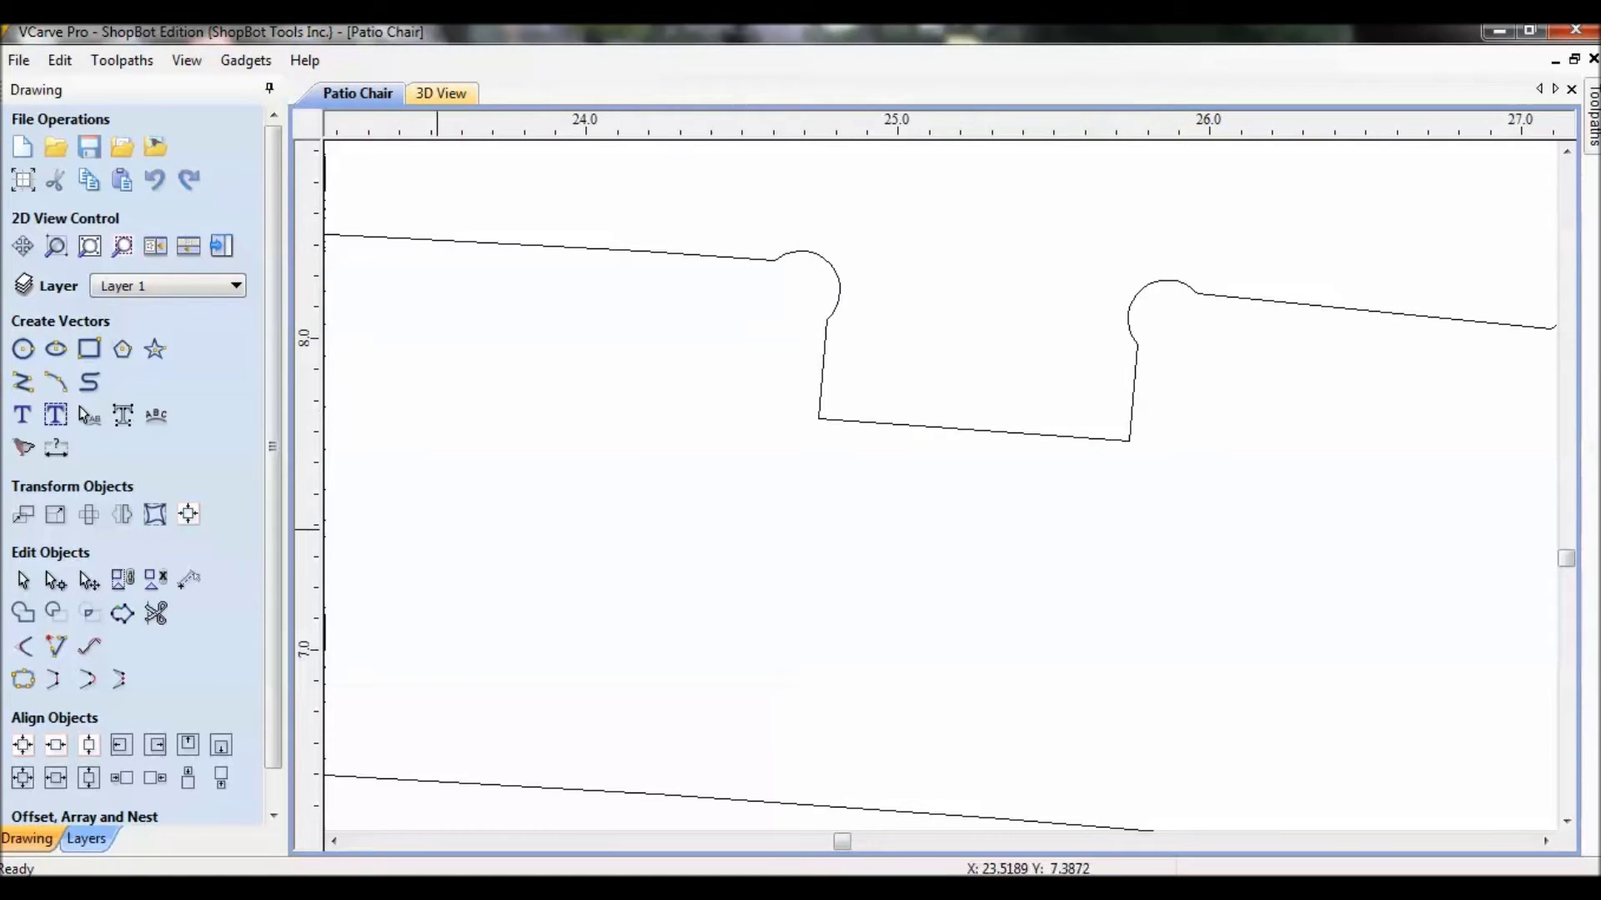
{"action": "left_click", "coordinate": [24, 646]}
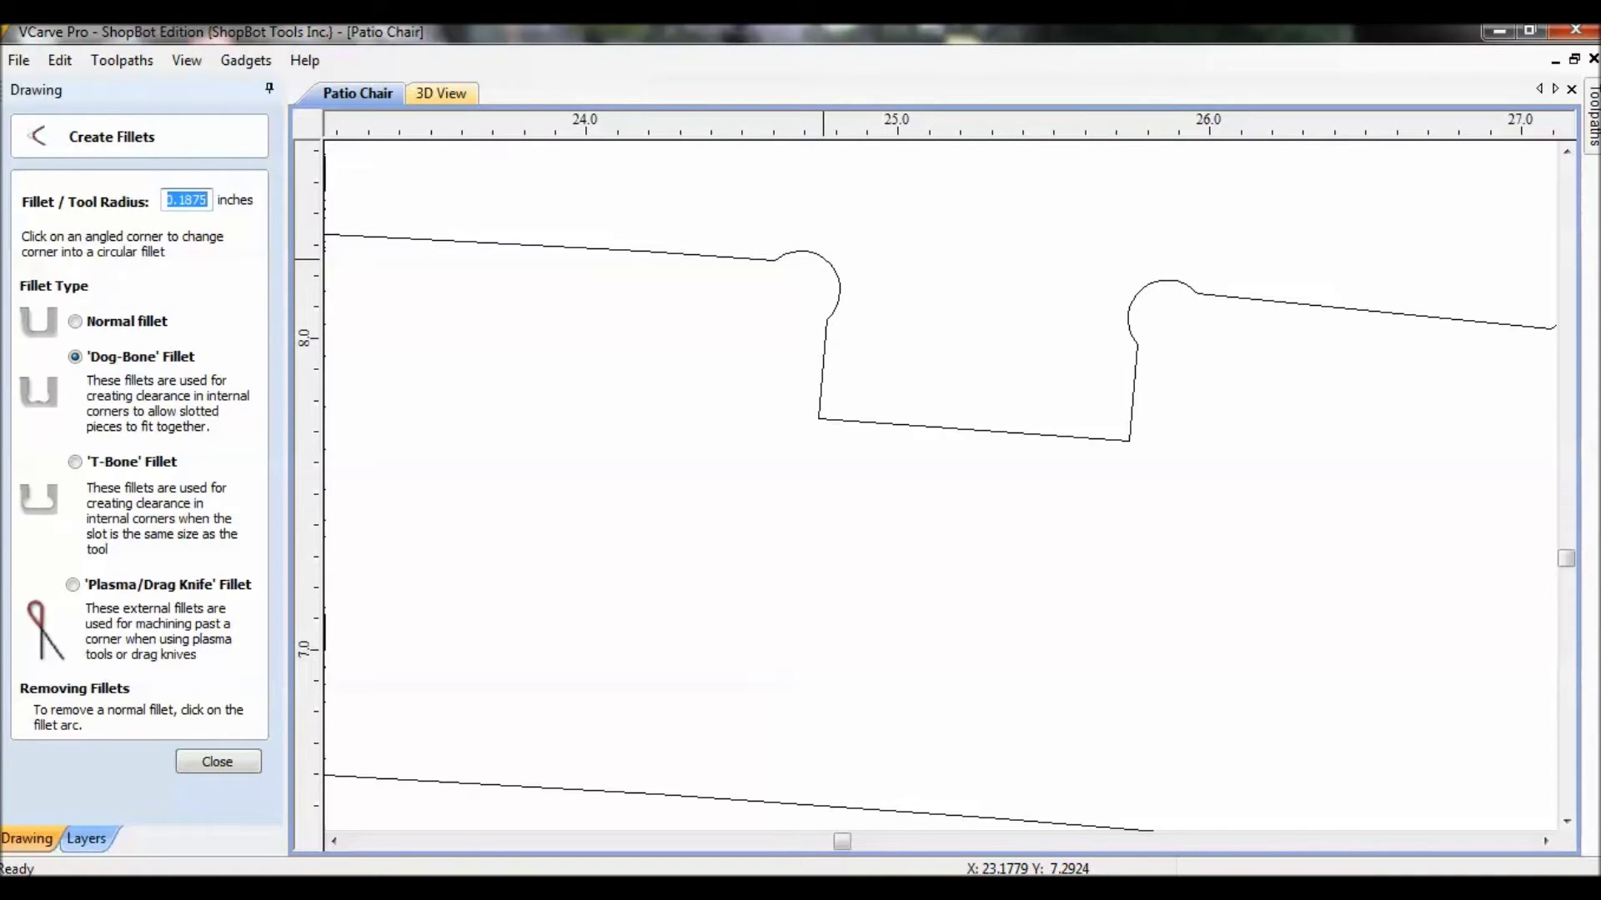
{"action": "left_click", "coordinate": [823, 258]}
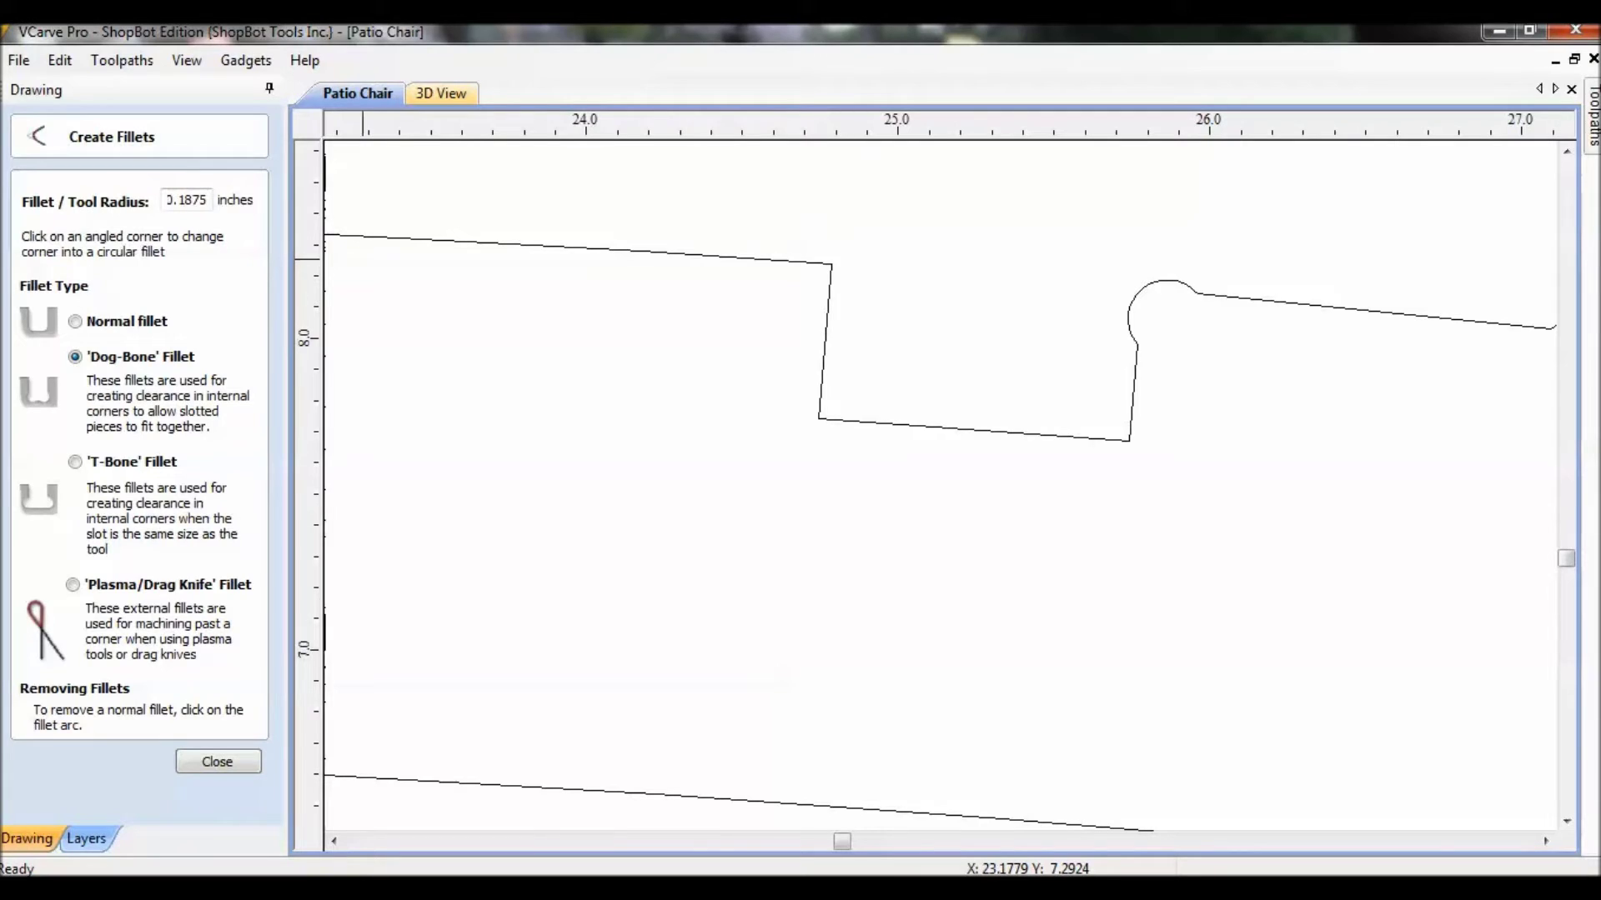
Apply a normal fillet with a 0.1875 inch radius to the sharp inner corner of the notch
{"action": "left_click", "coordinate": [75, 321]}
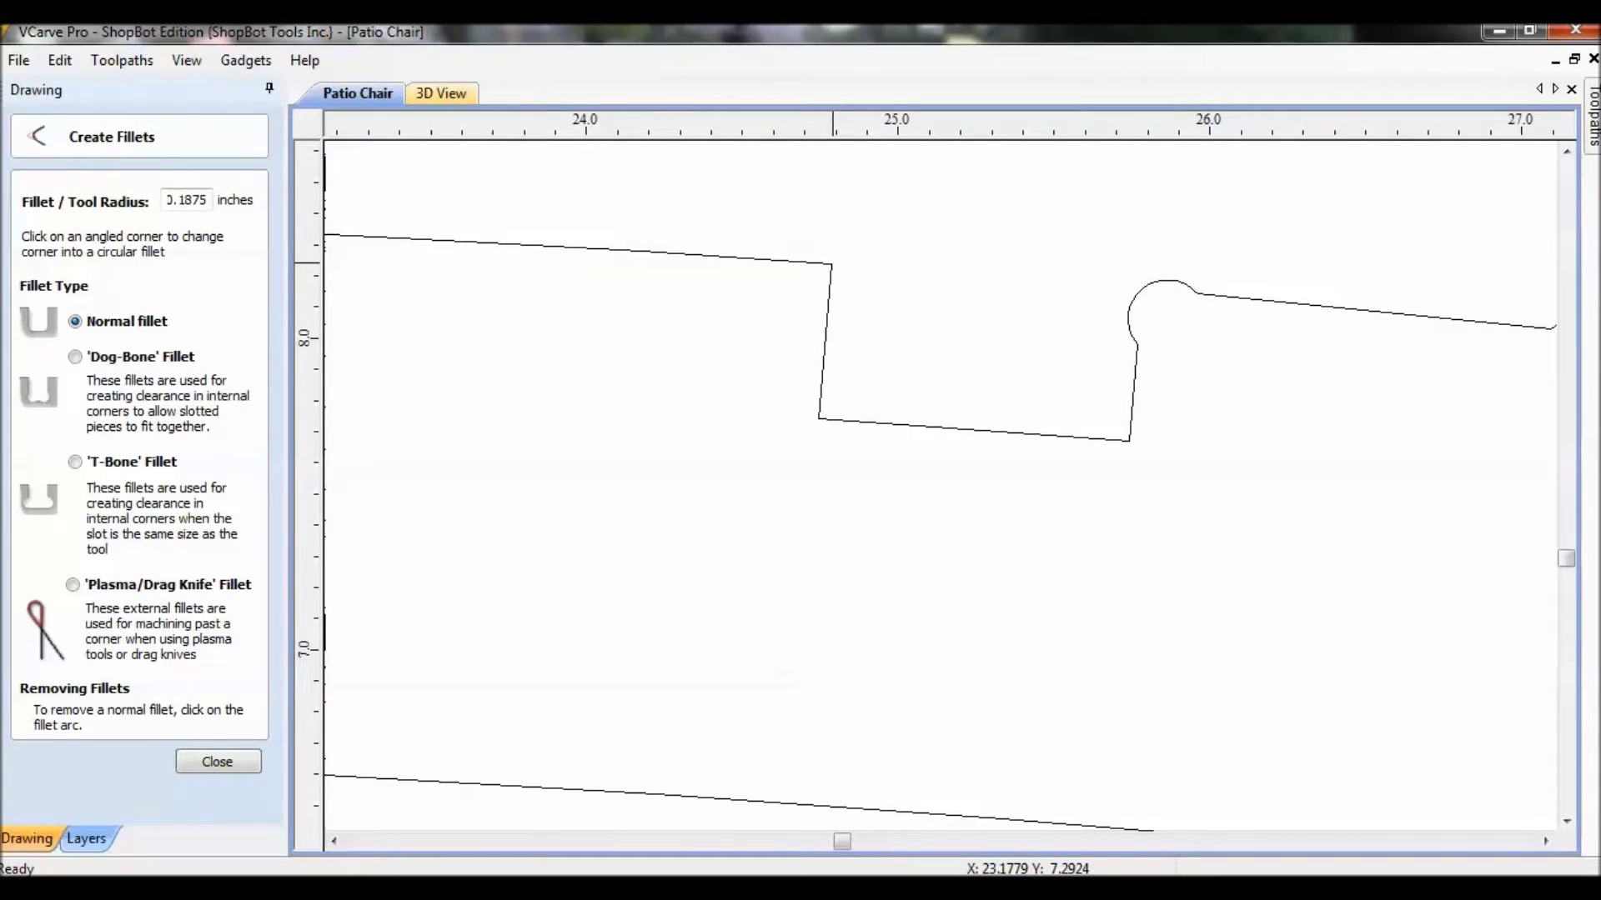
{"action": "left_click", "coordinate": [830, 266]}
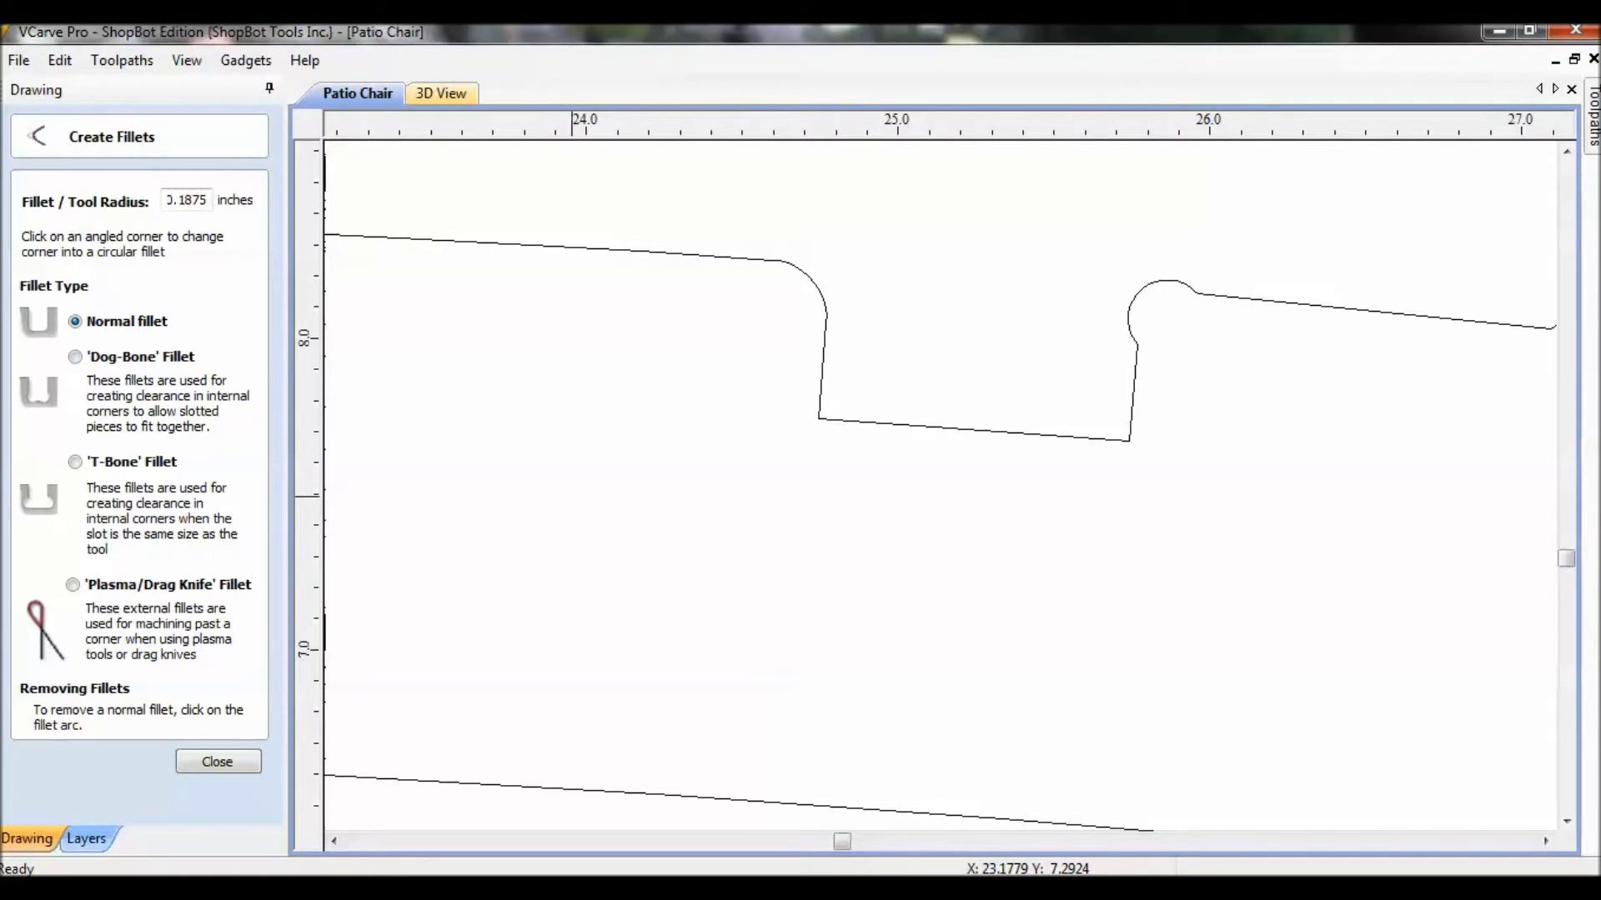
{"action": "scroll", "coordinate": [898, 379], "scroll_direction": "down", "scroll_amount": 1}
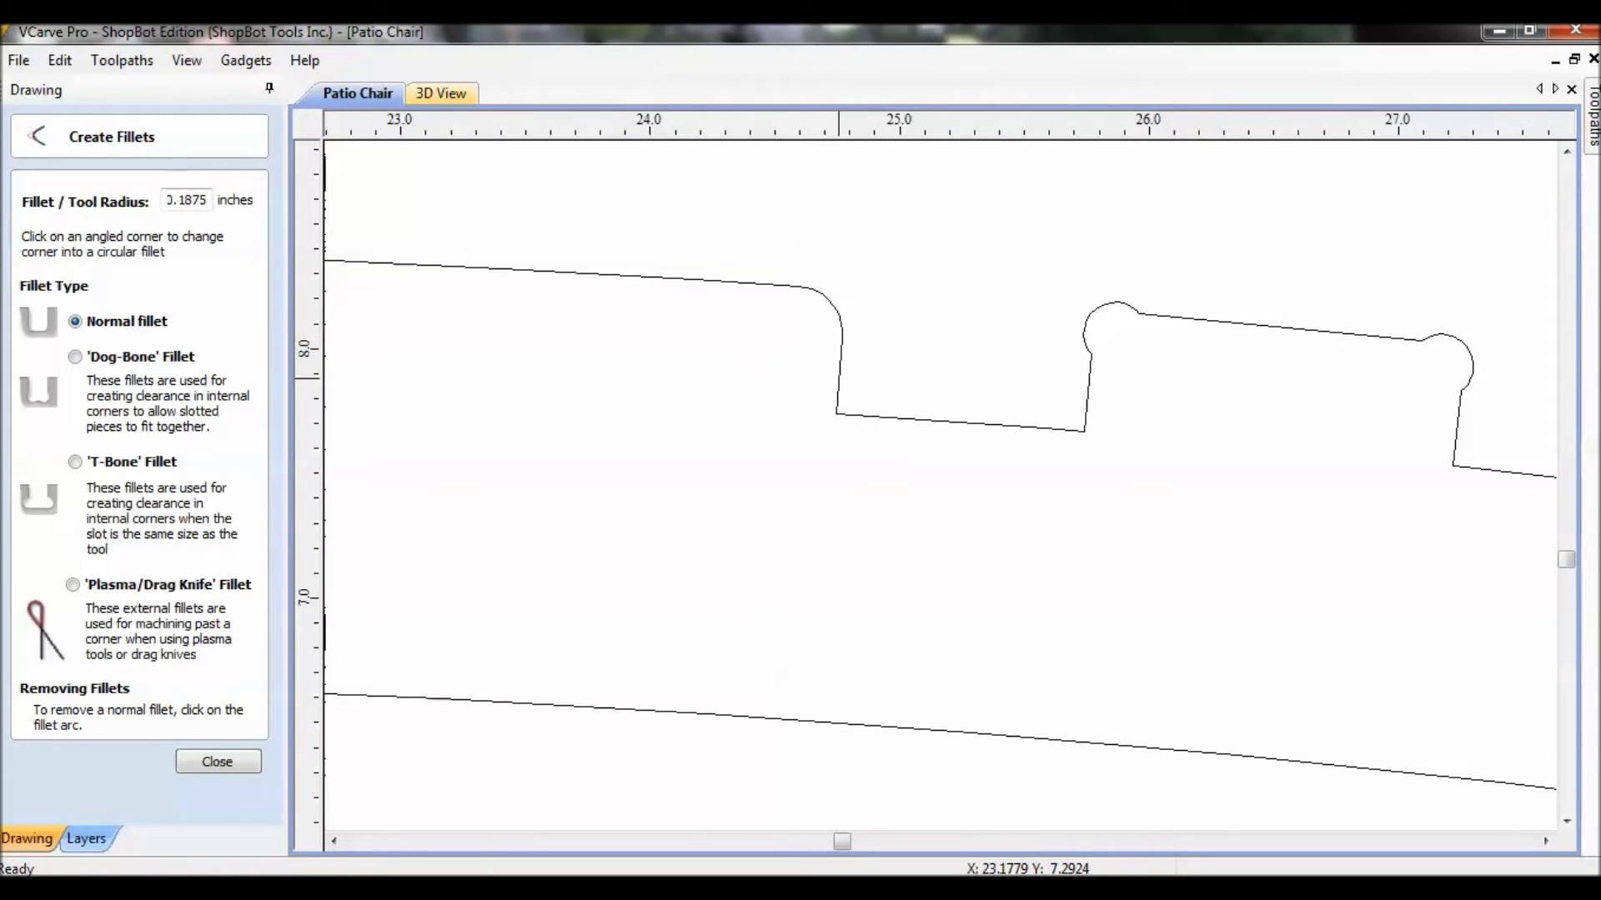
Examine the fillets on the slat sockets and rail notches across the patio chair drawing
{"action": "scroll", "coordinate": [838, 377], "scroll_direction": "down", "scroll_amount": 4}
{"action": "scroll", "coordinate": [911, 497], "scroll_direction": "up", "scroll_amount": 2}
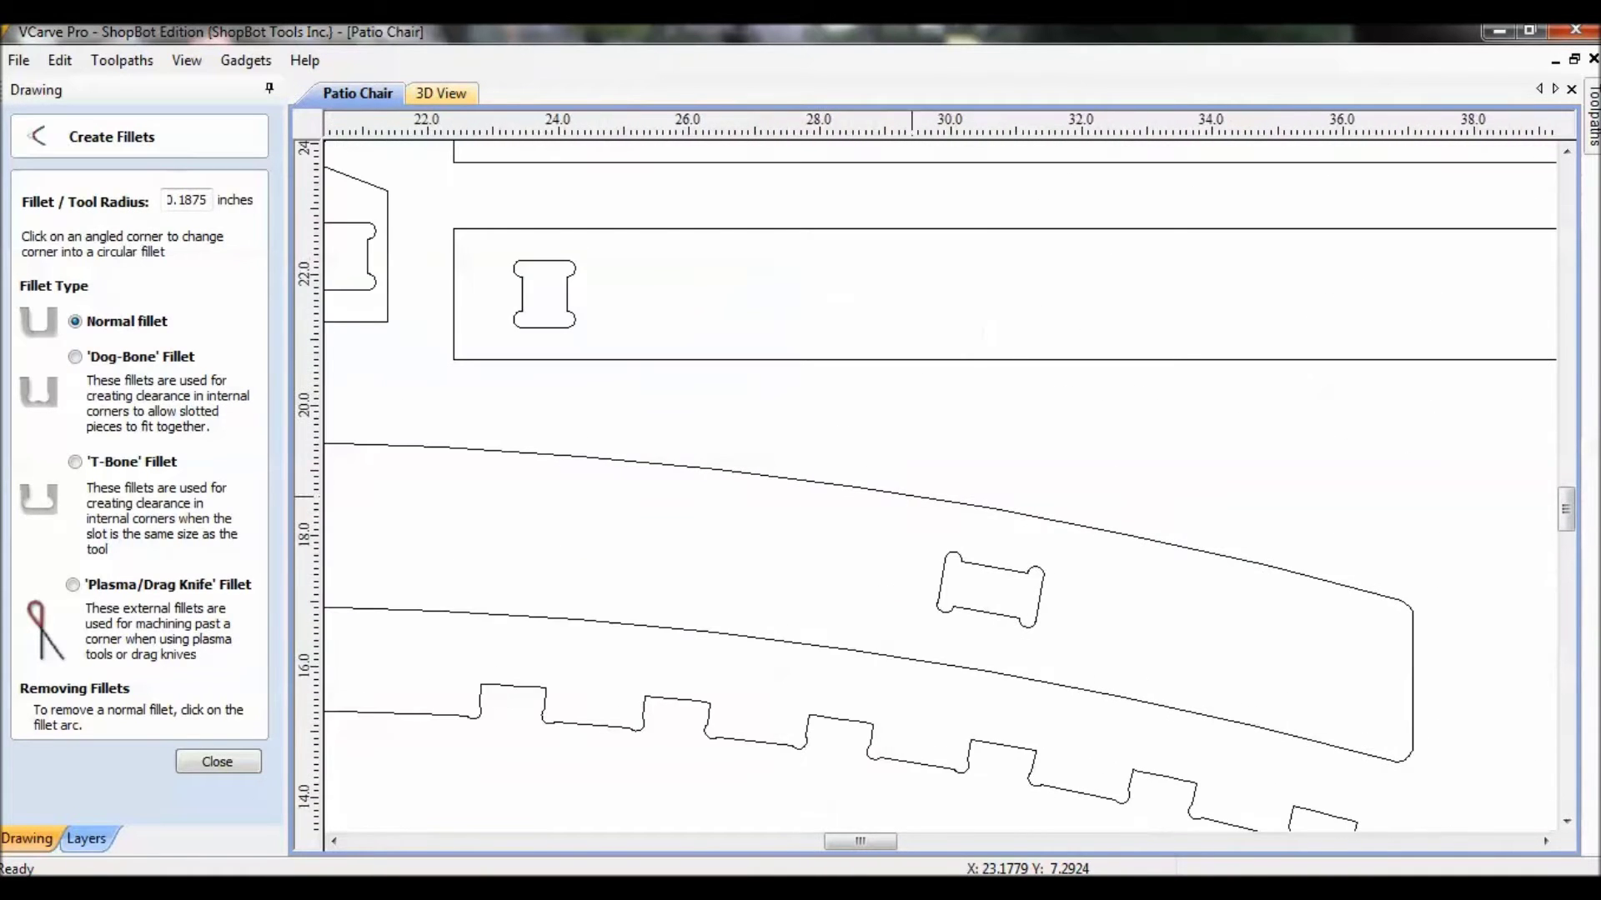
{"action": "scroll", "coordinate": [566, 318], "scroll_direction": "up", "scroll_amount": 5}
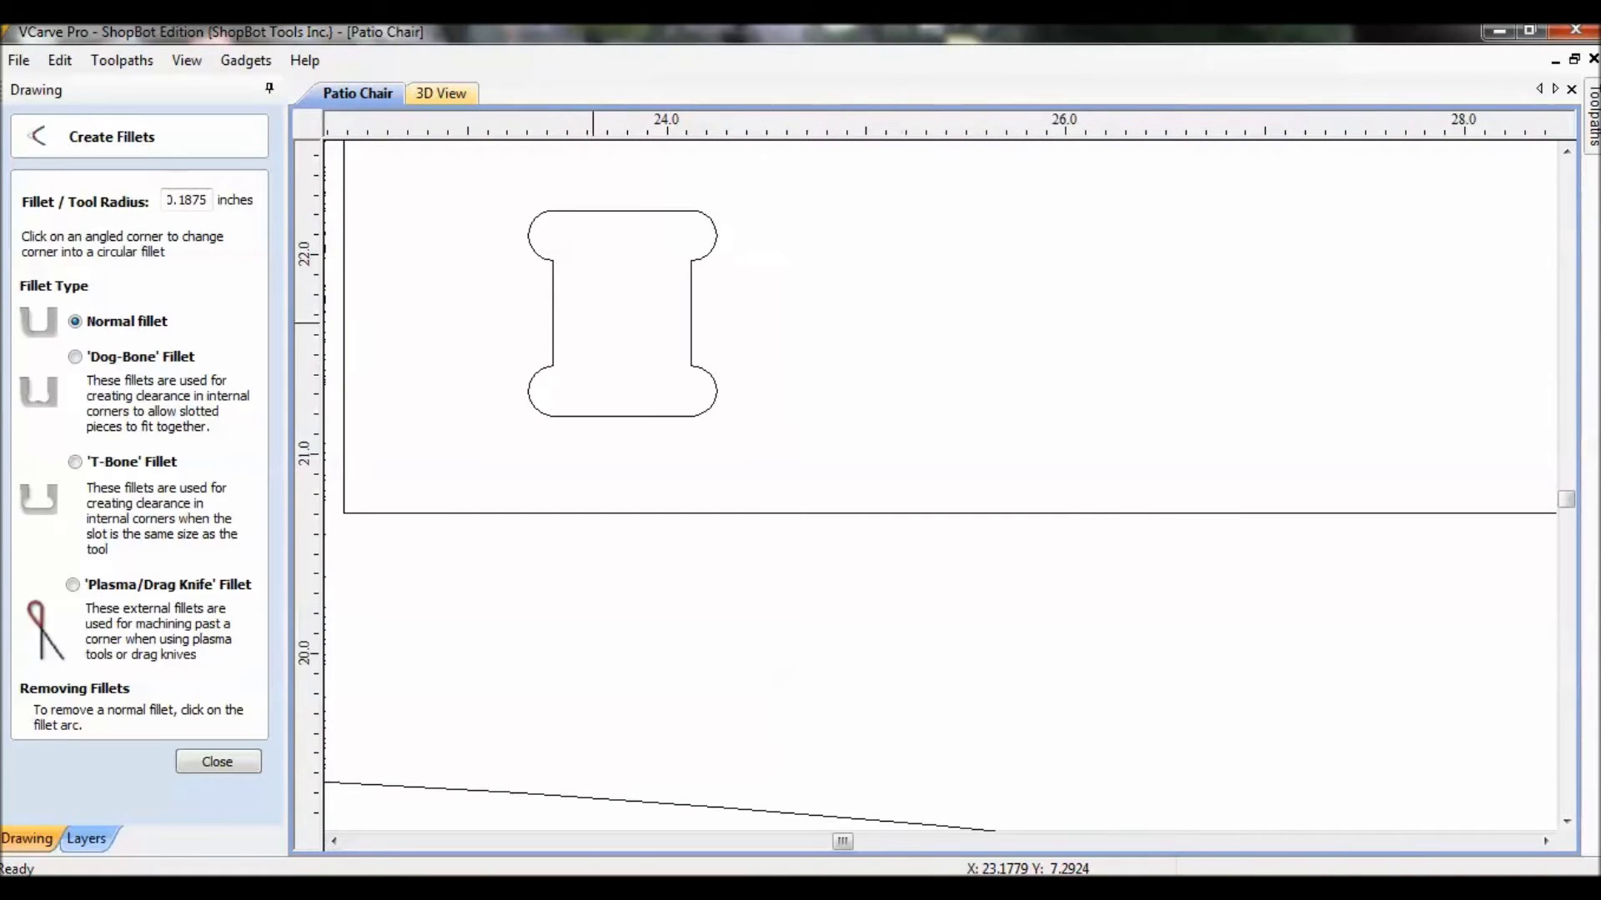
{"action": "scroll", "coordinate": [599, 392], "scroll_direction": "down", "scroll_amount": 3}
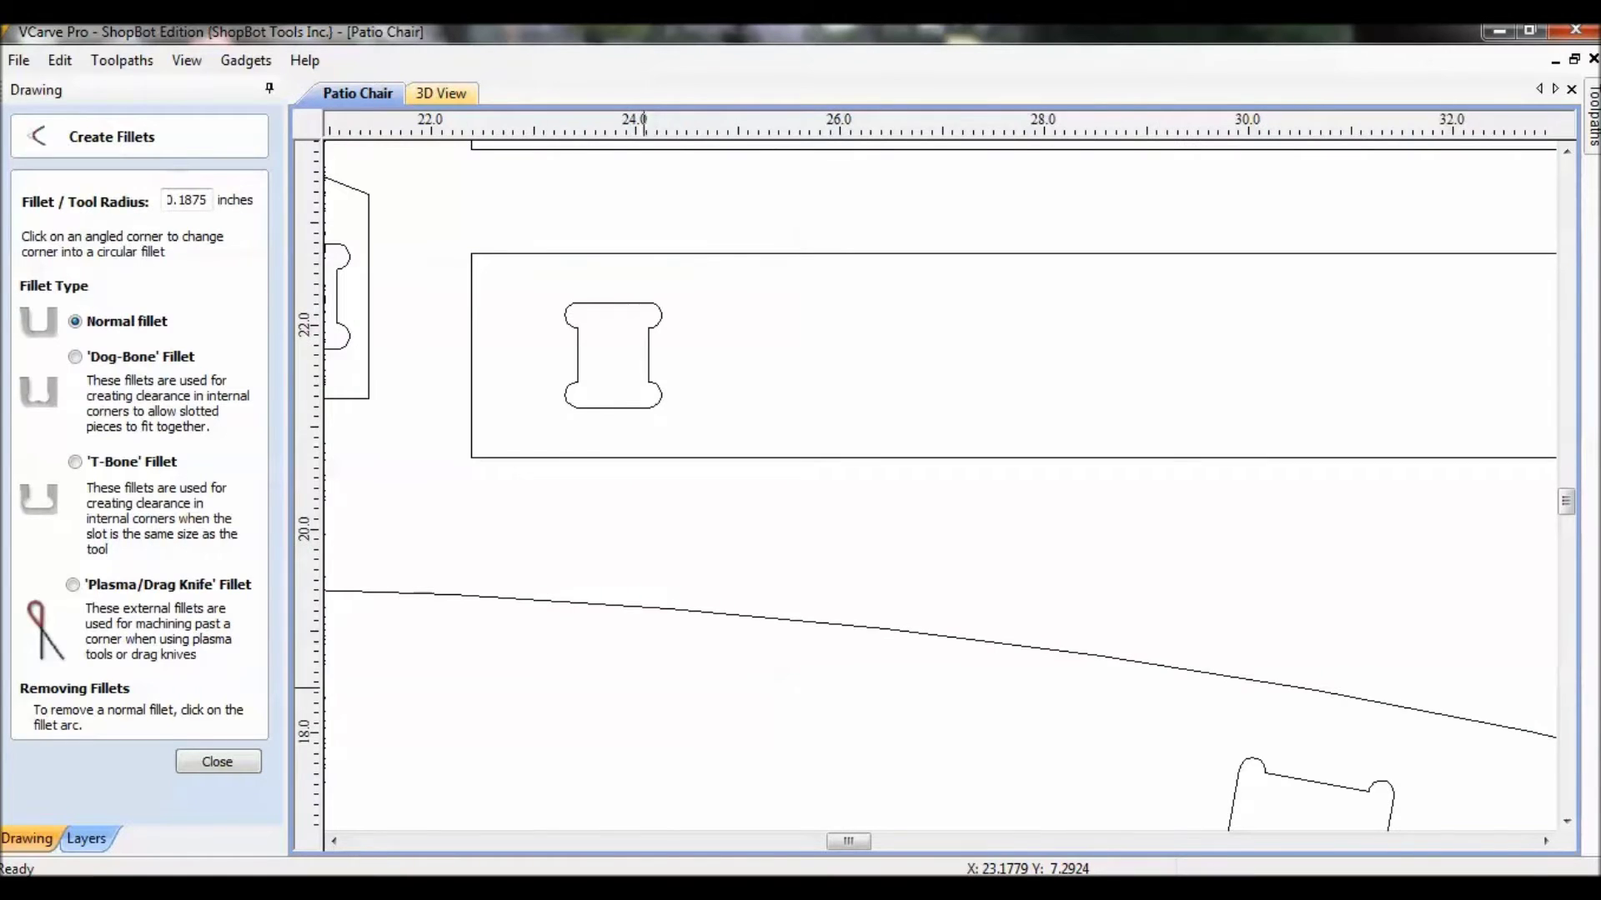
{"action": "scroll", "coordinate": [646, 692], "scroll_direction": "down", "scroll_amount": 2}
{"action": "middle_click_drag", "start_coordinate": [718, 738], "coordinate": [665, 623]}
{"action": "scroll", "coordinate": [622, 622], "scroll_direction": "down", "scroll_amount": 1}
{"action": "scroll", "coordinate": [561, 565], "scroll_direction": "up", "scroll_amount": 2}
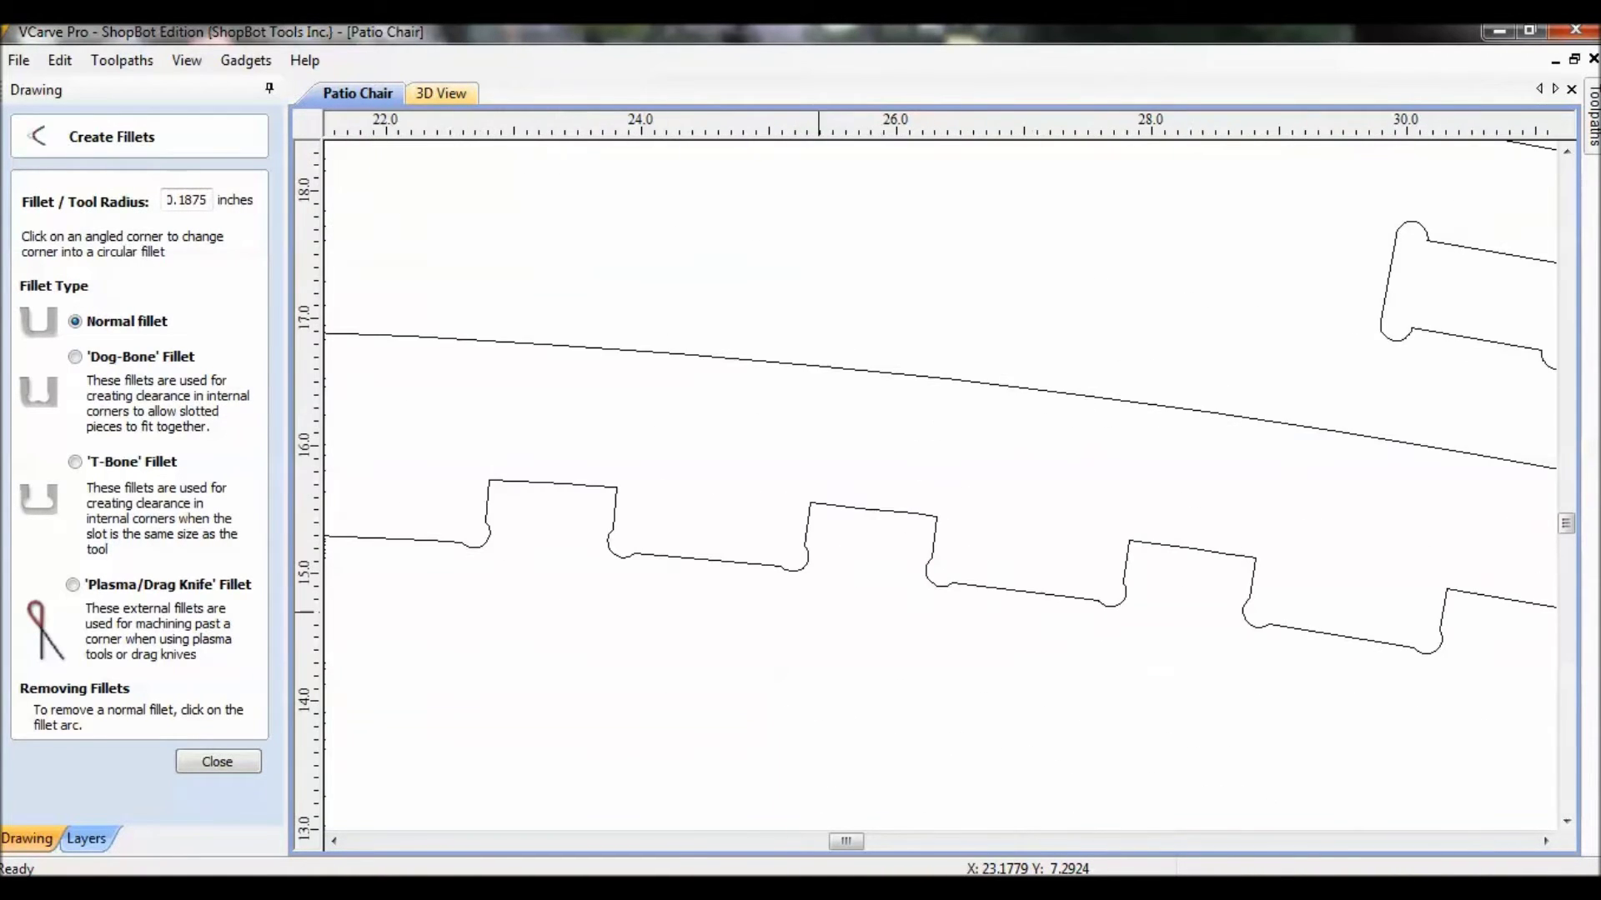
{"action": "scroll", "coordinate": [865, 612], "scroll_direction": "down", "scroll_amount": 1}
{"action": "scroll", "coordinate": [887, 639], "scroll_direction": "down", "scroll_amount": 1}
{"action": "scroll", "coordinate": [888, 639], "scroll_direction": "down", "scroll_amount": 1}
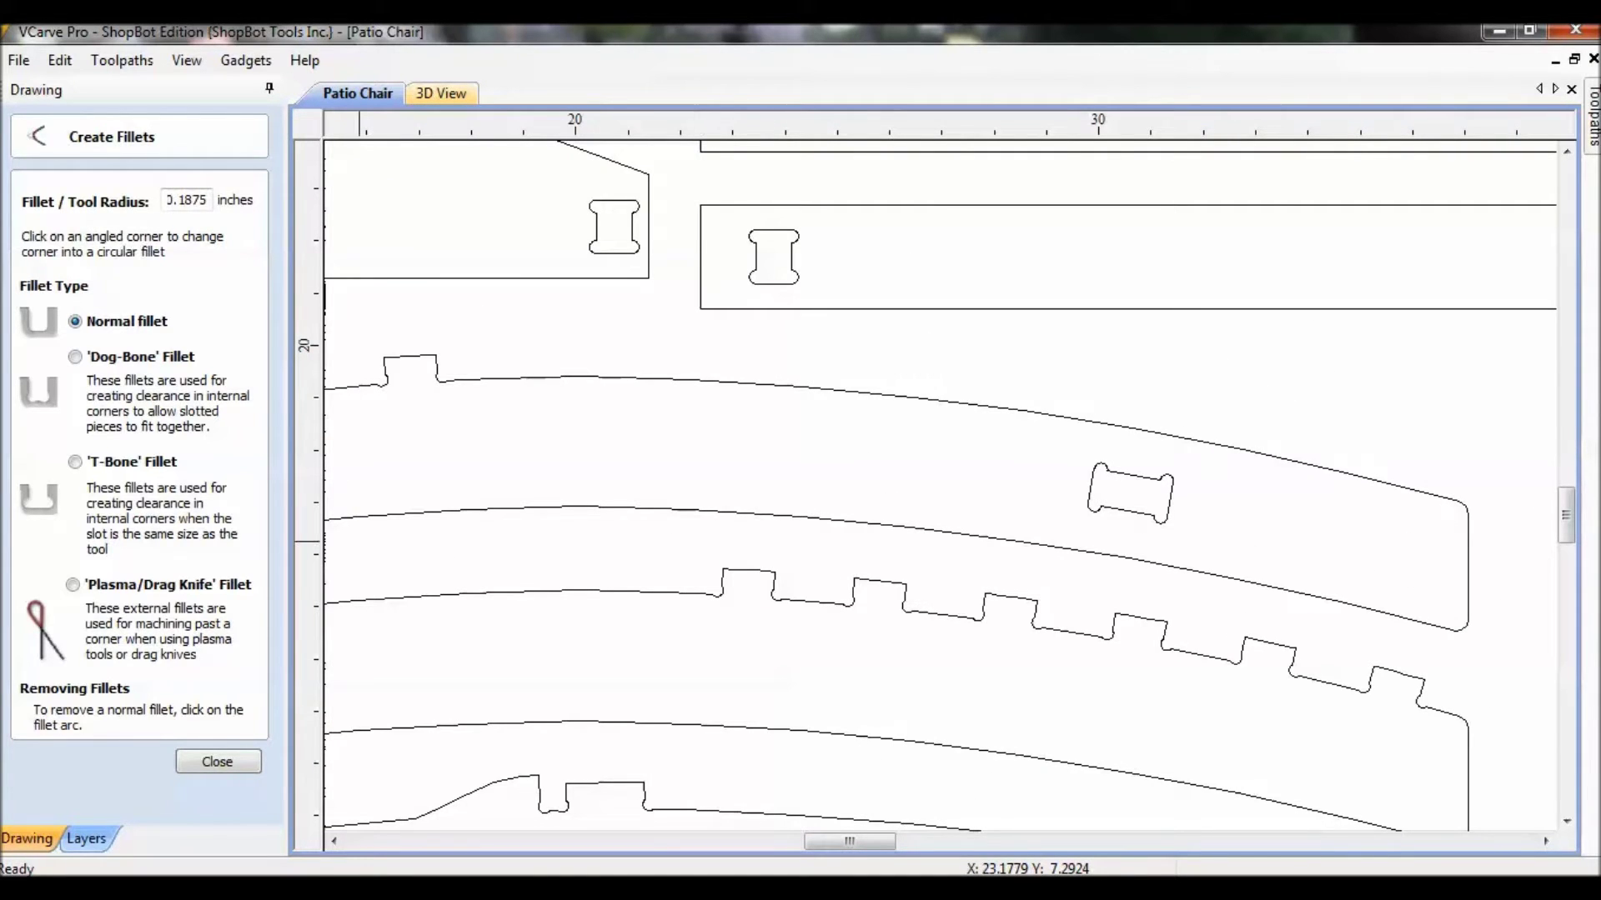
Close the fillet tool, show the whole cutting sheet and switch to the toolpath commands and list
{"action": "left_click", "coordinate": [218, 761]}
{"action": "scroll", "coordinate": [500, 483], "scroll_direction": "down", "scroll_amount": 5}
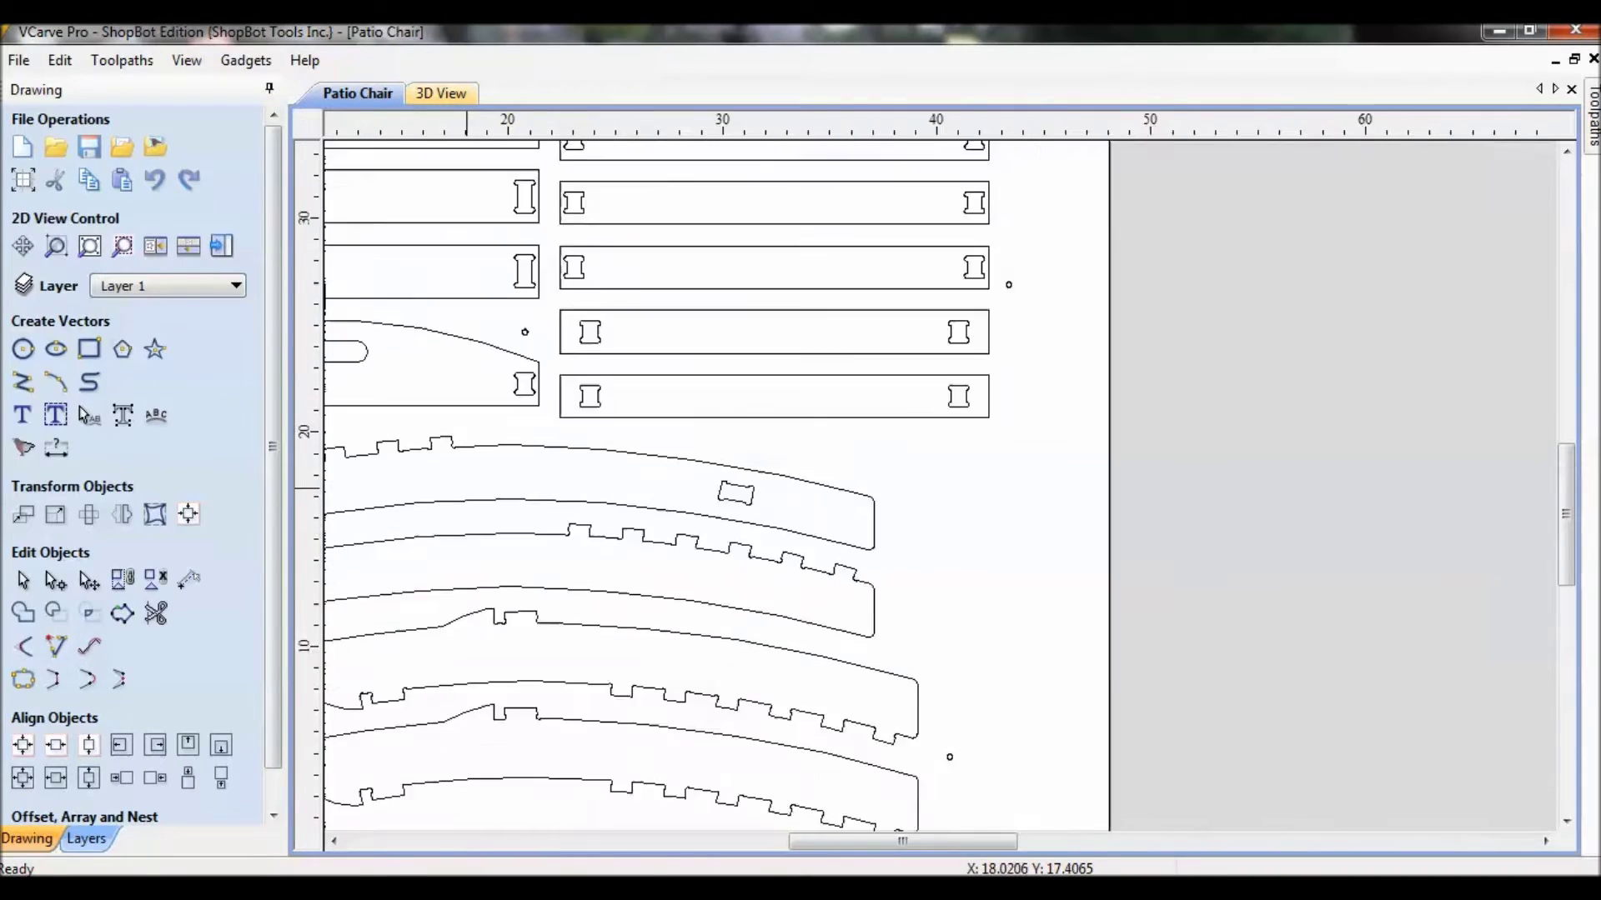
{"action": "scroll", "coordinate": [725, 500], "scroll_direction": "down", "scroll_amount": 3}
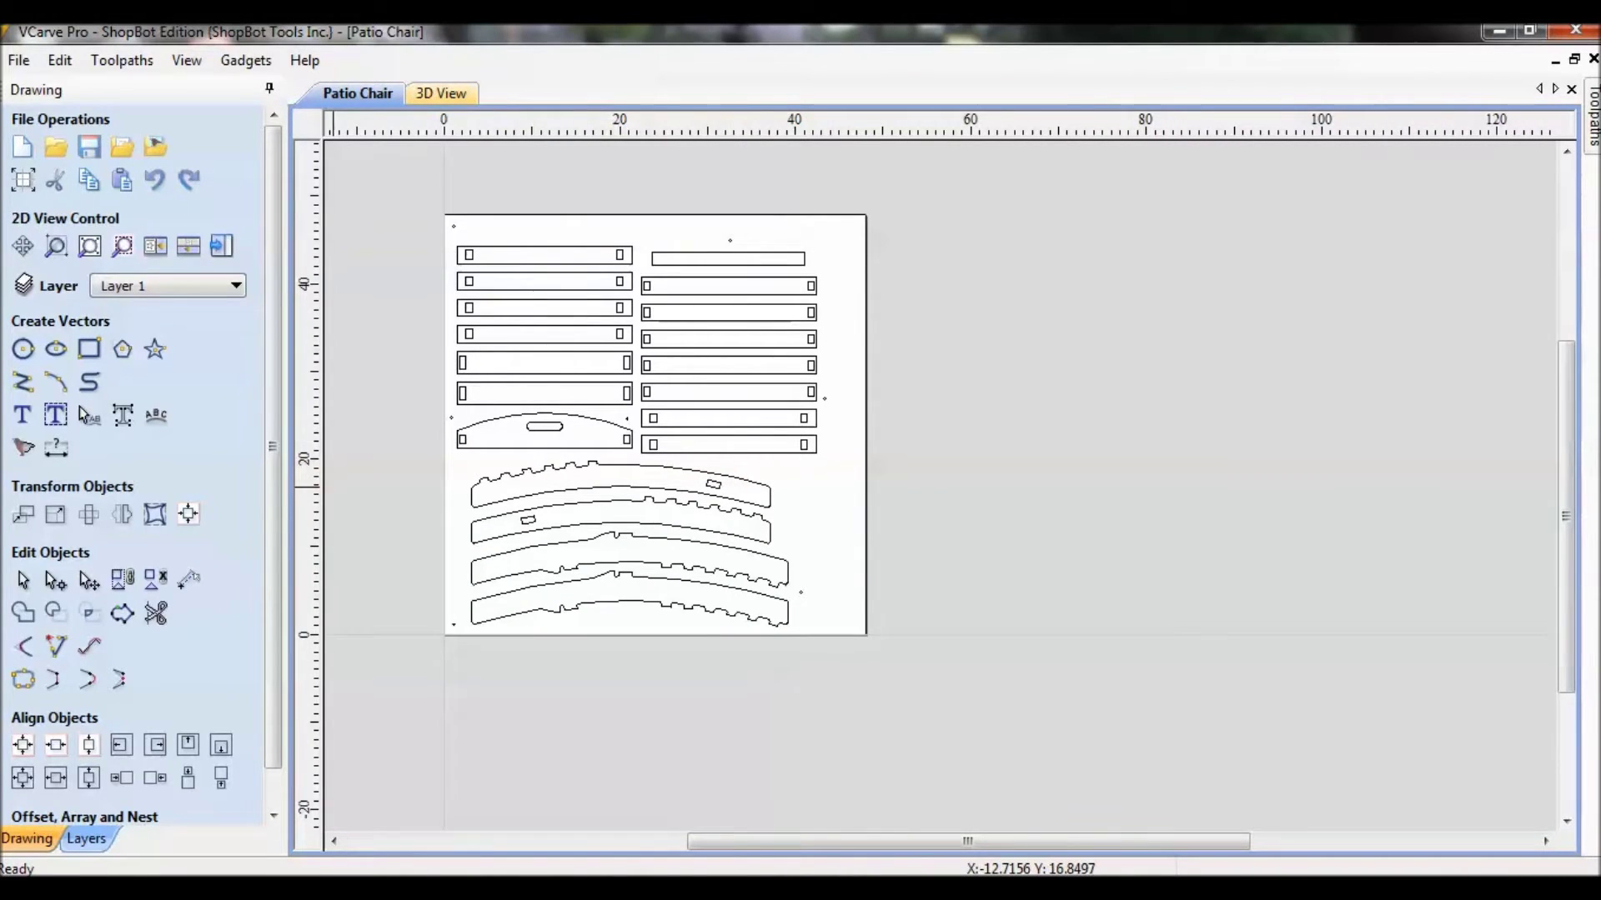
{"action": "scroll", "coordinate": [334, 487], "scroll_direction": "up", "scroll_amount": 2}
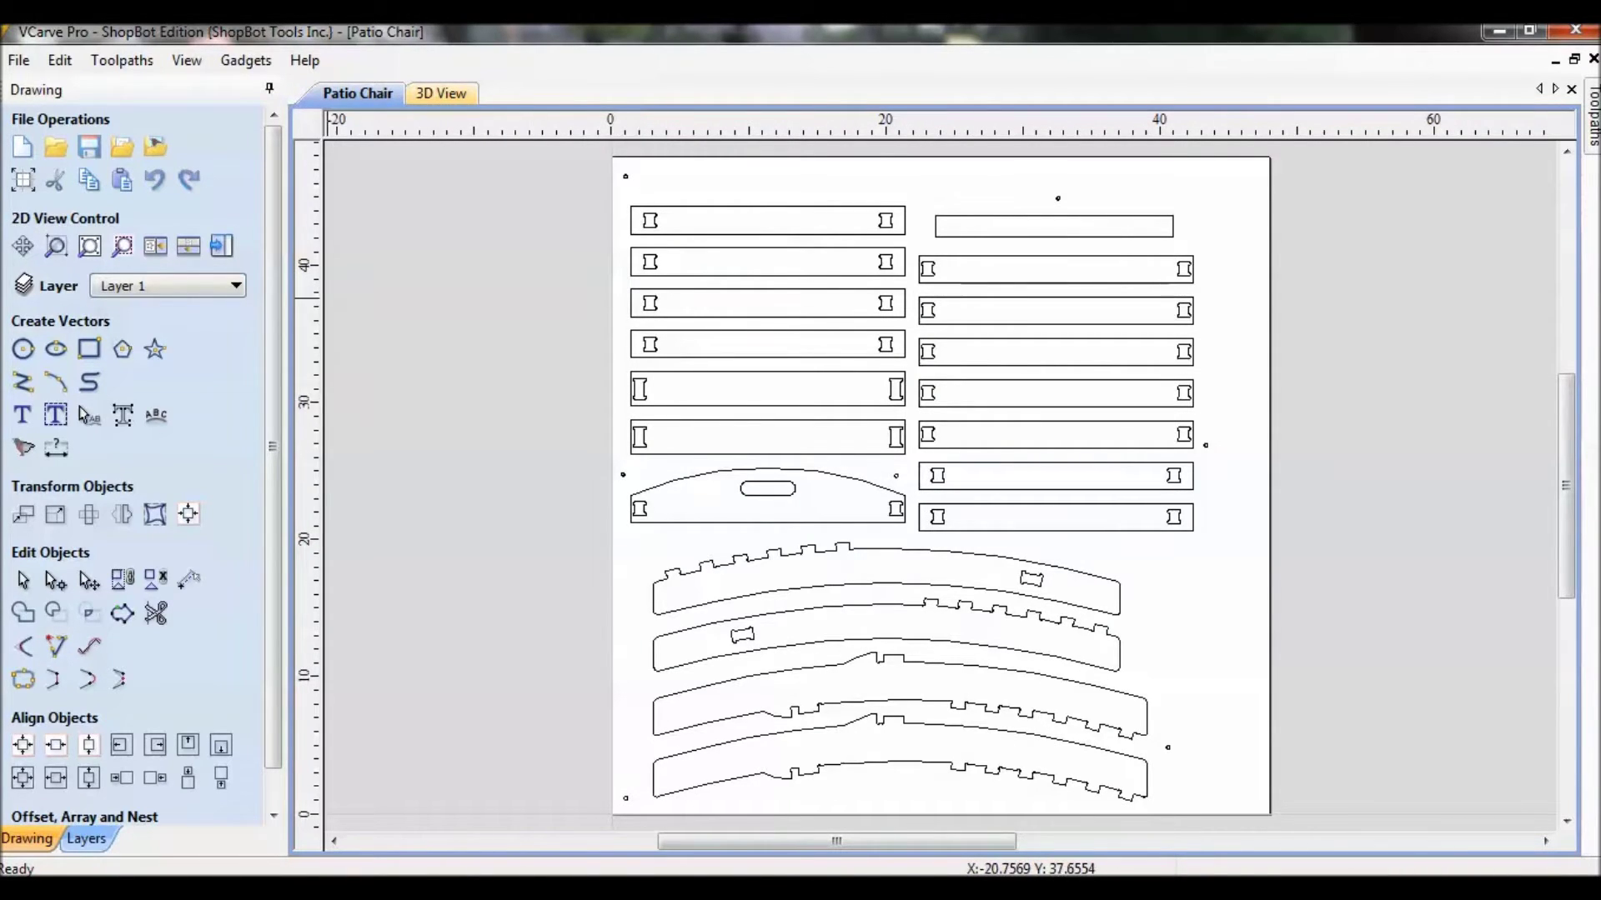
{"action": "left_click", "coordinate": [222, 246]}
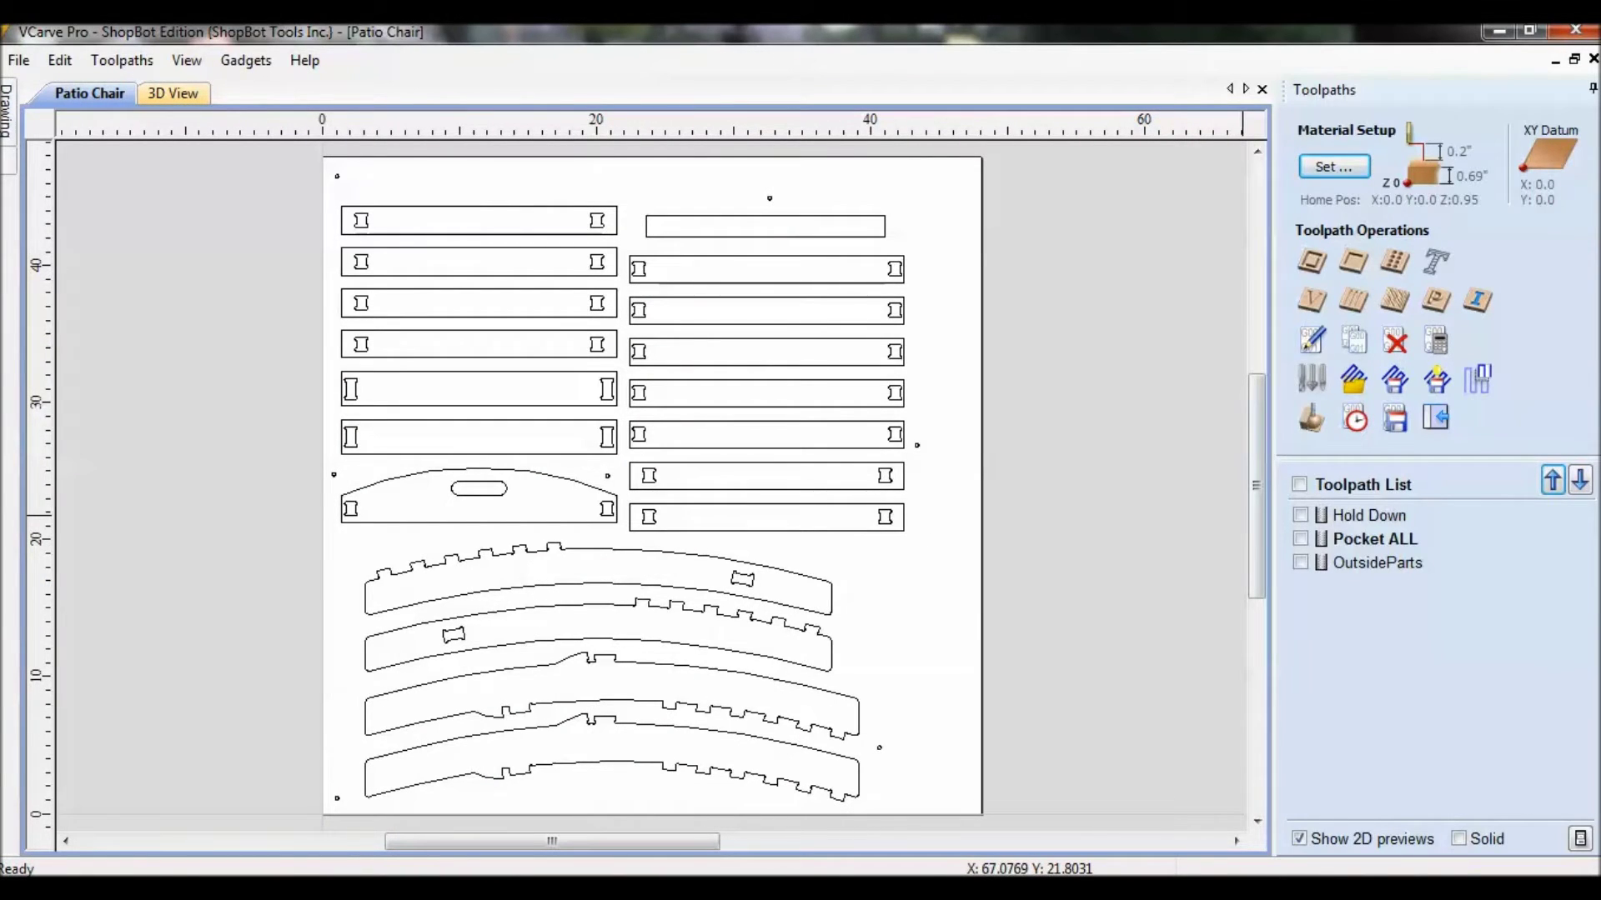
Inspect the small hold-down circles around the parts and review the settings of the Hold Down drilling toolpath
{"action": "mouse_move", "coordinate": [1367, 539]}
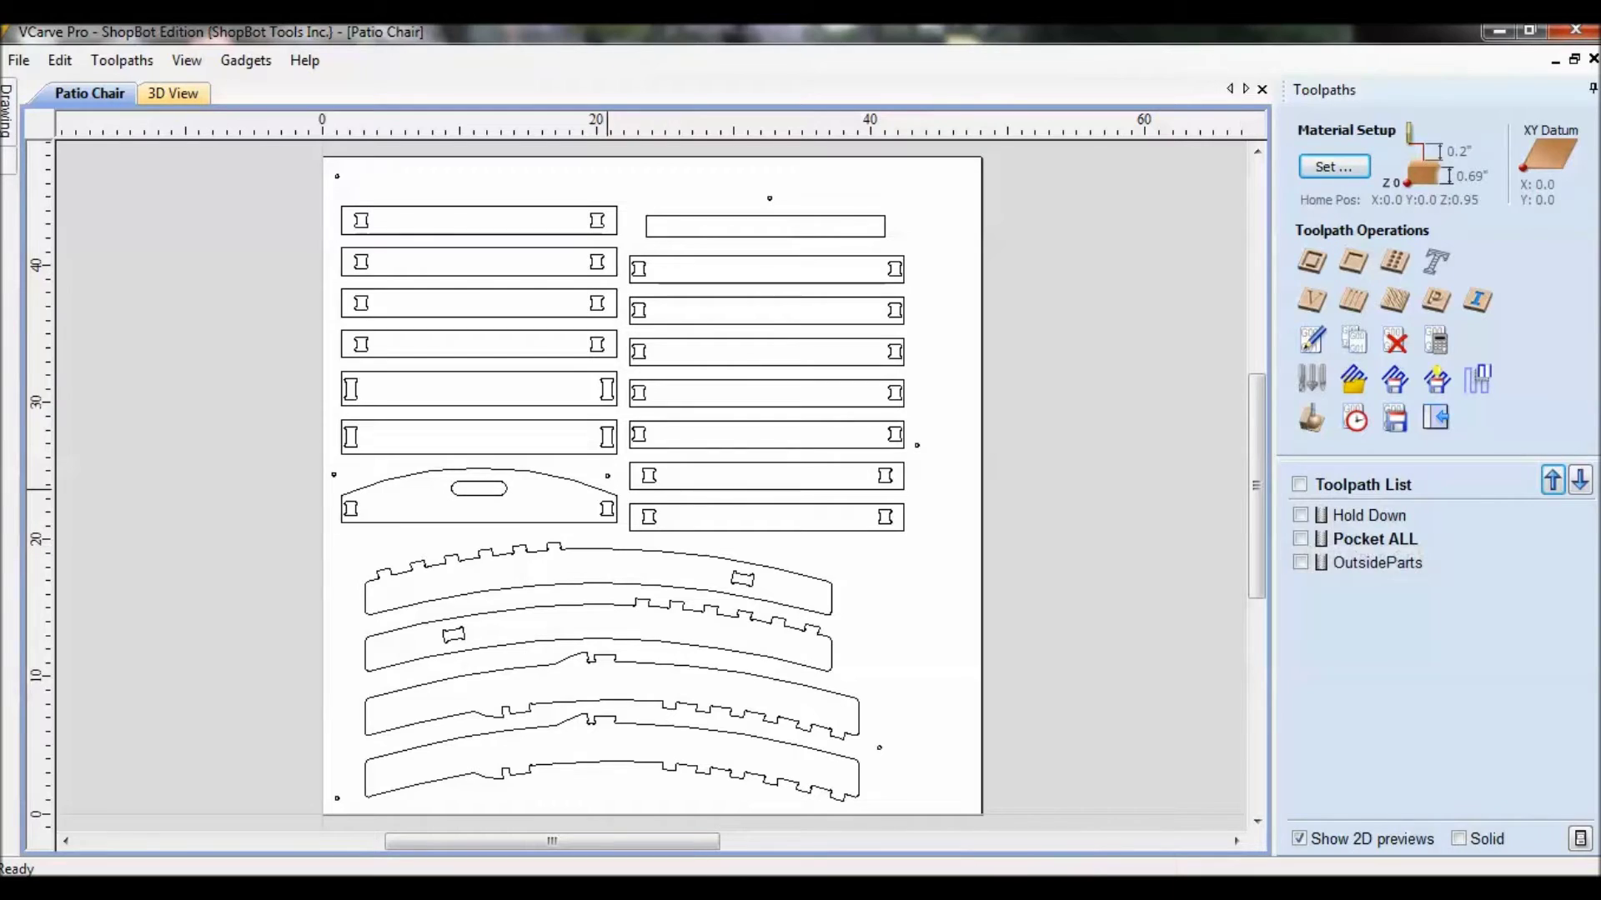
{"action": "left_click", "coordinate": [607, 477]}
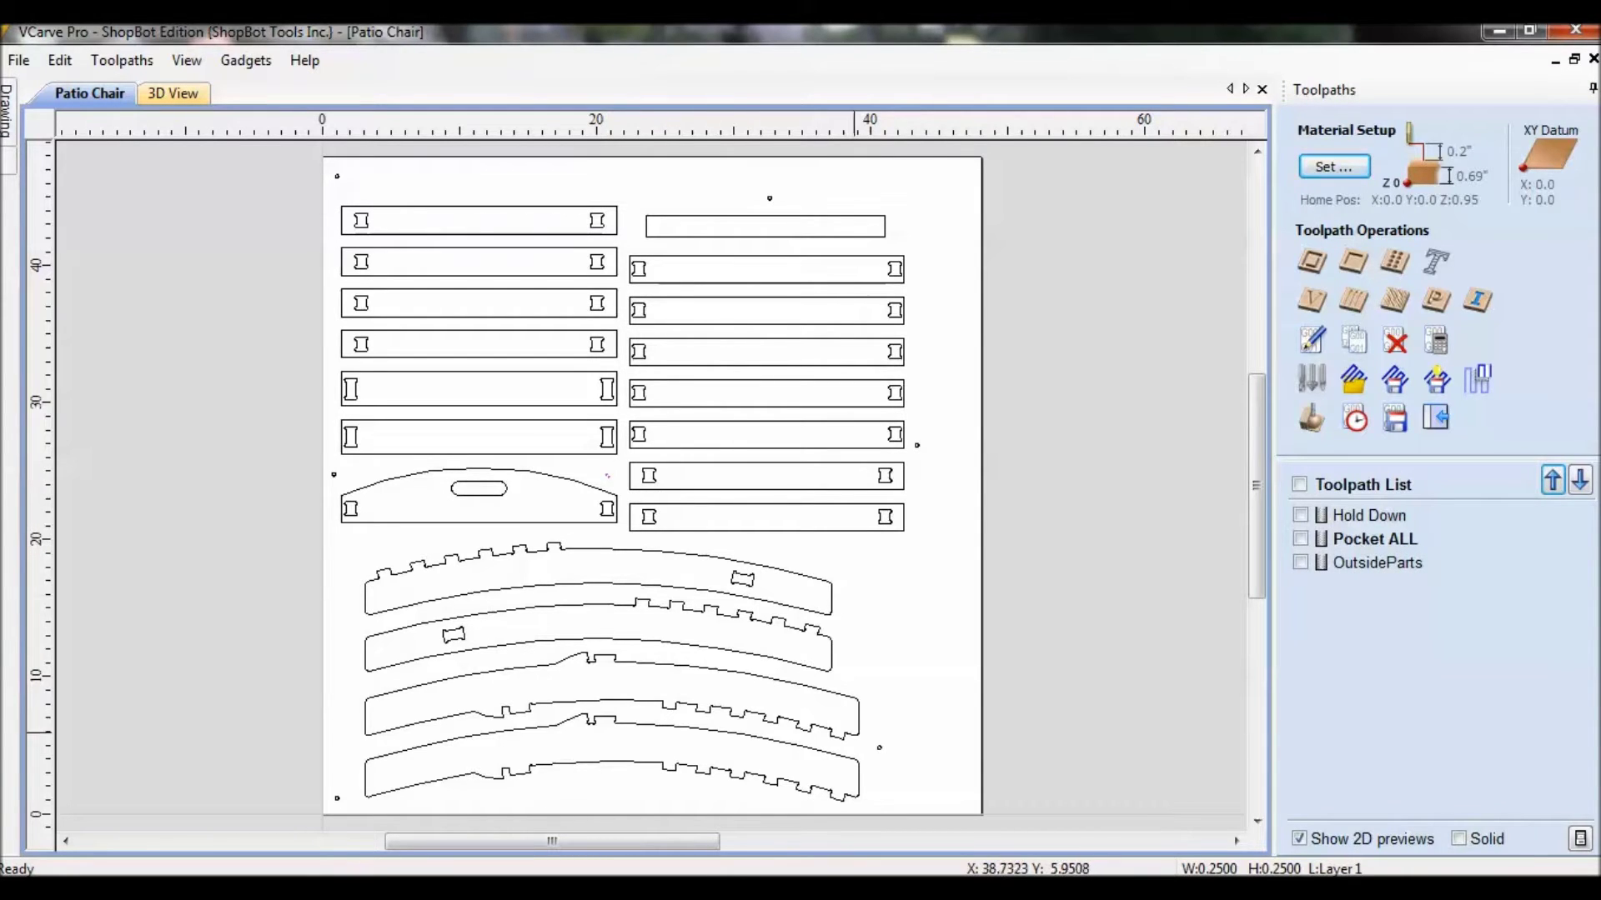
{"action": "left_click", "coordinate": [916, 445]}
{"action": "left_click", "coordinate": [351, 775]}
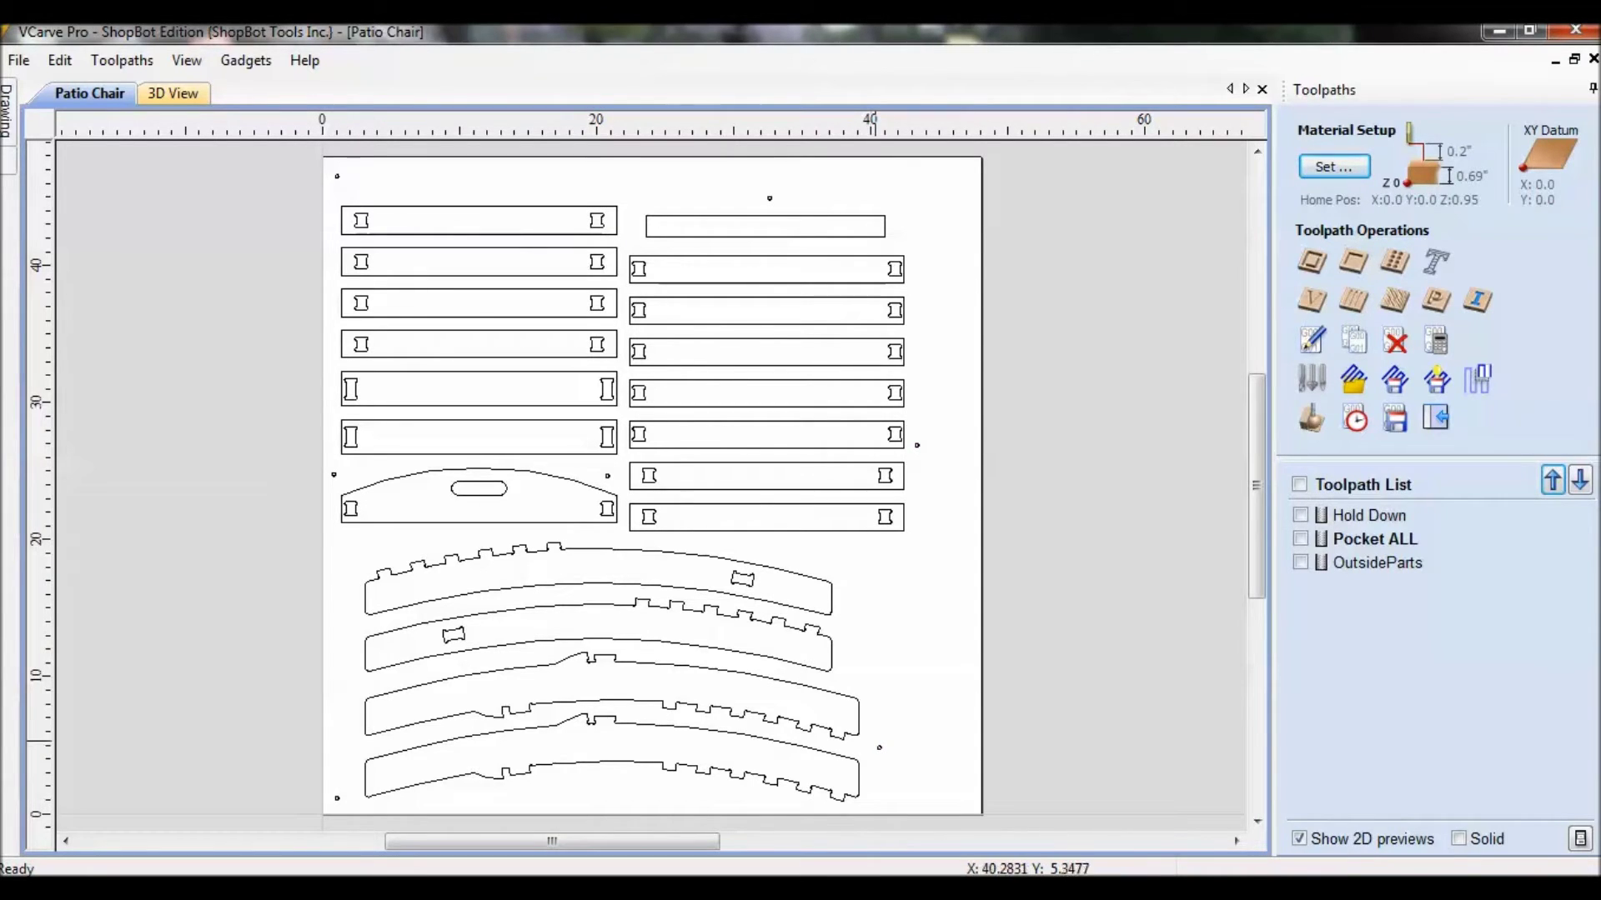
{"action": "left_click", "coordinate": [1372, 515]}
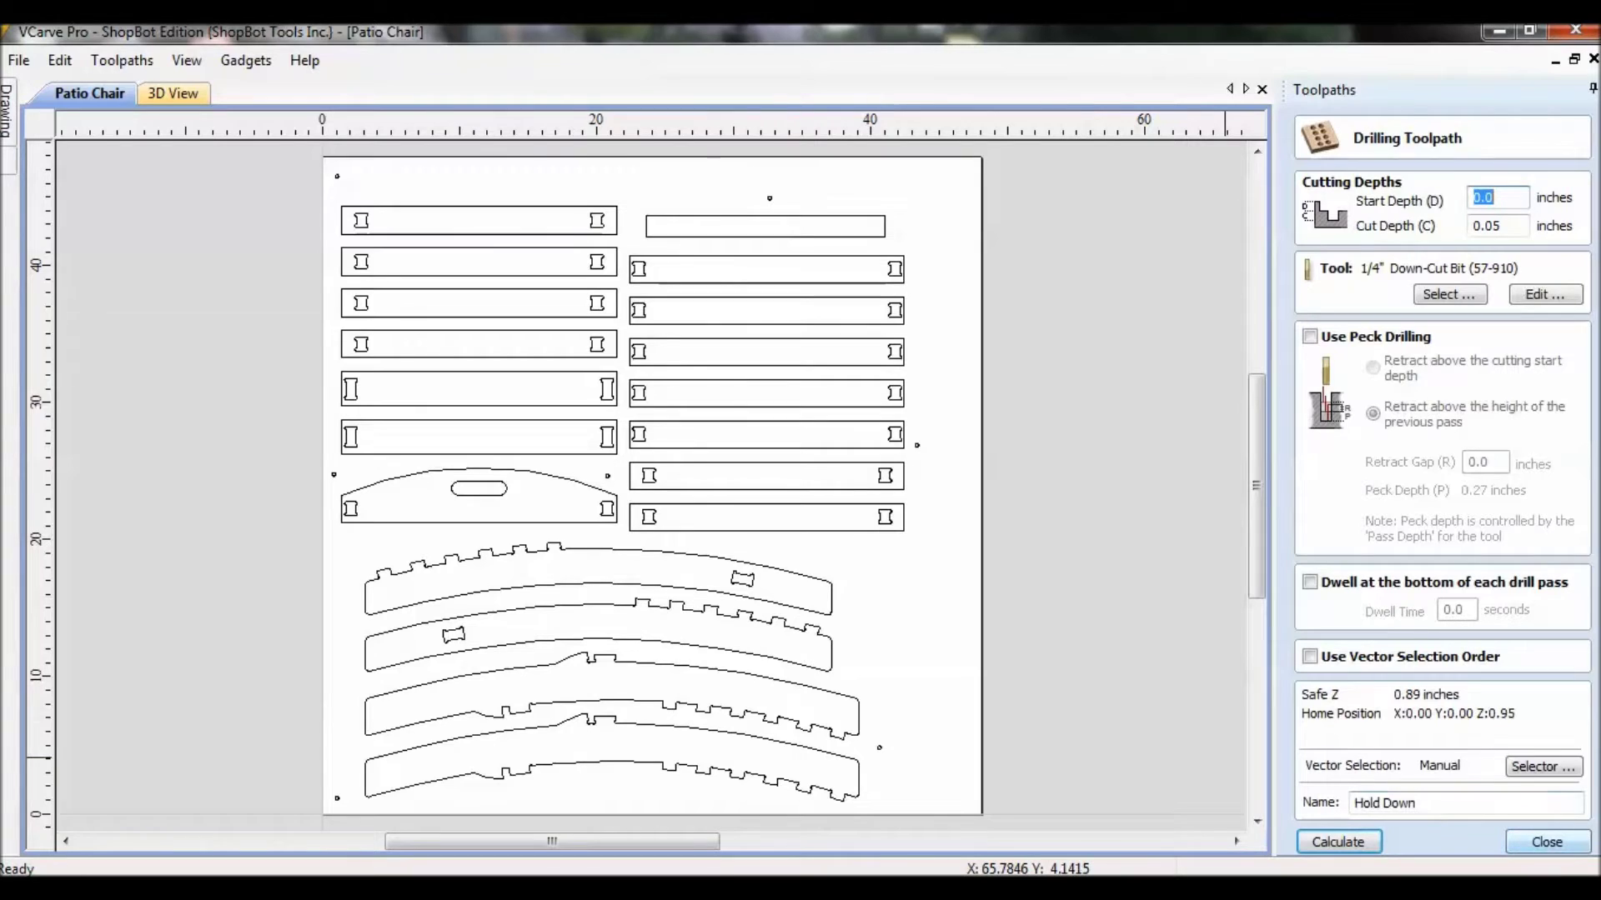
{"action": "key", "text": "Escape"}
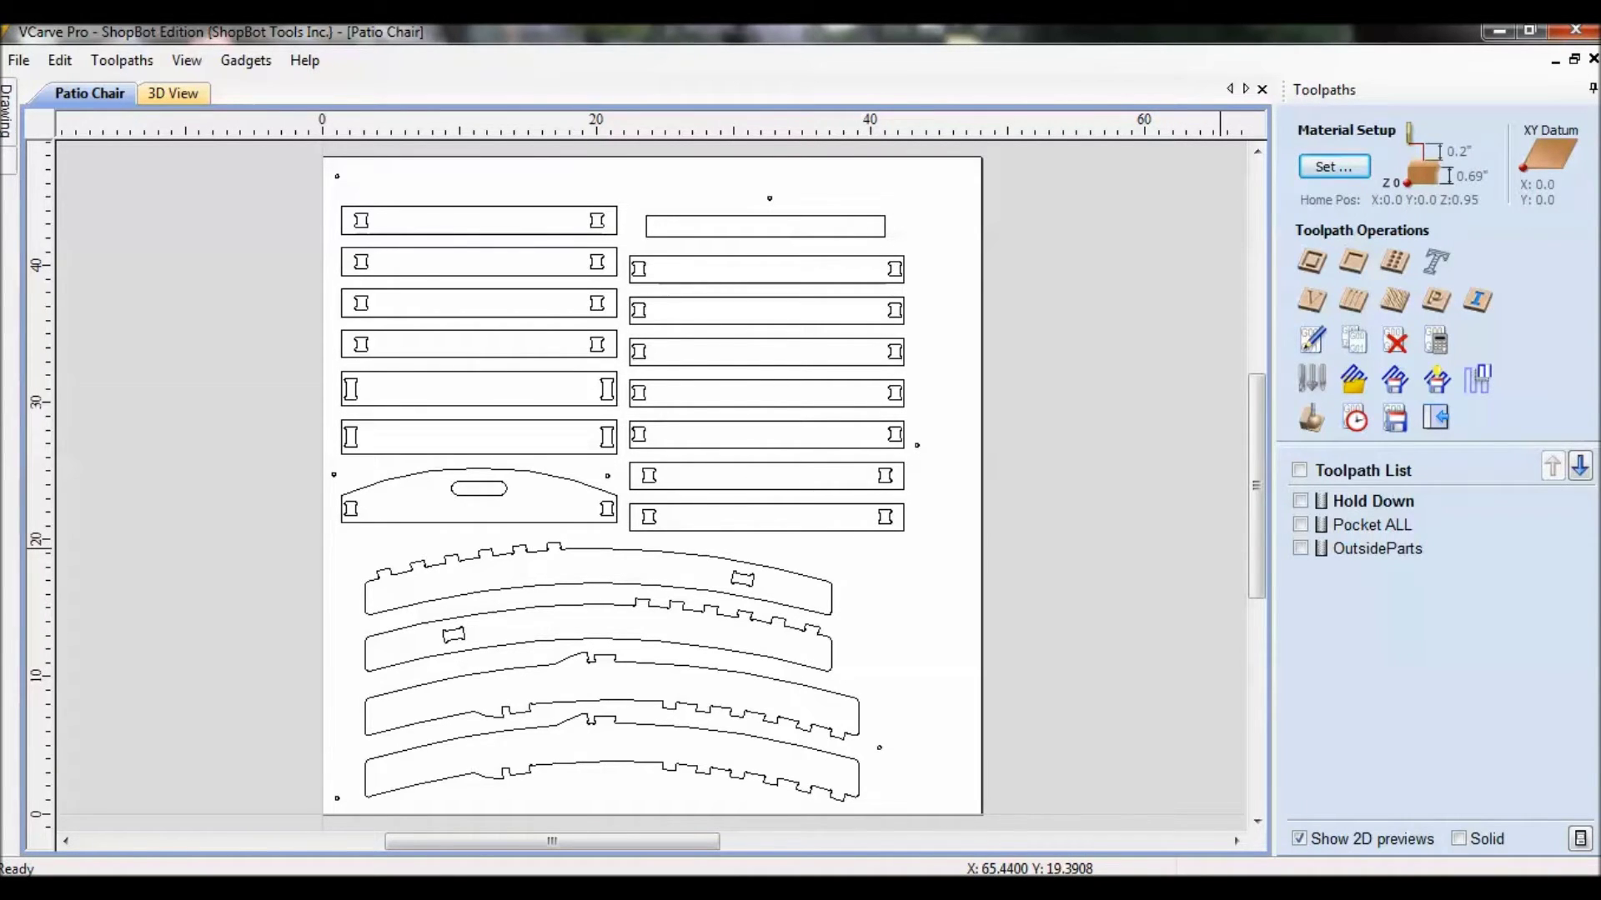
Show the Hold Down toolpath in the 2D view and check the hole positions between the chair parts
{"action": "left_click", "coordinate": [1373, 501]}
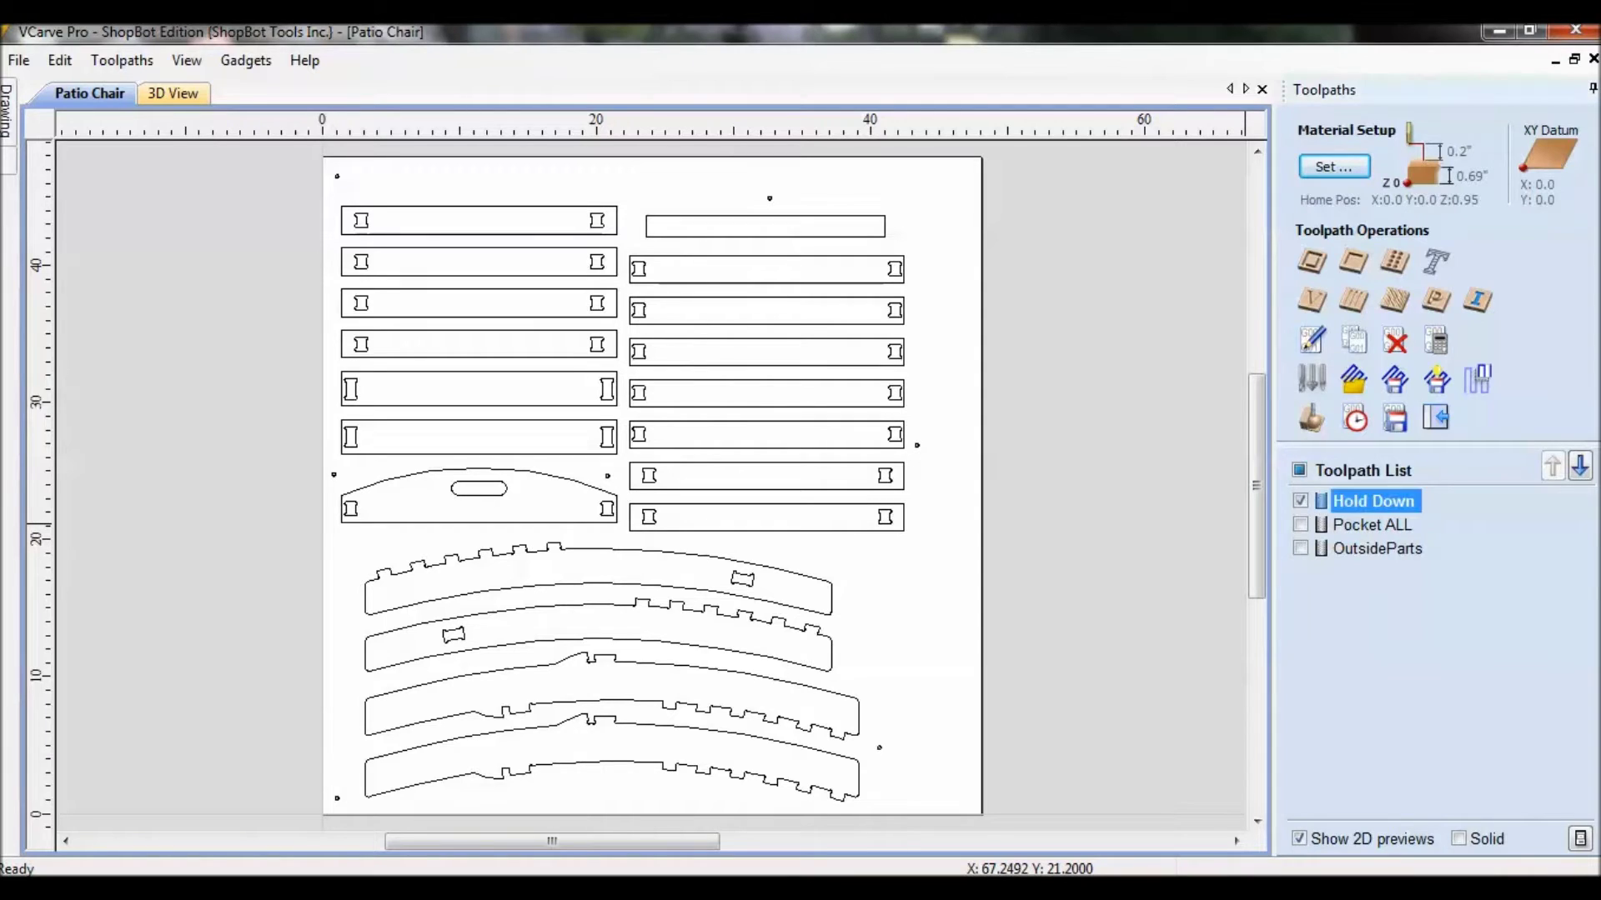
{"action": "scroll", "coordinate": [749, 473], "scroll_direction": "up", "scroll_amount": 5}
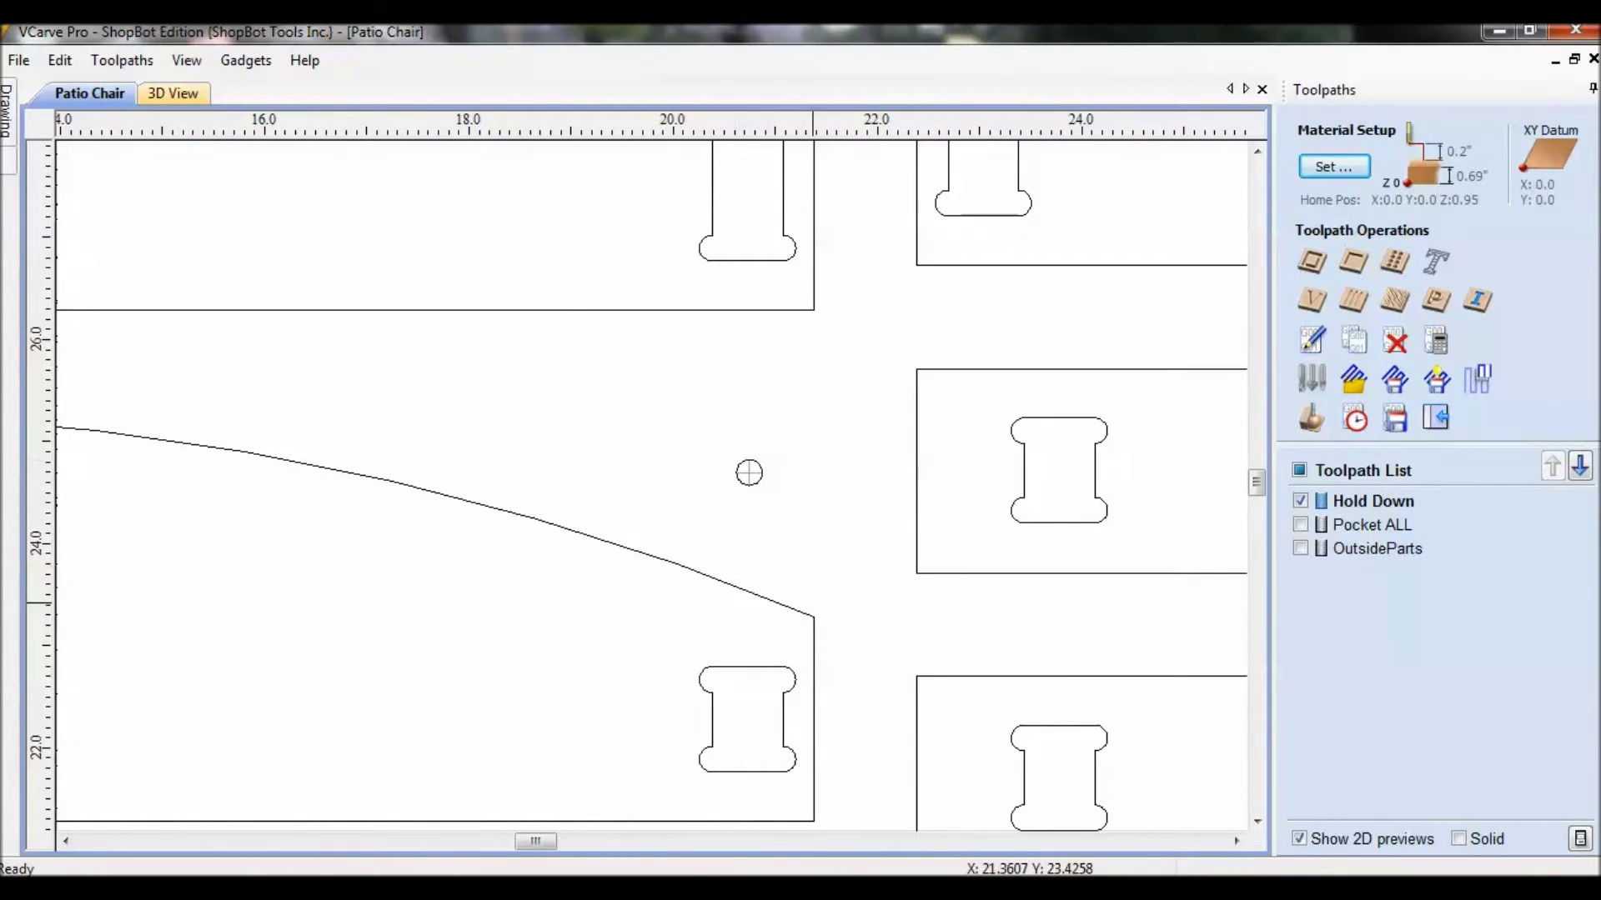
{"action": "scroll", "coordinate": [825, 600], "scroll_direction": "down", "scroll_amount": 2}
{"action": "scroll", "coordinate": [825, 600], "scroll_direction": "down", "scroll_amount": 2}
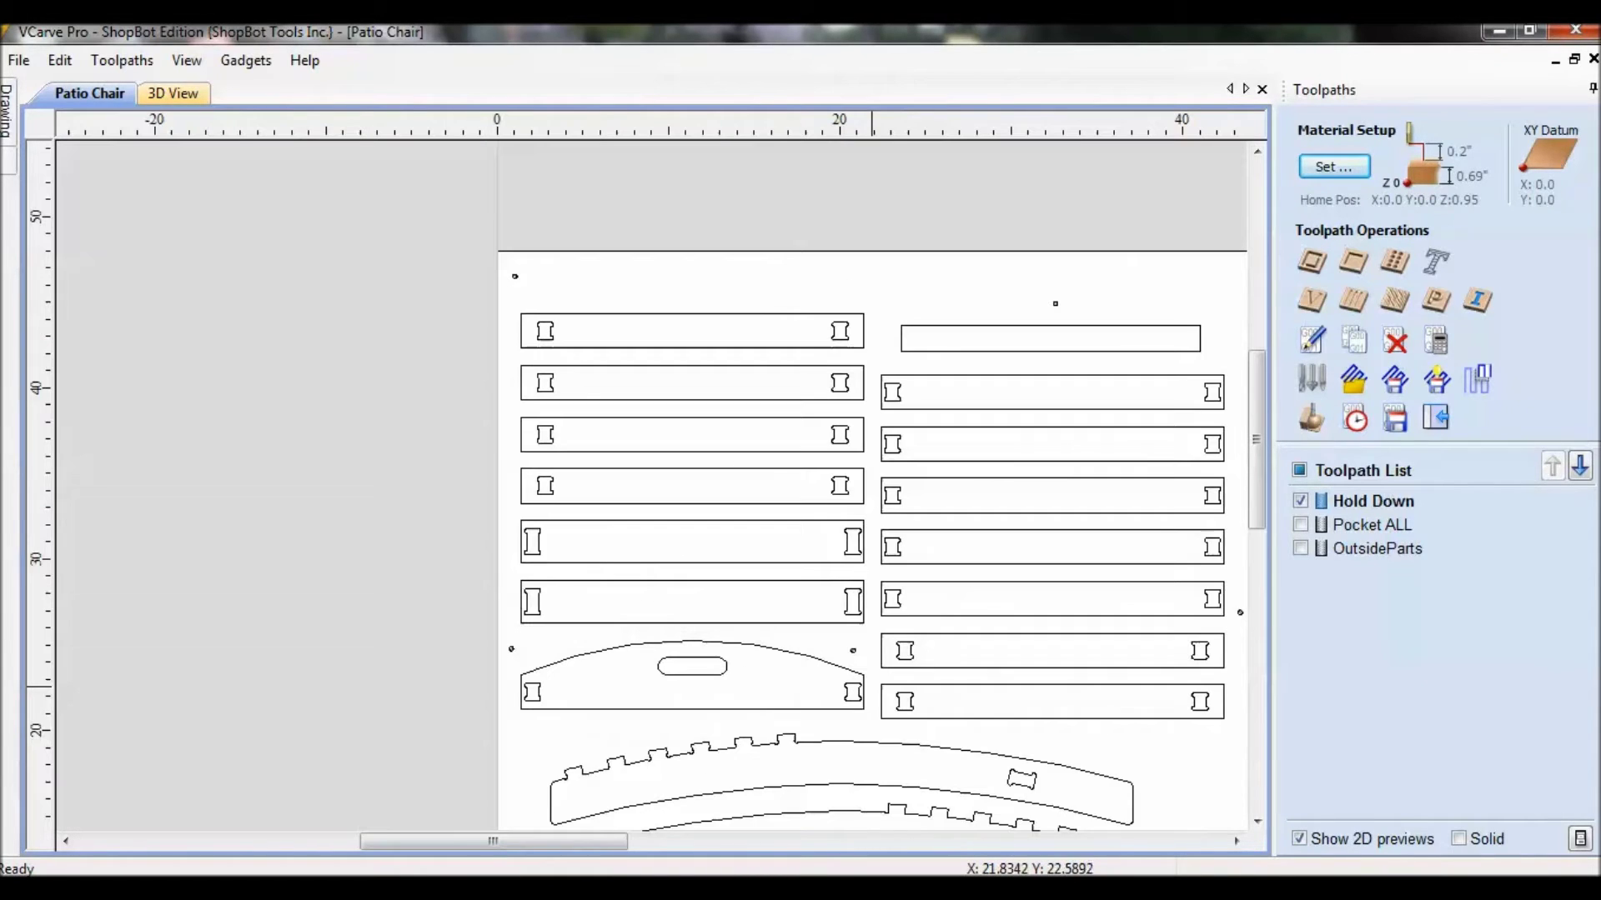
{"action": "scroll", "coordinate": [1058, 551], "scroll_direction": "down", "scroll_amount": 1}
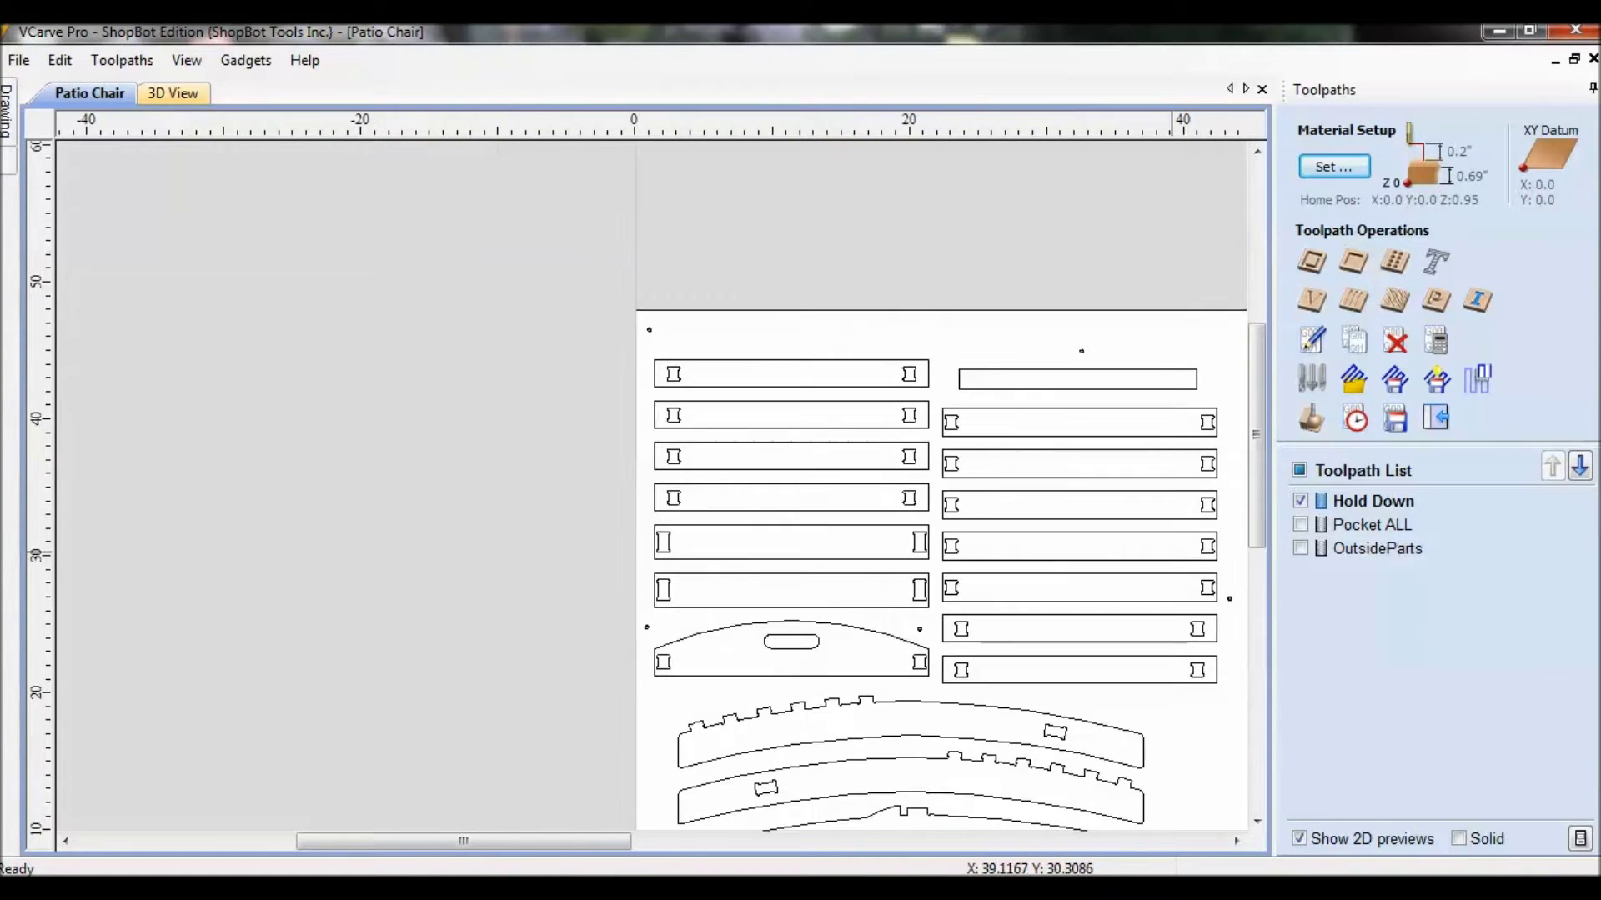
{"action": "scroll", "coordinate": [896, 217], "scroll_direction": "down", "scroll_amount": 1}
{"action": "scroll", "coordinate": [981, 740], "scroll_direction": "down", "scroll_amount": 1}
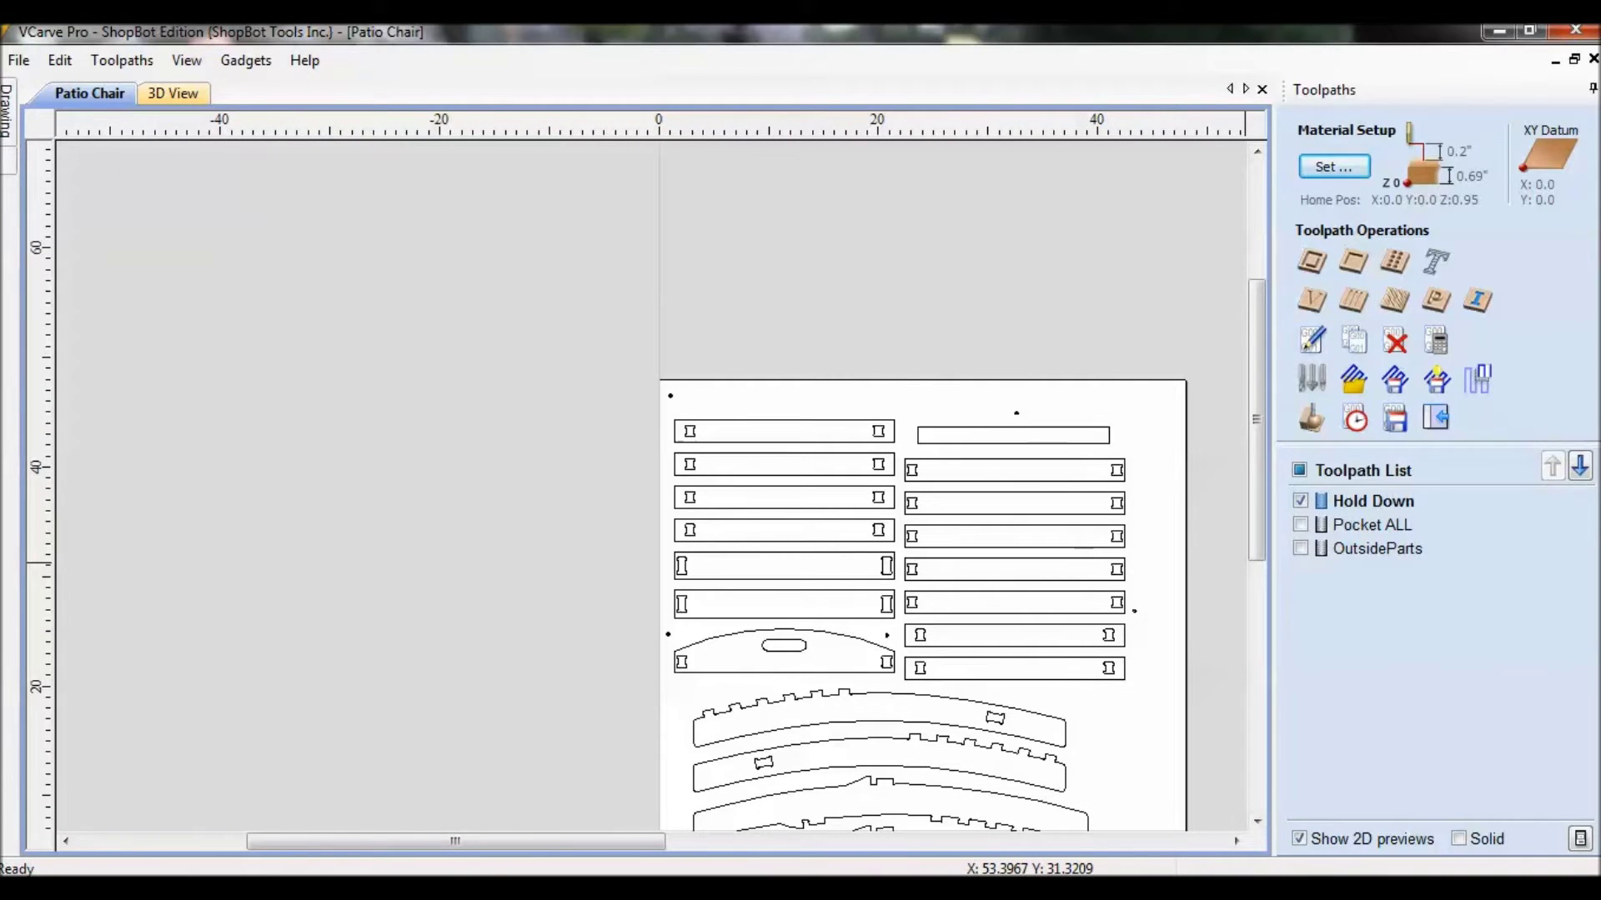
Simulate the Hold Down toolpath in the 3D preview and set the machined area's global fill color to black
{"action": "left_click", "coordinate": [1311, 418]}
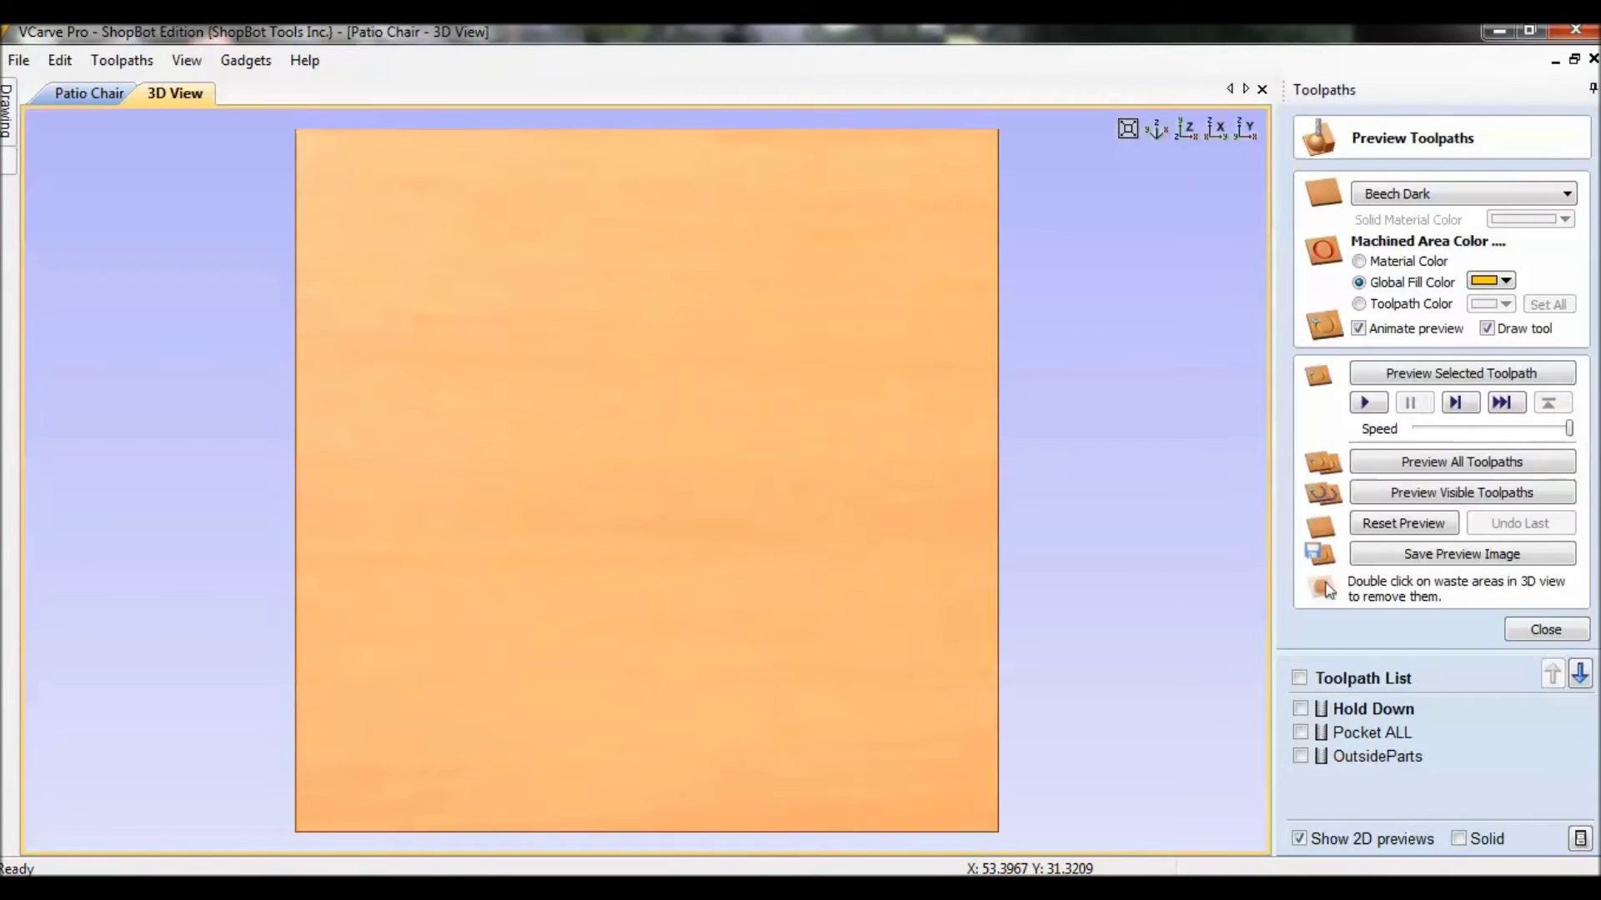
{"action": "left_click", "coordinate": [1300, 709]}
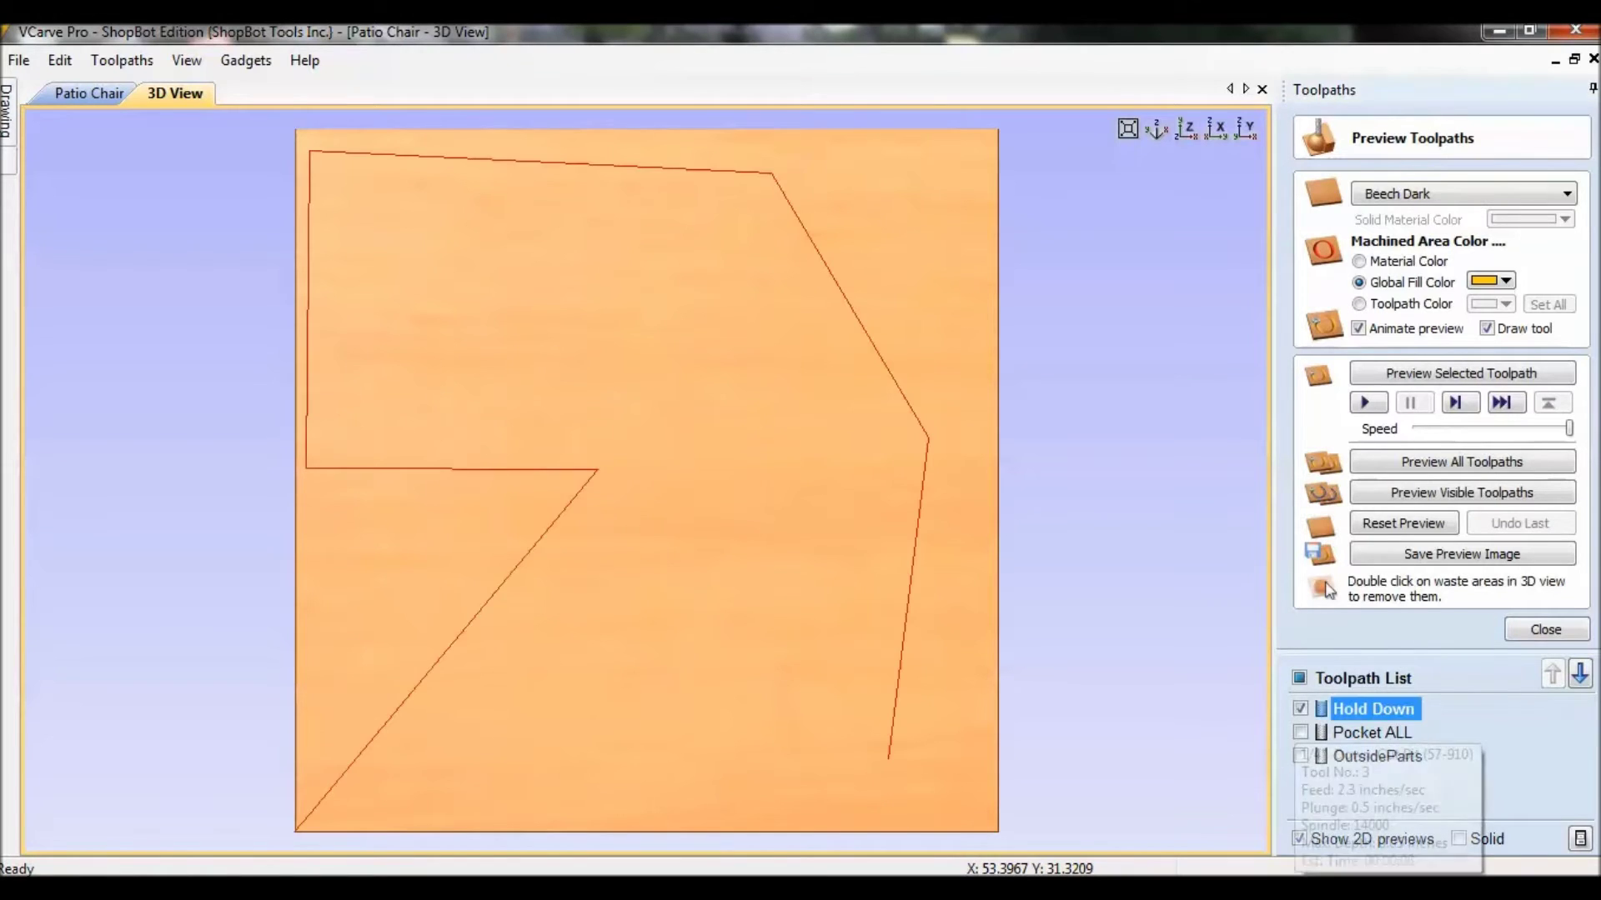
{"action": "key", "text": "Return"}
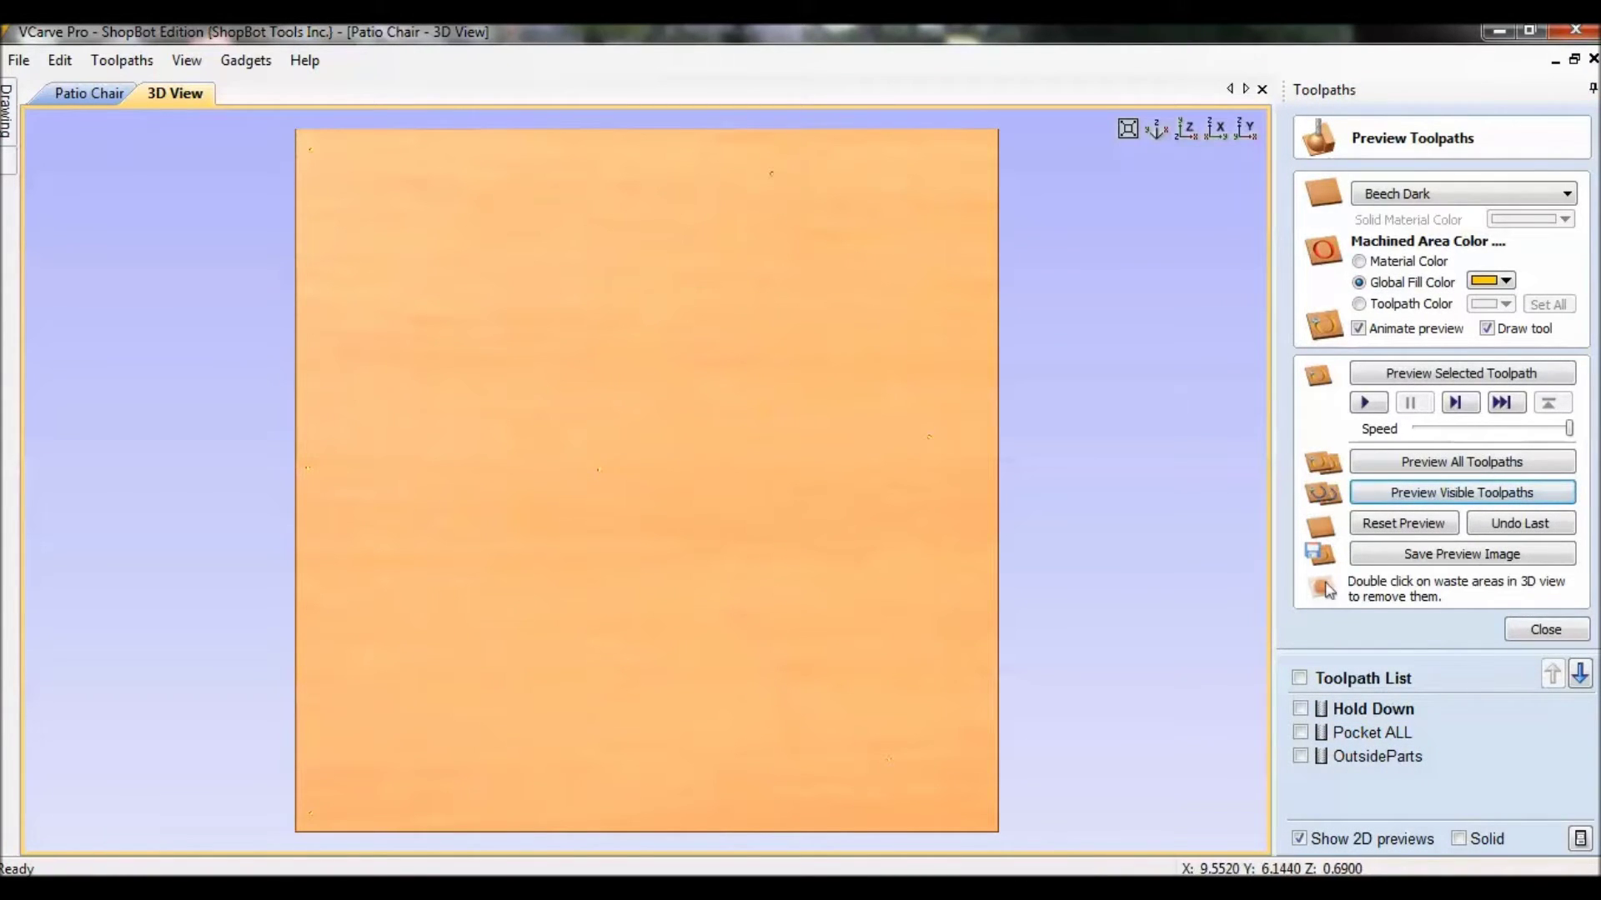
{"action": "left_click", "coordinate": [1505, 280]}
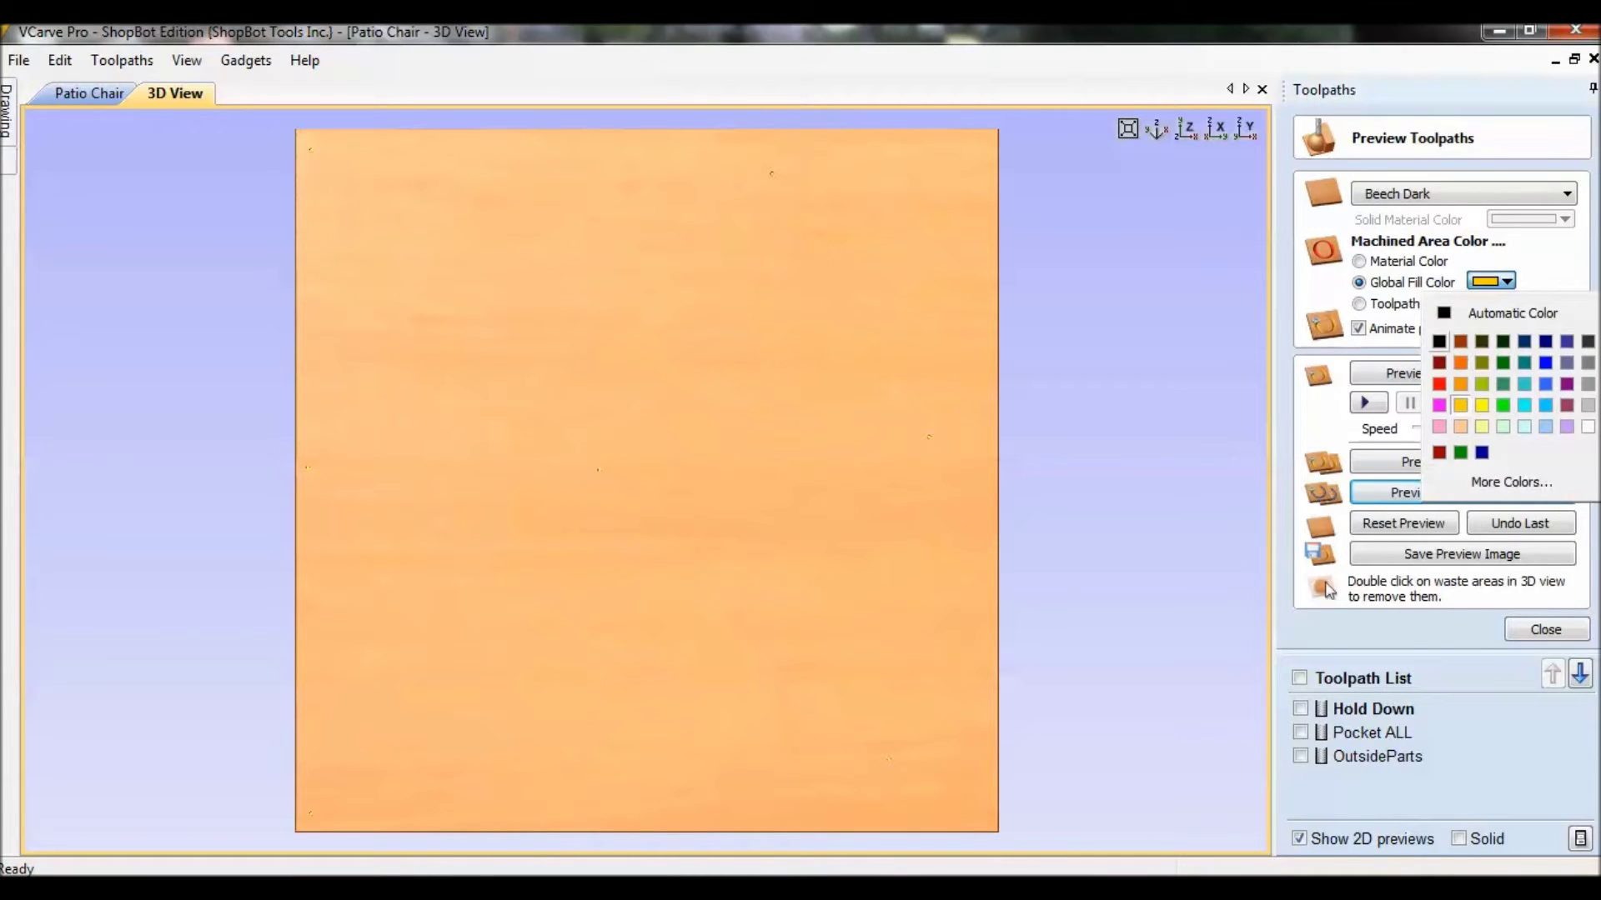
{"action": "left_click", "coordinate": [1439, 341]}
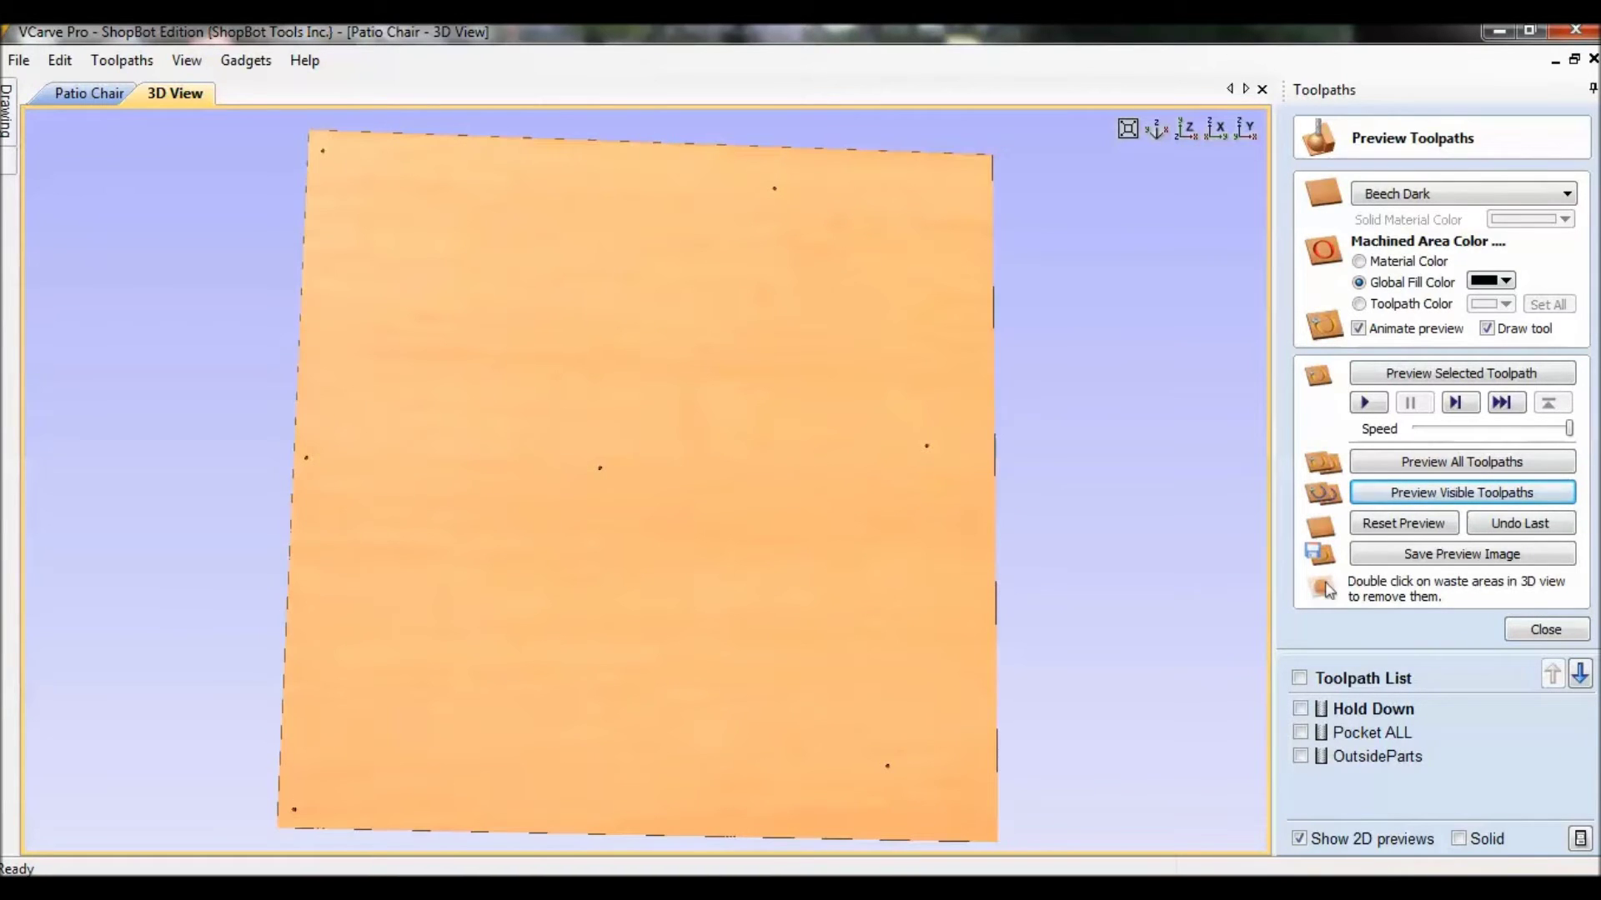
Simulate the Pocket ALL toolpath in the 3D preview and inspect the depth of the slat sockets
{"action": "left_click", "coordinate": [1299, 732]}
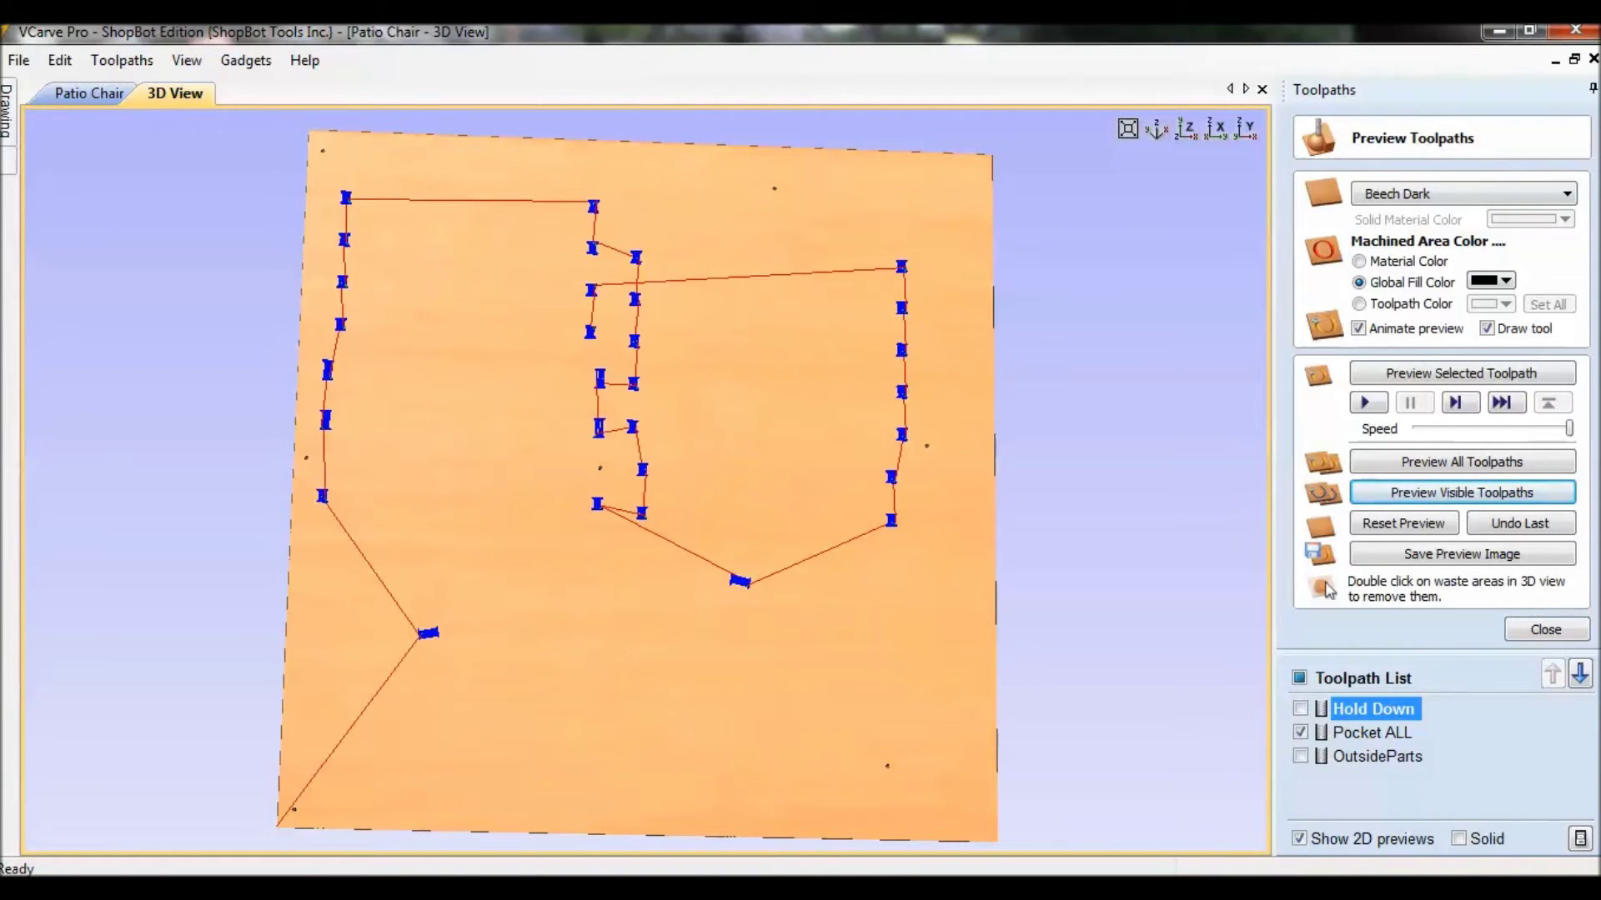
{"action": "left_click", "coordinate": [1462, 493]}
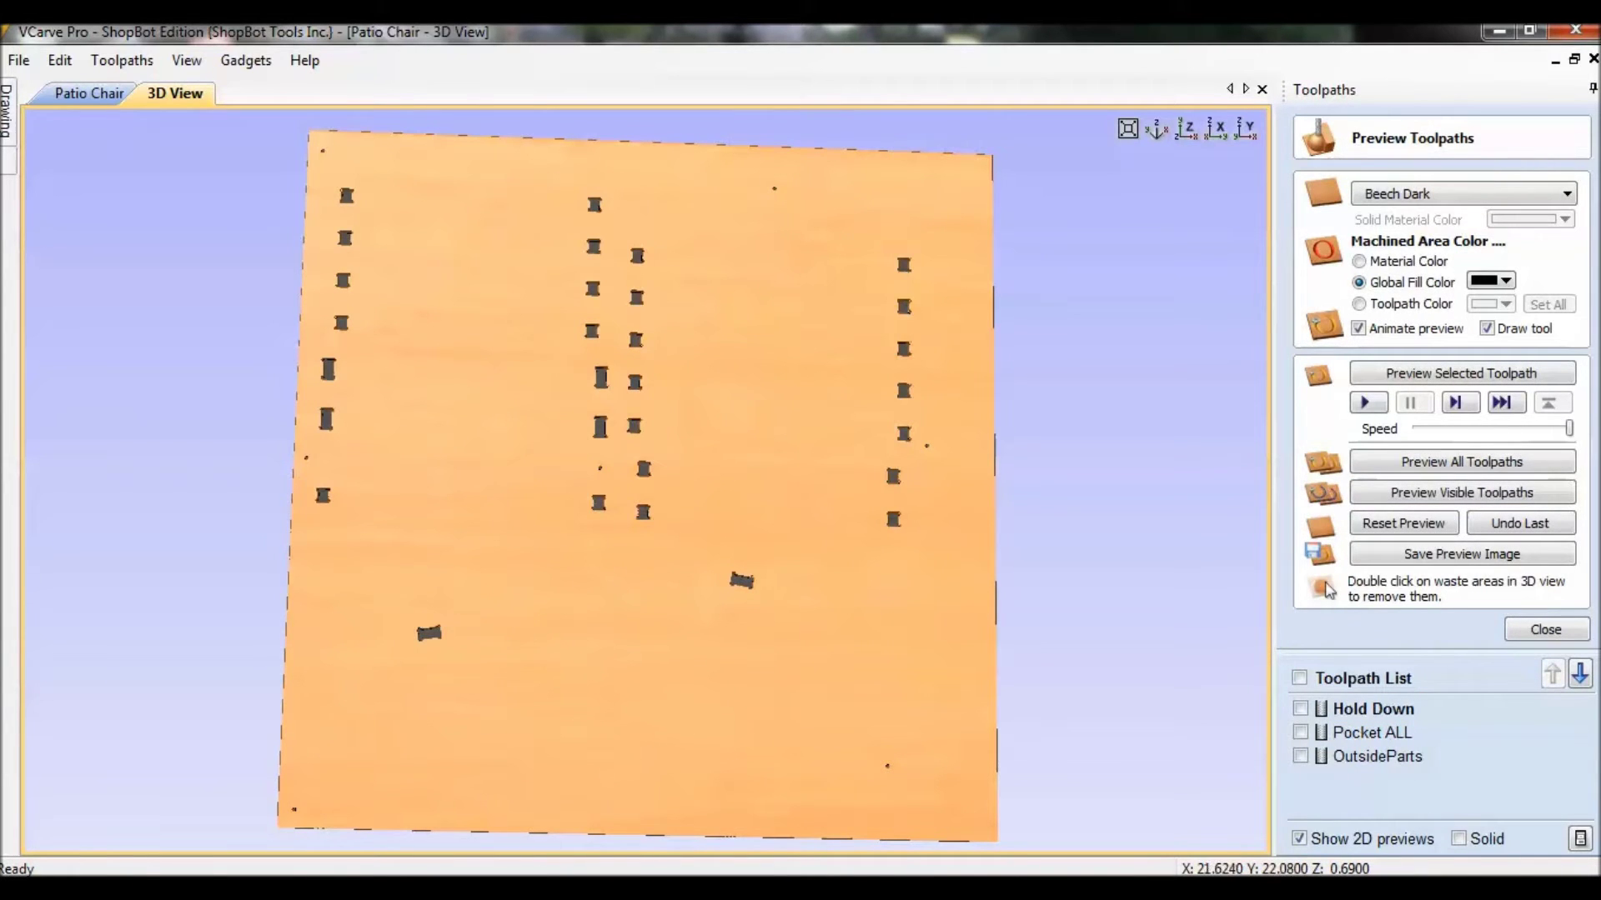
{"action": "scroll", "coordinate": [645, 480], "scroll_direction": "up", "scroll_amount": 6}
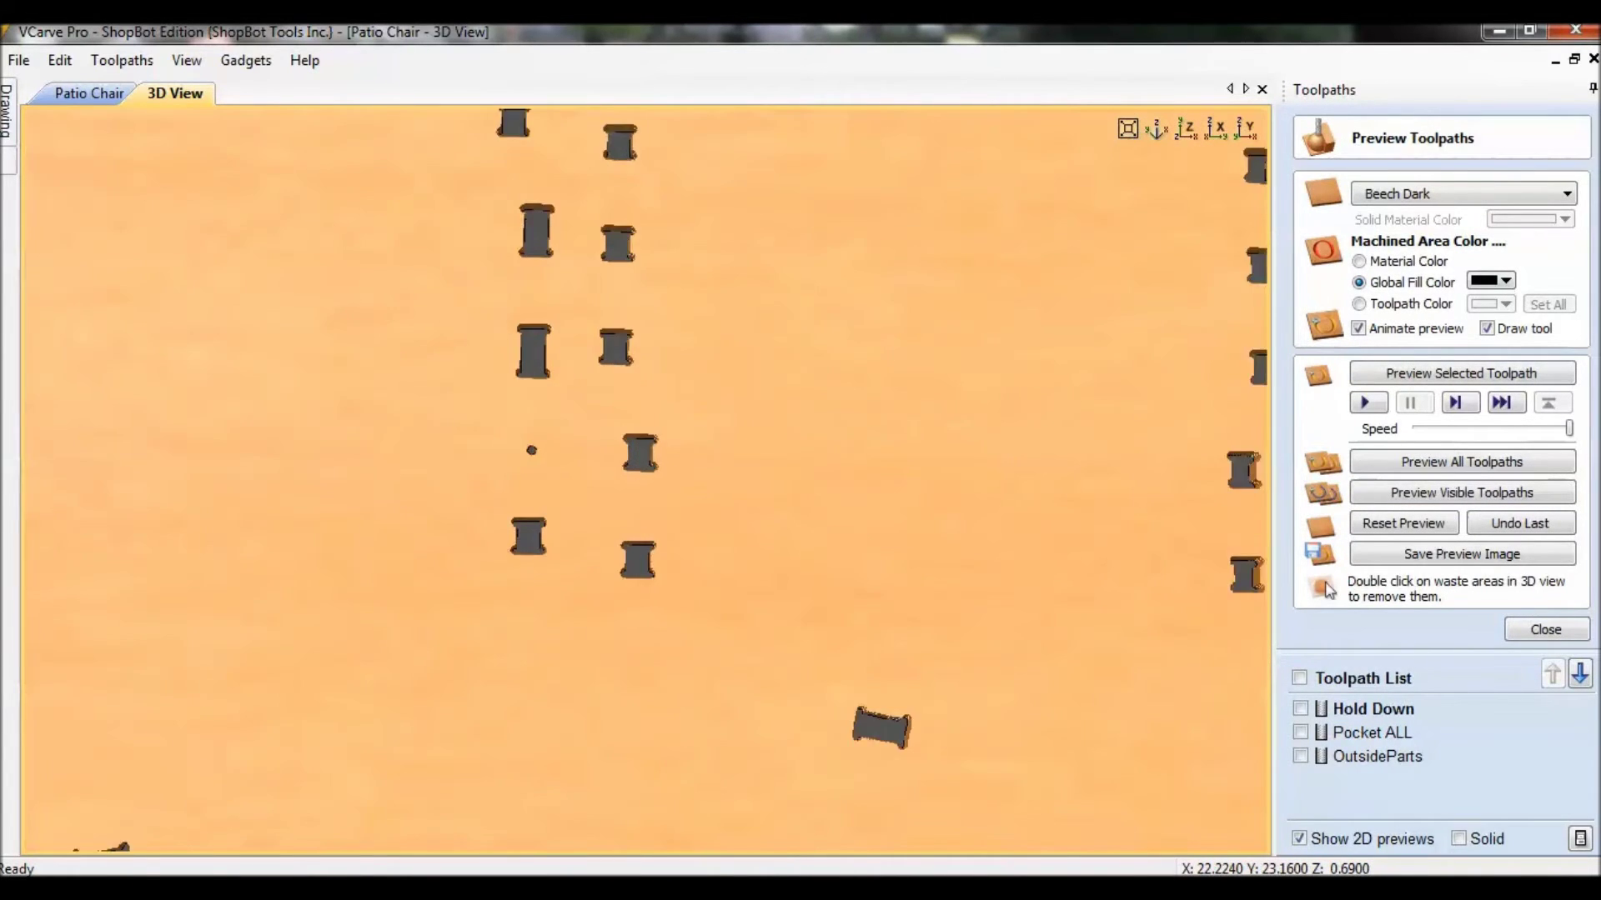
{"action": "left_click_drag", "start_coordinate": [645, 479], "coordinate": [700, 414]}
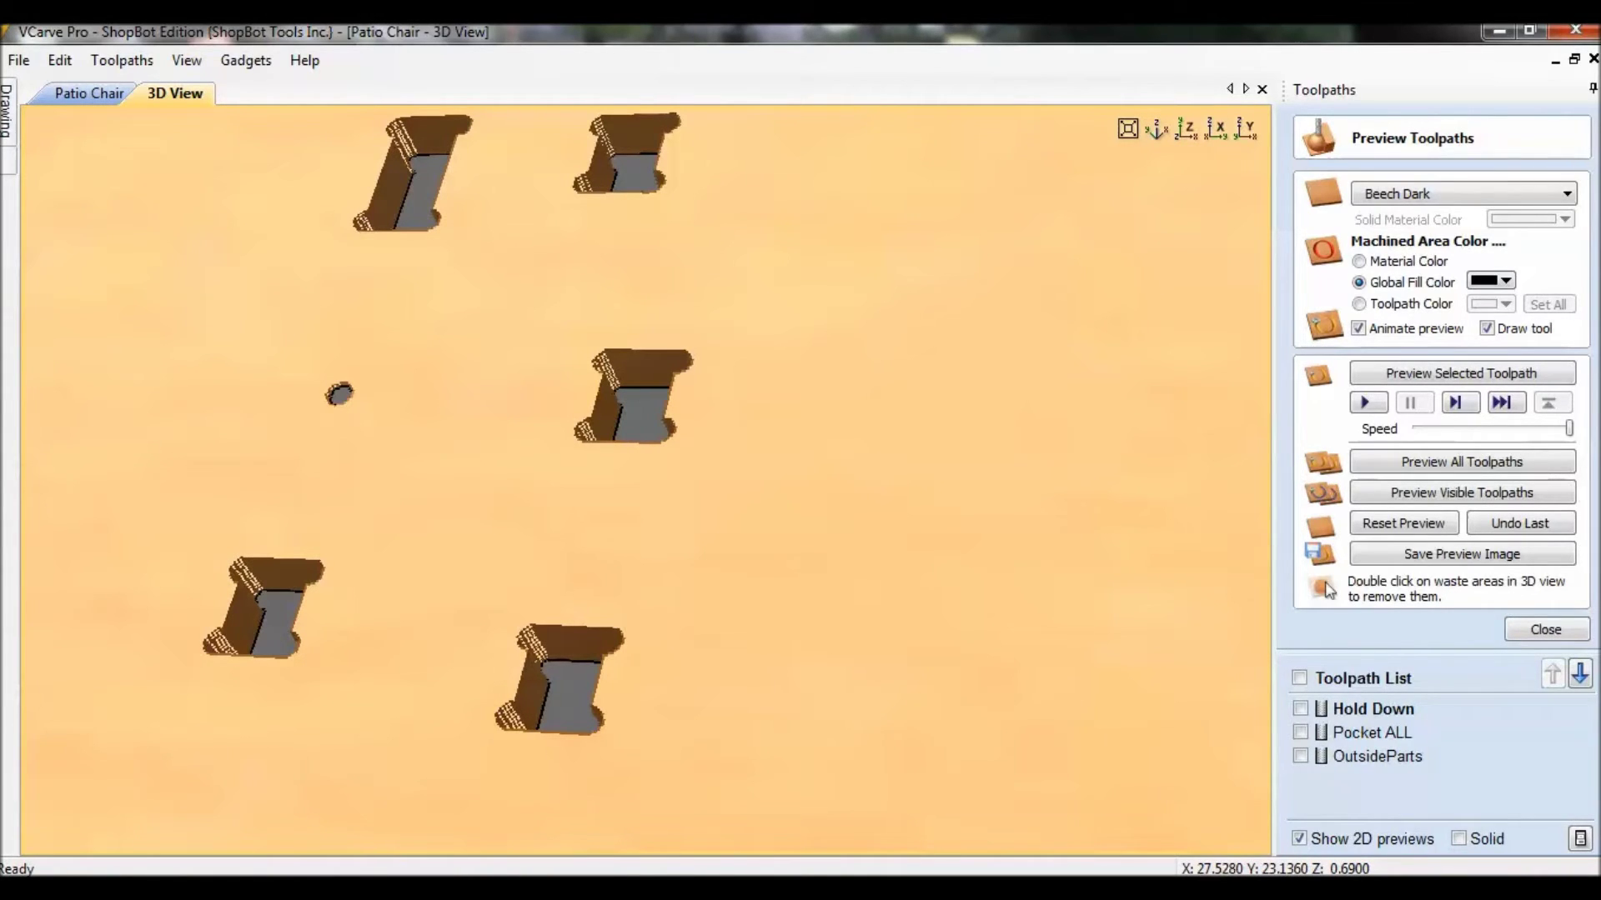
{"action": "scroll", "coordinate": [1067, 546], "scroll_direction": "down", "scroll_amount": 7}
{"action": "scroll", "coordinate": [646, 480], "scroll_direction": "down", "scroll_amount": 4}
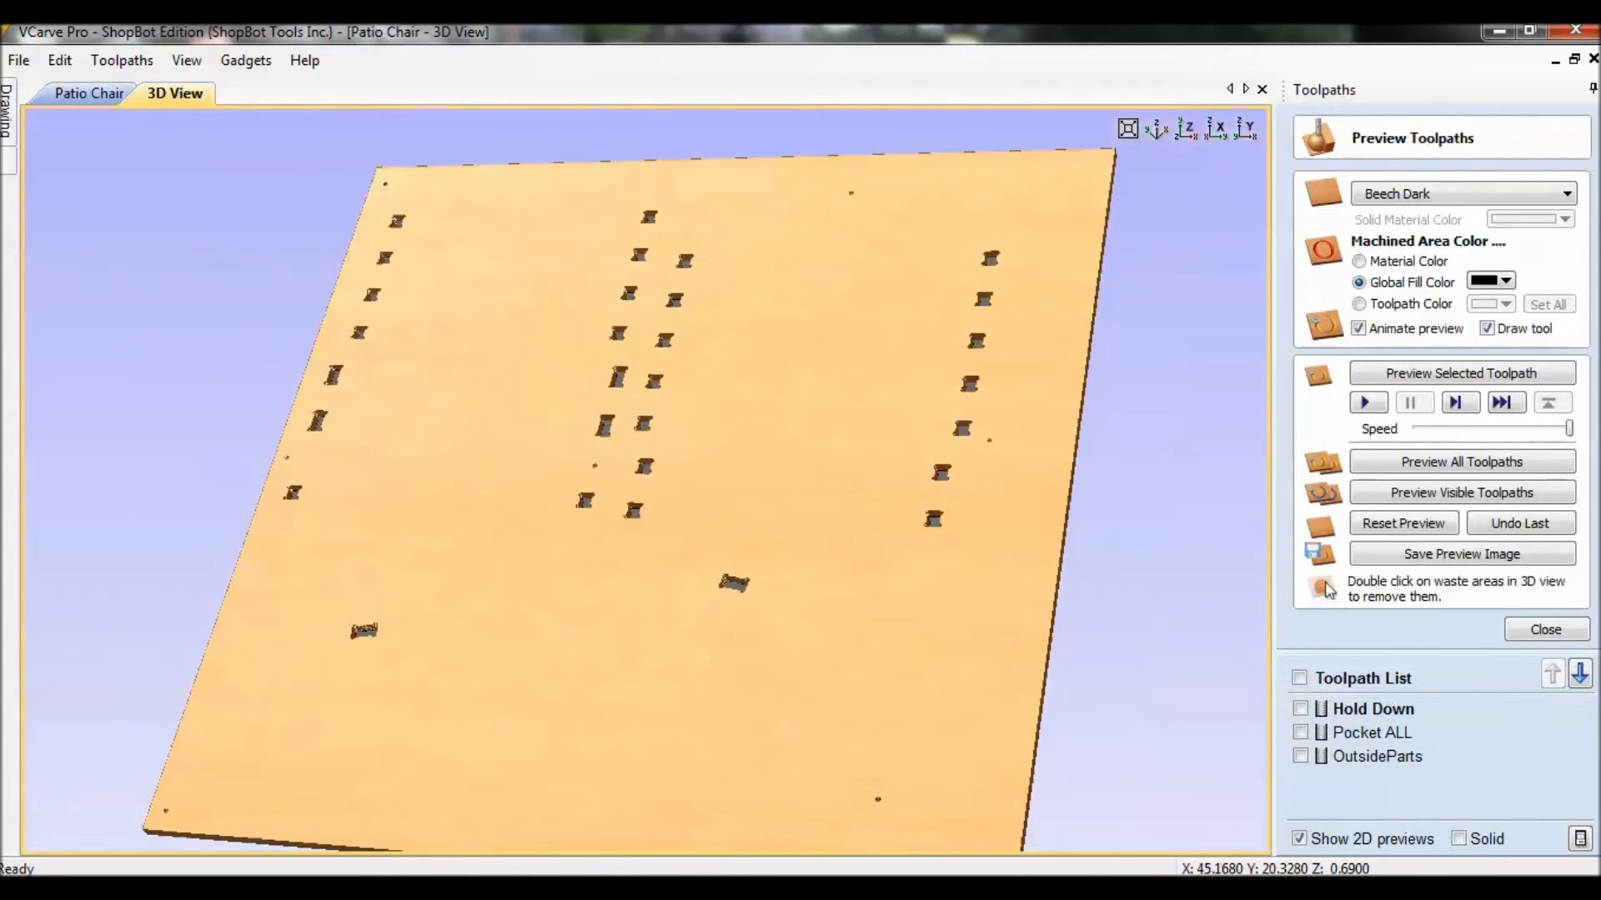
Simulate the OutsideParts toolpath in the 3D preview and inspect the cut outlines and holding tabs up close
{"action": "left_click", "coordinate": [1300, 756]}
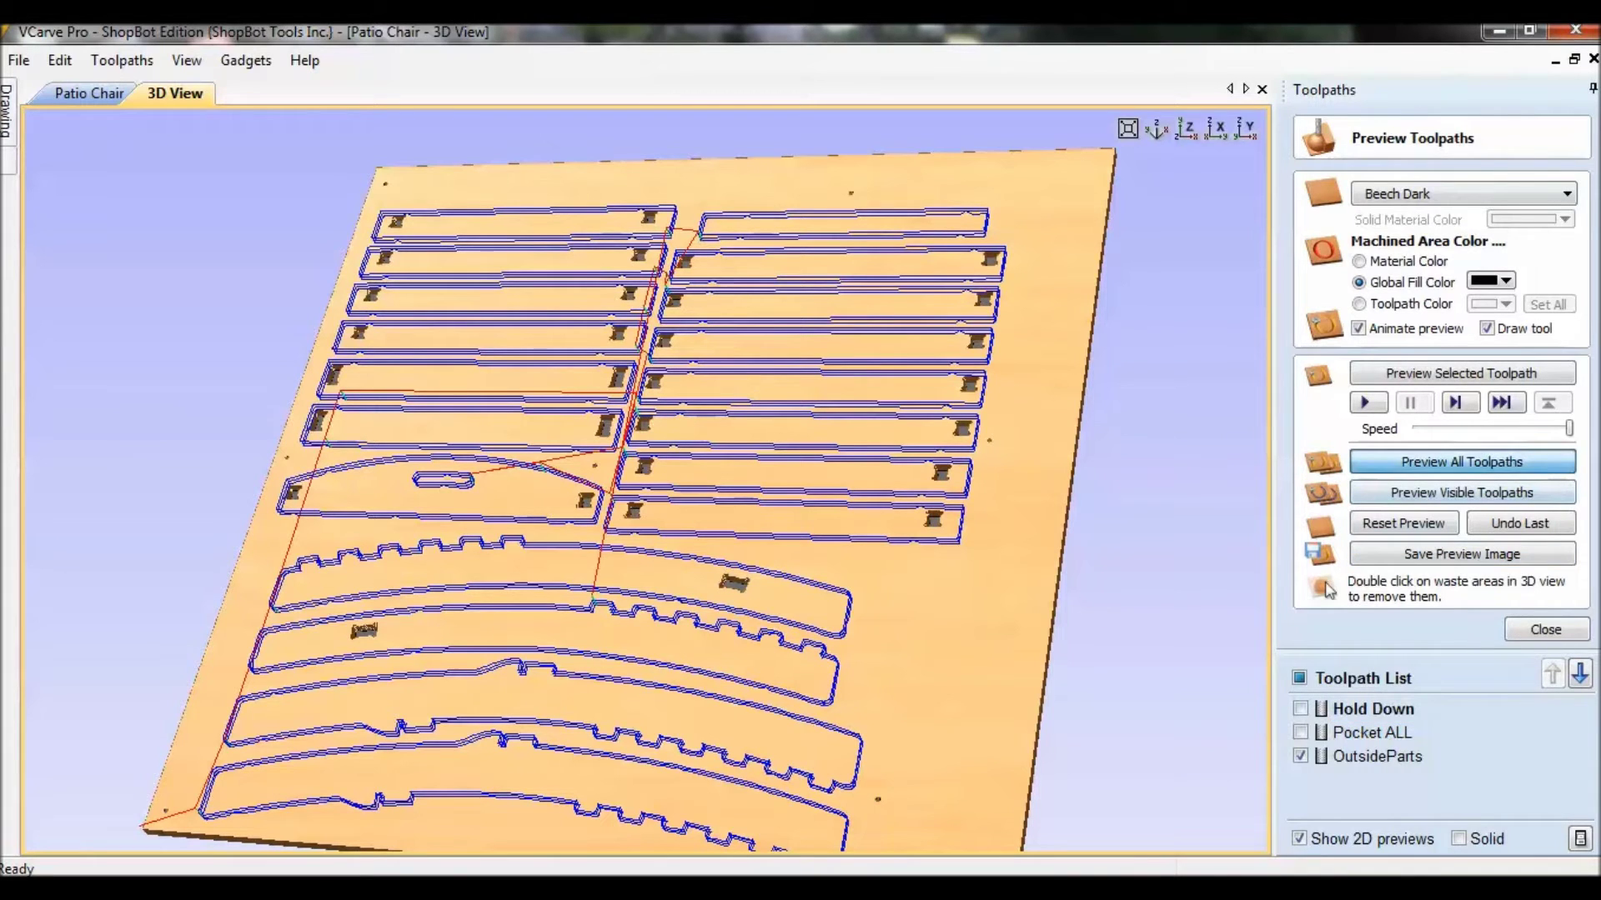
{"action": "left_click", "coordinate": [1462, 492]}
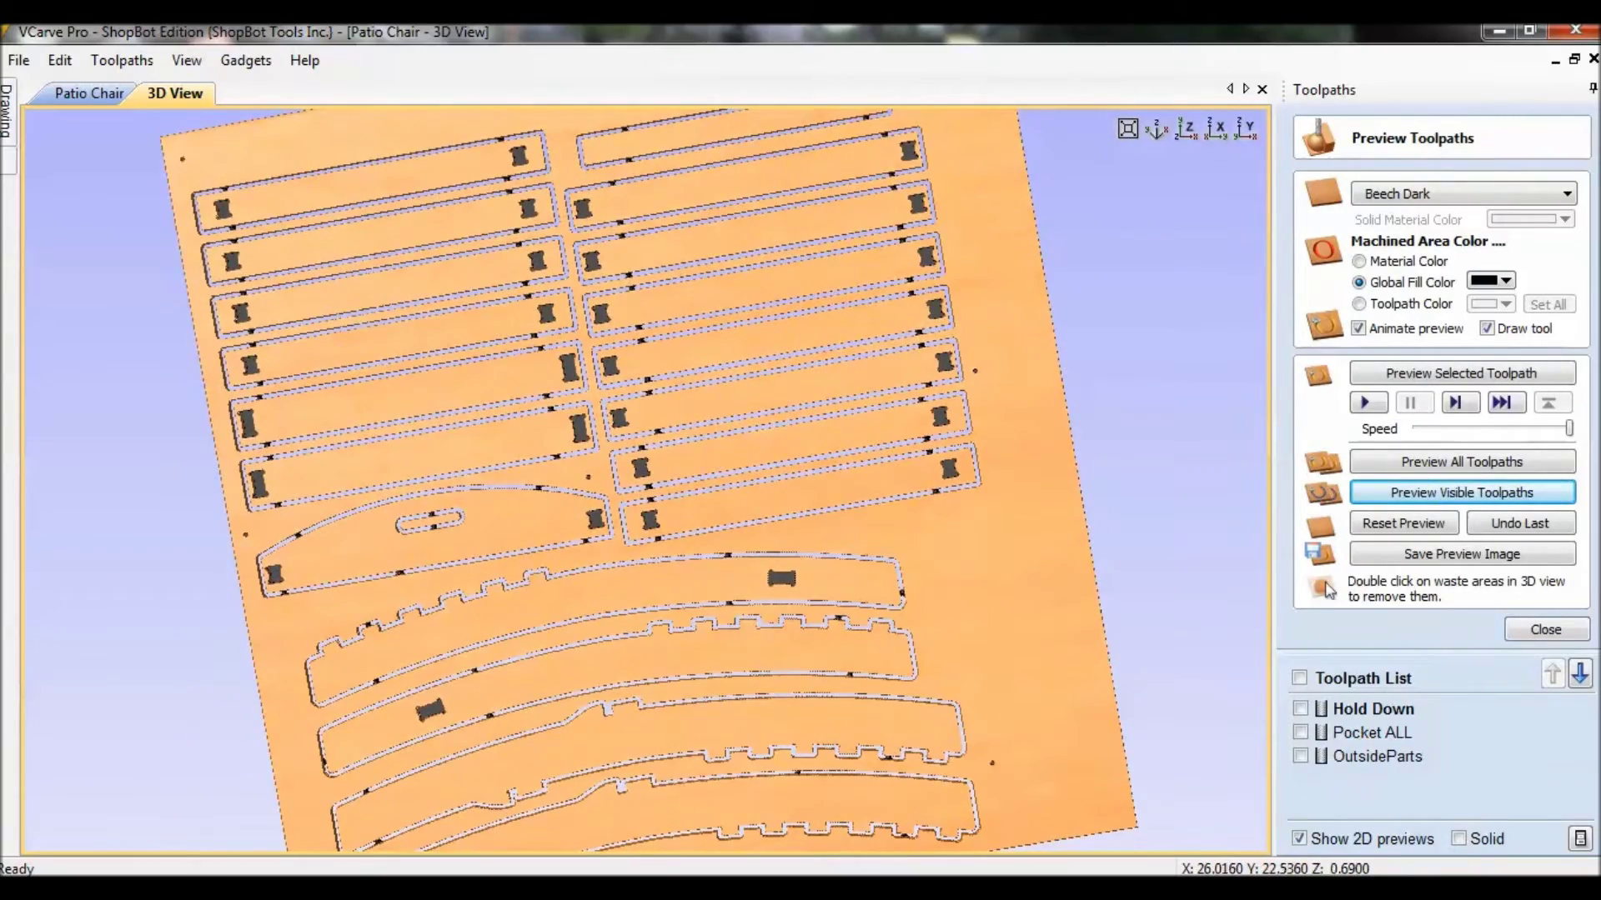
{"action": "scroll", "coordinate": [648, 479], "scroll_direction": "up", "scroll_amount": 5}
{"action": "scroll", "coordinate": [650, 492], "scroll_direction": "up", "scroll_amount": 1}
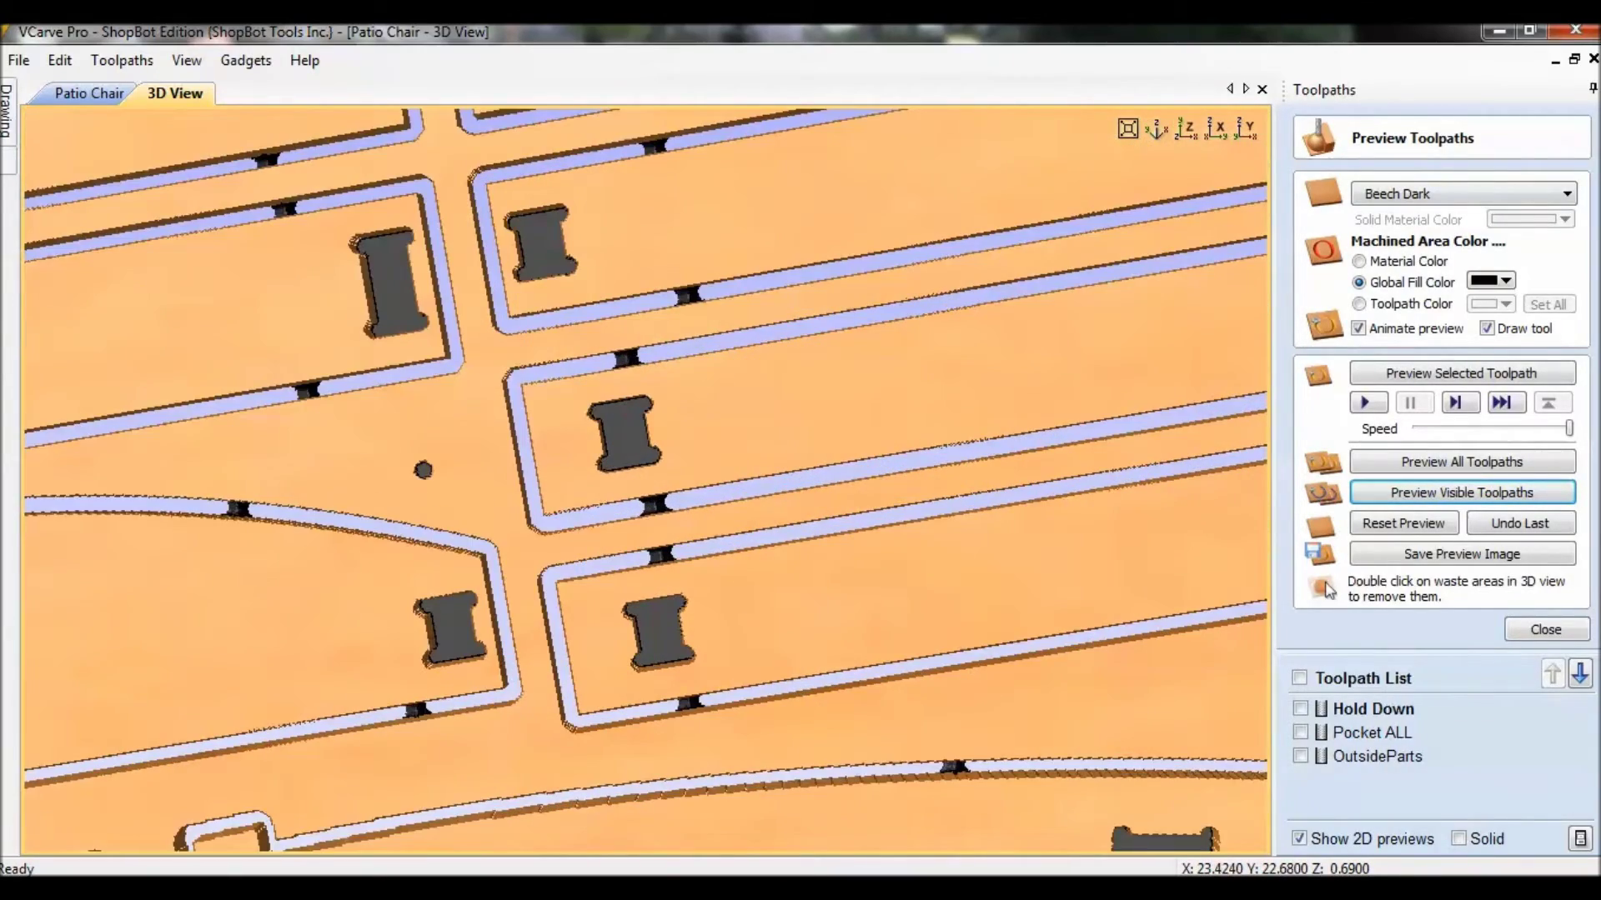
{"action": "scroll", "coordinate": [650, 492], "scroll_direction": "up", "scroll_amount": 1}
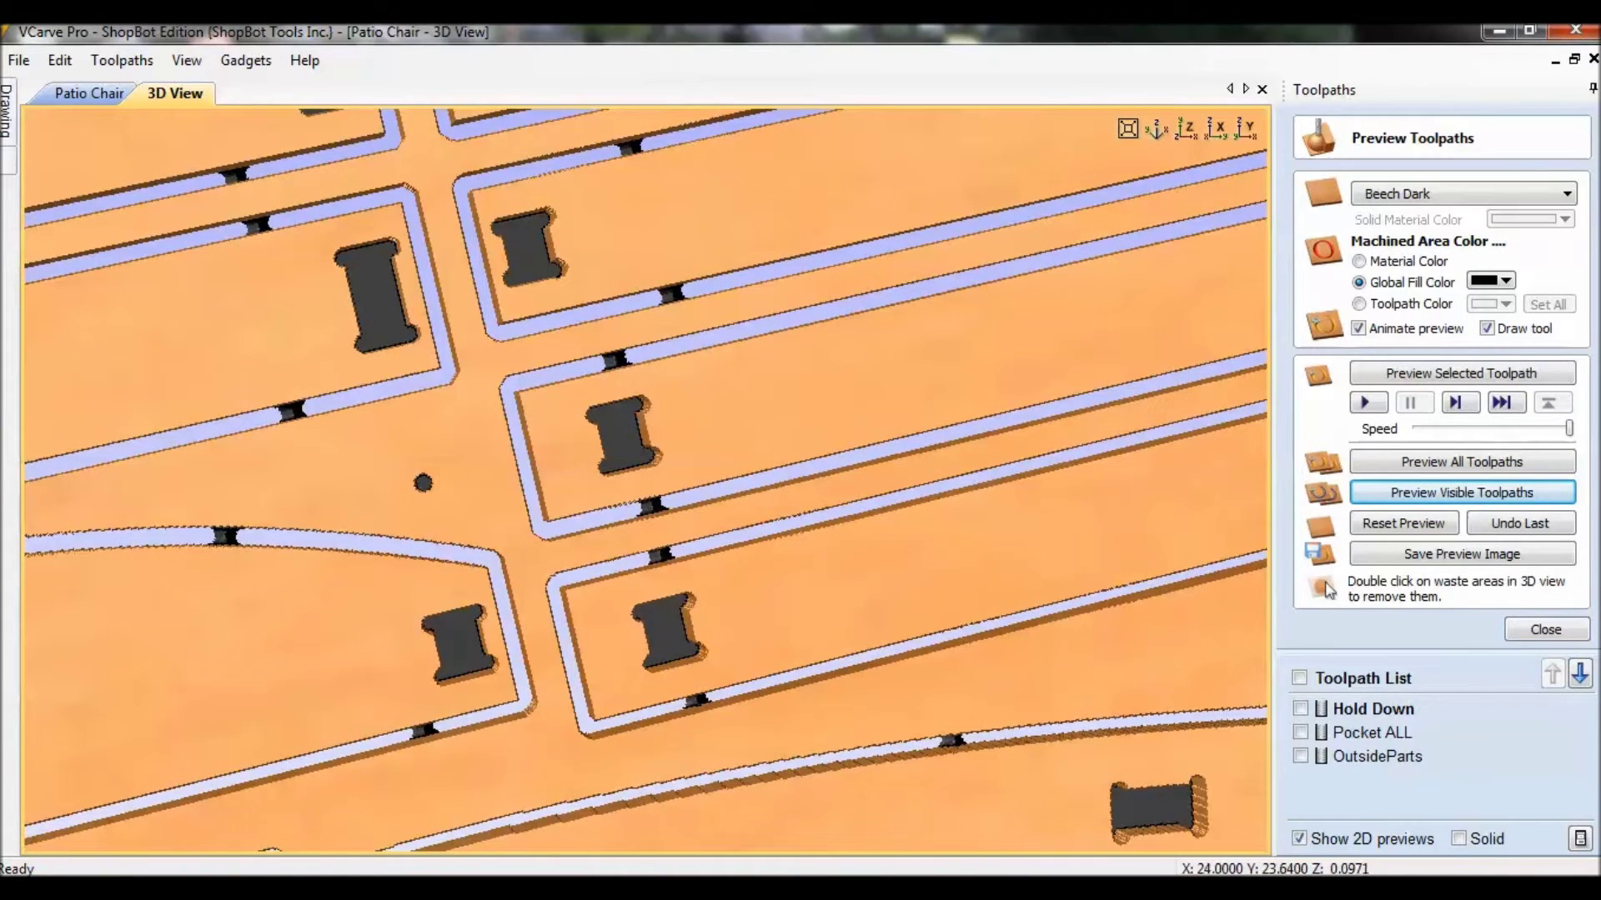
{"action": "scroll", "coordinate": [646, 480], "scroll_direction": "down", "scroll_amount": 4}
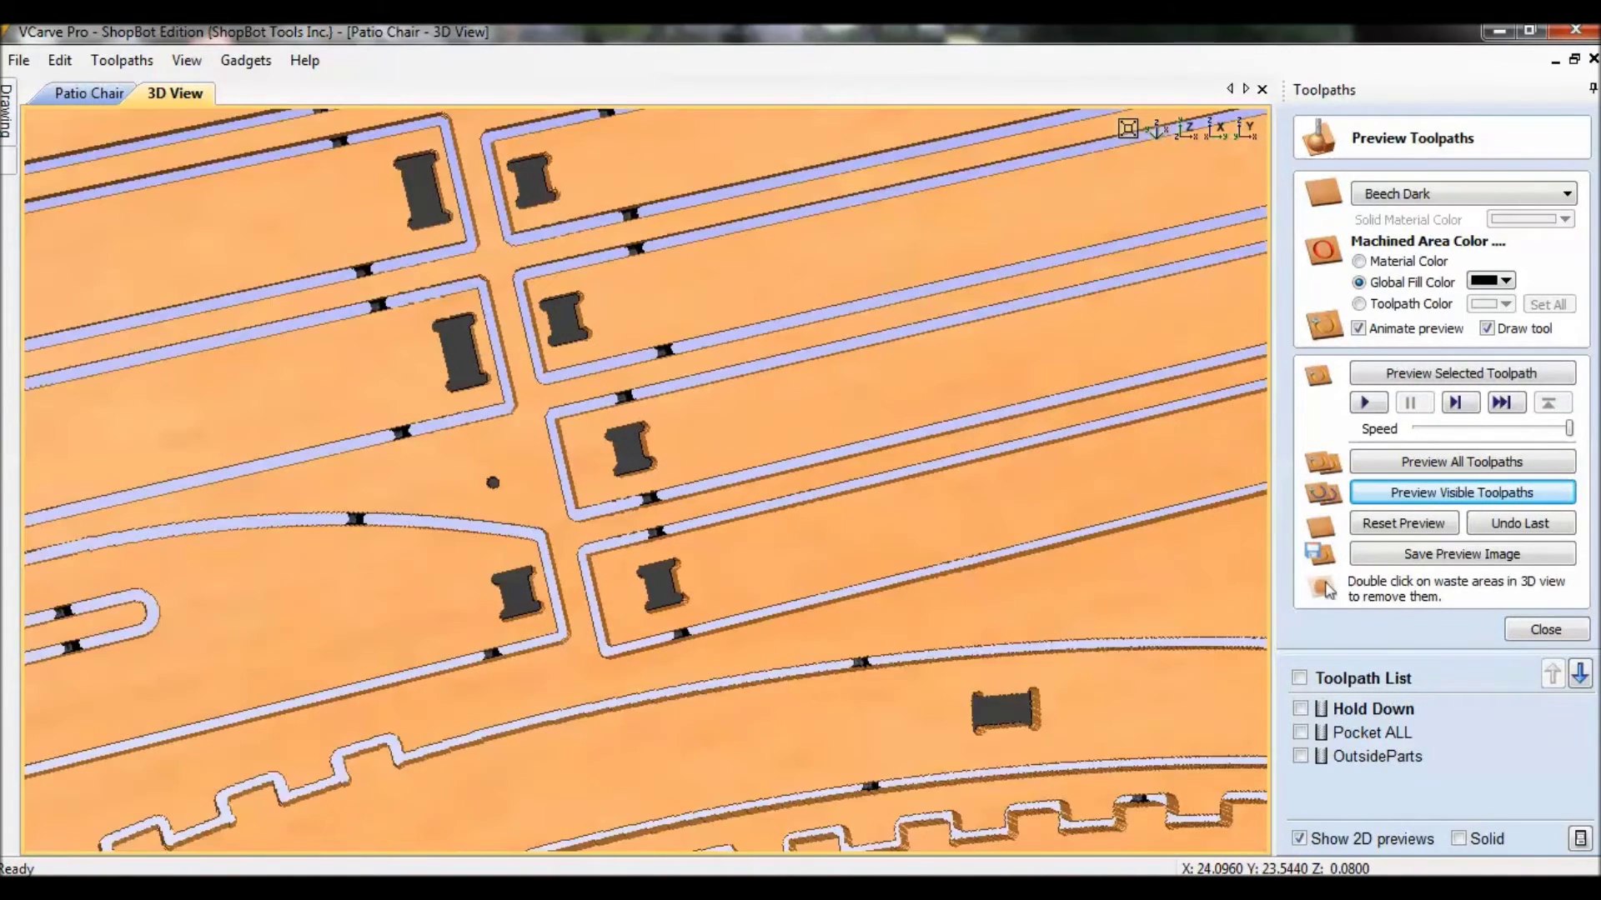
{"action": "left_click_drag", "start_coordinate": [634, 467], "coordinate": [525, 442]}
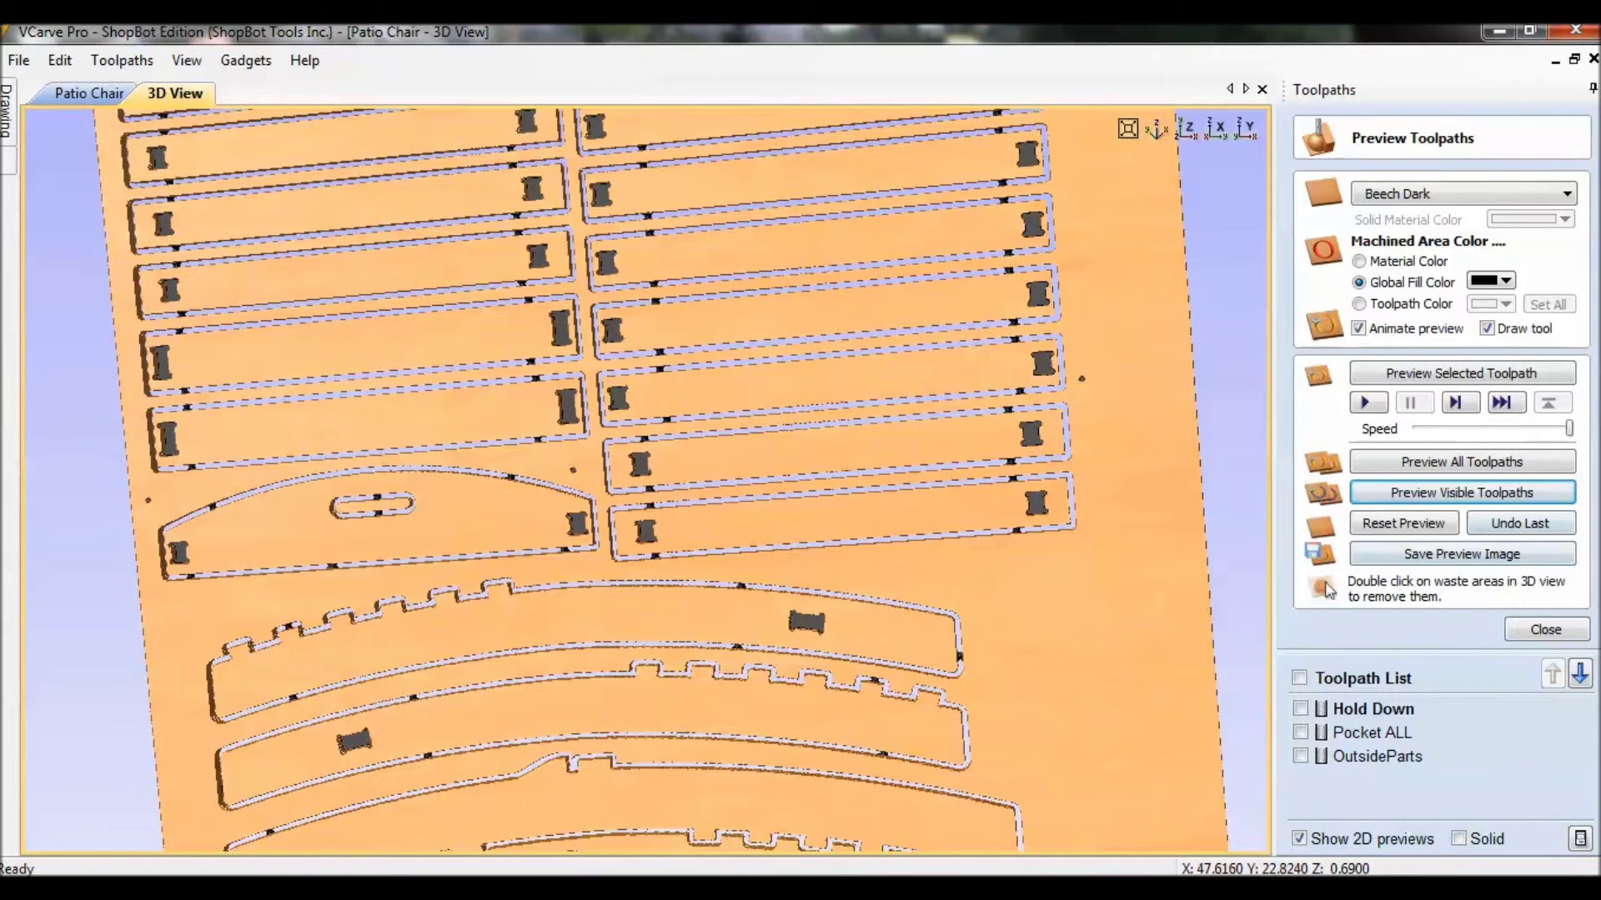
Close the toolpath preview and delete the Hold Down, Pocket ALL and OutsideParts toolpaths
{"action": "left_click", "coordinate": [1545, 629]}
{"action": "left_click", "coordinate": [1377, 563]}
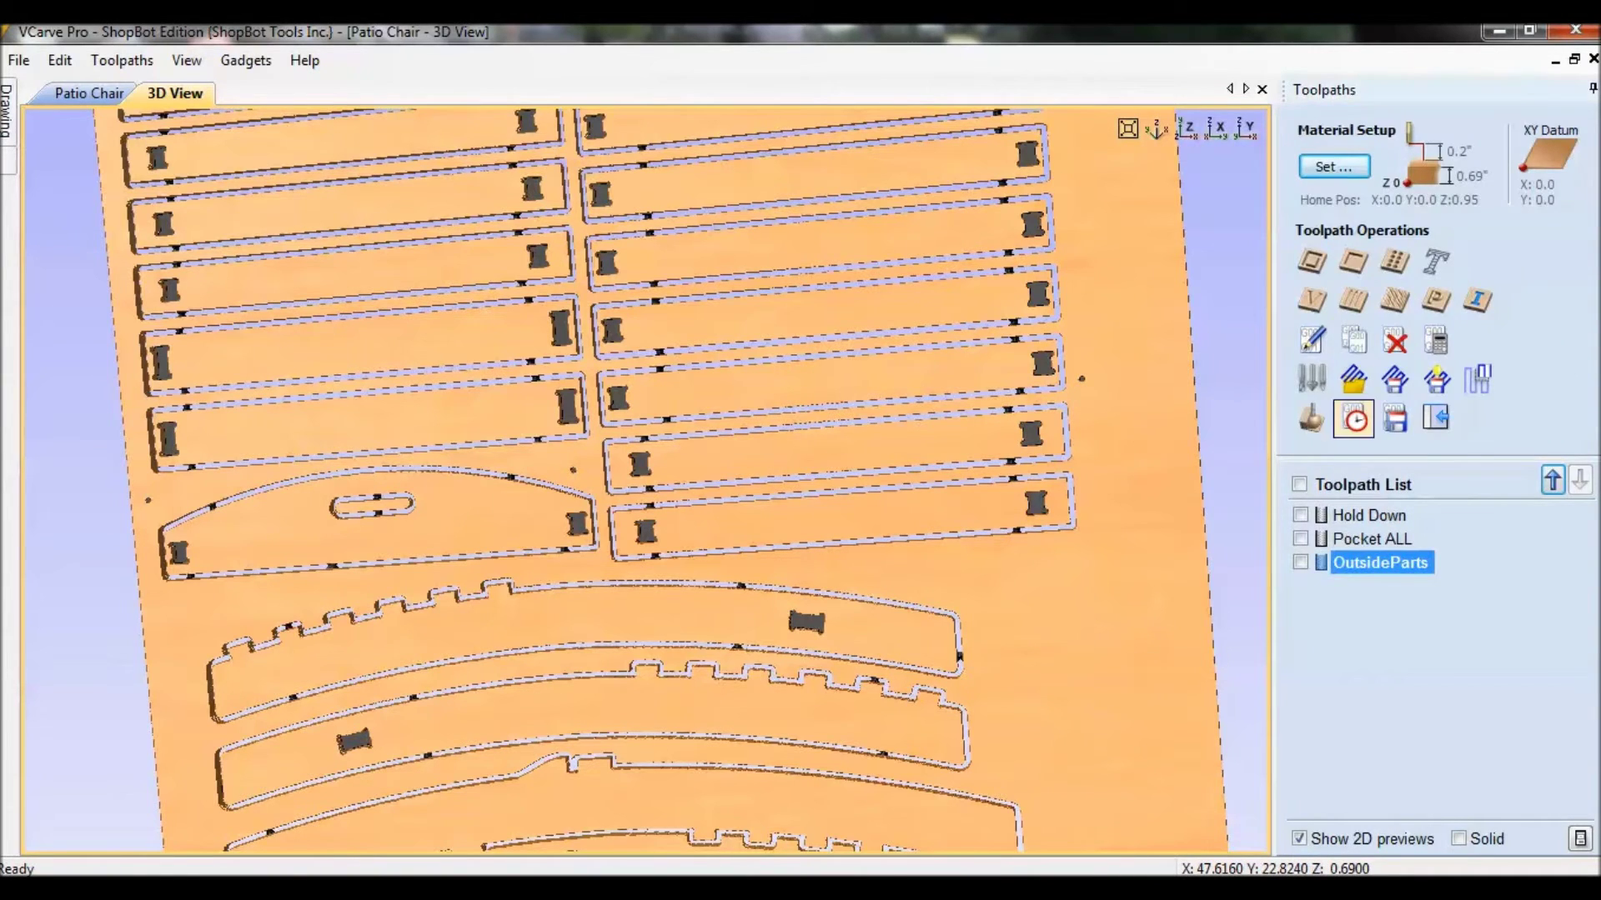
{"action": "left_click", "coordinate": [1395, 380]}
{"action": "left_click", "coordinate": [1545, 846]}
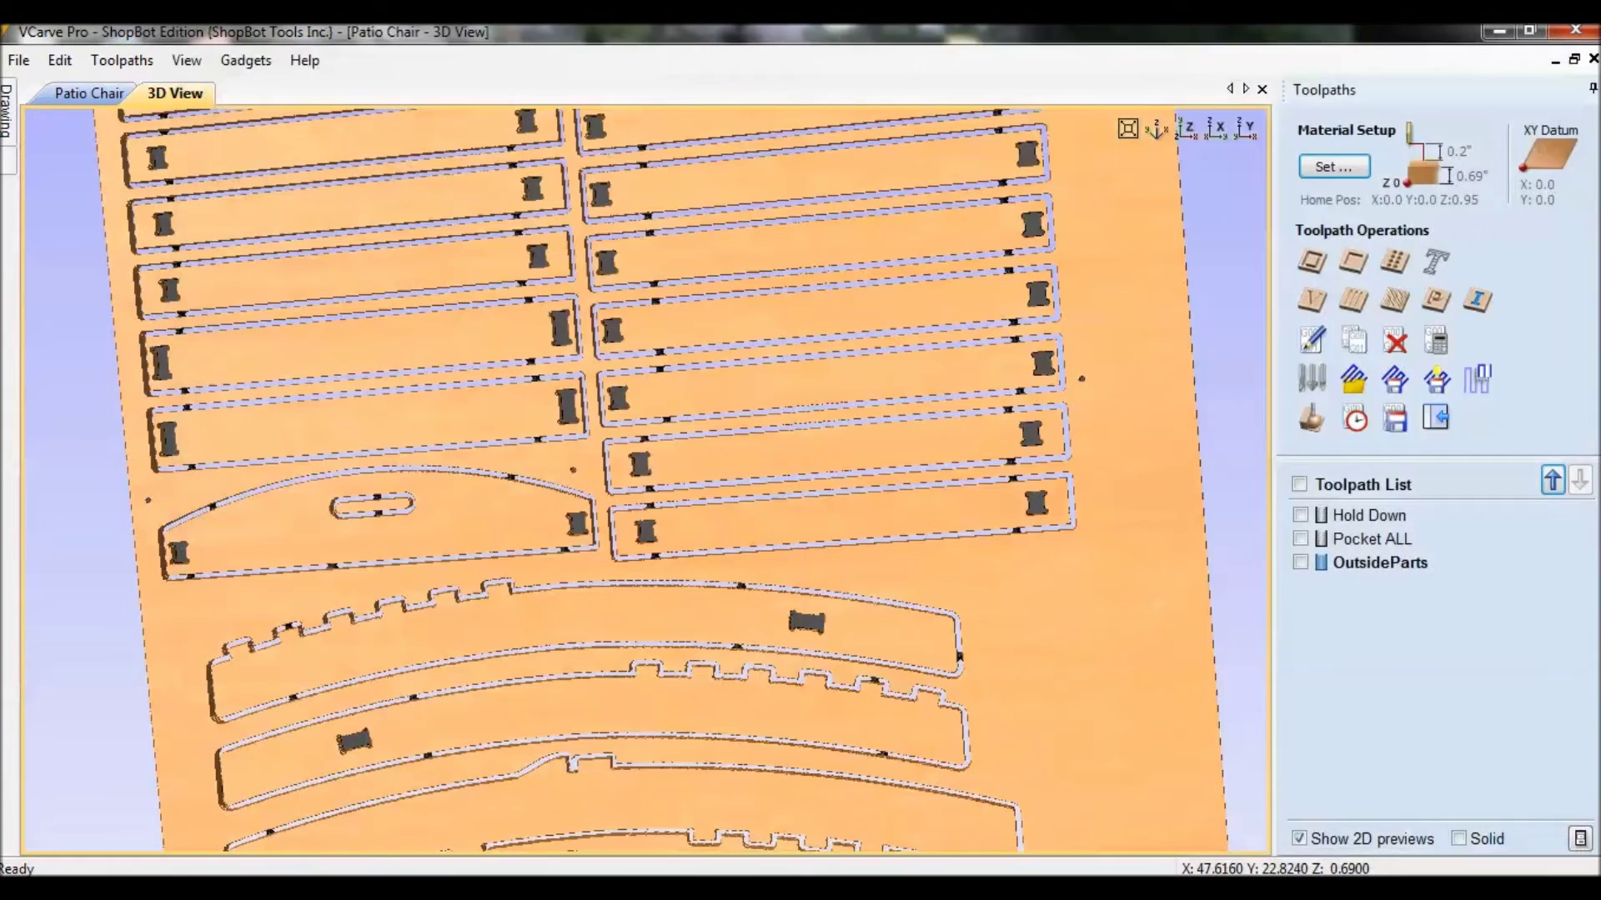
{"action": "left_click", "coordinate": [1395, 340]}
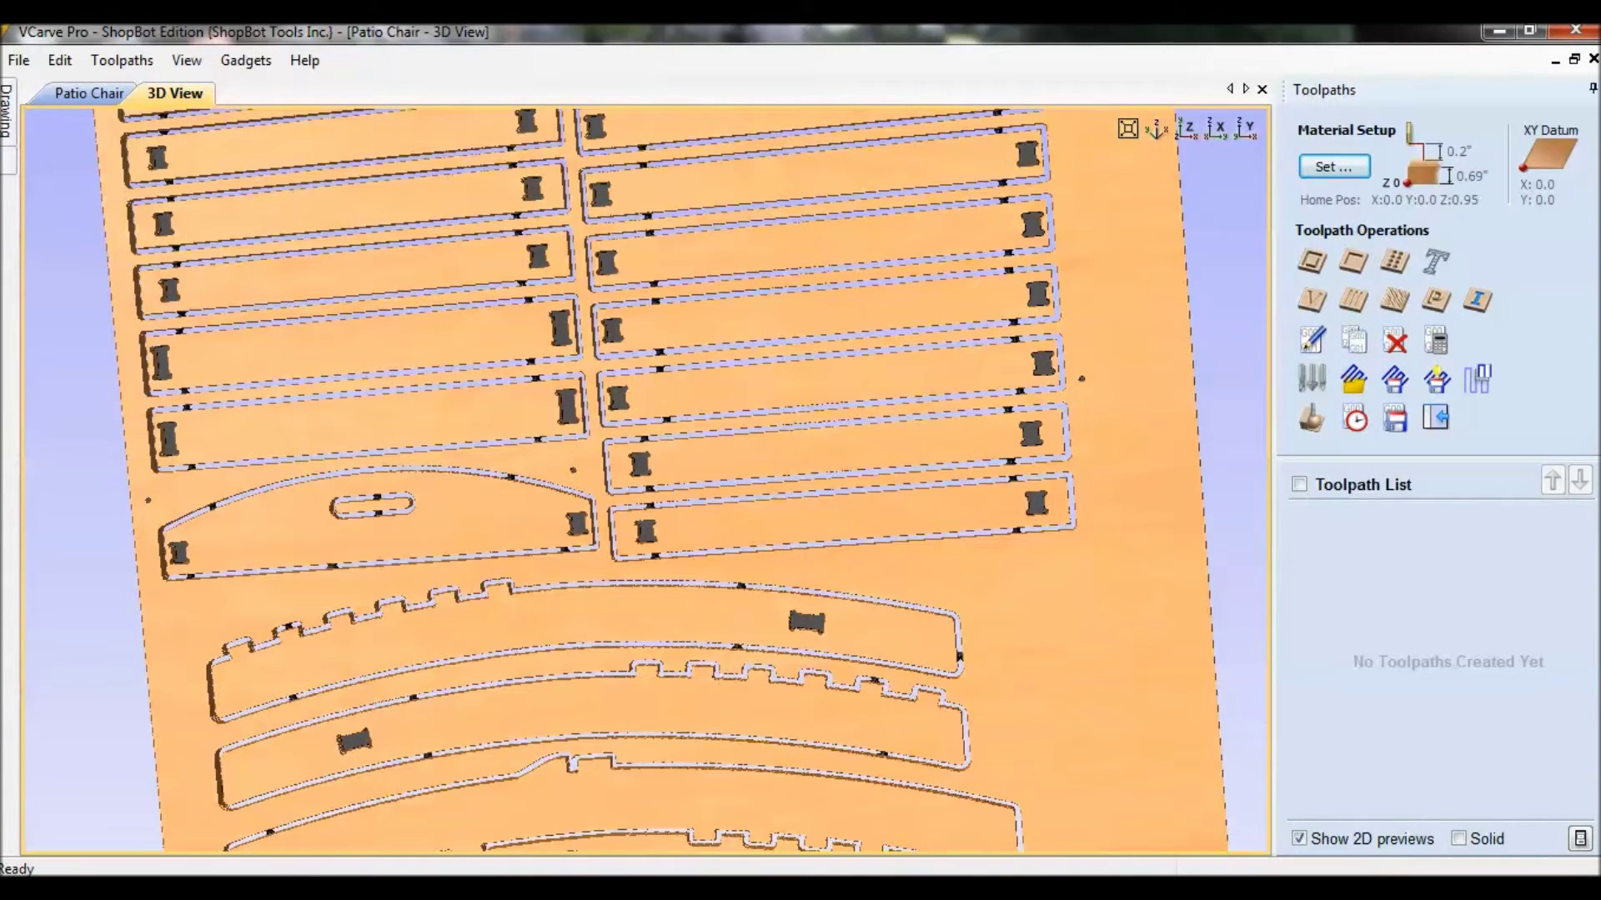
Return to the 2D view, show the whole patio chair sheet and start a new pocket toolpath
{"action": "left_click", "coordinate": [89, 93]}
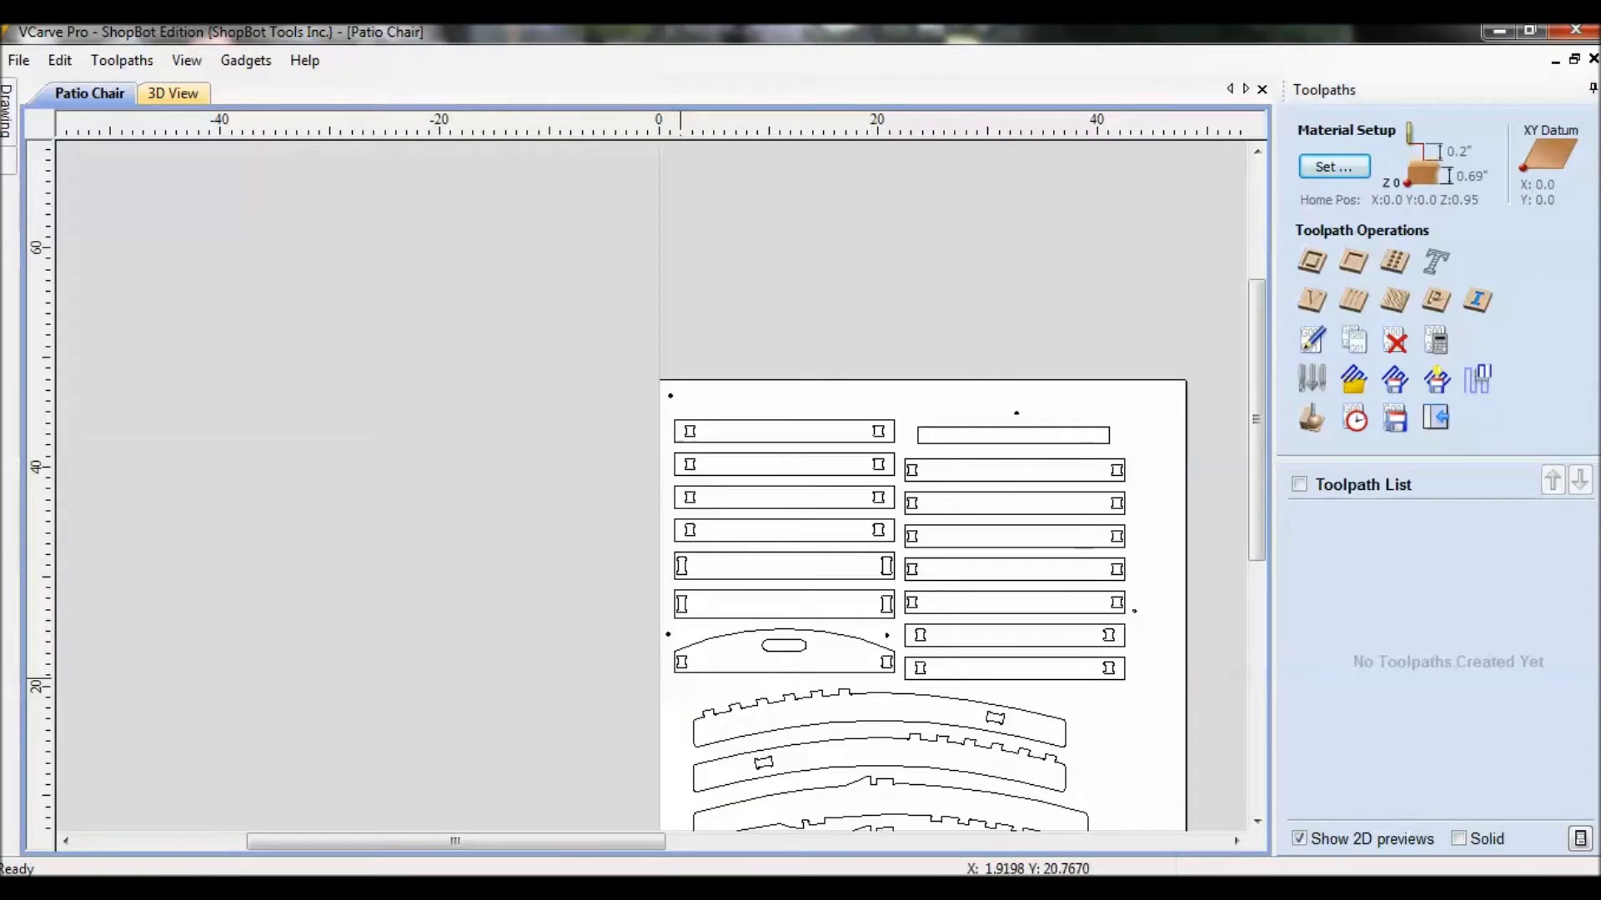
{"action": "scroll", "coordinate": [679, 678], "scroll_direction": "down", "scroll_amount": 3}
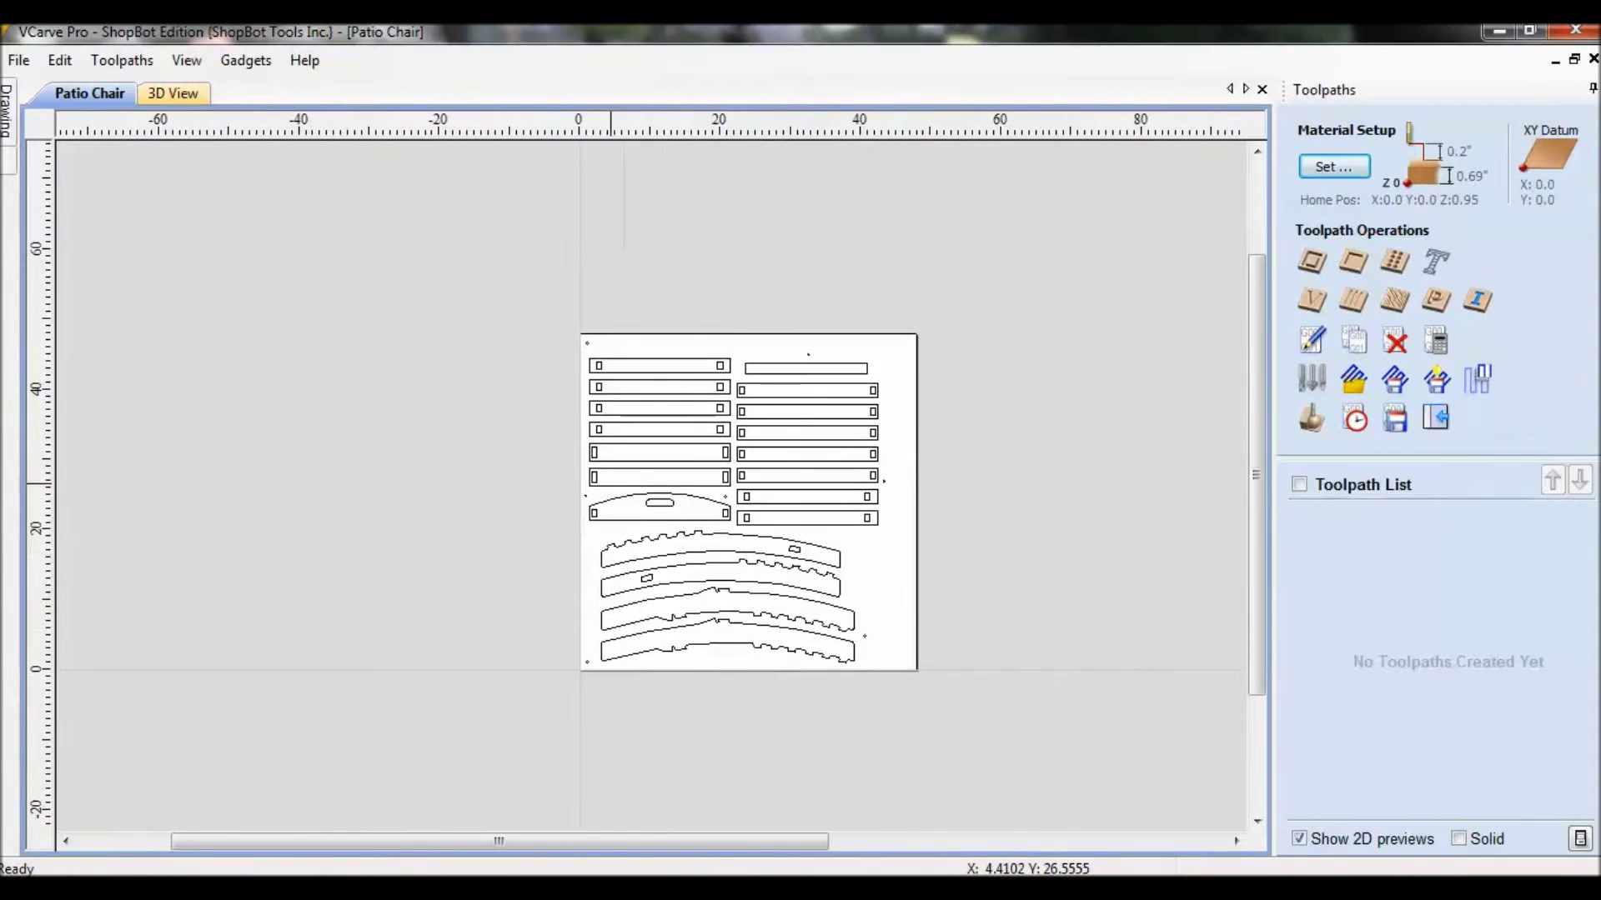
{"action": "scroll", "coordinate": [610, 483], "scroll_direction": "up", "scroll_amount": 3}
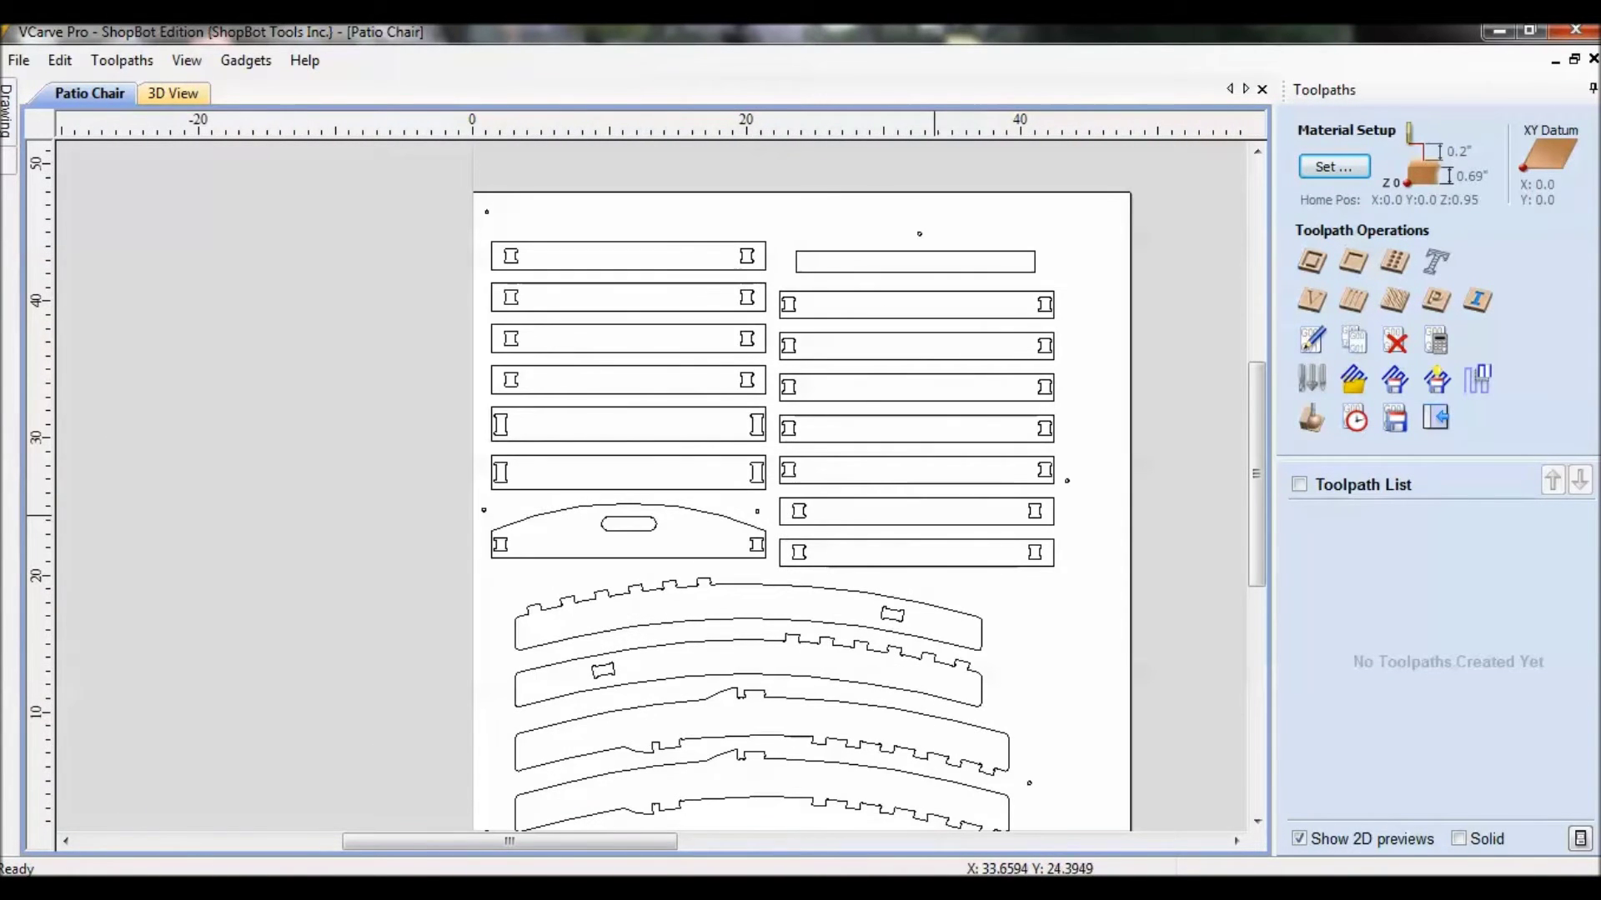
{"action": "scroll", "coordinate": [932, 514], "scroll_direction": "down", "scroll_amount": 1}
{"action": "mouse_move", "coordinate": [1038, 598]}
{"action": "left_mouse_down"}
{"action": "mouse_move", "coordinate": [984, 552]}
{"action": "mouse_move", "coordinate": [1005, 572]}
{"action": "left_mouse_up"}
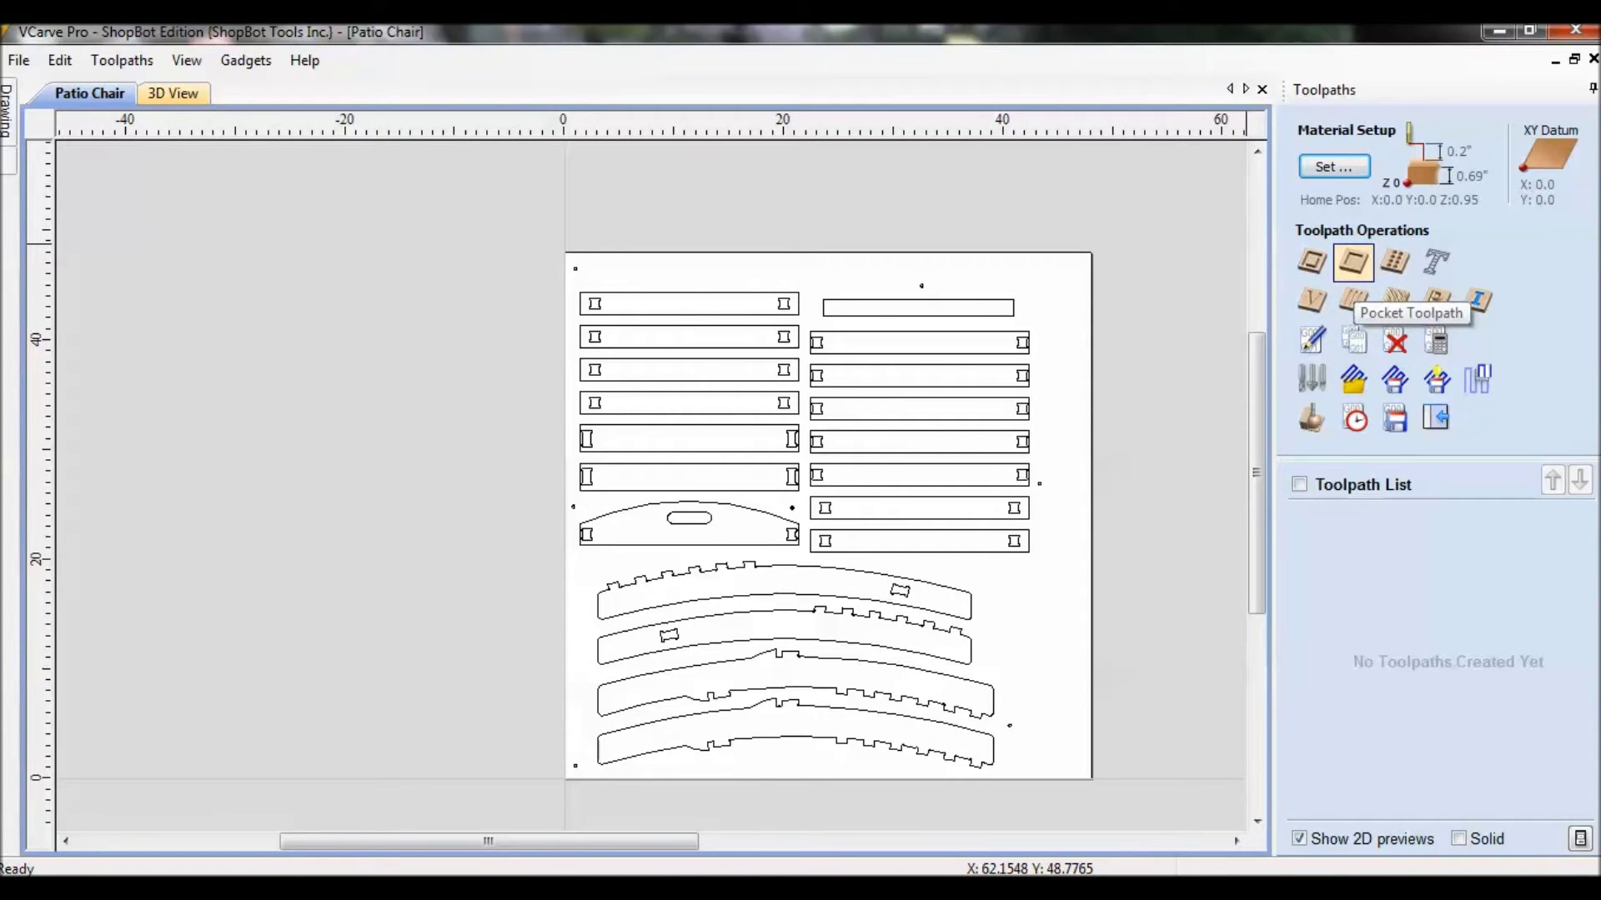
{"action": "left_click", "coordinate": [1352, 262]}
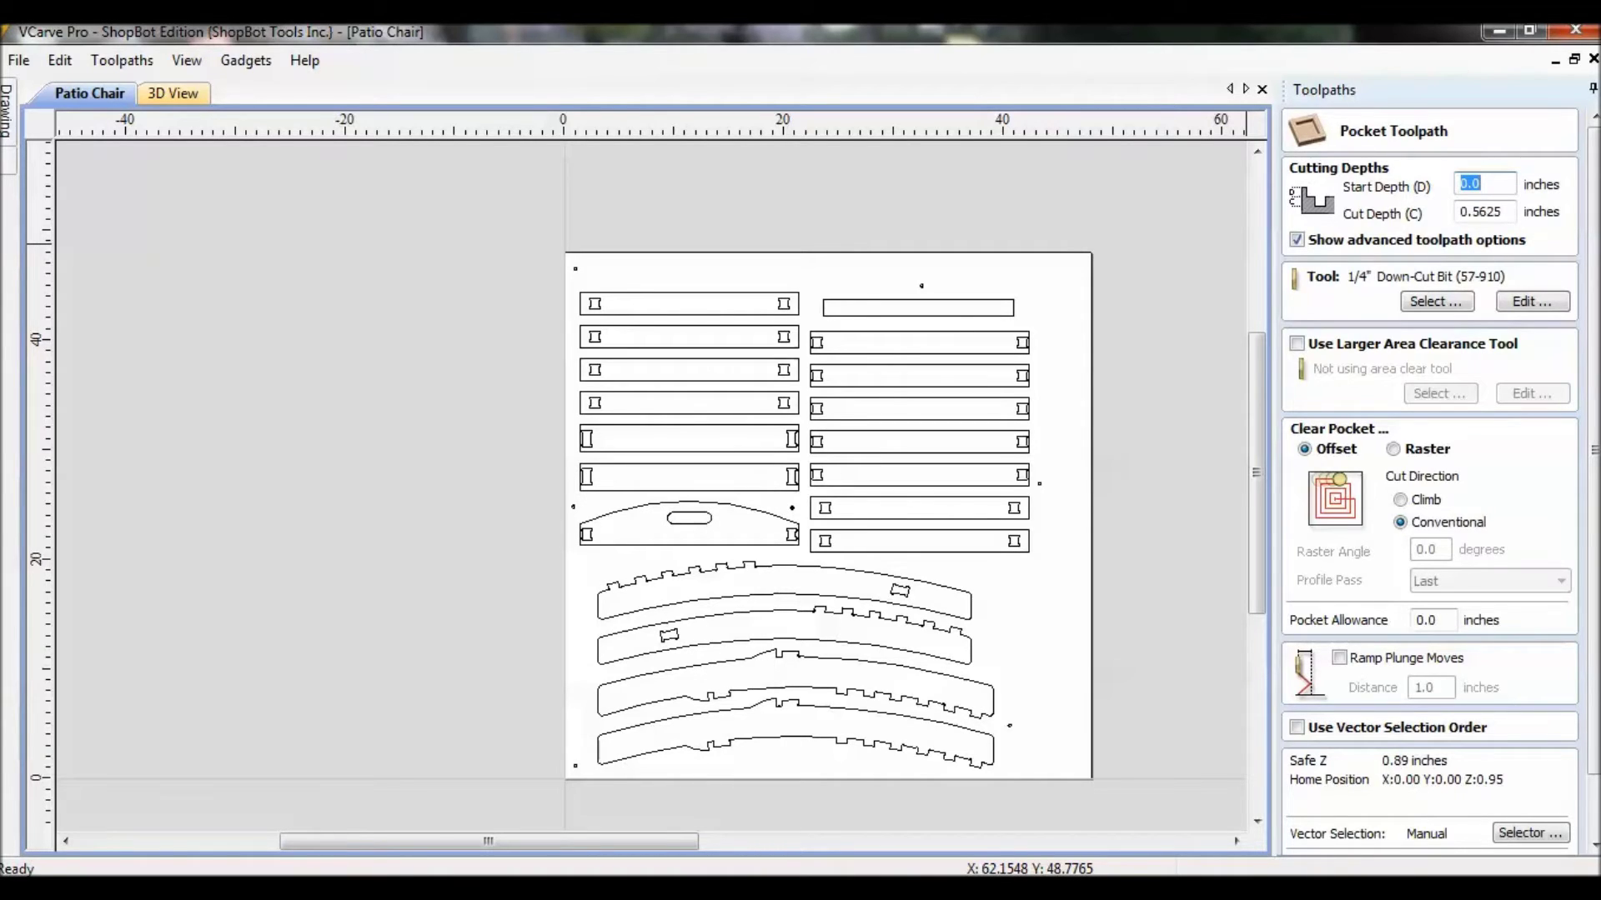
View the EssentialCuts photo of sample cuts in Windows Photo Viewer, then close it to return to the pocket toolpath settings
{"action": "left_click", "coordinate": [1011, 140]}
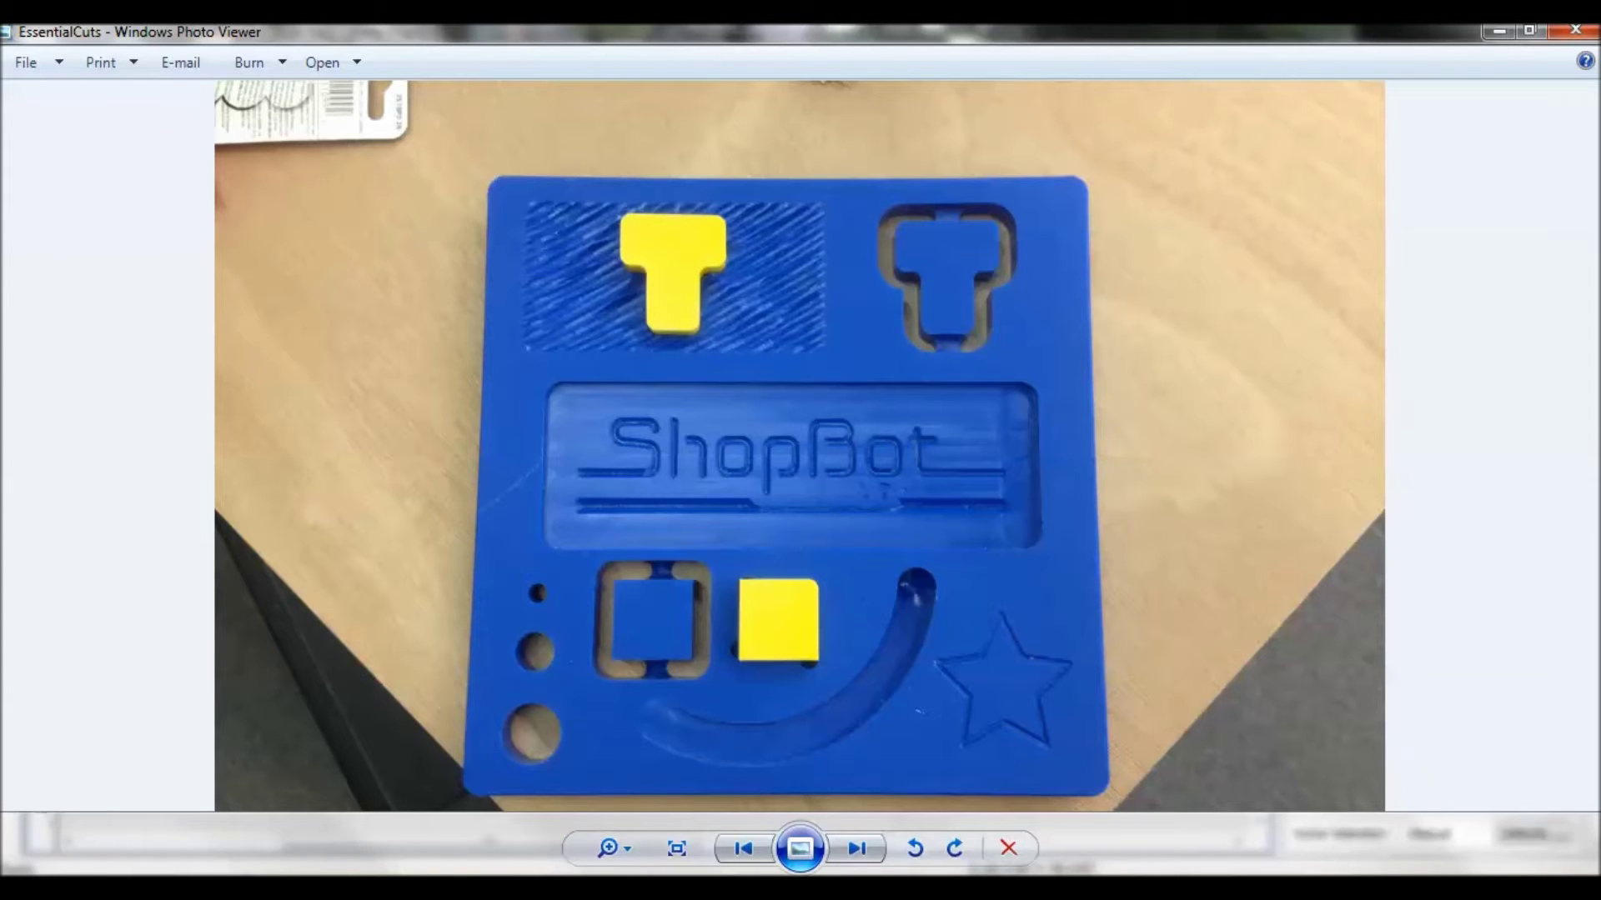
{"action": "left_click_drag", "start_coordinate": [917, 30], "coordinate": [792, 308]}
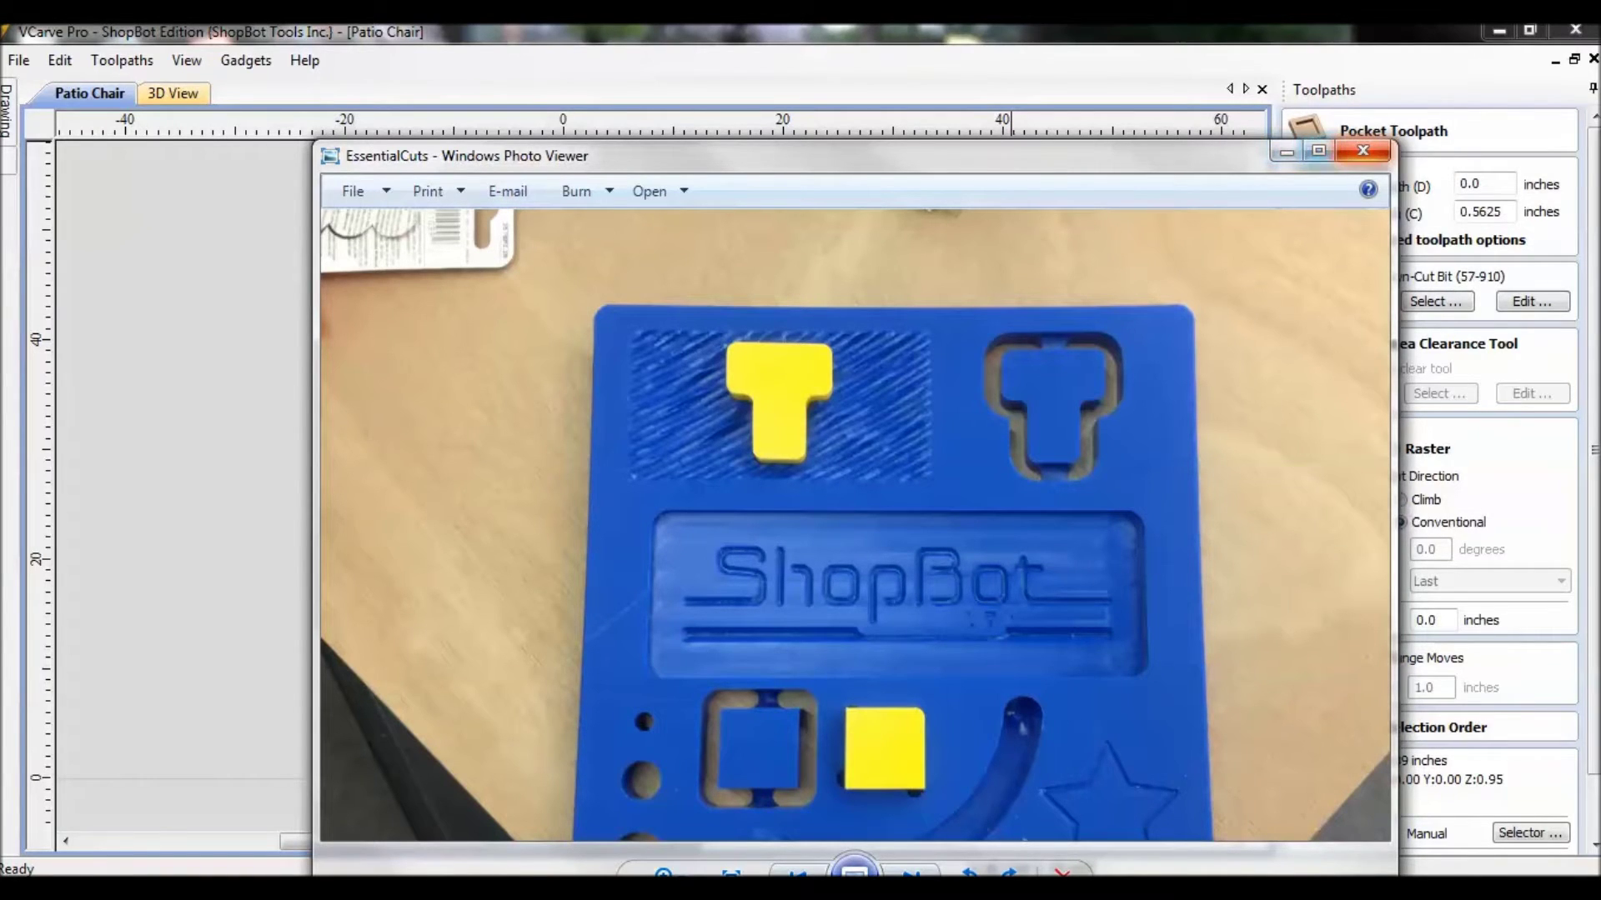
{"action": "left_click", "coordinate": [1362, 150]}
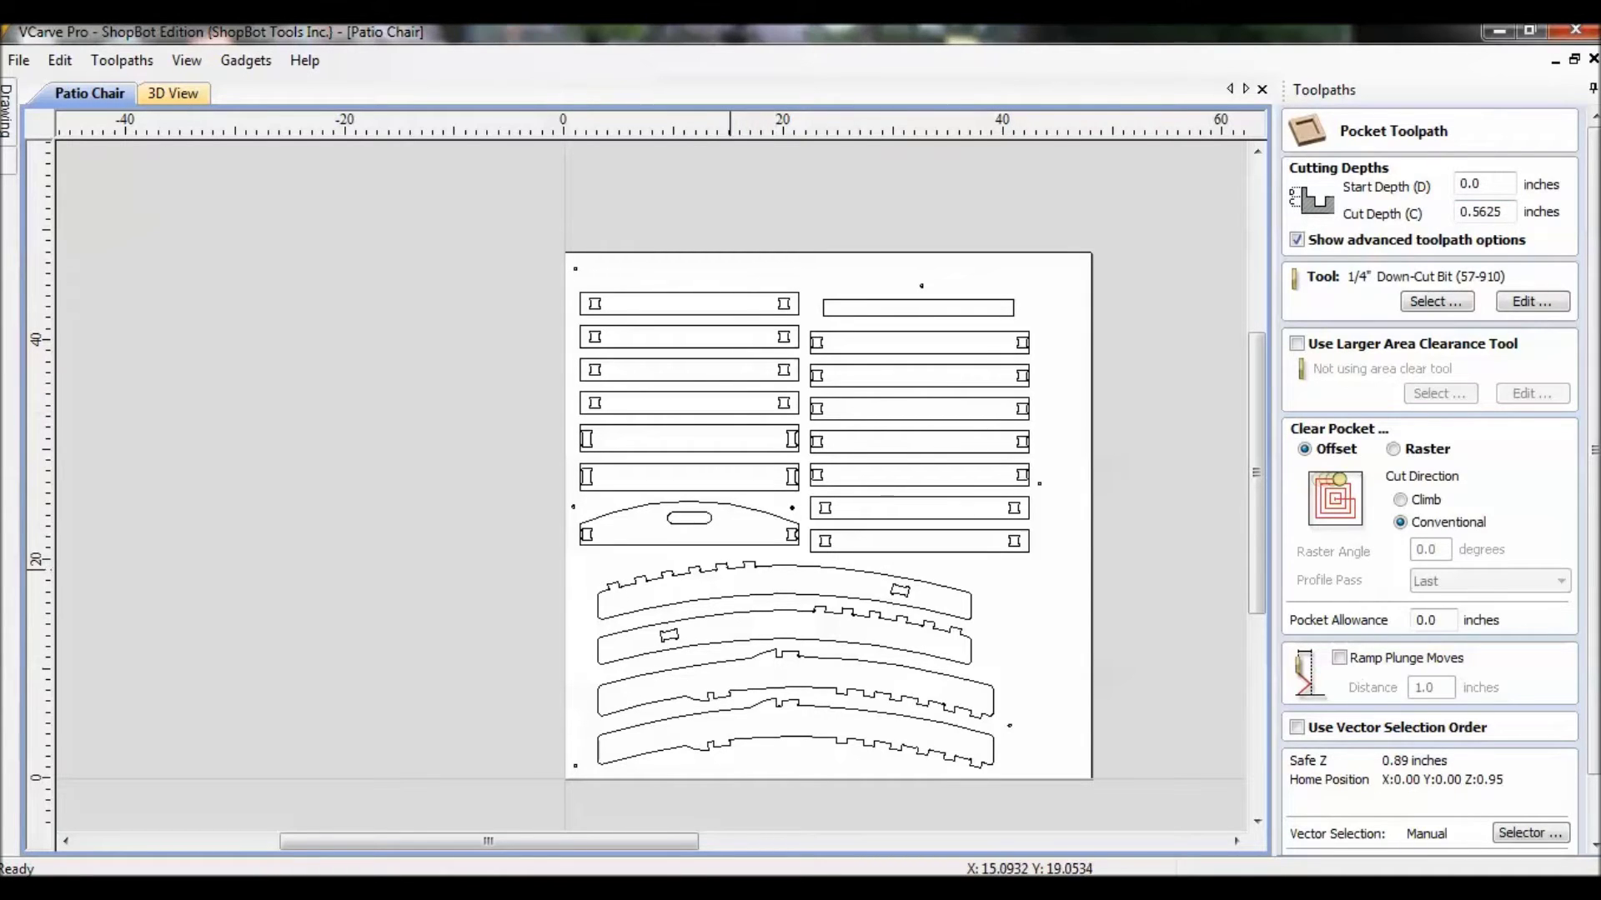
Examine the corner fillets of the curved rail's notches and the slat sockets up close
{"action": "left_click", "coordinate": [719, 565]}
{"action": "scroll", "coordinate": [737, 577], "scroll_direction": "up", "scroll_amount": 3}
{"action": "scroll", "coordinate": [741, 575], "scroll_direction": "up", "scroll_amount": 5}
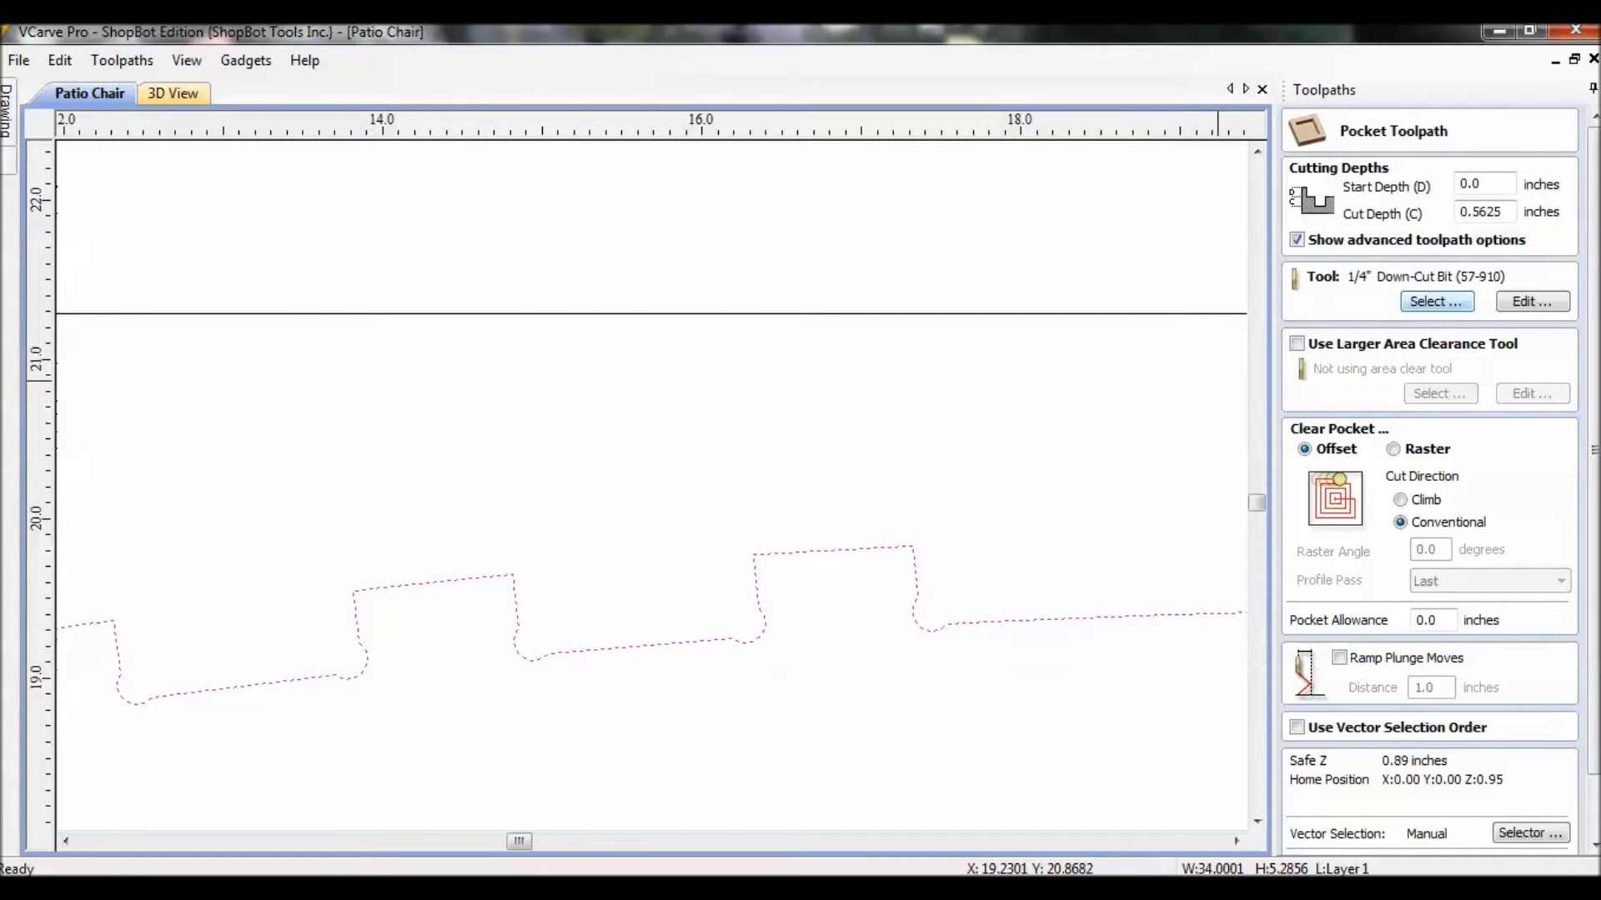
{"action": "scroll", "coordinate": [1209, 417], "scroll_direction": "down", "scroll_amount": 4}
{"action": "right_click", "coordinate": [1206, 440]}
{"action": "key", "text": "Escape"}
{"action": "mouse_move", "coordinate": [1098, 309]}
{"action": "middle_mouse_down"}
{"action": "mouse_move", "coordinate": [745, 235]}
{"action": "mouse_move", "coordinate": [706, 309]}
{"action": "middle_mouse_up"}
{"action": "scroll", "coordinate": [705, 310], "scroll_direction": "up", "scroll_amount": 5}
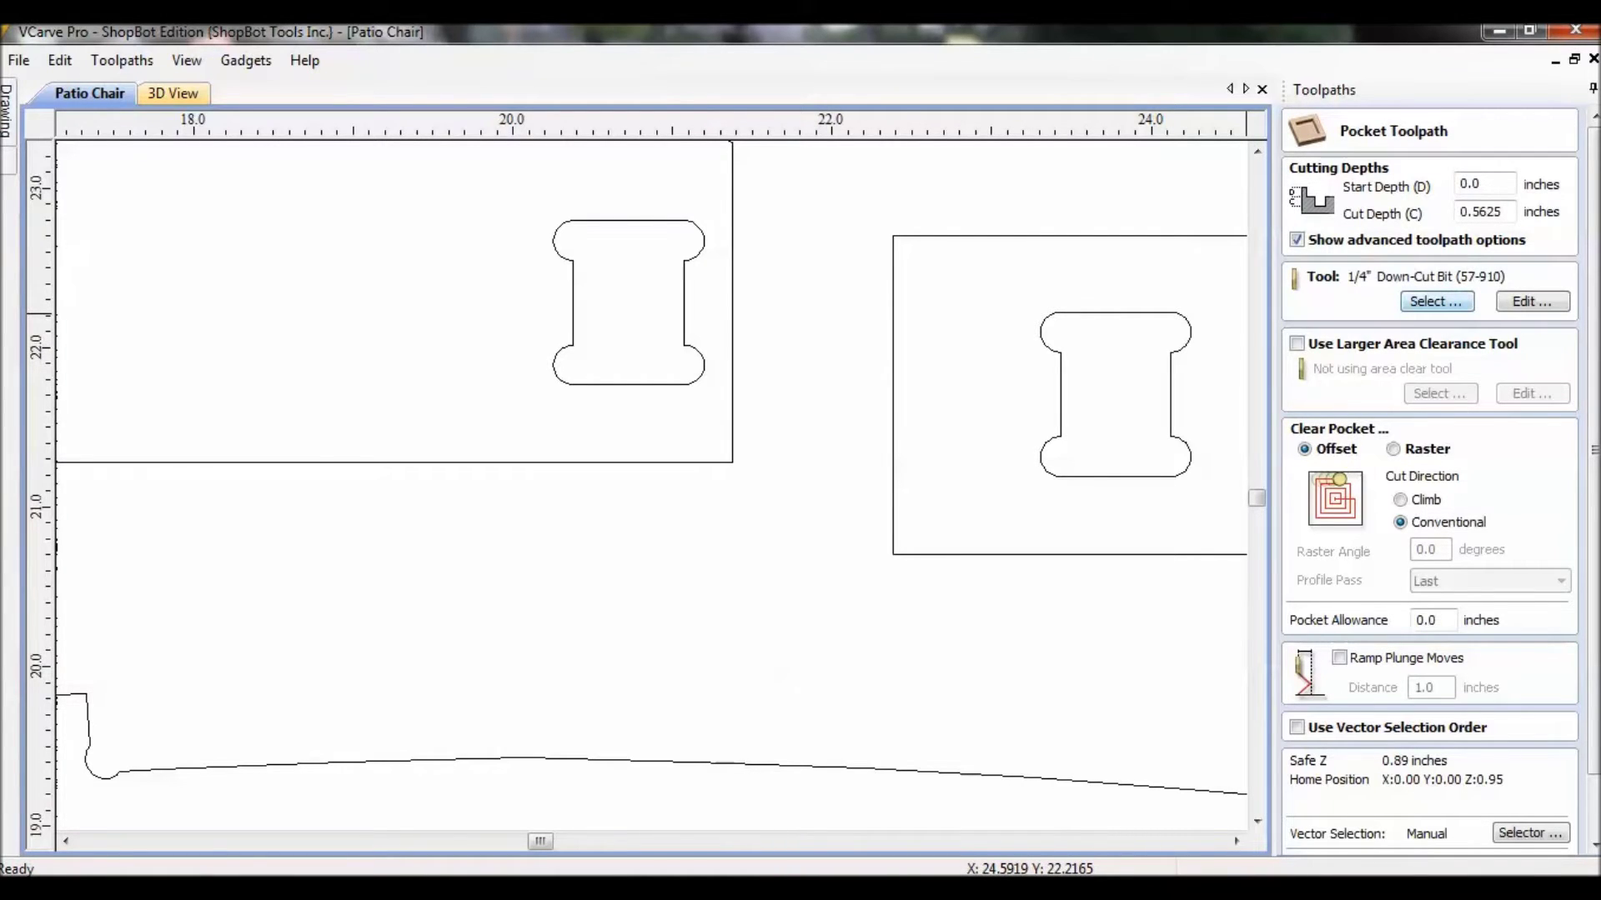
Review the tool database and compare Raster with Offset clearing and Climb with Conventional cut direction for the pocket
{"action": "left_click", "coordinate": [1436, 301]}
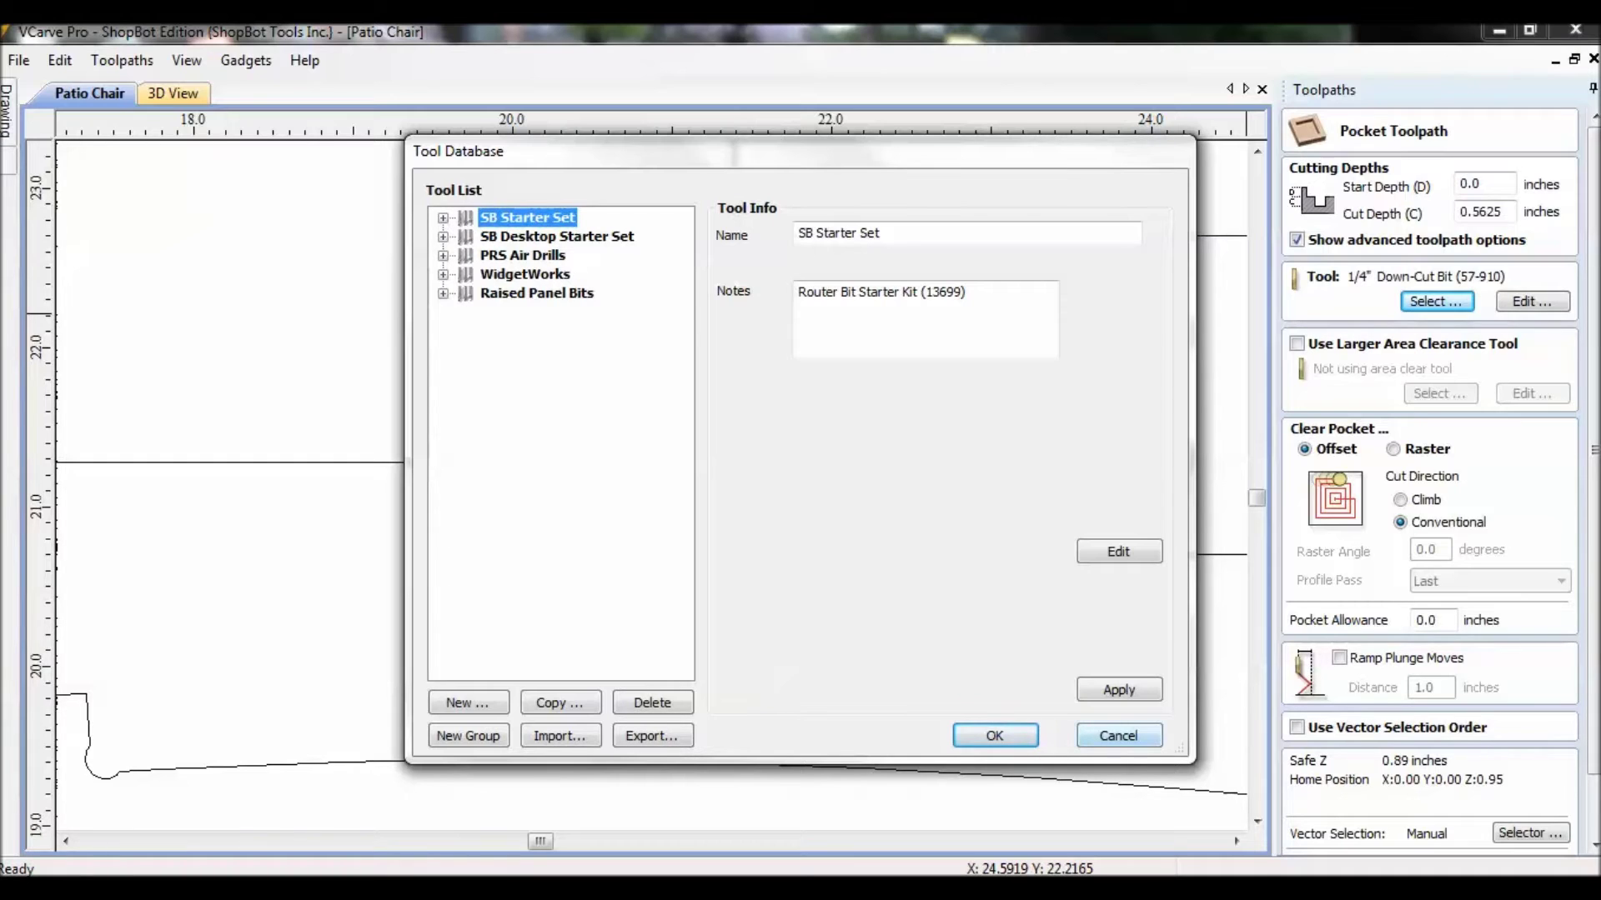
{"action": "left_click", "coordinate": [1117, 736]}
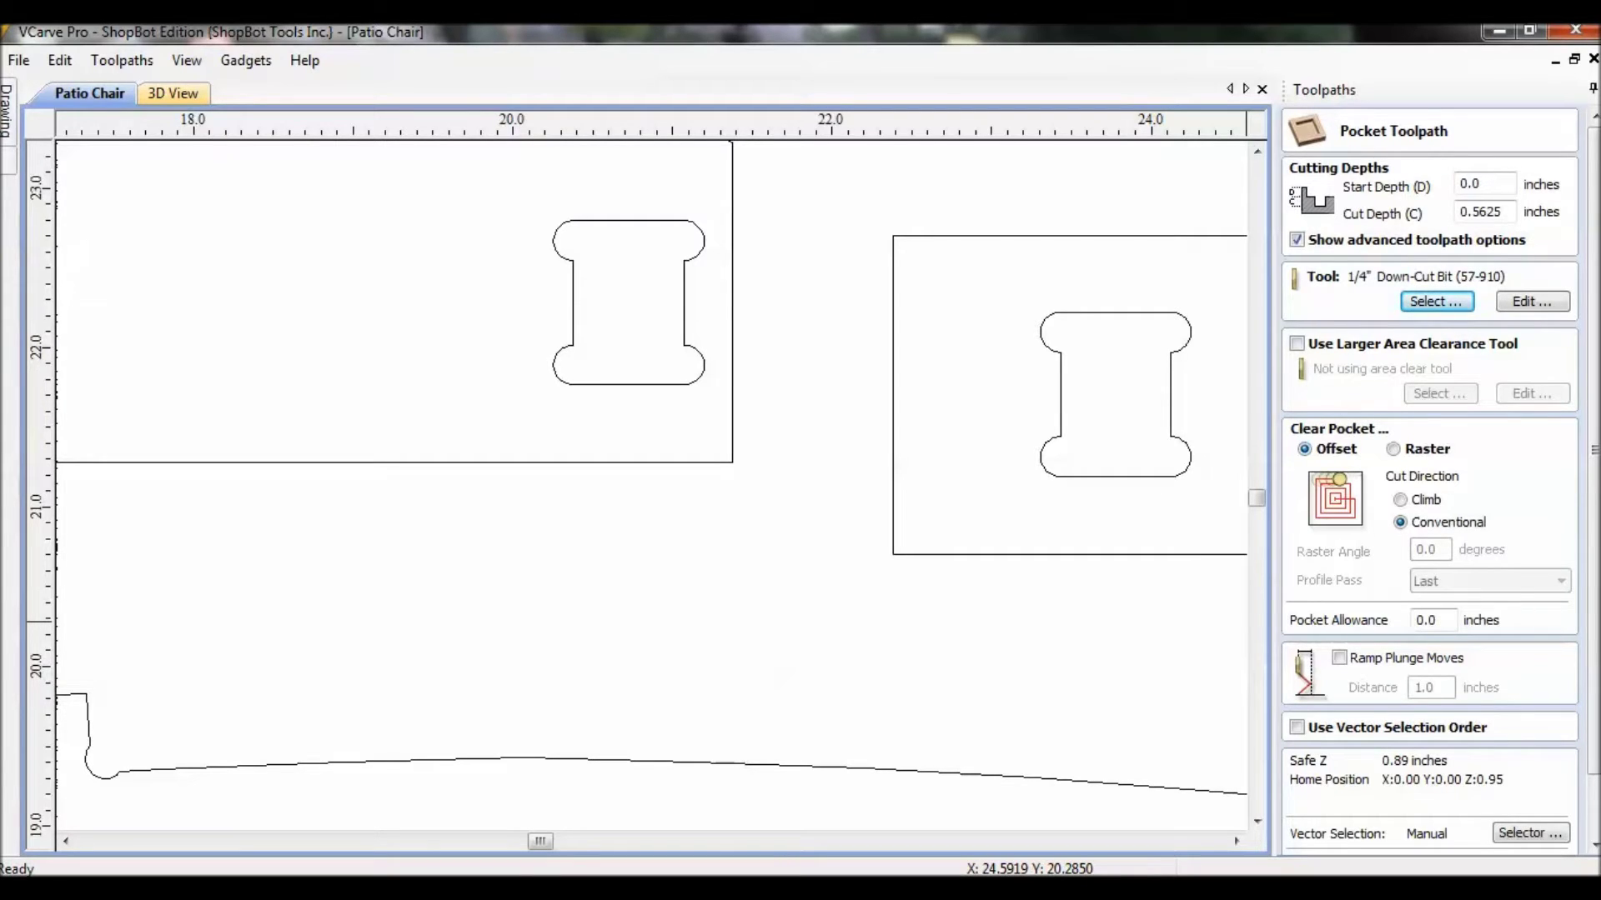
{"action": "left_click", "coordinate": [1392, 448]}
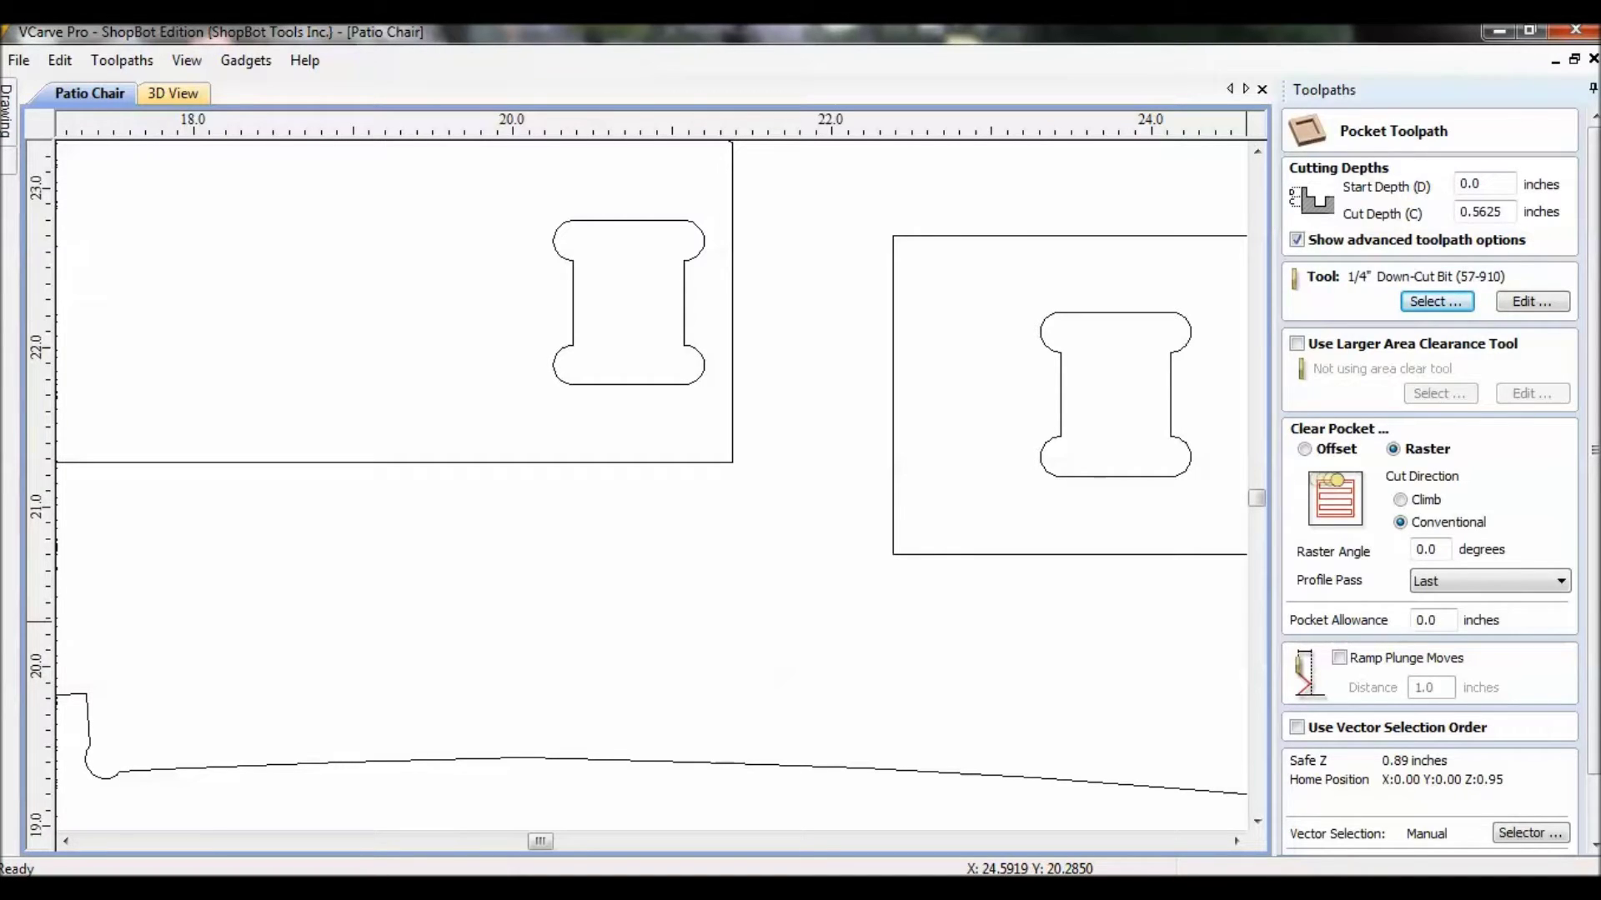
{"action": "left_click", "coordinate": [1304, 450]}
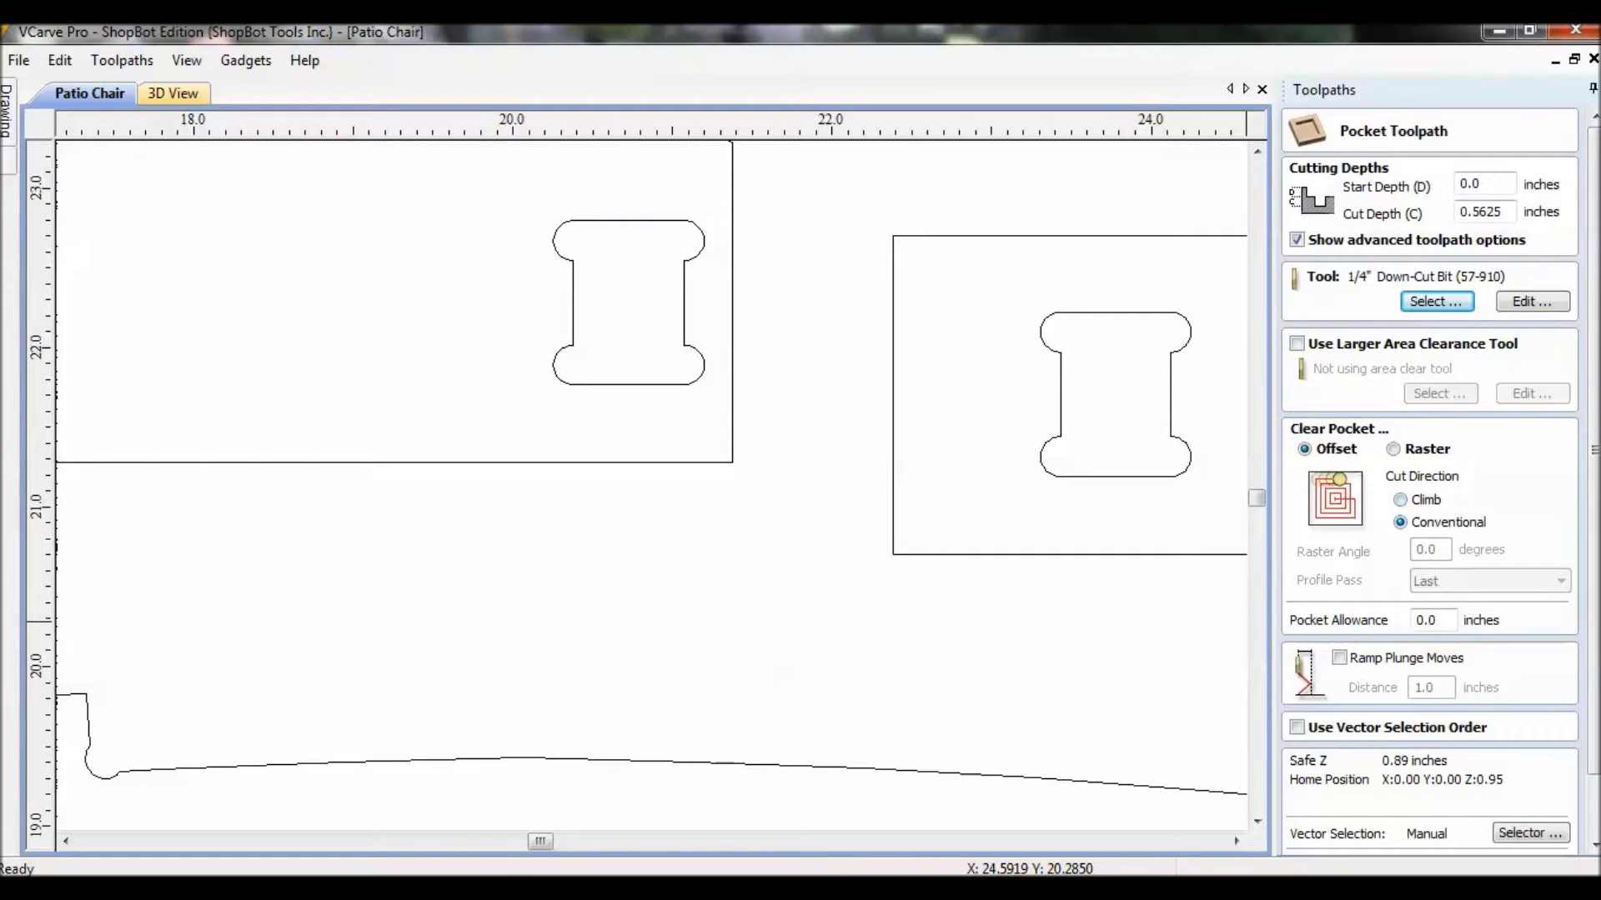
{"action": "left_click", "coordinate": [1400, 499]}
{"action": "left_click", "coordinate": [1400, 522]}
Try Raster pocket clearing with a 90-degree raster angle and the Last profile pass, then return to Offset
{"action": "left_click", "coordinate": [1392, 449]}
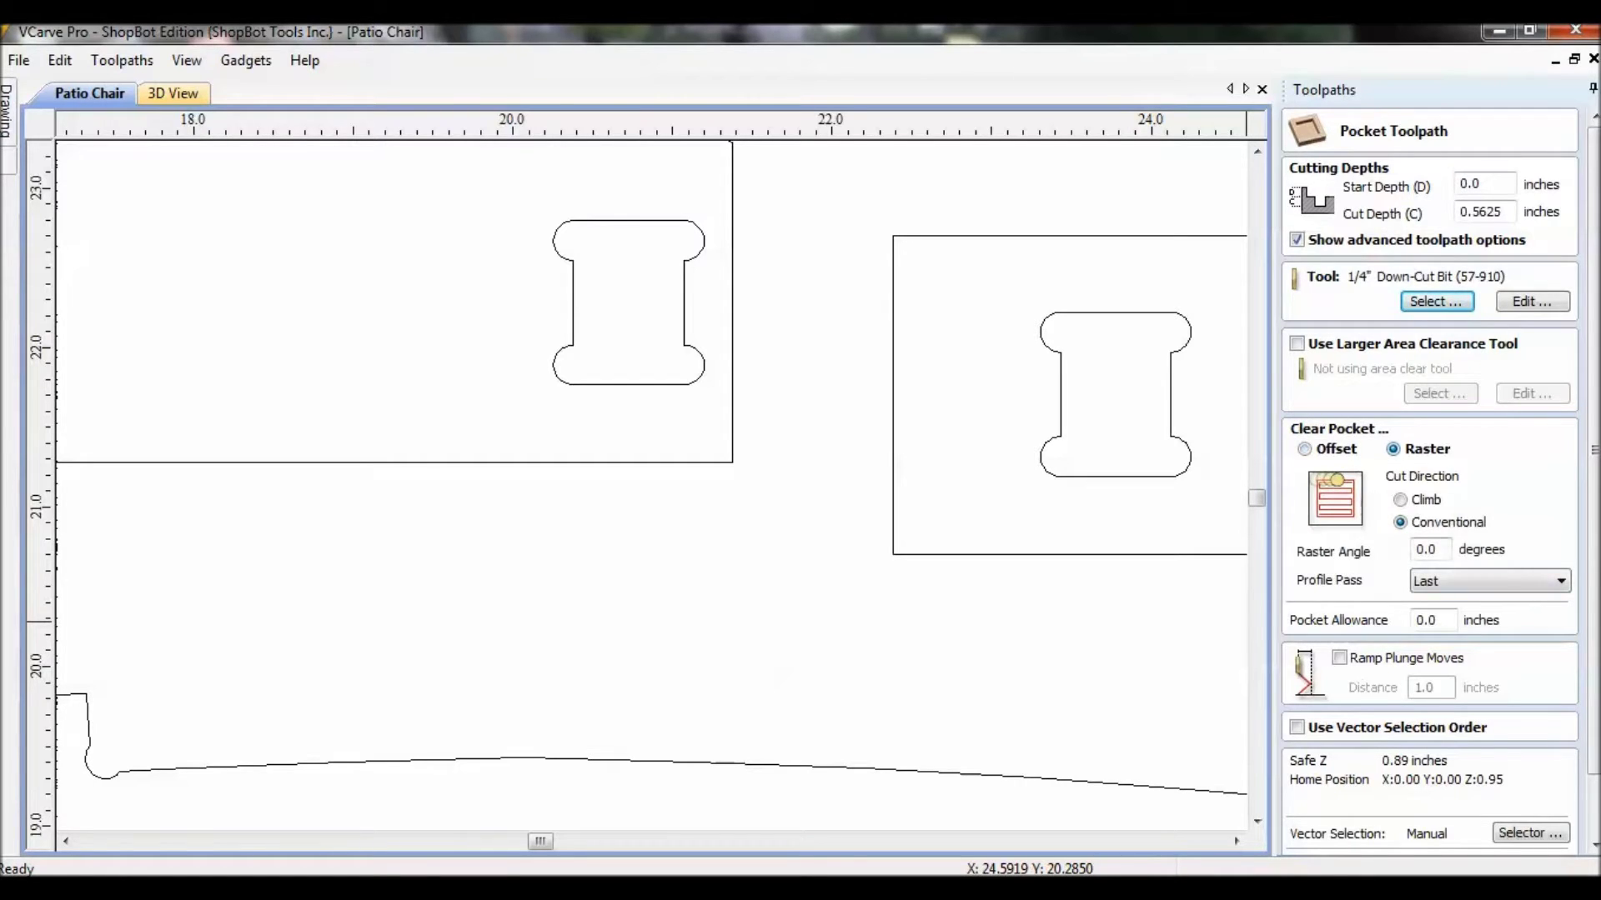
{"action": "left_click", "coordinate": [1427, 550]}
{"action": "type", "text": "90"}
{"action": "key", "text": "Tab"}
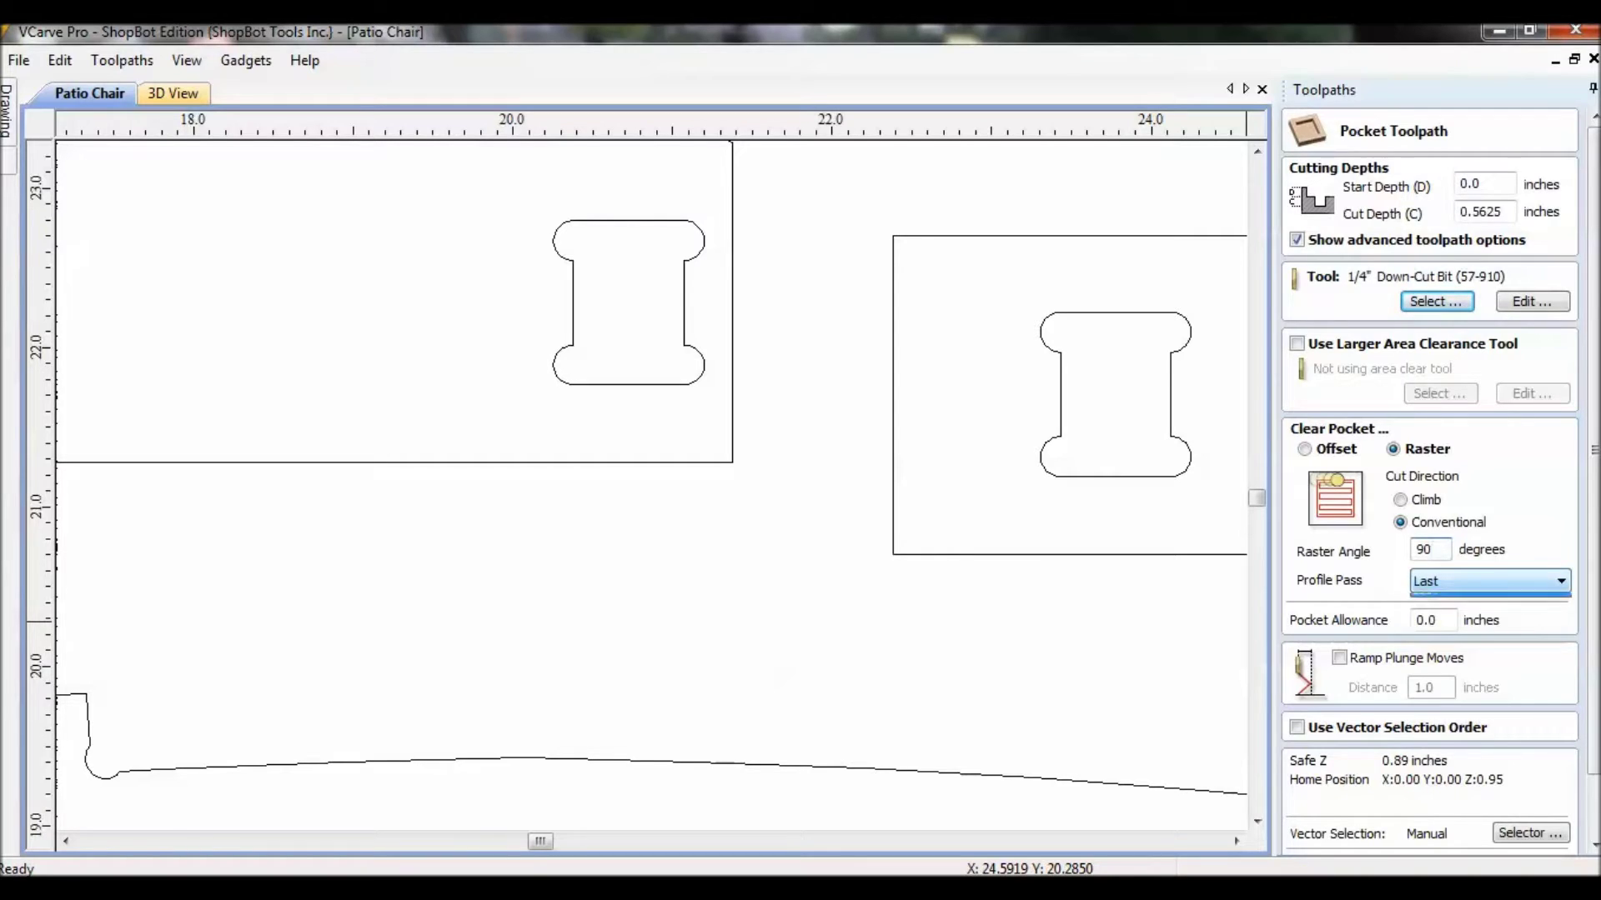
{"action": "key", "text": "alt+Down"}
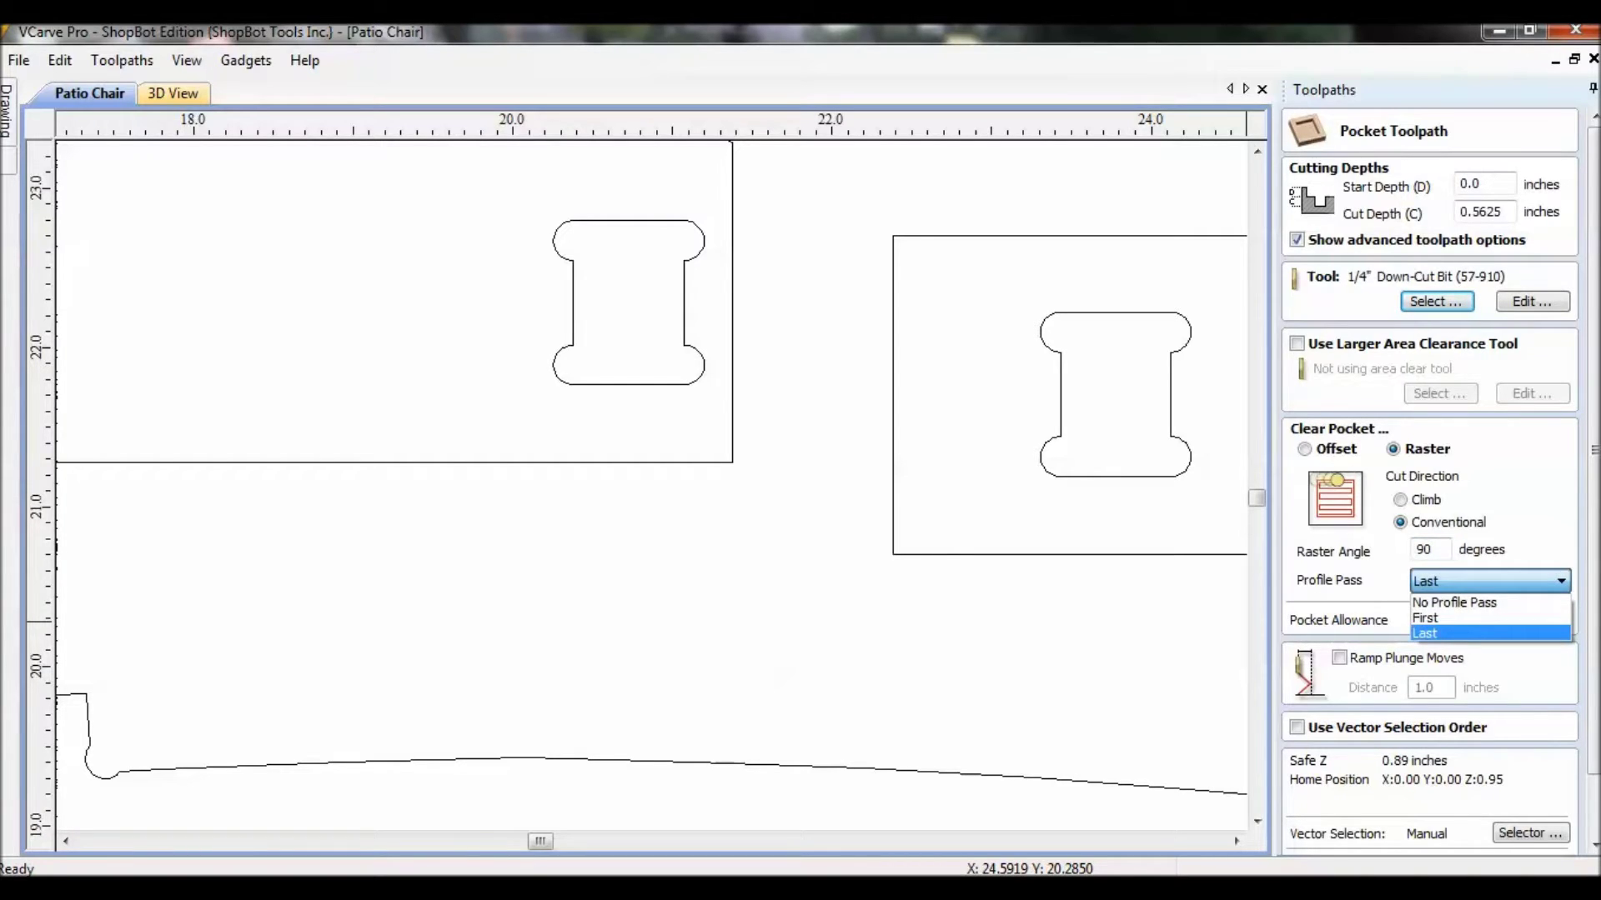
{"action": "key", "text": "Return"}
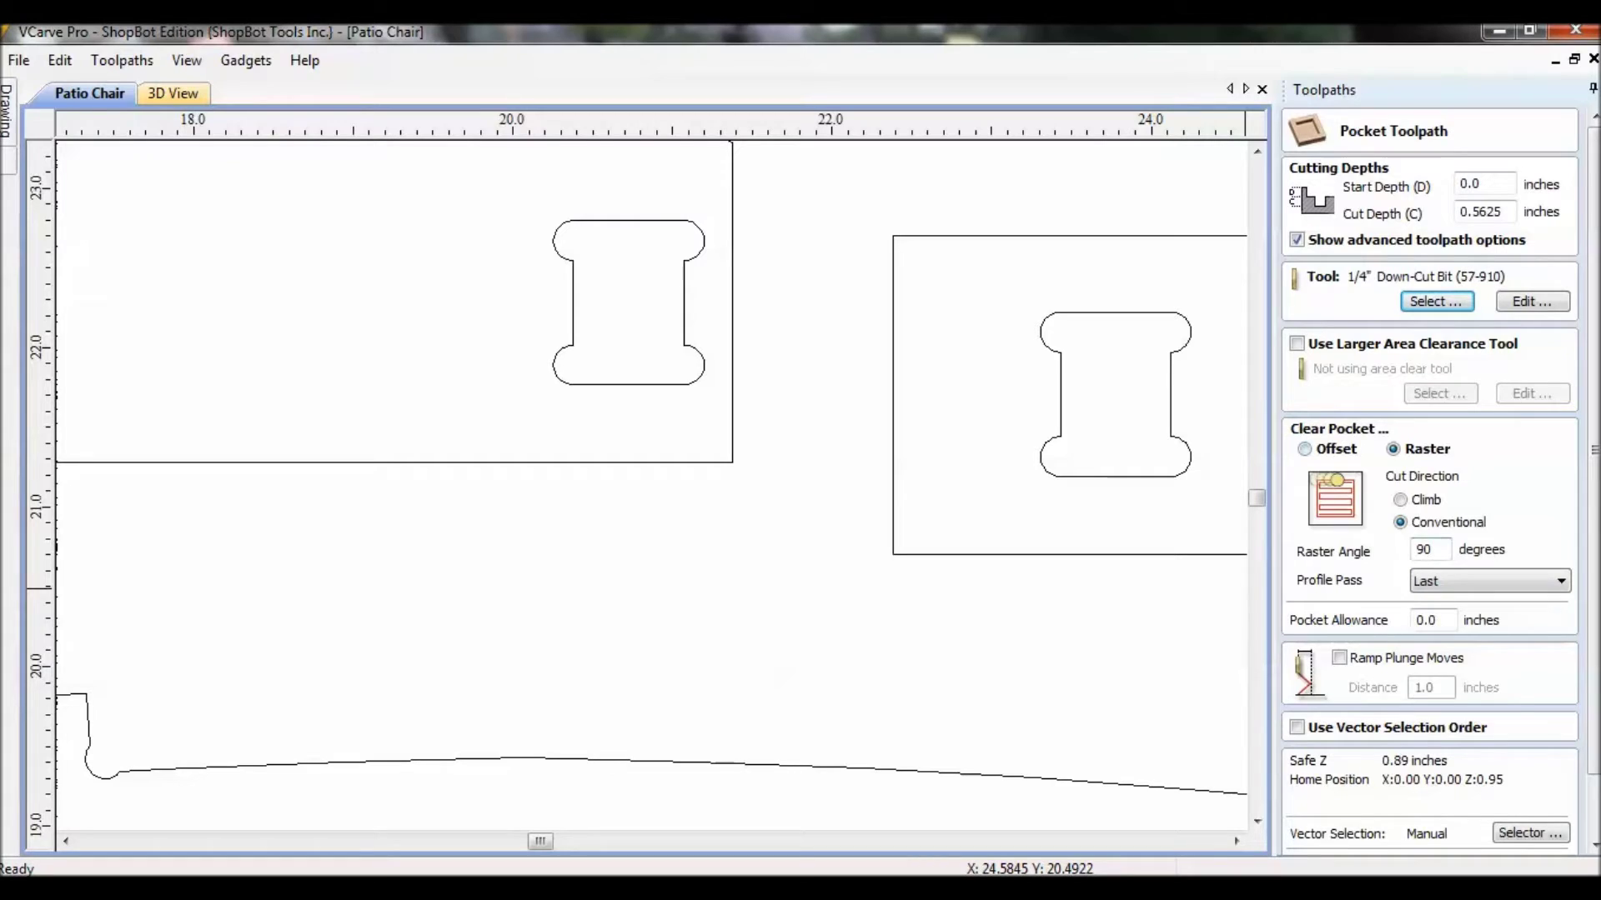
{"action": "left_click", "coordinate": [1304, 450]}
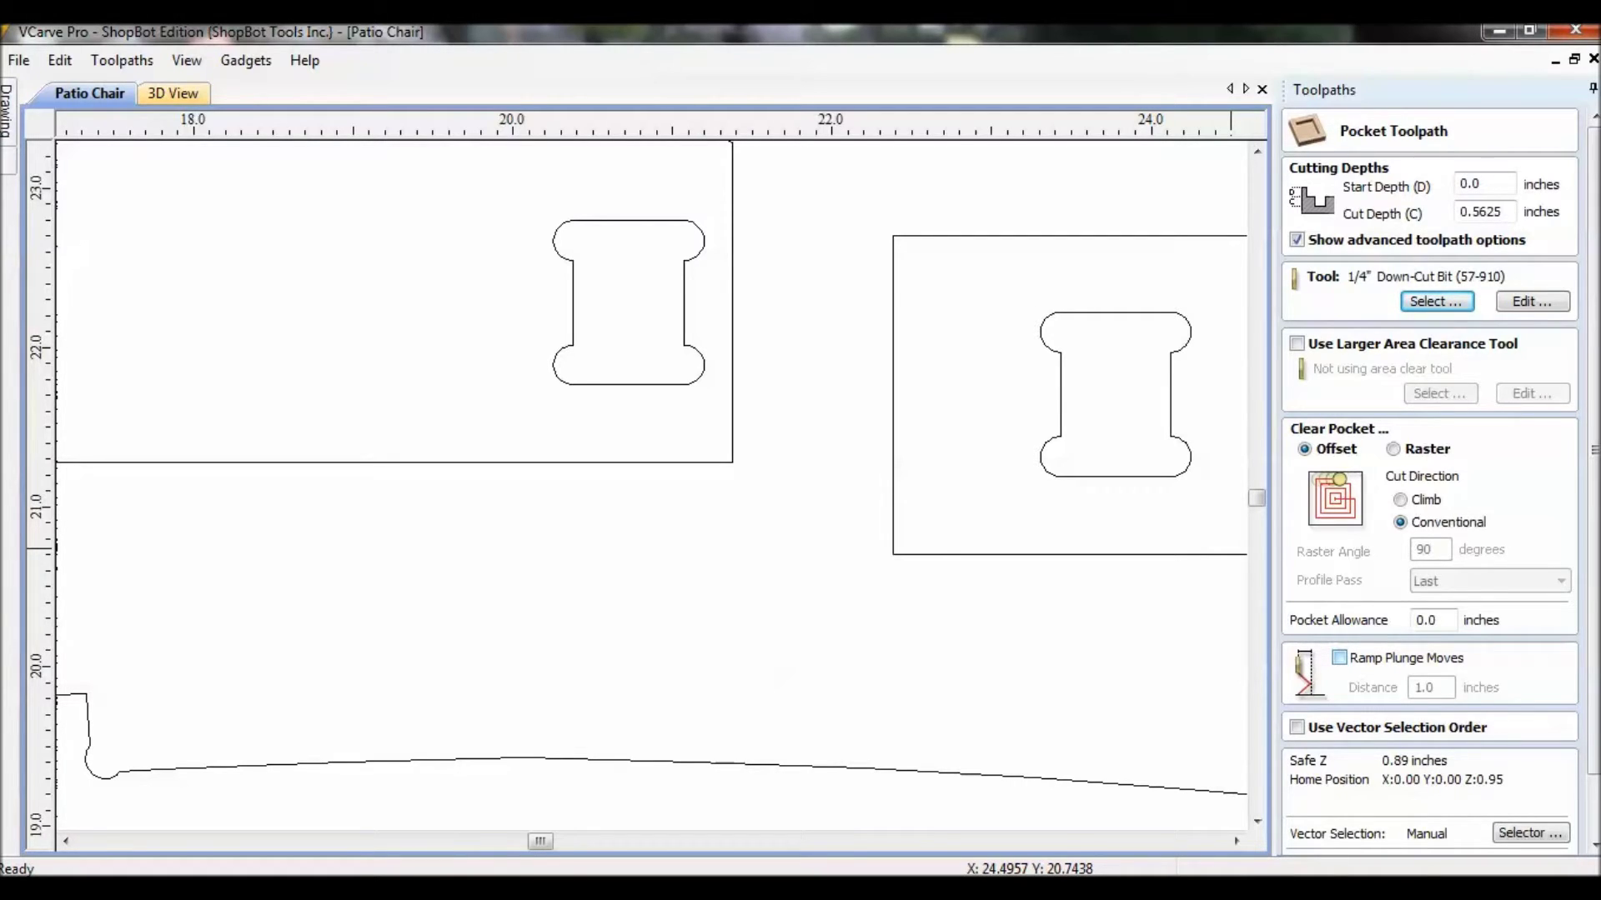
Review the 1/4" Down-Cut Bit's cutting parameters and enable ramp plunge moves with a distance of 1.0 inch
{"action": "left_click", "coordinate": [1532, 301]}
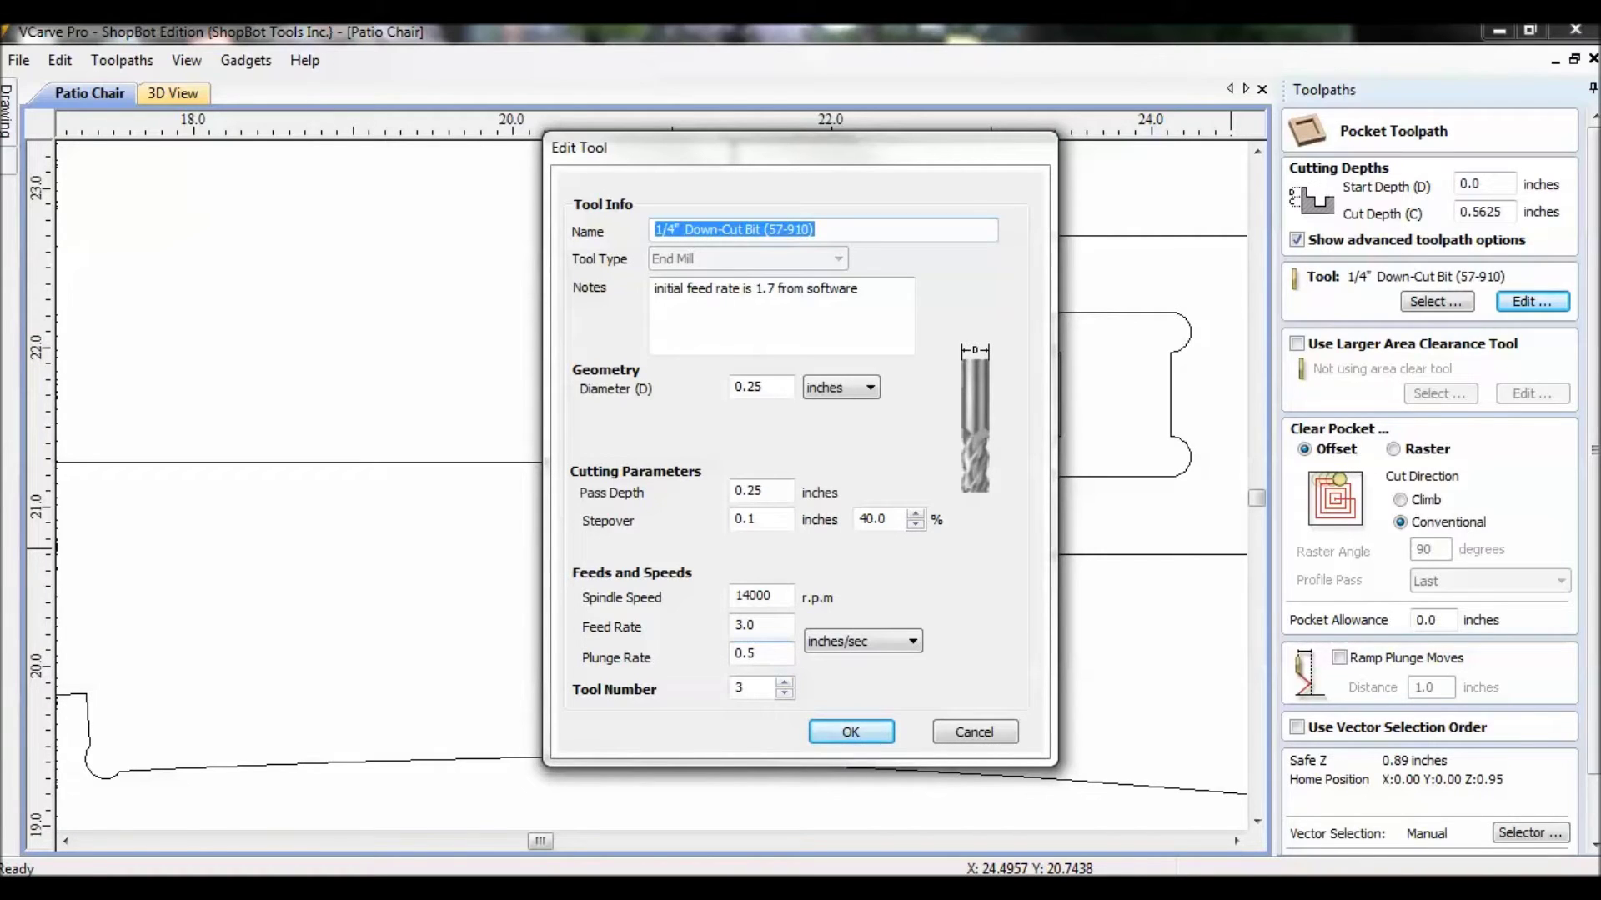
{"action": "left_click", "coordinate": [974, 732]}
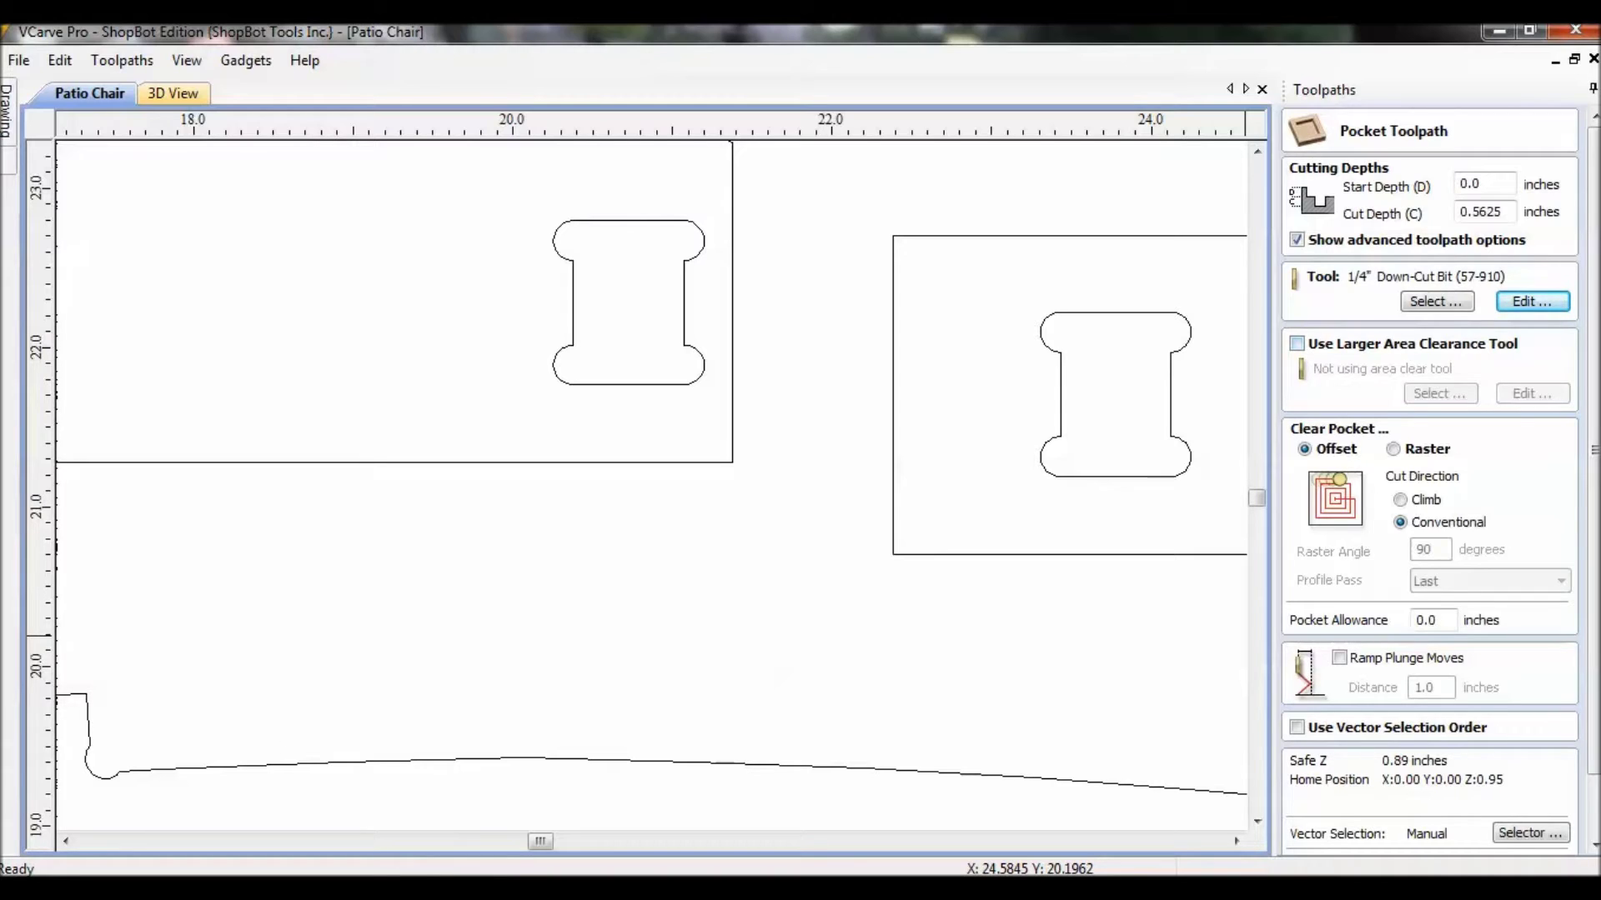
{"action": "left_click", "coordinate": [1338, 658]}
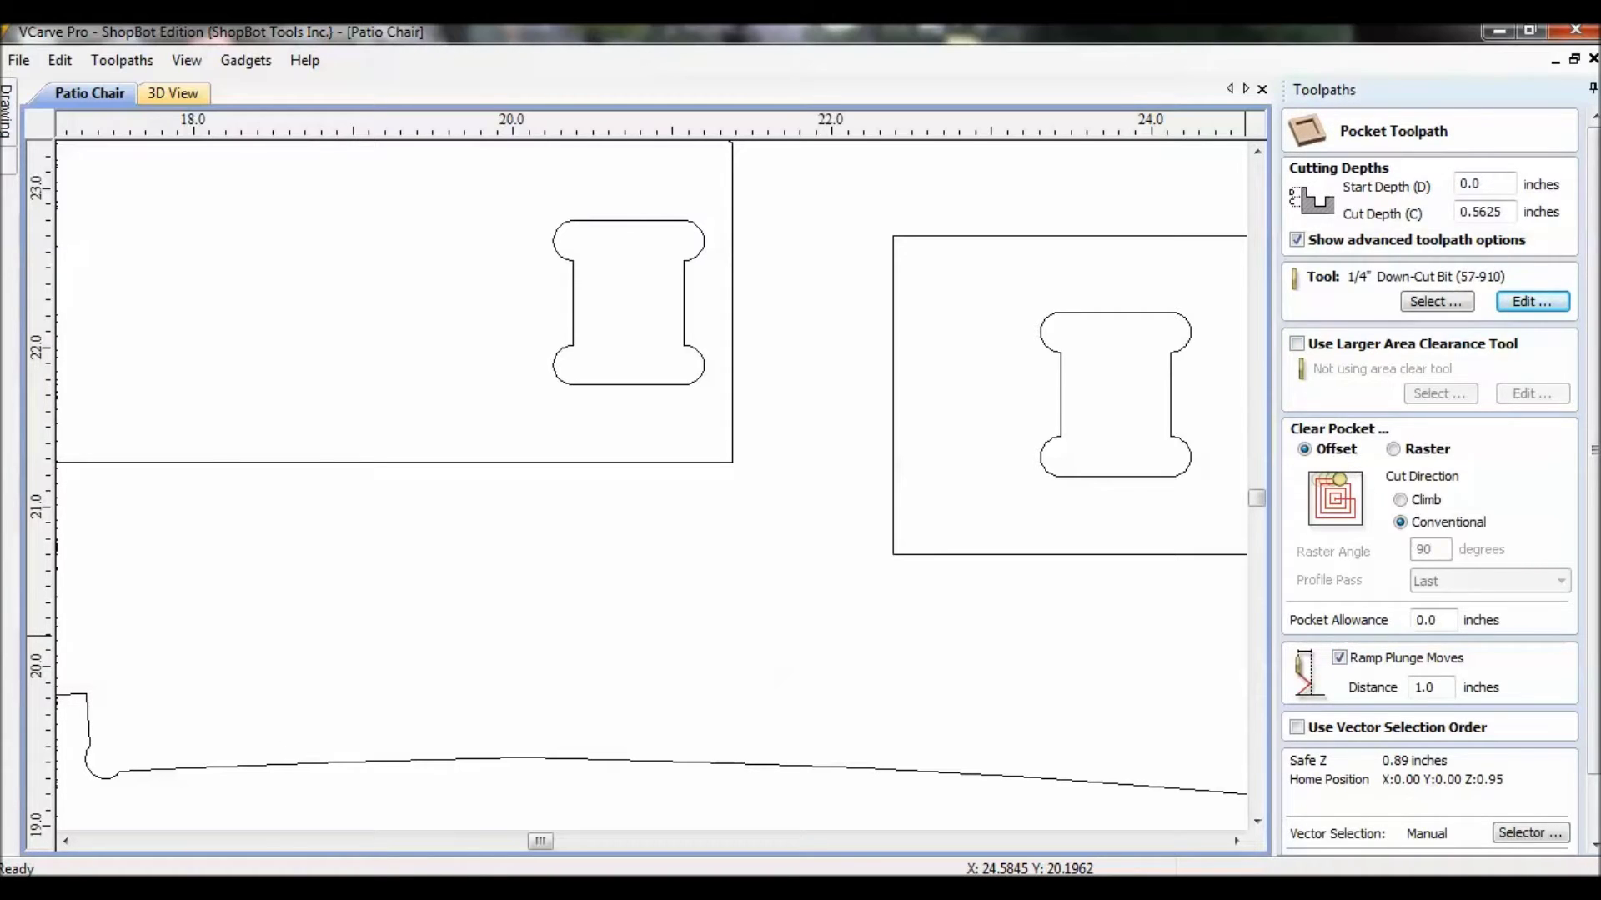
{"action": "key", "text": "Tab"}
{"action": "left_click", "coordinate": [1433, 687]}
{"action": "scroll", "coordinate": [1429, 479], "scroll_direction": "down", "scroll_amount": 3}
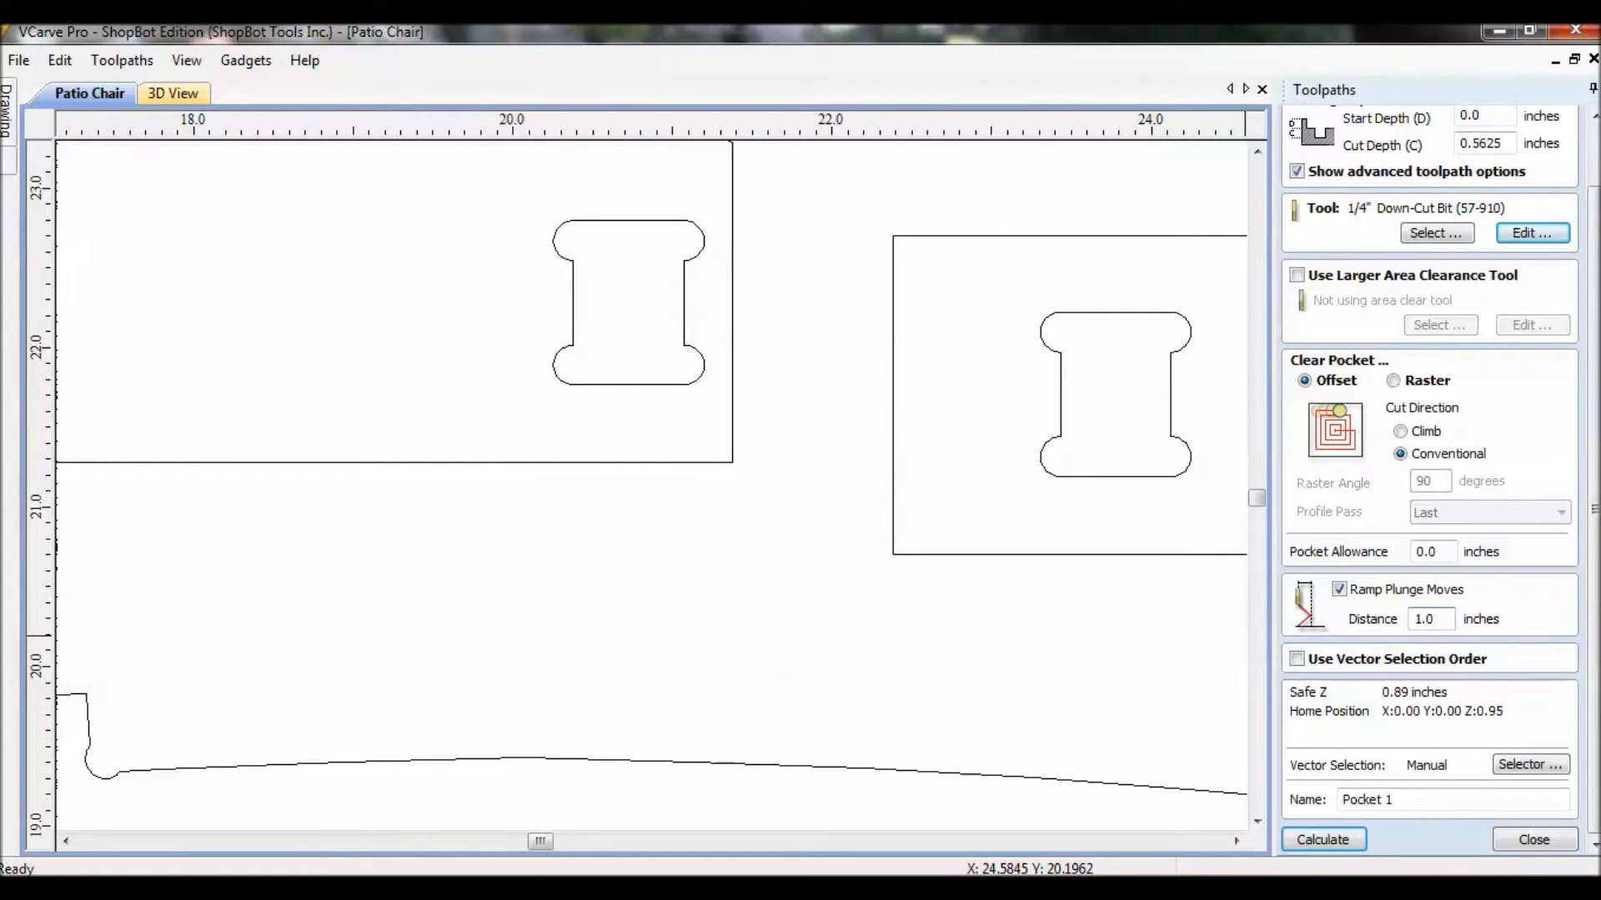
{"action": "scroll", "coordinate": [1430, 479], "scroll_direction": "up", "scroll_amount": 1}
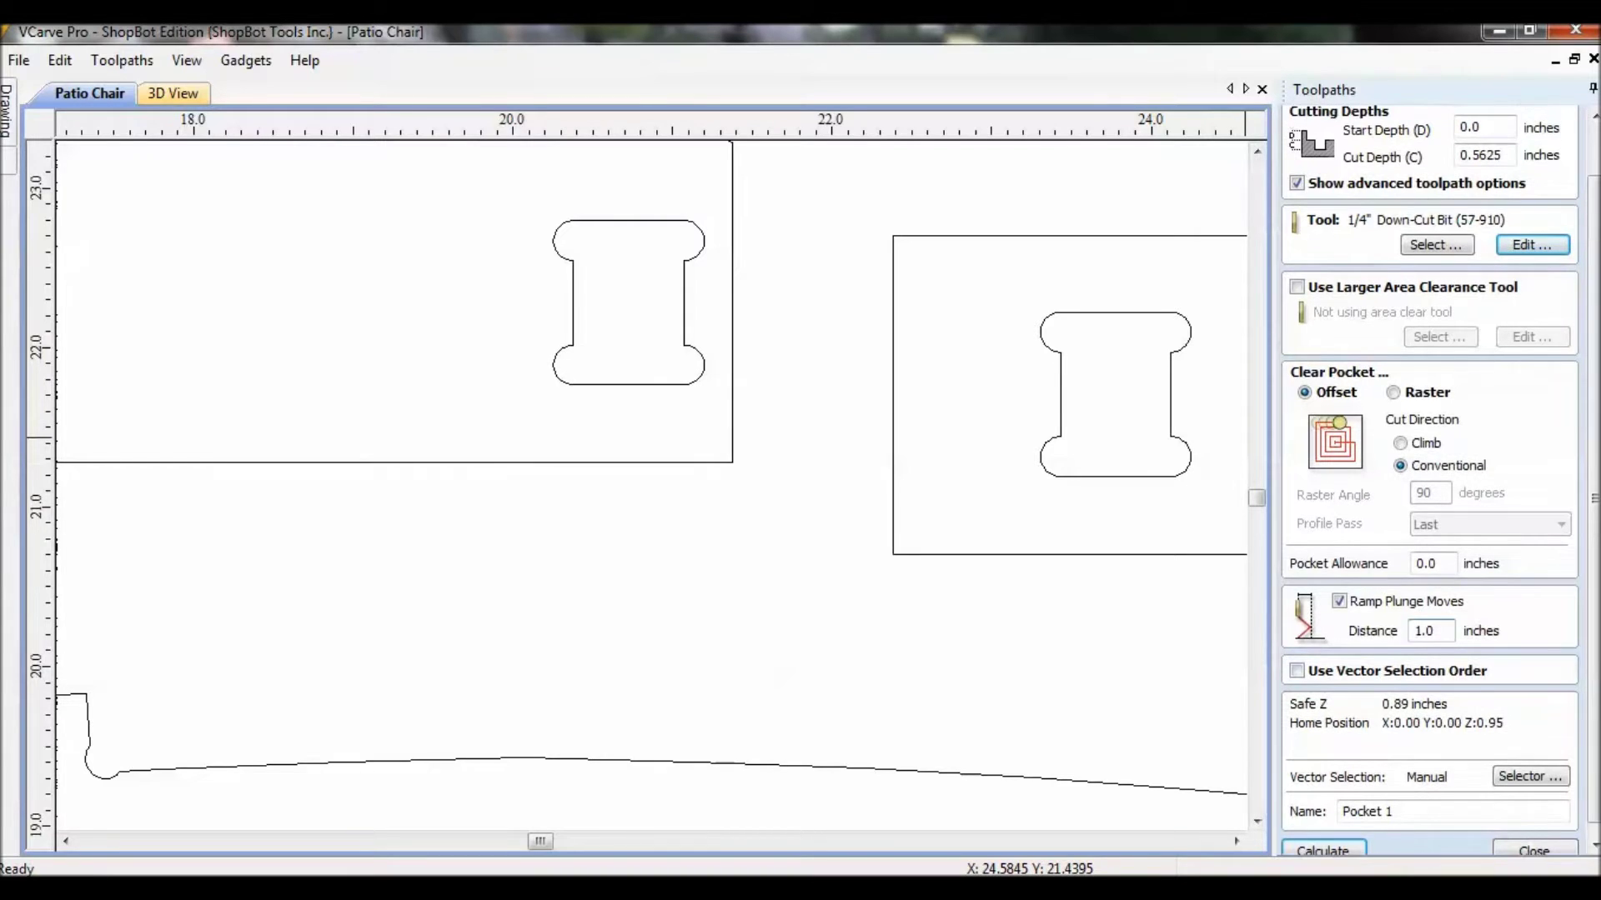
{"action": "scroll", "coordinate": [1430, 480], "scroll_direction": "up", "scroll_amount": 1}
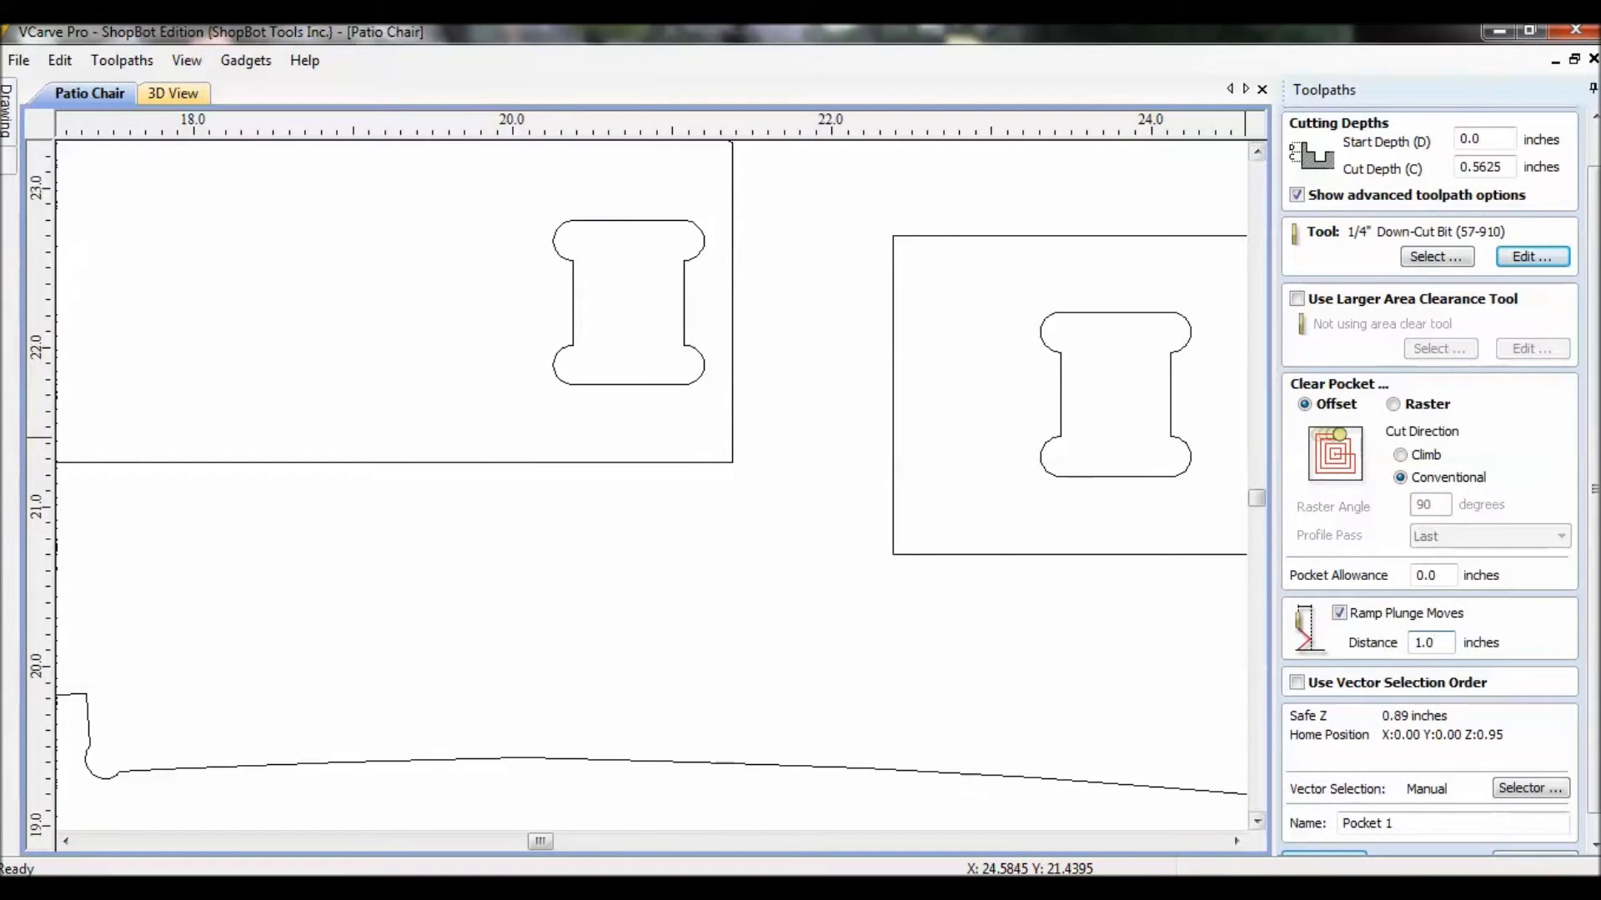
{"action": "scroll", "coordinate": [1429, 479], "scroll_direction": "down", "scroll_amount": 2}
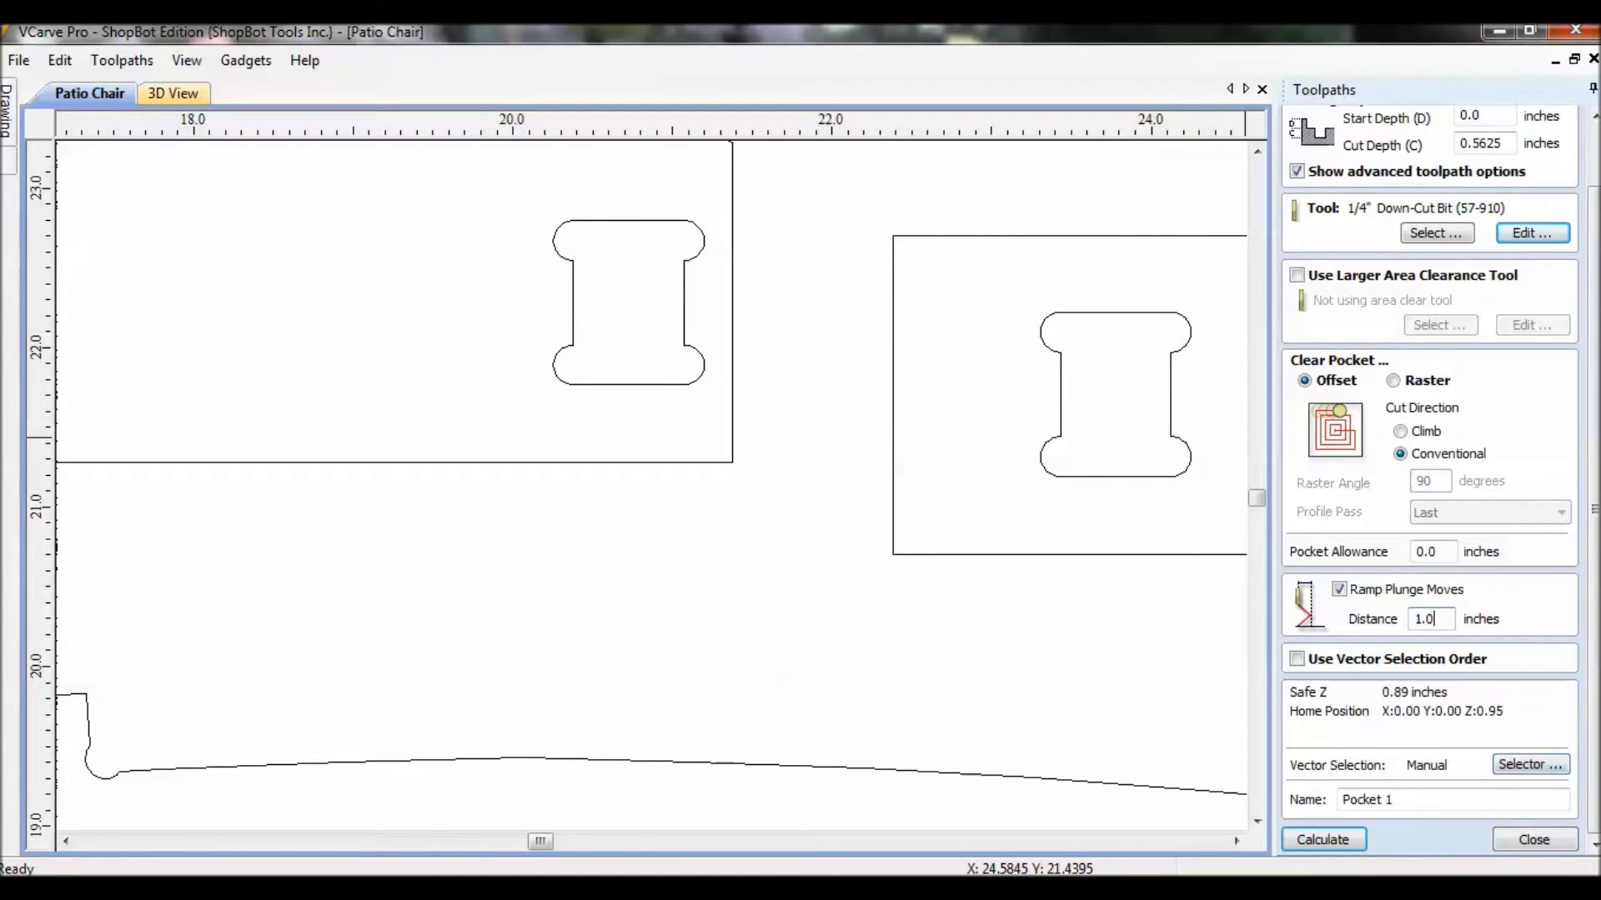
Check the vector selection filters without applying any and name the toolpath "Pocket .5625"
{"action": "left_click", "coordinate": [1530, 765]}
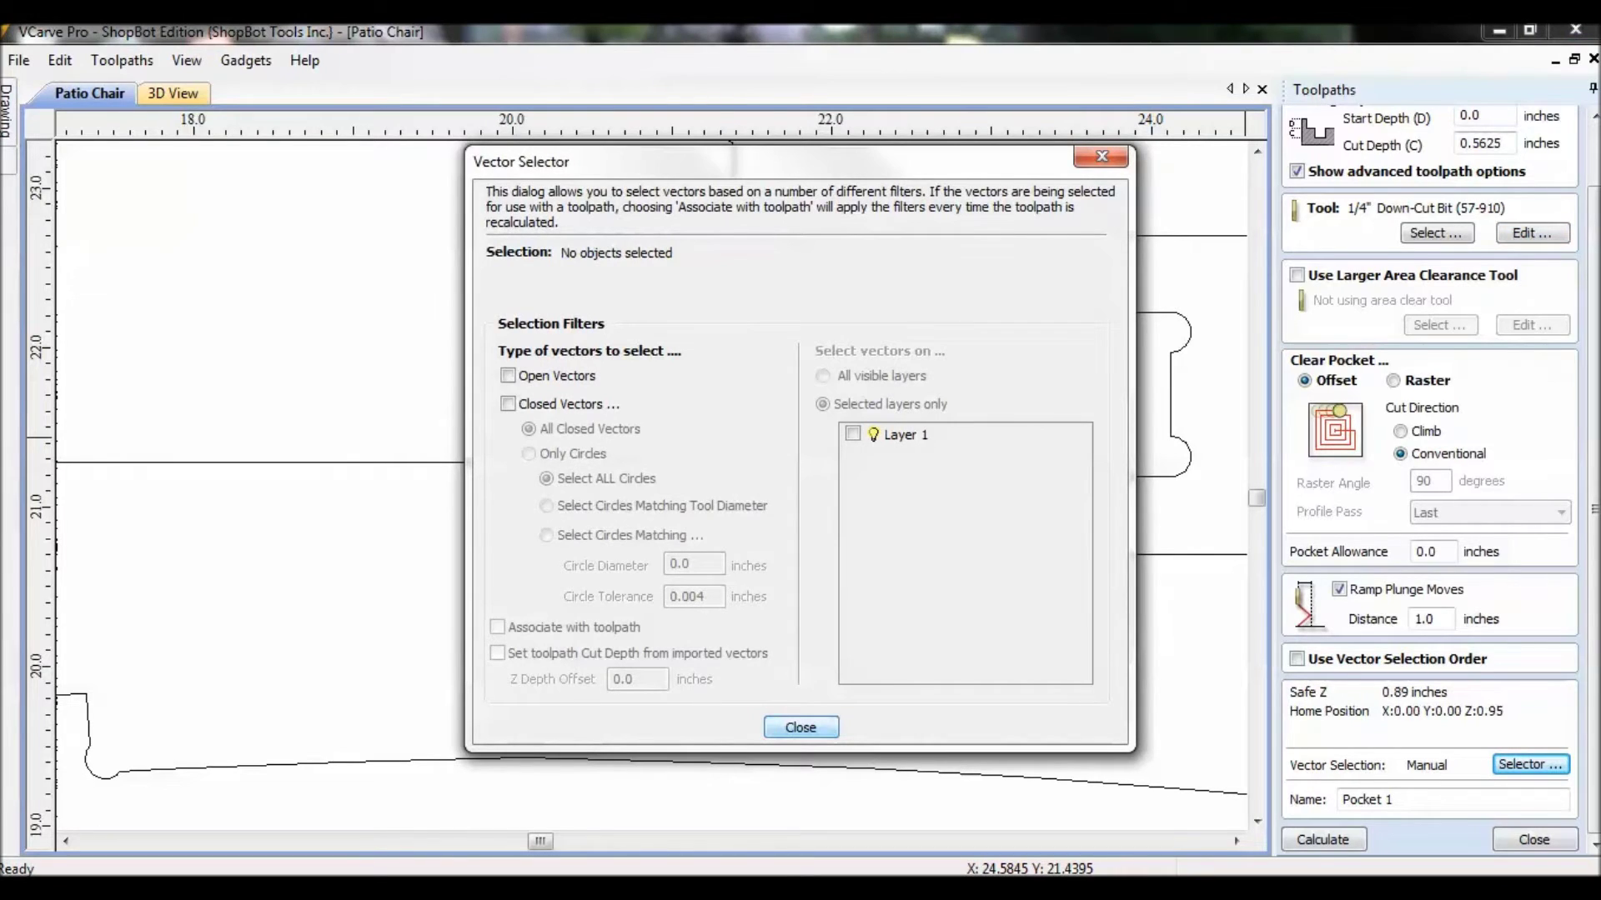
{"action": "key", "text": "Return"}
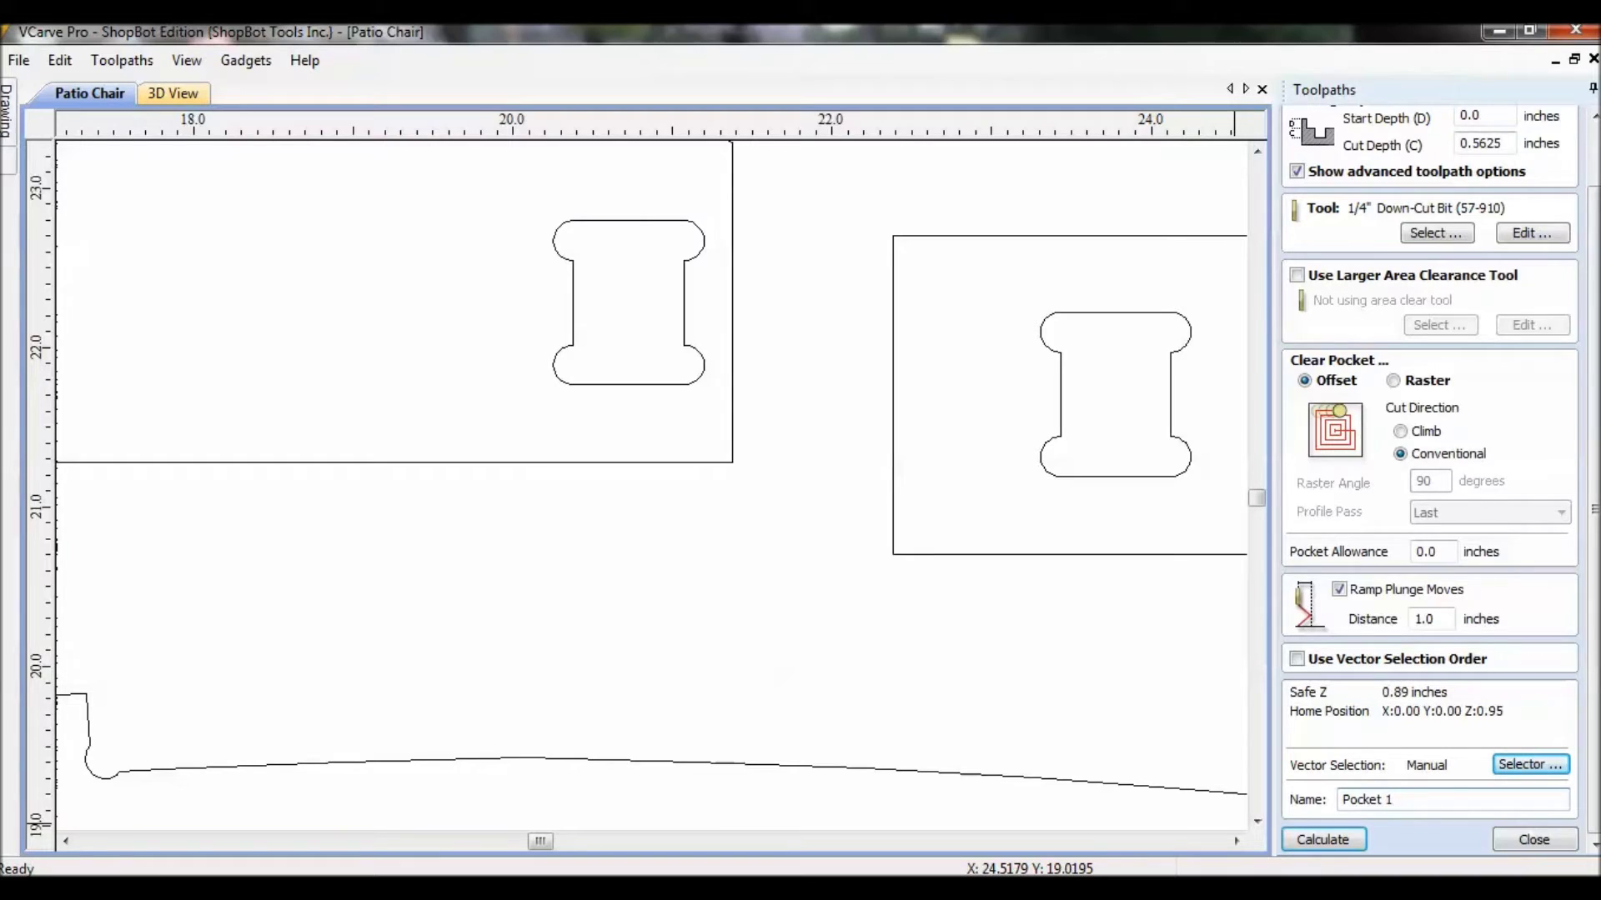
{"action": "key", "text": "BackSpace"}
{"action": "type", "text": ".5625"}
Select the sockets on two curved rails, most left-column parts, and the left ends of the upper right-column slats
{"action": "scroll", "coordinate": [835, 567], "scroll_direction": "down", "scroll_amount": 8}
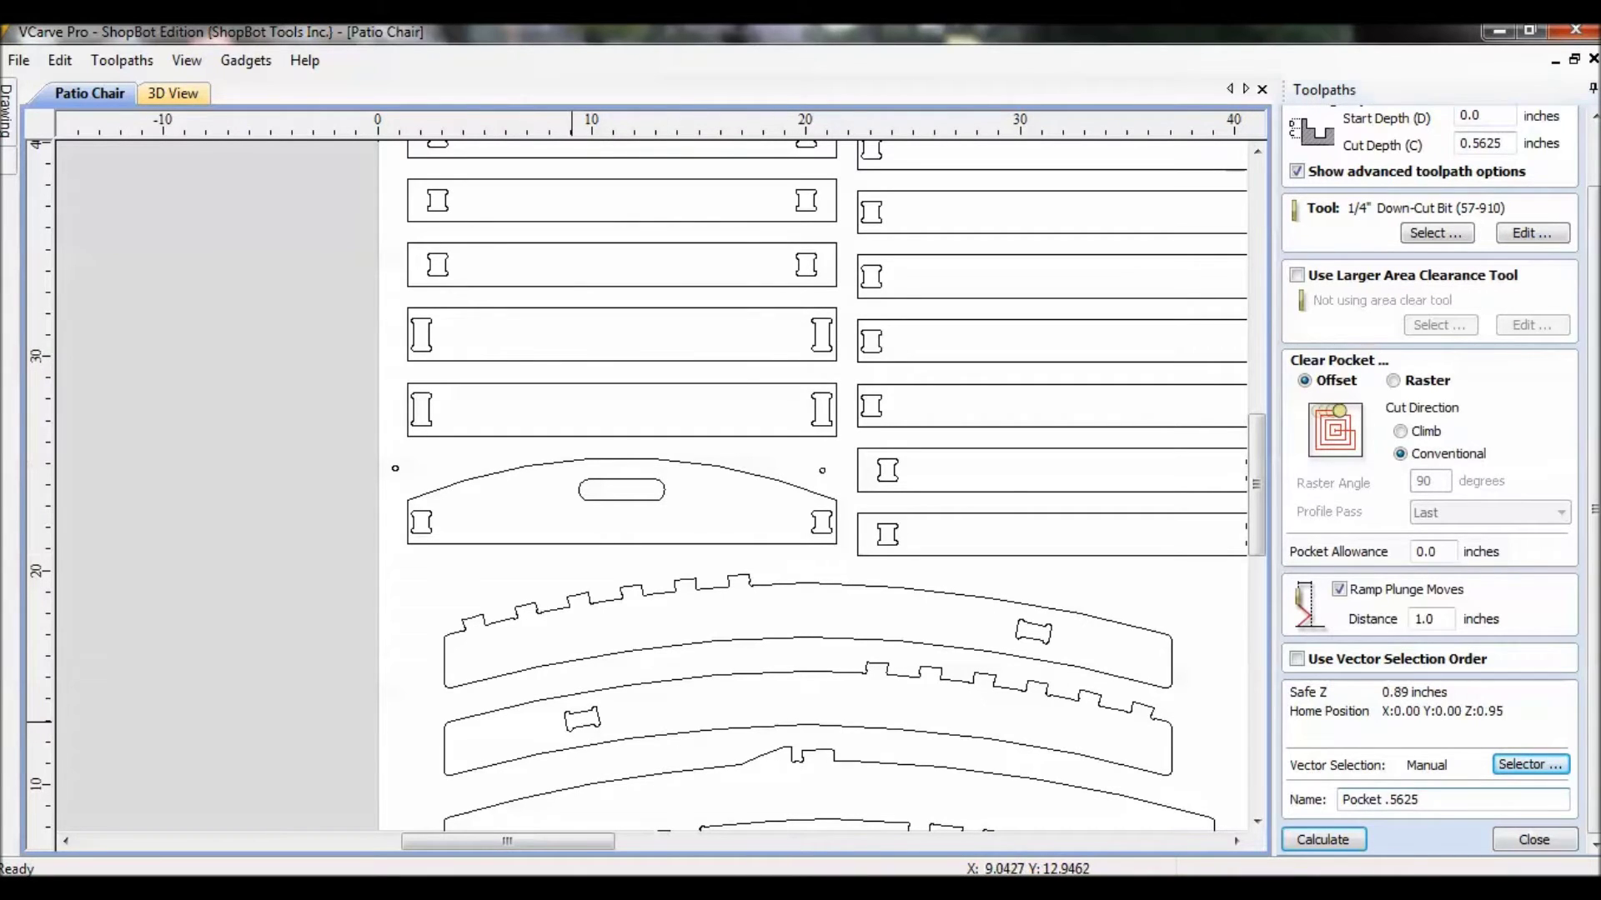
{"action": "left_click", "coordinate": [570, 727]}
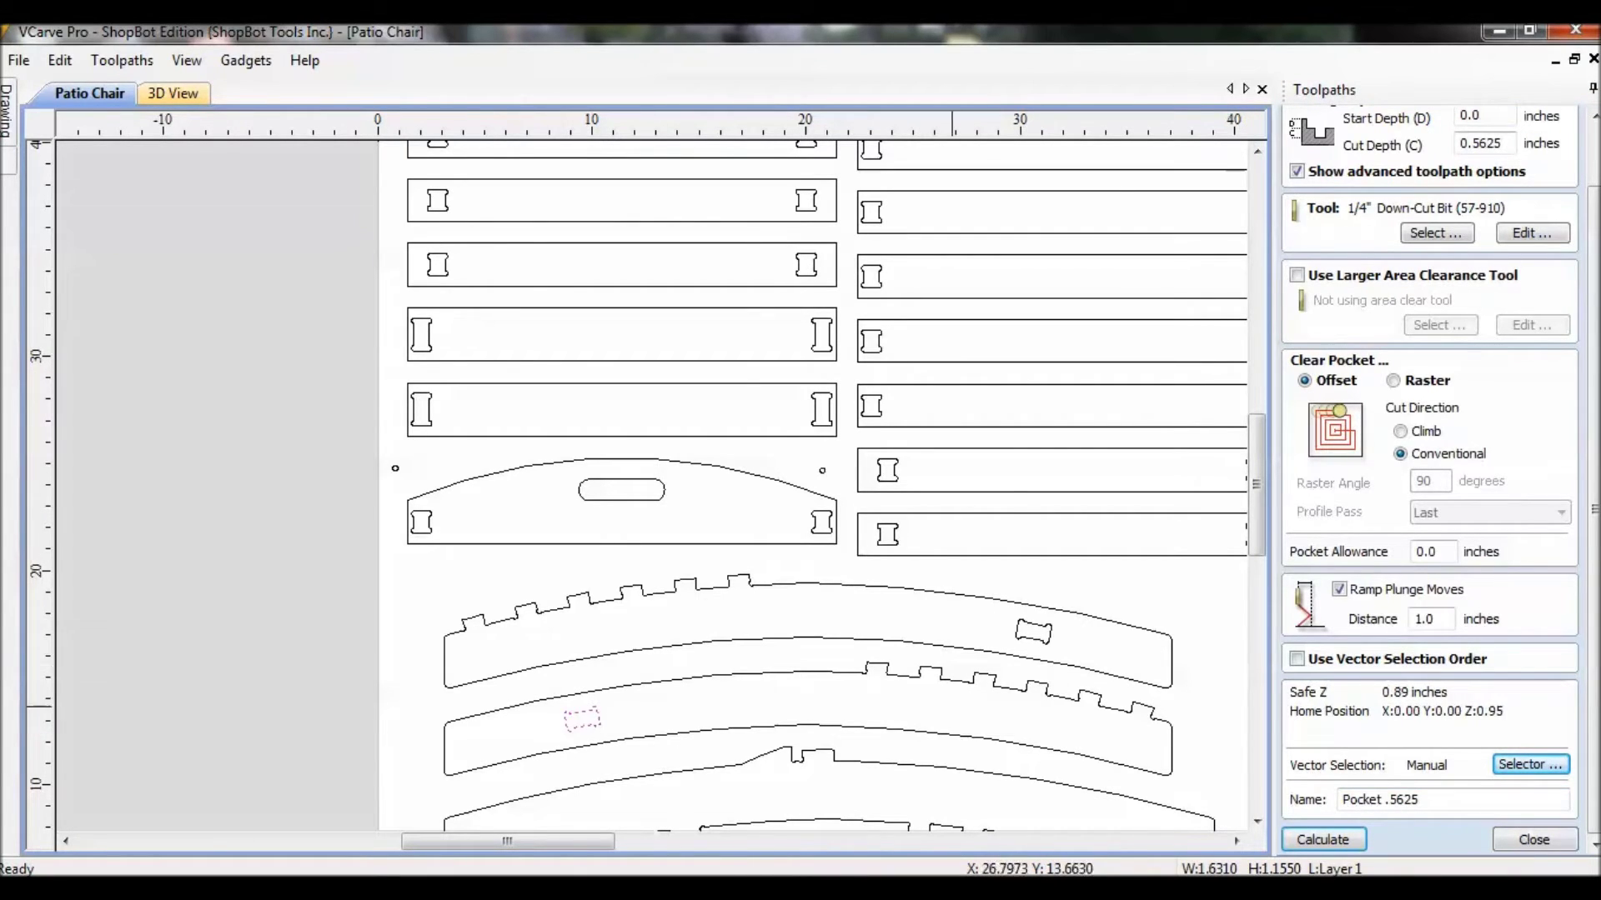
{"action": "left_click", "coordinate": [1044, 632], "text": "shift"}
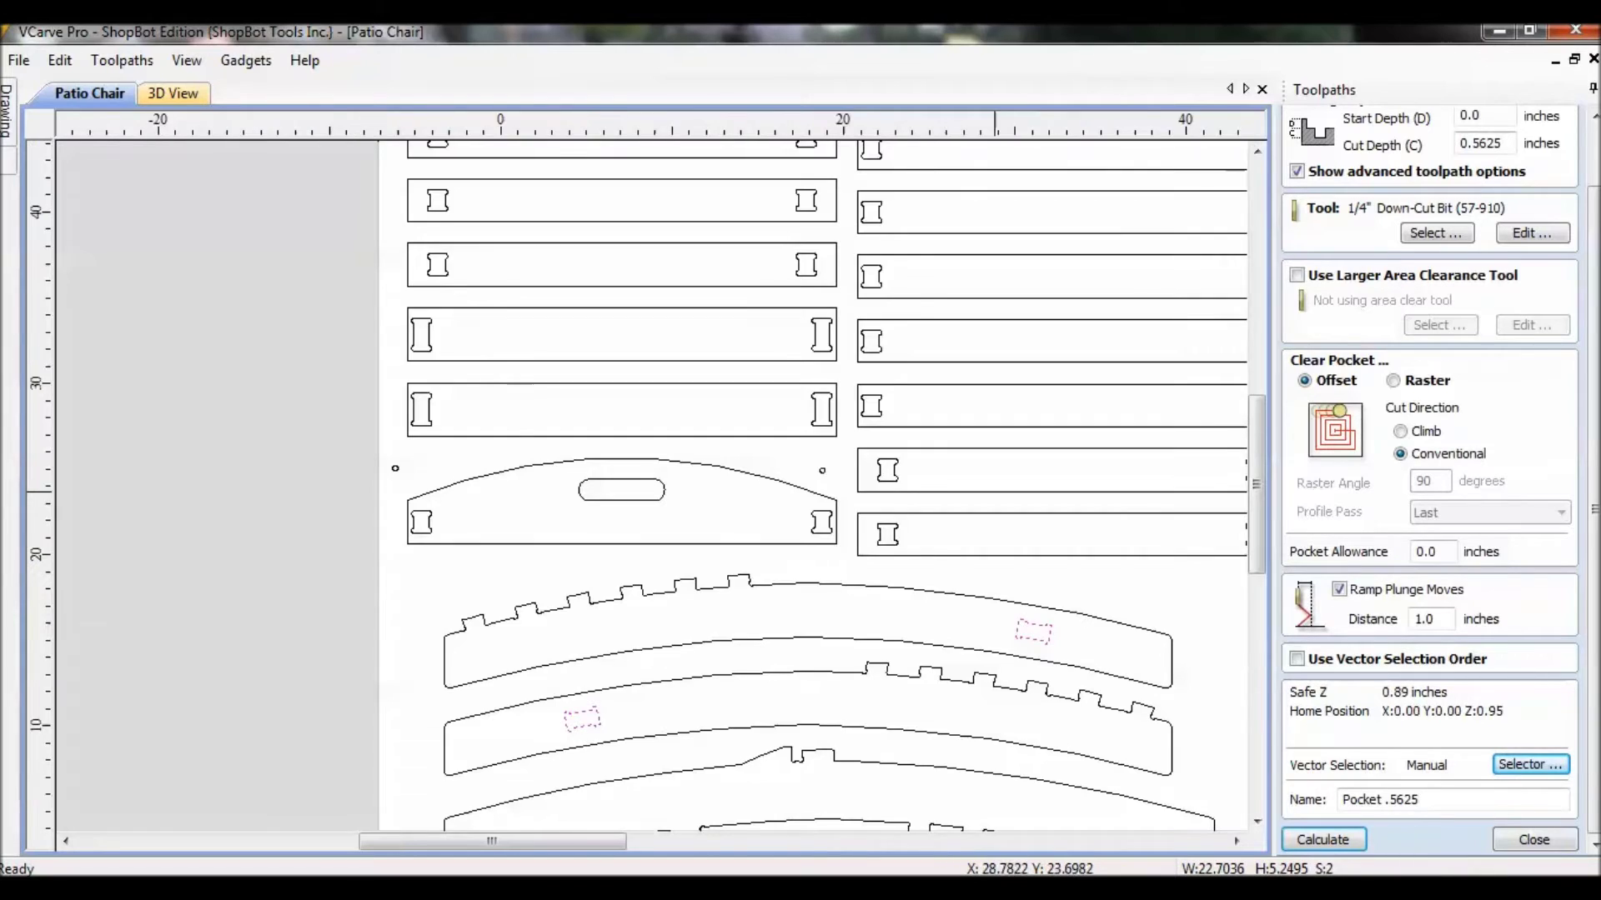
{"action": "scroll", "coordinate": [1020, 602], "scroll_direction": "down", "scroll_amount": 2}
{"action": "left_click_drag", "start_coordinate": [593, 203], "coordinate": [665, 460], "text": "shift"}
{"action": "left_click_drag", "start_coordinate": [843, 190], "coordinate": [932, 459], "text": "shift"}
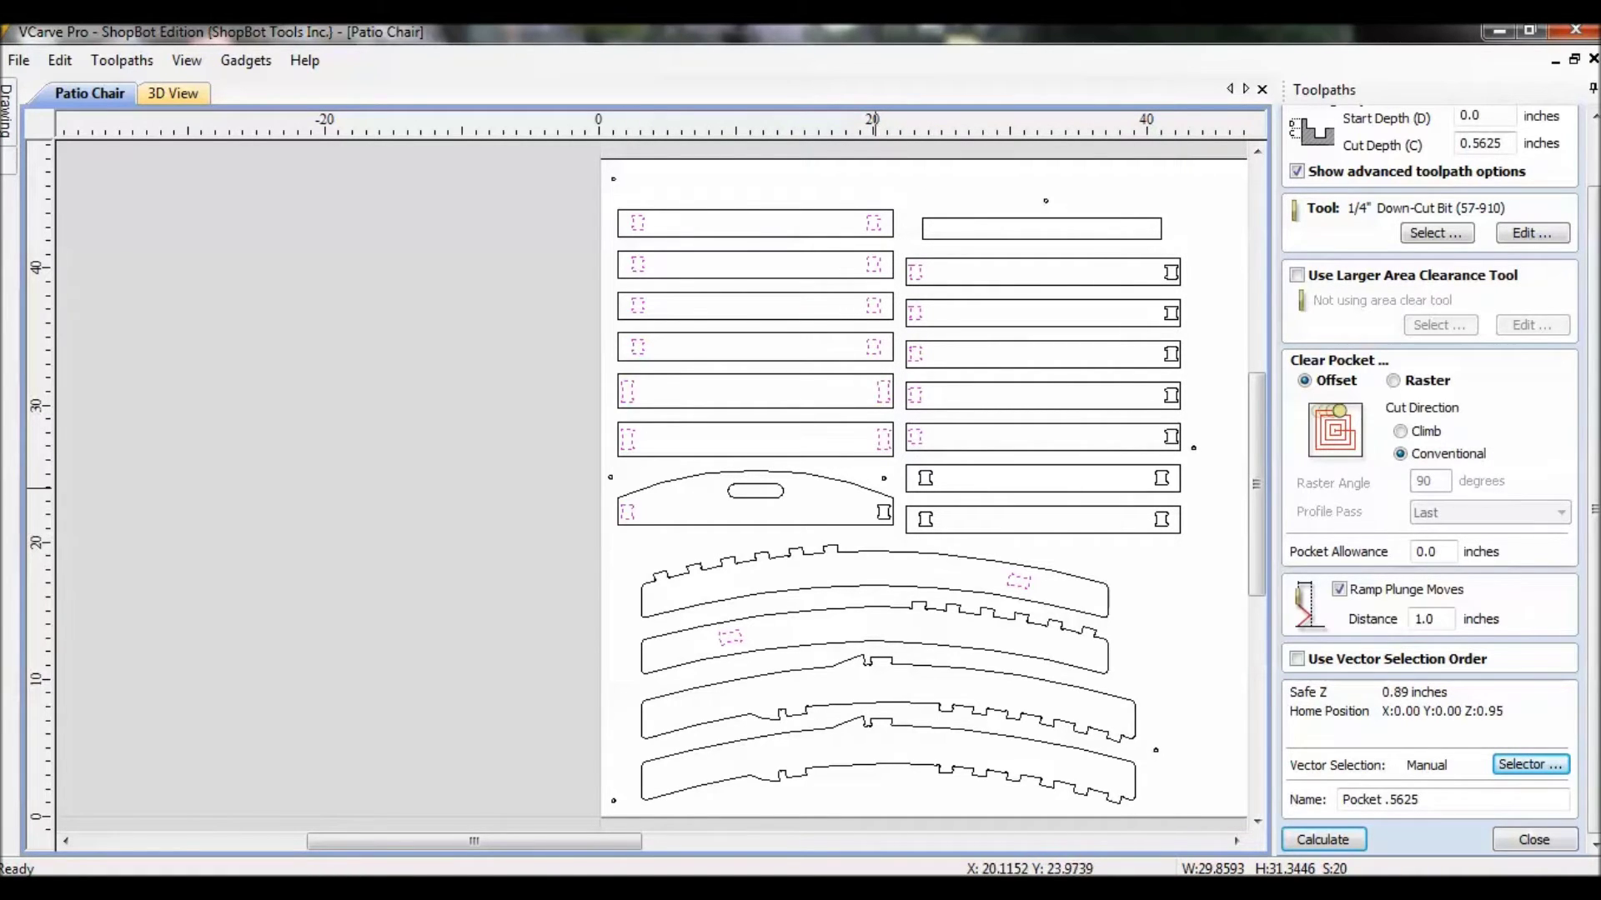
Add the remaining sockets to the selection, leaving out the slat outlines, and calculate the pocket toolpath
{"action": "left_click", "coordinate": [883, 511], "text": "shift"}
{"action": "left_click", "coordinate": [926, 518], "text": "shift"}
{"action": "left_click", "coordinate": [925, 478], "text": "shift"}
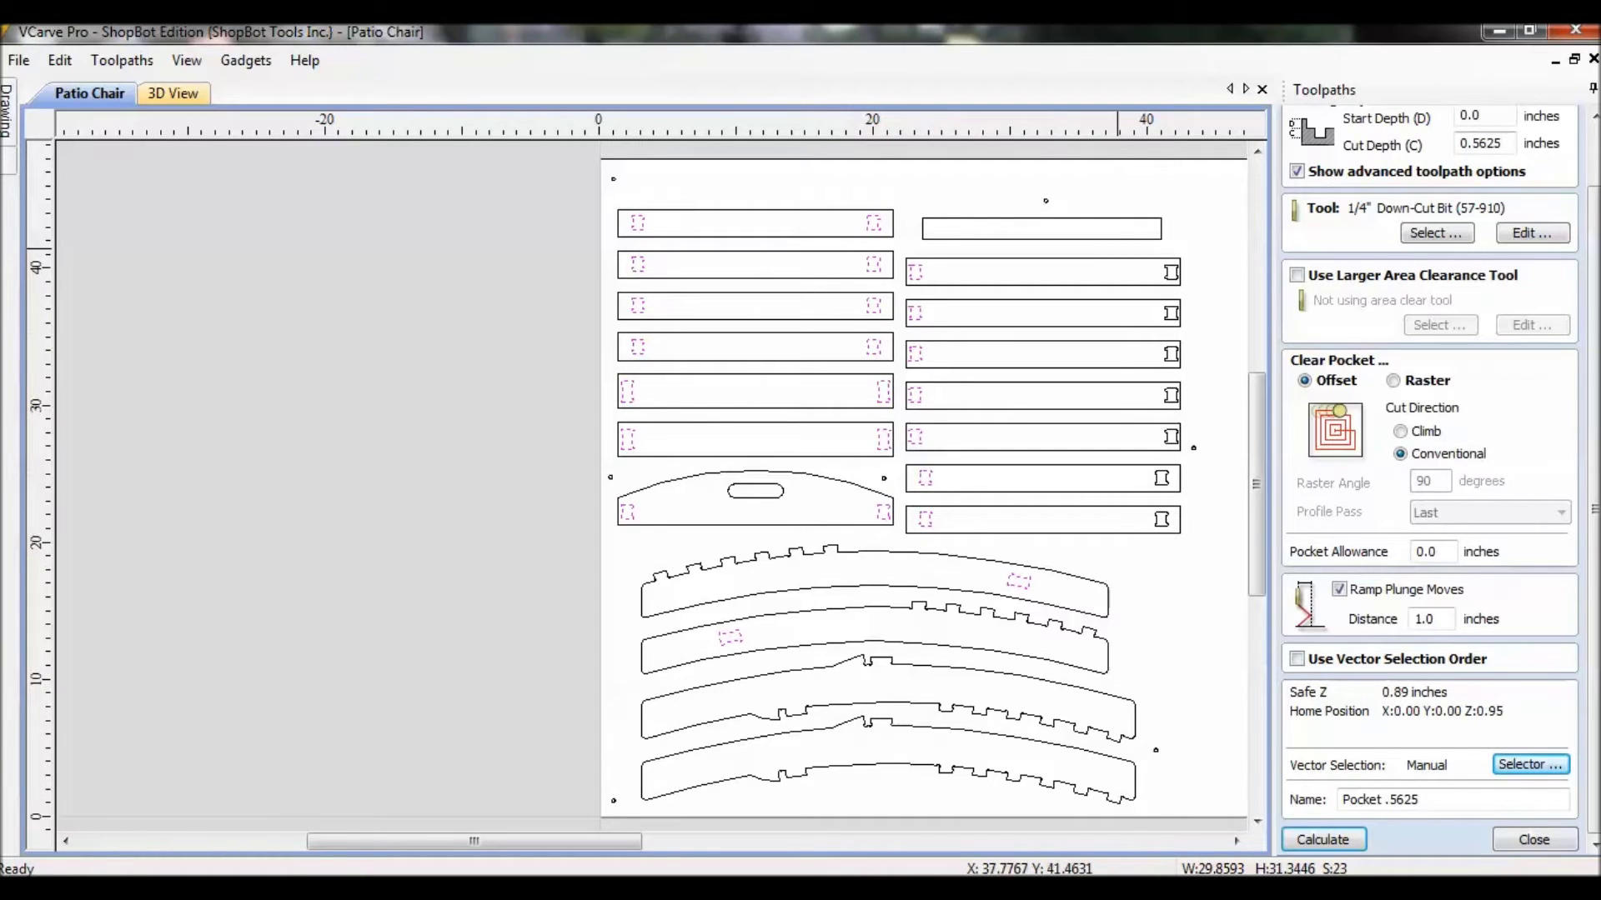
{"action": "left_click_drag", "start_coordinate": [1129, 188], "coordinate": [1185, 611], "text": "shift"}
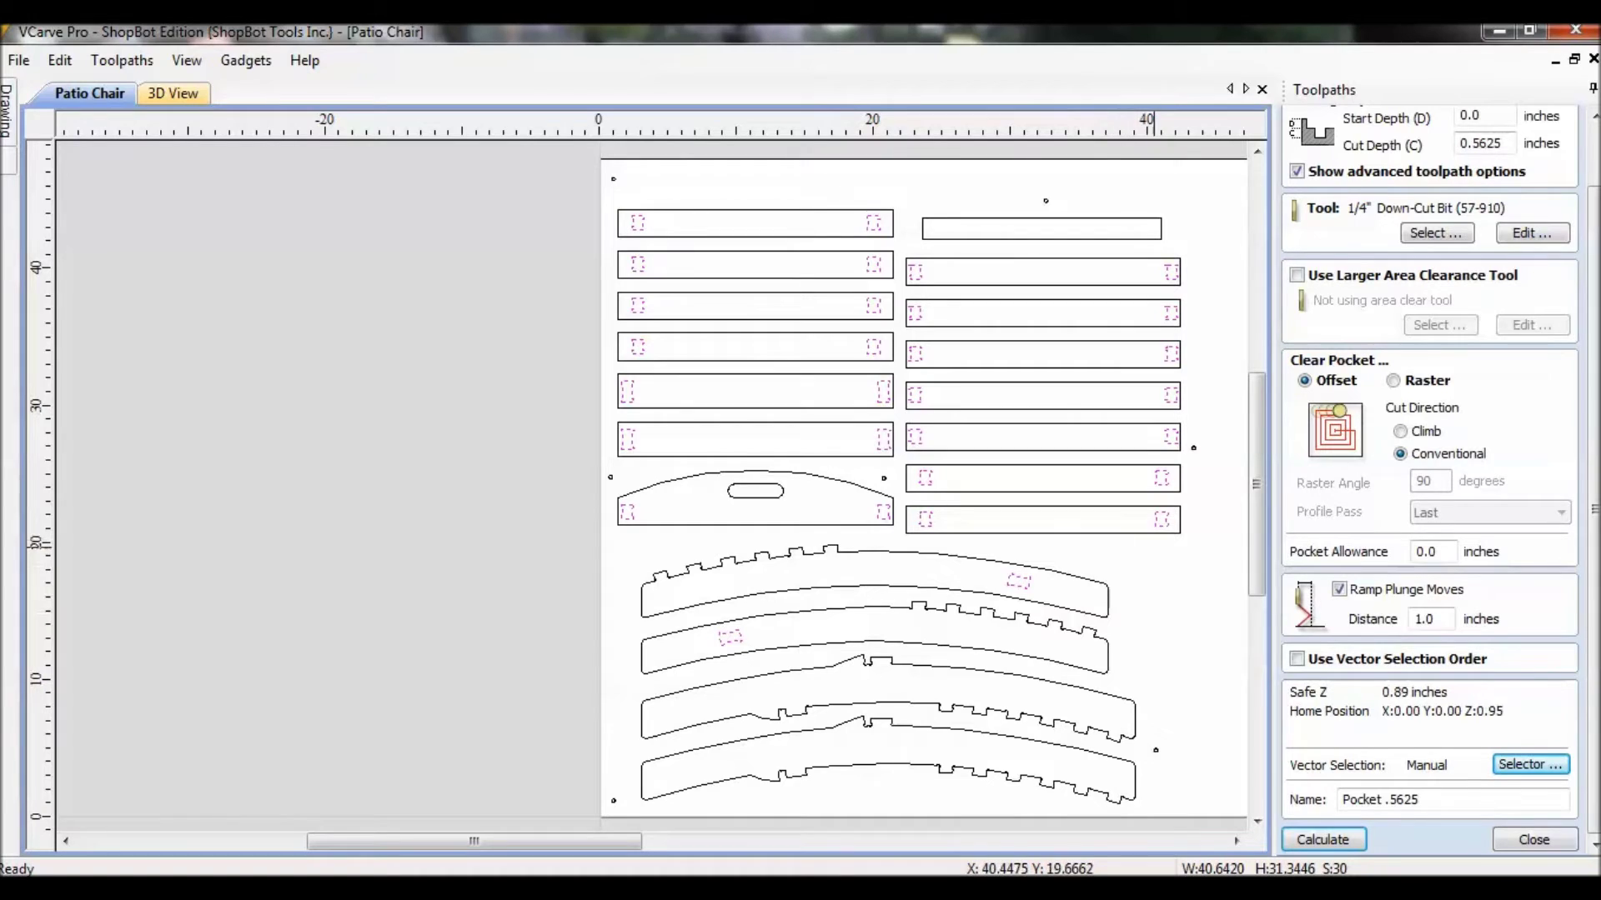
{"action": "left_click", "coordinate": [1083, 533], "text": "shift"}
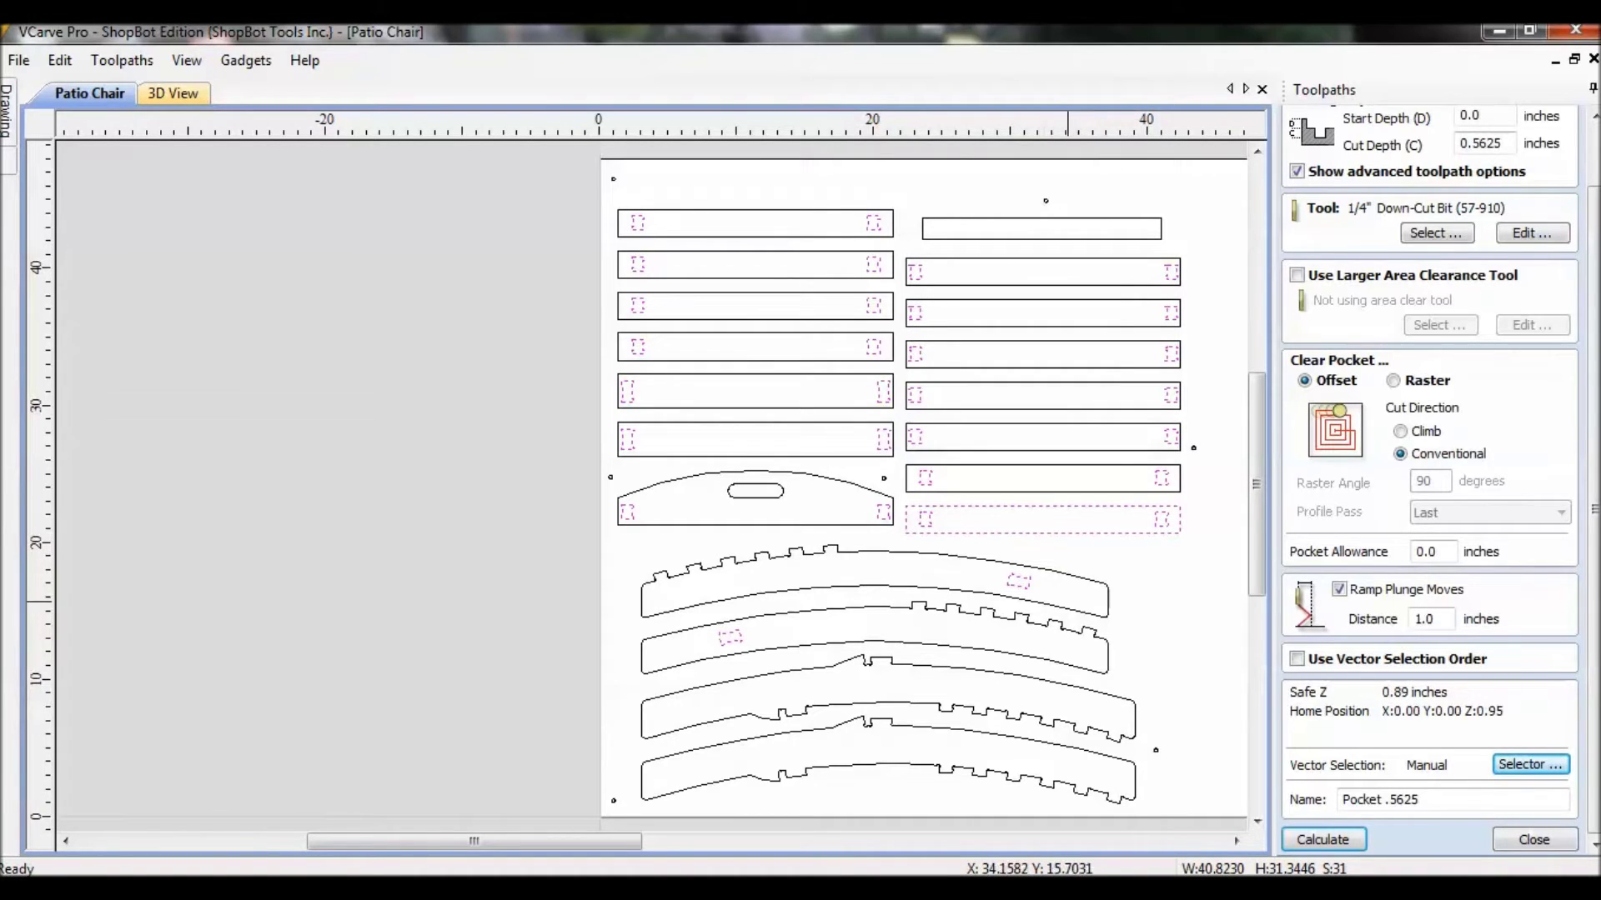
{"action": "left_click", "coordinate": [1084, 534], "text": "shift"}
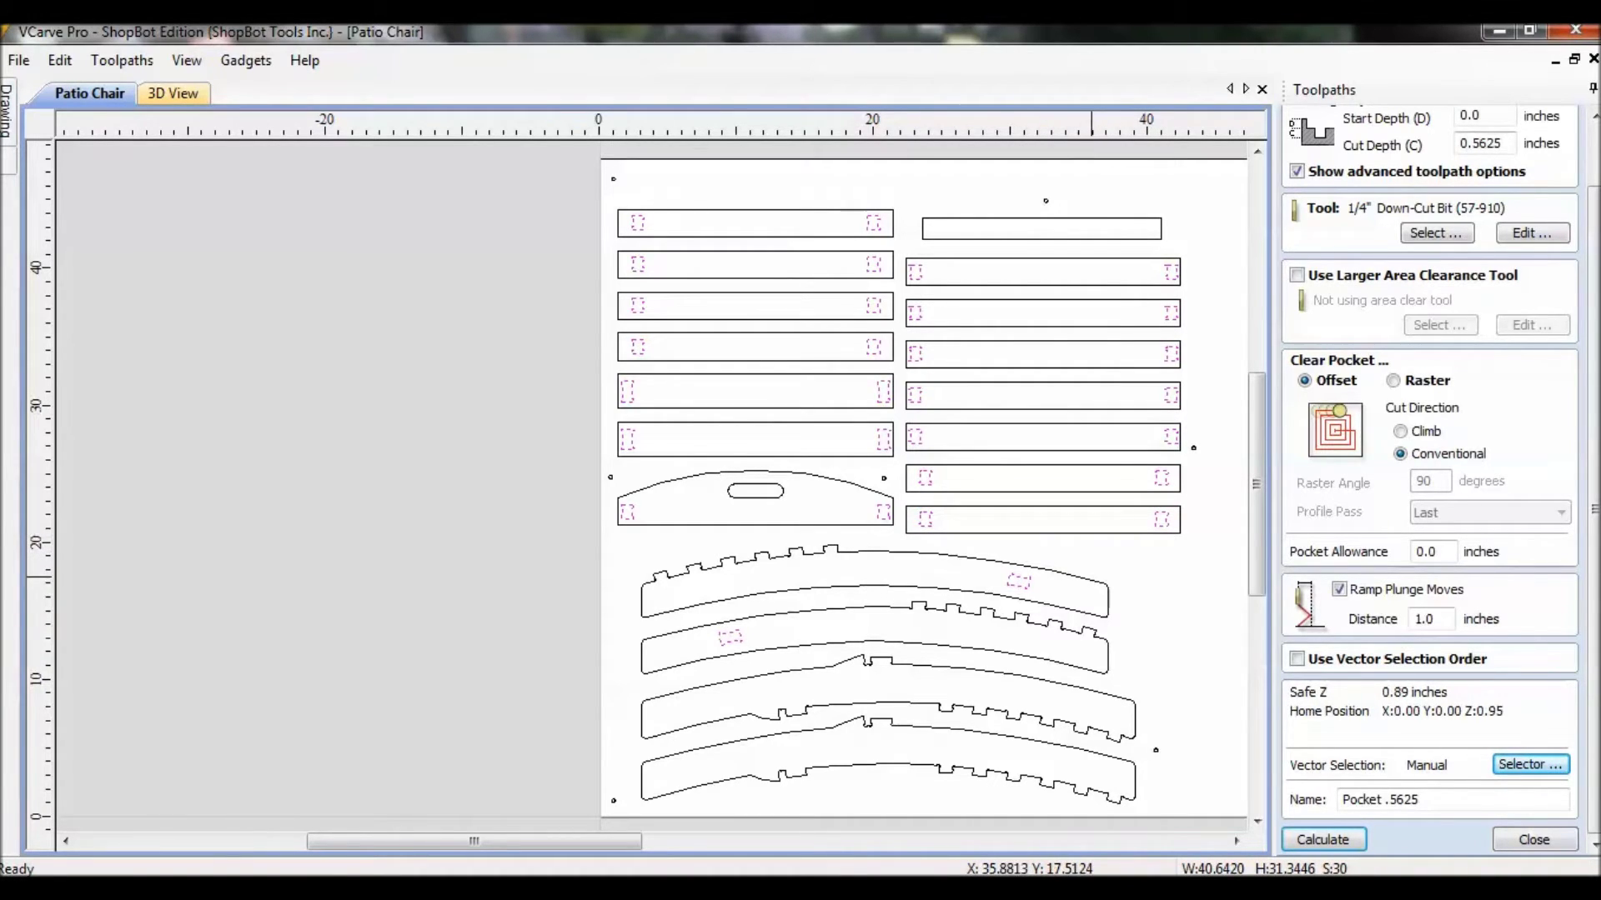
{"action": "left_click", "coordinate": [1323, 840]}
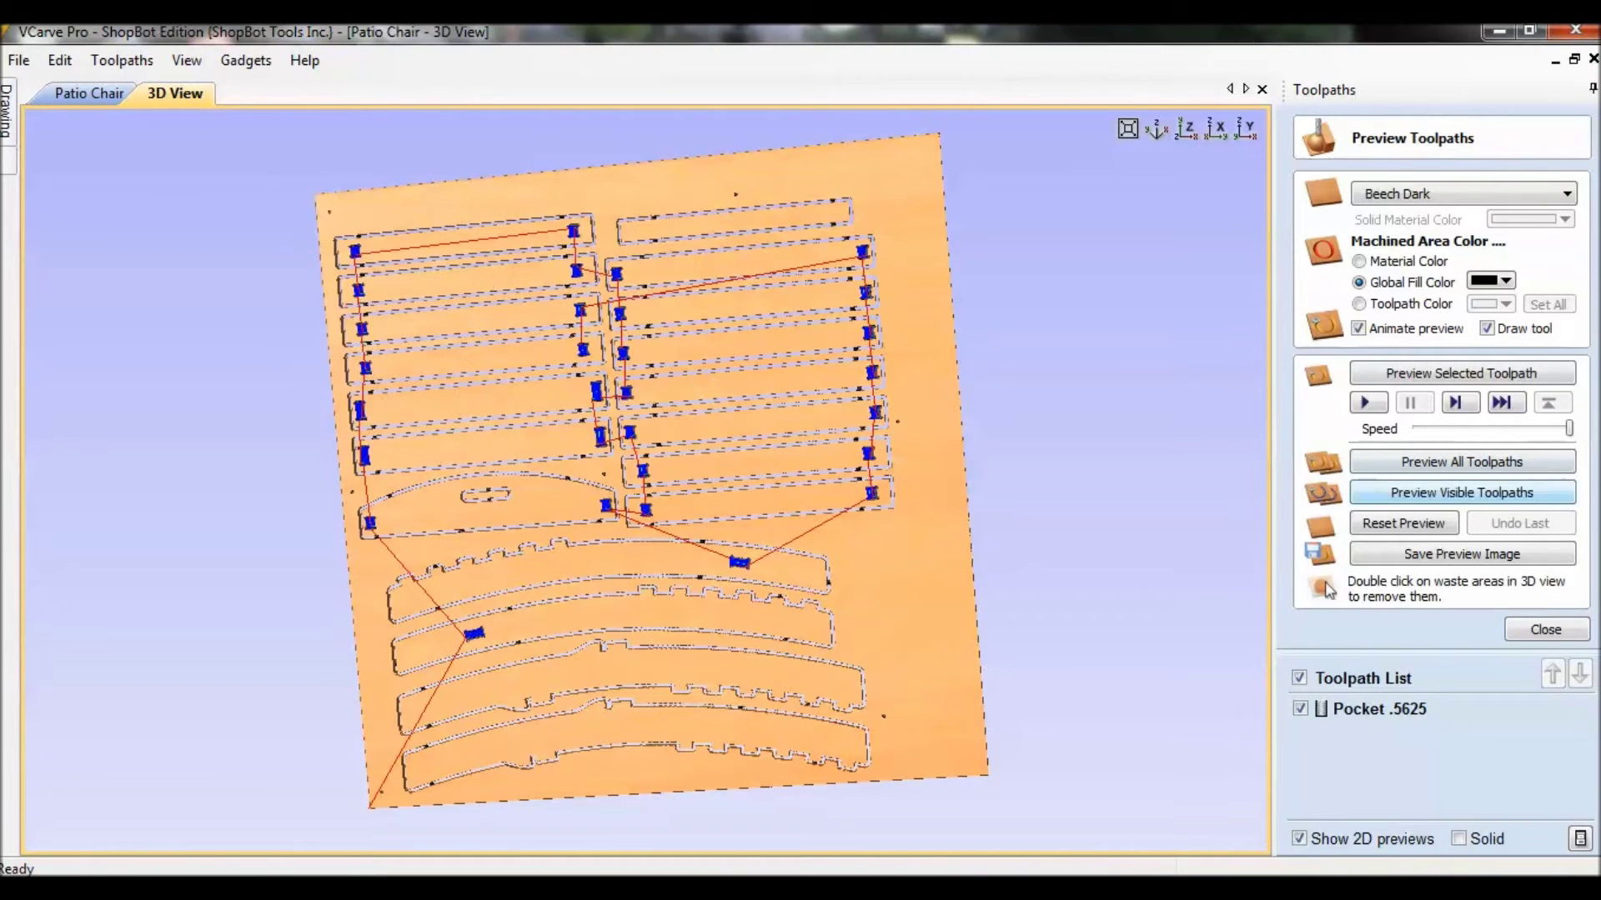
Reset the 3D preview, simulate the Pocket .5625 toolpath, inspect the machined sockets, and close the preview
{"action": "left_click", "coordinate": [1404, 524]}
{"action": "left_click_drag", "start_coordinate": [519, 467], "coordinate": [698, 336]}
{"action": "left_click", "coordinate": [1462, 492]}
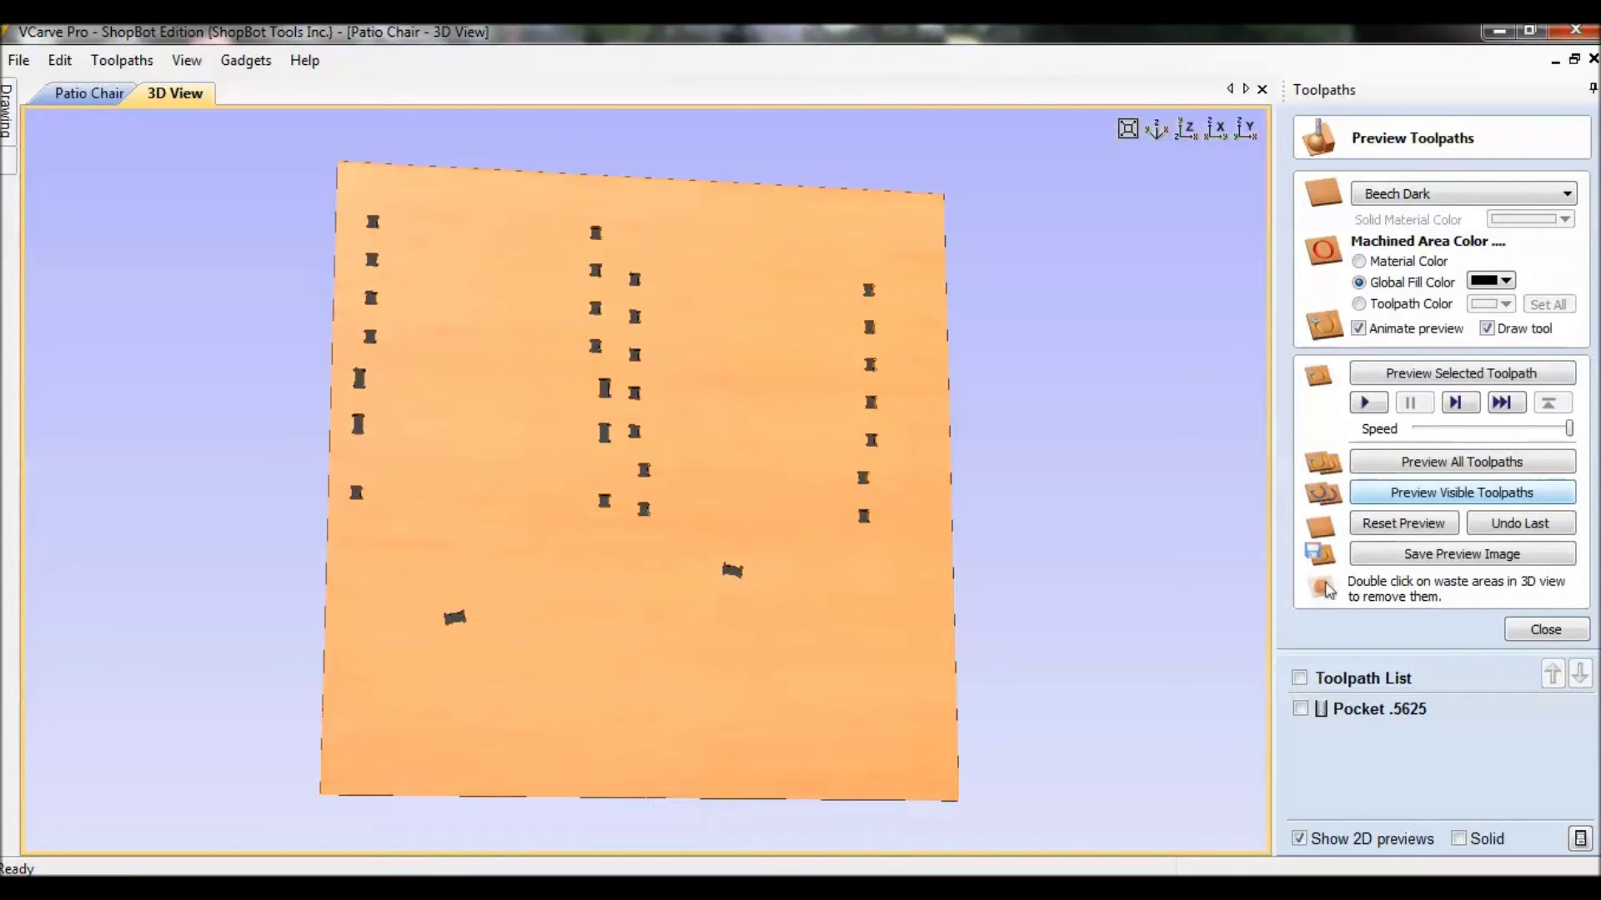
{"action": "scroll", "coordinate": [650, 433], "scroll_direction": "up", "scroll_amount": 3}
{"action": "scroll", "coordinate": [642, 458], "scroll_direction": "up", "scroll_amount": 5}
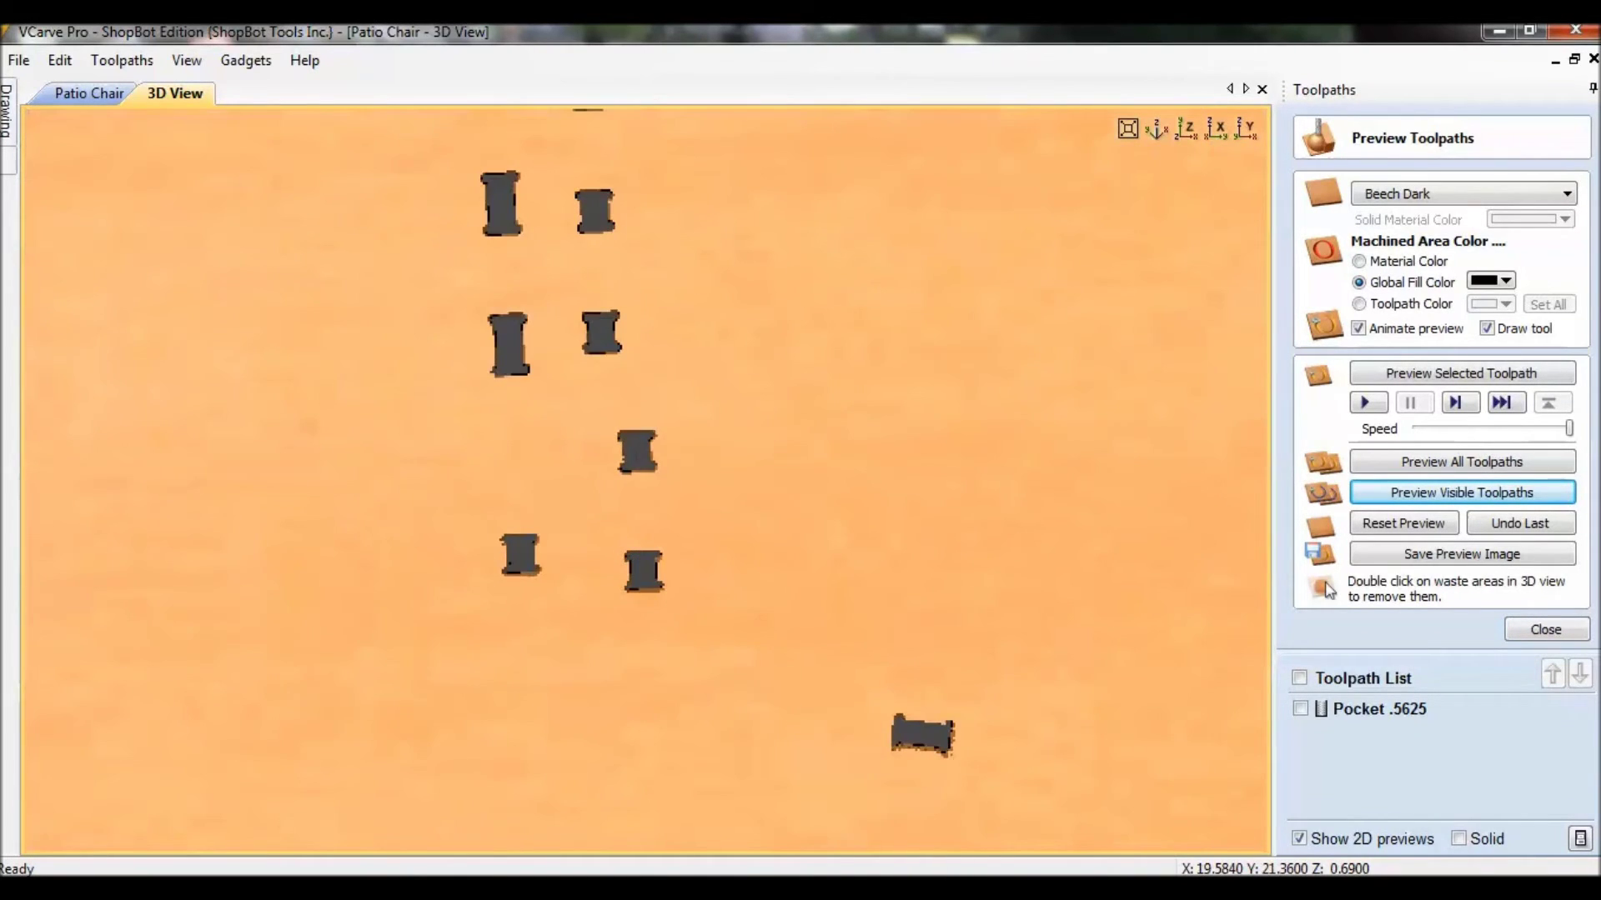
{"action": "scroll", "coordinate": [646, 479], "scroll_direction": "down", "scroll_amount": 5}
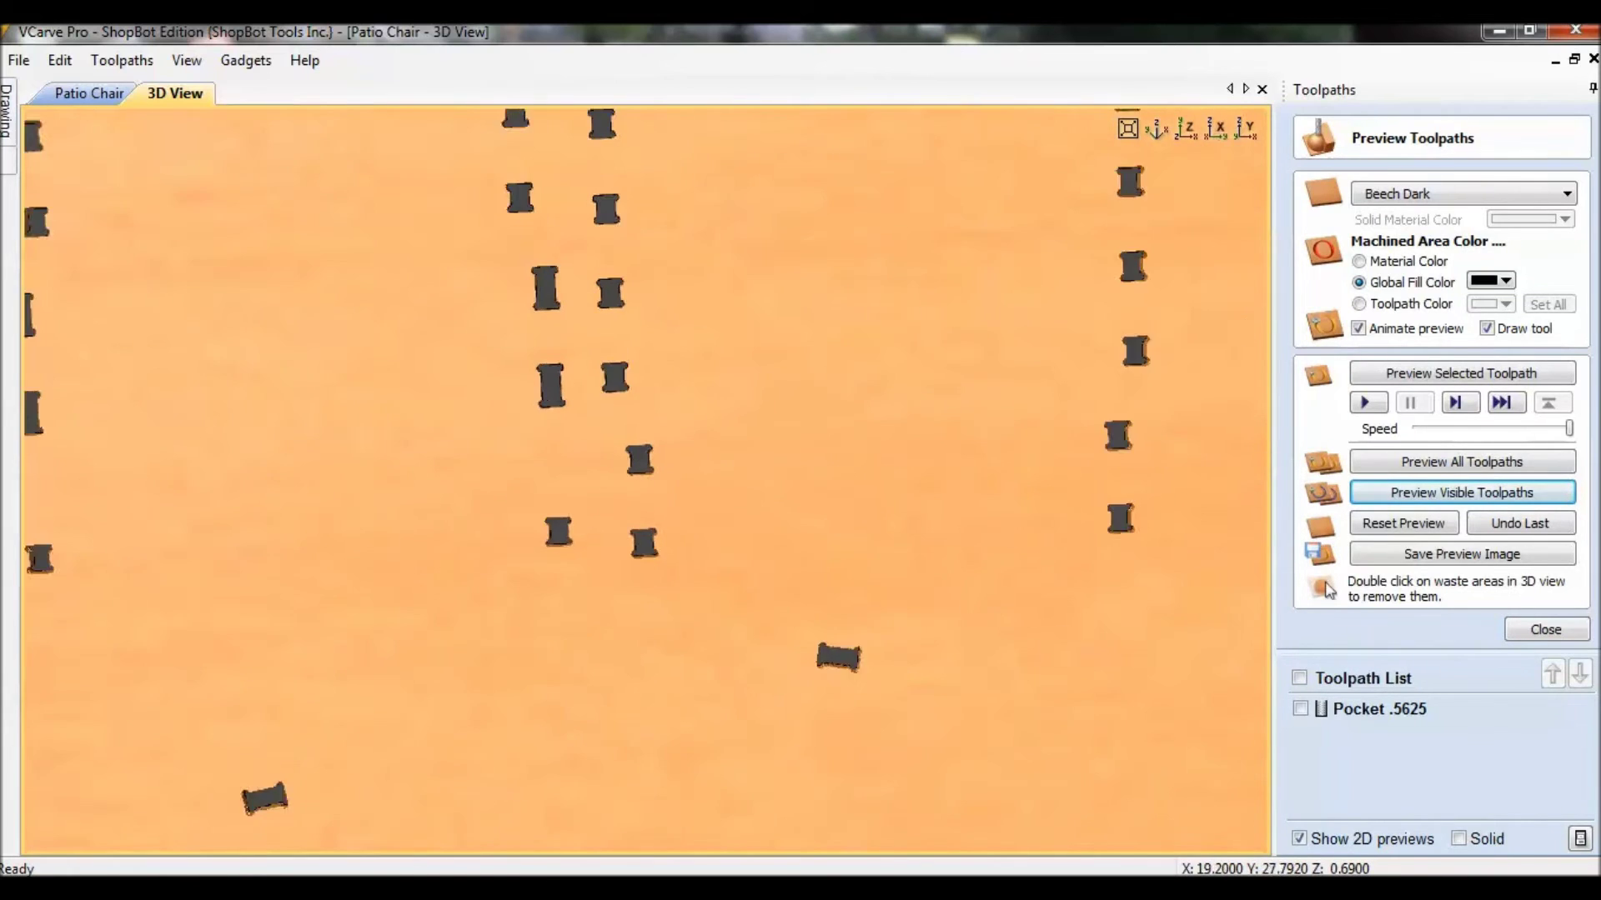
{"action": "middle_click_drag", "start_coordinate": [433, 329], "coordinate": [465, 502]}
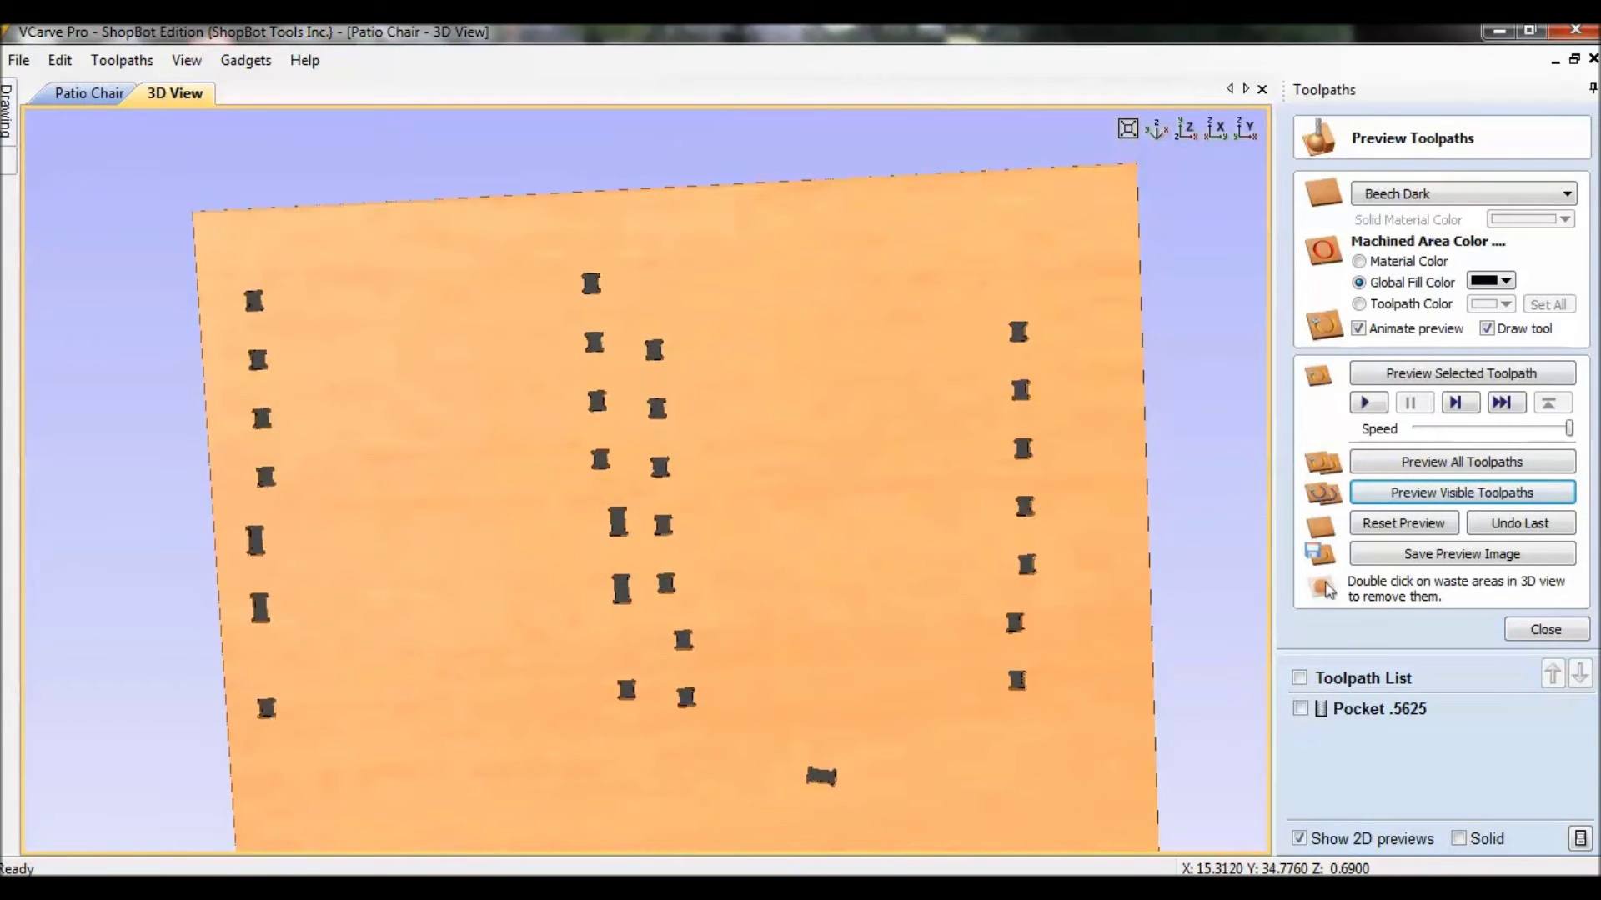
{"action": "middle_click_drag", "start_coordinate": [630, 706], "coordinate": [566, 471]}
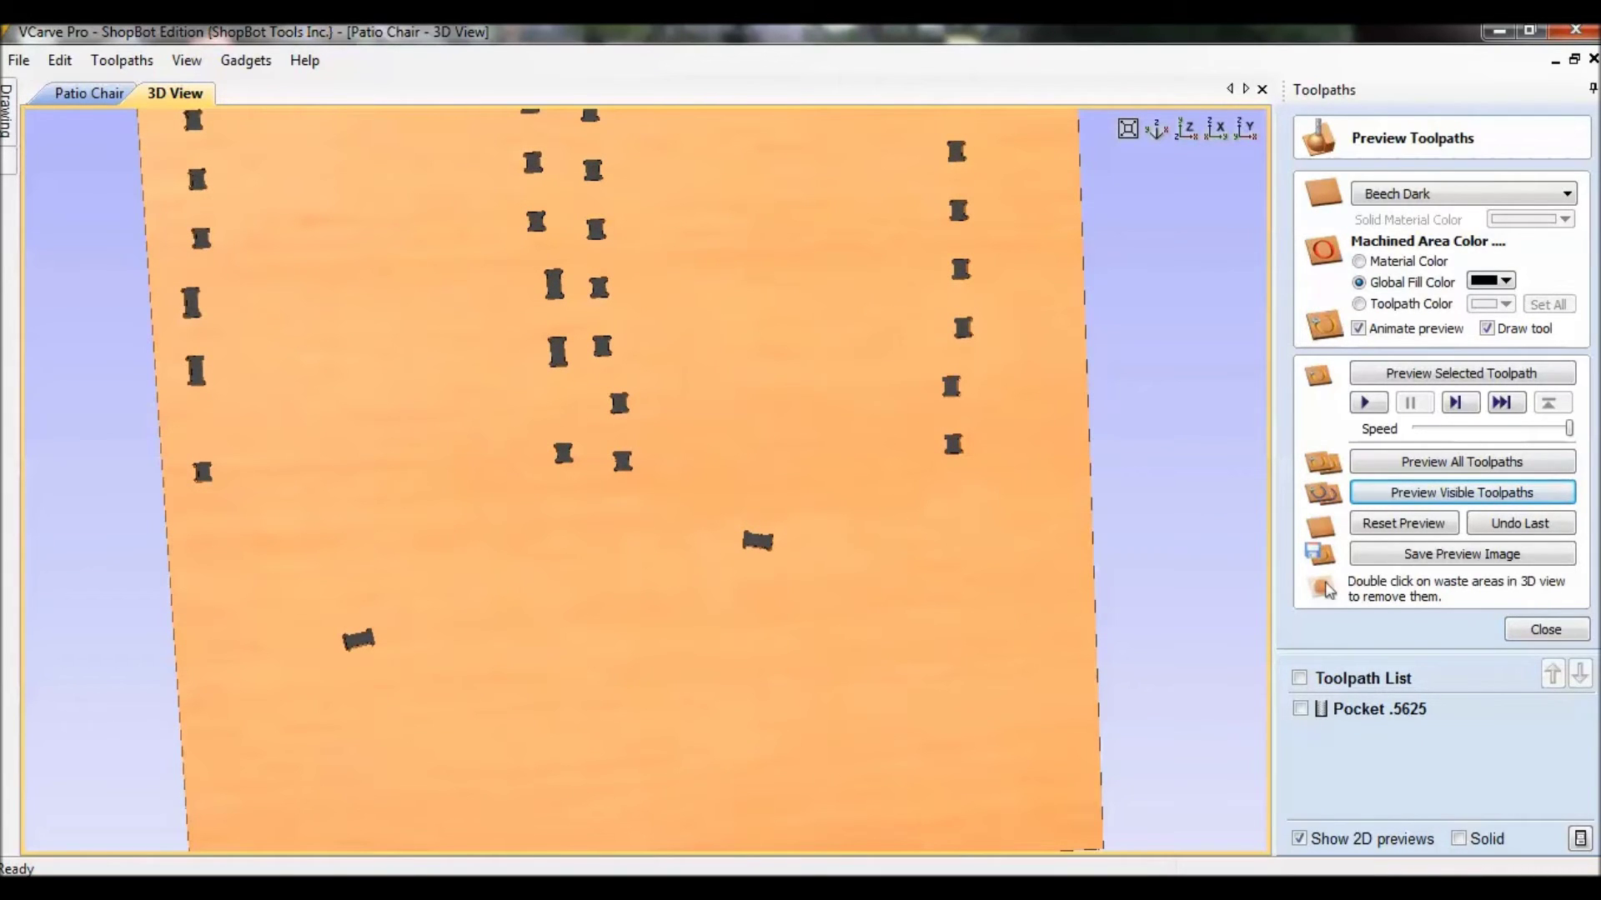
{"action": "left_click", "coordinate": [1545, 630]}
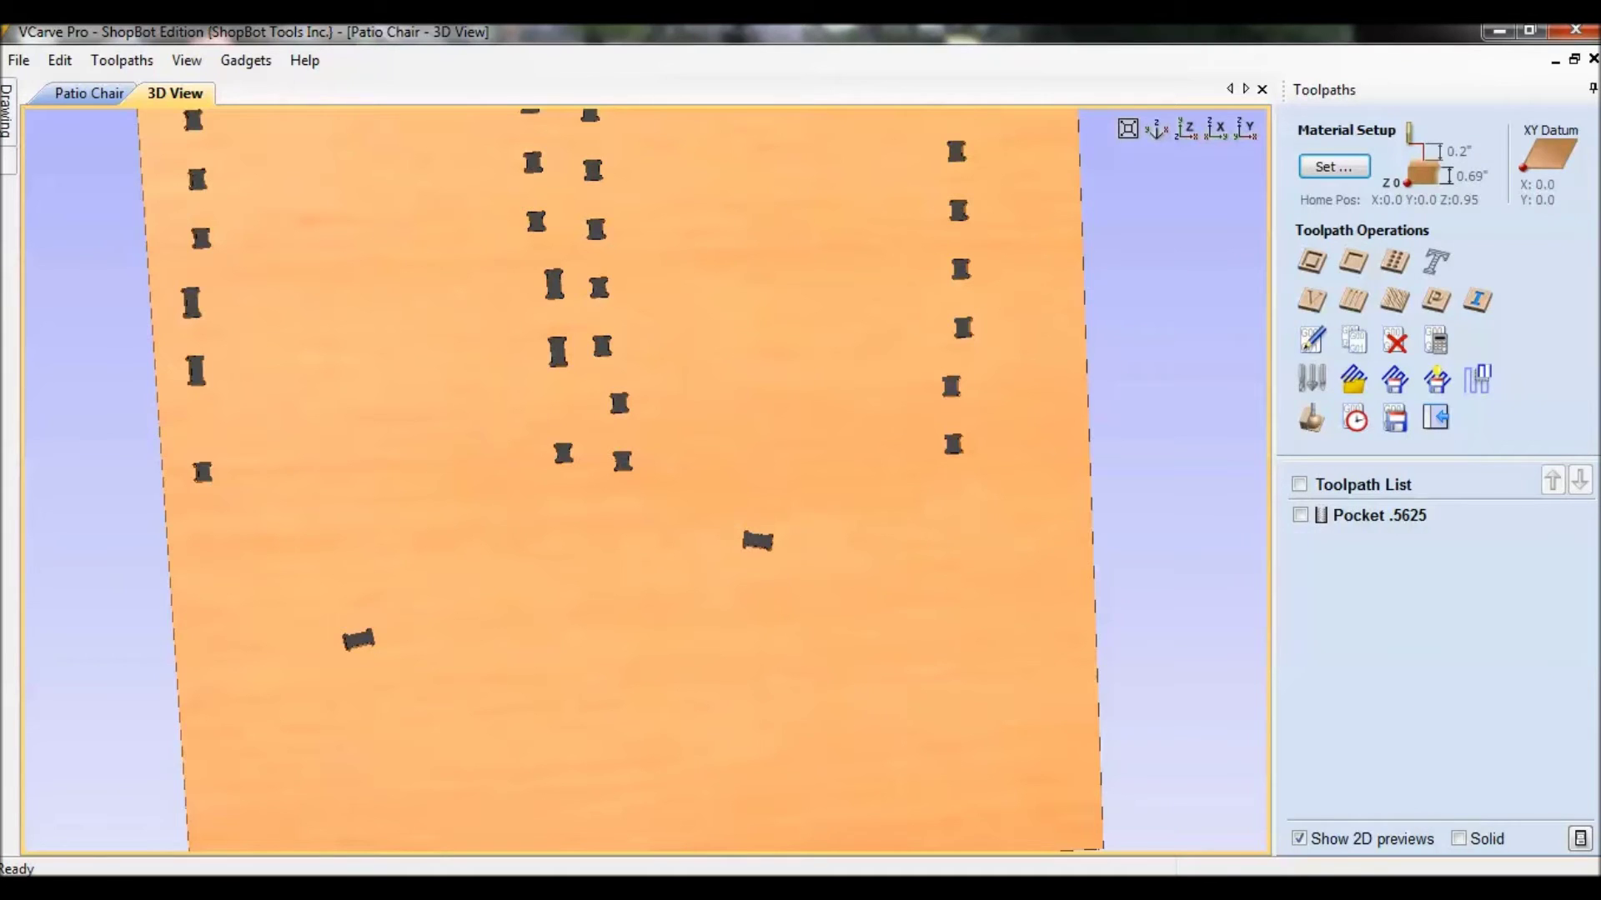
{"action": "scroll", "coordinate": [646, 500], "scroll_direction": "down", "scroll_amount": 3}
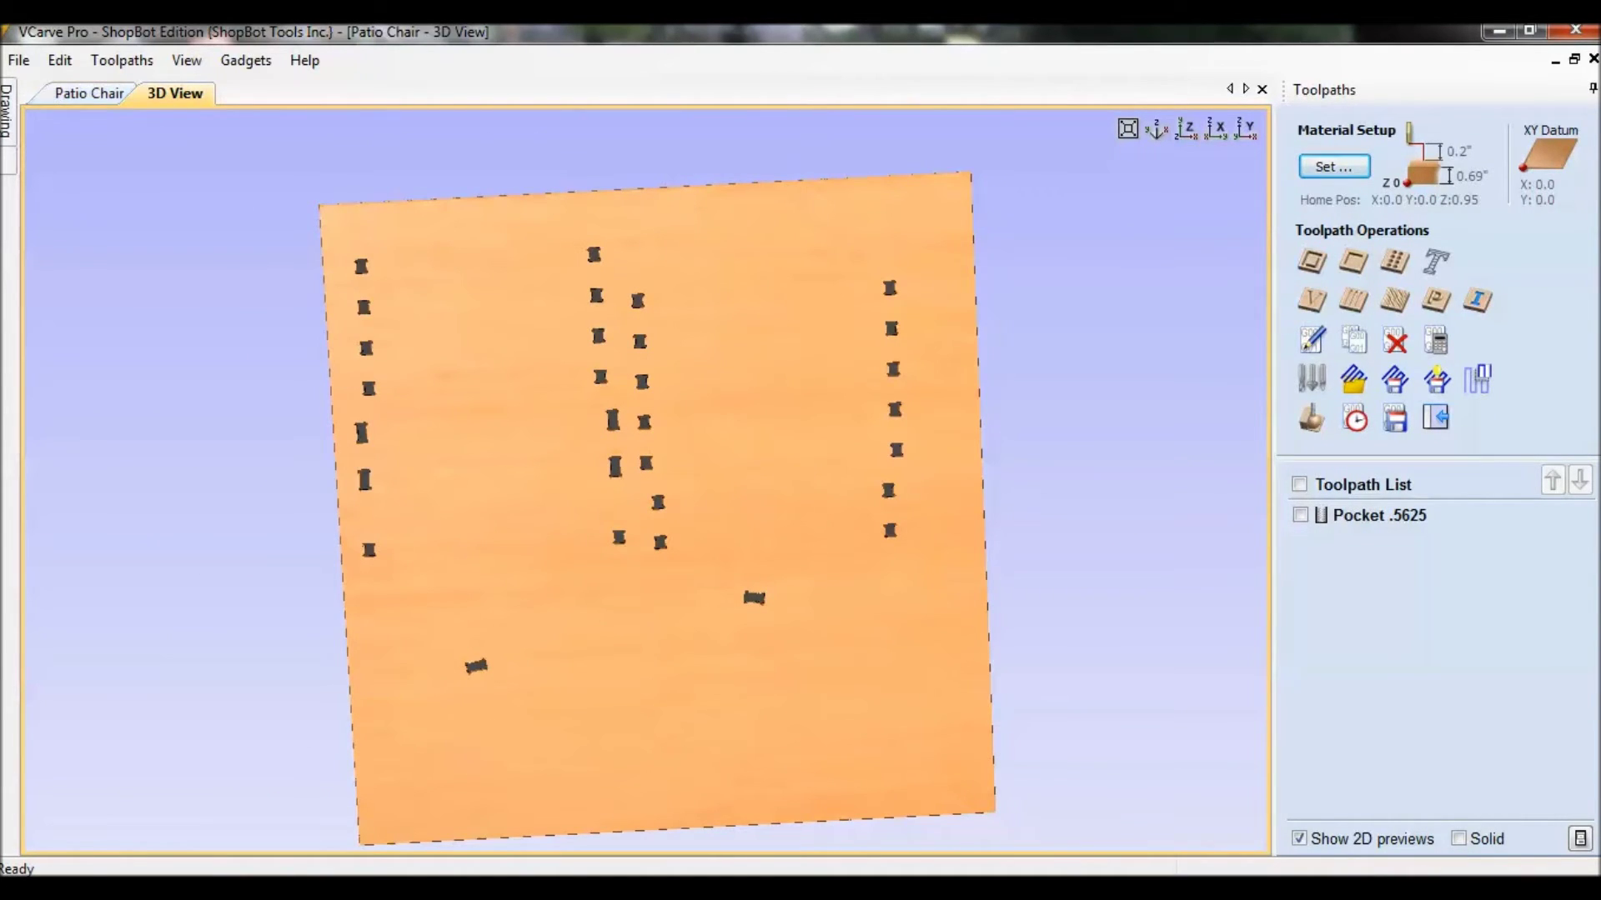
Return to the 2D drawing, start a 2D Profile toolpath, and clear the socket selection
{"action": "key", "text": "F2"}
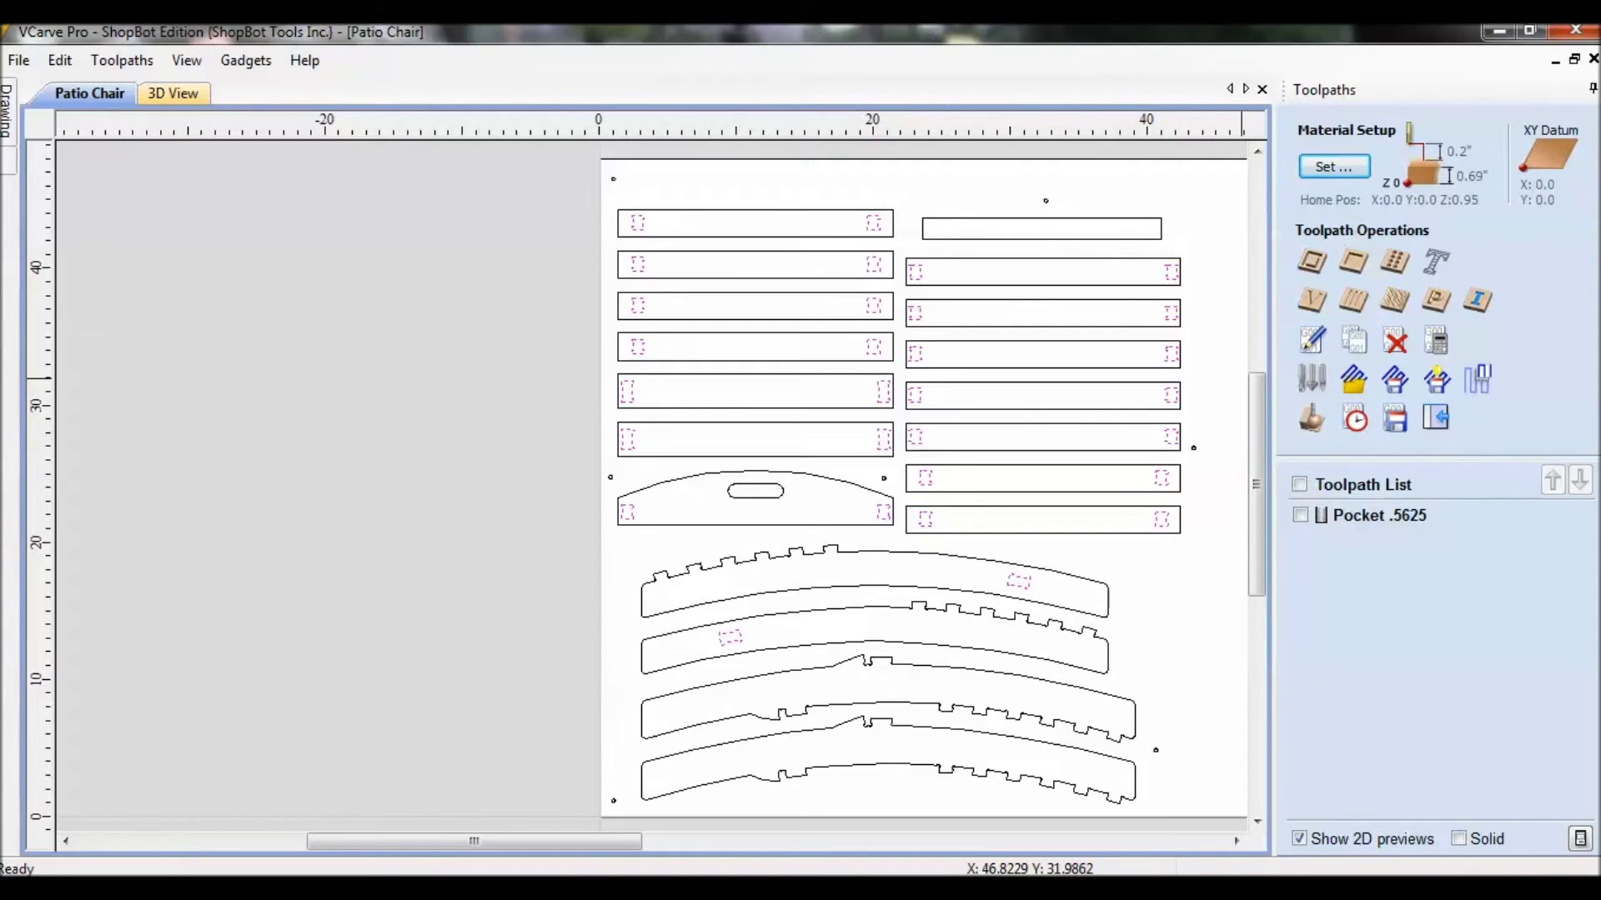
{"action": "left_click", "coordinate": [1311, 261]}
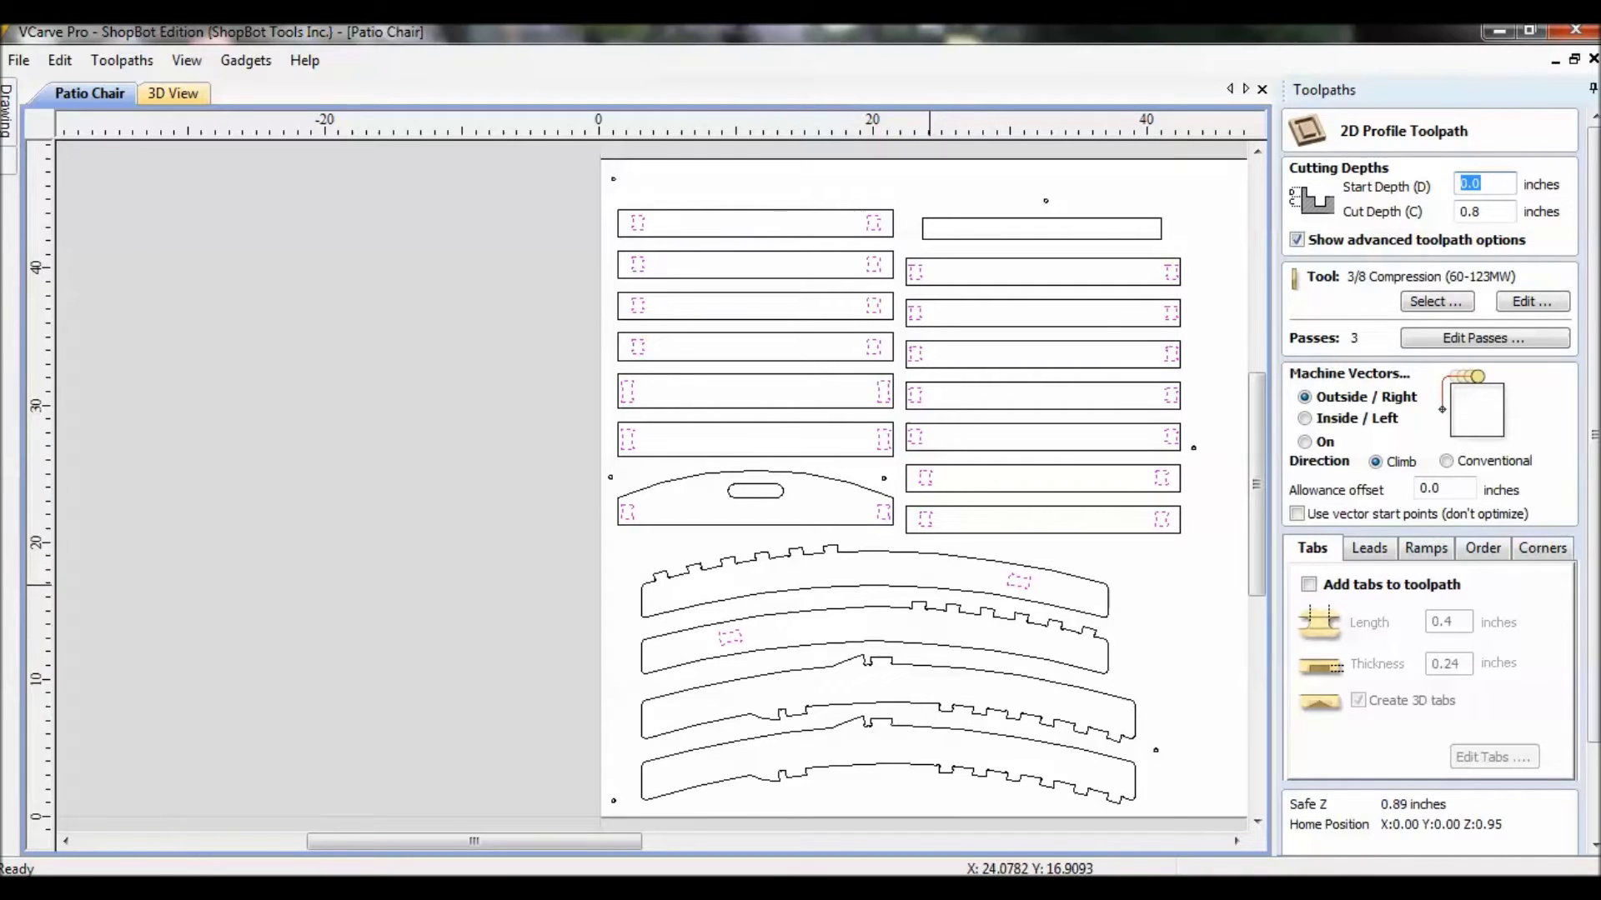
{"action": "left_click", "coordinate": [441, 335]}
{"action": "left_click", "coordinate": [440, 335]}
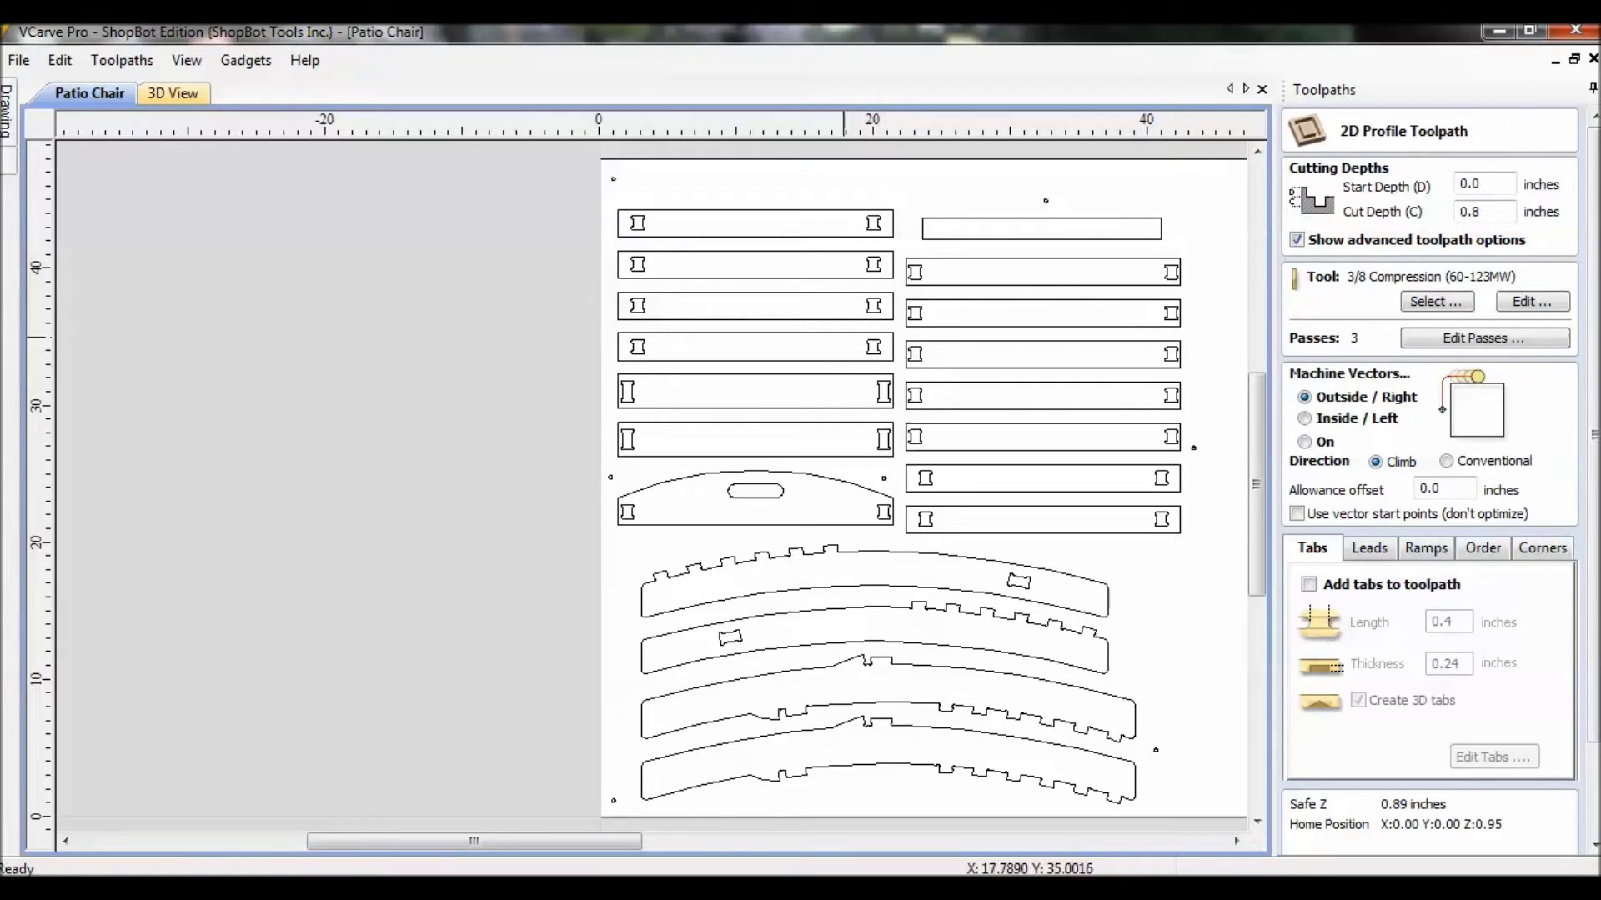
{"action": "key", "text": "F6"}
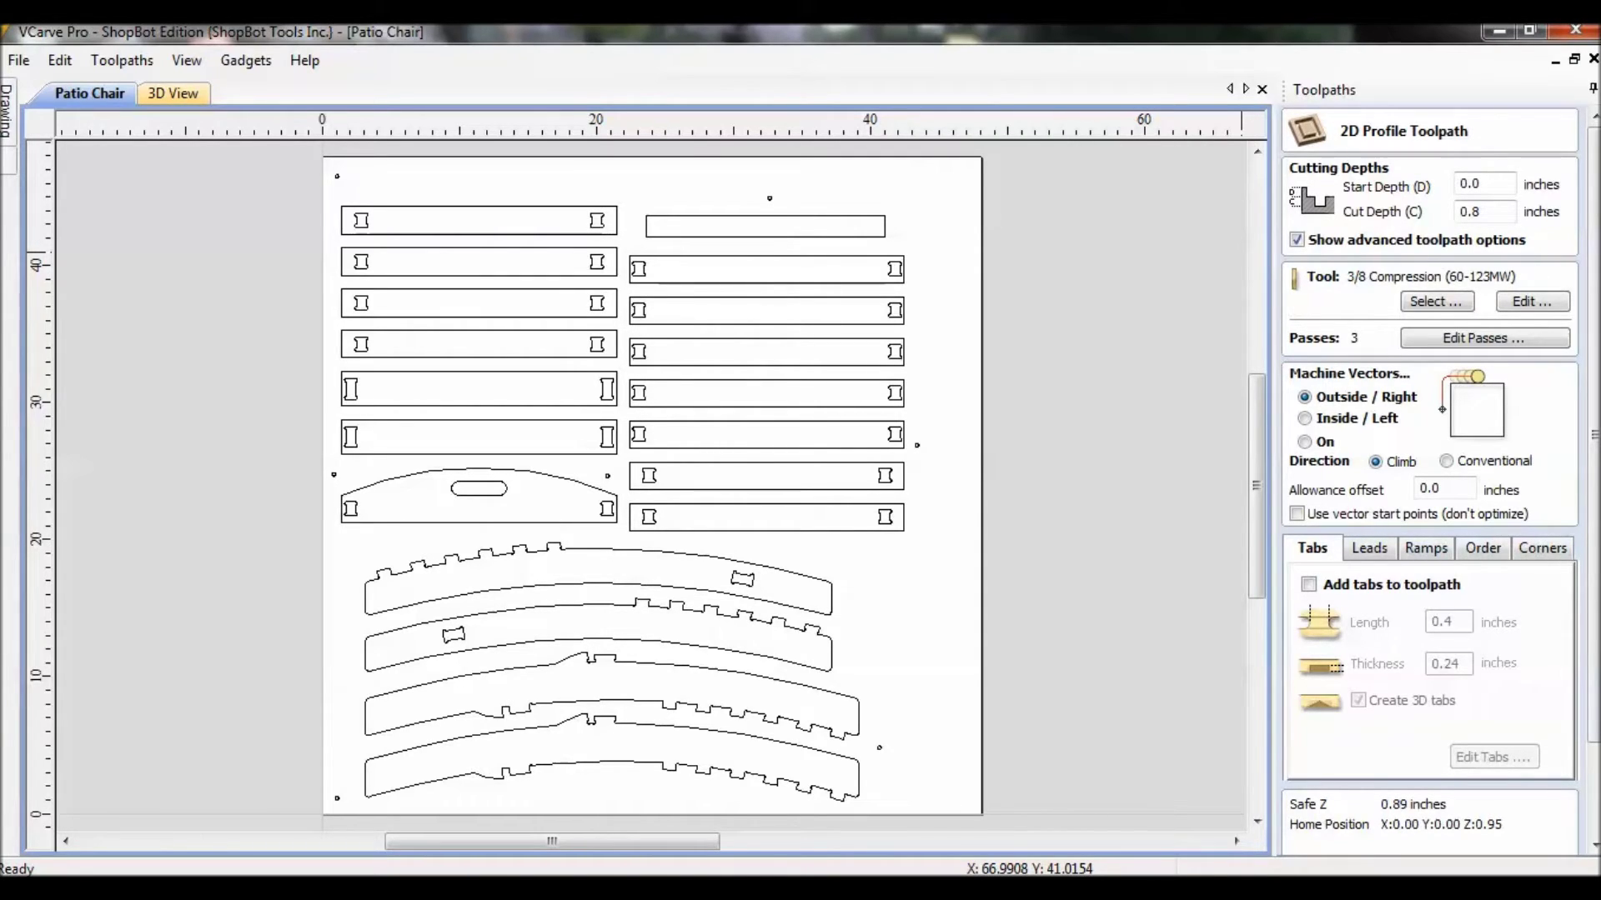
Look at the EssentialCuts photo in Windows Photo Viewer and return to the patio chair in VCarve Pro
{"action": "key", "text": "alt+Tab"}
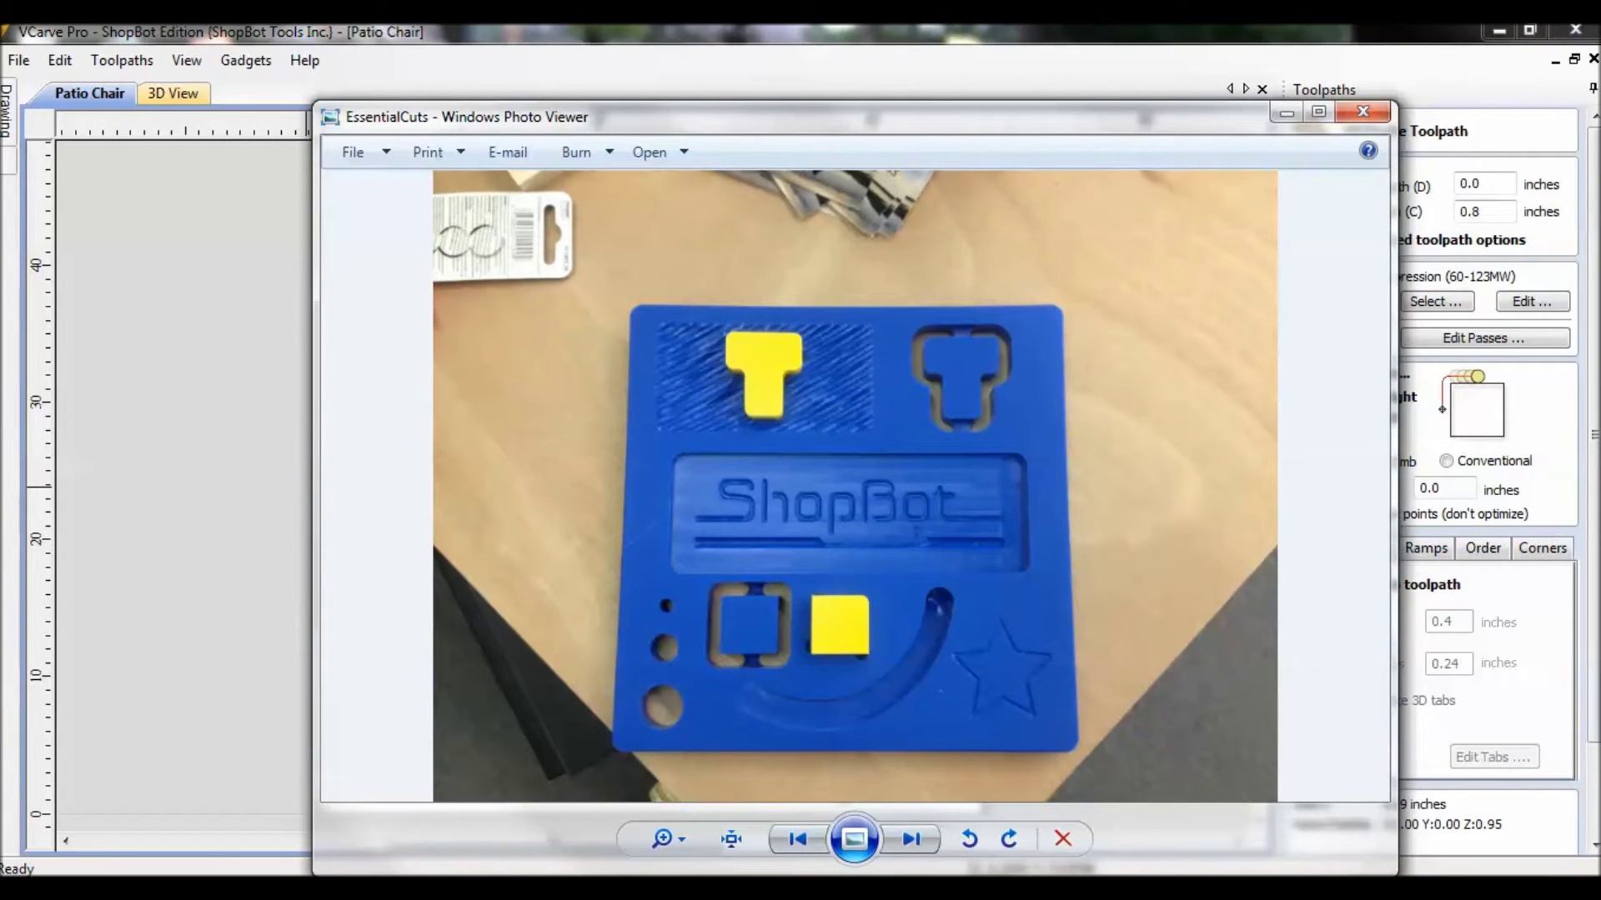
{"action": "key", "text": "alt+Tab"}
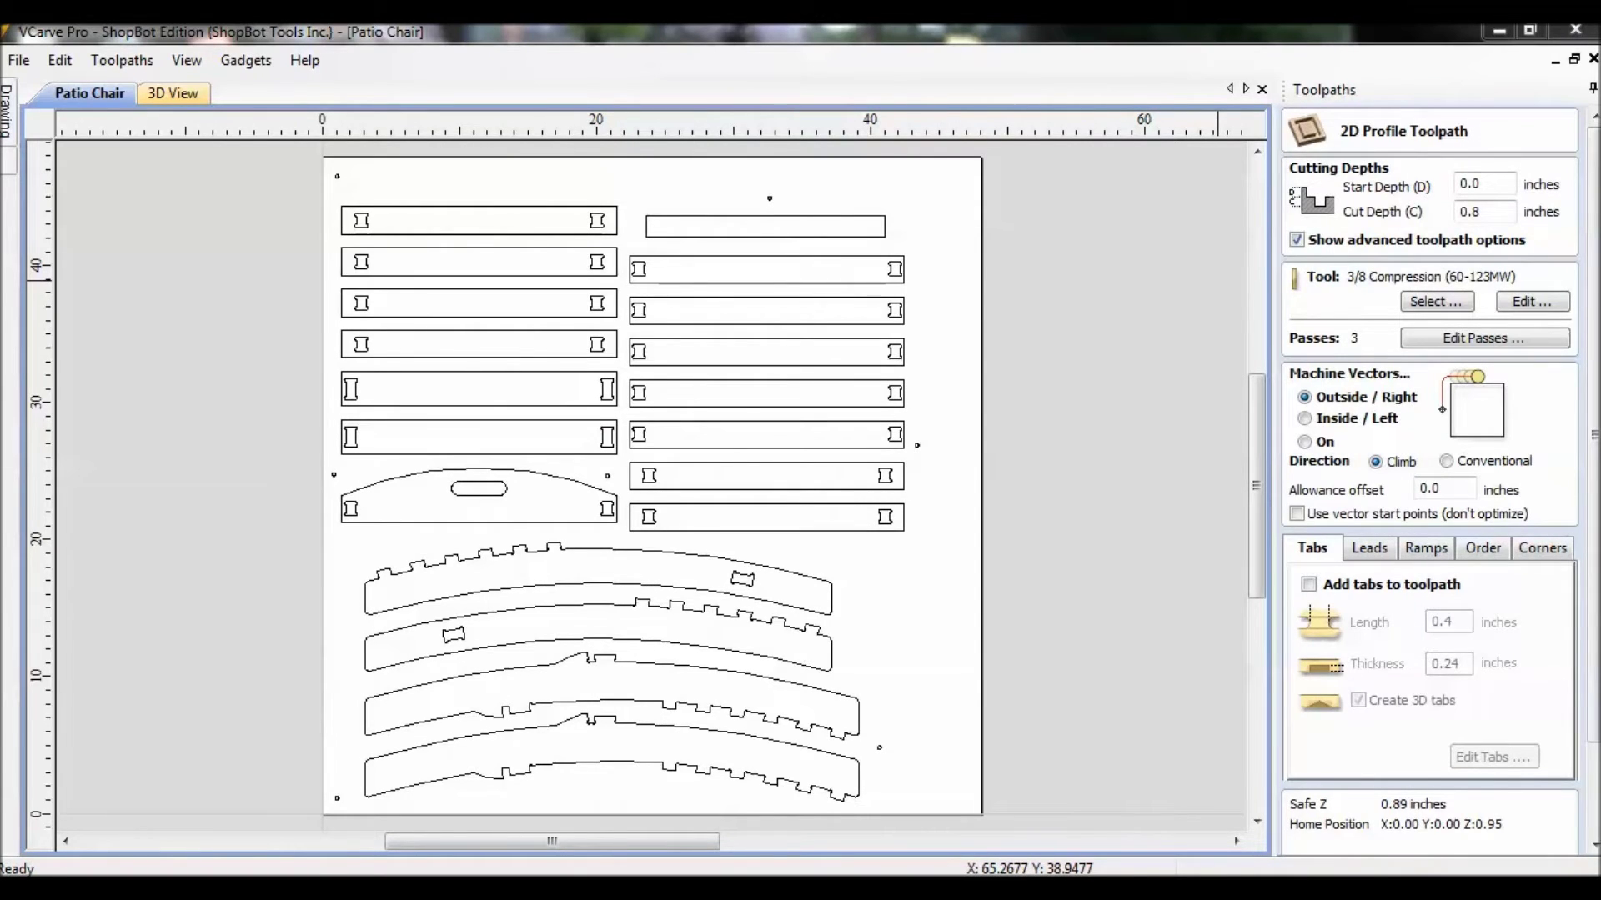
Set the profile cut depth to the 0.69-inch material thickness using z, and check the thickness in Job Setup
{"action": "double_click", "coordinate": [1470, 211]}
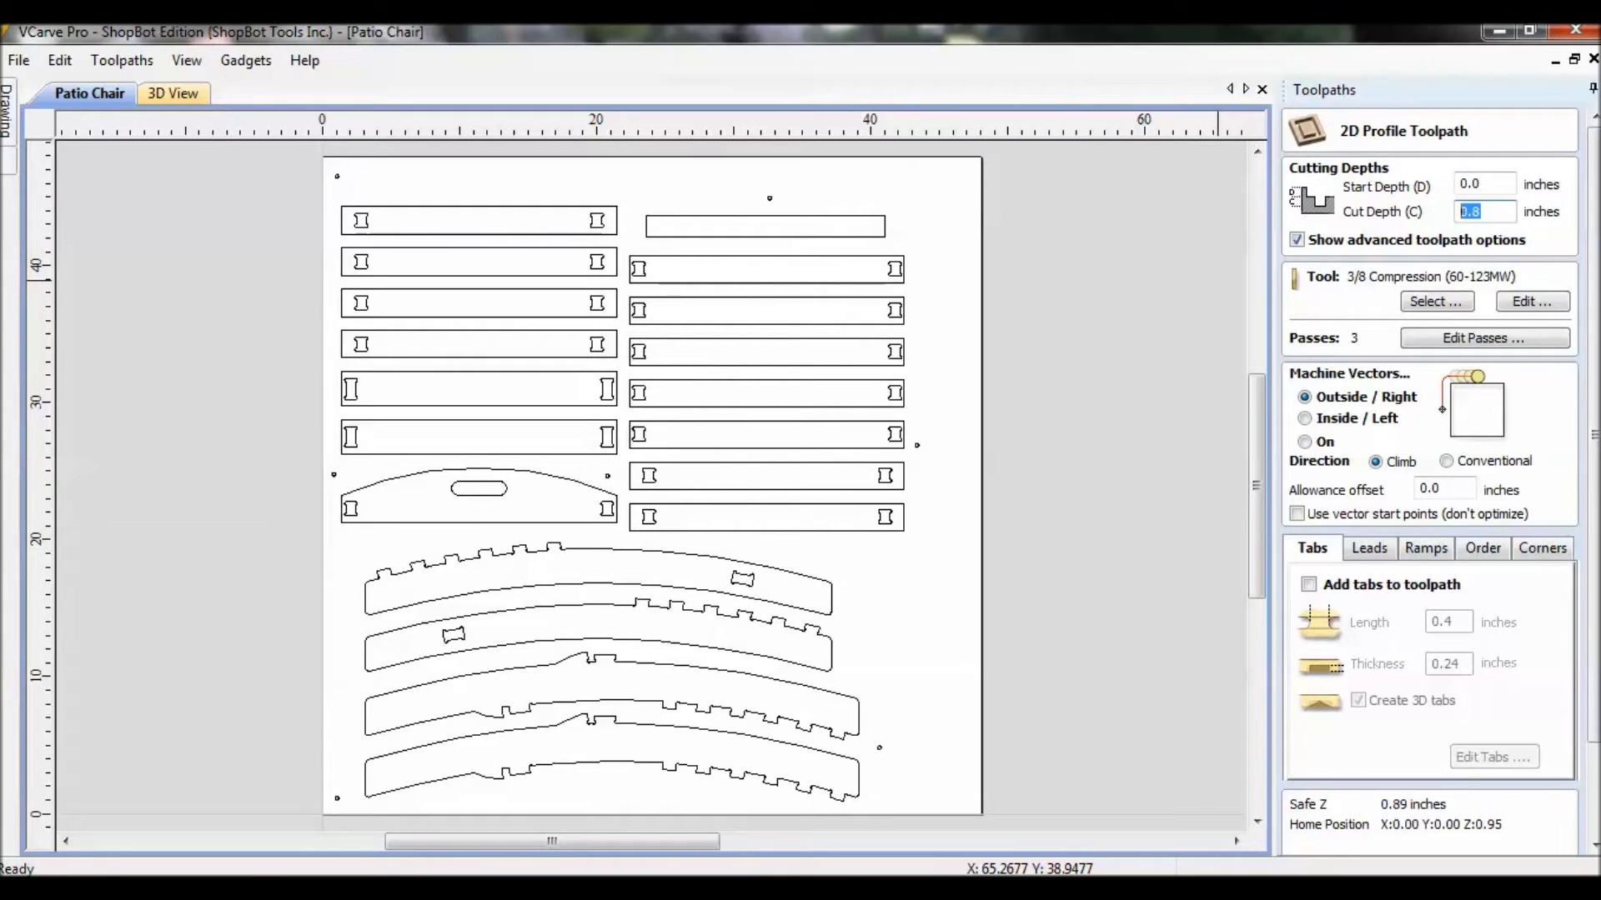
{"action": "type", "text": "z"}
{"action": "key", "text": "ctrl+z"}
{"action": "mouse_move", "coordinate": [7, 116]}
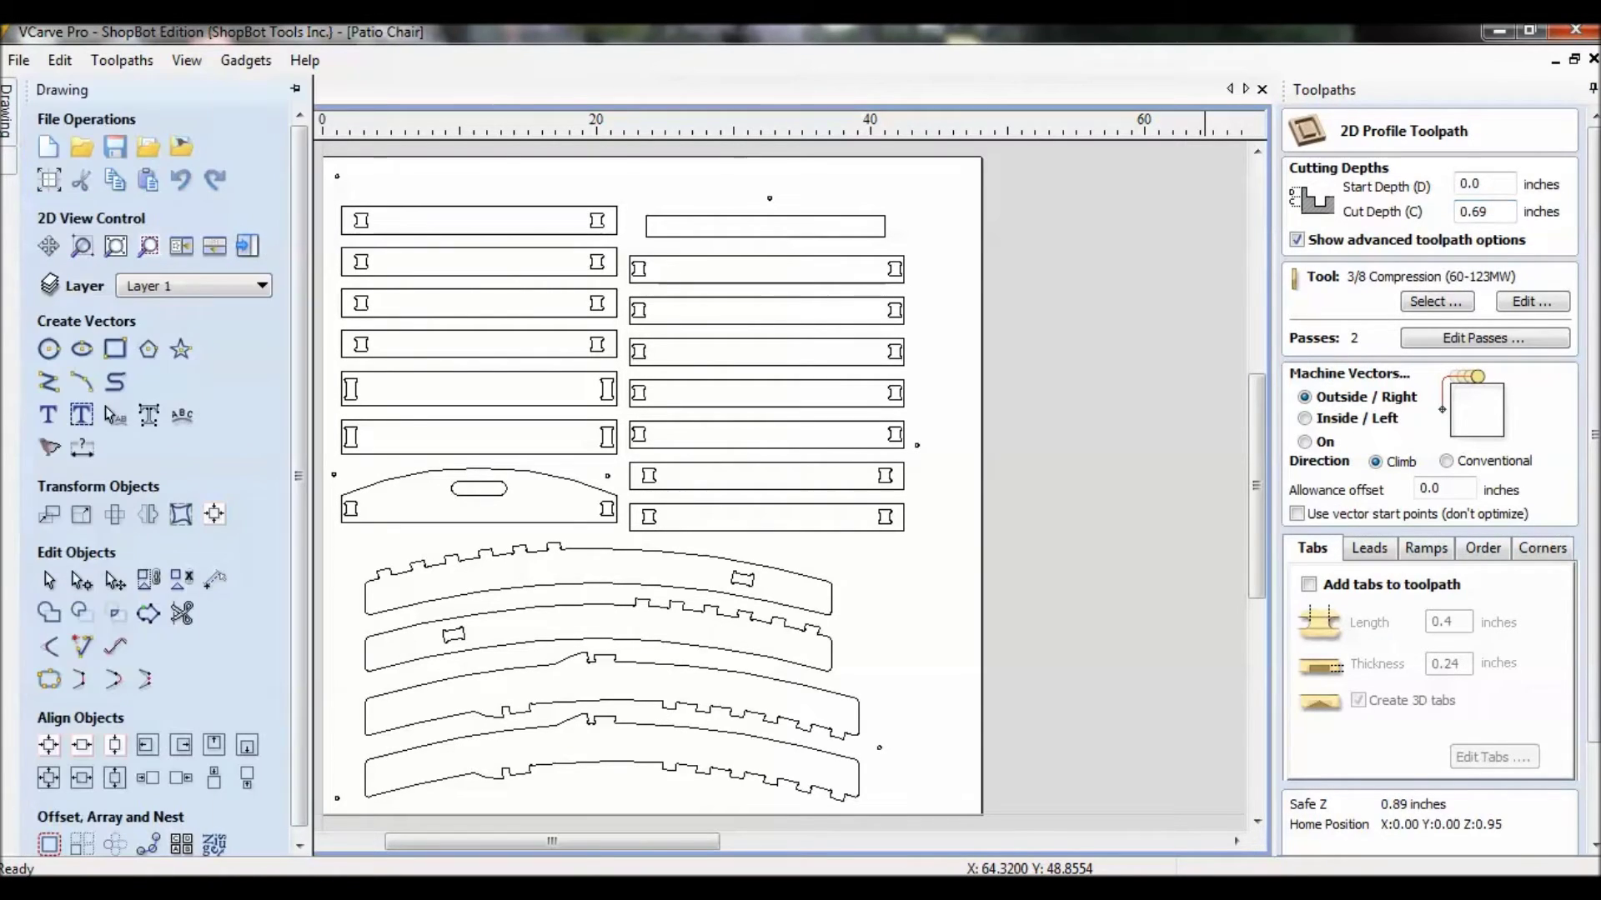
{"action": "left_click", "coordinate": [50, 180]}
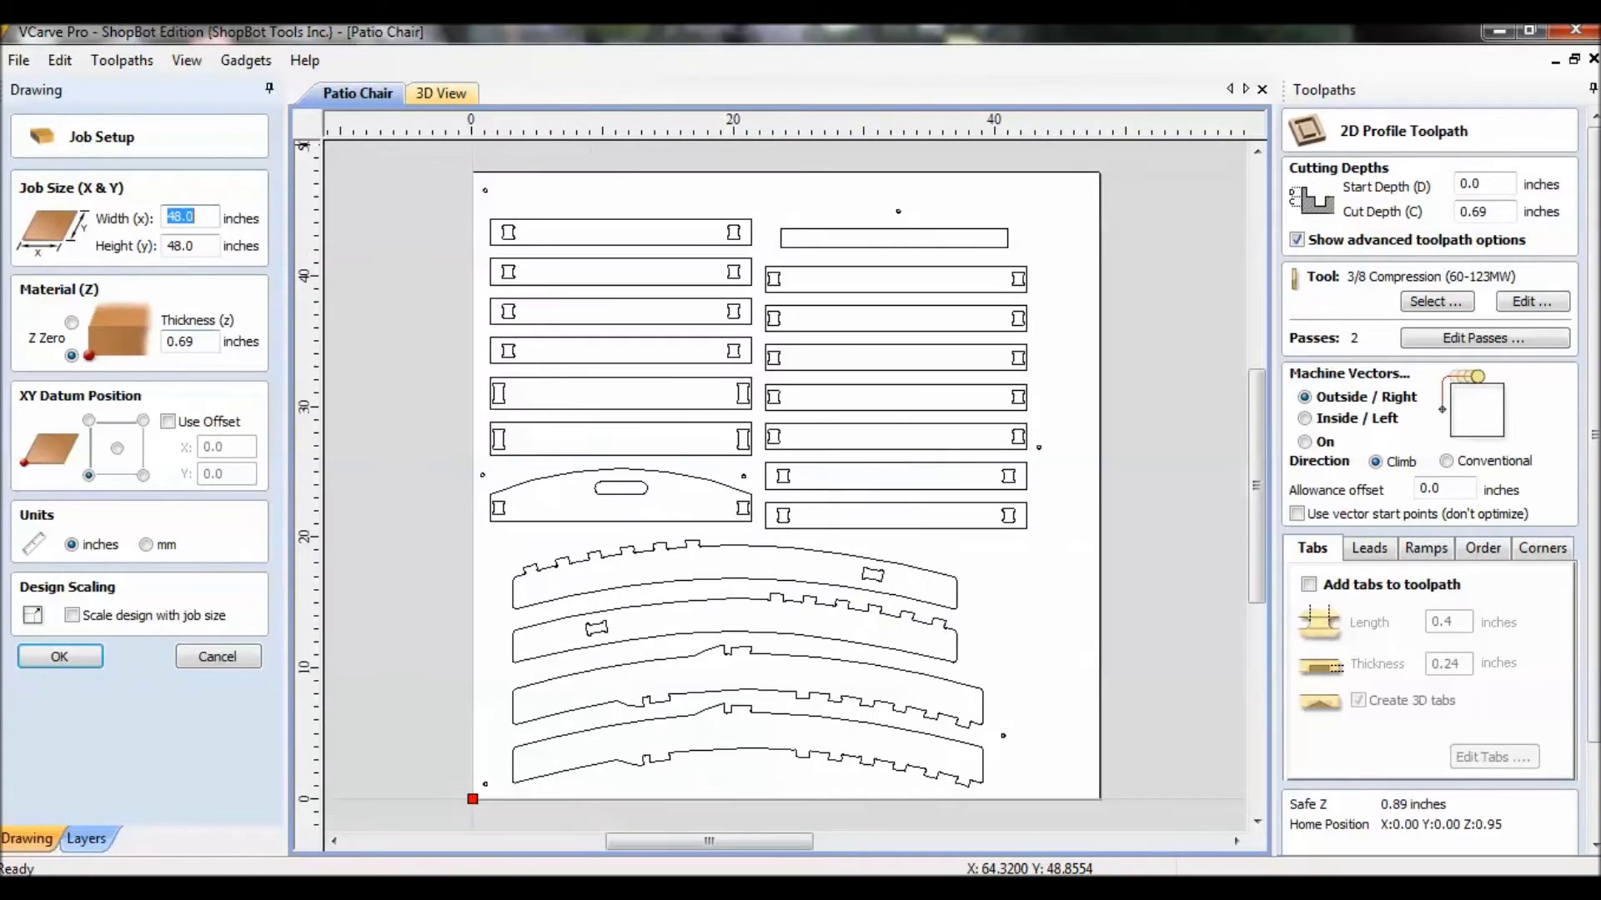
{"action": "left_click", "coordinate": [60, 656]}
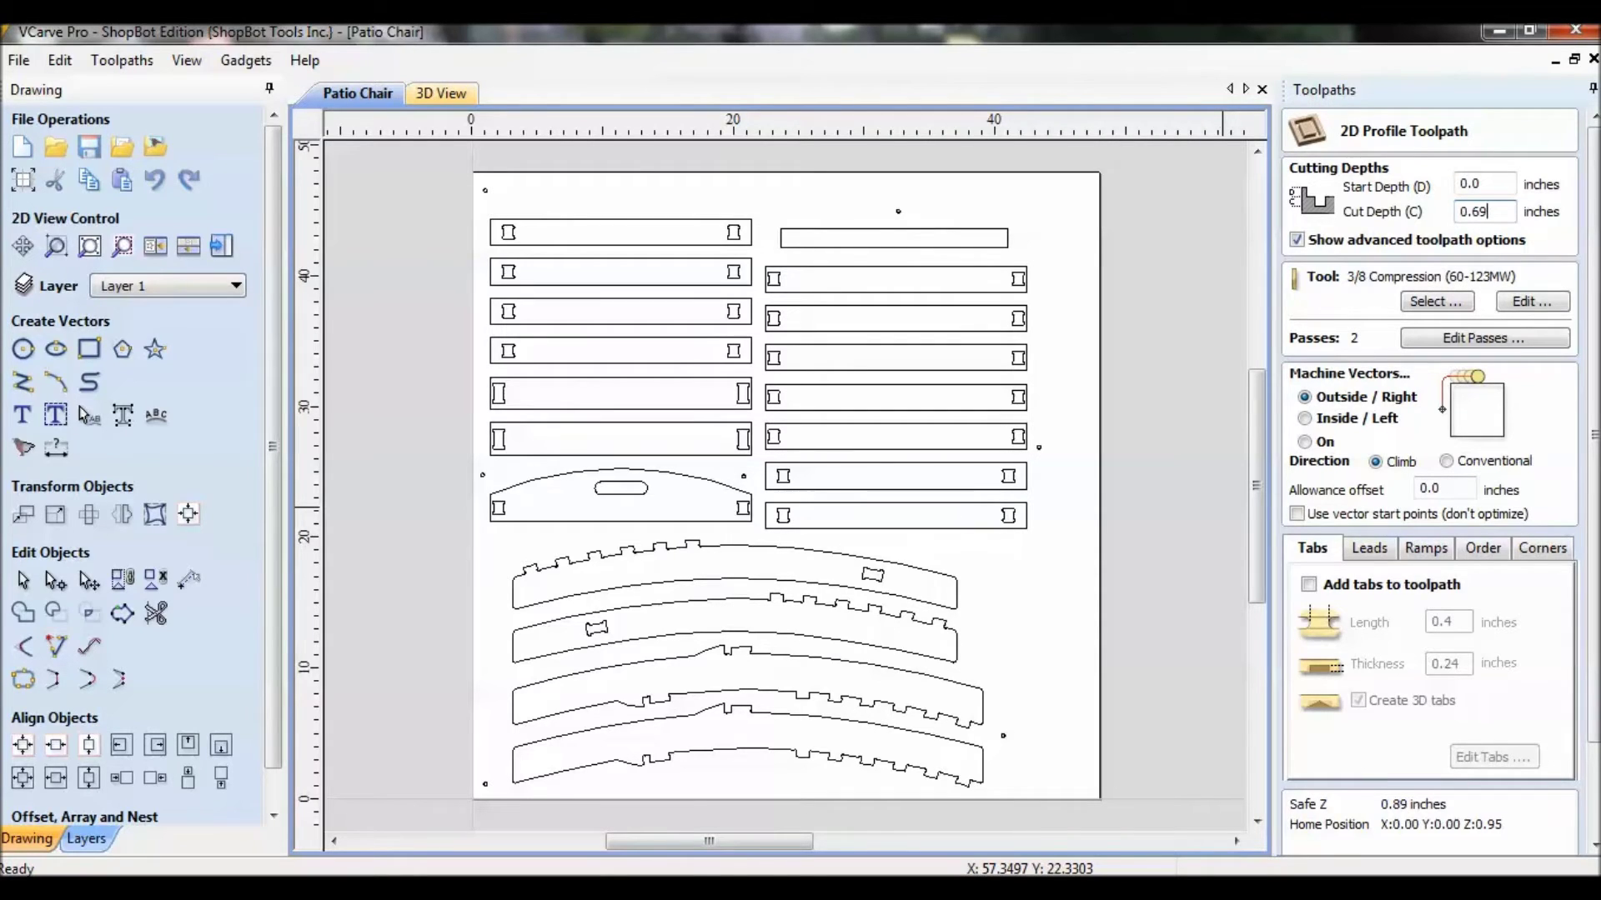
Add 0.01 to the cut depth for 0.7 inches and choose the 3/8 Compression (60-123MW) tool
{"action": "type", "text": "+.01"}
{"action": "key", "text": "equal"}
{"action": "left_click", "coordinate": [1435, 300]}
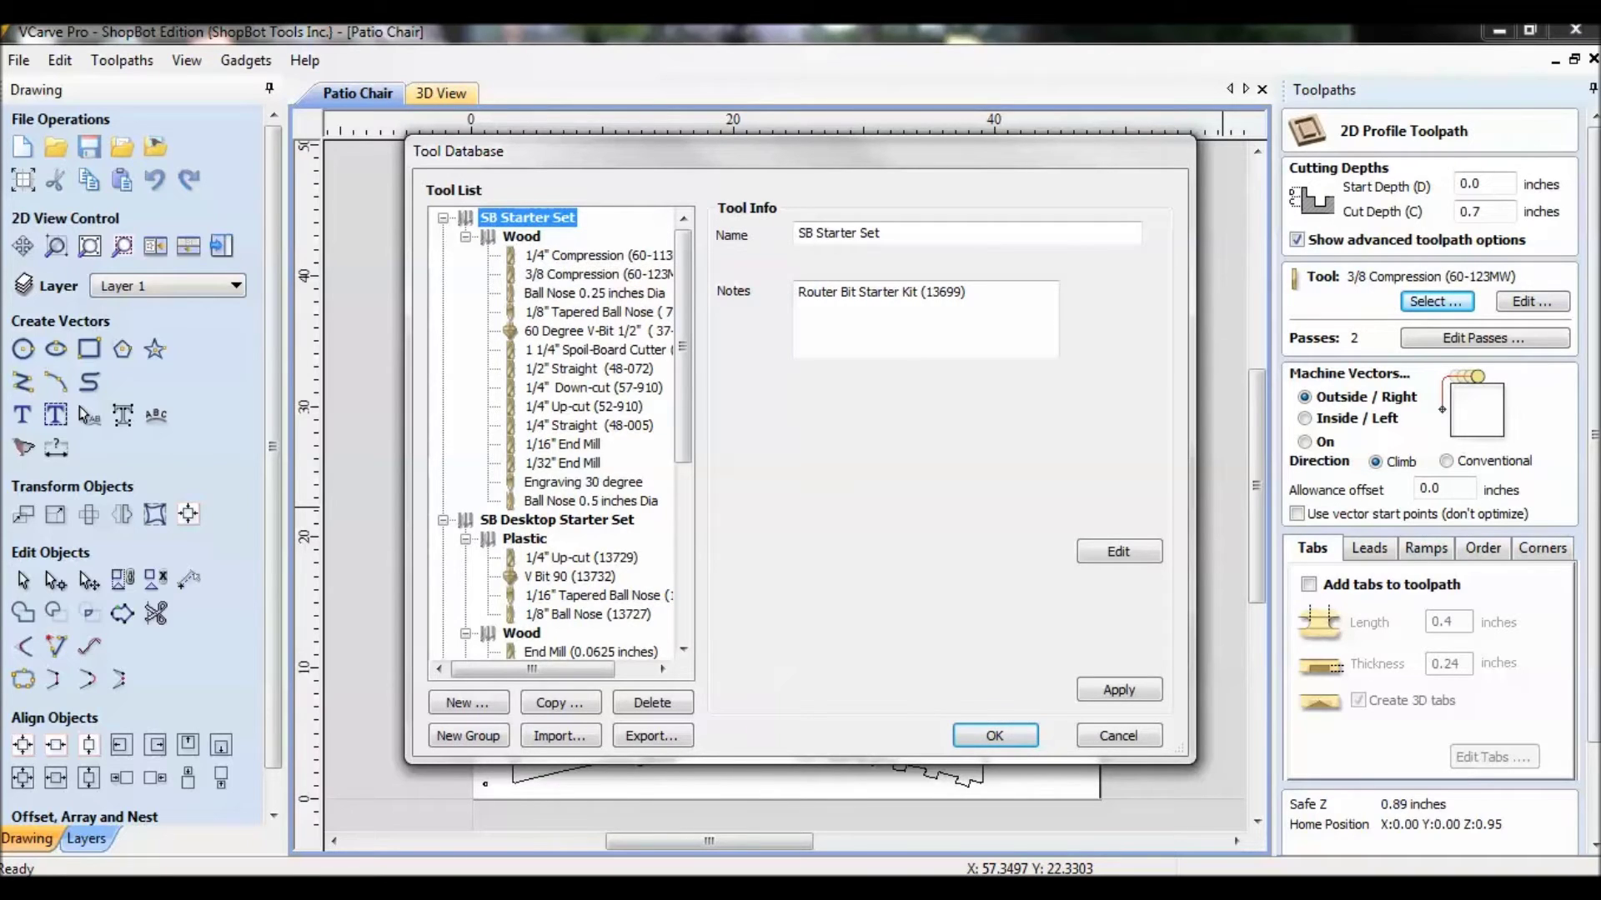
{"action": "left_click", "coordinate": [598, 274]}
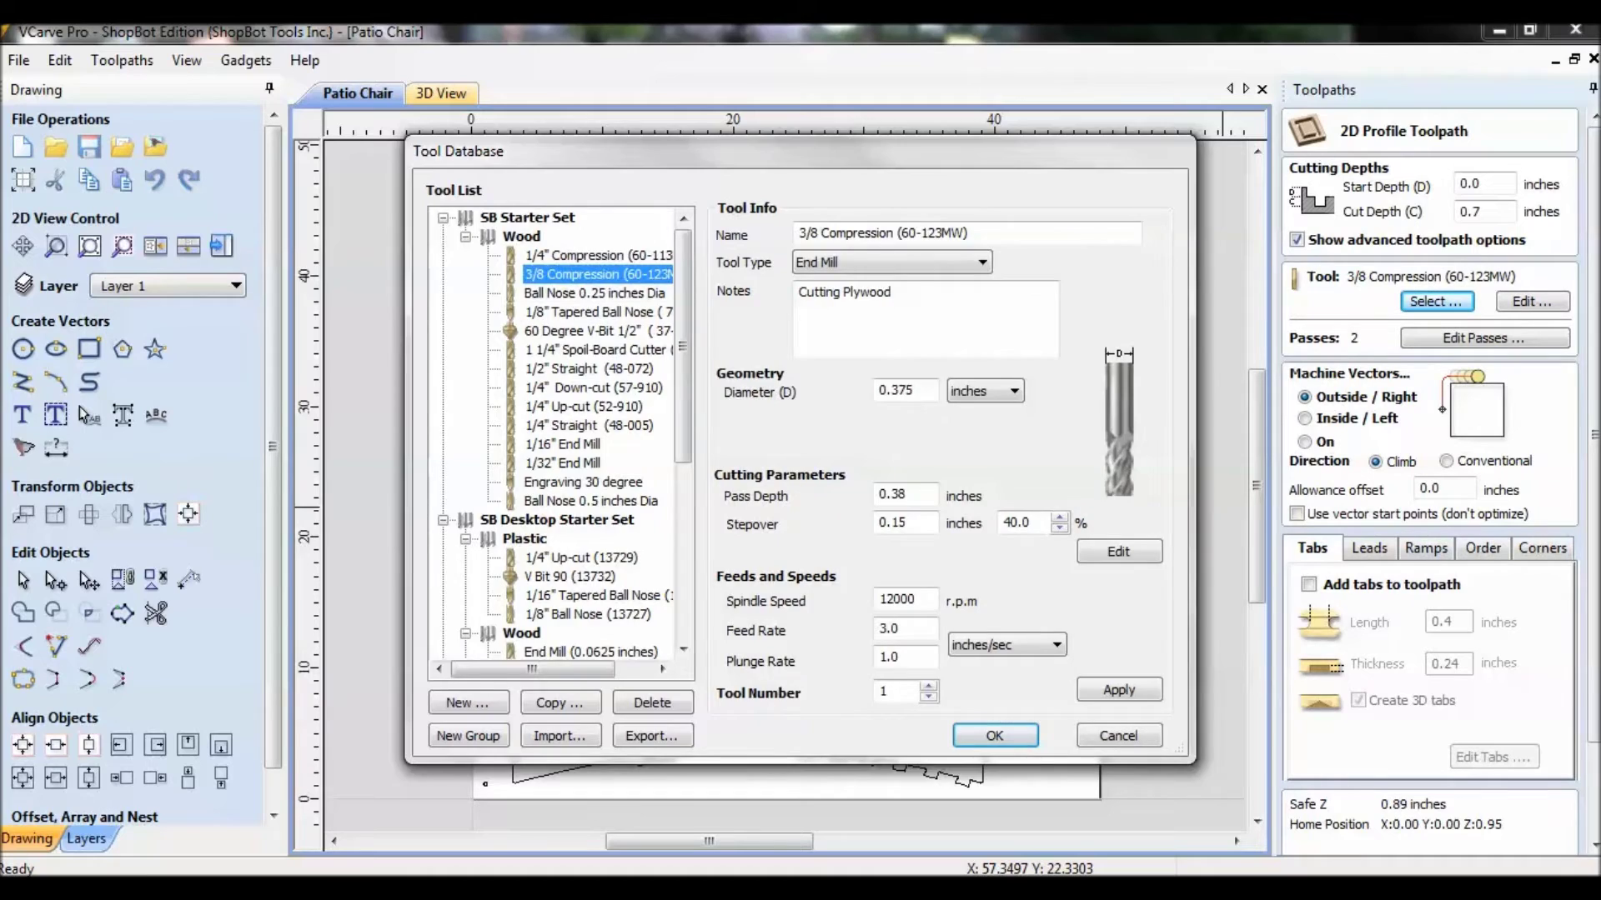
{"action": "key", "text": "Return"}
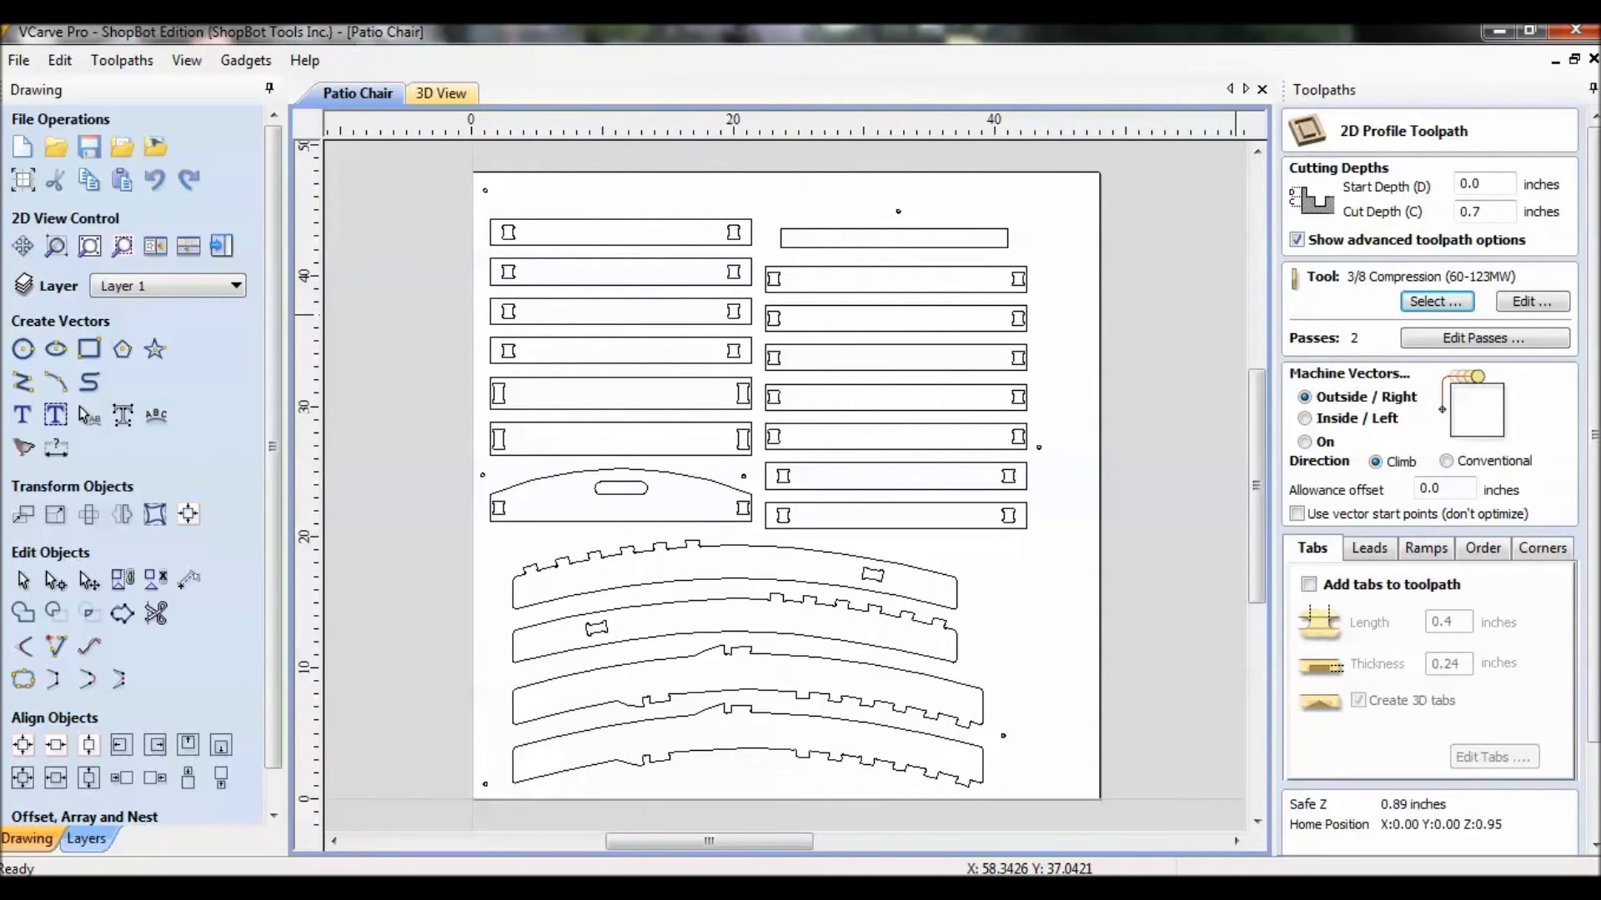
Select the lowest right-column slat outline, try the Inside / Left and On machining options, then return to Outside / Right
{"action": "left_click", "coordinate": [941, 527]}
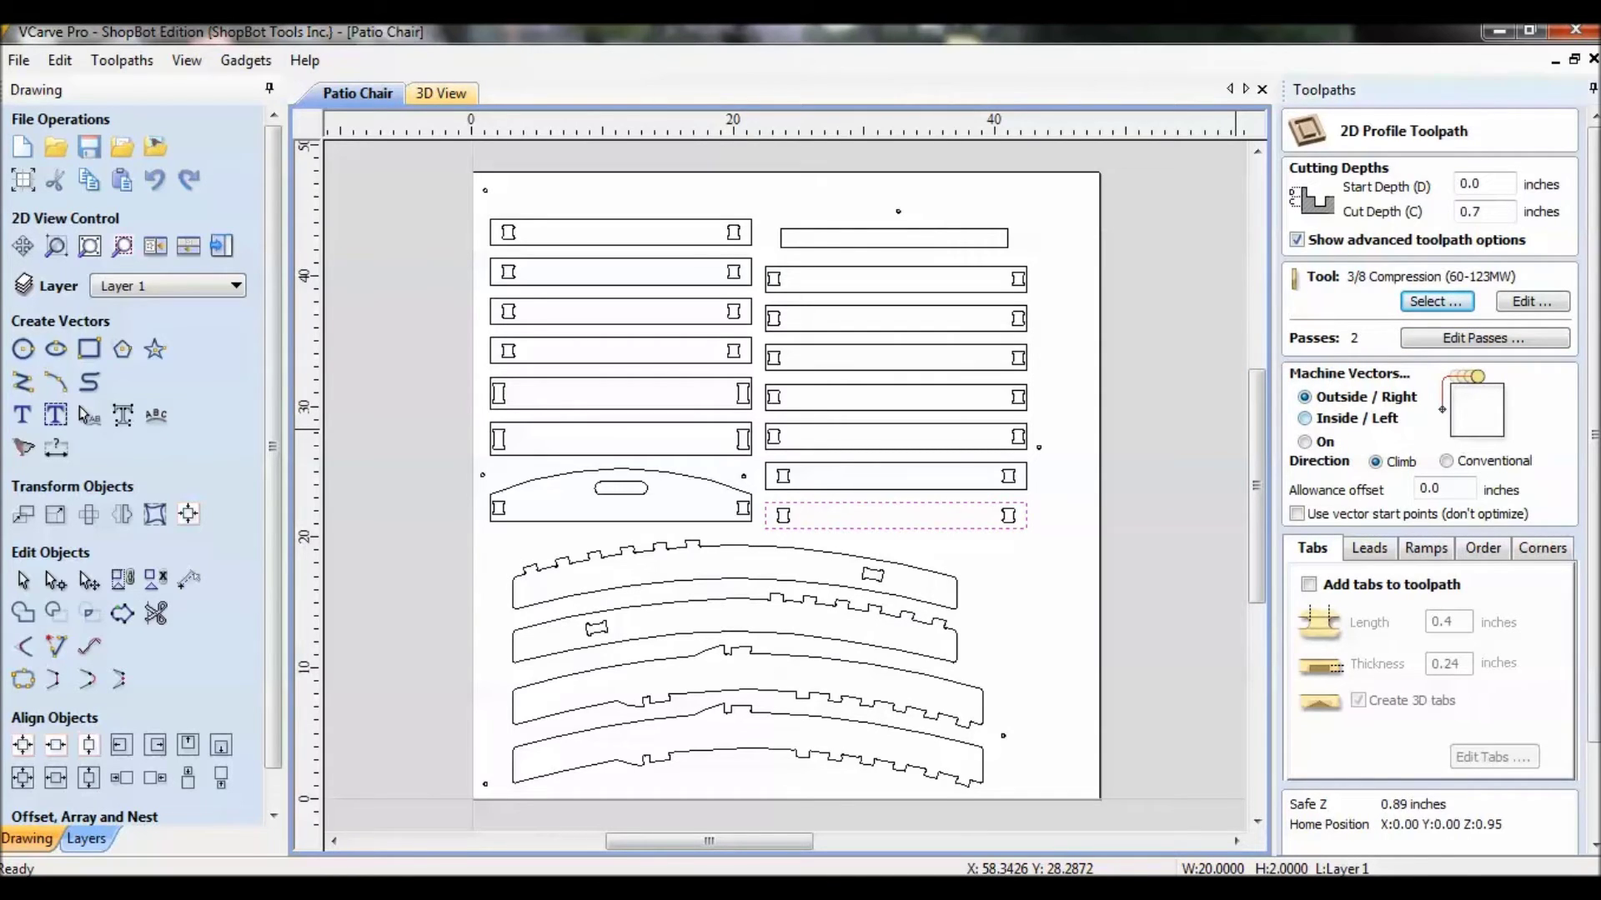
{"action": "key", "text": "Down"}
{"action": "key", "text": "Down"}
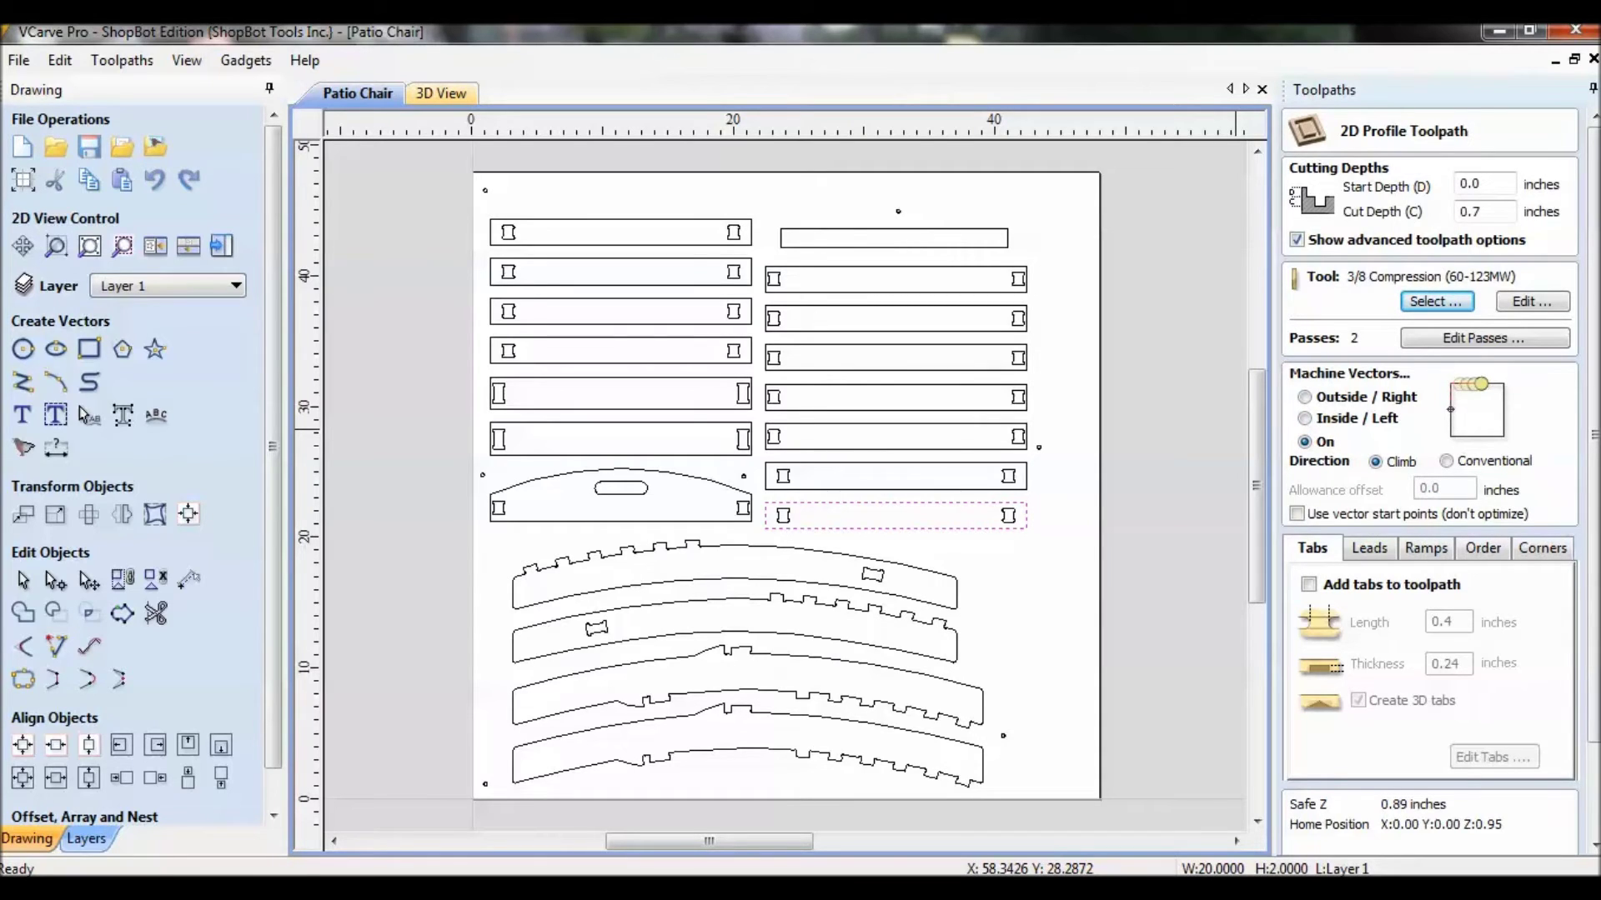
{"action": "left_click", "coordinate": [1305, 397]}
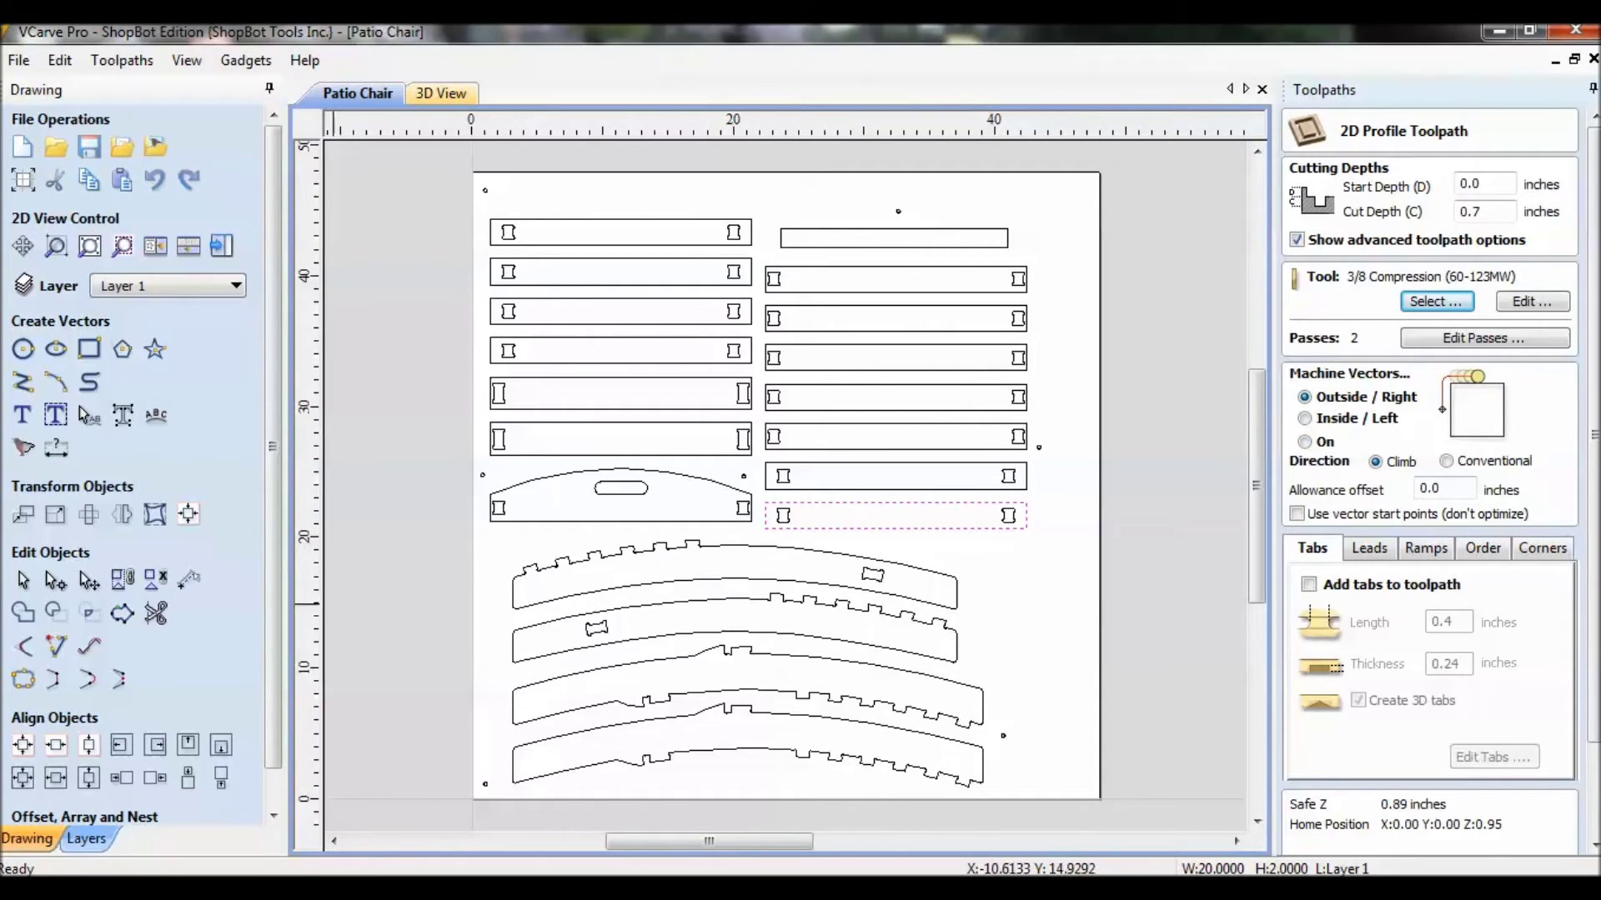
{"action": "scroll", "coordinate": [608, 546], "scroll_direction": "up", "scroll_amount": 1}
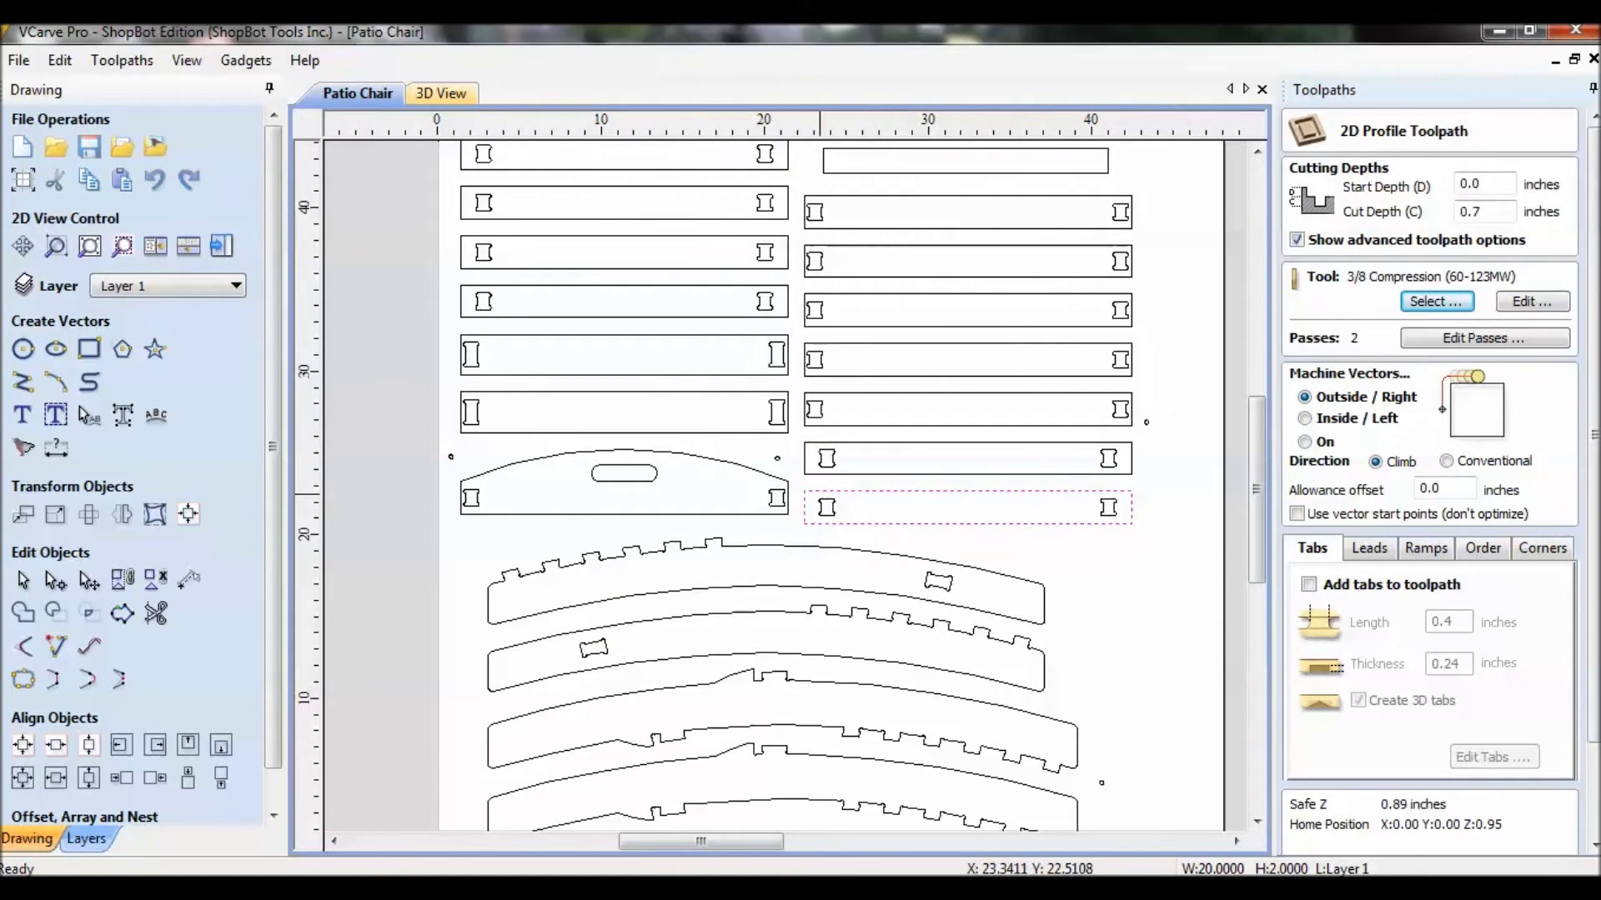
{"action": "scroll", "coordinate": [821, 491], "scroll_direction": "up", "scroll_amount": 1}
{"action": "scroll", "coordinate": [821, 491], "scroll_direction": "up", "scroll_amount": 2}
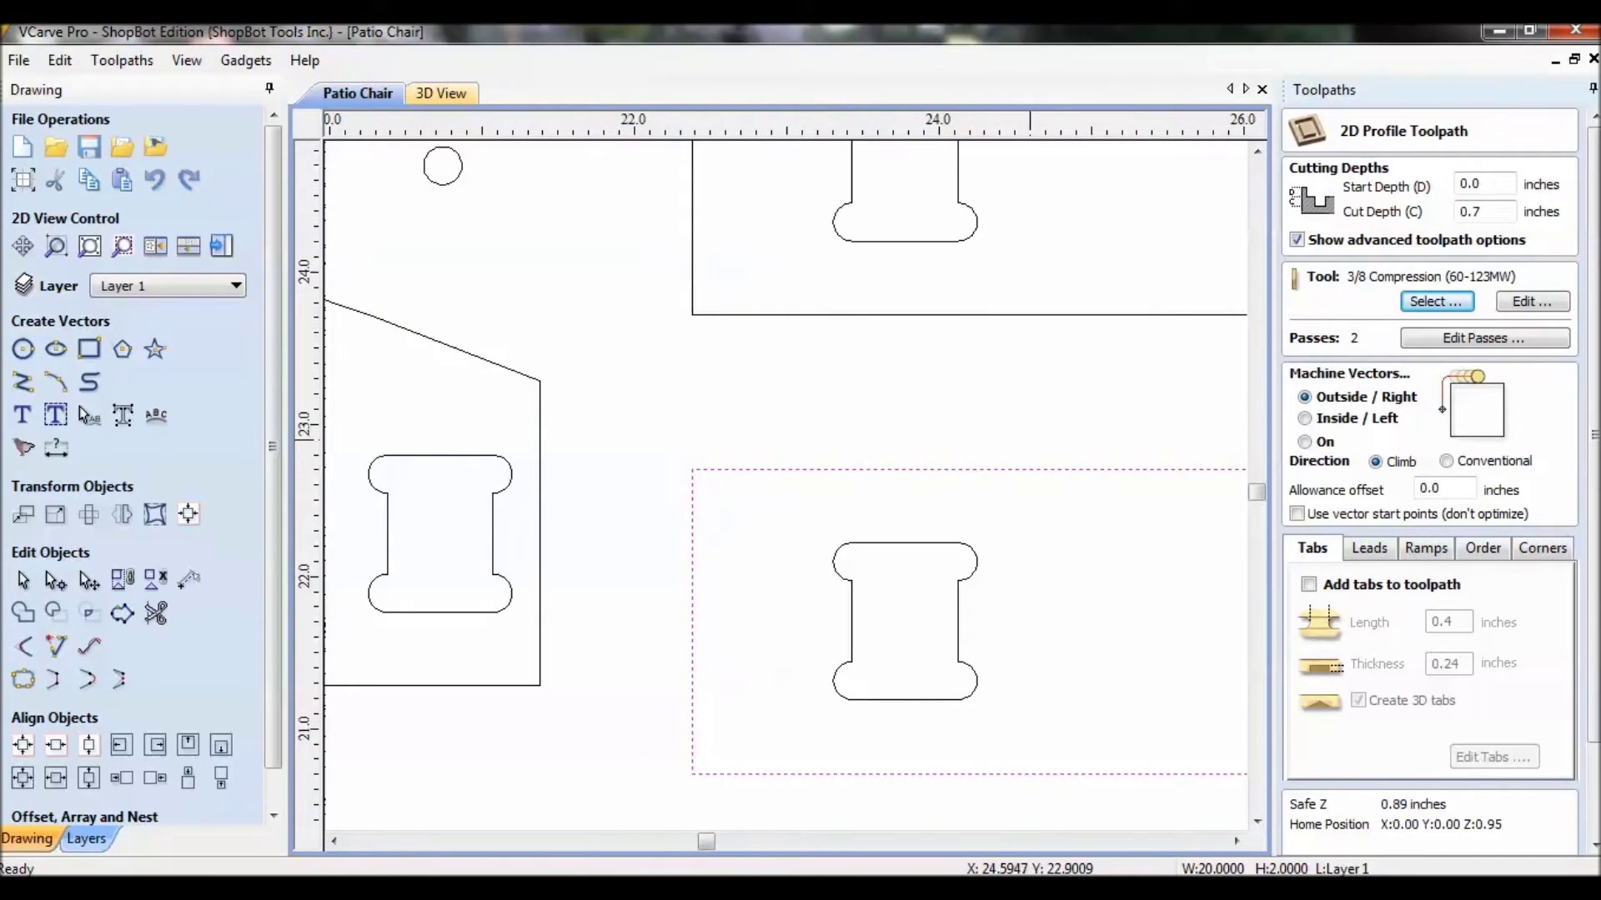
{"action": "scroll", "coordinate": [846, 451], "scroll_direction": "down", "scroll_amount": 2}
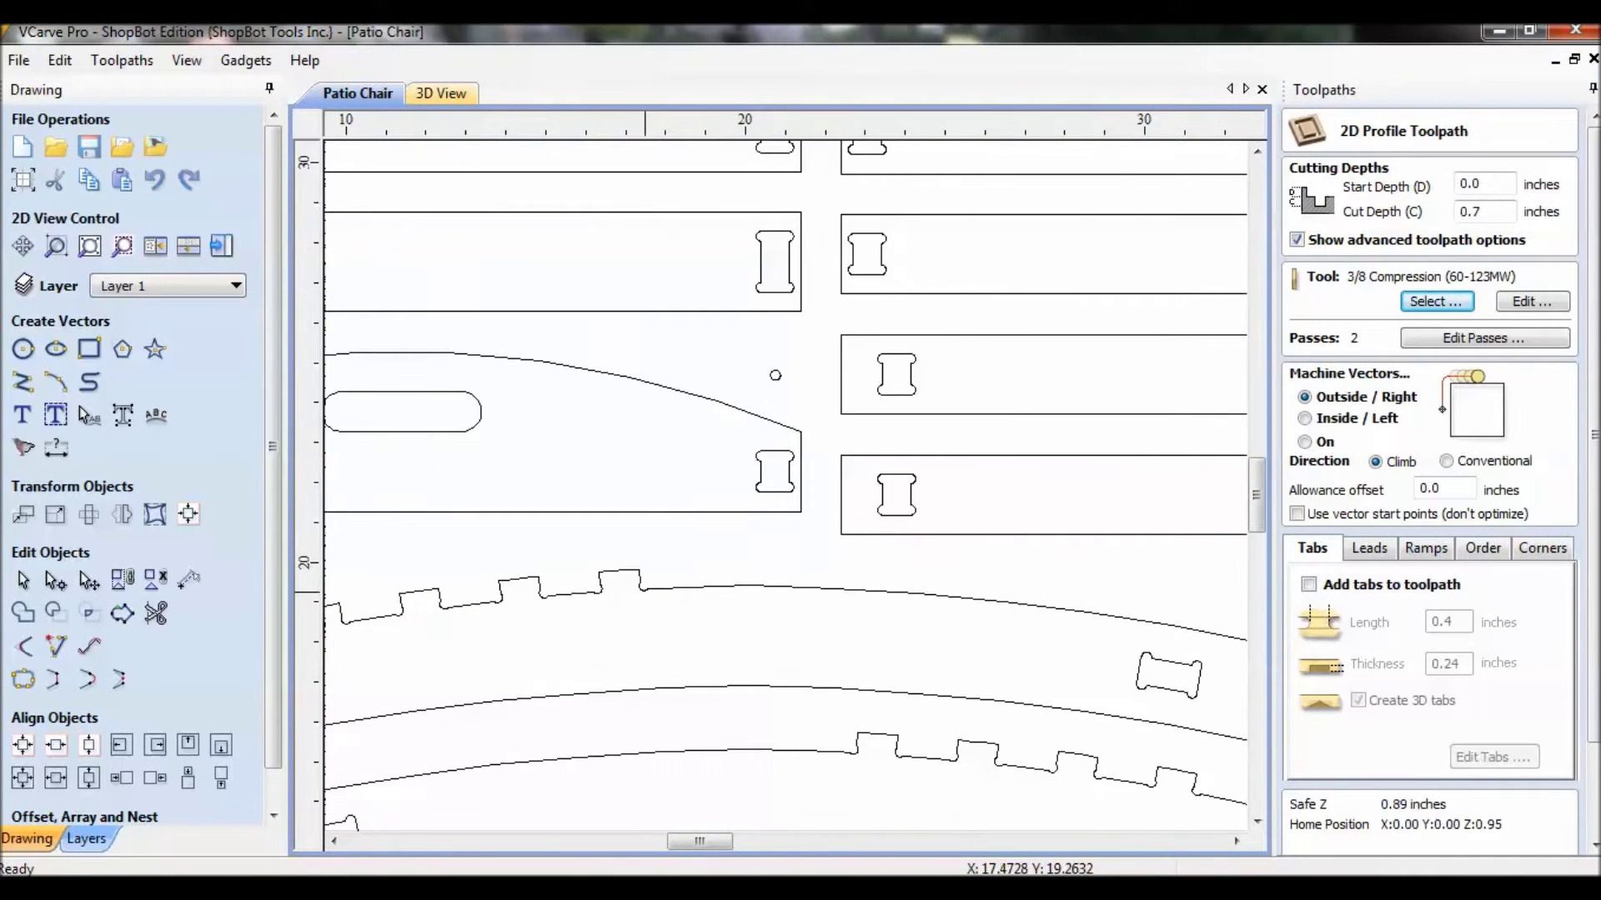
Try the Inside / Left and On machining options with the uppermost curved rail outline selected, deselect it and restore Outside / Right
{"action": "middle_click_drag", "start_coordinate": [639, 601], "coordinate": [983, 481]}
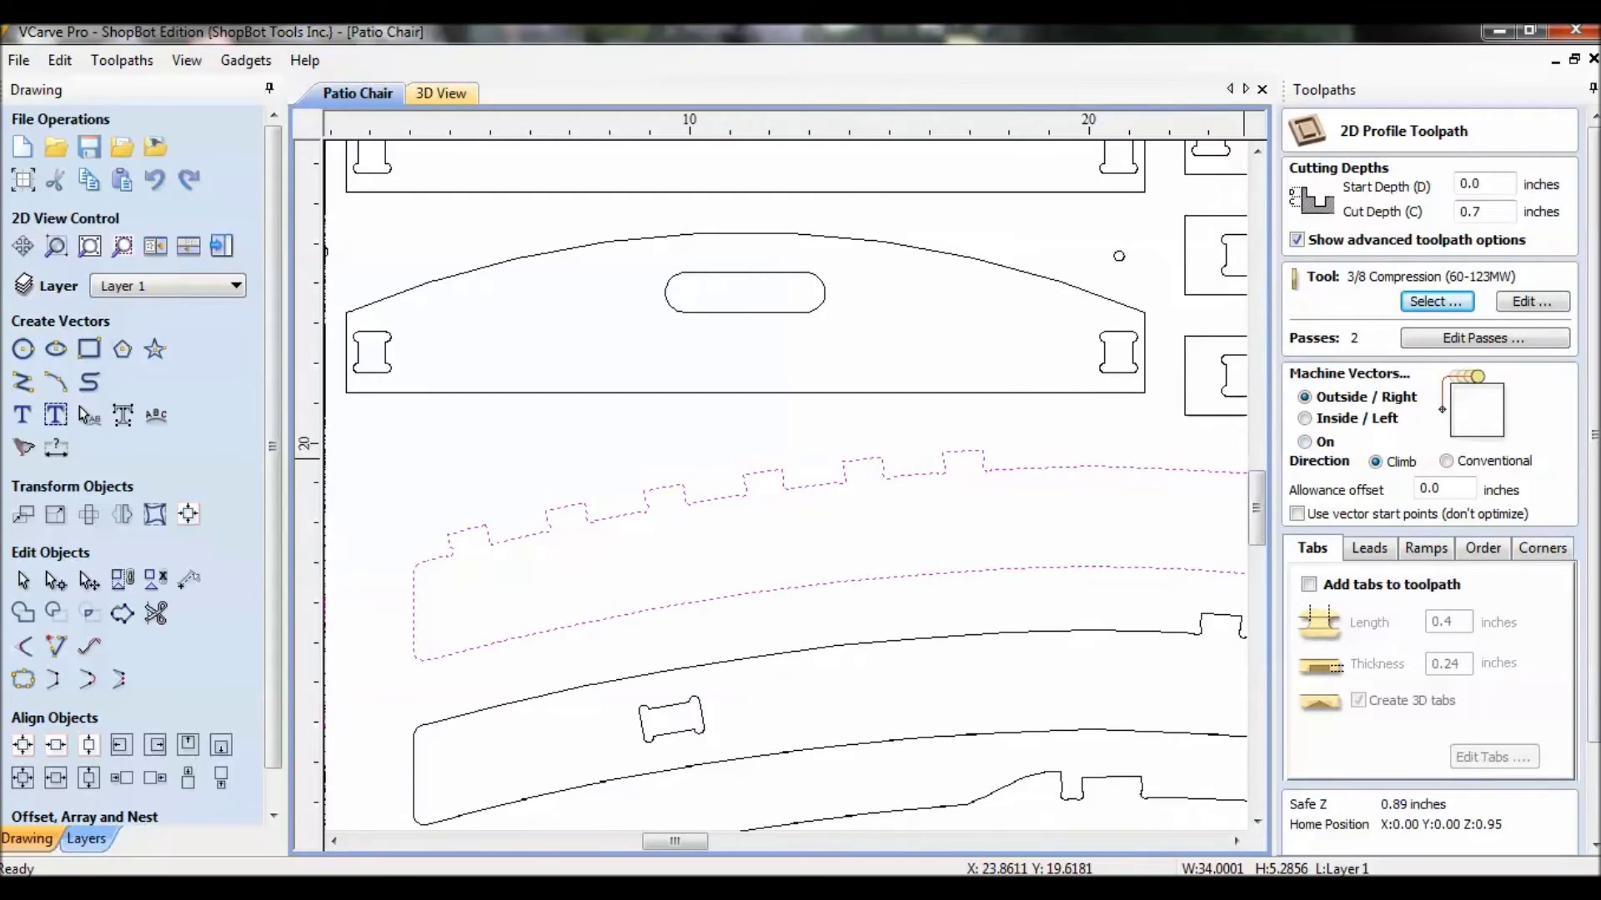
{"action": "left_click", "coordinate": [1305, 418]}
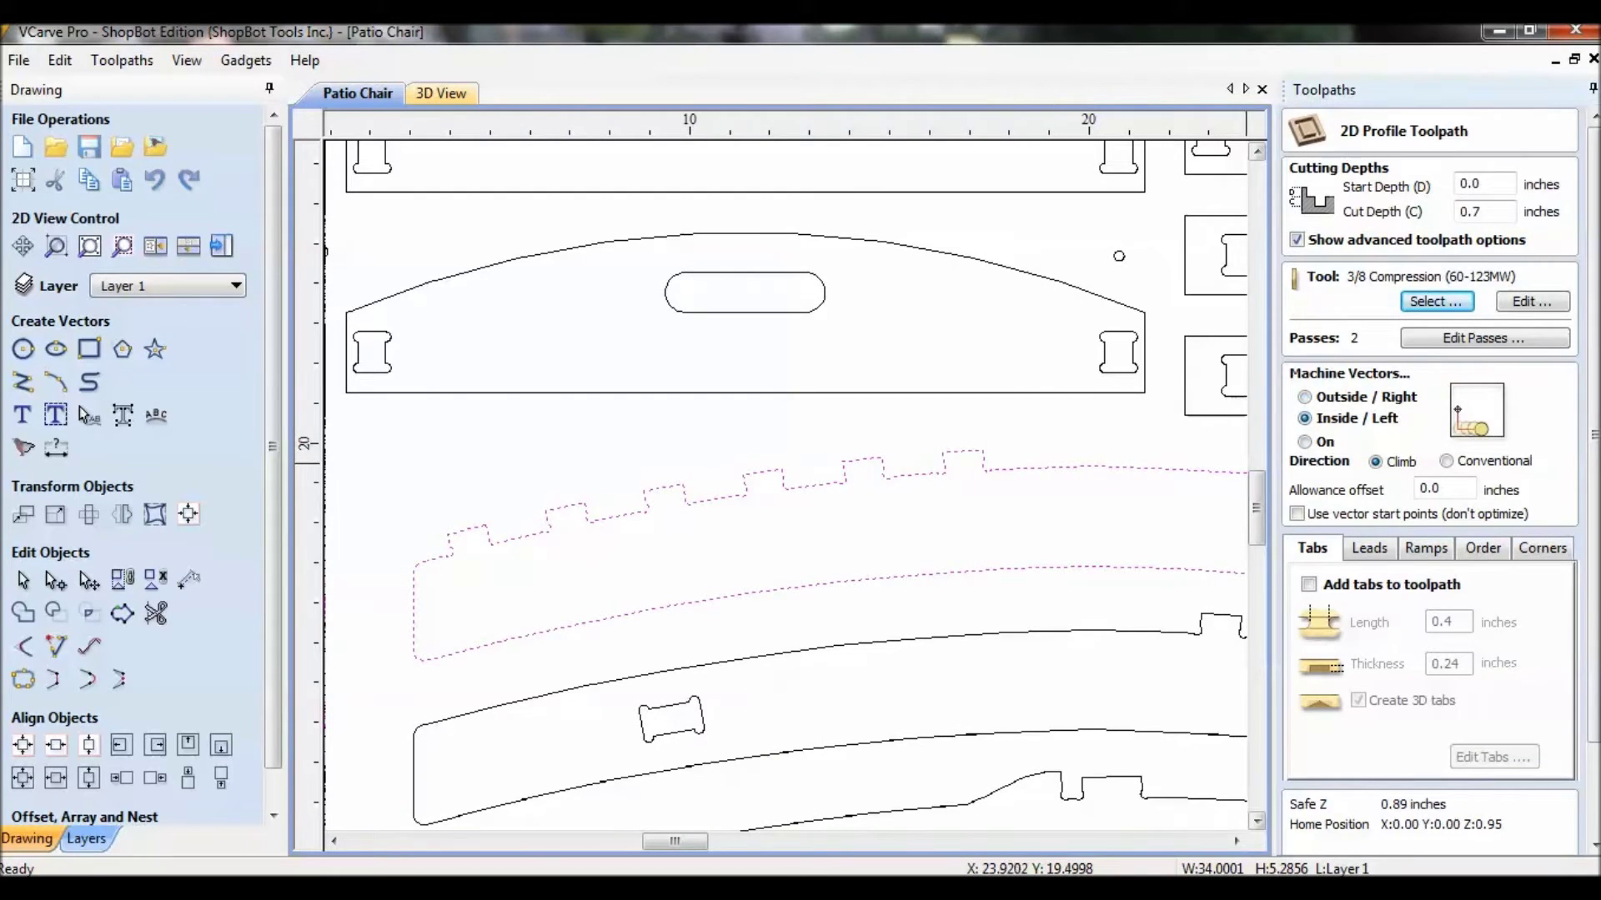
{"action": "left_click", "coordinate": [1304, 441]}
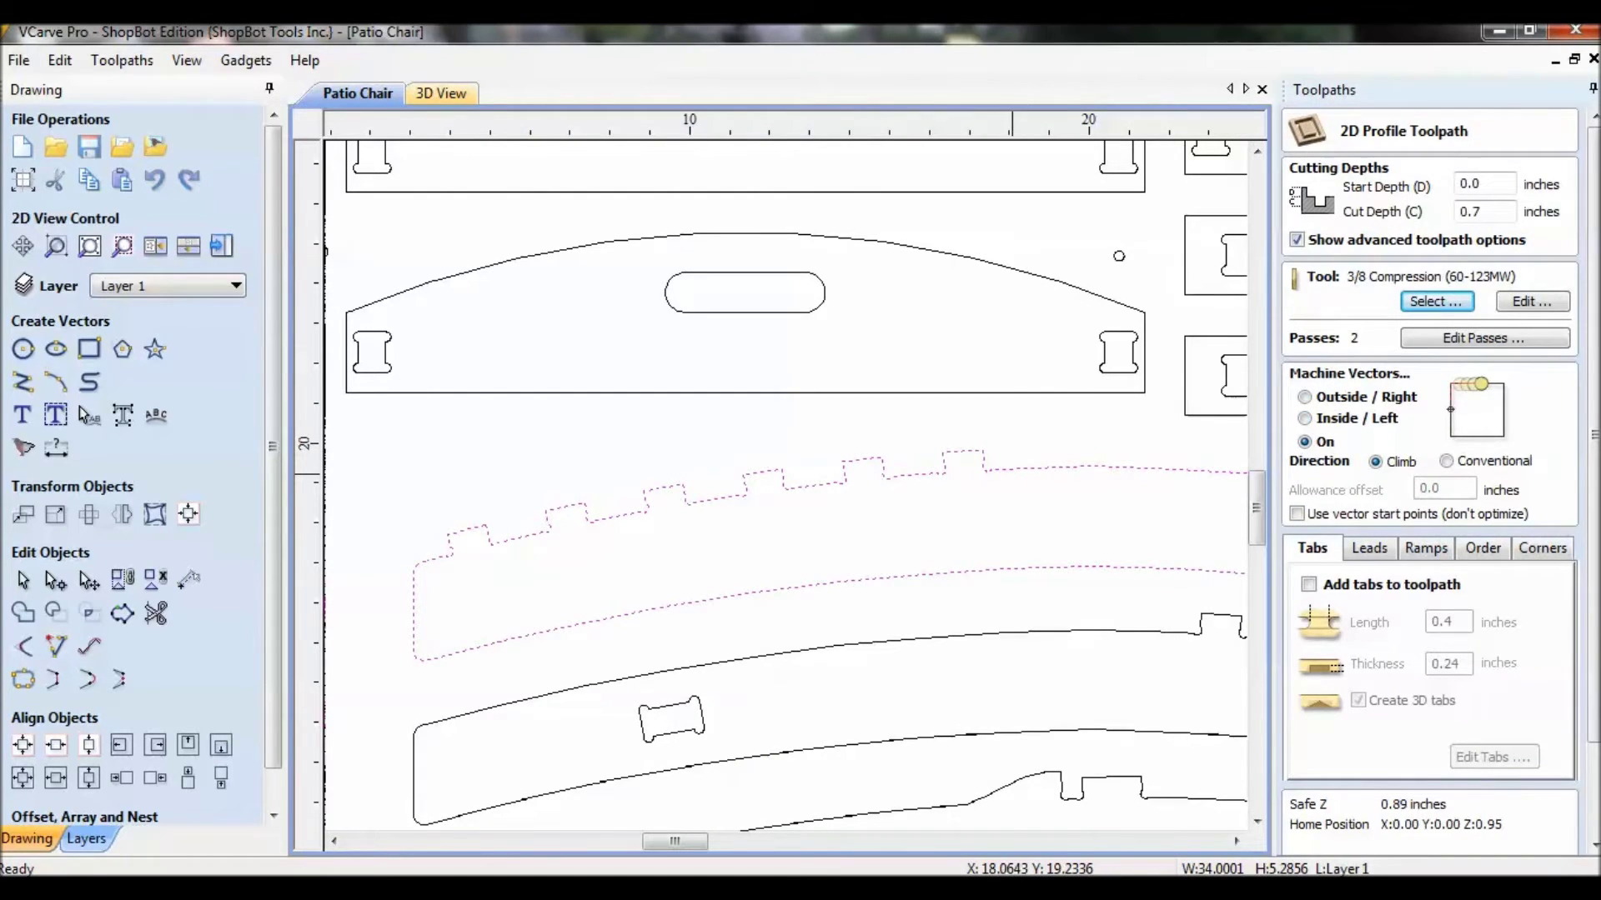
{"action": "left_click", "coordinate": [1008, 475]}
{"action": "scroll", "coordinate": [1017, 465], "scroll_direction": "down", "scroll_amount": 2}
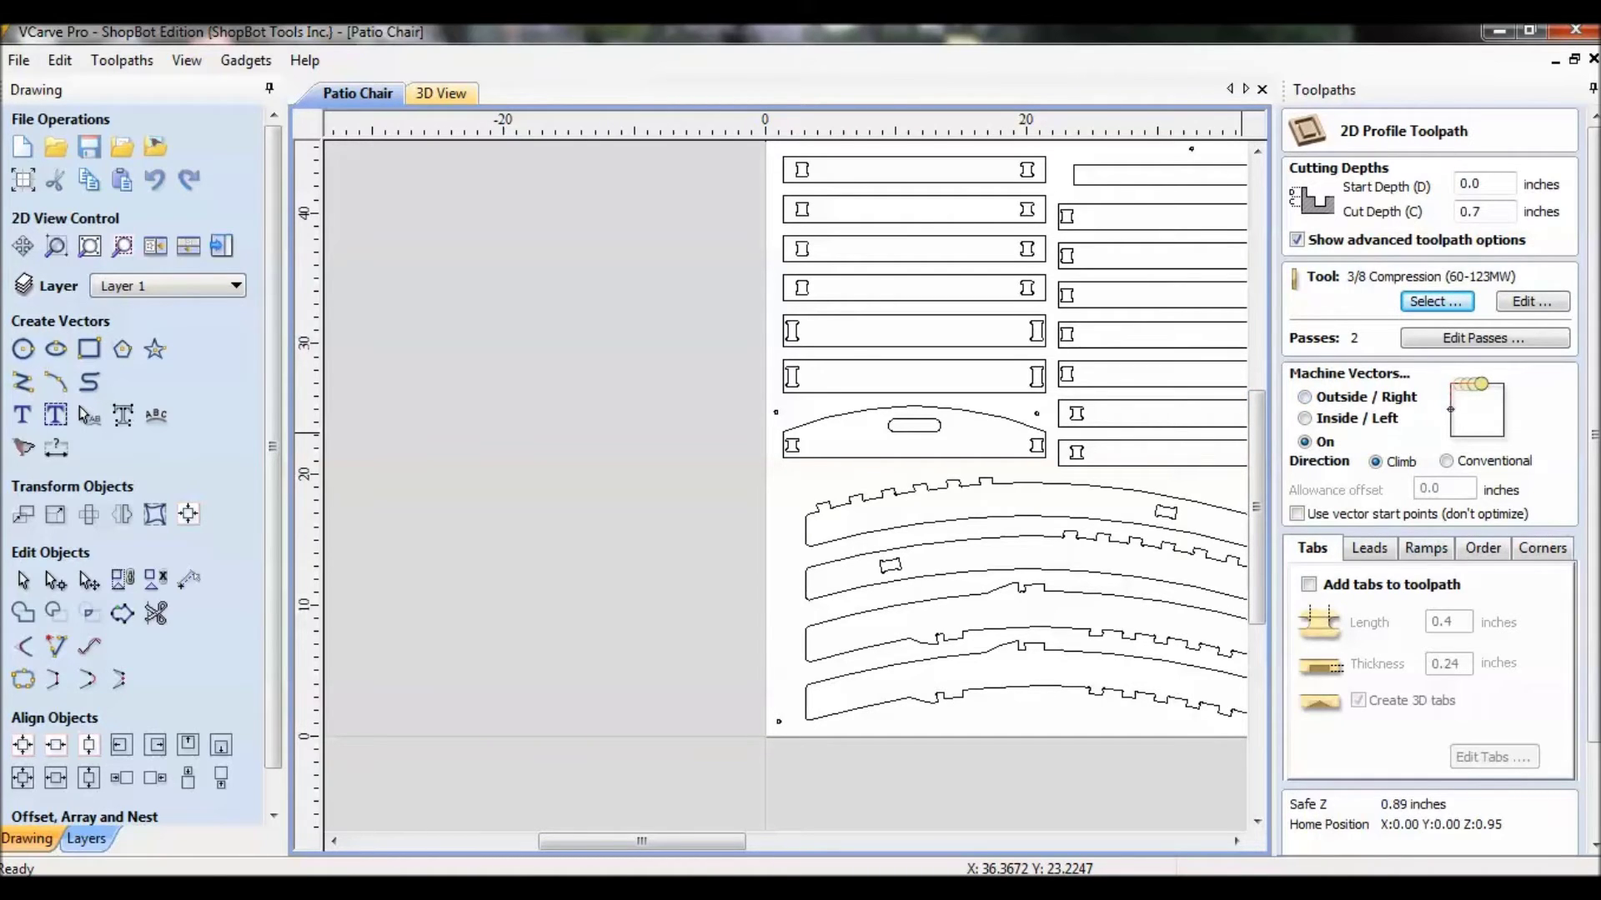
{"action": "middle_click_drag", "start_coordinate": [965, 517], "coordinate": [886, 536]}
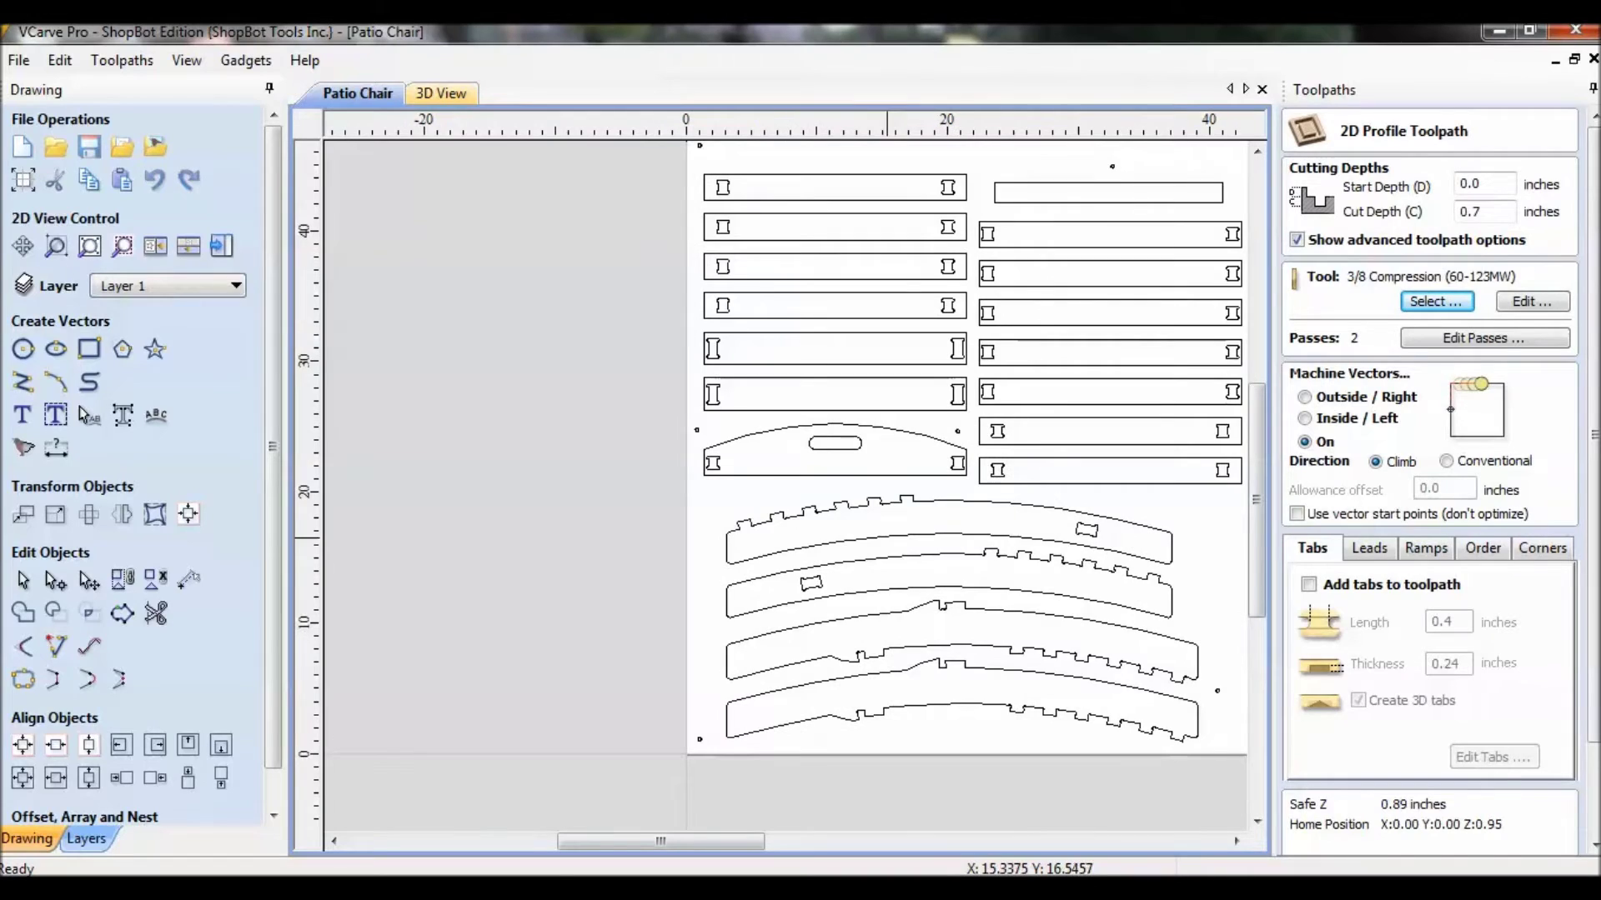
{"action": "key", "text": "F3"}
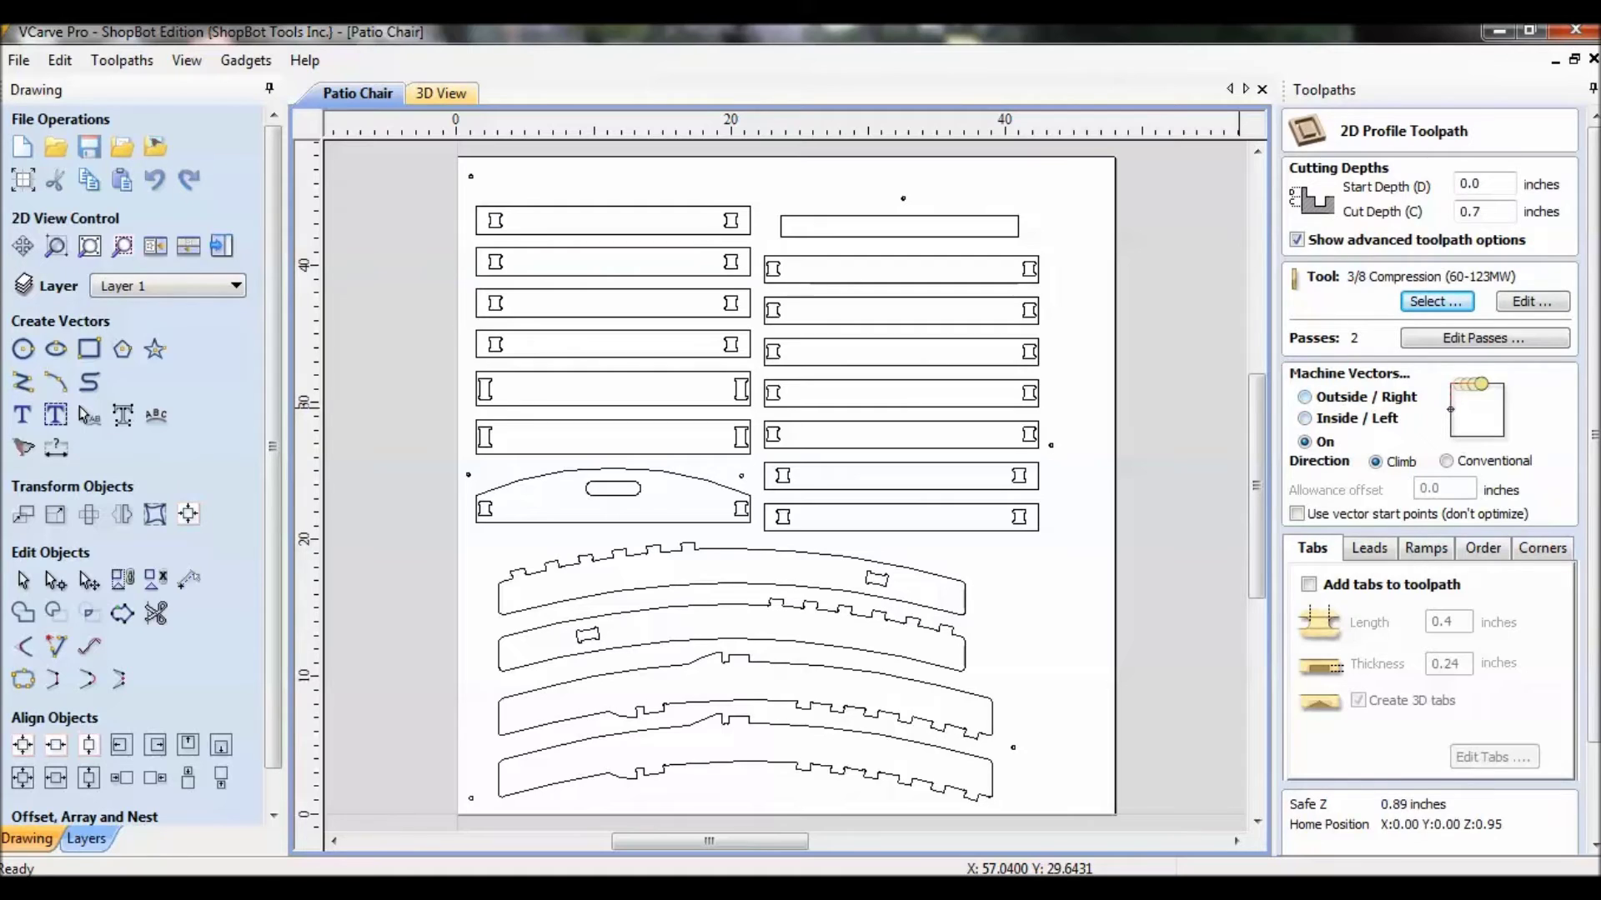
{"action": "left_click", "coordinate": [1305, 397]}
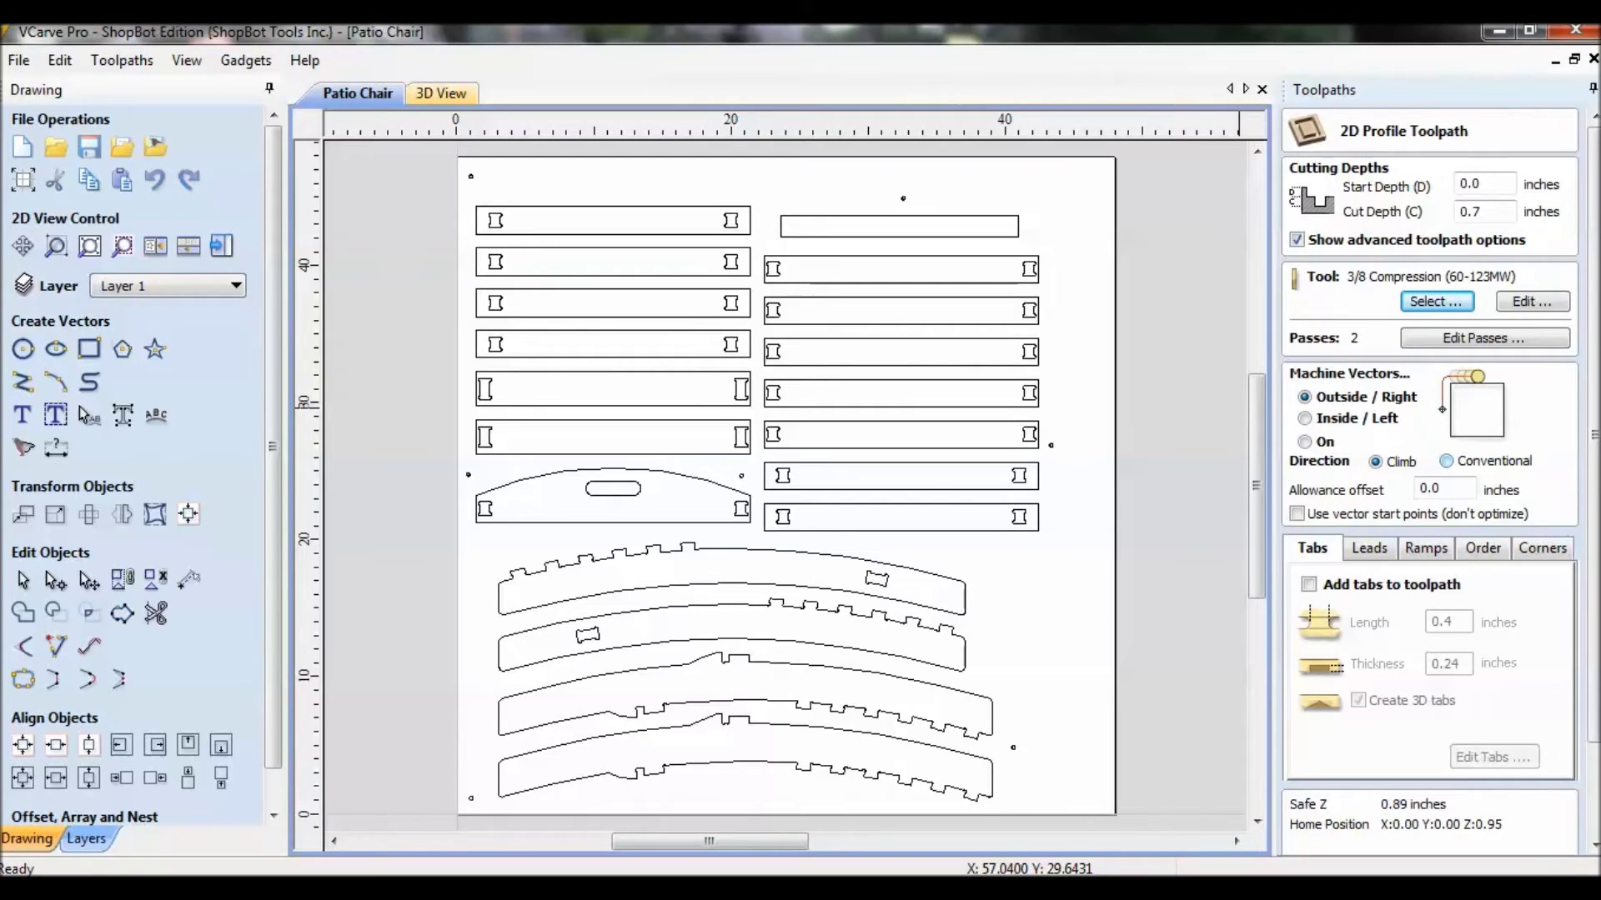
Set the profile's cutting direction to Conventional and add Smooth ramps with a 4.0-inch distance to the toolpath
{"action": "left_click", "coordinate": [1446, 461]}
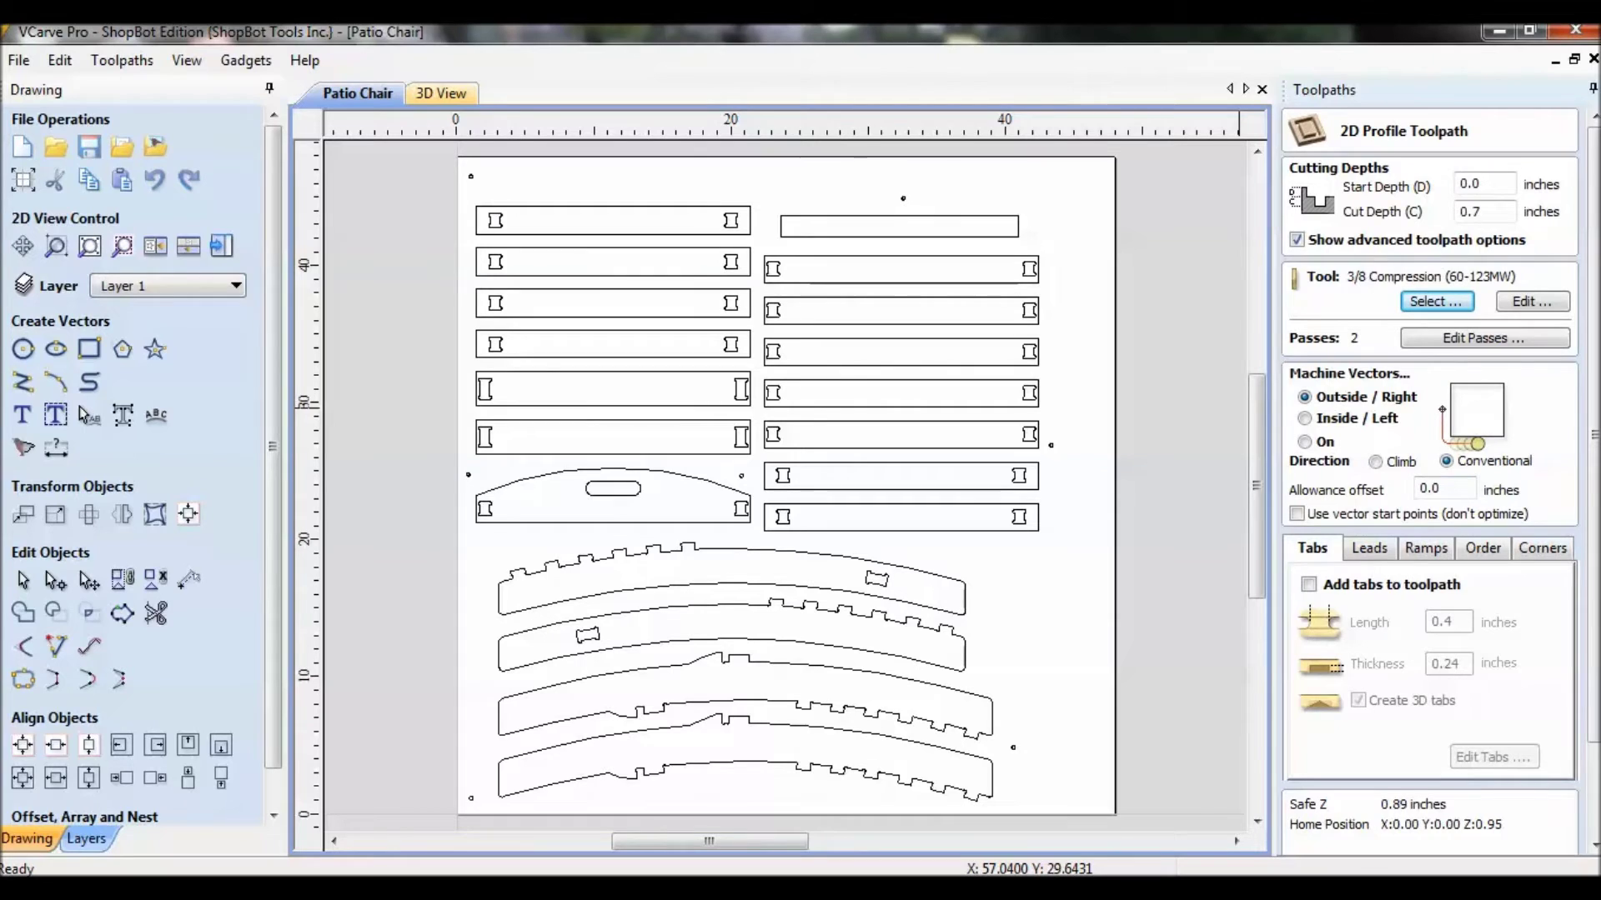
{"action": "scroll", "coordinate": [726, 647], "scroll_direction": "up", "scroll_amount": 8}
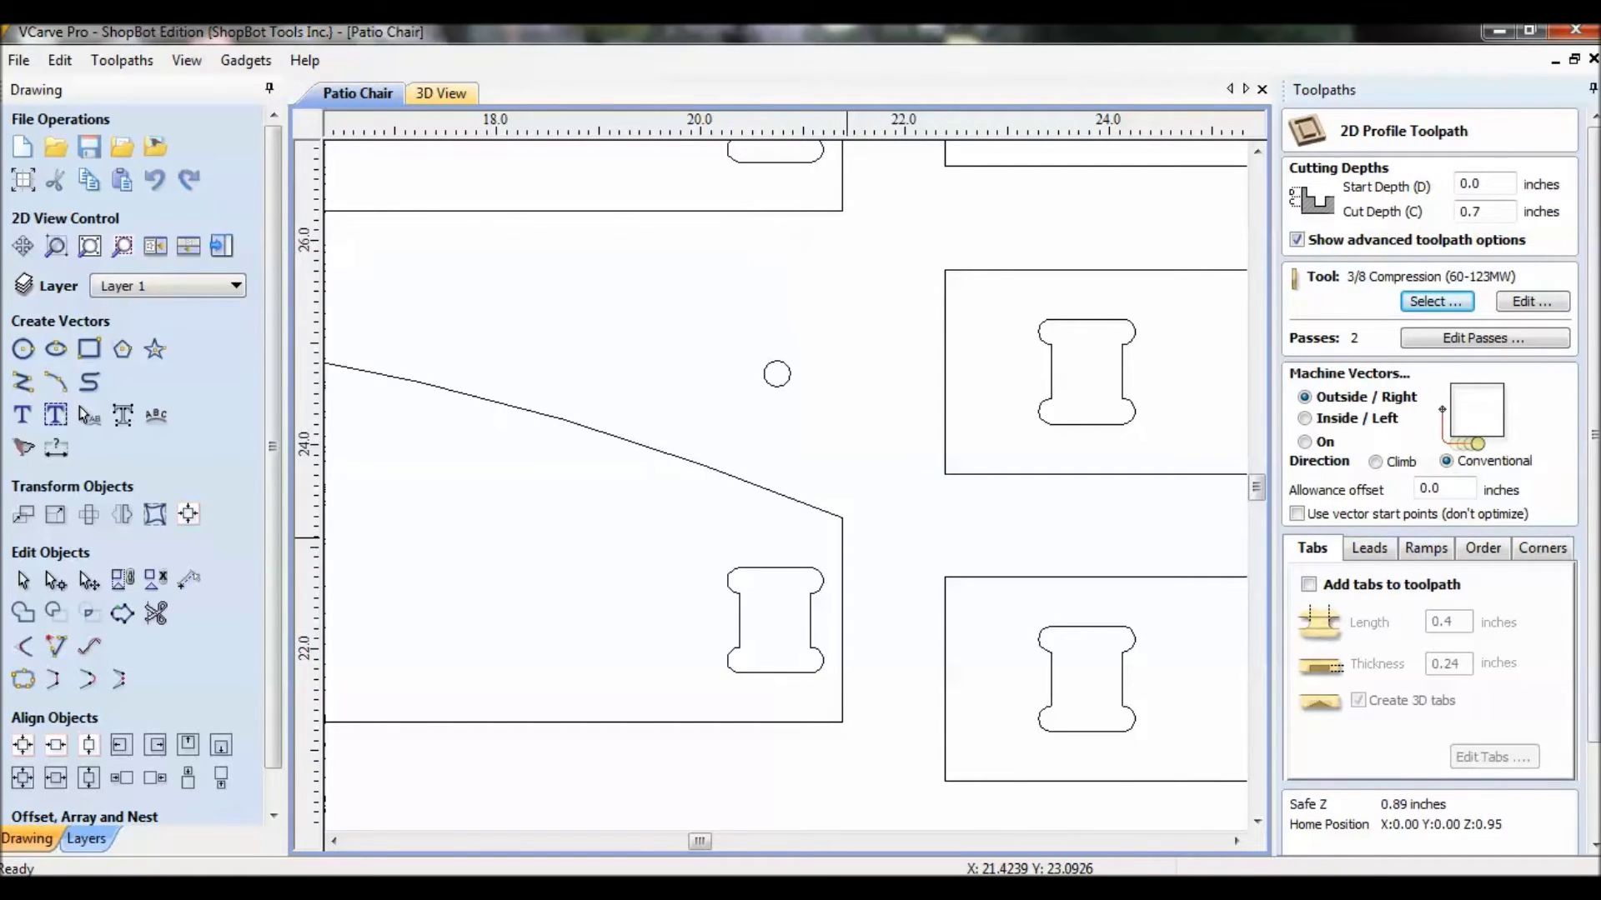
{"action": "scroll", "coordinate": [1139, 440], "scroll_direction": "down", "scroll_amount": 3}
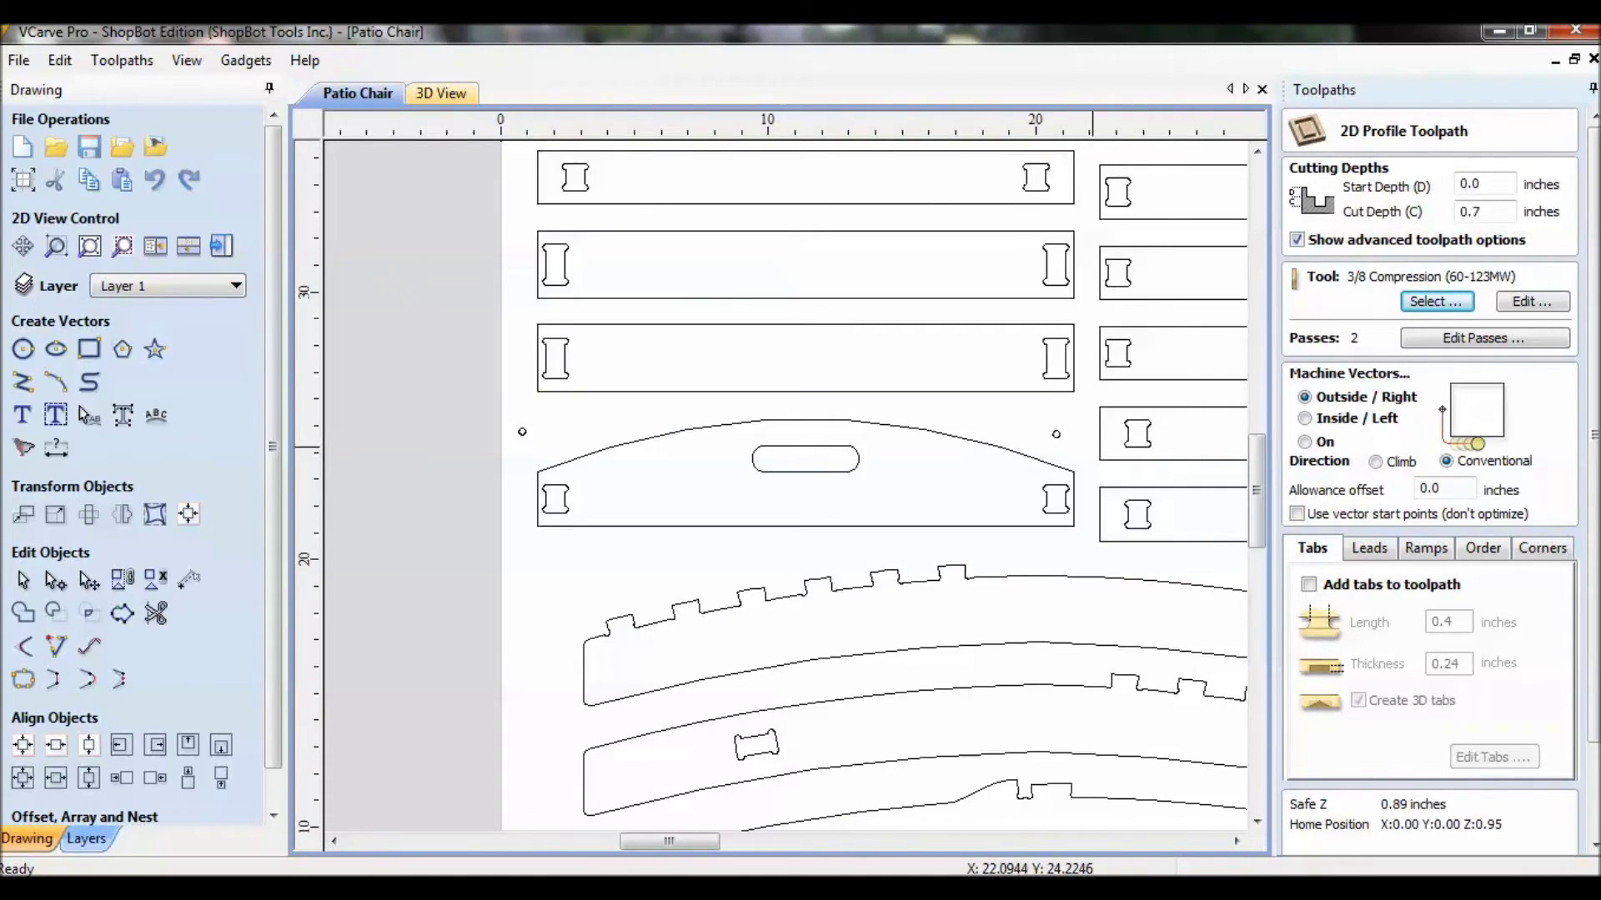
{"action": "scroll", "coordinate": [1117, 441], "scroll_direction": "down", "scroll_amount": 1}
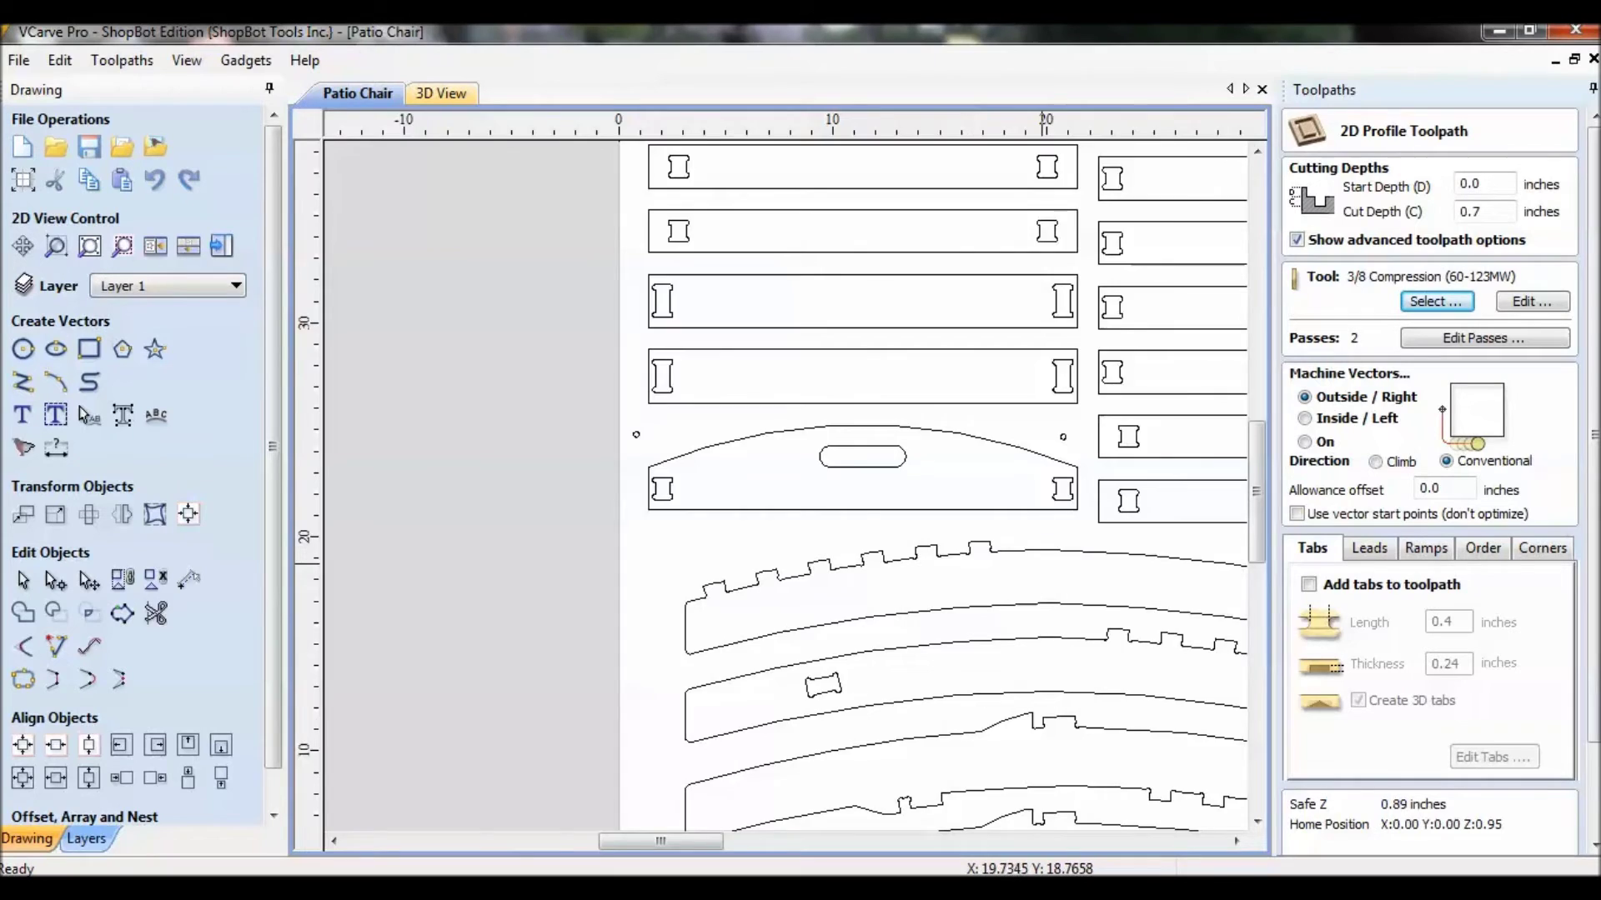
{"action": "scroll", "coordinate": [1037, 546], "scroll_direction": "down", "scroll_amount": 3}
{"action": "scroll", "coordinate": [669, 489], "scroll_direction": "right", "scroll_amount": 5}
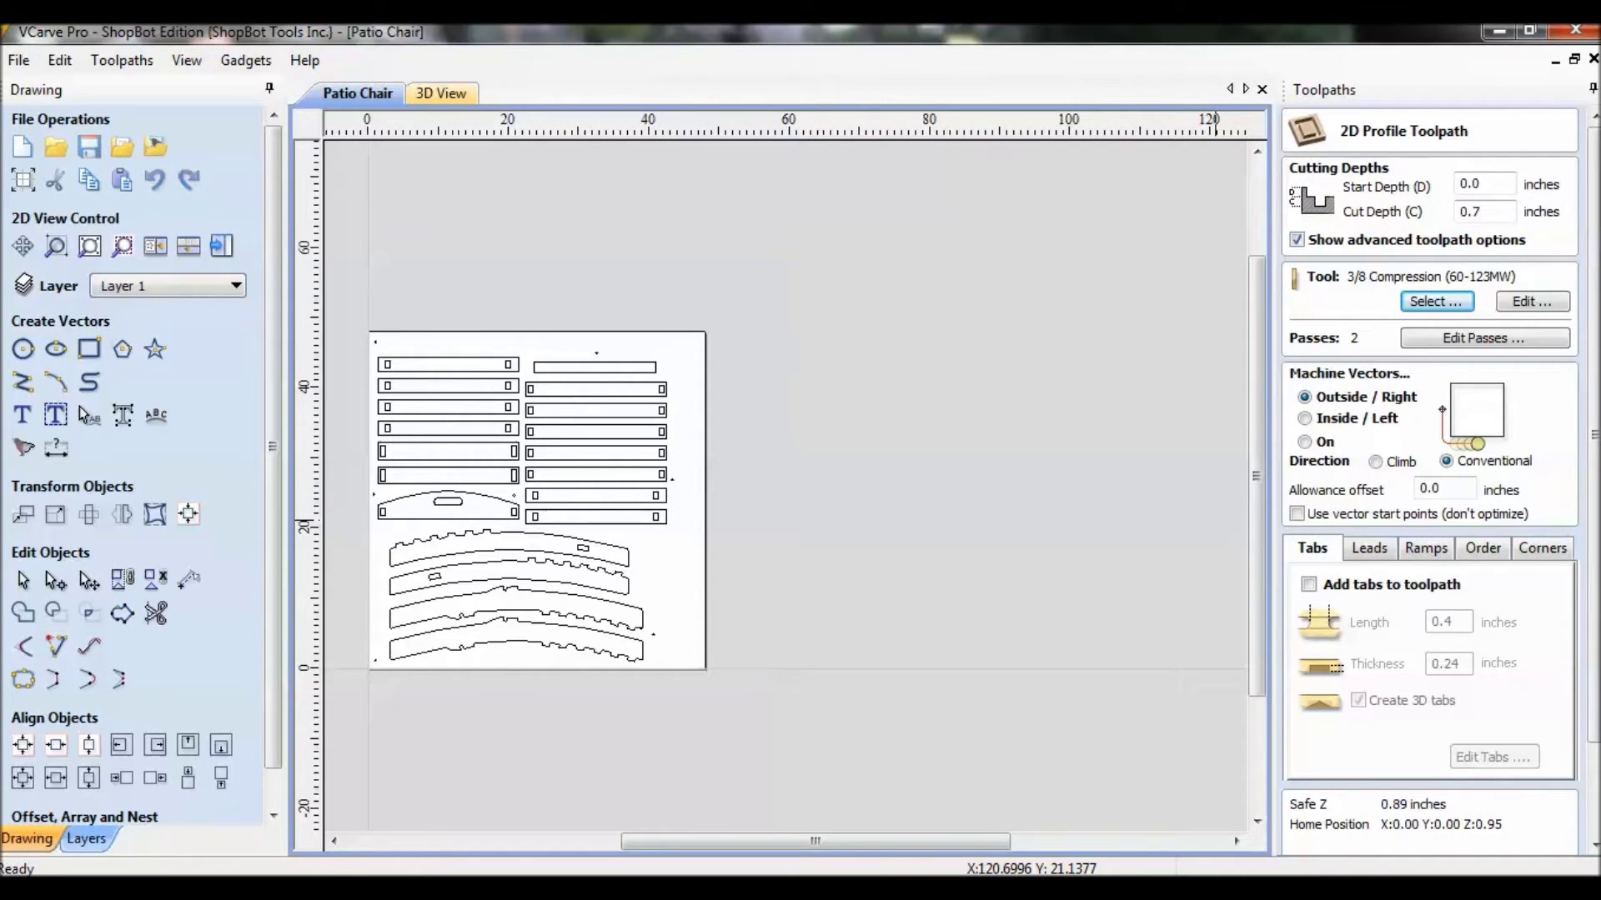
{"action": "key", "text": "F3"}
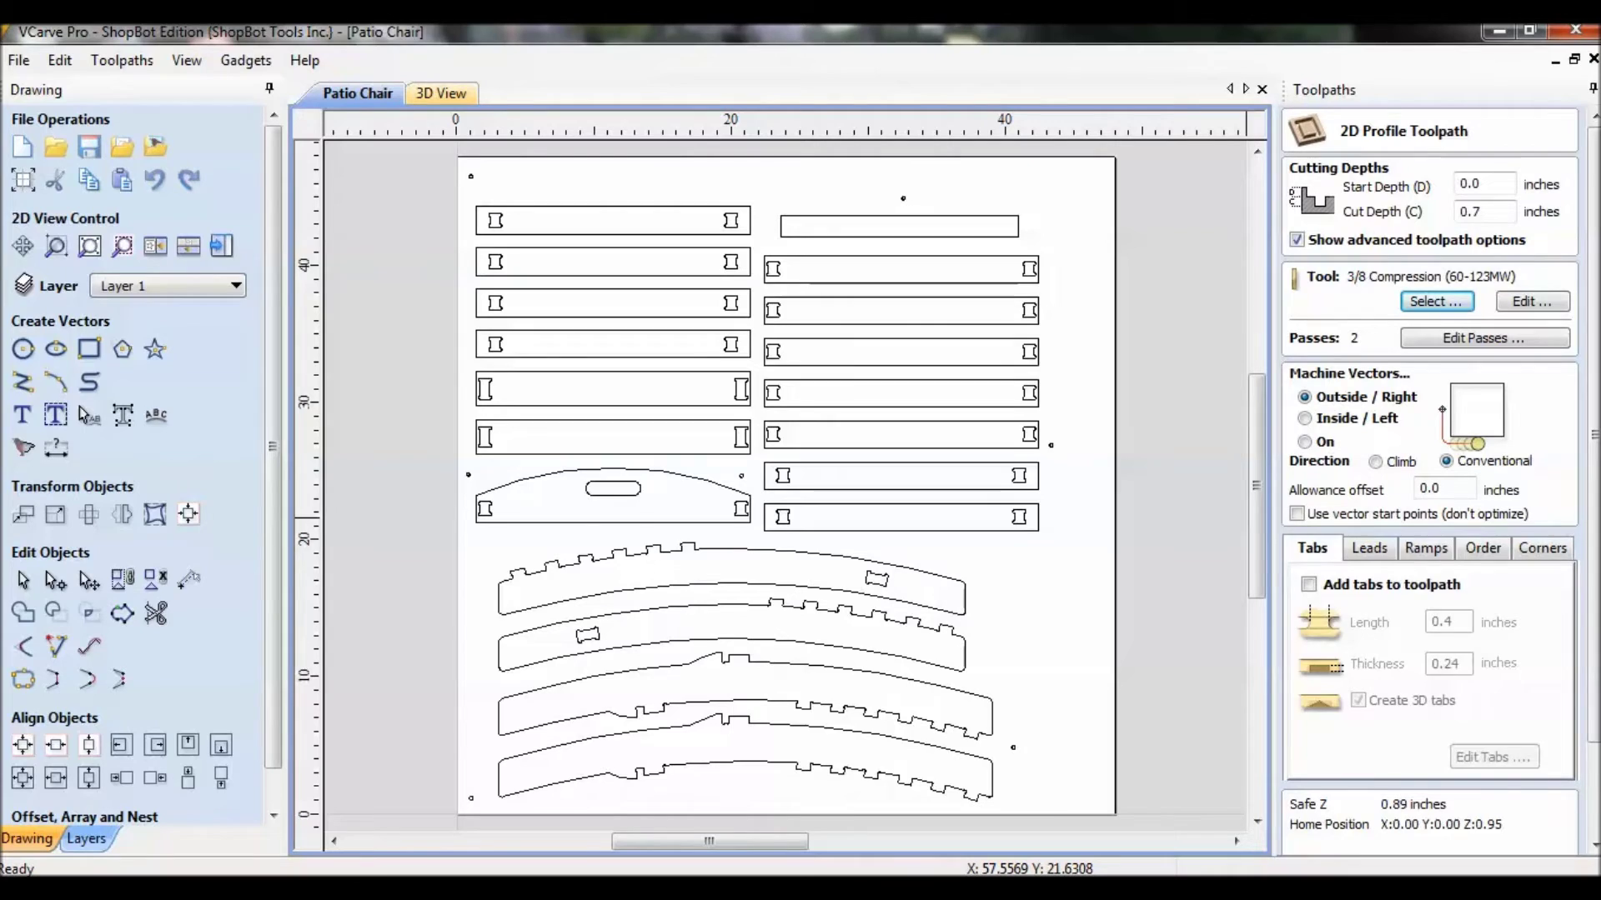
{"action": "left_click", "coordinate": [1426, 547]}
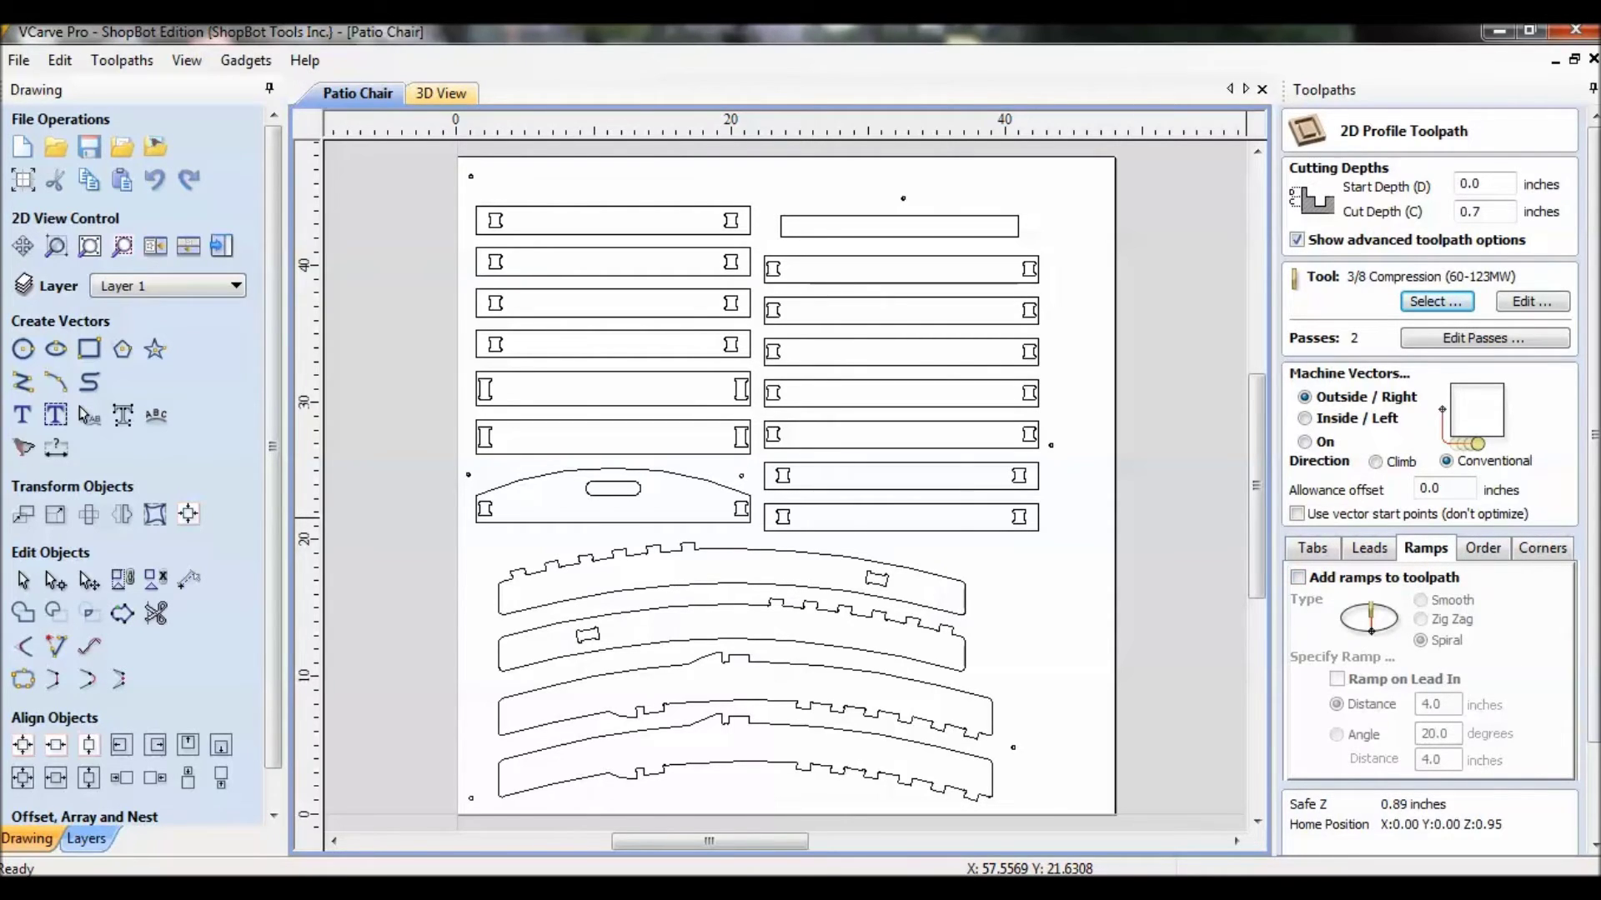
{"action": "left_click", "coordinate": [1298, 577]}
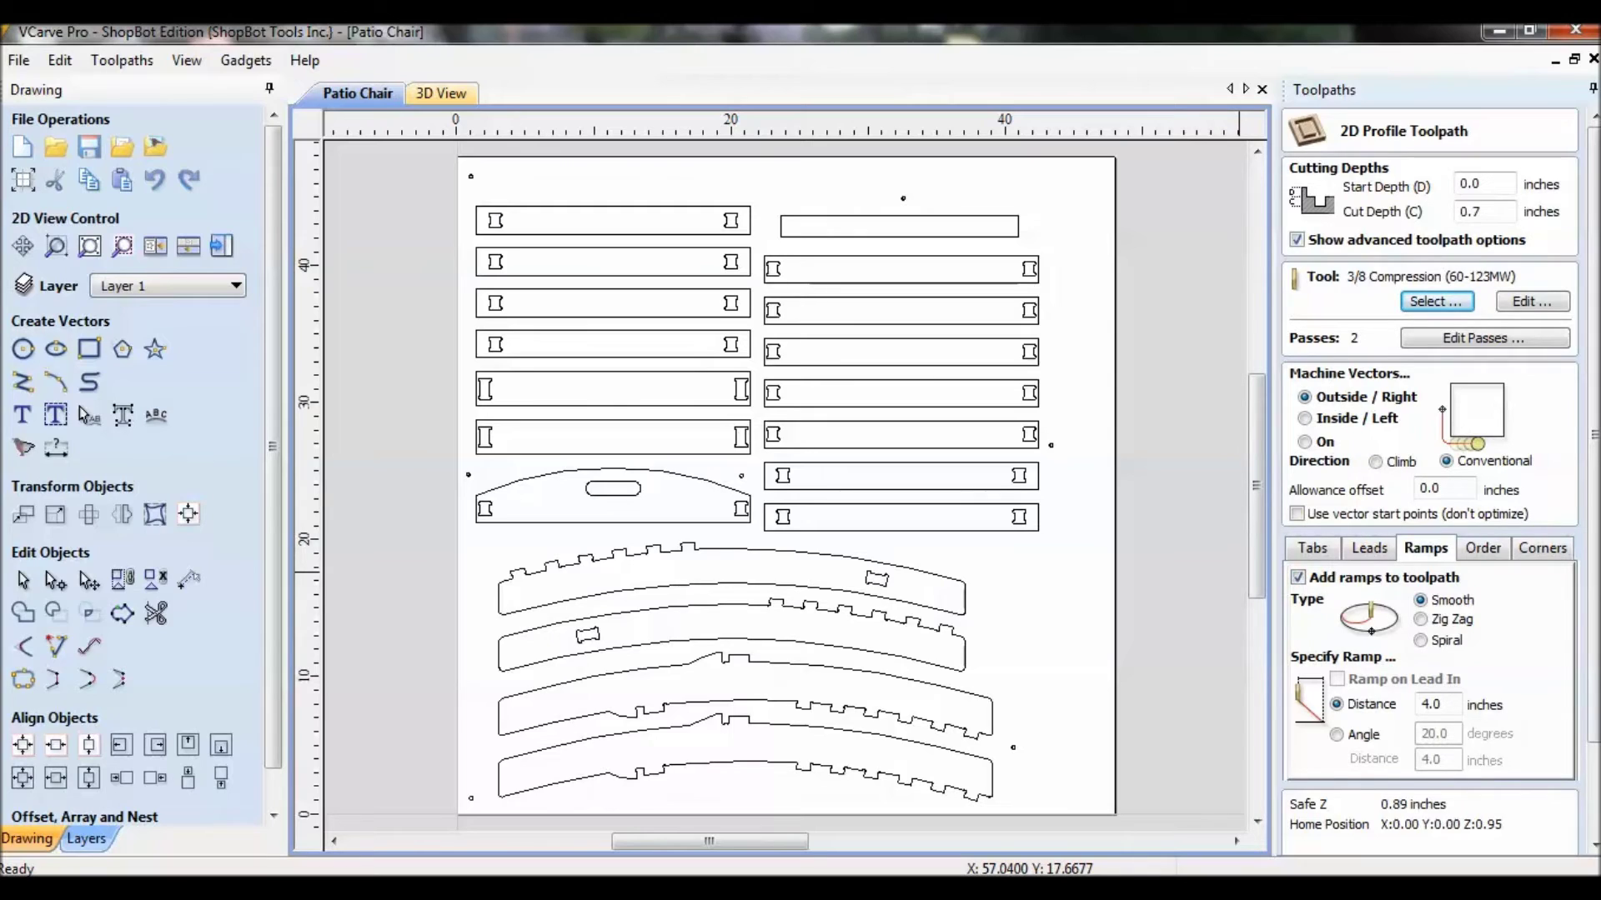
Enable 3D tabs for the profile toolpath with a length of 0.4 inches and a thickness of 0.24 inches
{"action": "left_click", "coordinate": [1312, 548]}
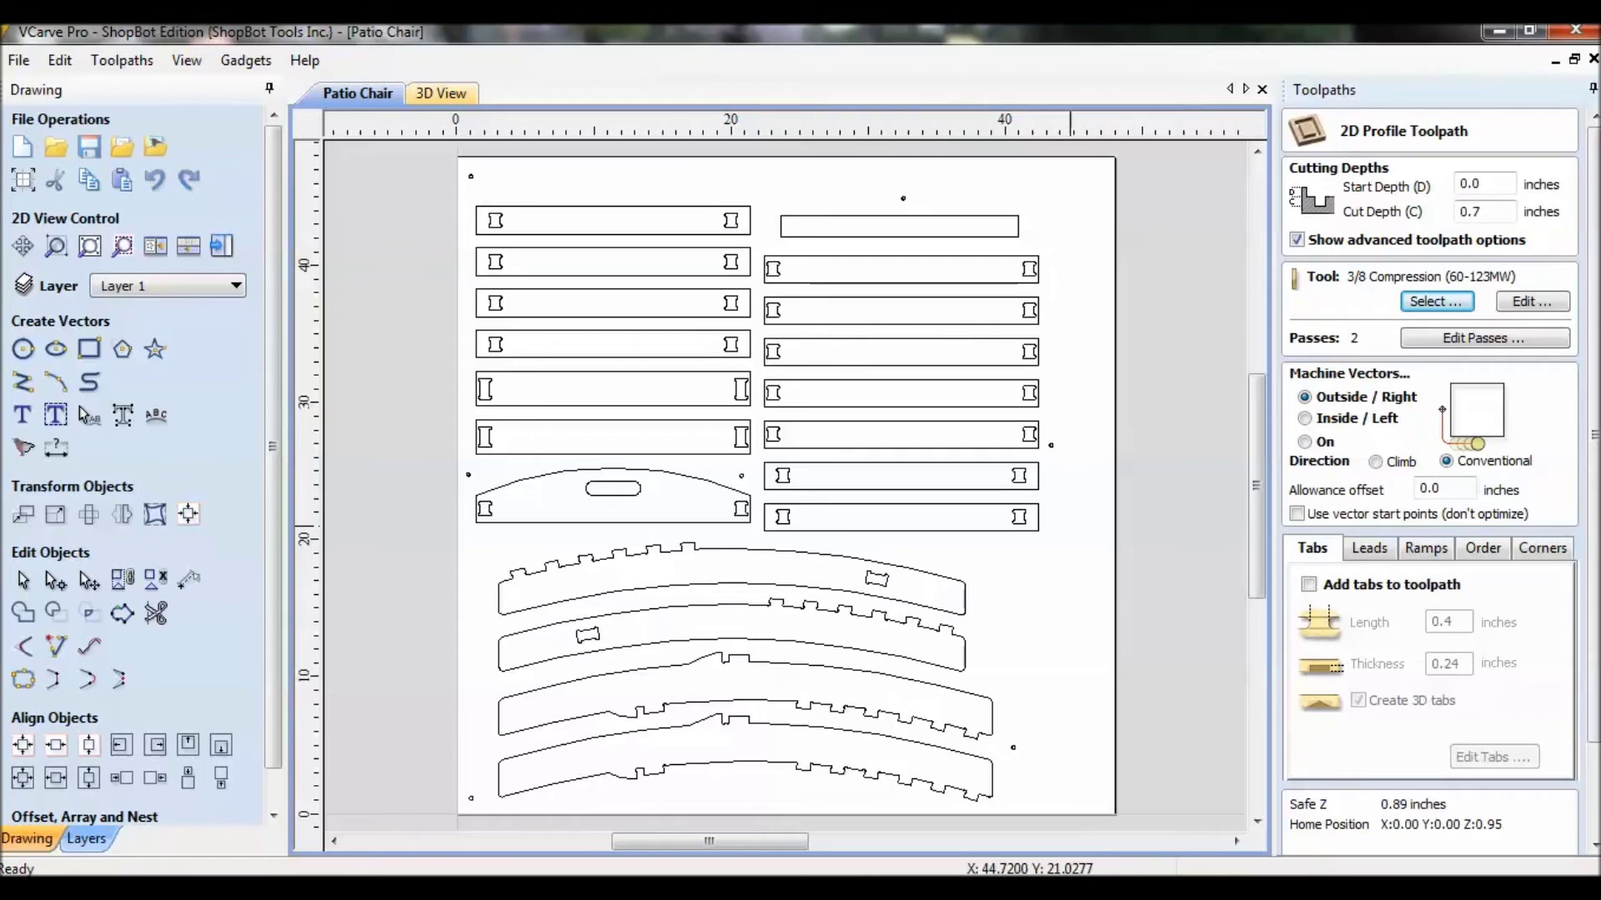
{"action": "left_click", "coordinate": [902, 200]}
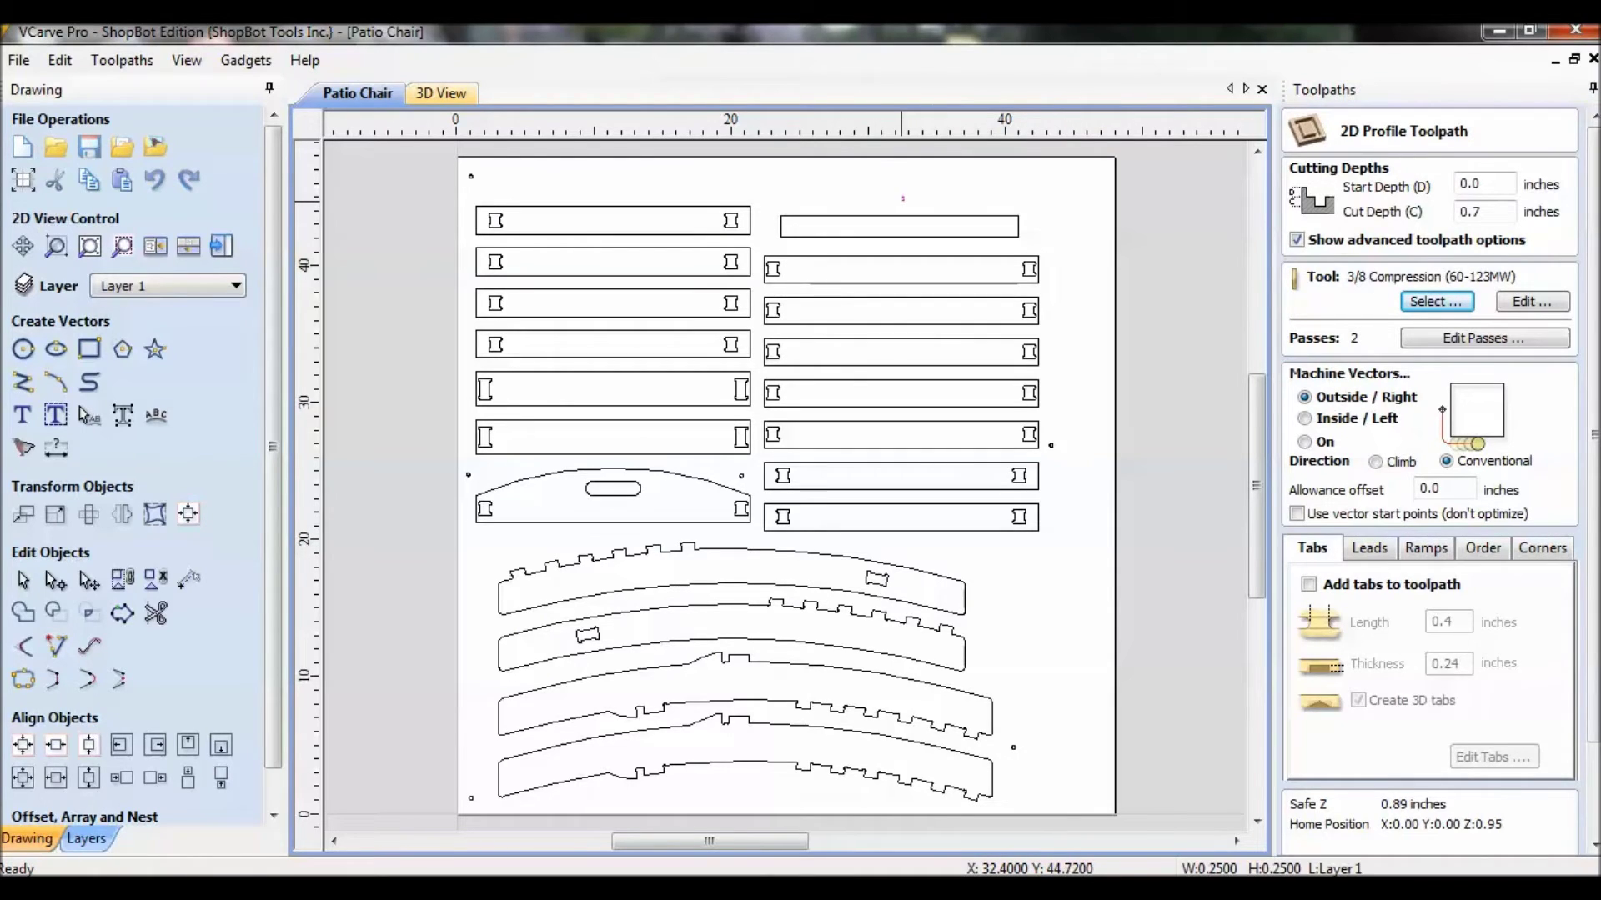
{"action": "key", "text": "Escape"}
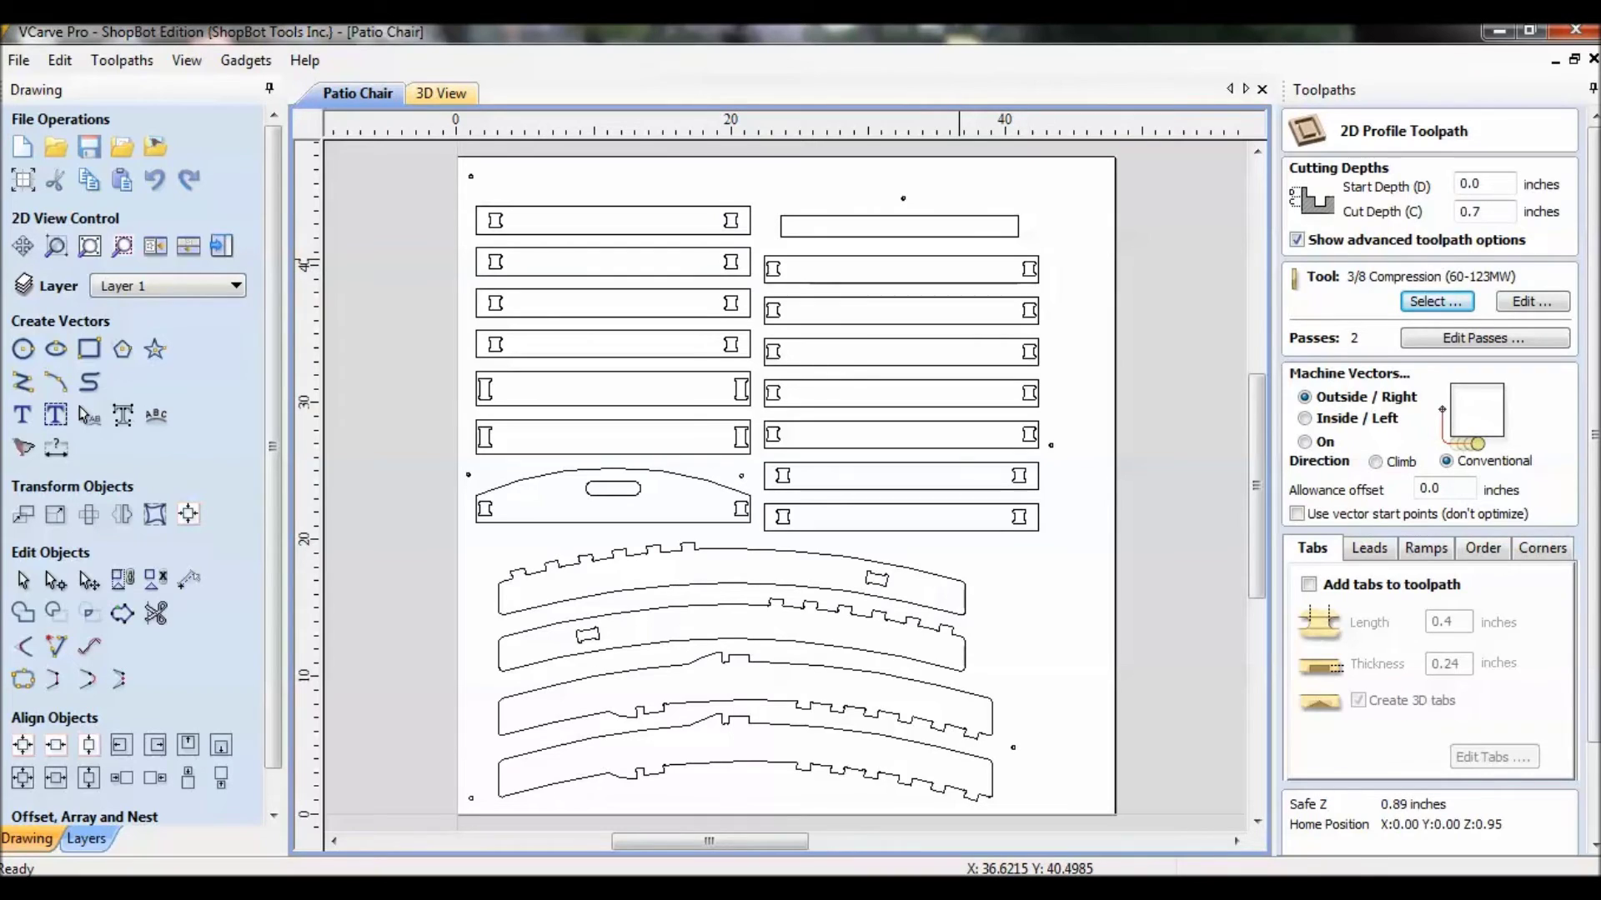
{"action": "left_click", "coordinate": [959, 257]}
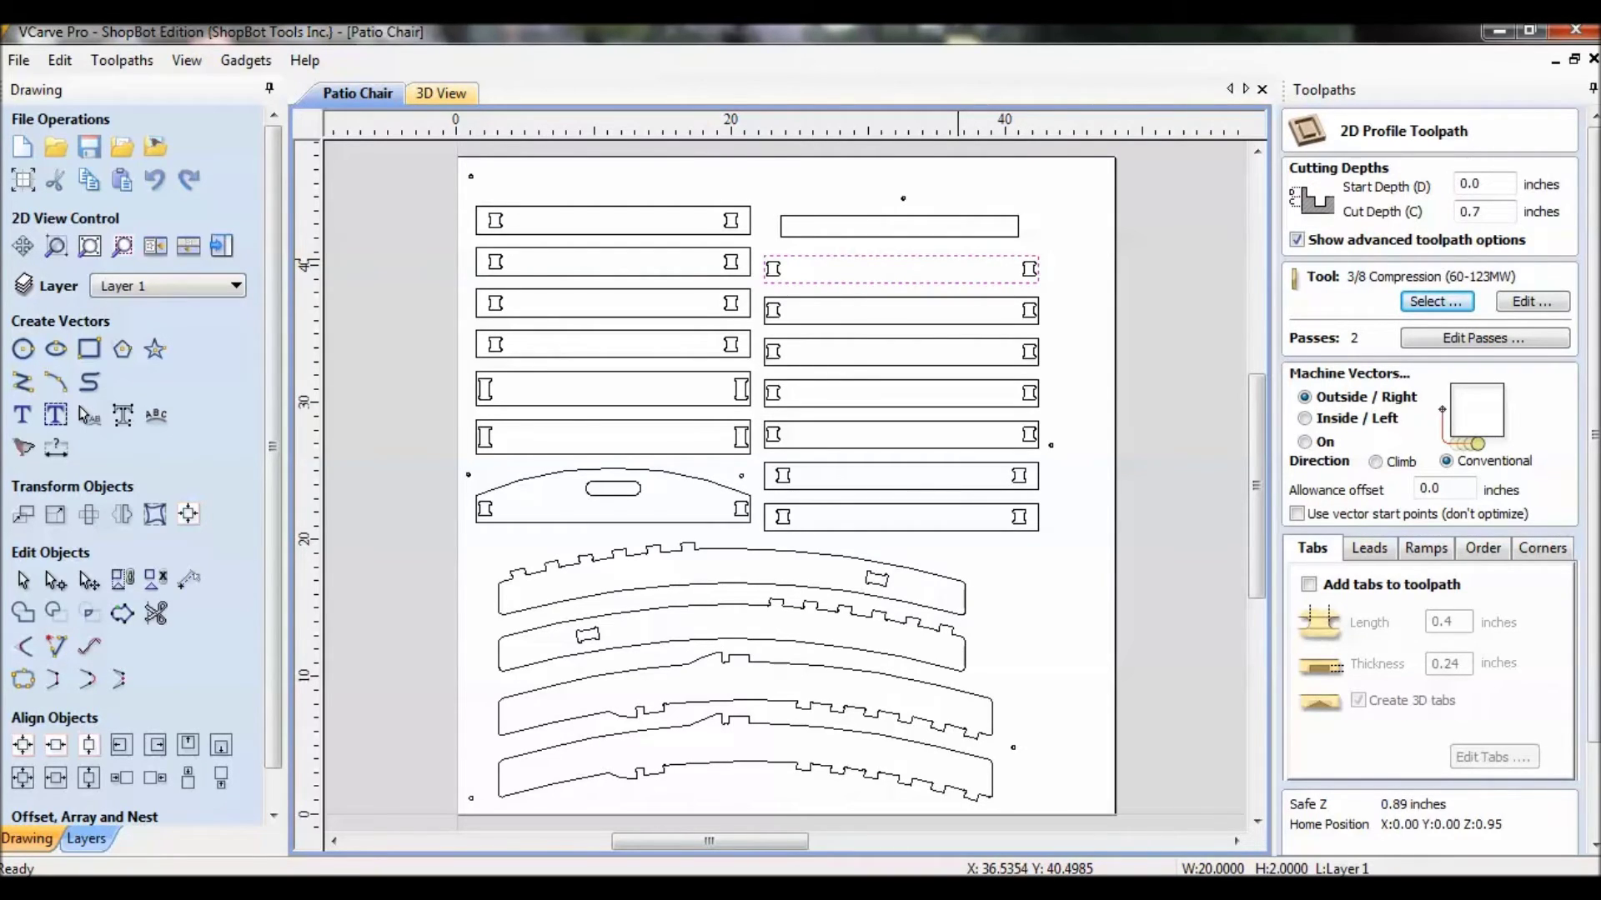
{"action": "left_click", "coordinate": [1096, 511]}
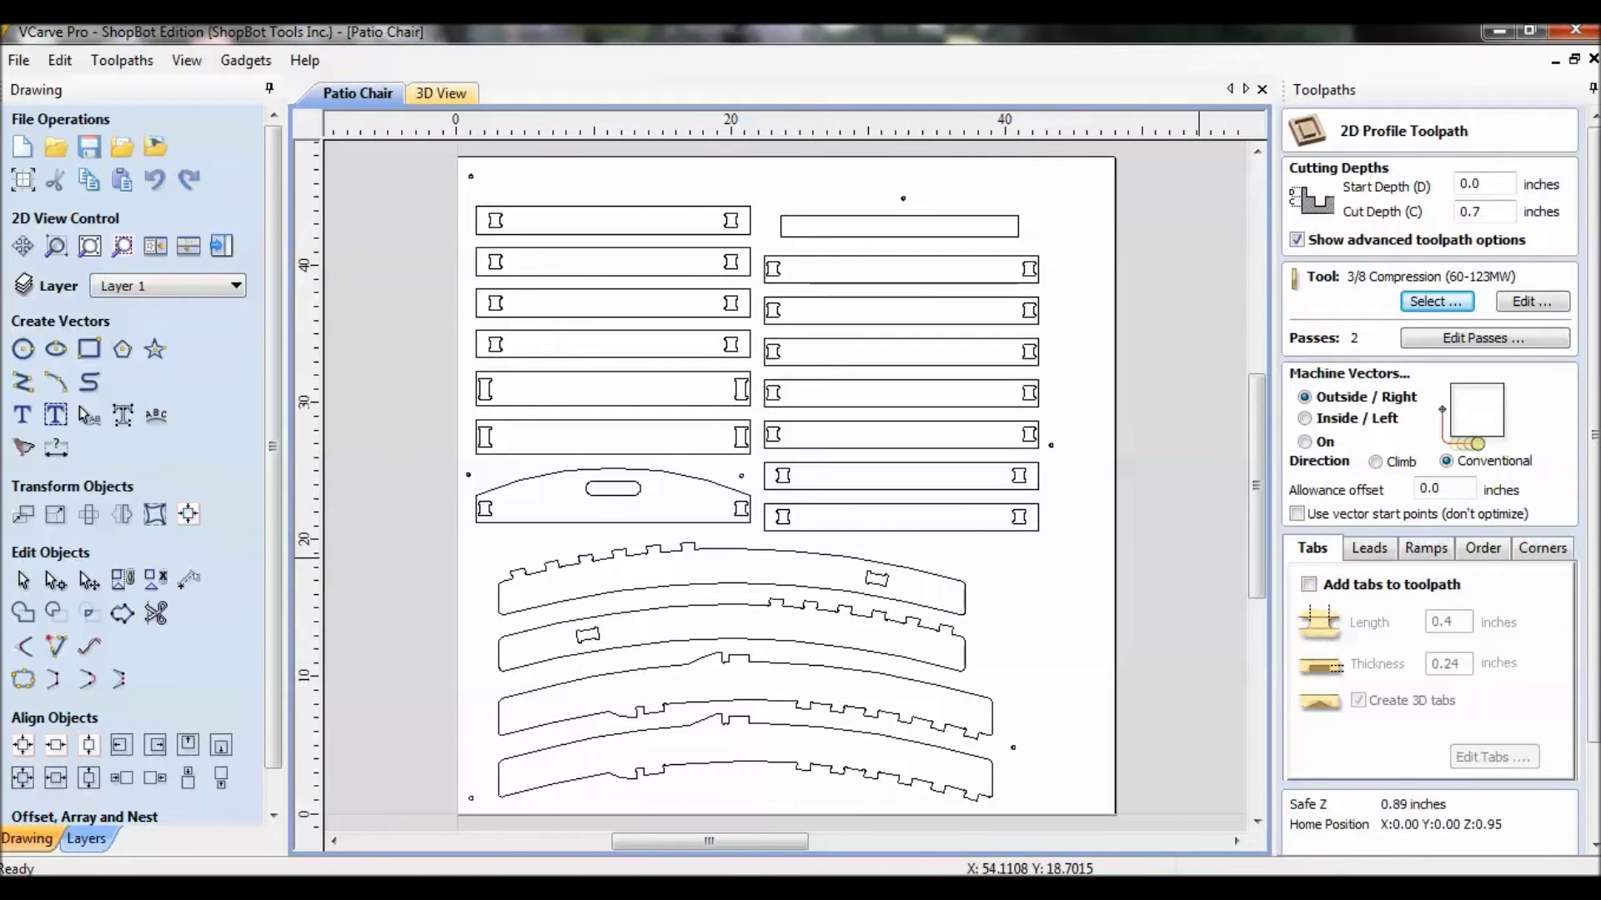
{"action": "left_click", "coordinate": [1308, 584]}
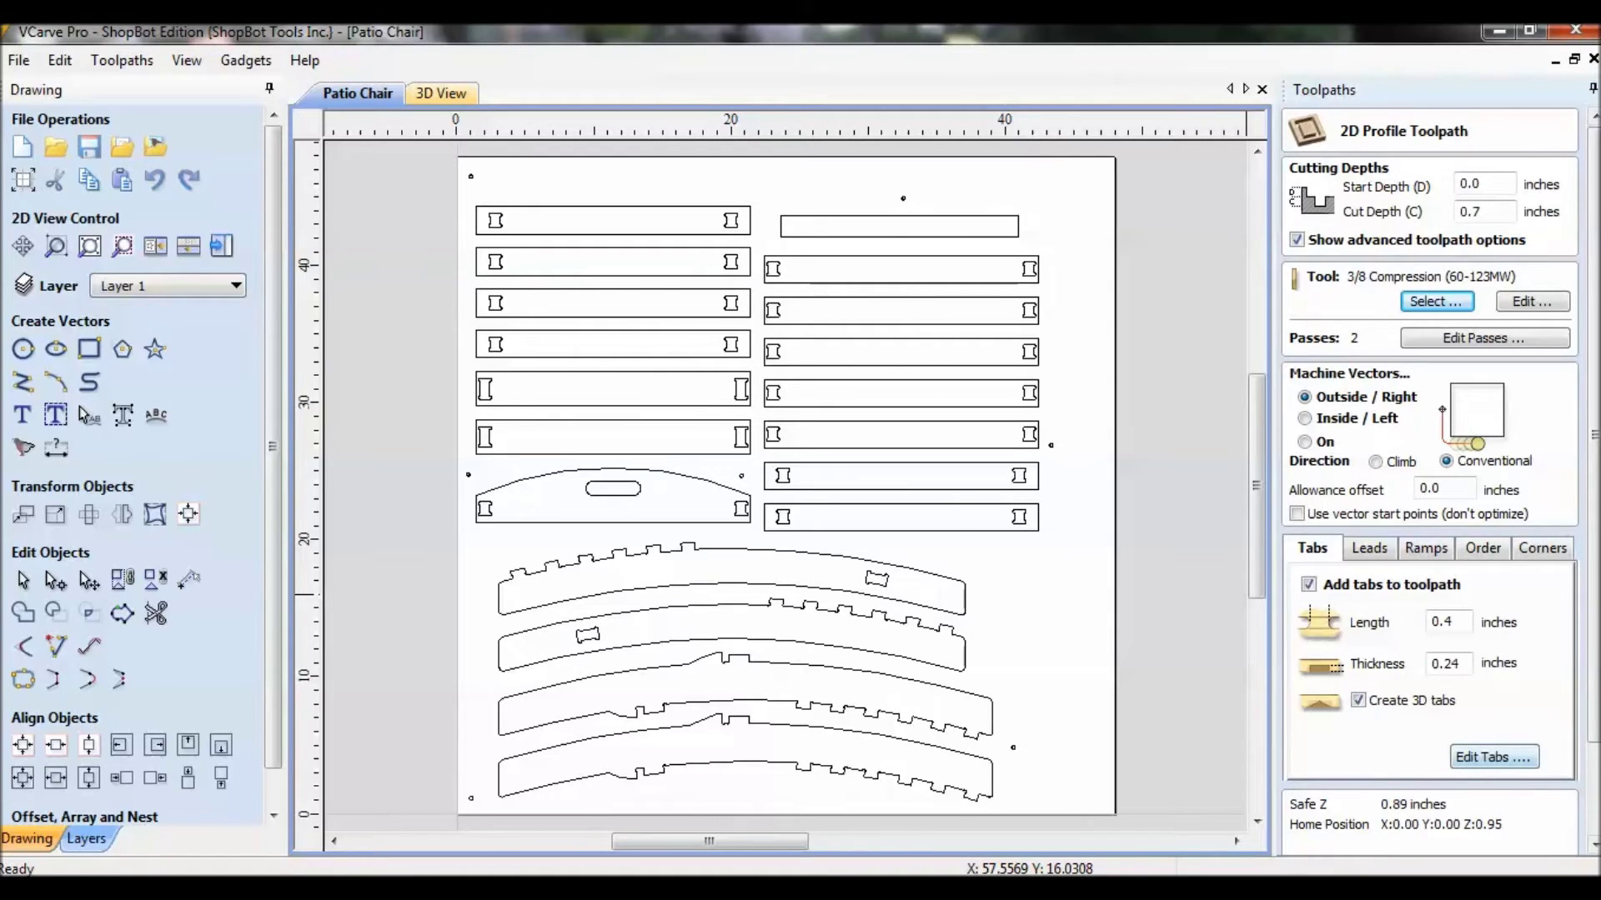
Select the outer outlines of the four curved rails, the arched back piece and all slats, and open their tabs for editing
{"action": "left_click", "coordinate": [1493, 757]}
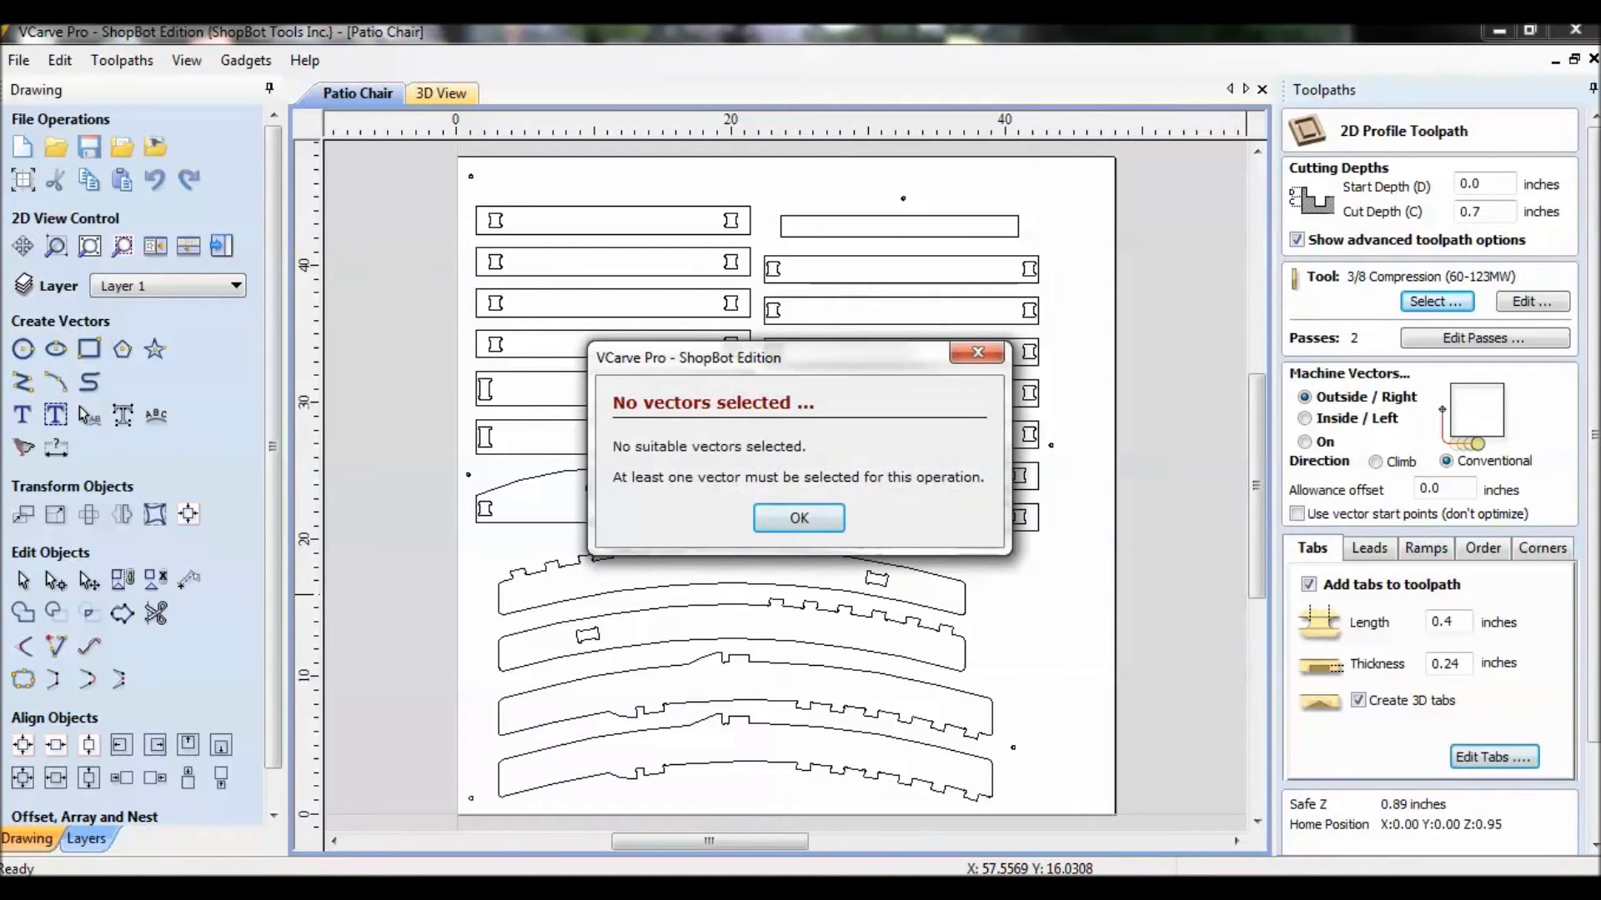
{"action": "left_click", "coordinate": [750, 517]}
{"action": "left_click_drag", "start_coordinate": [739, 736], "coordinate": [710, 563]}
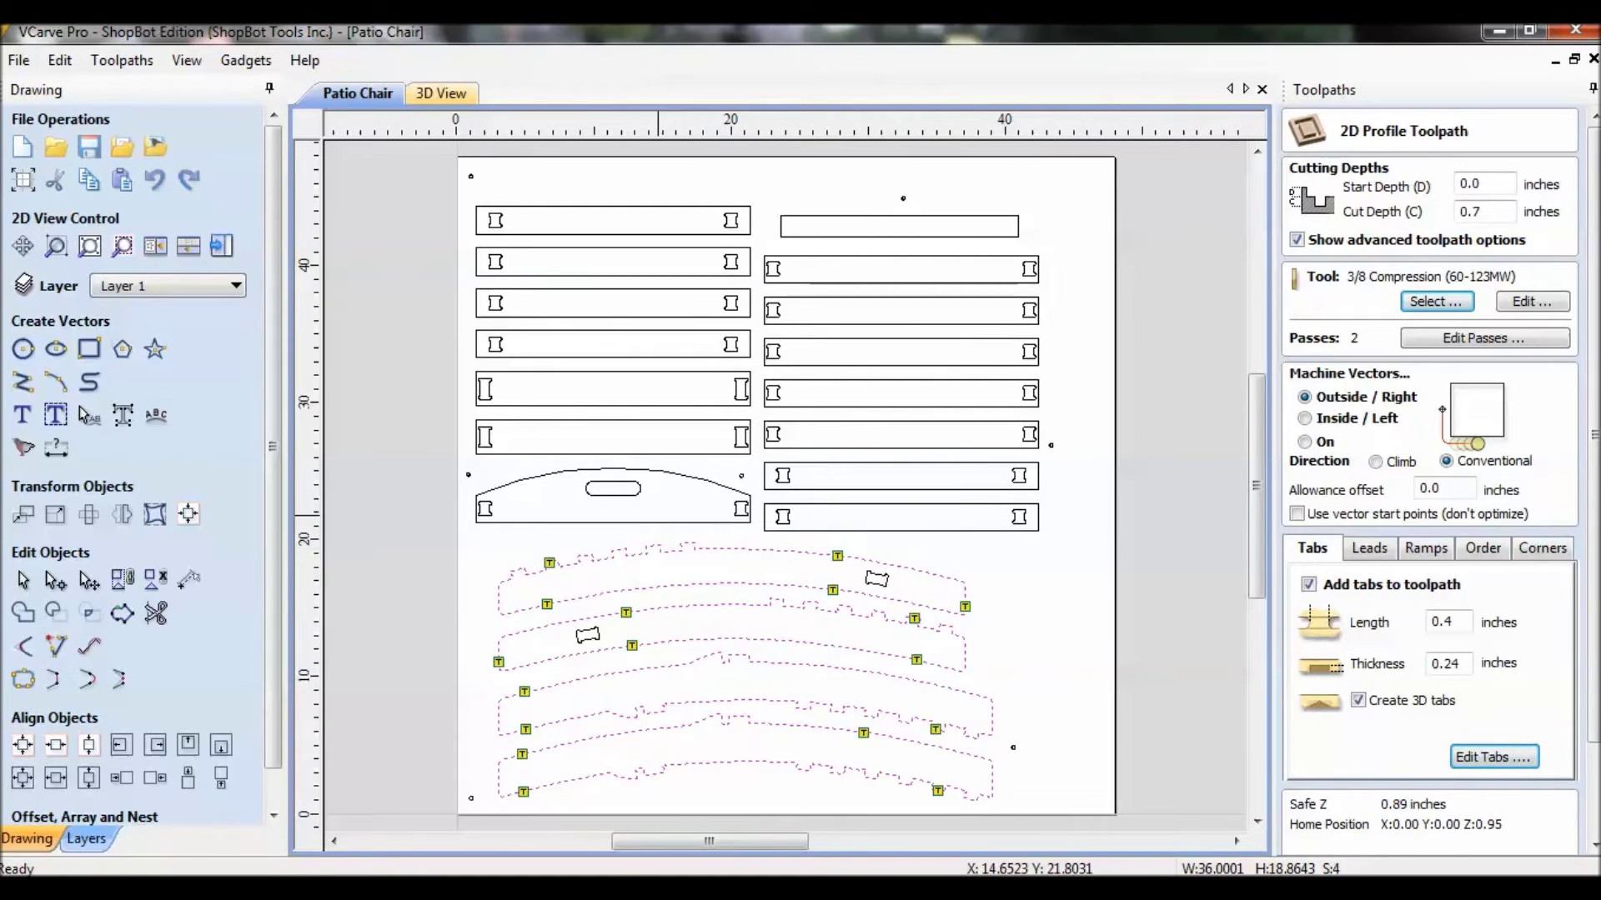
{"action": "left_click_drag", "start_coordinate": [659, 219], "coordinate": [1019, 330], "text": "shift"}
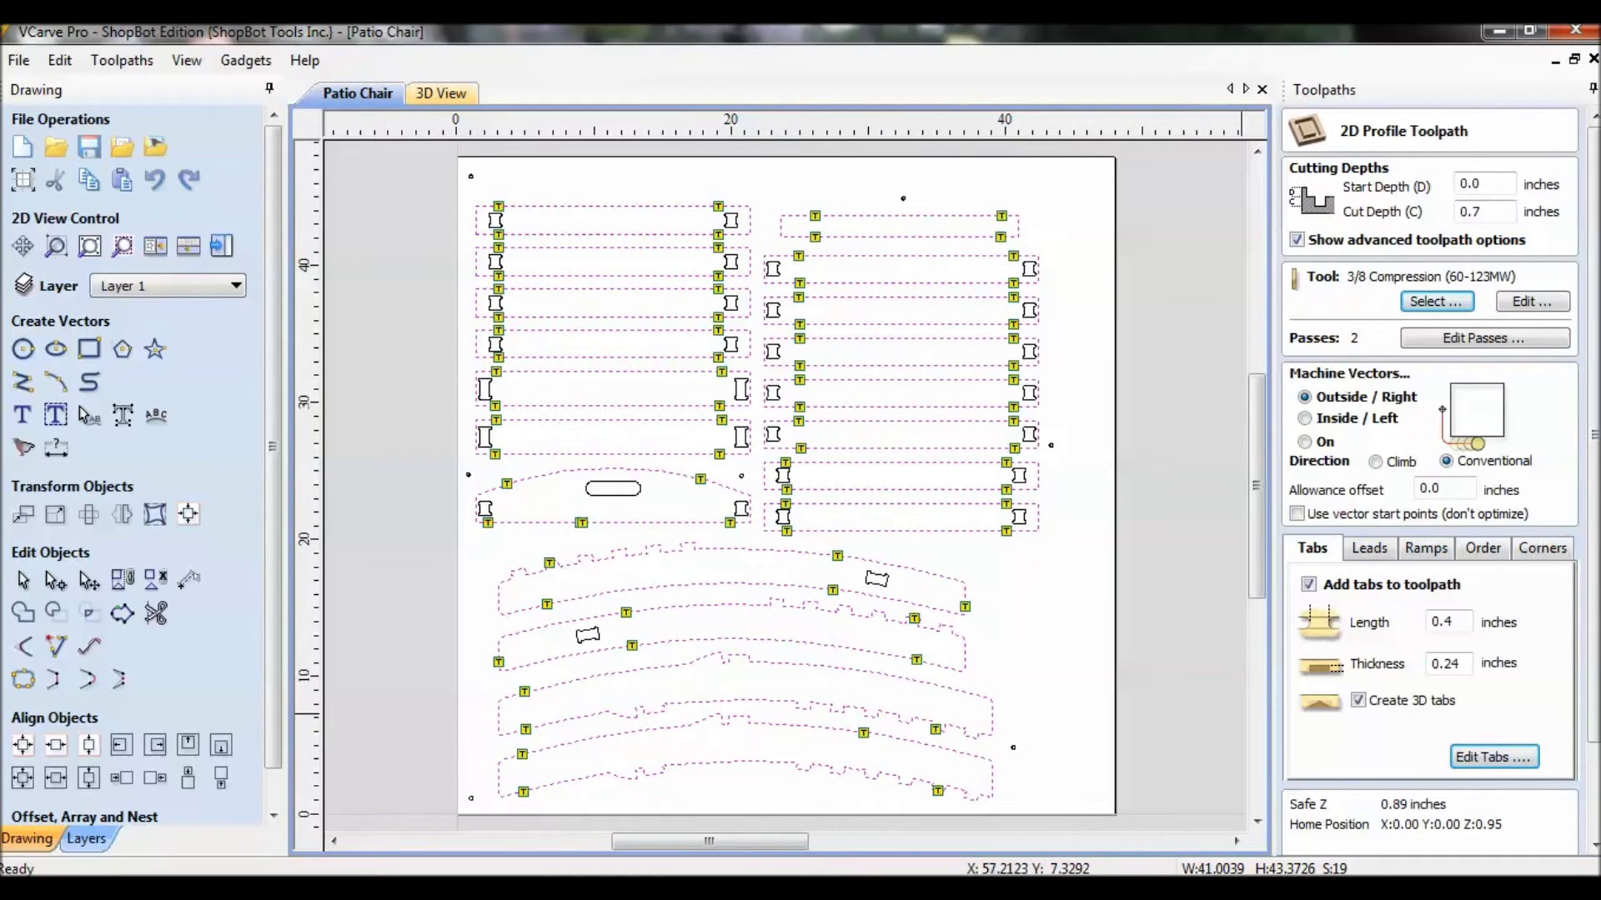
{"action": "left_click", "coordinate": [1493, 757]}
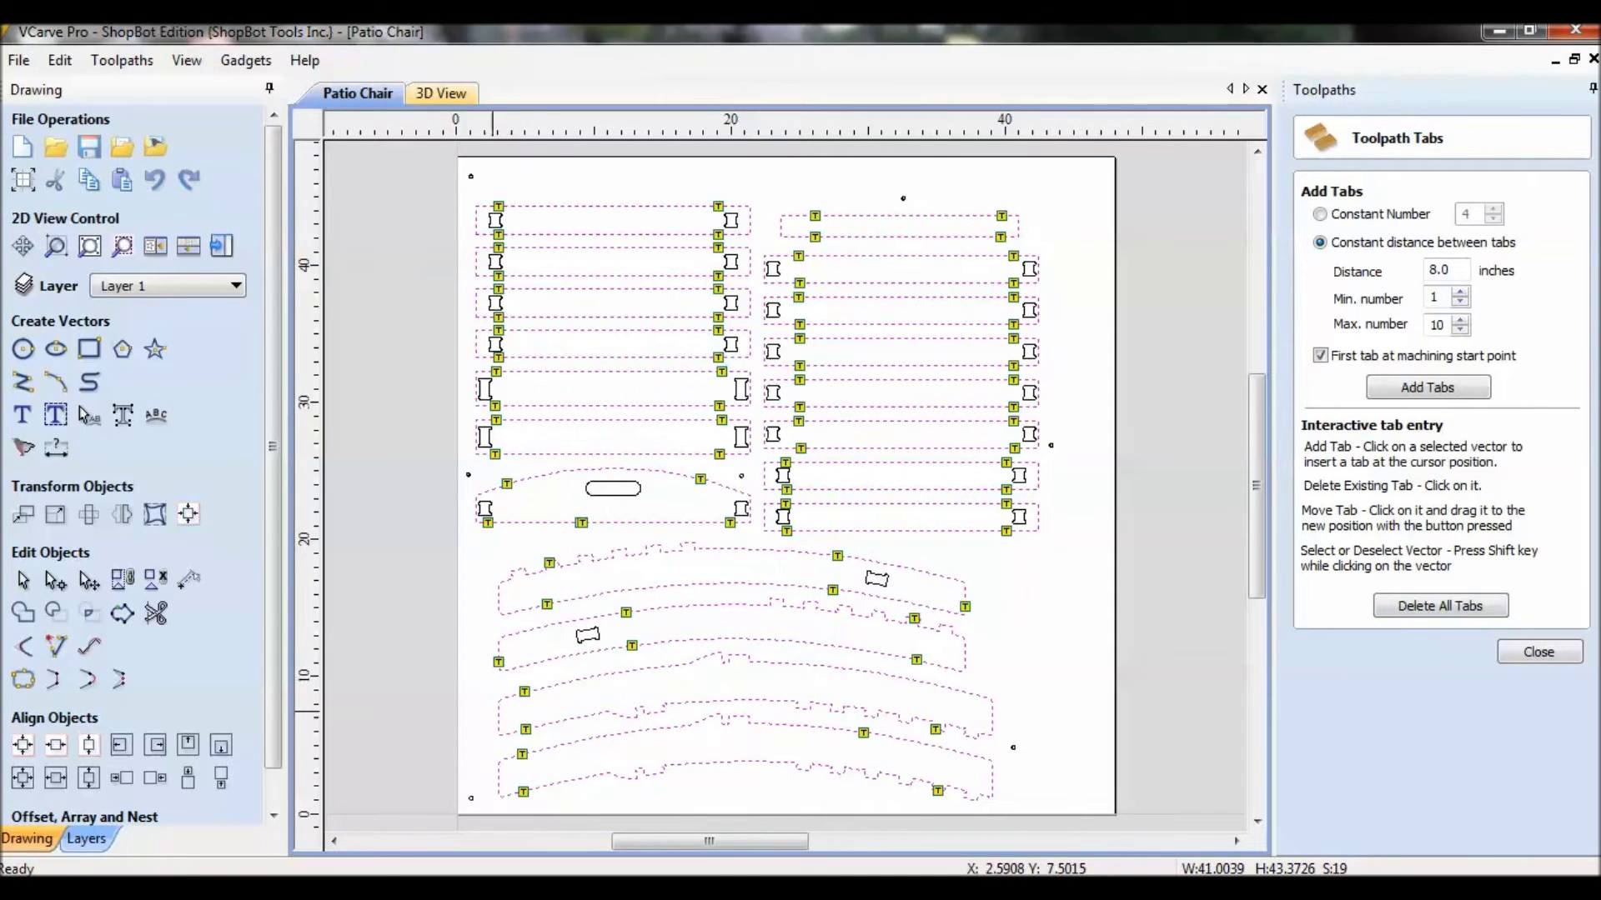
Delete the tabs on the short end edges of the upper two curved rails
{"action": "scroll", "coordinate": [483, 731], "scroll_direction": "up", "scroll_amount": 2}
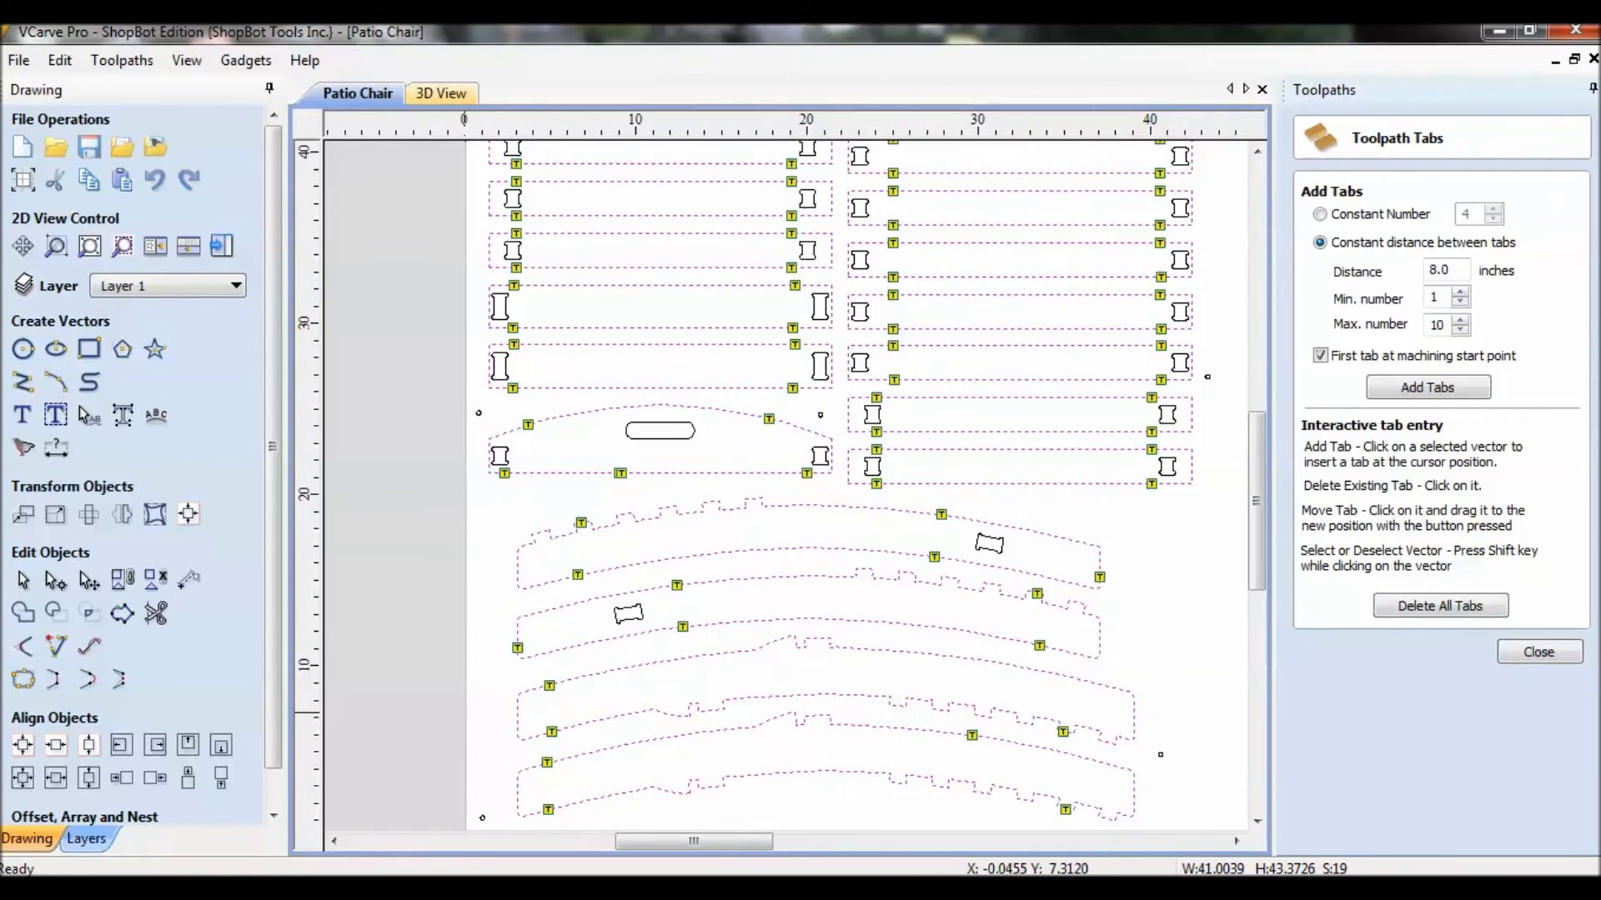
{"action": "scroll", "coordinate": [479, 710], "scroll_direction": "up", "scroll_amount": 3}
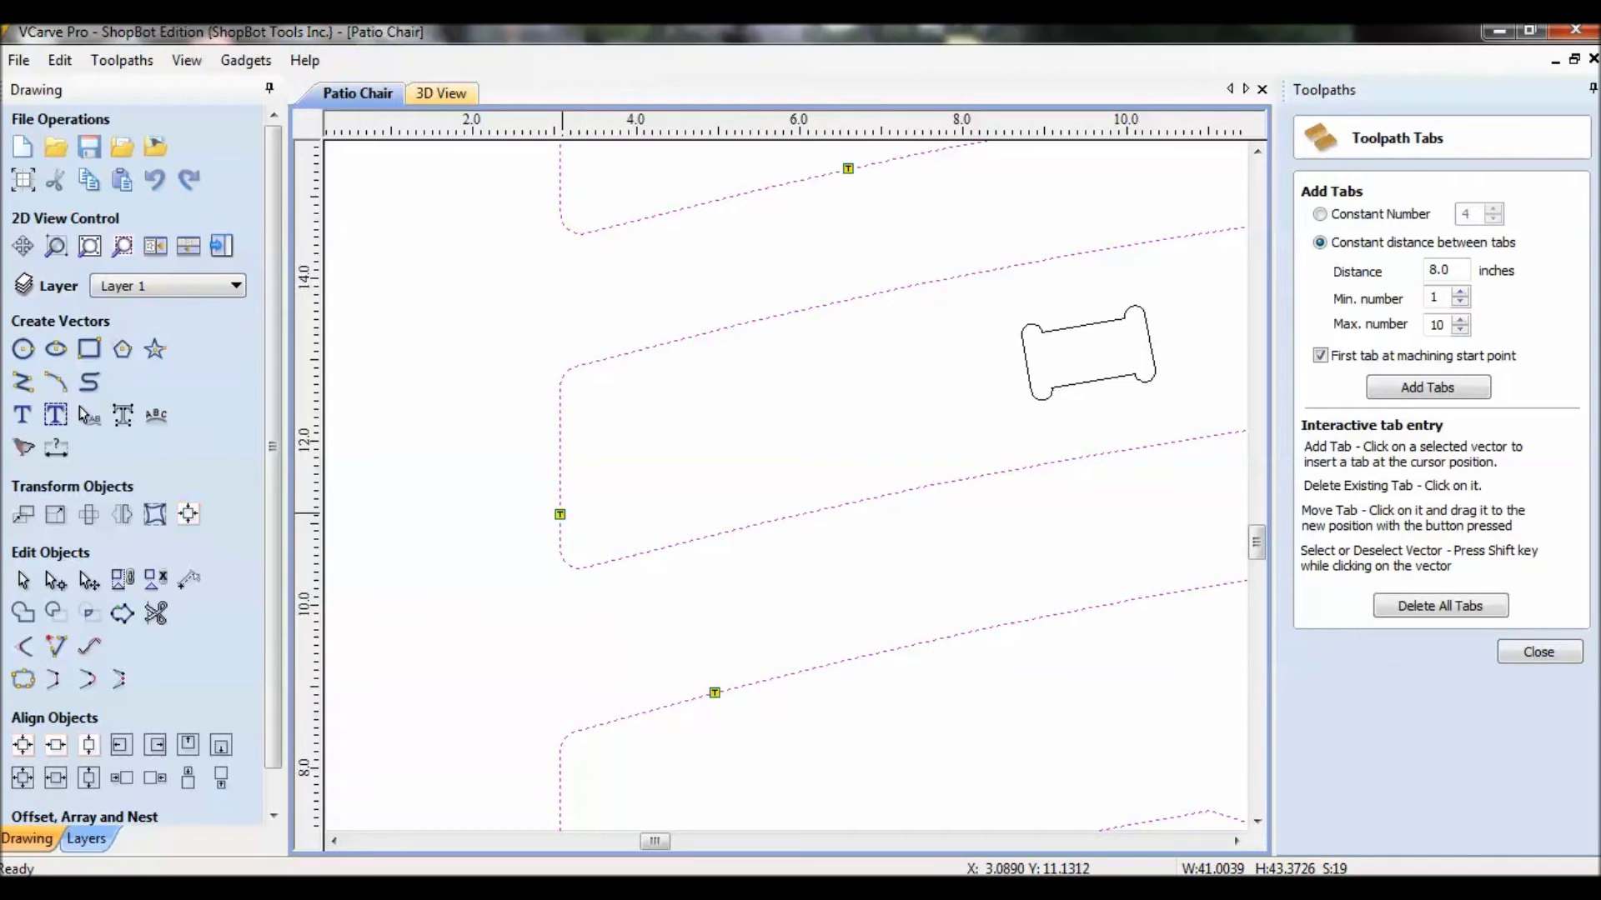
{"action": "scroll", "coordinate": [557, 510], "scroll_direction": "down", "scroll_amount": 2}
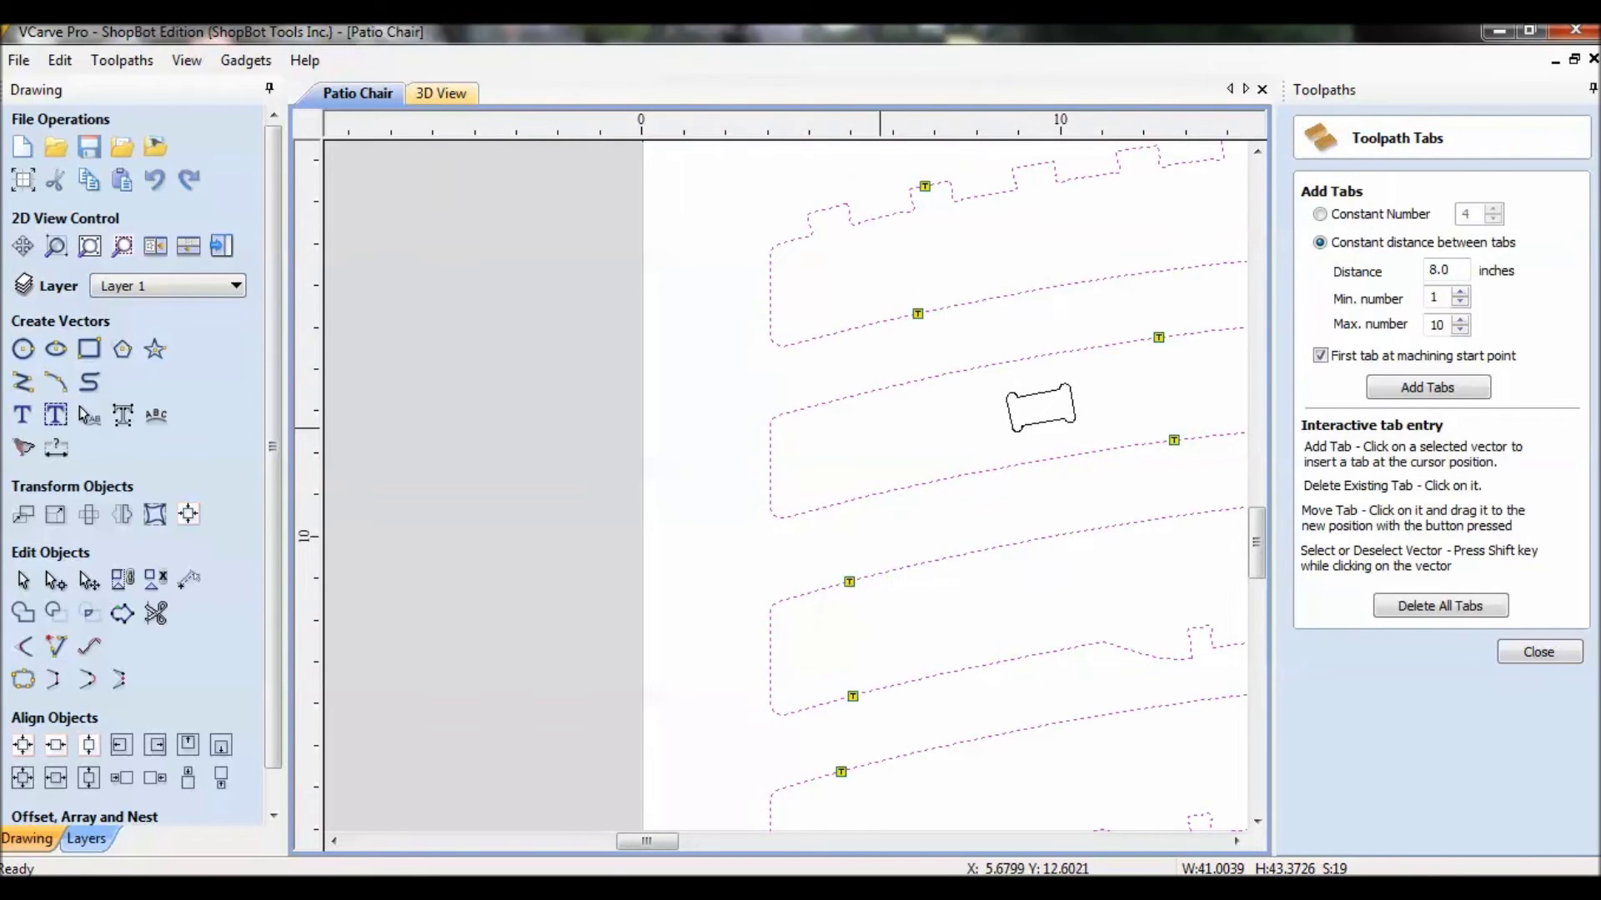
{"action": "scroll", "coordinate": [916, 478], "scroll_direction": "down", "scroll_amount": 2}
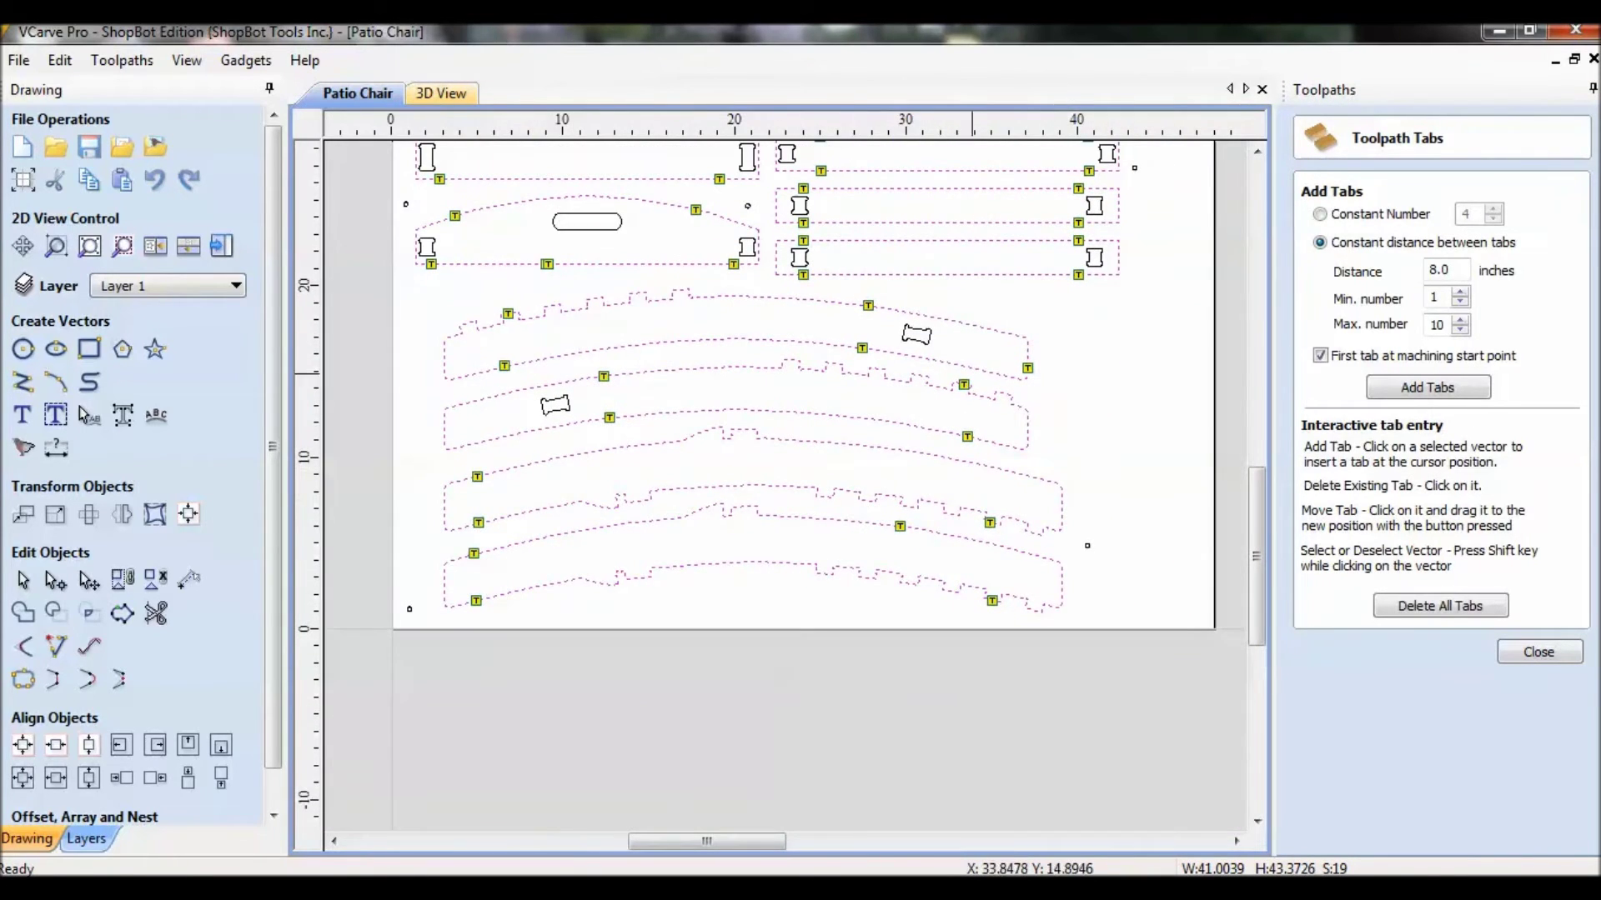
{"action": "scroll", "coordinate": [972, 467], "scroll_direction": "up", "scroll_amount": 5}
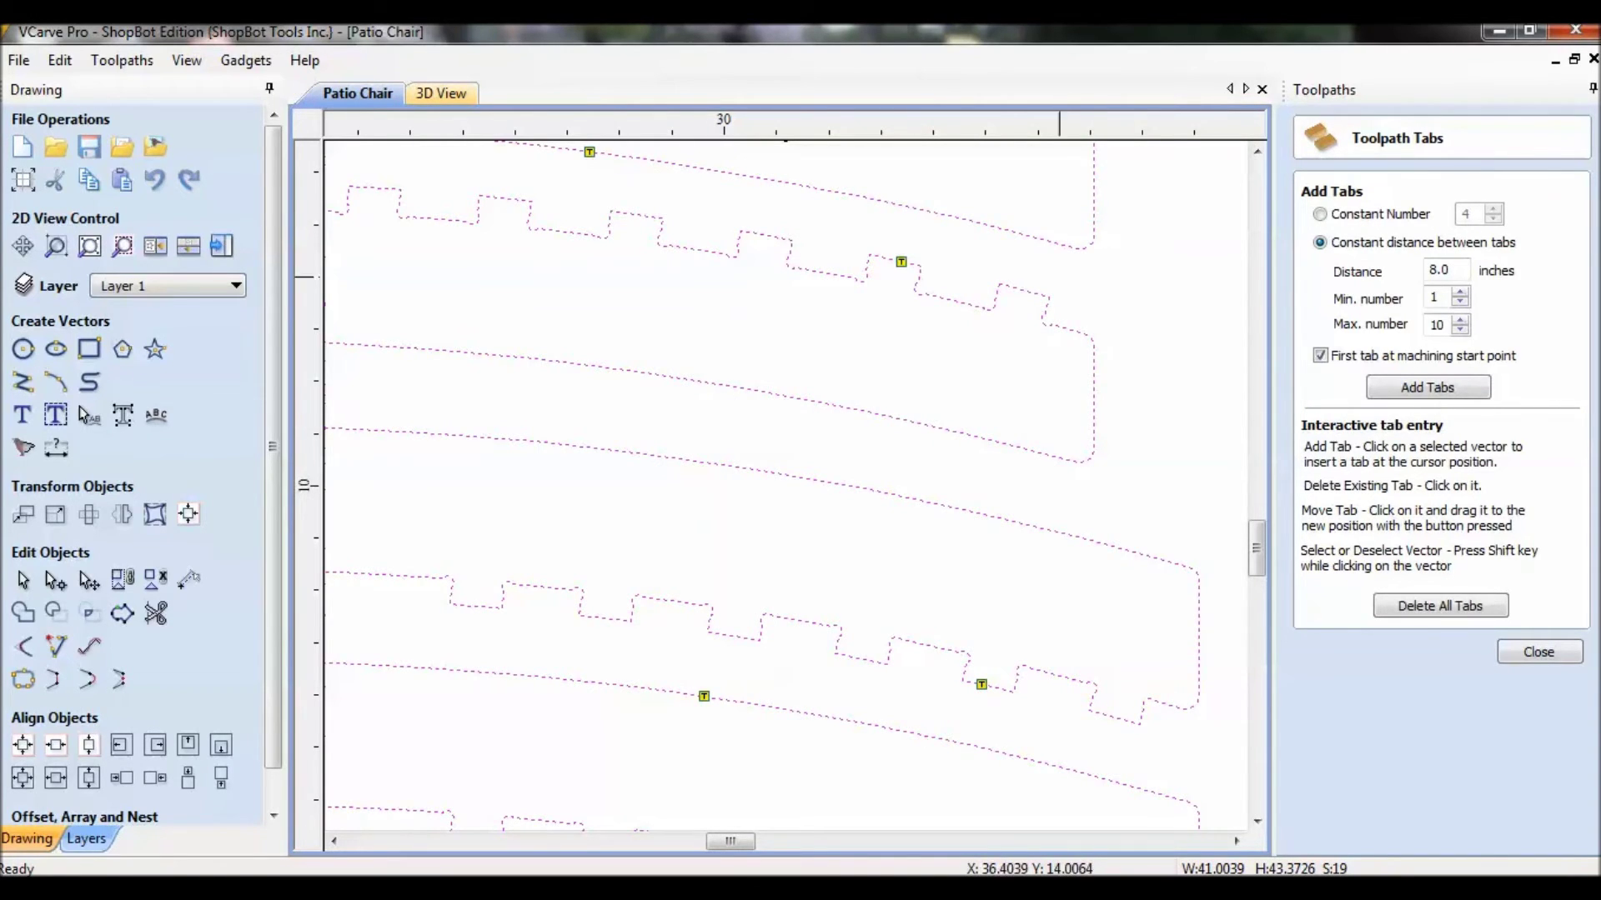
Try a tab at a rounded notch corner near the toothed end of the lowest curved rail and delete it again
{"action": "scroll", "coordinate": [1116, 378], "scroll_direction": "down", "scroll_amount": 3}
{"action": "scroll", "coordinate": [1062, 503], "scroll_direction": "up", "scroll_amount": 2}
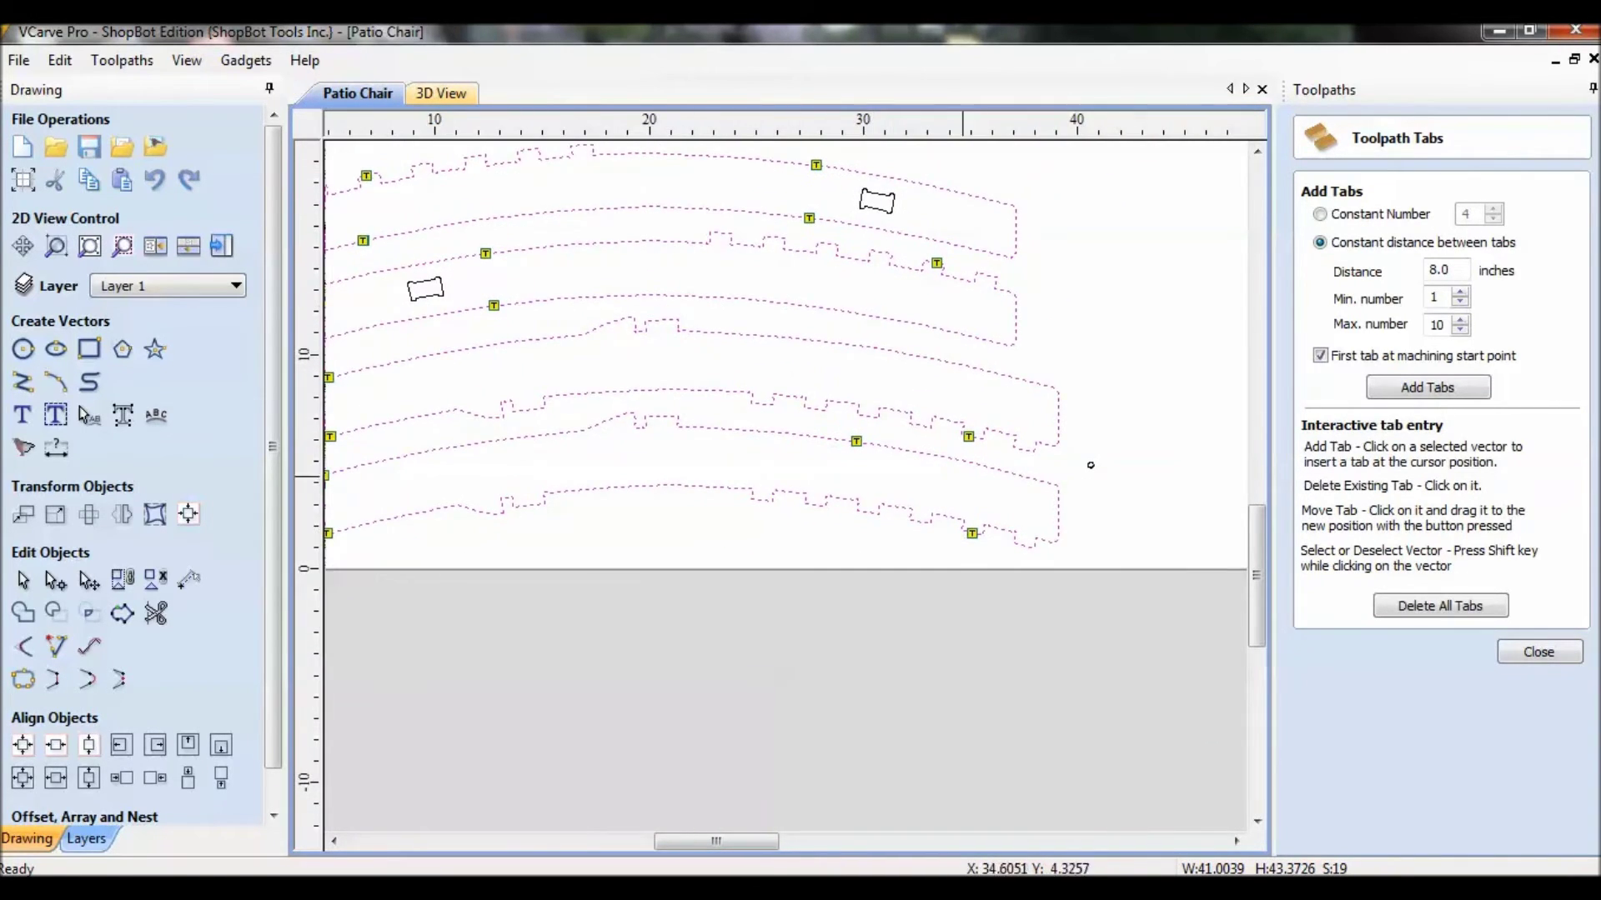
{"action": "scroll", "coordinate": [1124, 466], "scroll_direction": "up", "scroll_amount": 2}
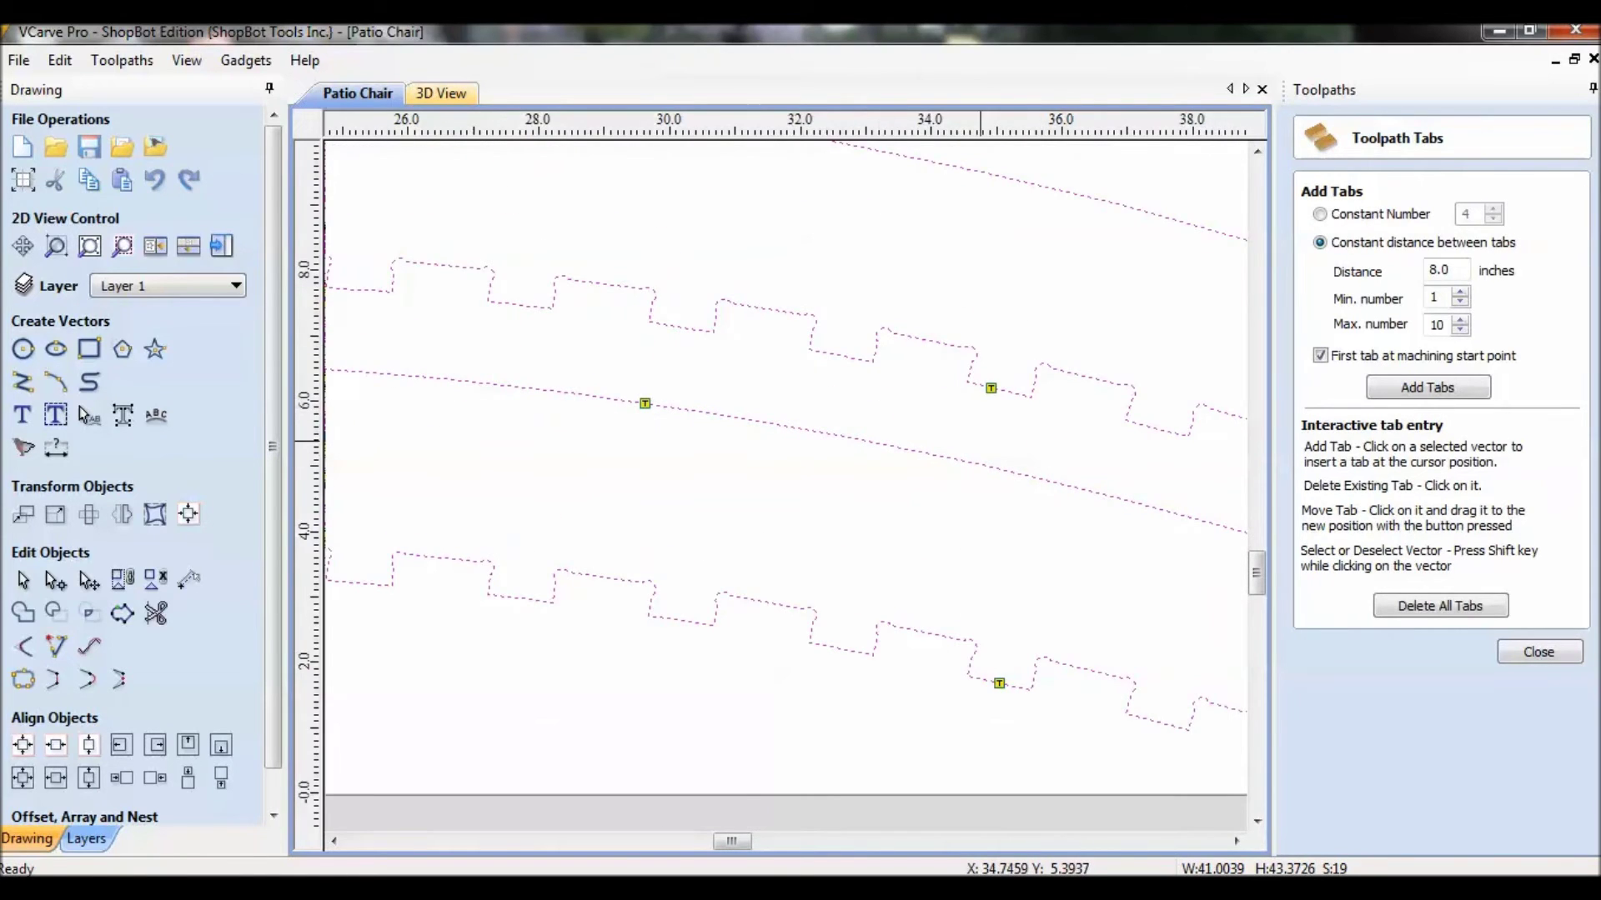
{"action": "scroll", "coordinate": [1178, 439], "scroll_direction": "up", "scroll_amount": 1}
{"action": "middle_click_drag", "start_coordinate": [1178, 439], "coordinate": [1107, 428]}
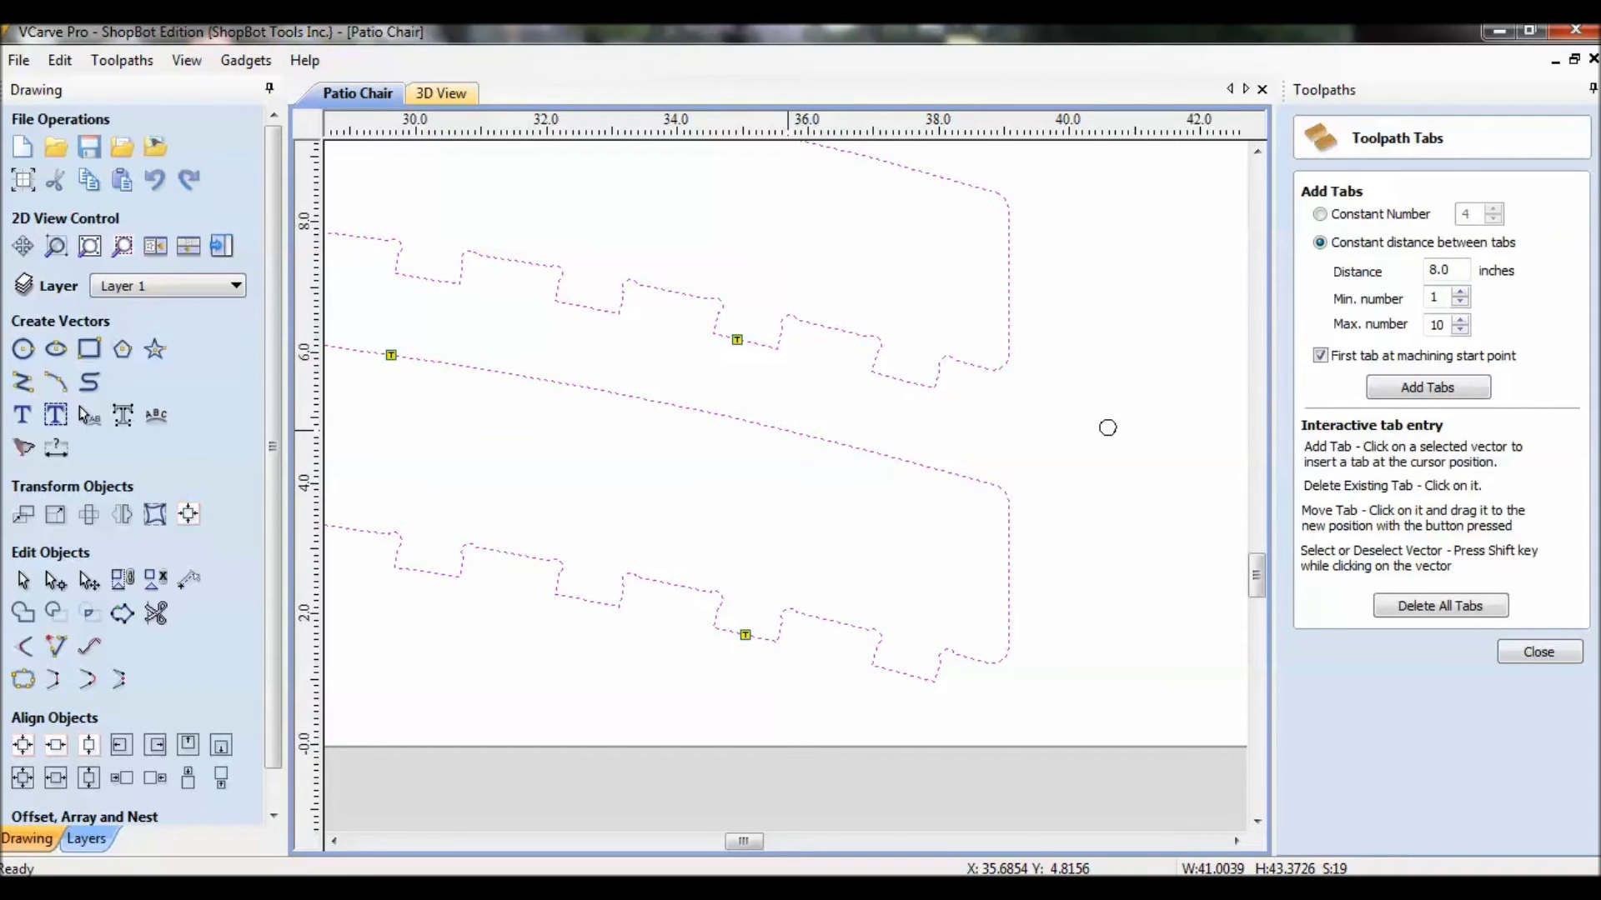
{"action": "scroll", "coordinate": [813, 621], "scroll_direction": "up", "scroll_amount": 3}
{"action": "left_click", "coordinate": [674, 545]}
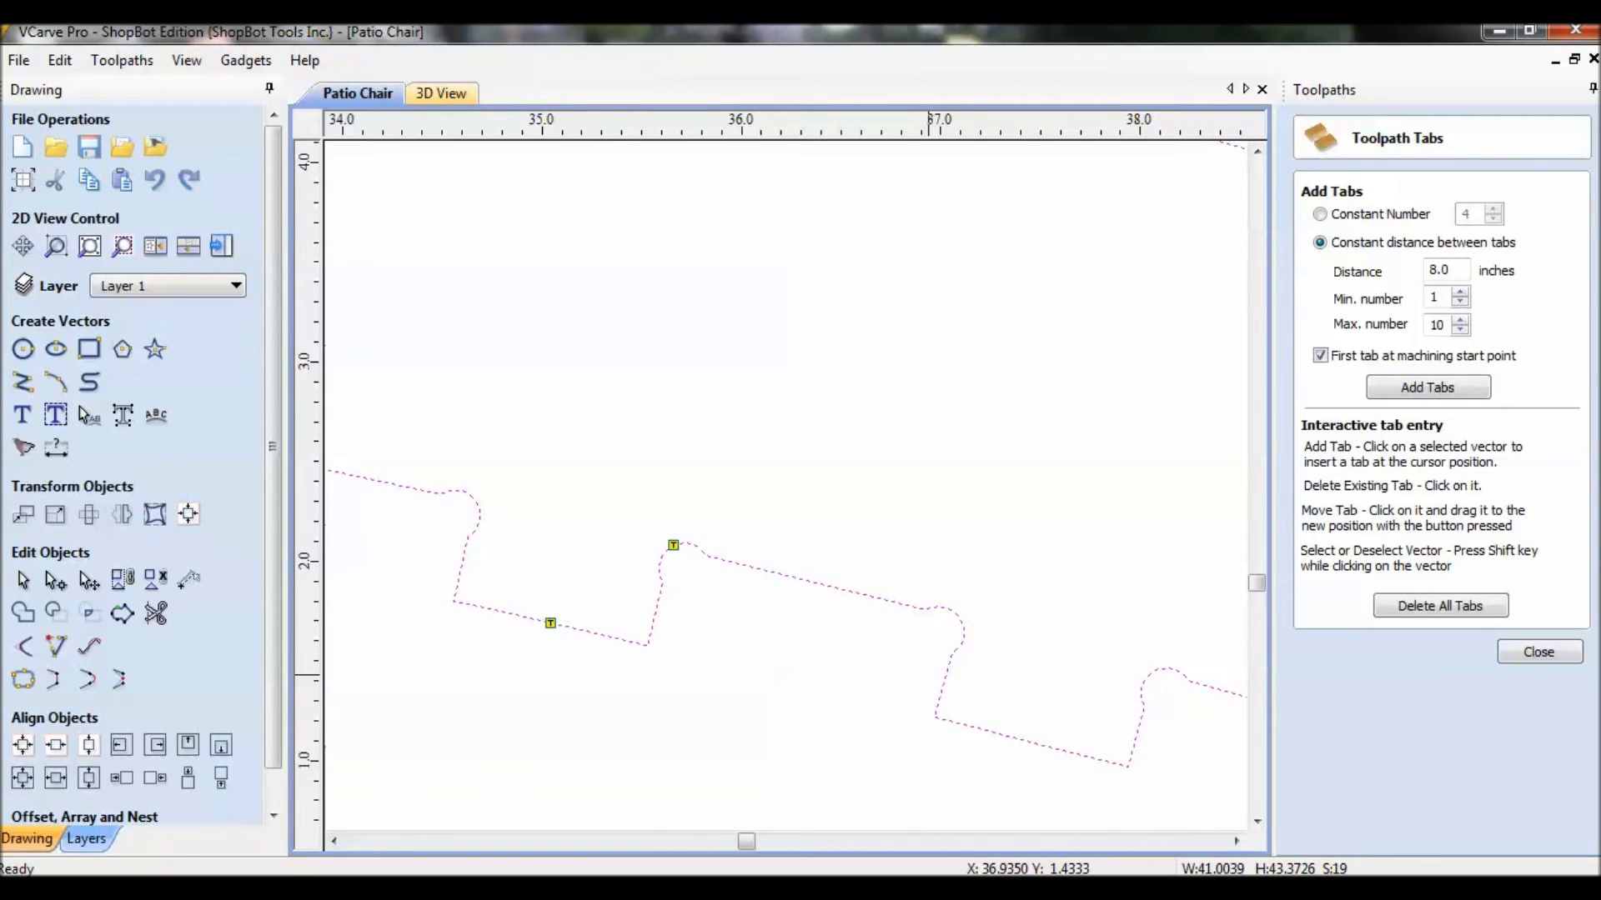
{"action": "left_click", "coordinate": [674, 546]}
{"action": "scroll", "coordinate": [1104, 272], "scroll_direction": "down", "scroll_amount": 3}
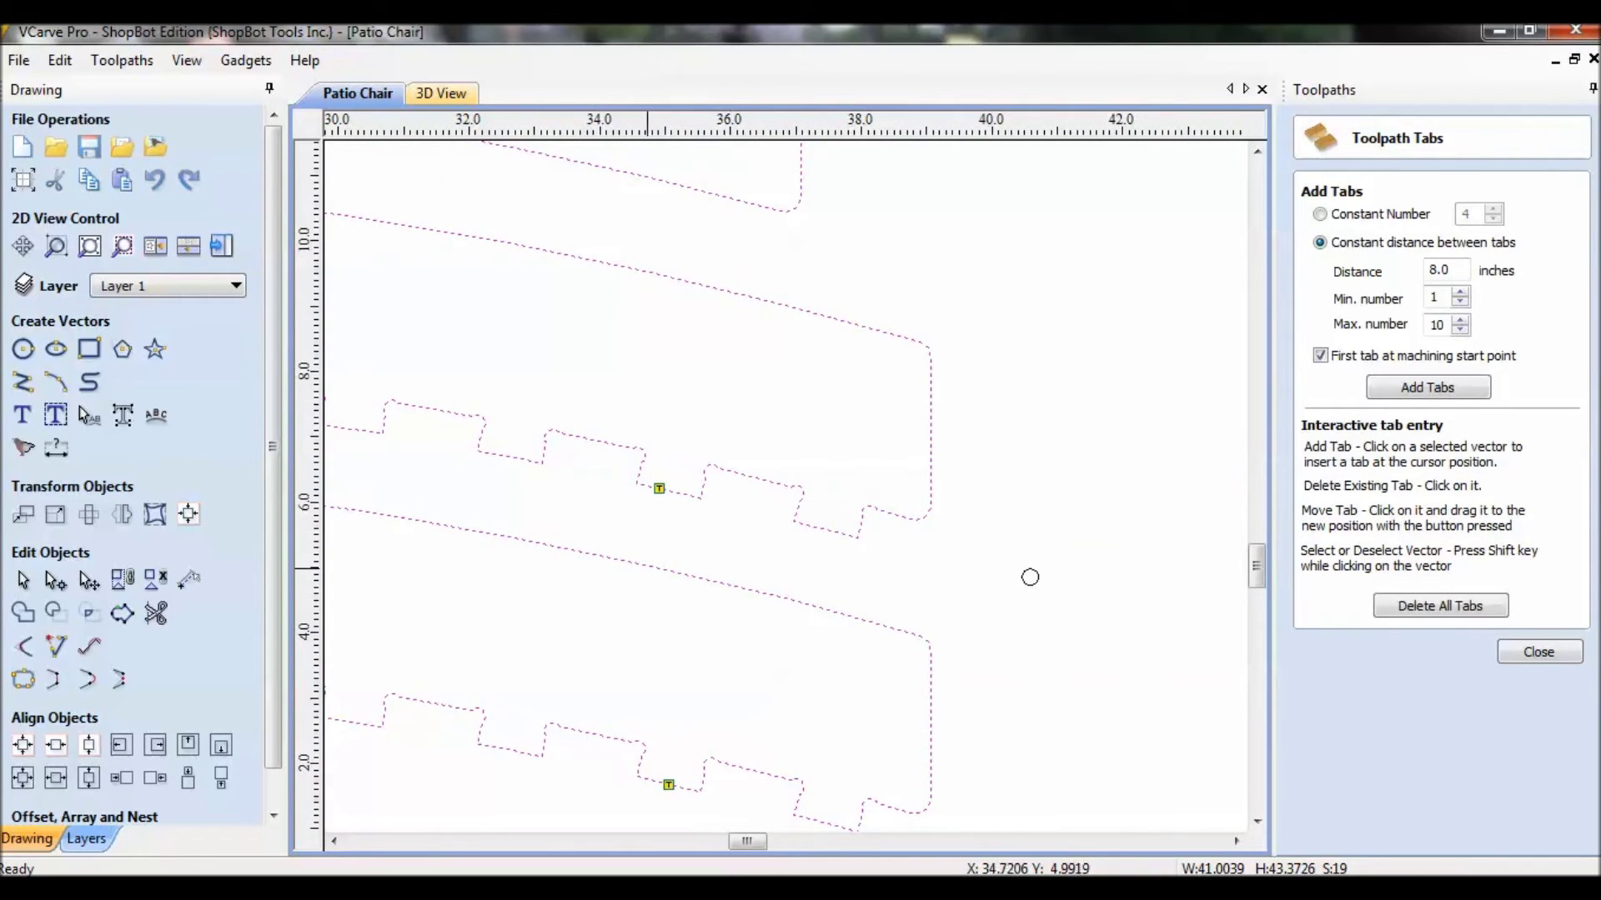
Add a tab on the smooth lower edge of the second curved rail and the smooth upper edge of the third, near their toothed ends
{"action": "middle_click_drag", "start_coordinate": [1029, 576], "coordinate": [1088, 826]}
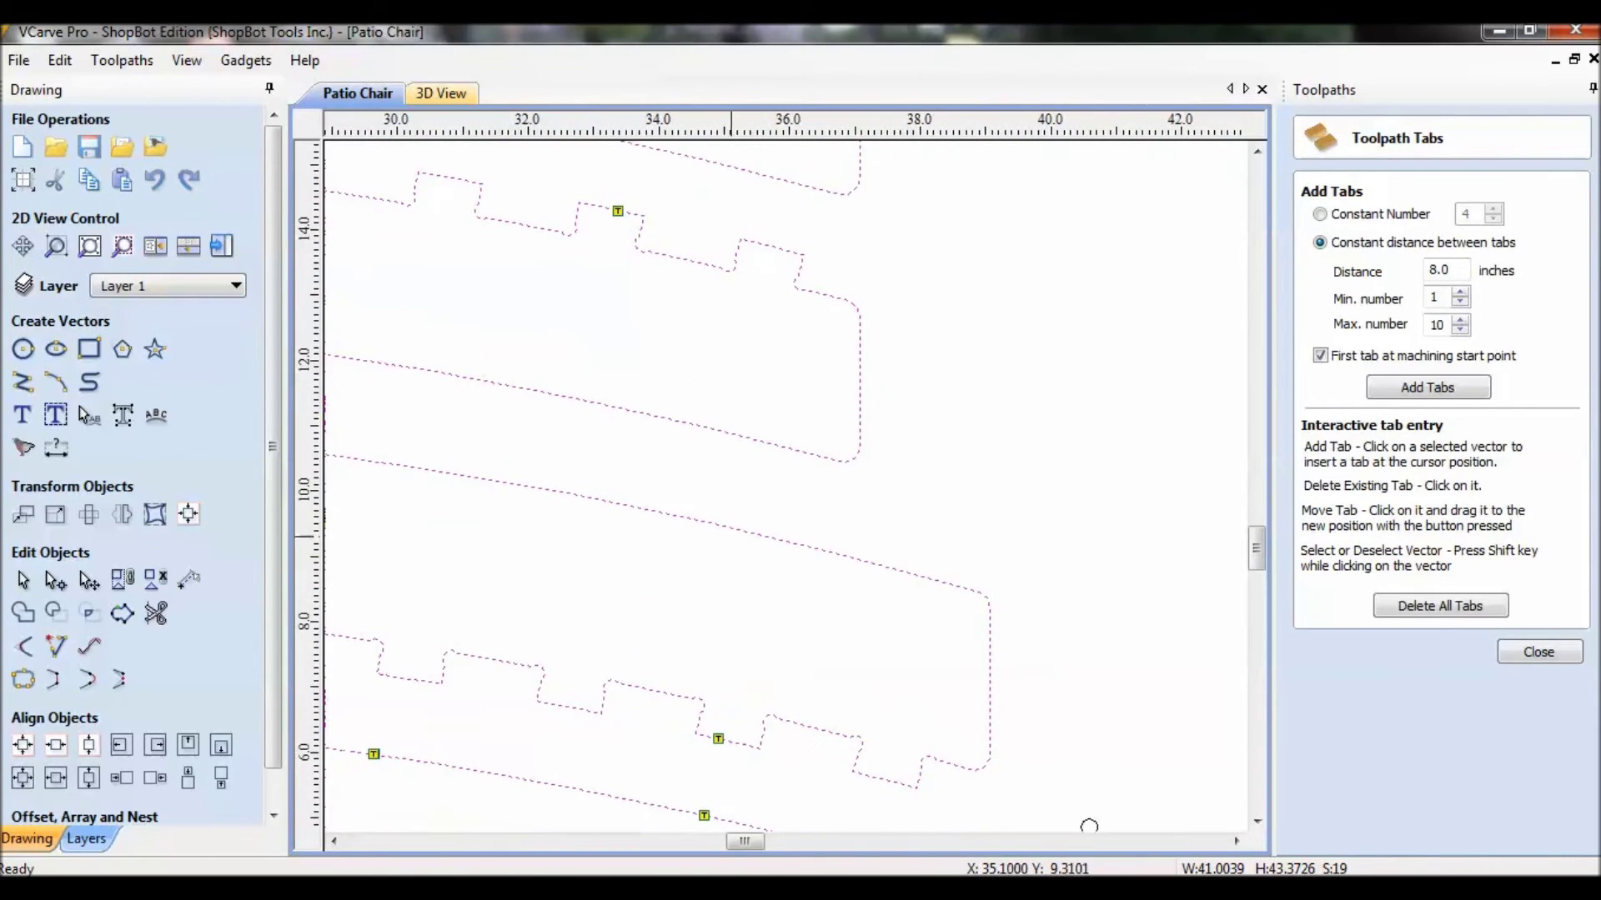
{"action": "left_click", "coordinate": [578, 399]}
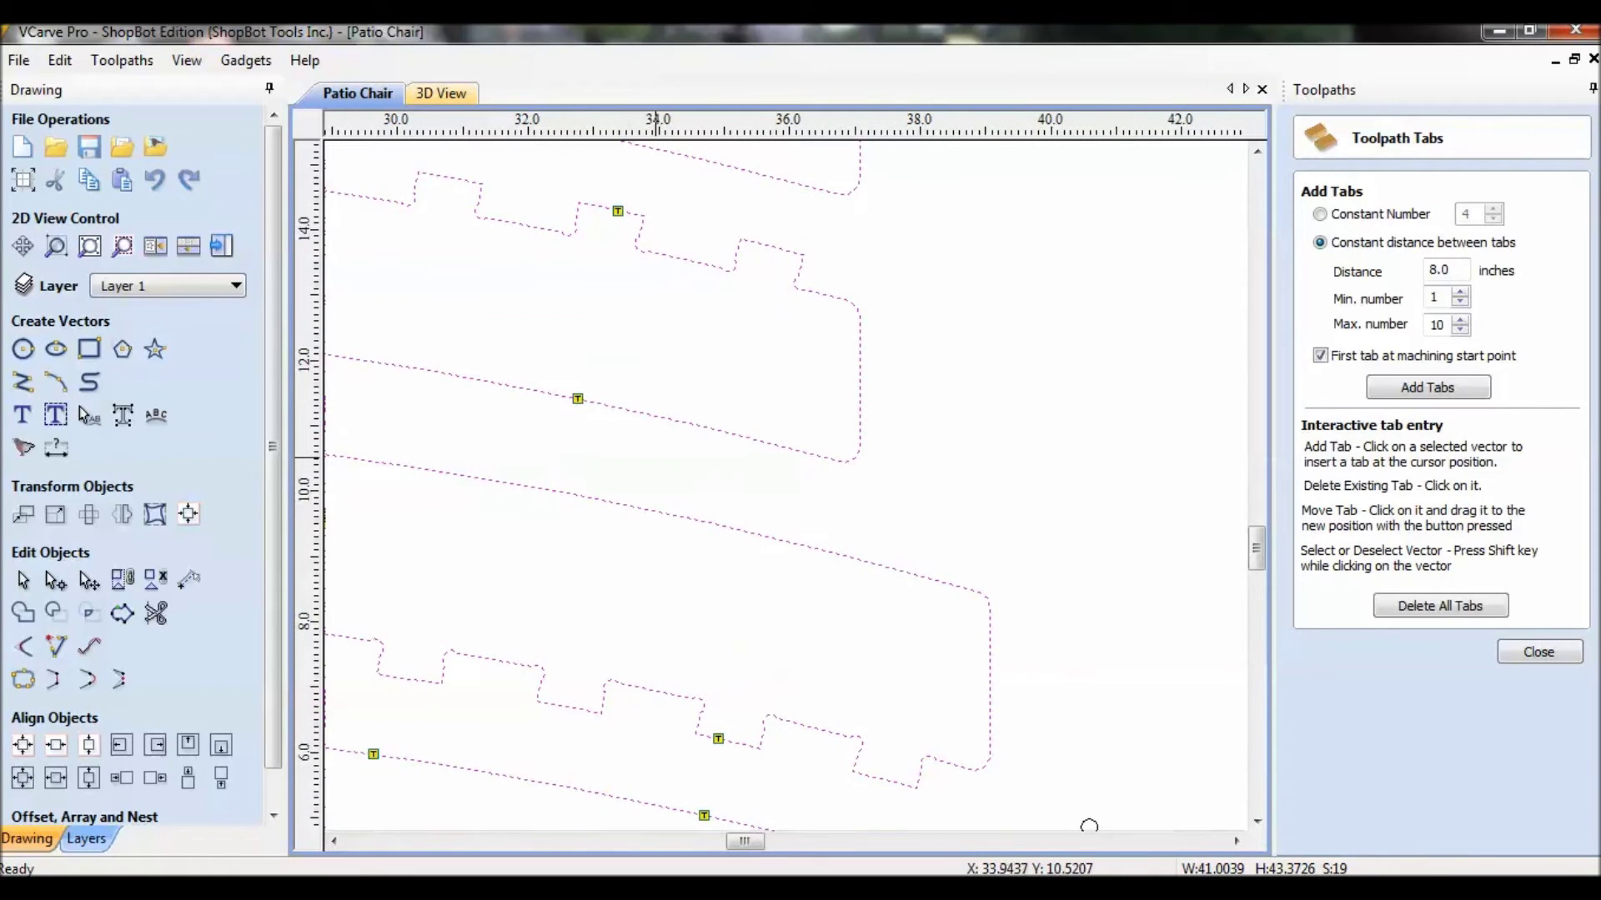
{"action": "scroll", "coordinate": [1053, 618], "scroll_direction": "down", "scroll_amount": 3}
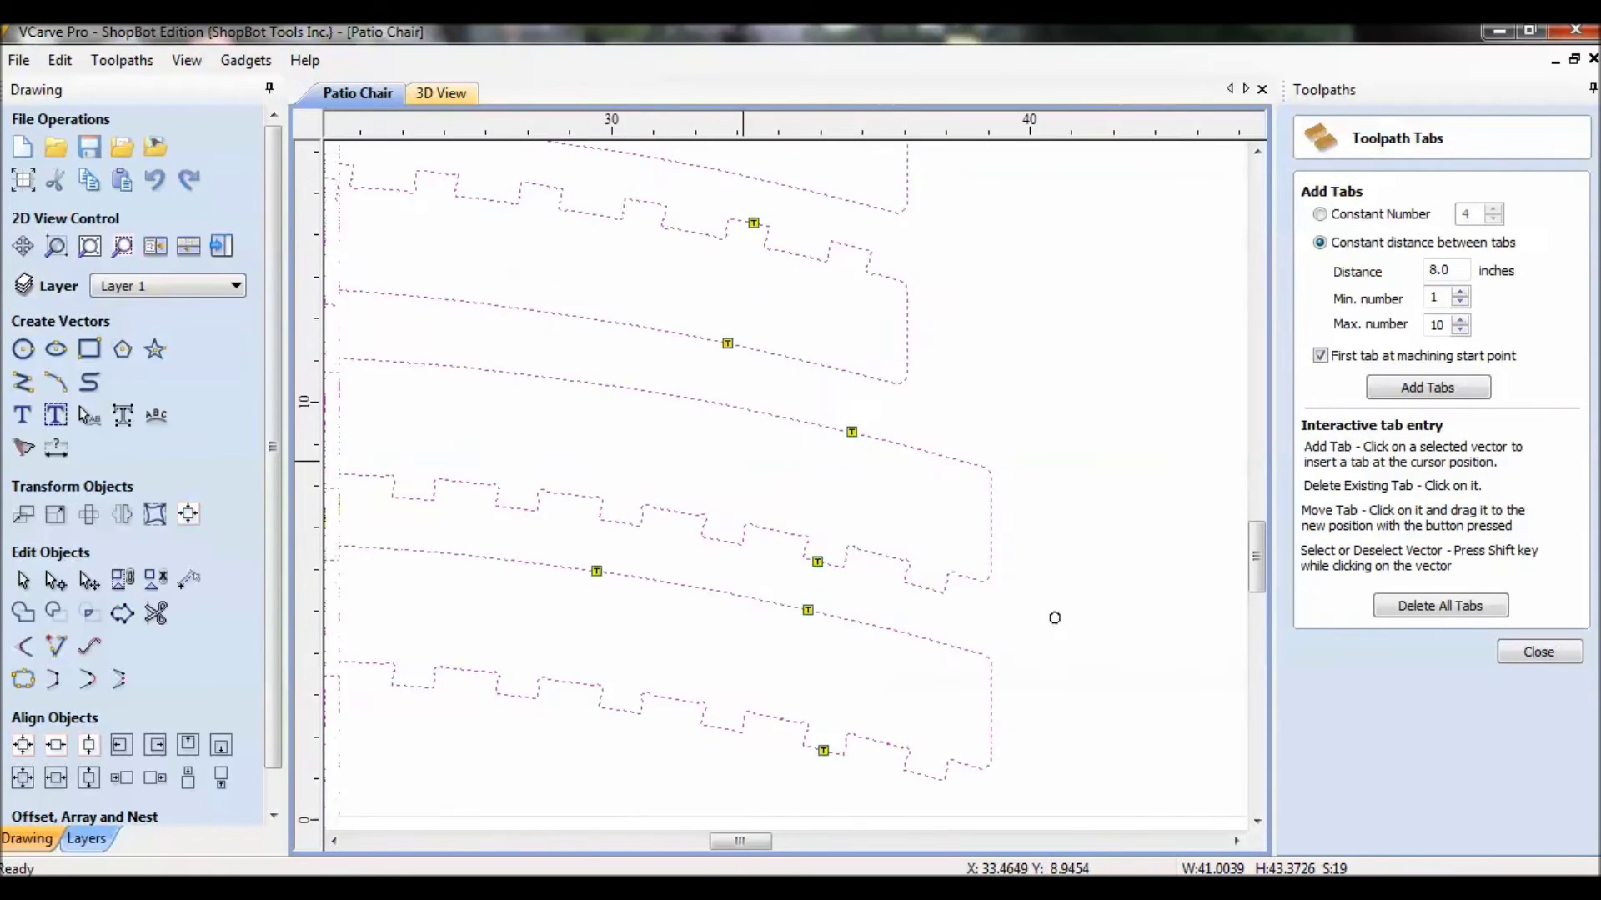
Remove the extra tab on the lowest curved rail's upper edge, keeping the one nearer the toothed end
{"action": "left_click", "coordinate": [578, 474]}
{"action": "scroll", "coordinate": [1036, 521], "scroll_direction": "up", "scroll_amount": 2}
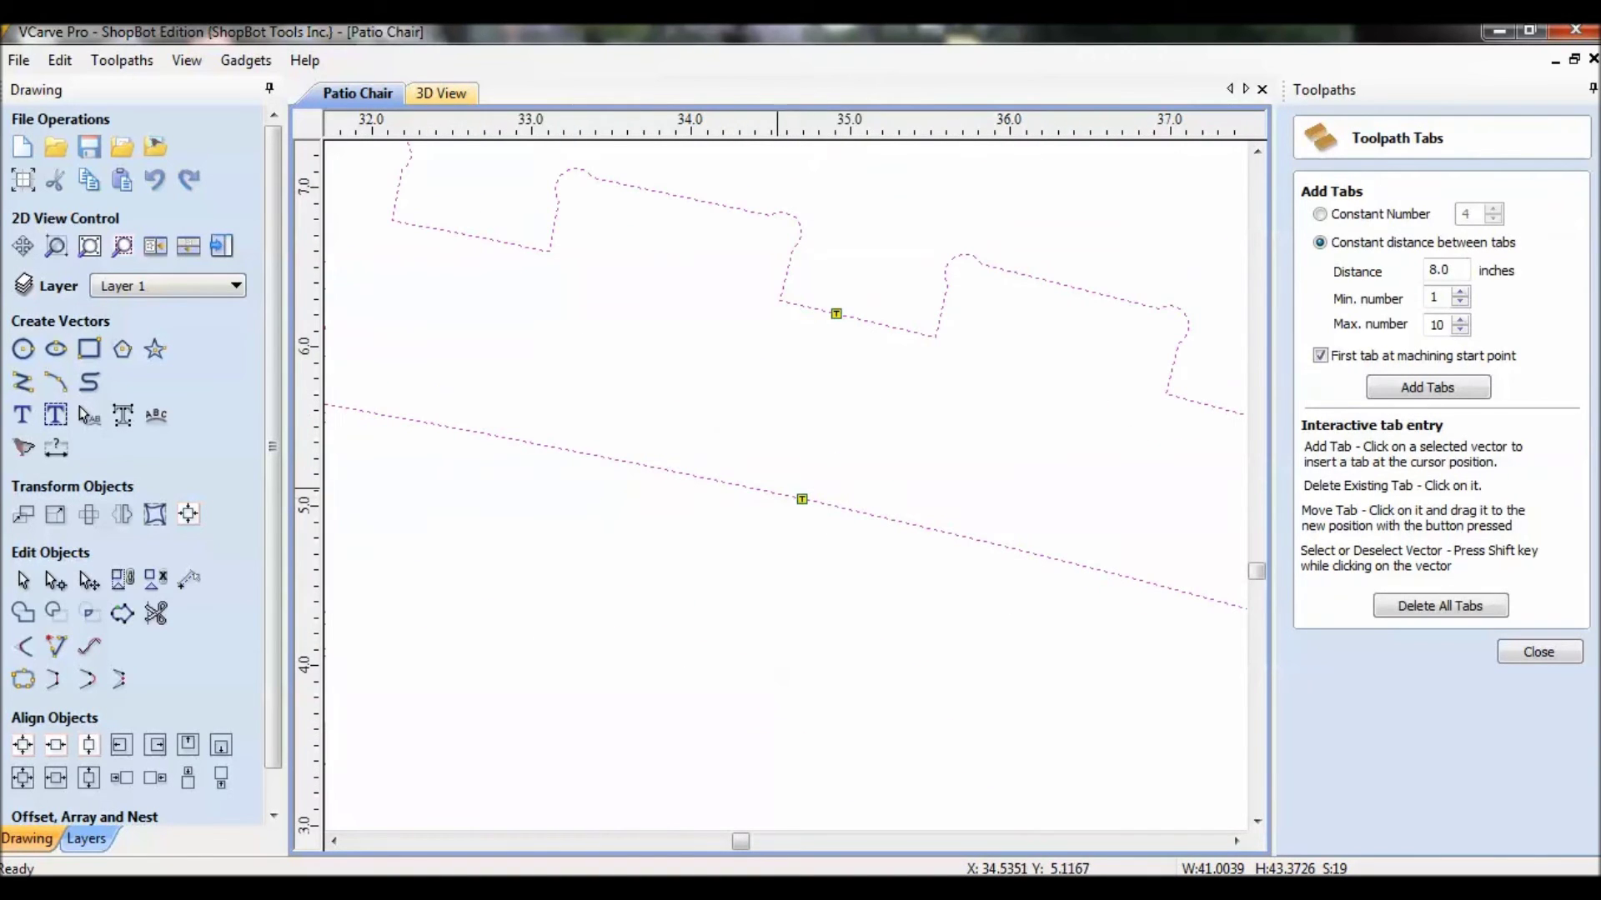
{"action": "scroll", "coordinate": [826, 500], "scroll_direction": "down", "scroll_amount": 3}
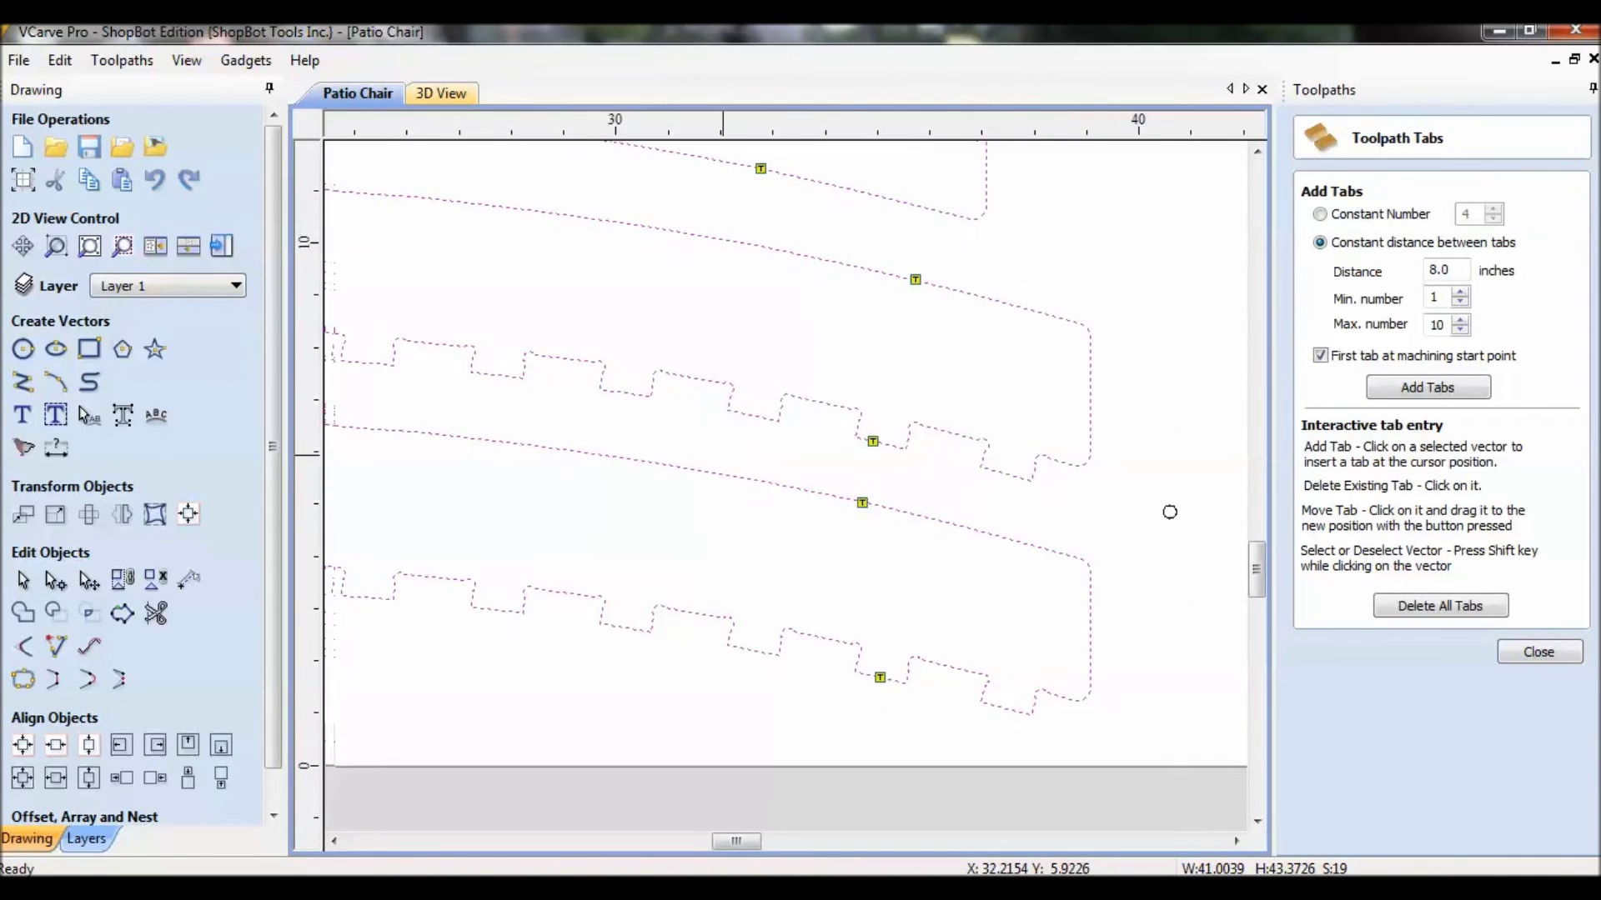
{"action": "scroll", "coordinate": [1015, 667], "scroll_direction": "up", "scroll_amount": 3}
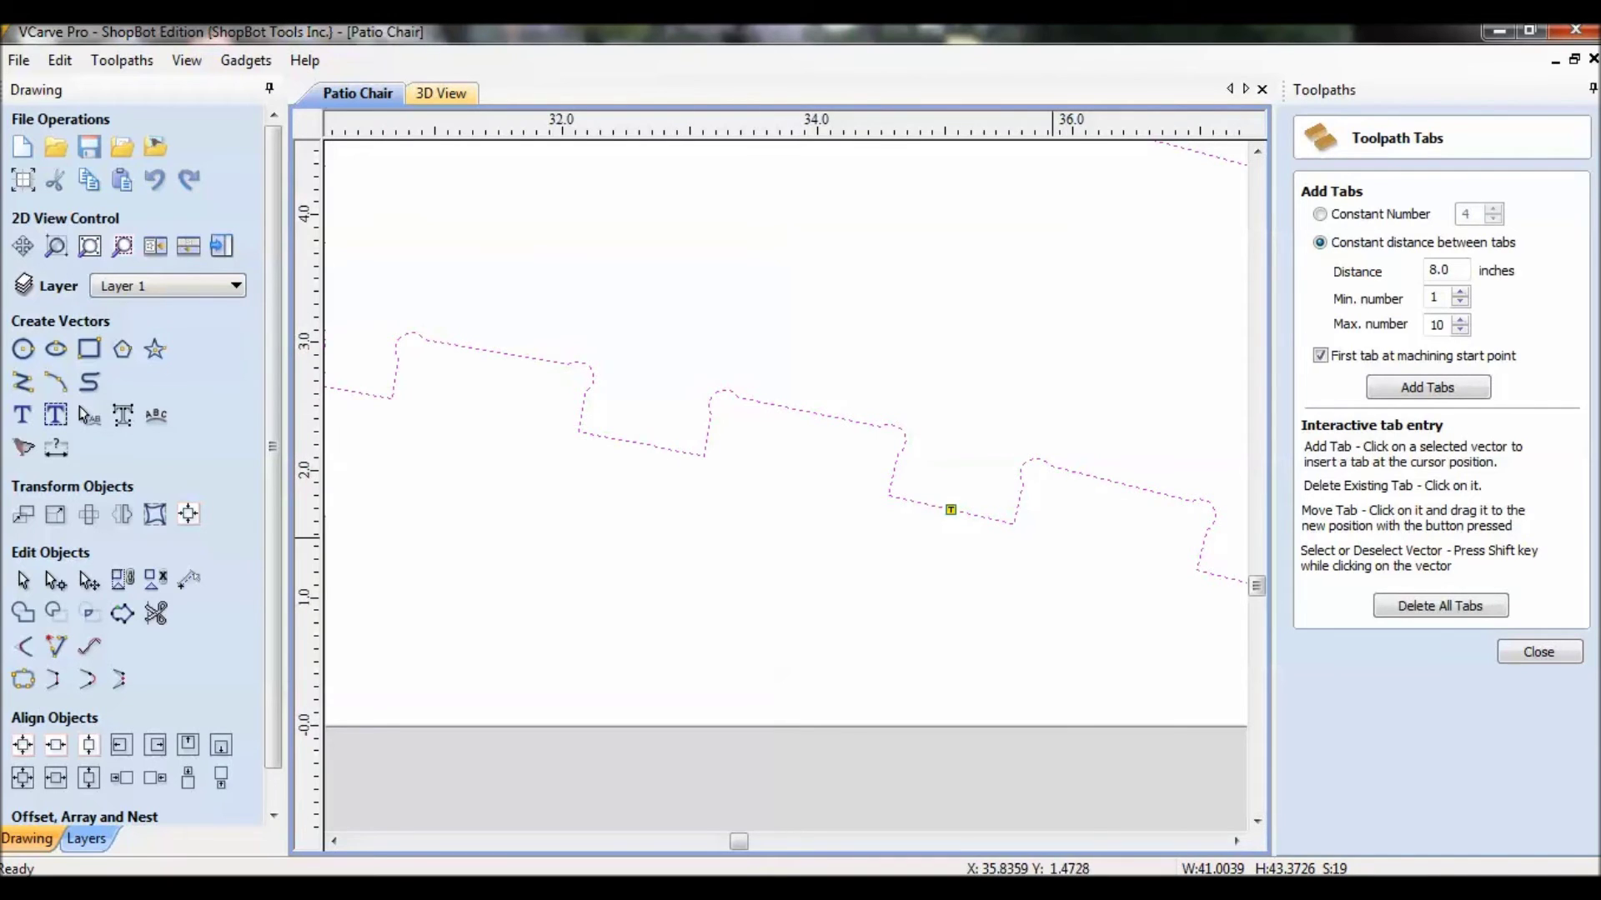
{"action": "middle_click_drag", "start_coordinate": [907, 400], "coordinate": [1024, 433]}
{"action": "scroll", "coordinate": [1029, 433], "scroll_direction": "down", "scroll_amount": 6}
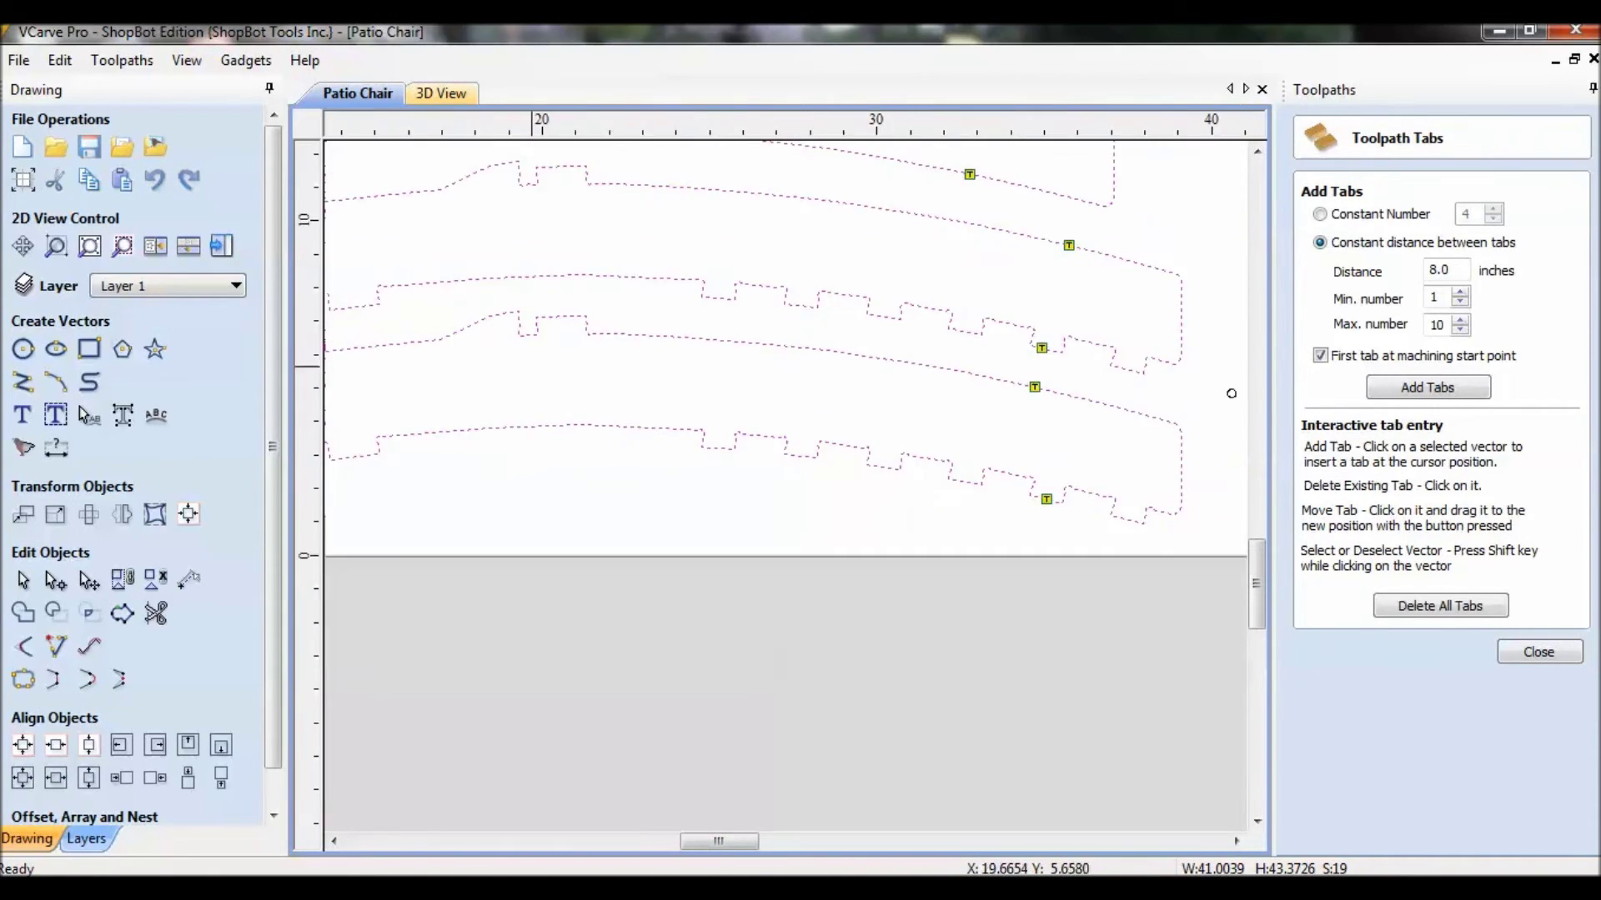
Inspect the tab placement on the slats, the arched back piece and the curved rails
{"action": "scroll", "coordinate": [547, 621], "scroll_direction": "up", "scroll_amount": 5}
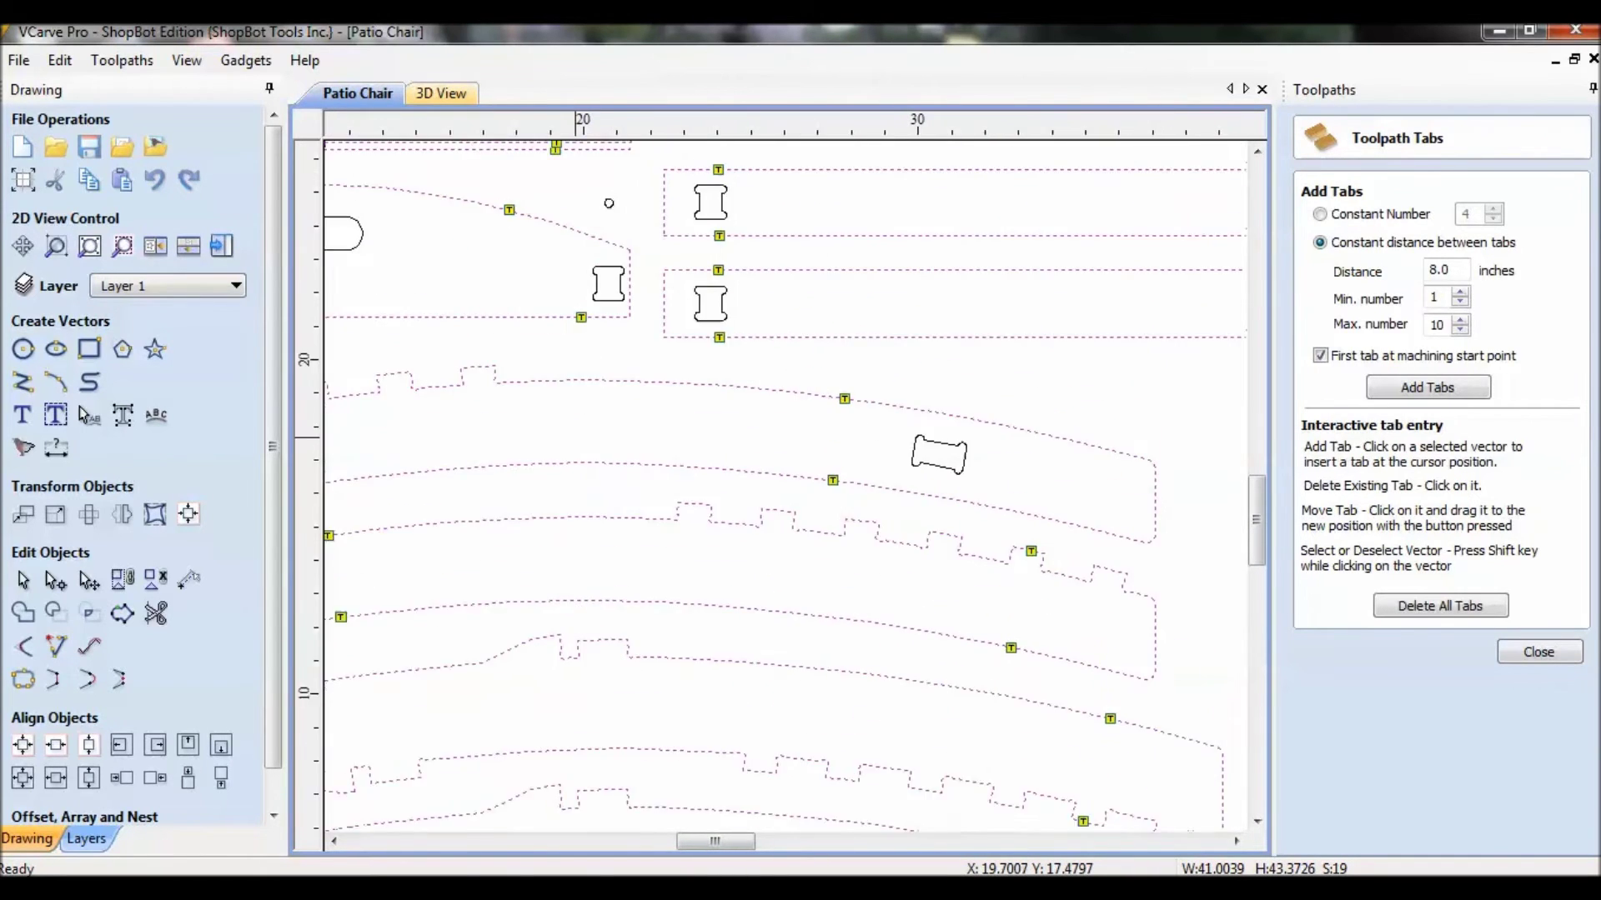
{"action": "scroll", "coordinate": [554, 457], "scroll_direction": "up", "scroll_amount": 2}
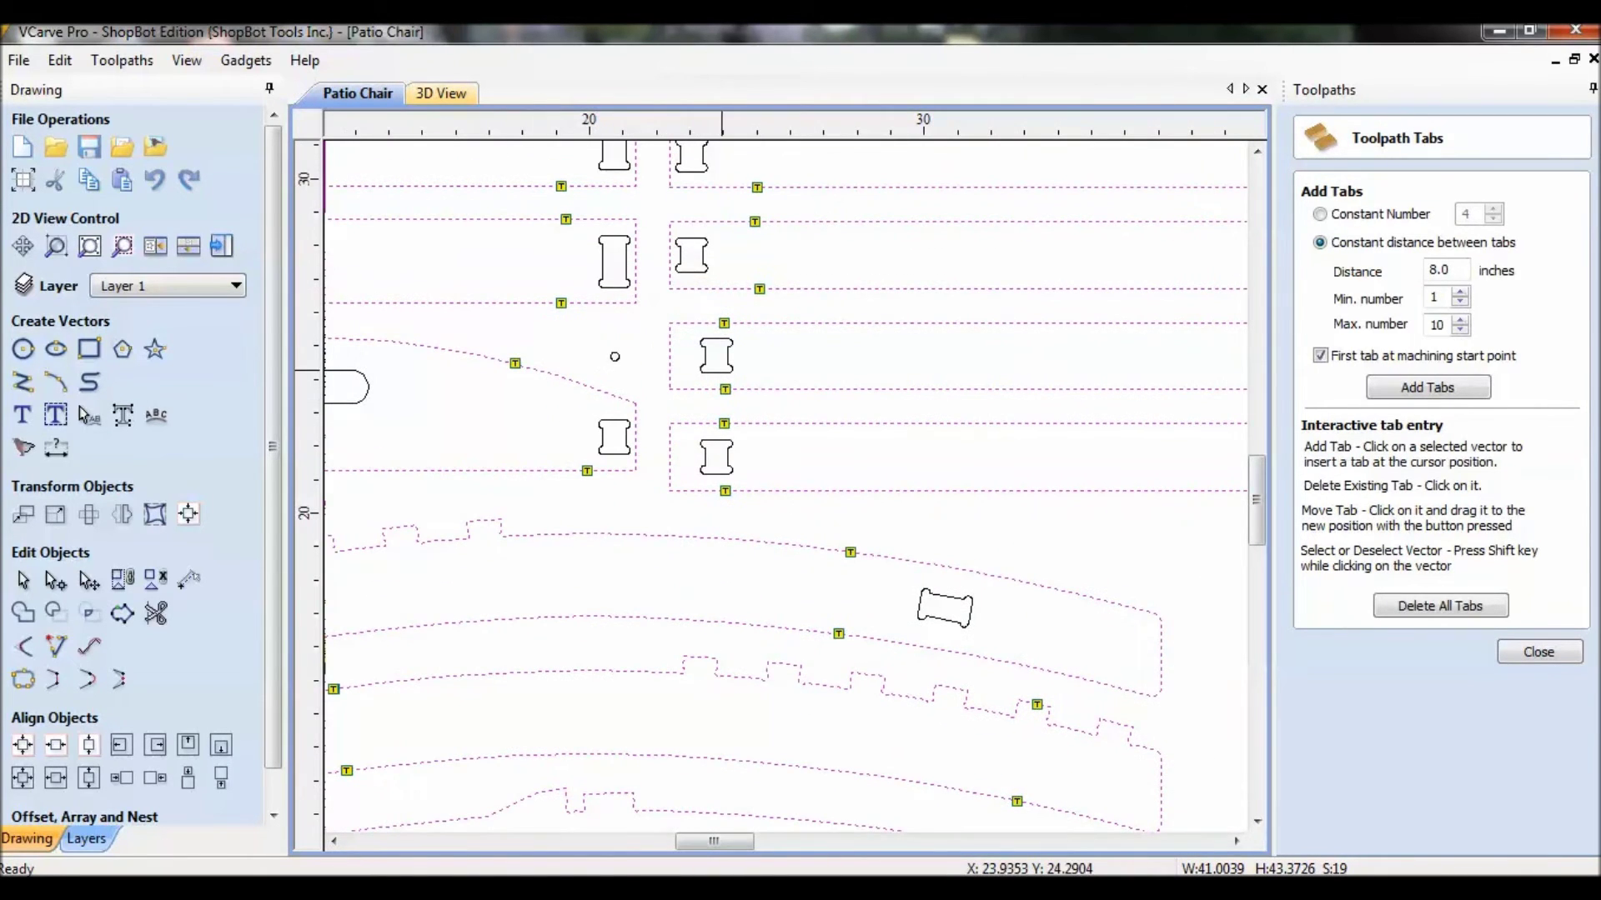
{"action": "scroll", "coordinate": [722, 393], "scroll_direction": "up", "scroll_amount": 4}
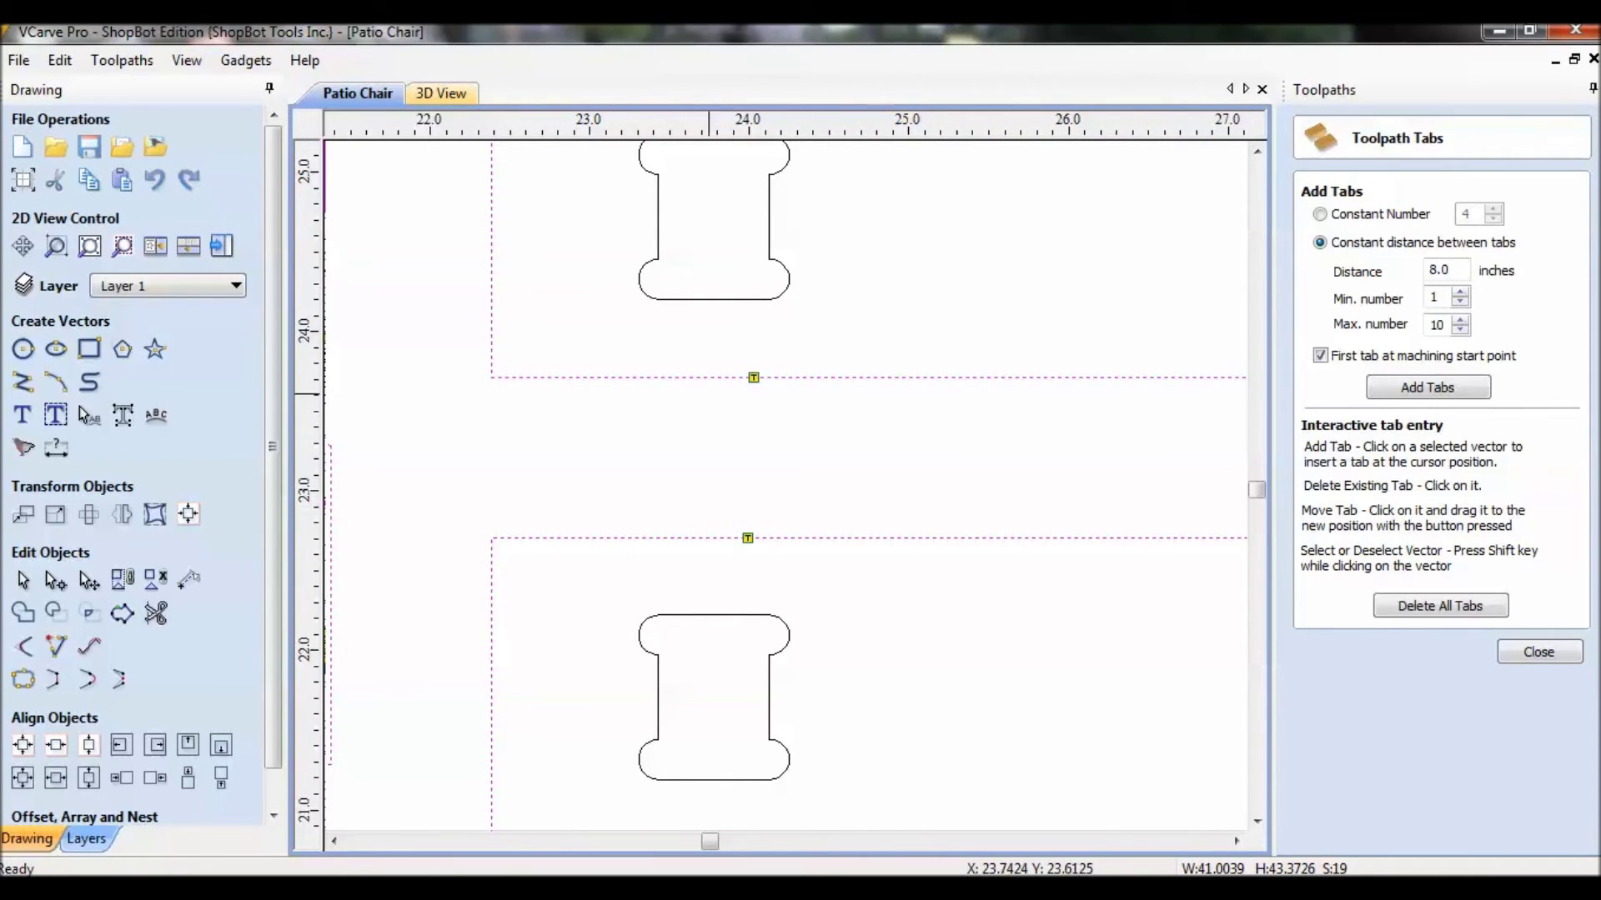
{"action": "scroll", "coordinate": [708, 392], "scroll_direction": "down", "scroll_amount": 4}
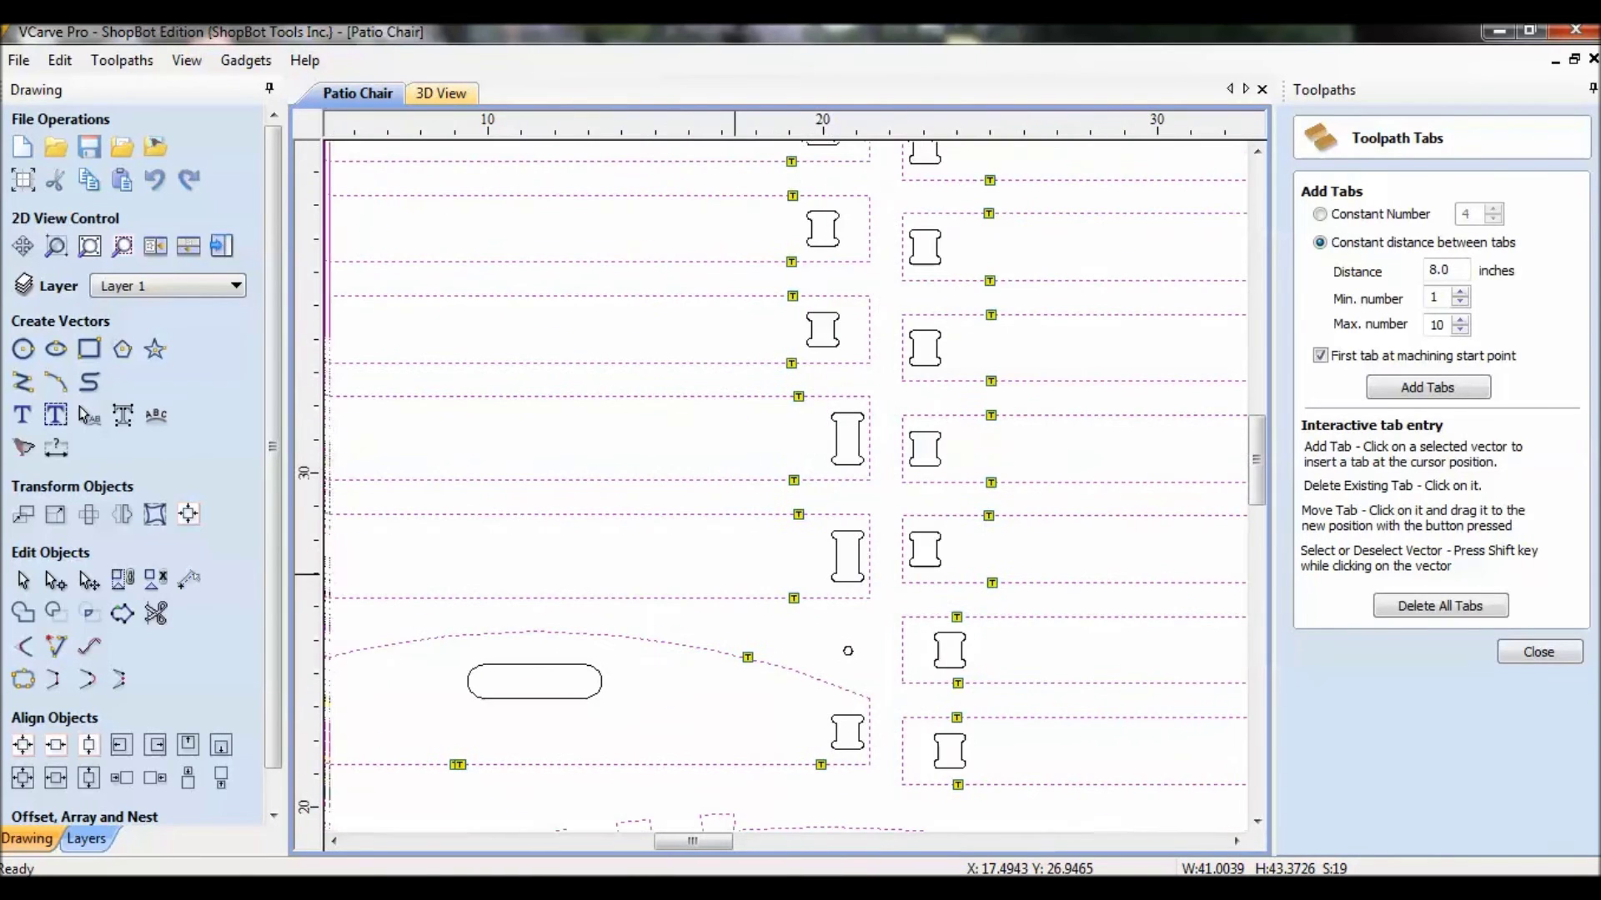
{"action": "scroll", "coordinate": [721, 587], "scroll_direction": "left", "scroll_amount": 5}
{"action": "scroll", "coordinate": [721, 588], "scroll_direction": "down", "scroll_amount": 2}
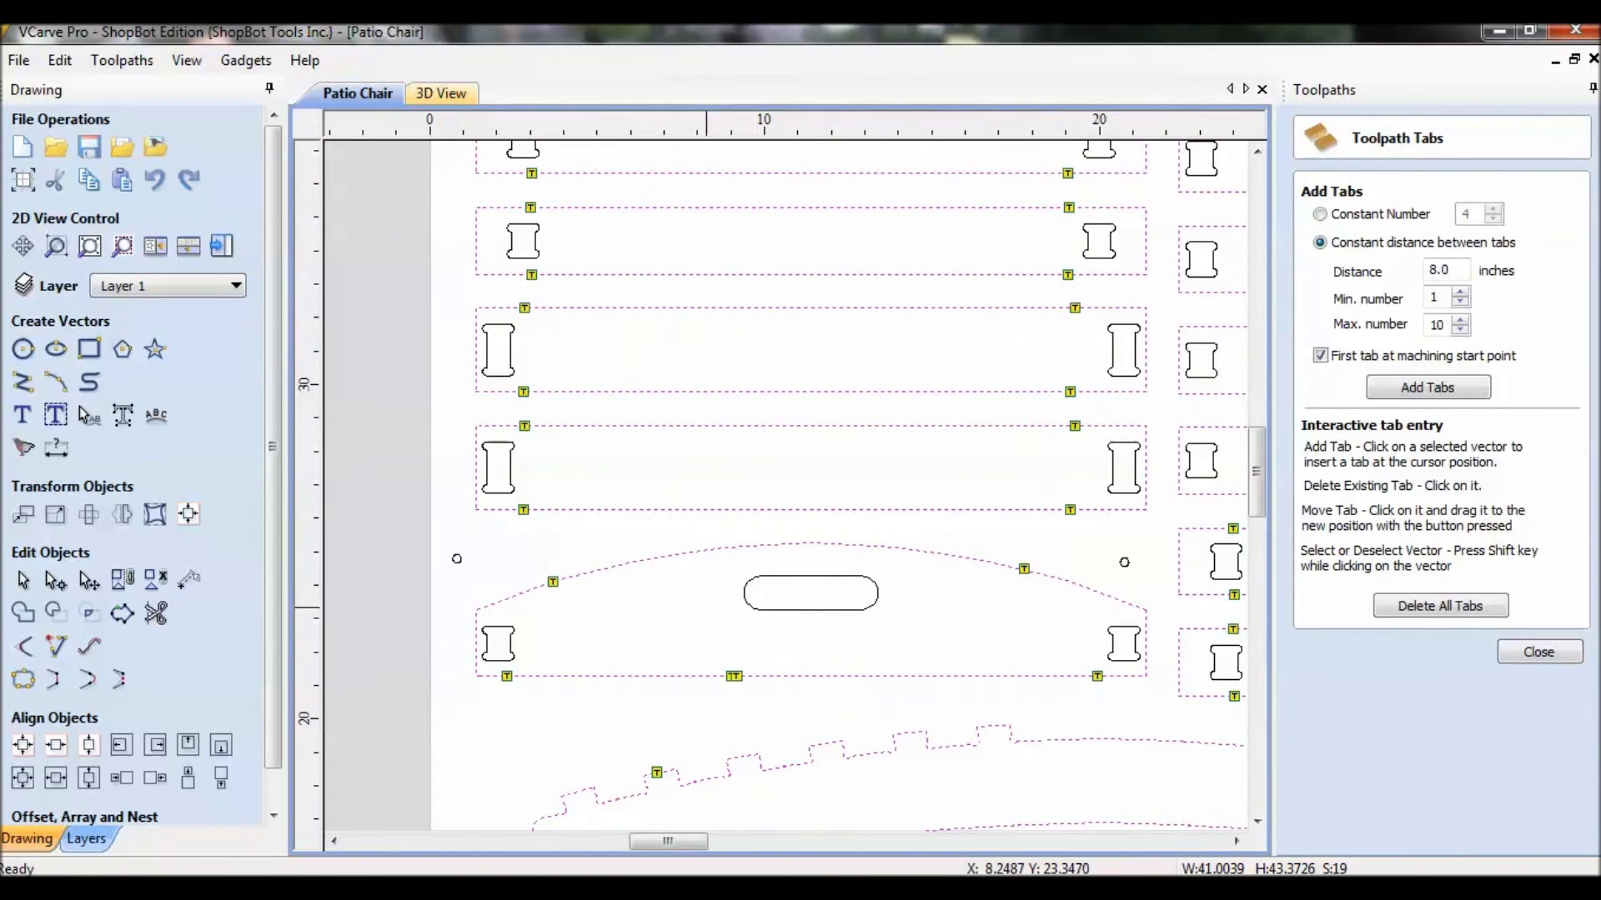
{"action": "scroll", "coordinate": [897, 443], "scroll_direction": "down", "scroll_amount": 2}
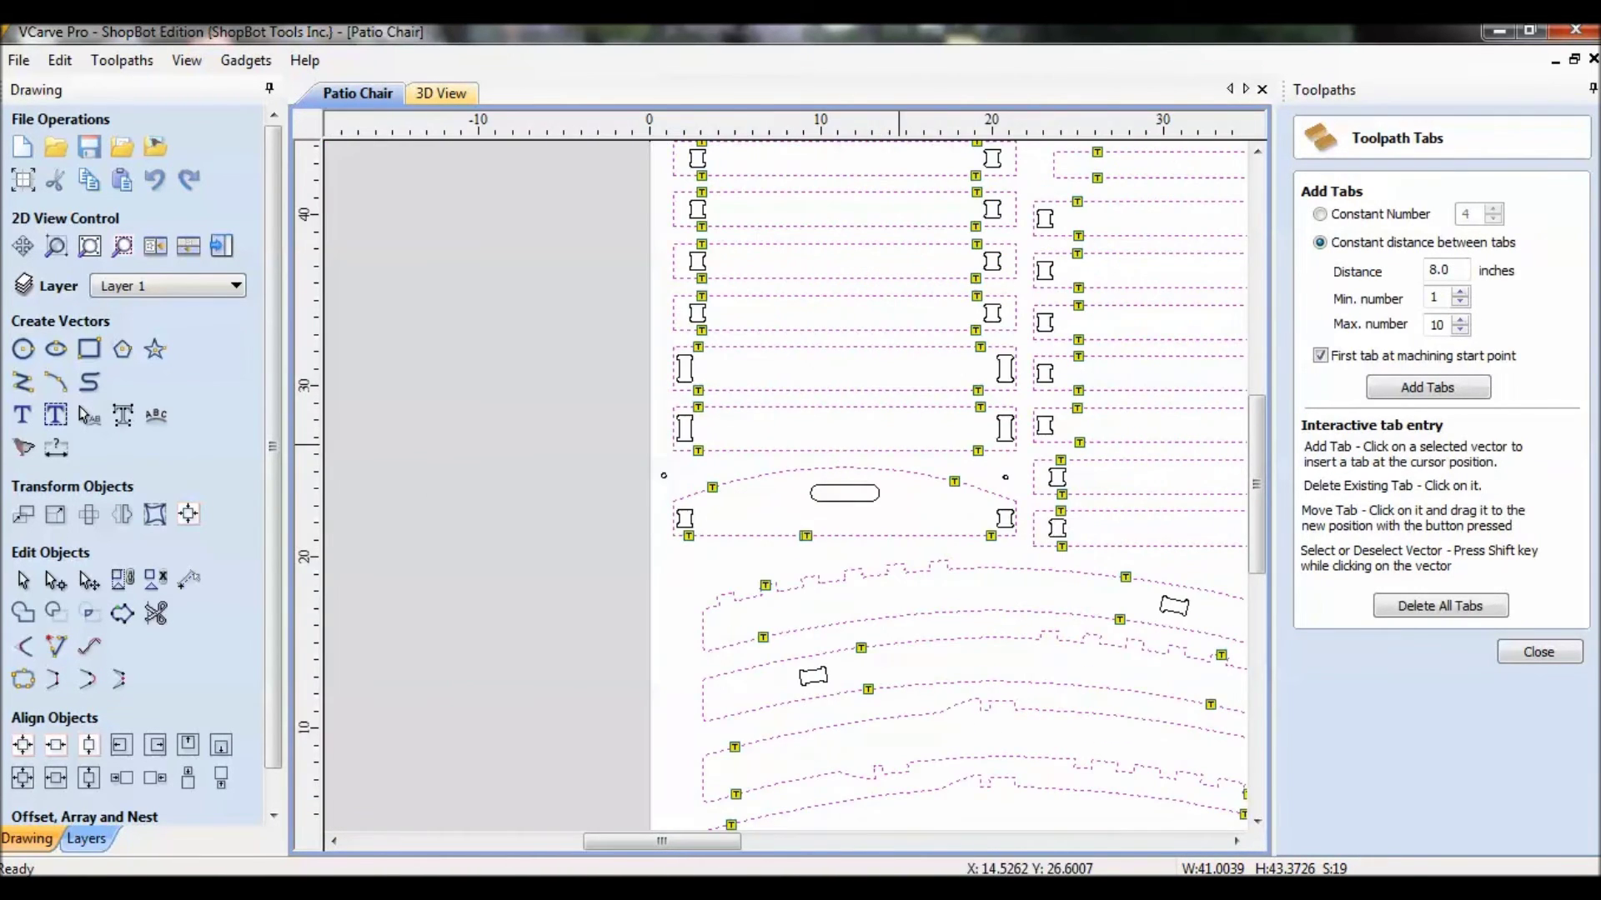
Add the arched back piece's handle slot to the profile selection and check the tabs on its straight sides
{"action": "left_click", "coordinate": [1539, 651]}
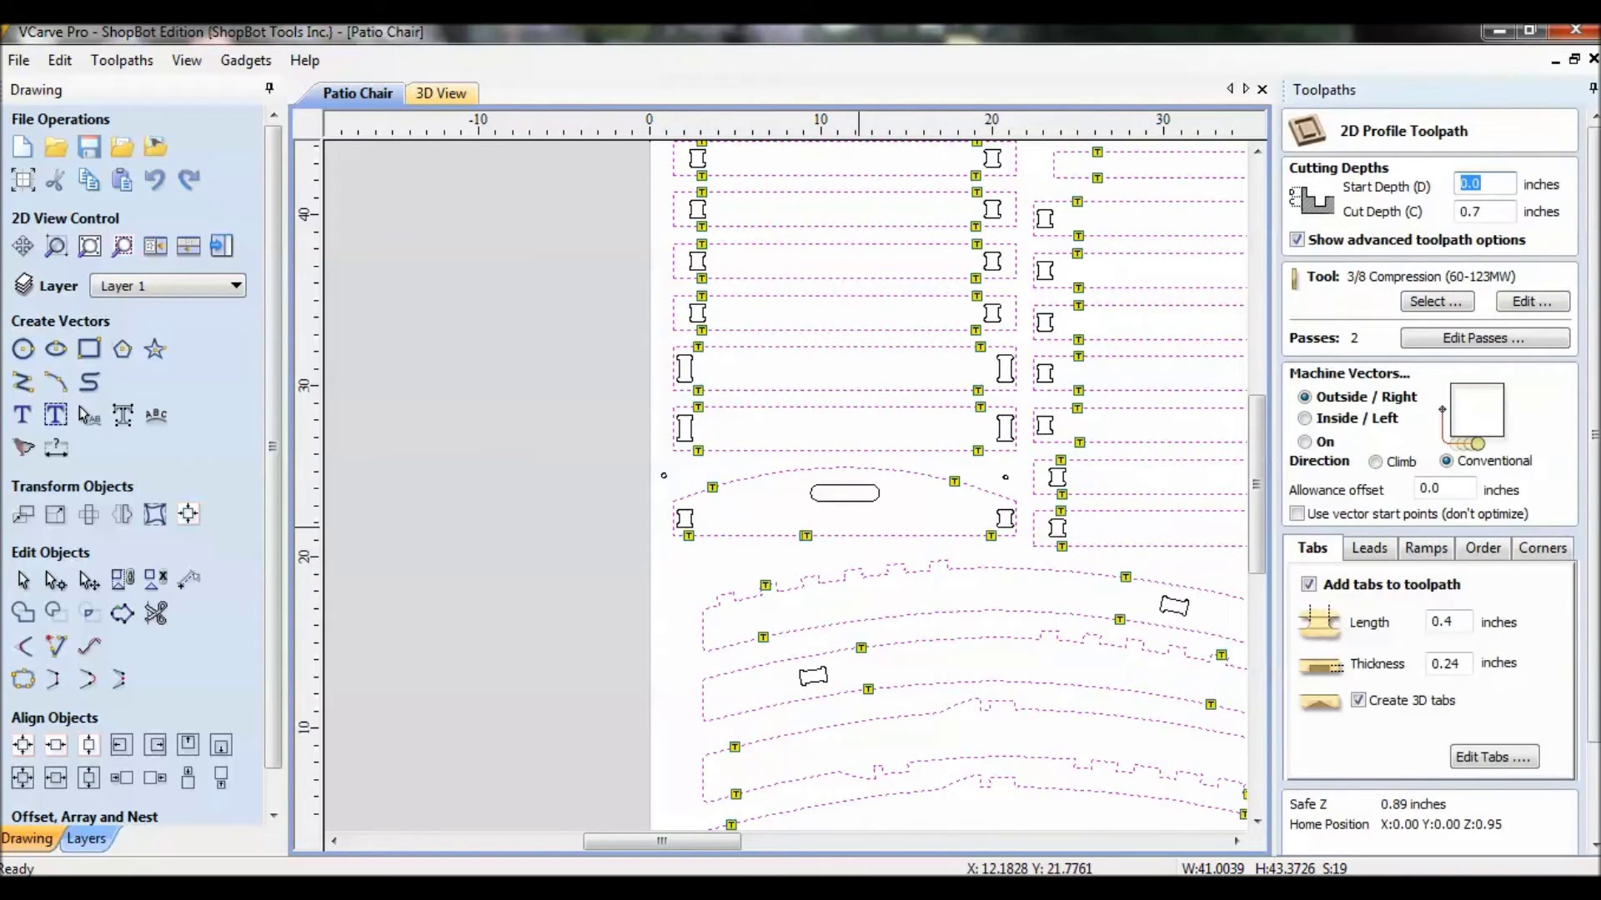
{"action": "left_click", "coordinate": [1493, 757]}
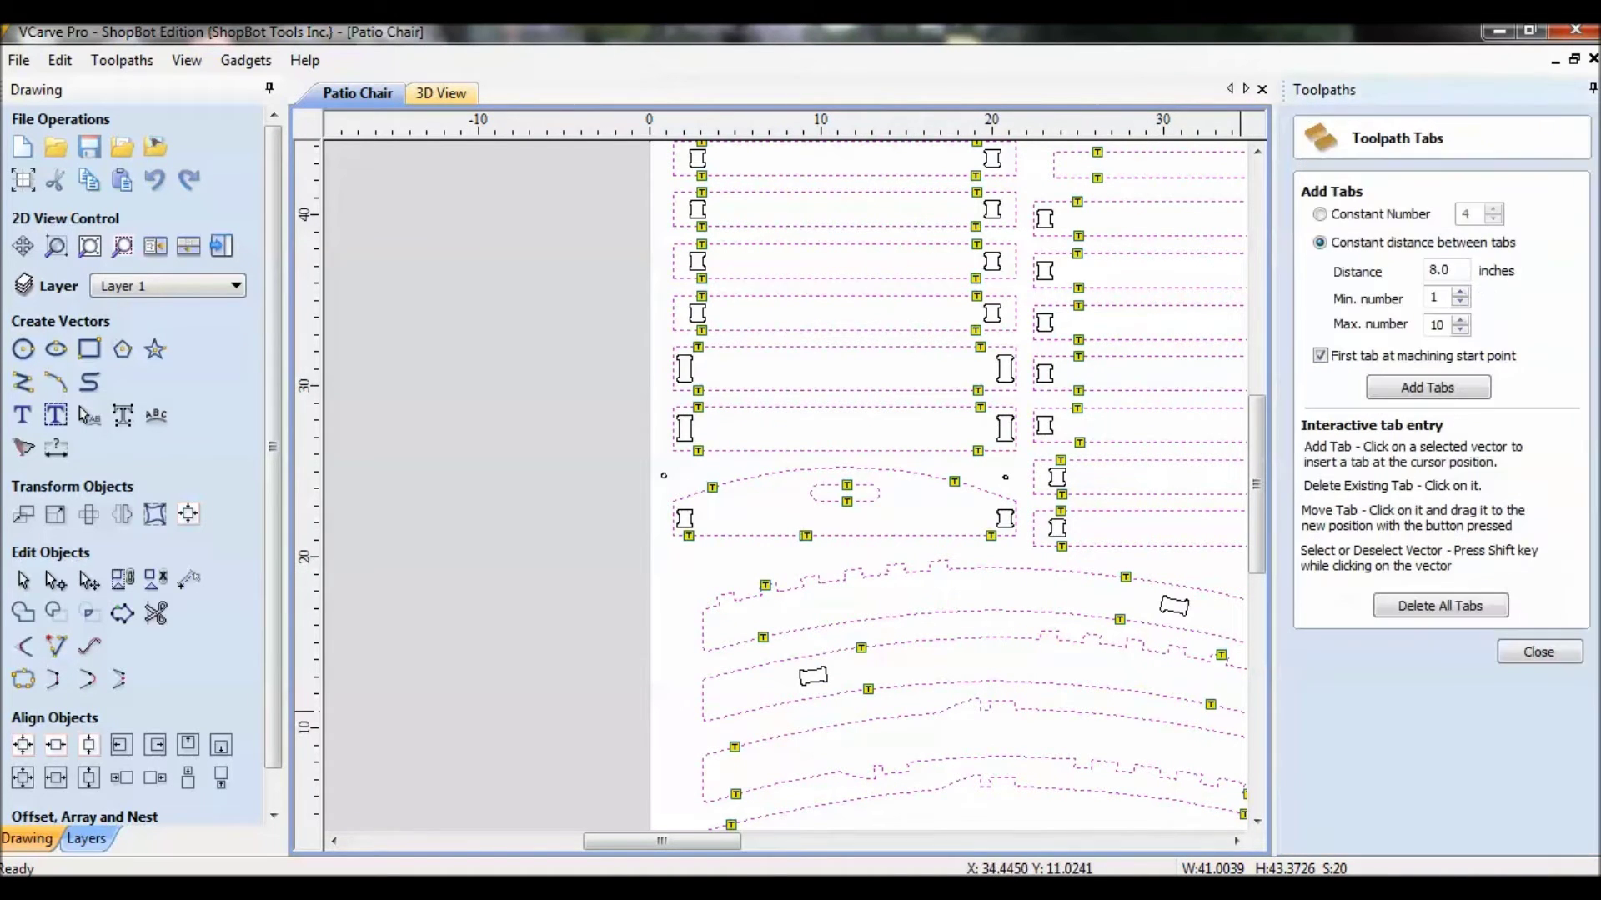
{"action": "scroll", "coordinate": [872, 498], "scroll_direction": "up", "scroll_amount": 5}
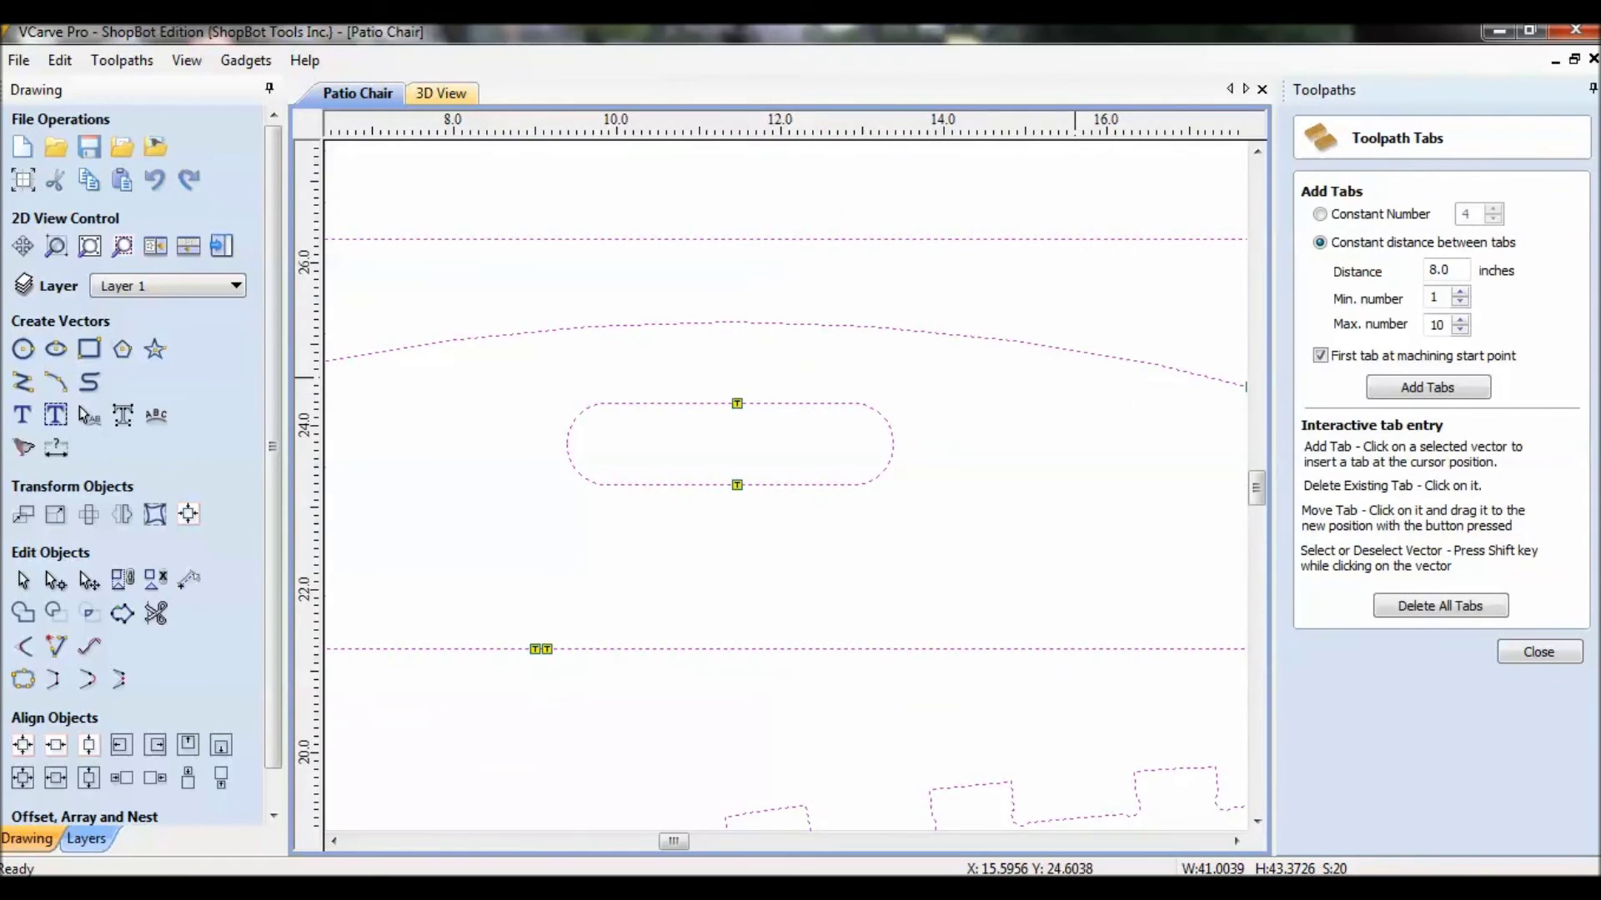
{"action": "scroll", "coordinate": [750, 492], "scroll_direction": "down", "scroll_amount": 6}
{"action": "scroll", "coordinate": [821, 467], "scroll_direction": "right", "scroll_amount": 3}
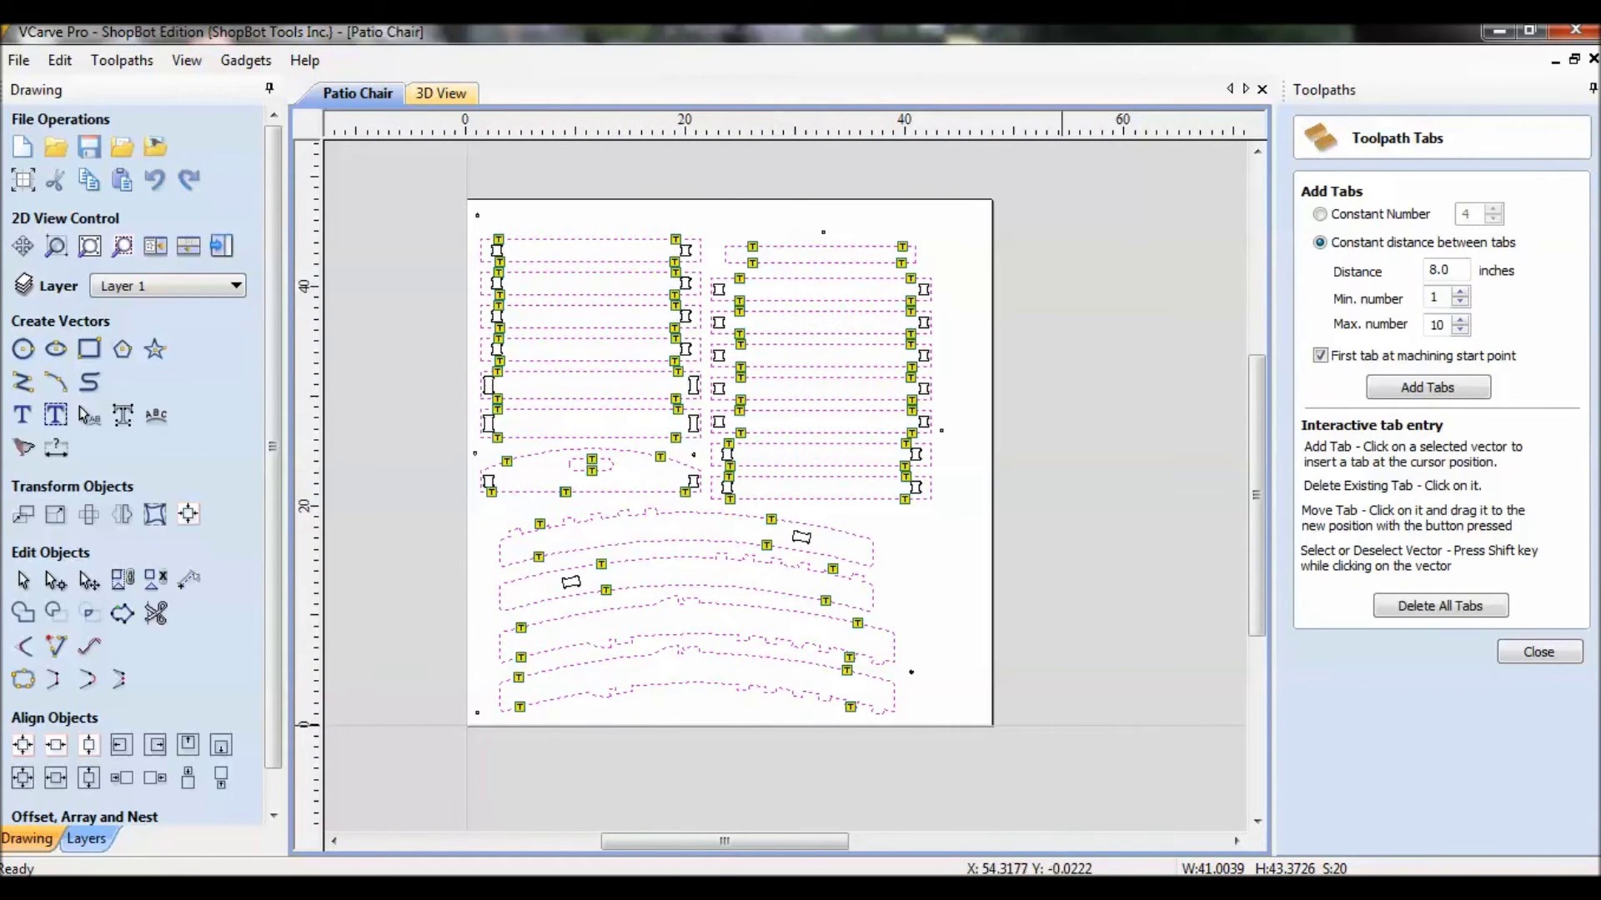
{"action": "left_click", "coordinate": [1540, 652]}
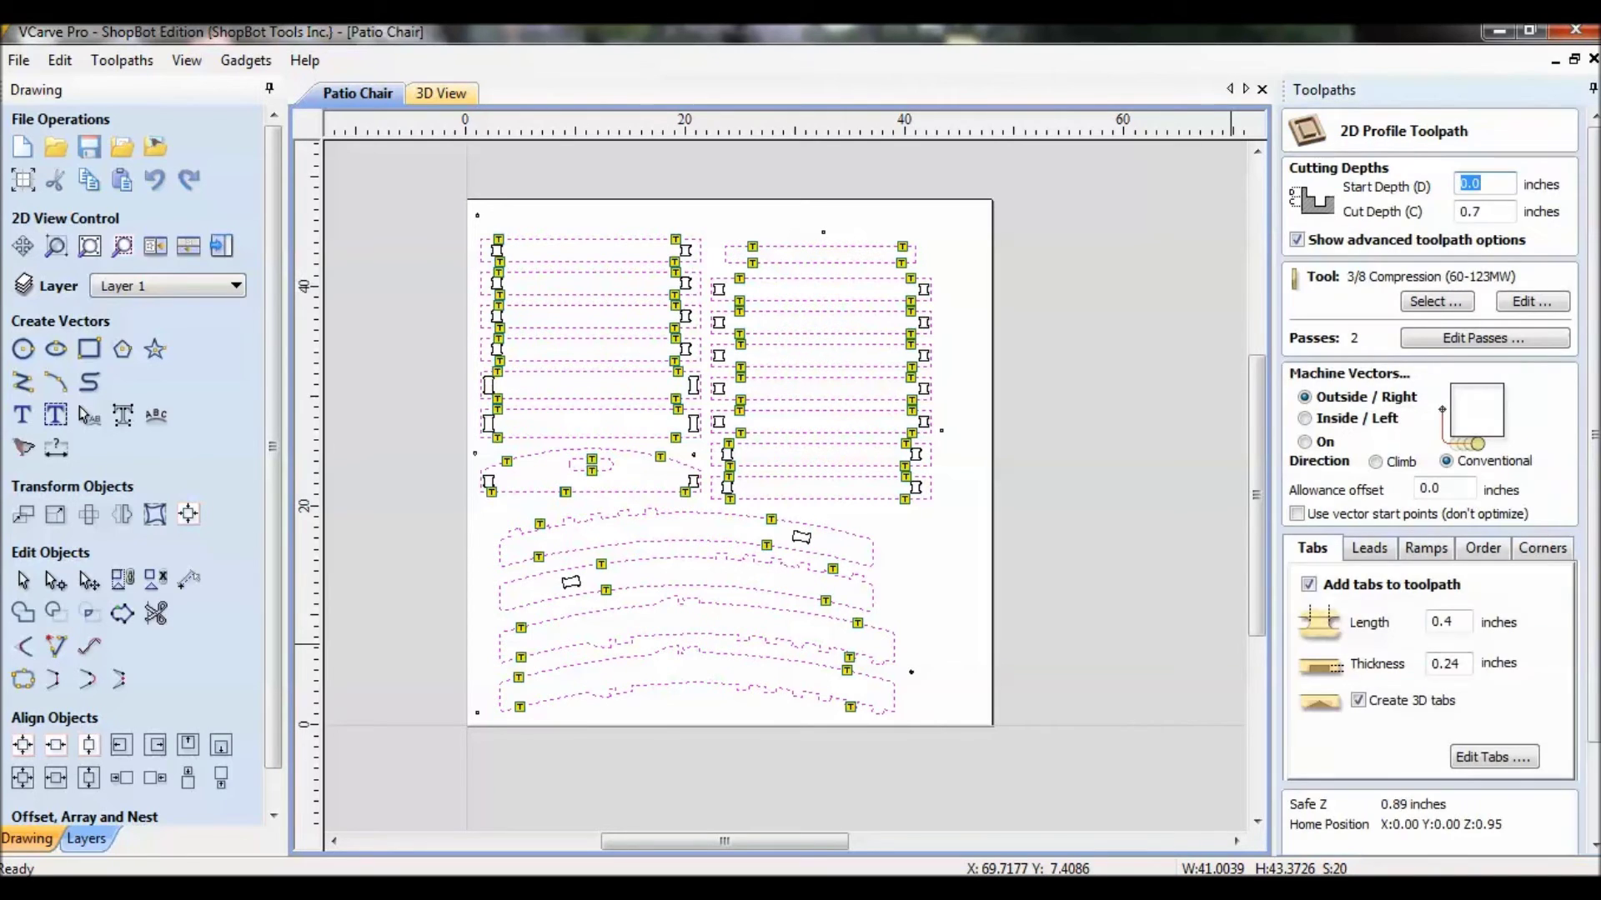
Name the toolpath Profile All Parts and calculate it, accepting the cut through the material
{"action": "scroll", "coordinate": [1434, 584], "scroll_direction": "down", "scroll_amount": 3}
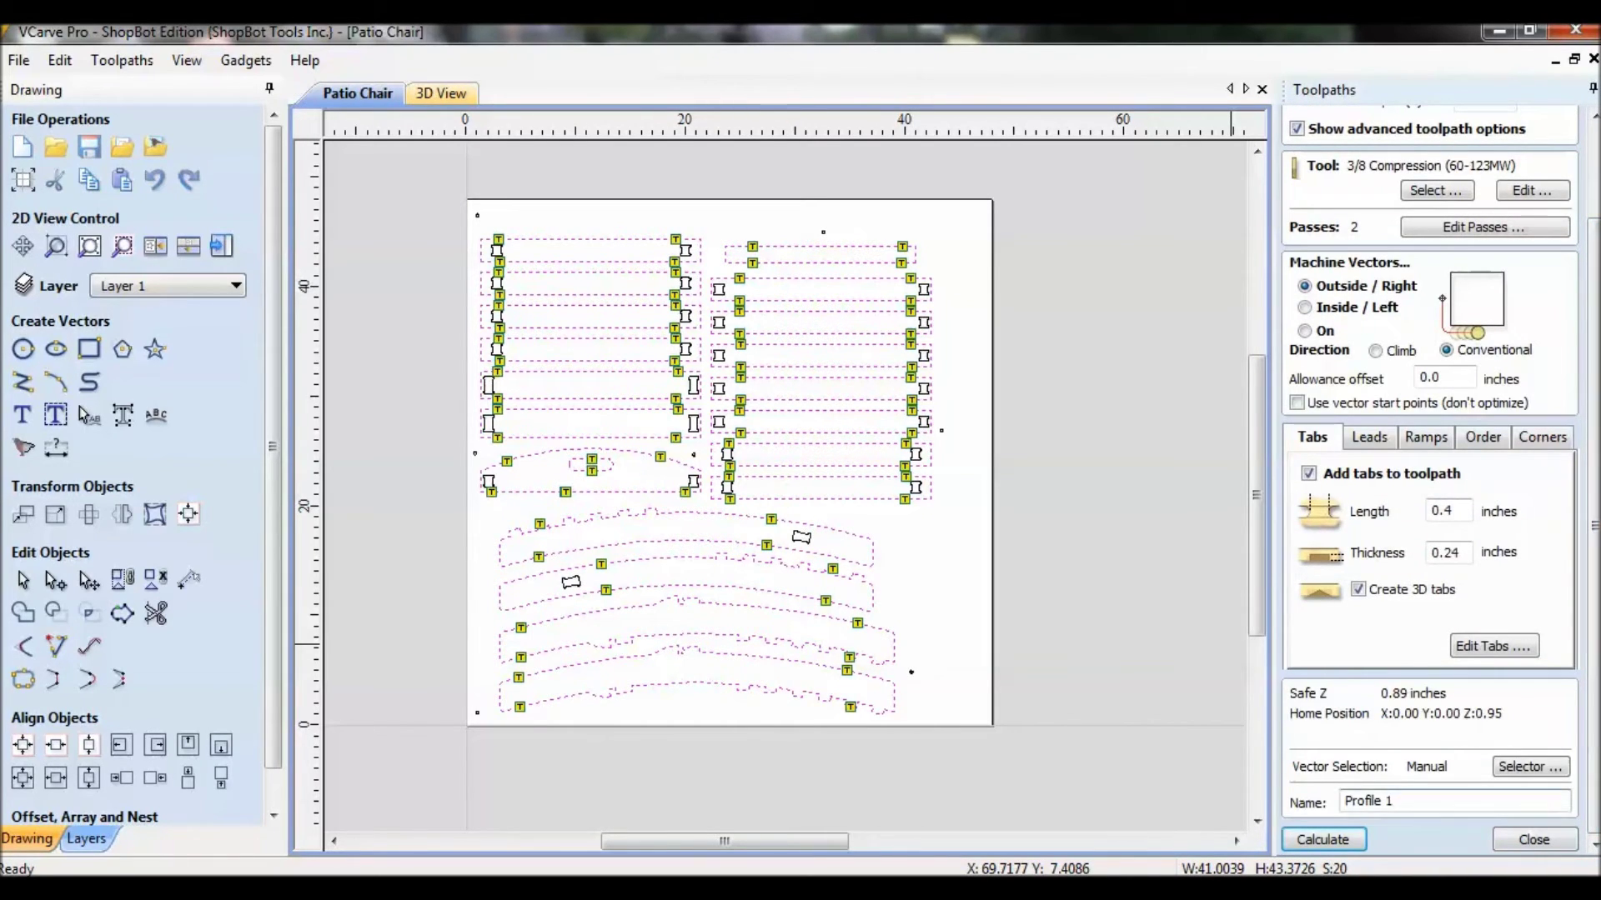
{"action": "key", "text": "BackSpace"}
{"action": "type", "text": "All Parts"}
{"action": "key", "text": "Return"}
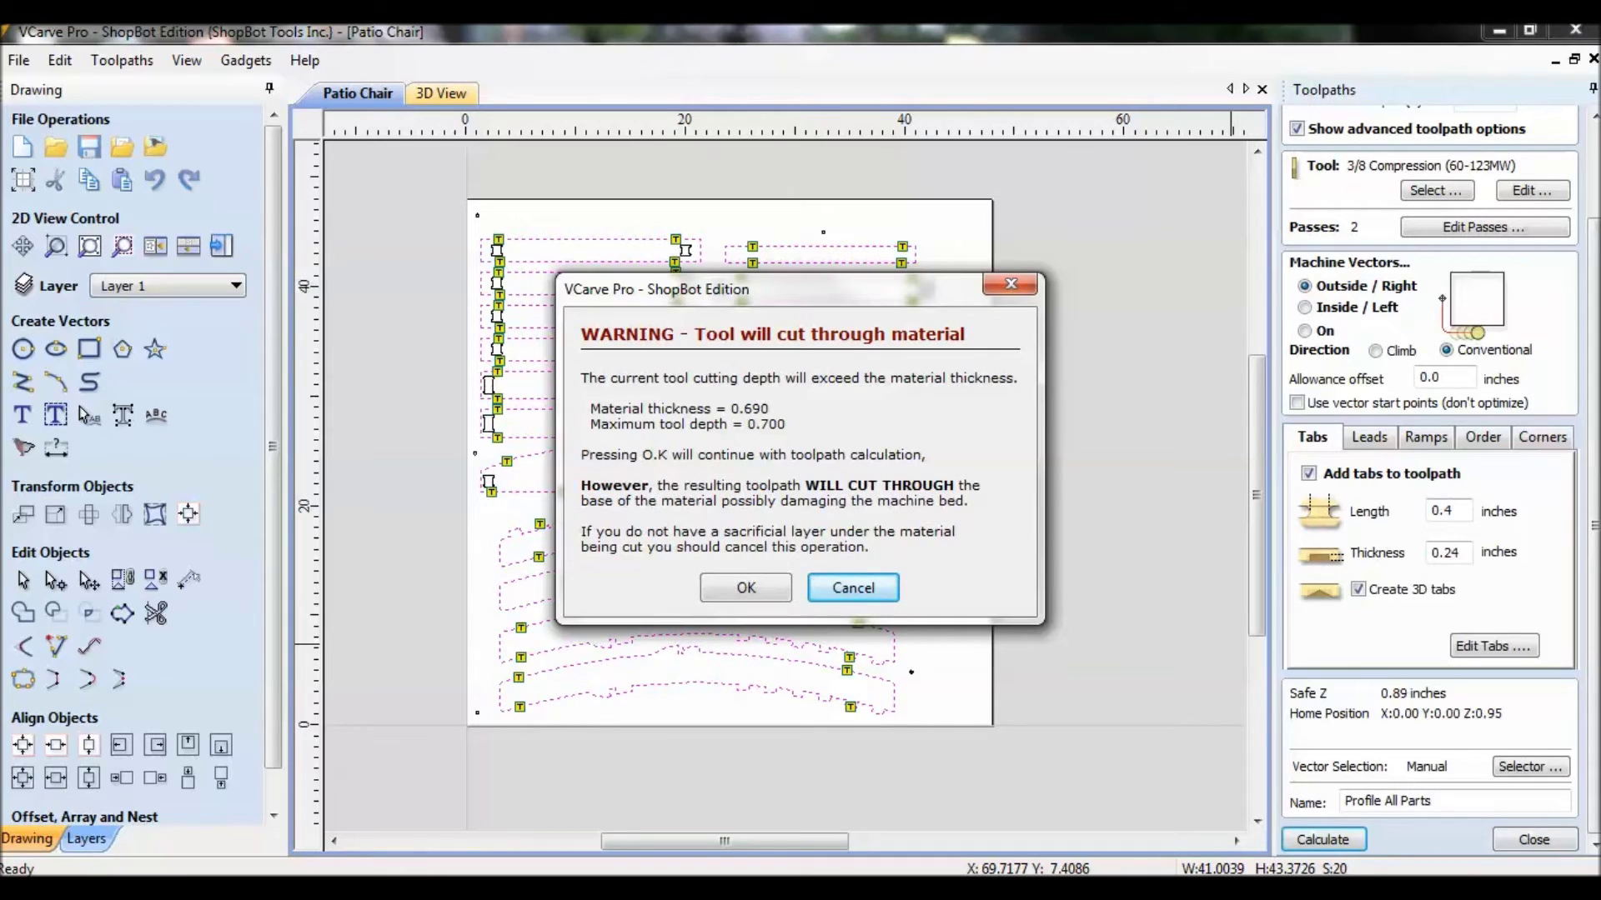
{"action": "left_click", "coordinate": [746, 587]}
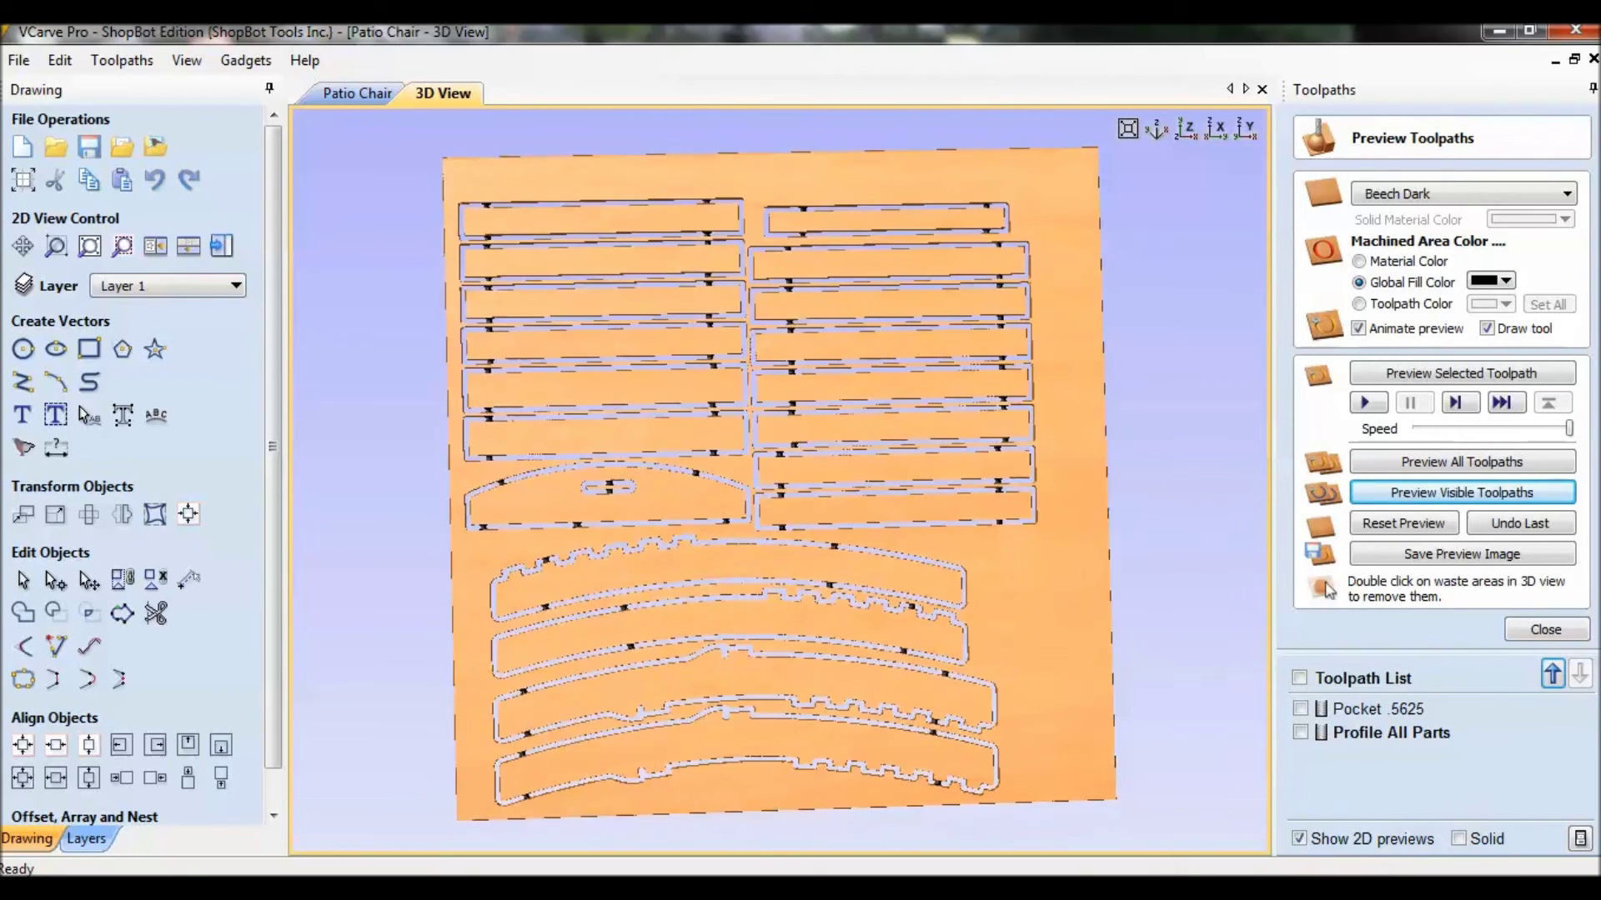
Examine the simulated cut of the handle slot, its two holding tabs and the surrounding parts in the 3D preview
{"action": "scroll", "coordinate": [751, 483], "scroll_direction": "up", "scroll_amount": 5}
{"action": "middle_click_drag", "start_coordinate": [583, 500], "coordinate": [940, 456]}
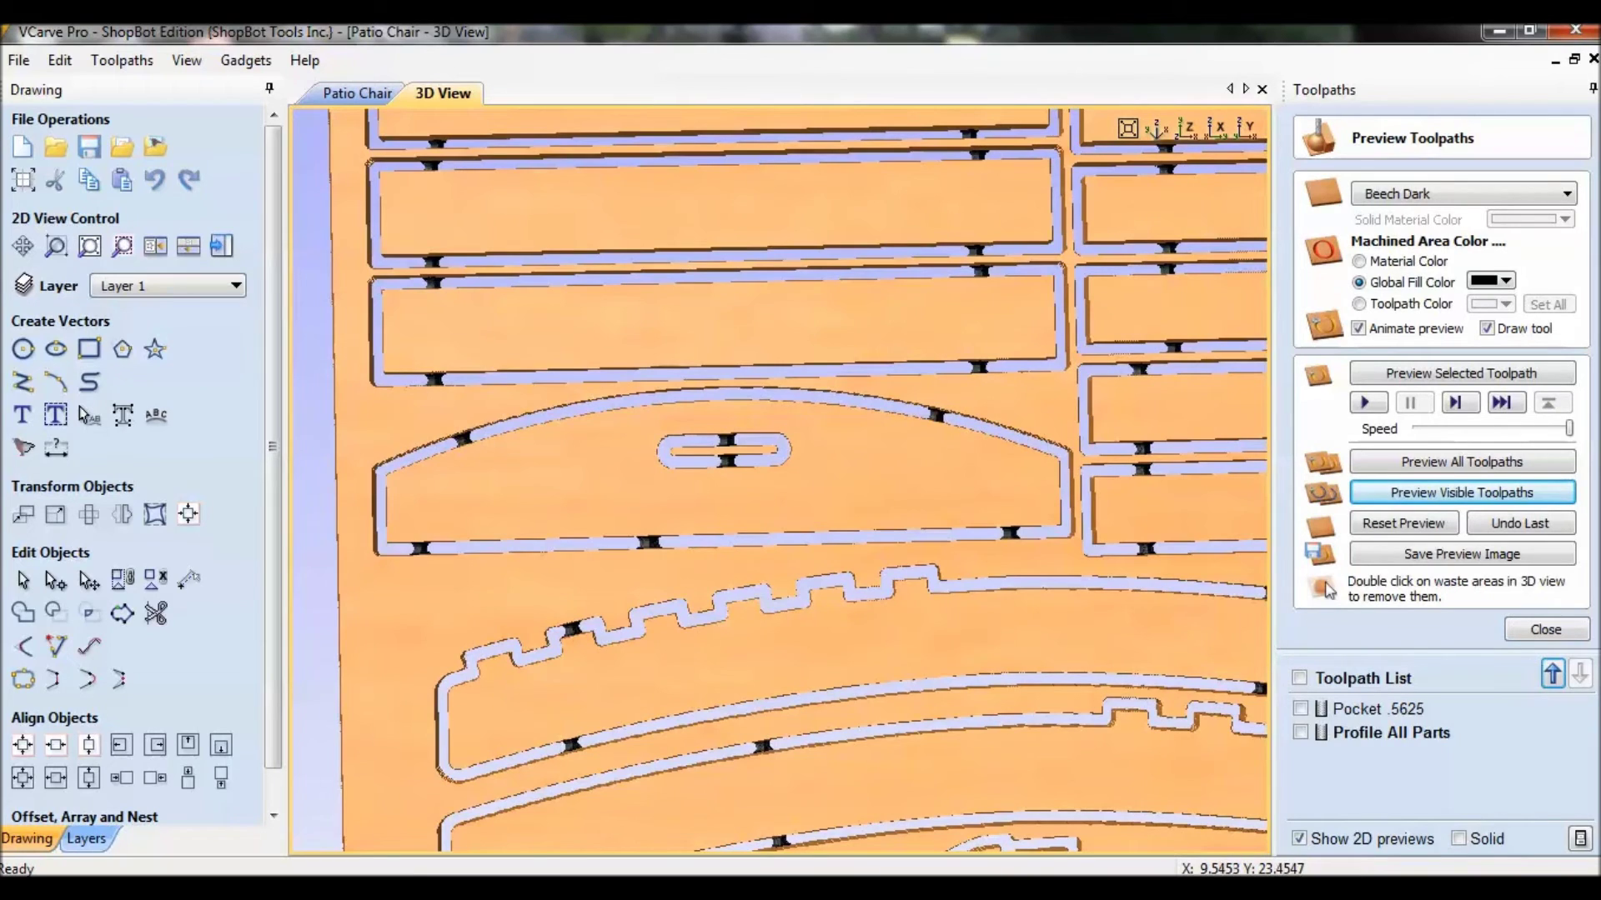
{"action": "scroll", "coordinate": [724, 450], "scroll_direction": "up", "scroll_amount": 4}
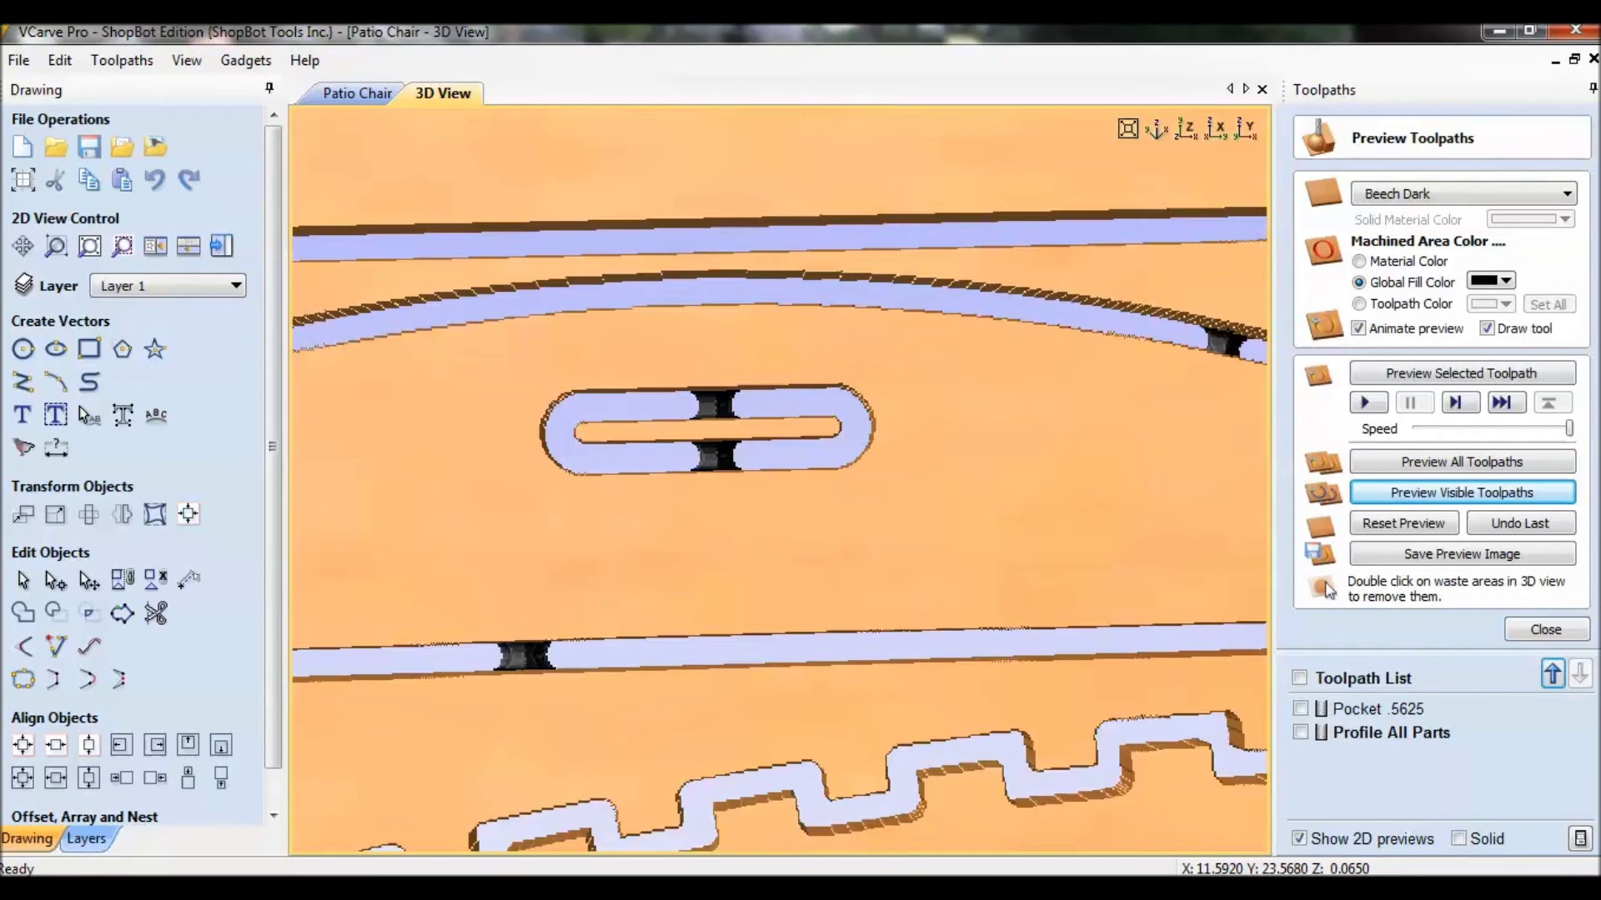
{"action": "scroll", "coordinate": [779, 479], "scroll_direction": "down", "scroll_amount": 3}
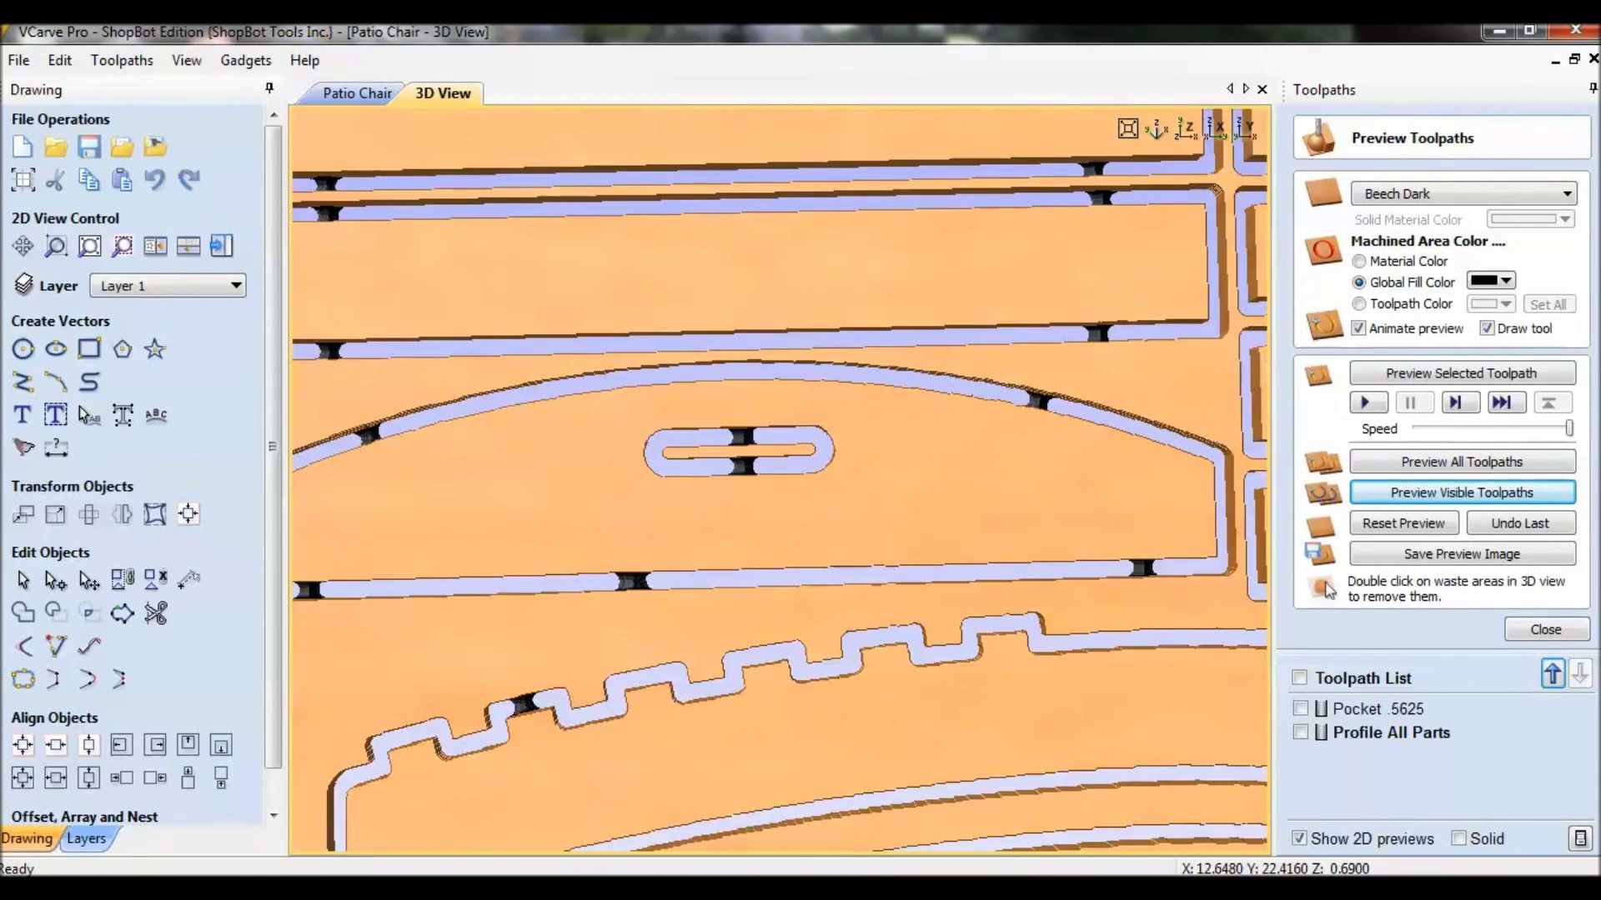
{"action": "scroll", "coordinate": [781, 483], "scroll_direction": "up", "scroll_amount": 2}
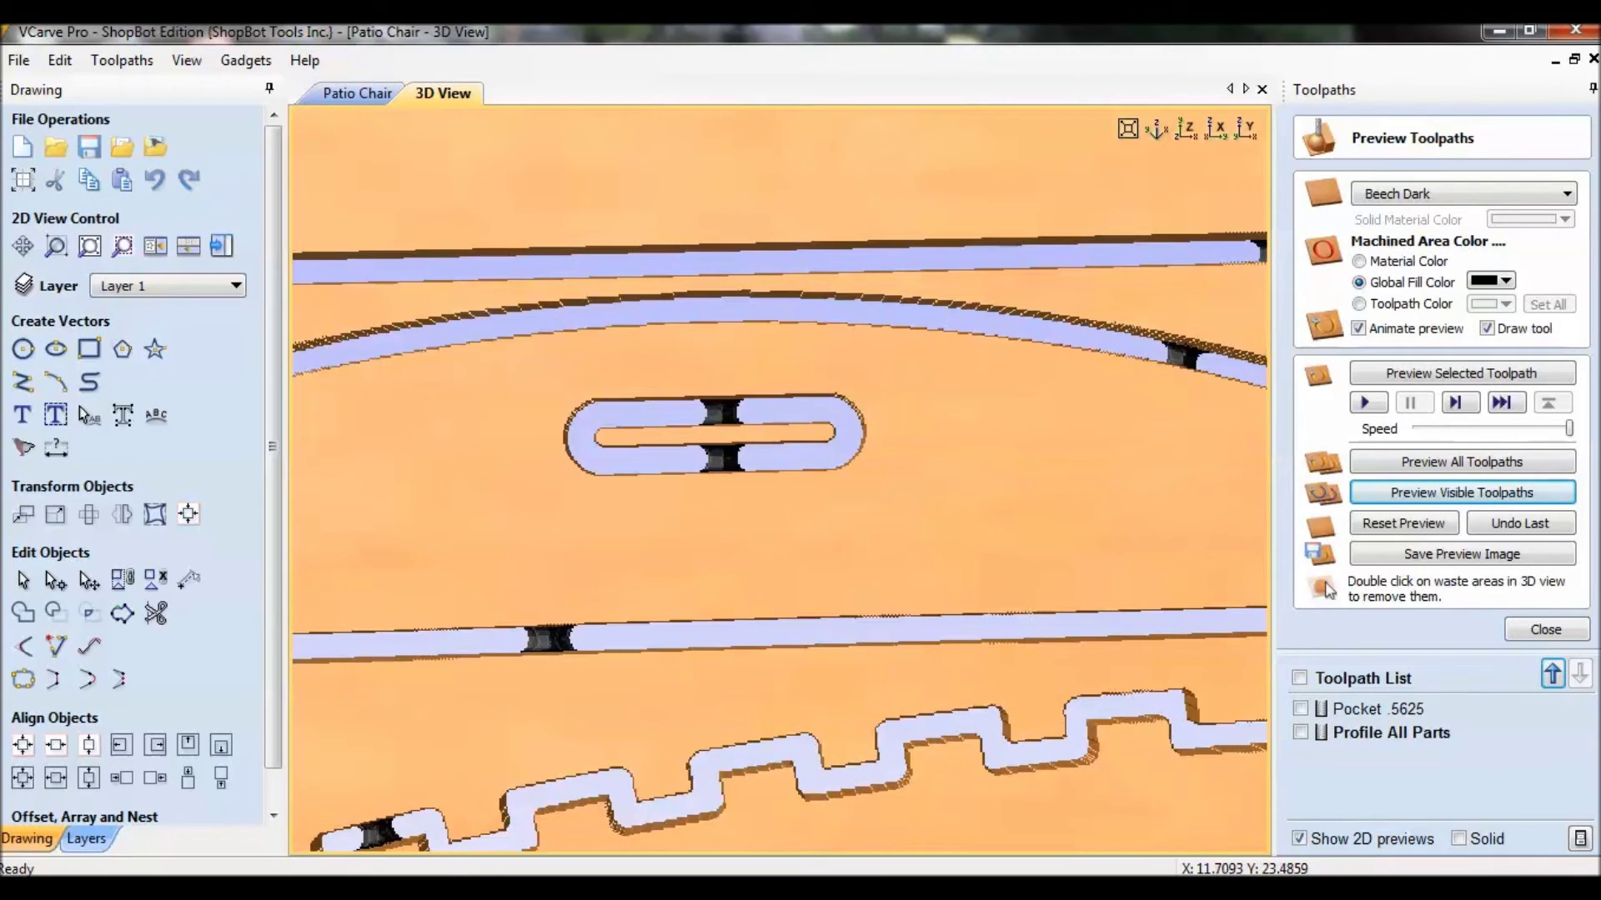
{"action": "scroll", "coordinate": [777, 478], "scroll_direction": "down", "scroll_amount": 4}
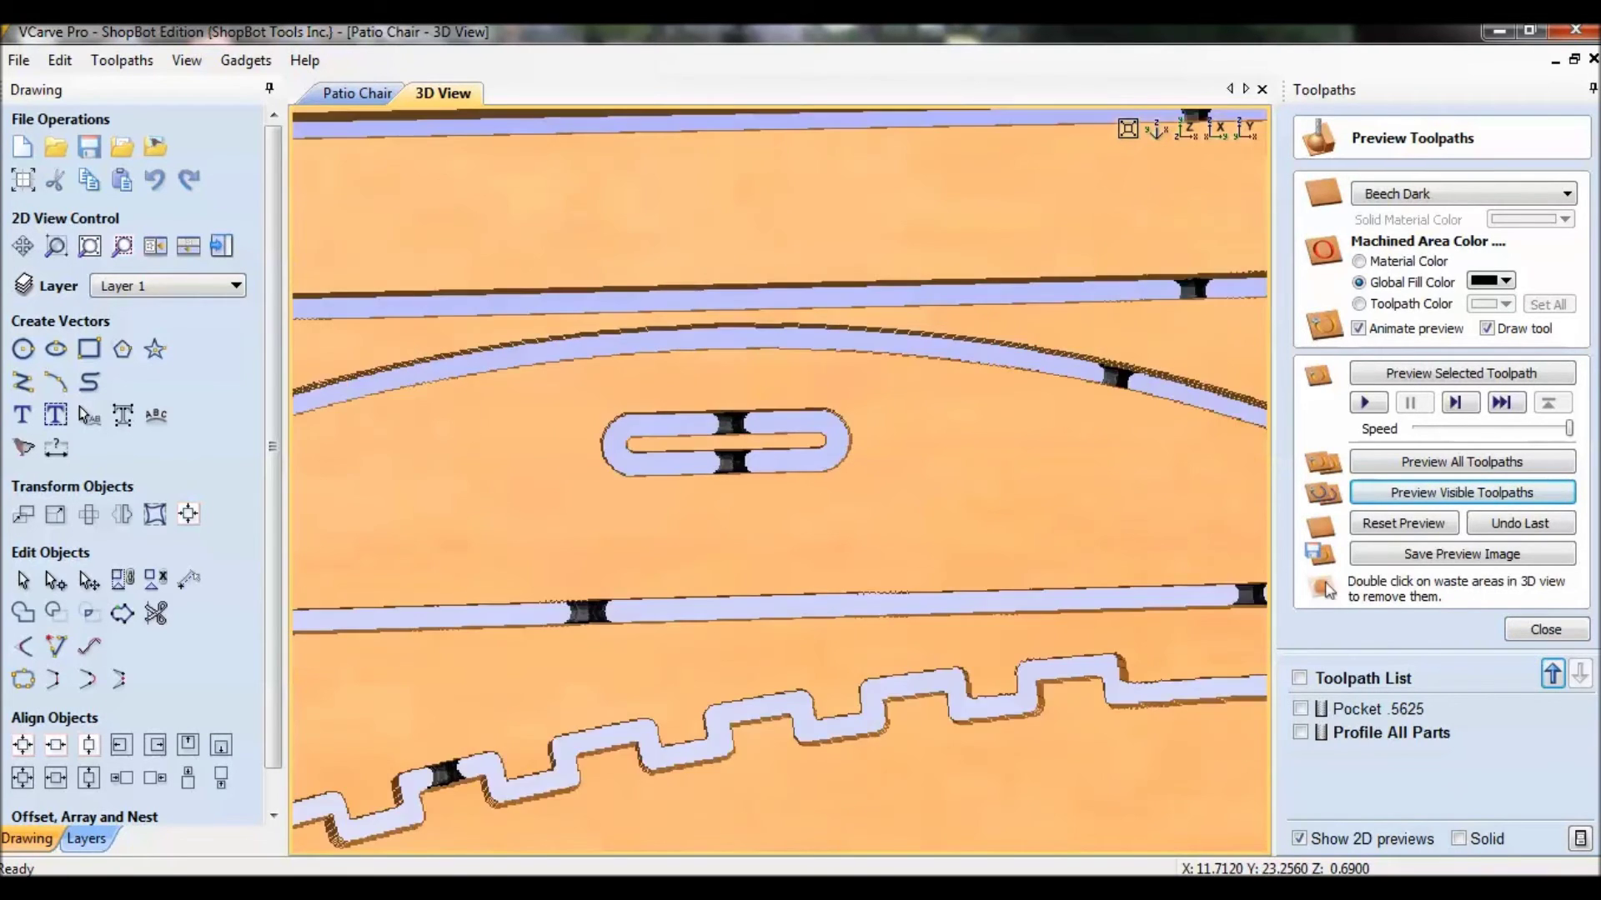
{"action": "scroll", "coordinate": [777, 479], "scroll_direction": "down", "scroll_amount": 3}
{"action": "scroll", "coordinate": [777, 479], "scroll_direction": "down", "scroll_amount": 3}
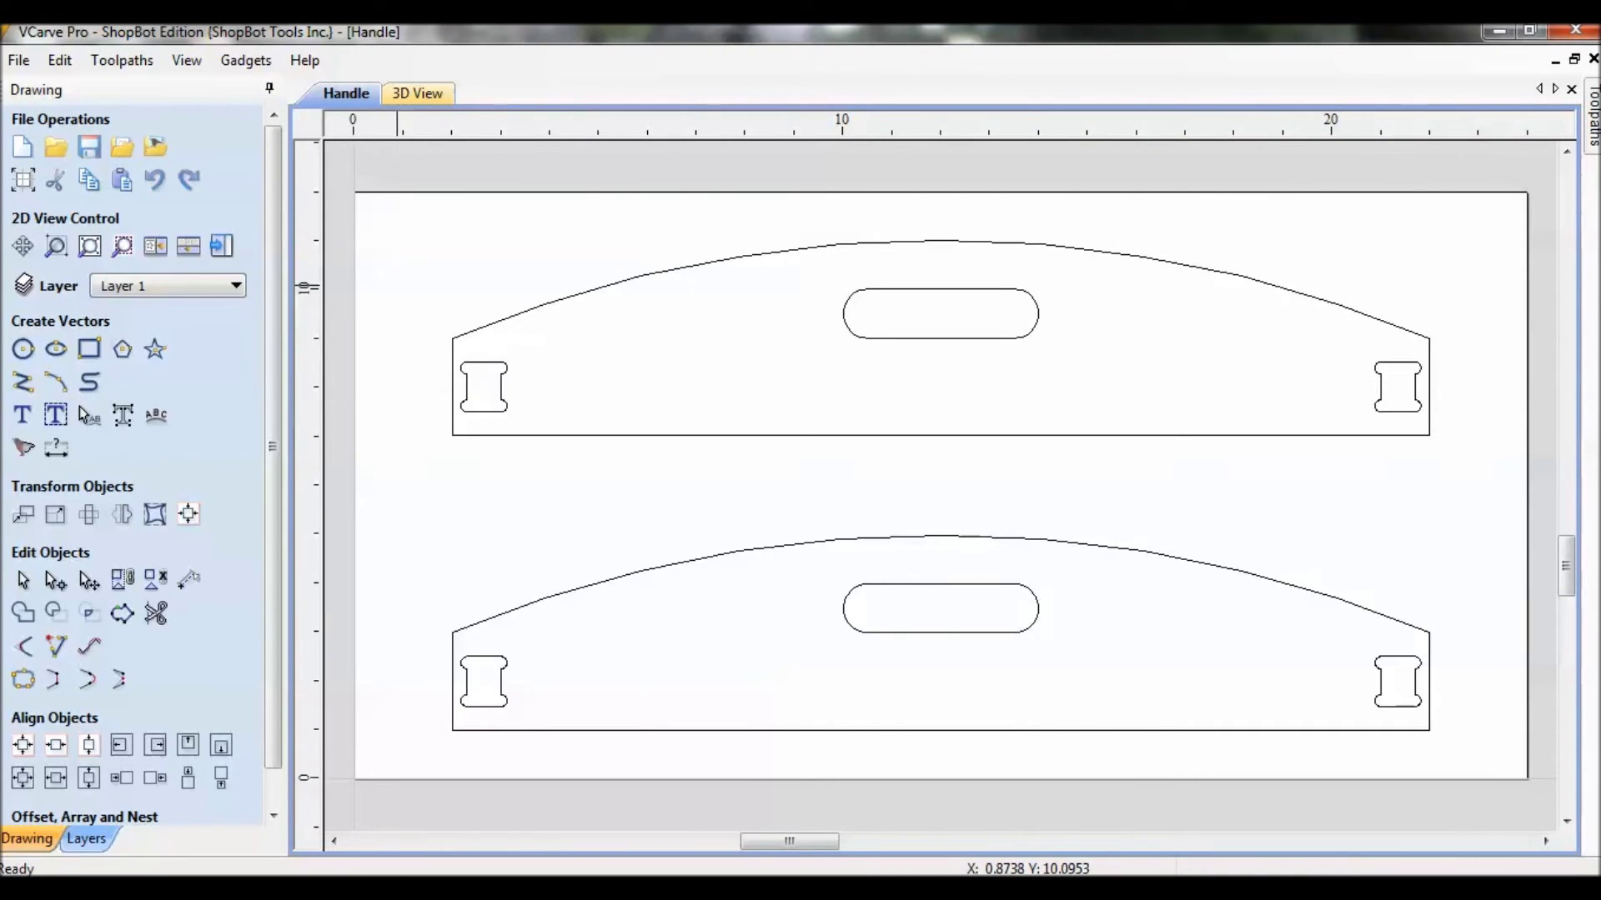
In the Handle file, show the Pocket Handle and Profile Inside toolpaths and open the toolpath preview
{"action": "key", "text": "F12"}
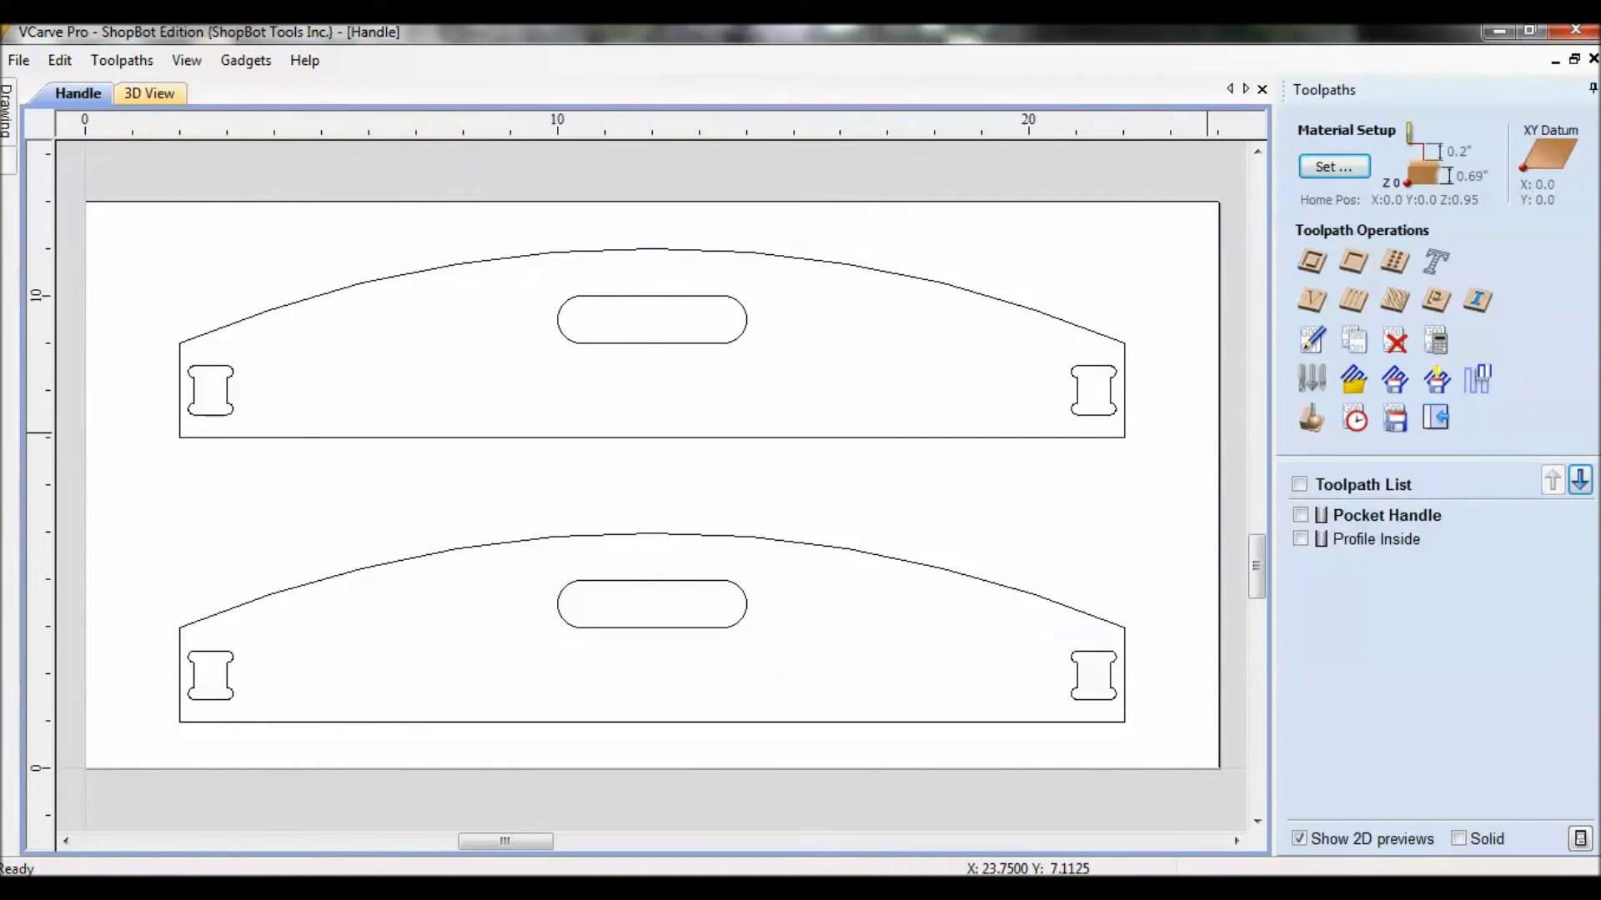
{"action": "left_click", "coordinate": [1299, 514]}
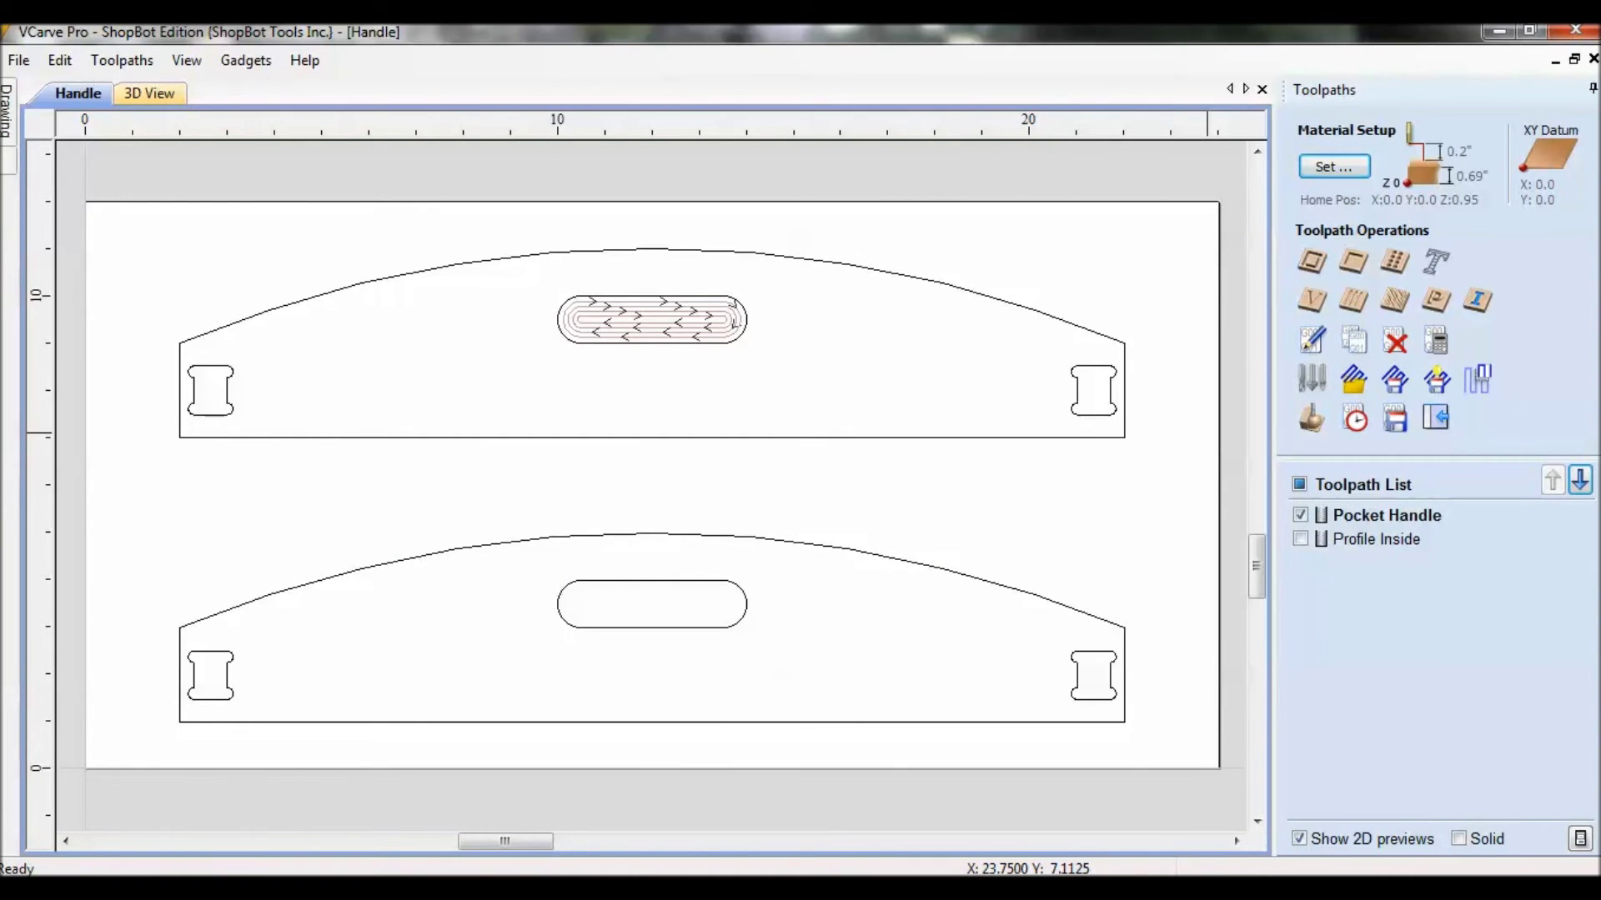
{"action": "left_click", "coordinate": [1300, 538]}
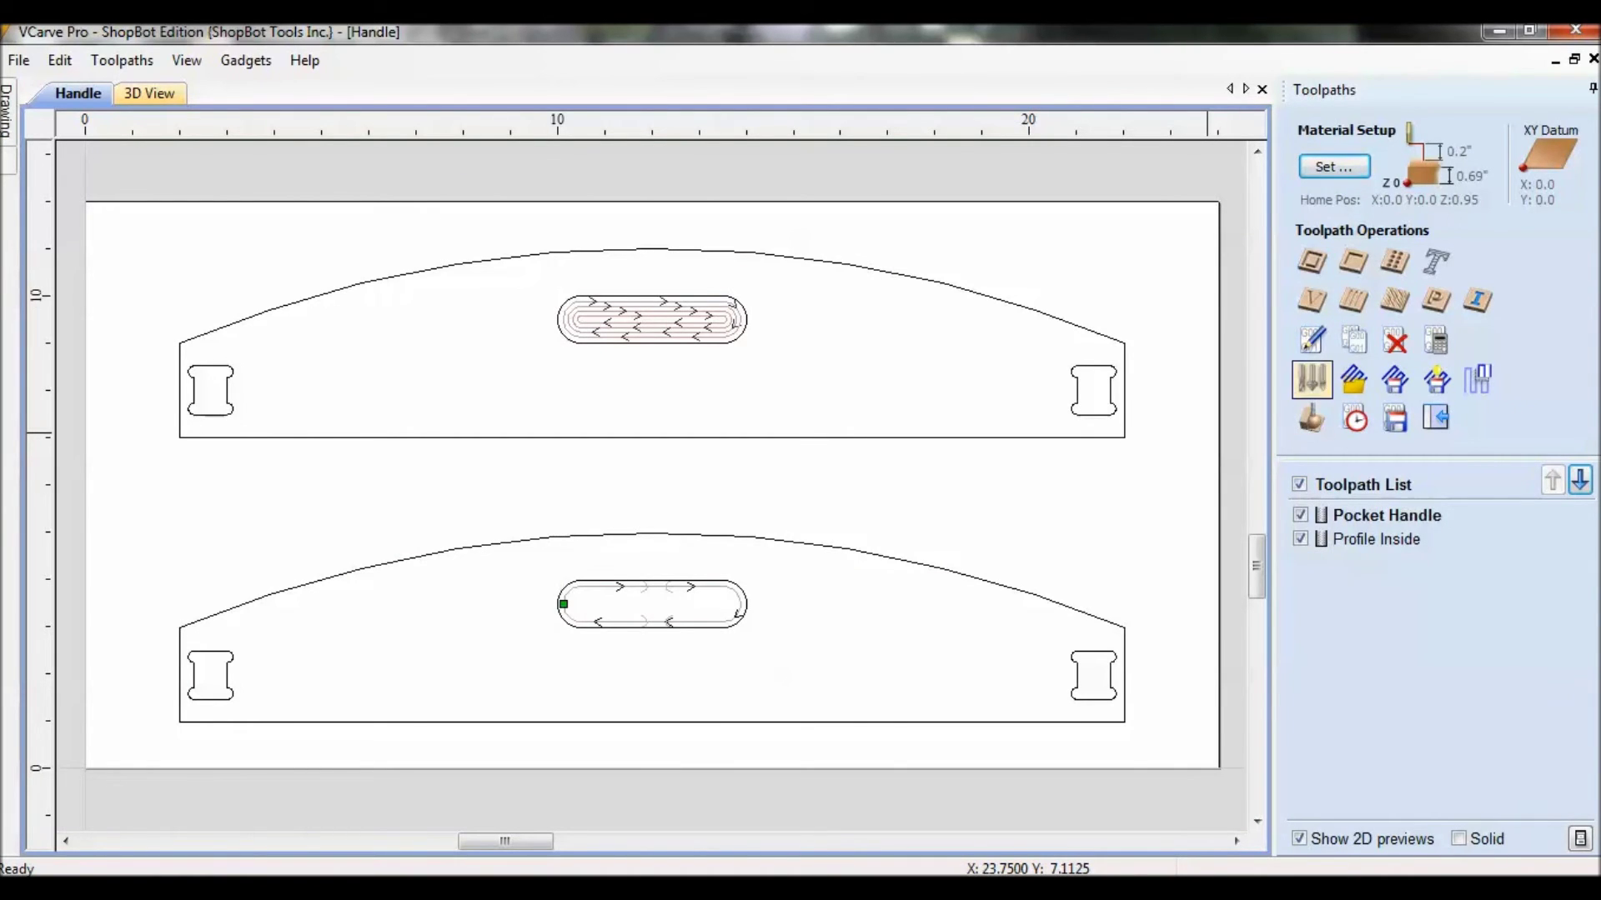
{"action": "left_click", "coordinate": [1311, 417]}
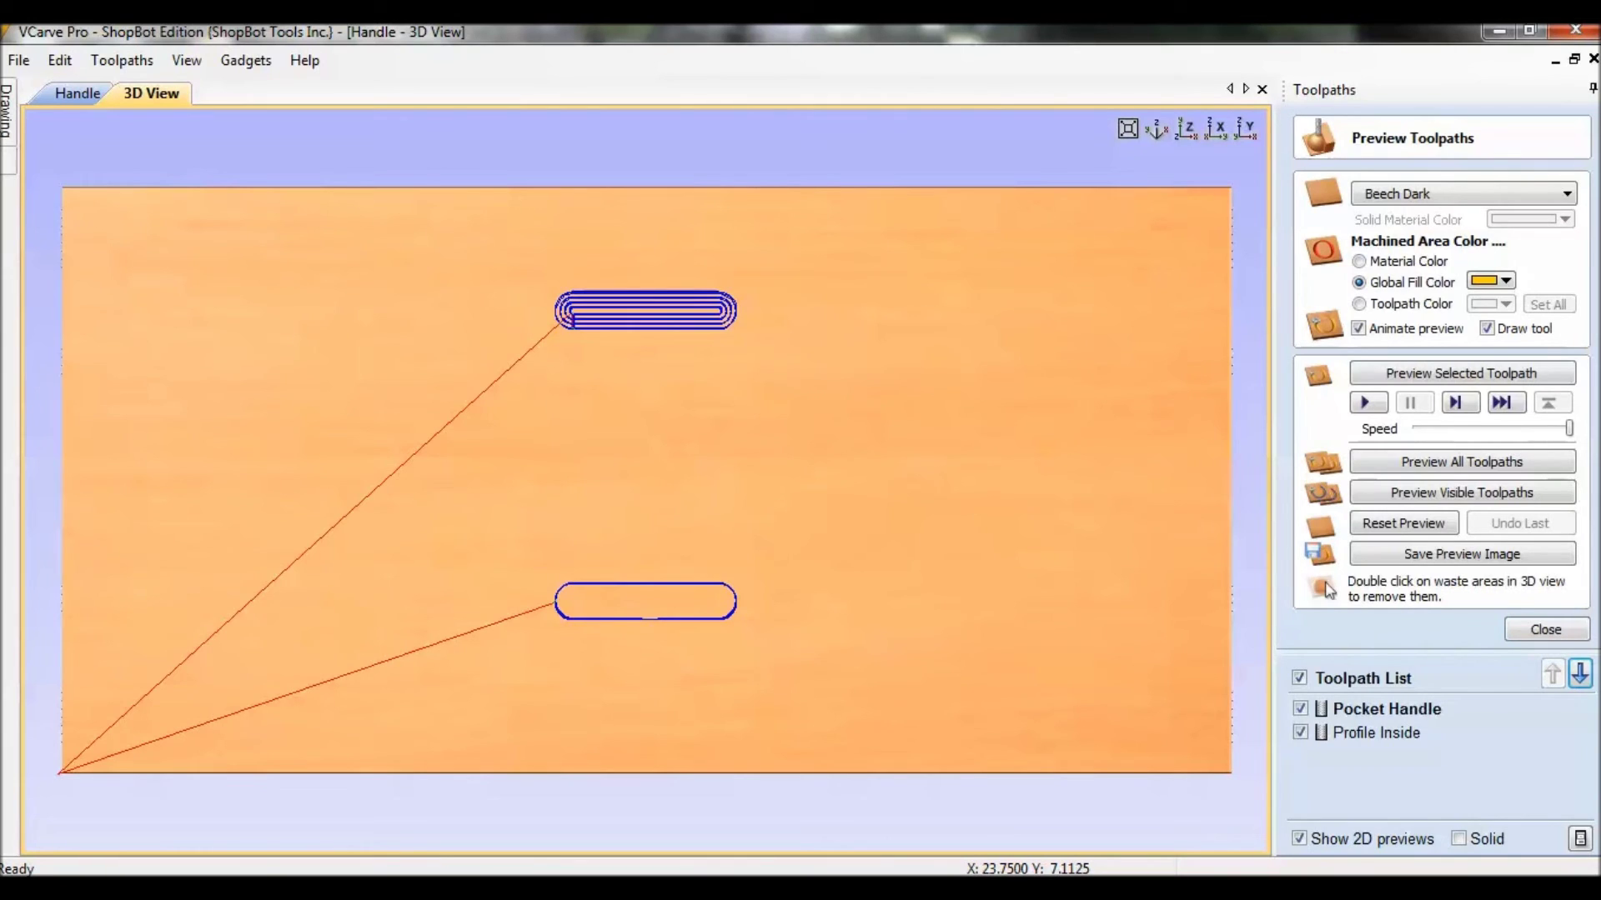
Simulate the Profile Inside and Pocket Handle toolpaths separately to compare the two slots, and return to the 2D drawing
{"action": "left_click", "coordinate": [1299, 708]}
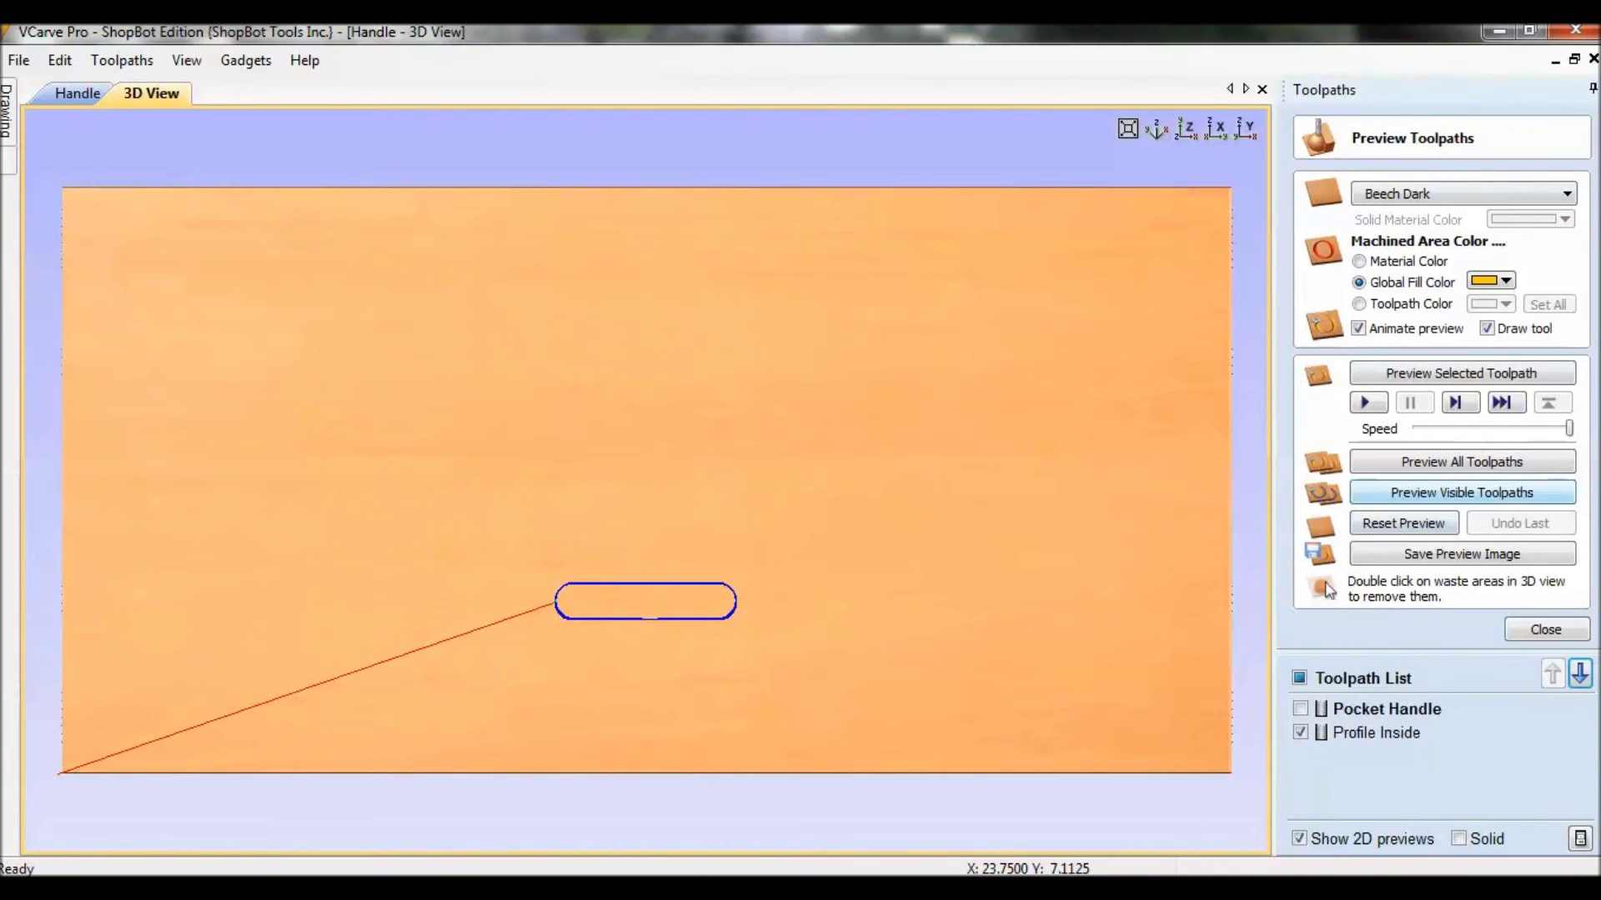
{"action": "left_click", "coordinate": [1461, 492]}
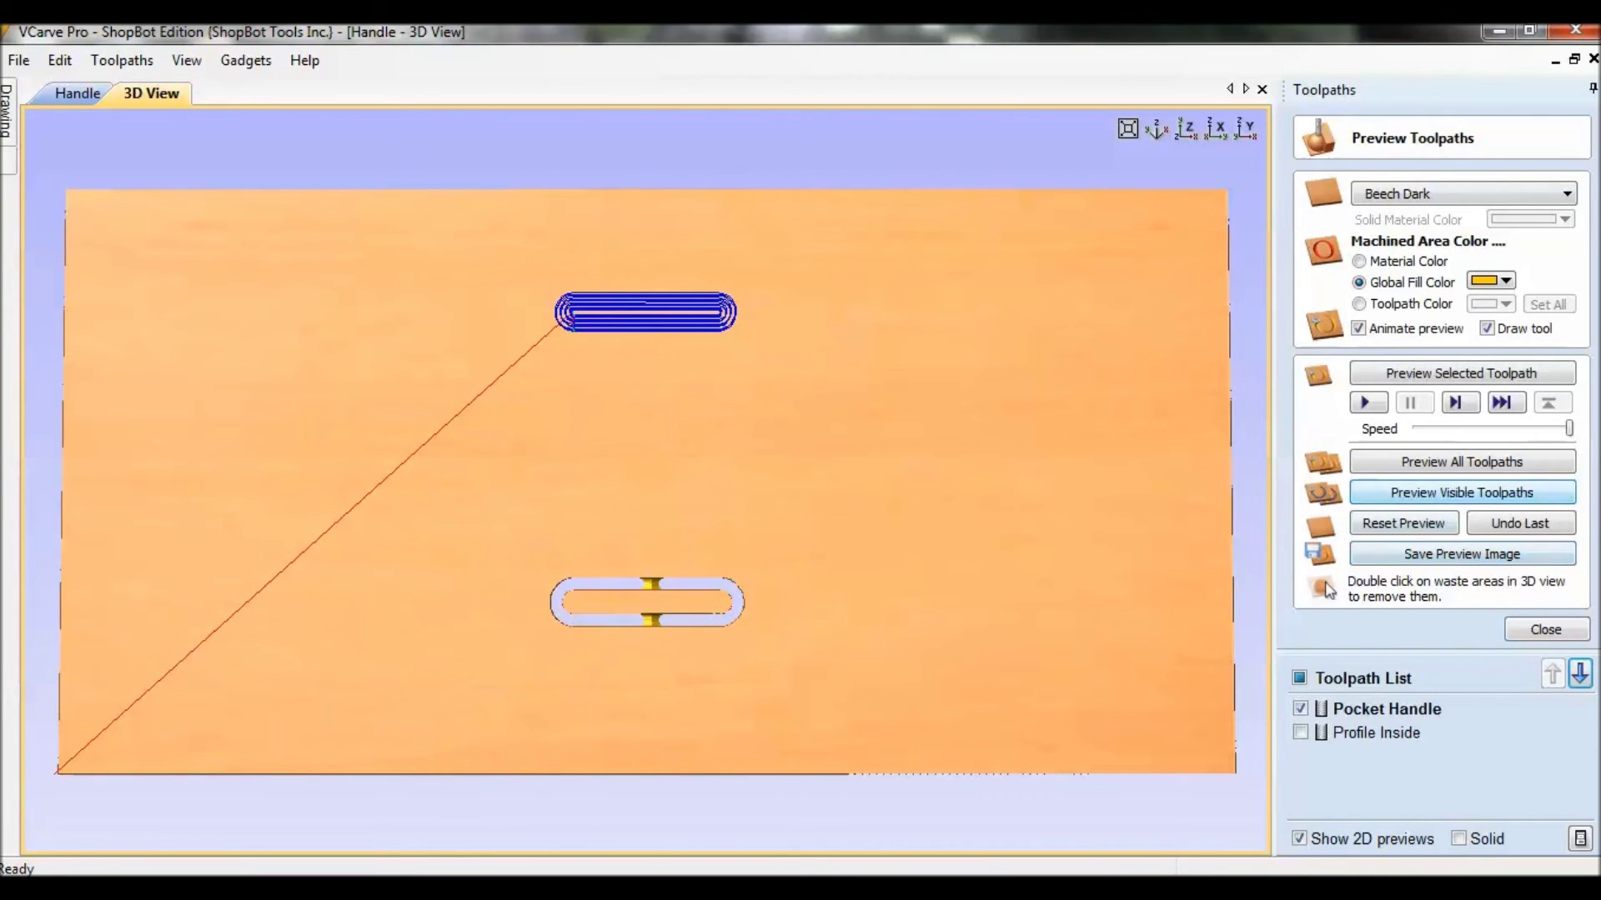
{"action": "left_click_drag", "start_coordinate": [946, 496], "coordinate": [645, 330]}
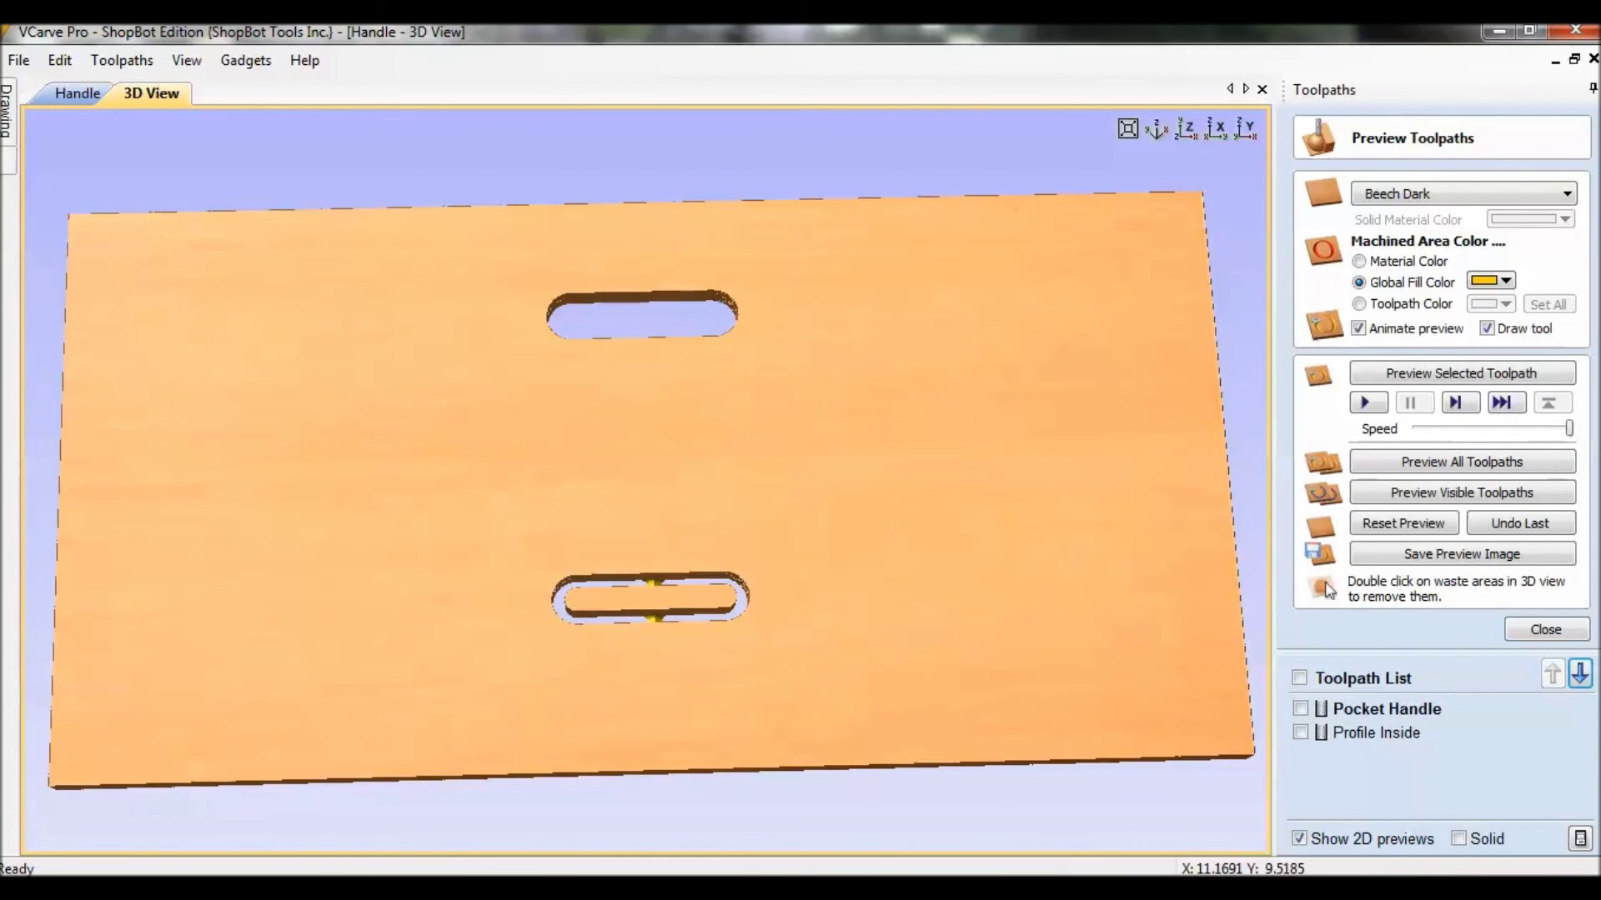
{"action": "key", "text": "F2"}
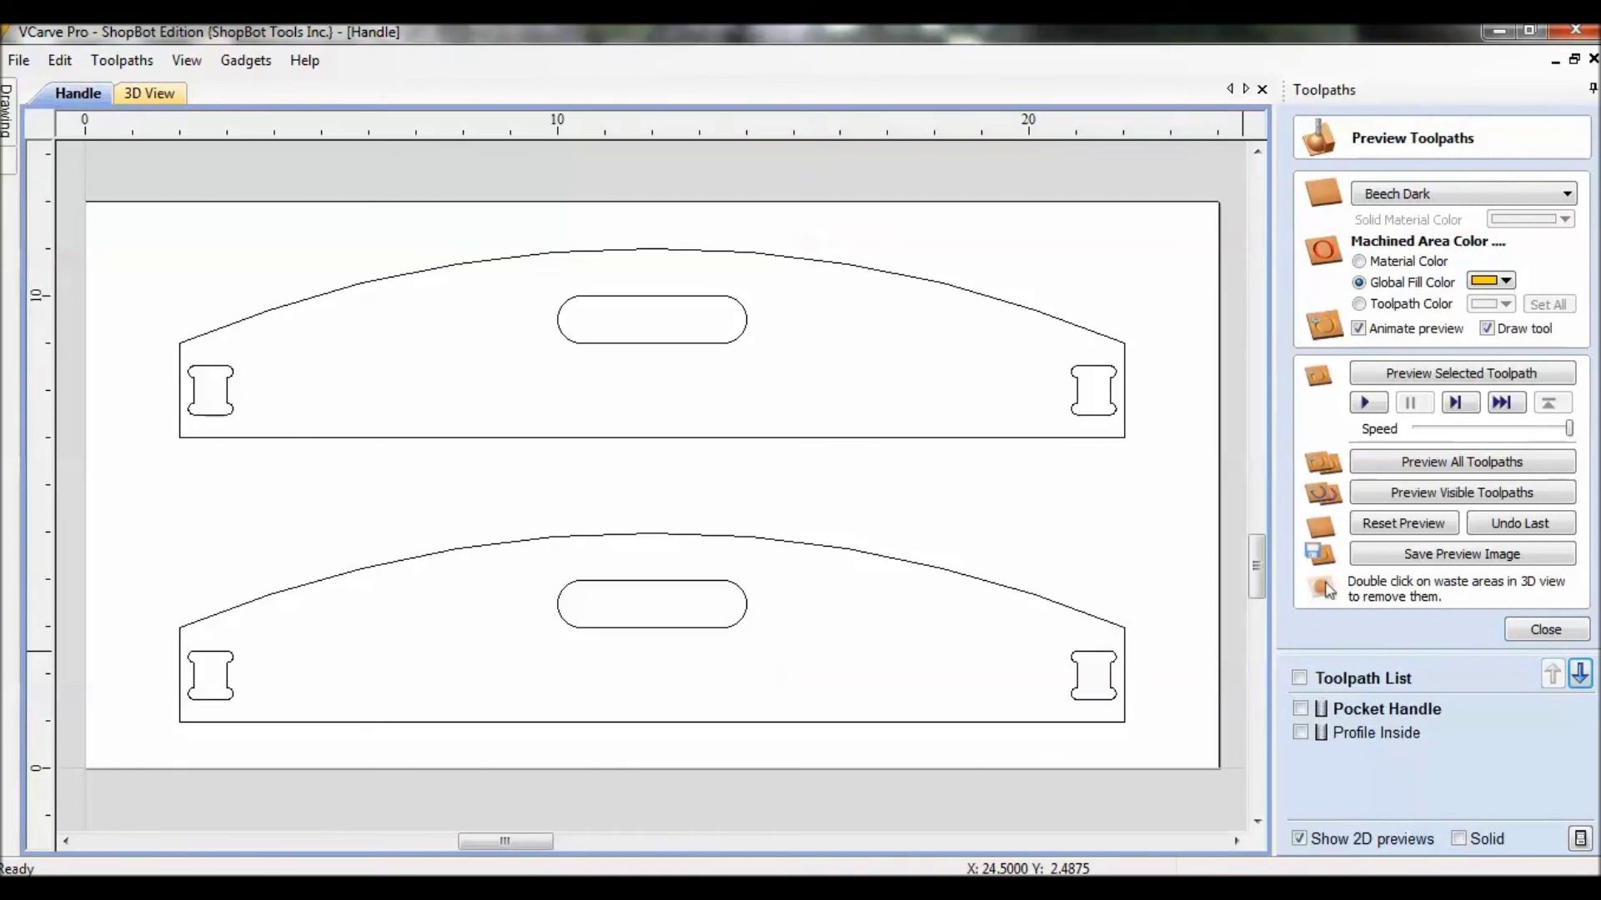
Show the Pocket Handle and Profile Inside toolpaths as solid cuts in the 2D drawing and check their estimated machining times
{"action": "left_click", "coordinate": [1301, 708]}
{"action": "left_click", "coordinate": [1301, 731]}
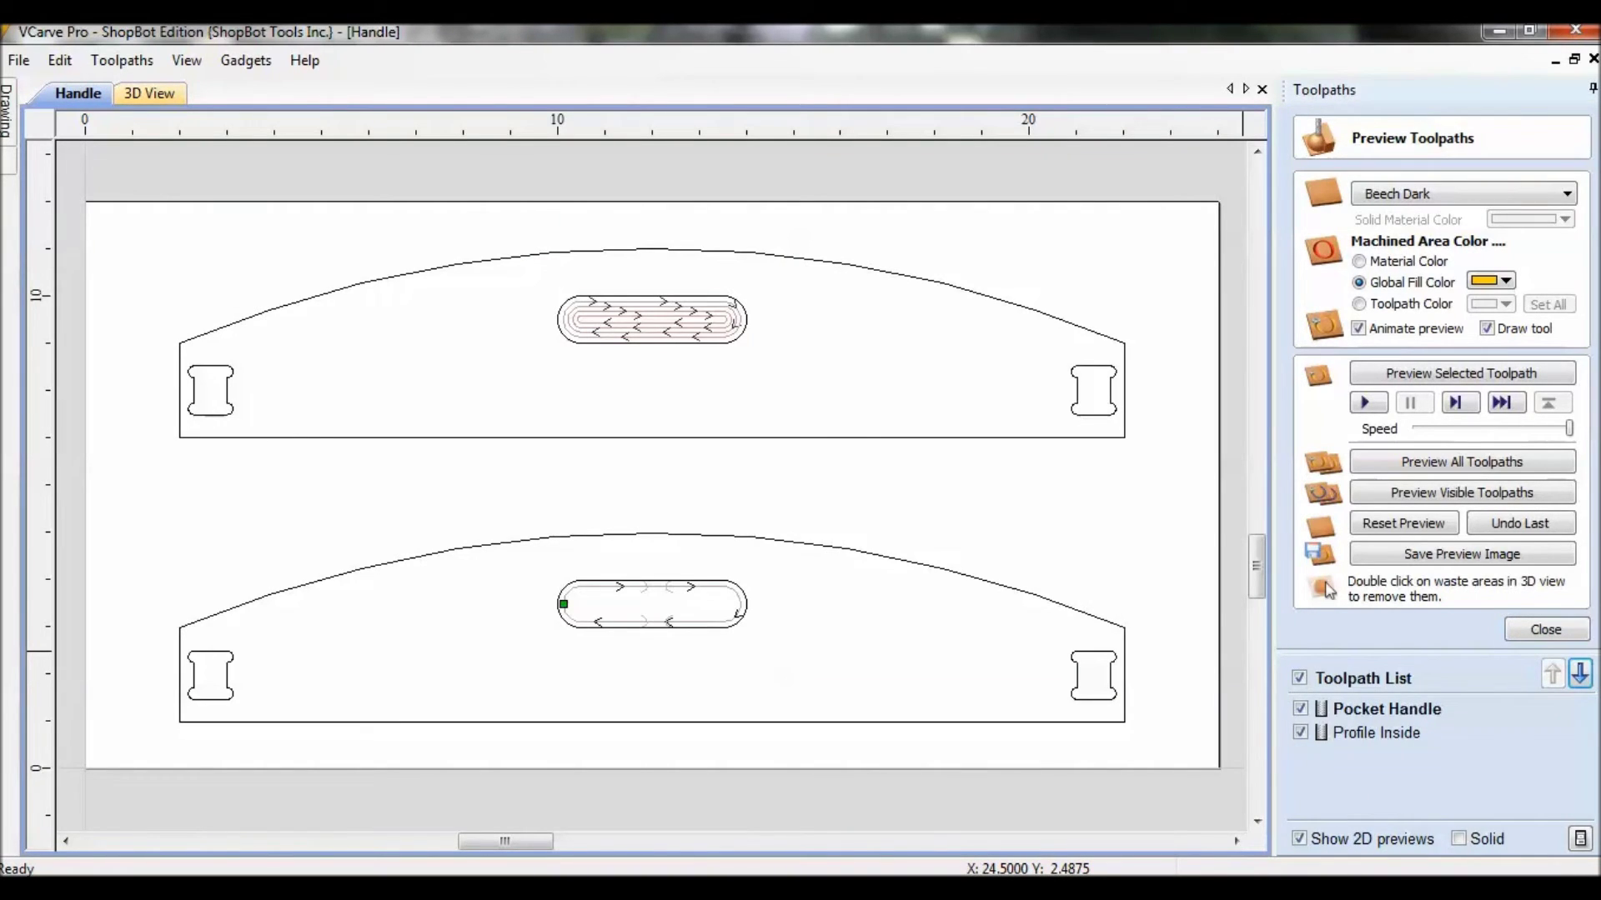
{"action": "left_click", "coordinate": [1458, 838]}
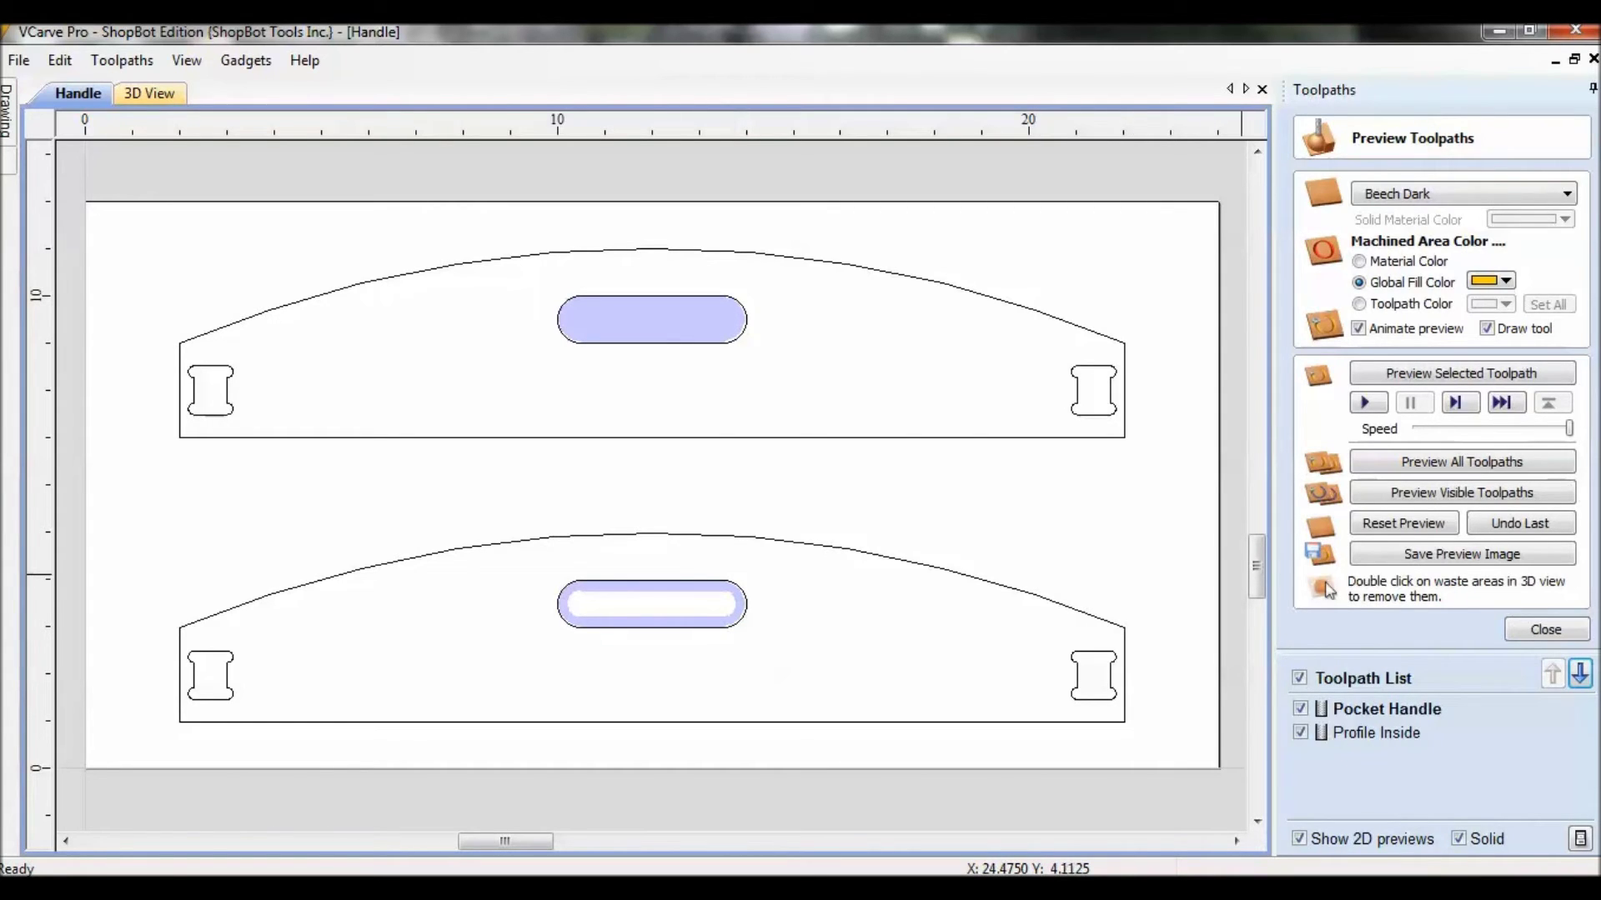
{"action": "left_click", "coordinate": [1546, 629]}
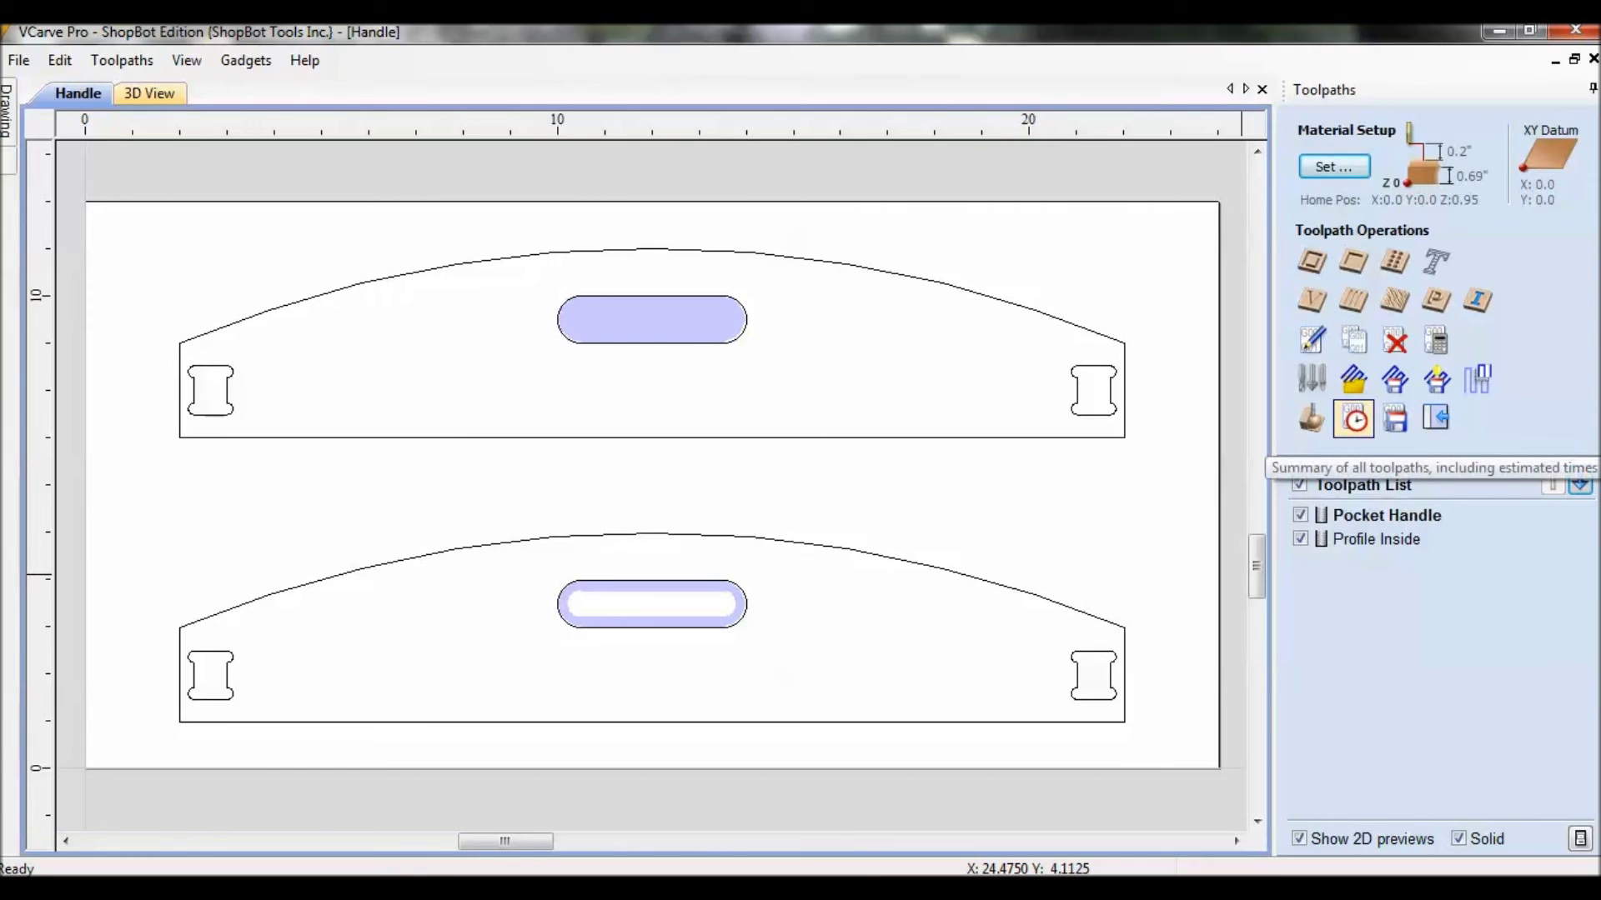
{"action": "left_click", "coordinate": [1353, 419]}
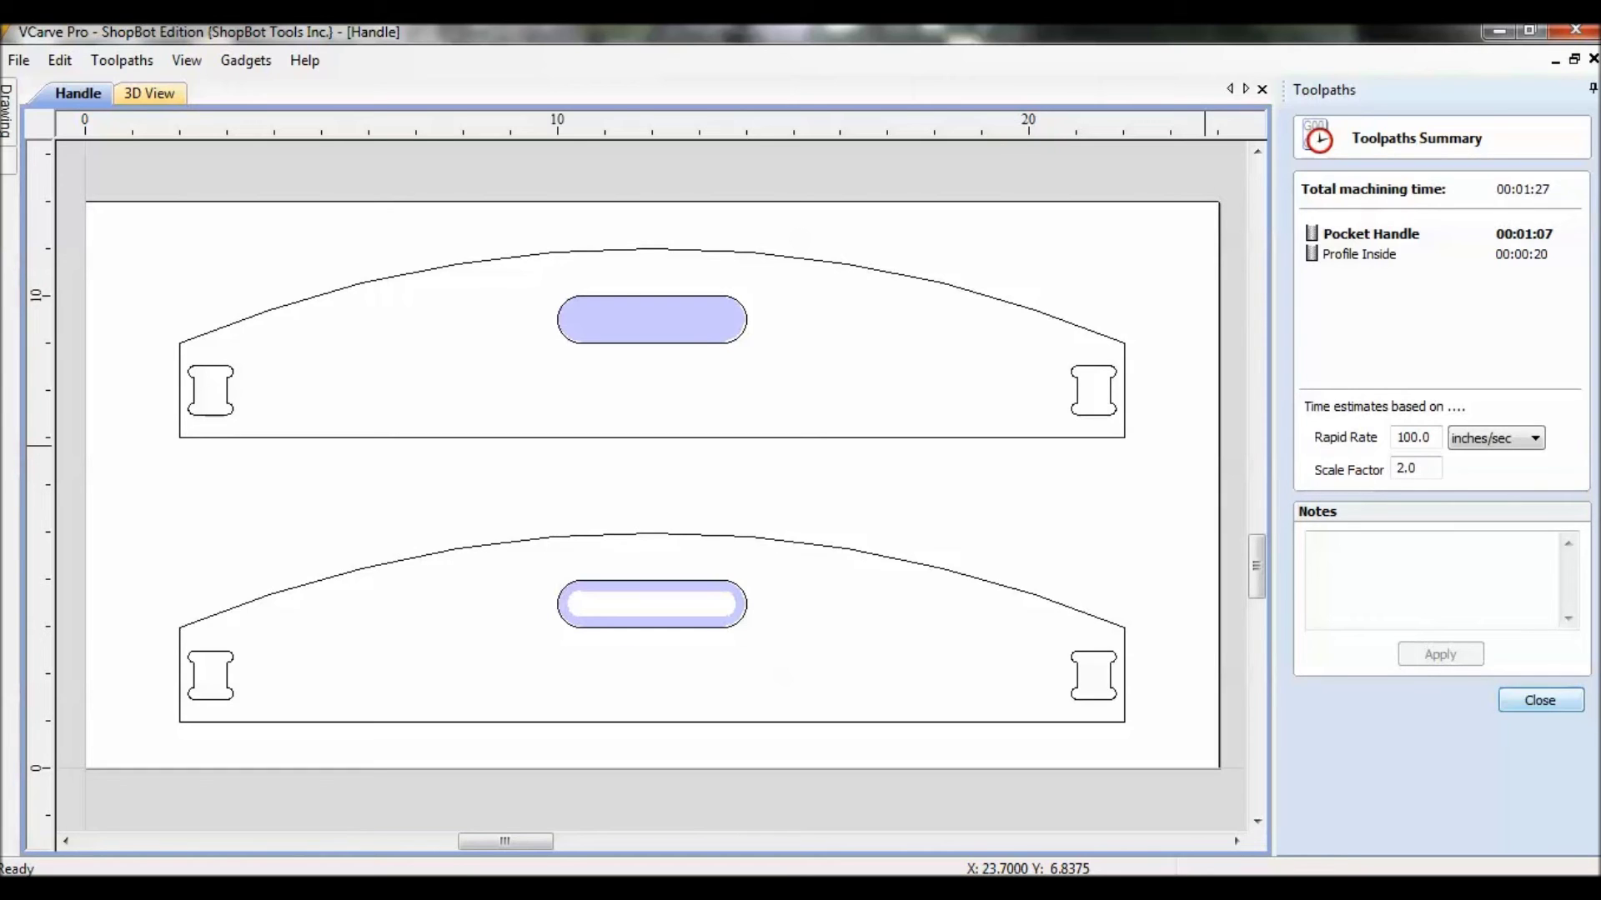
{"action": "key", "text": "Return"}
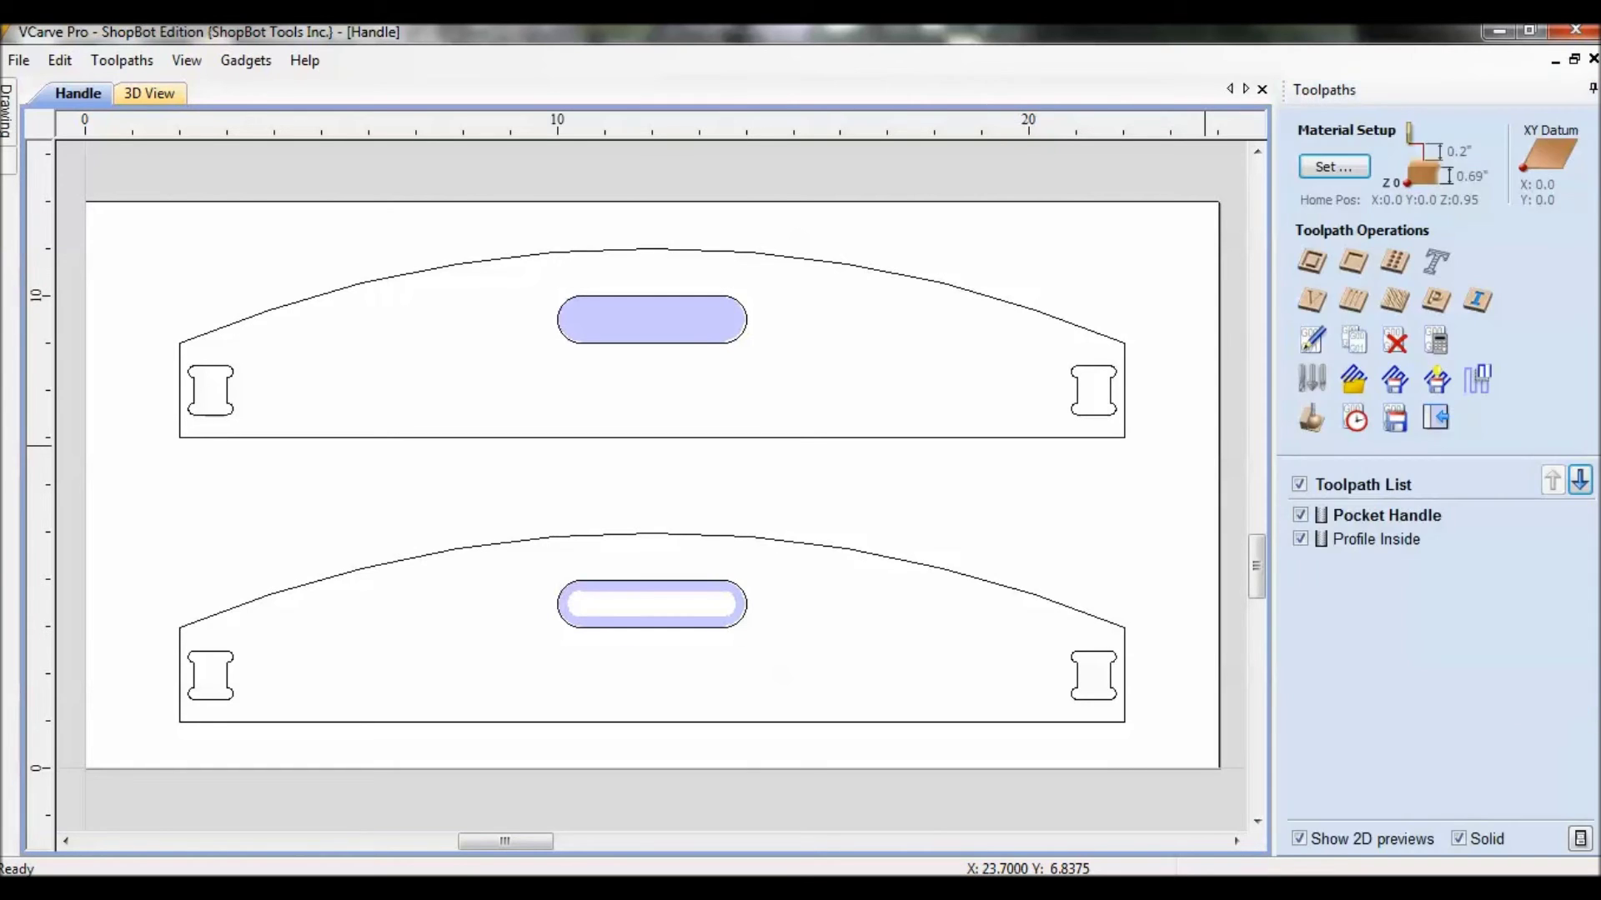
Review the Pocket Handle toolpath and its 1/4" Down-Cut Bit's cutting parameters, and consult the machining time summary again
{"action": "double_click", "coordinate": [1367, 521]}
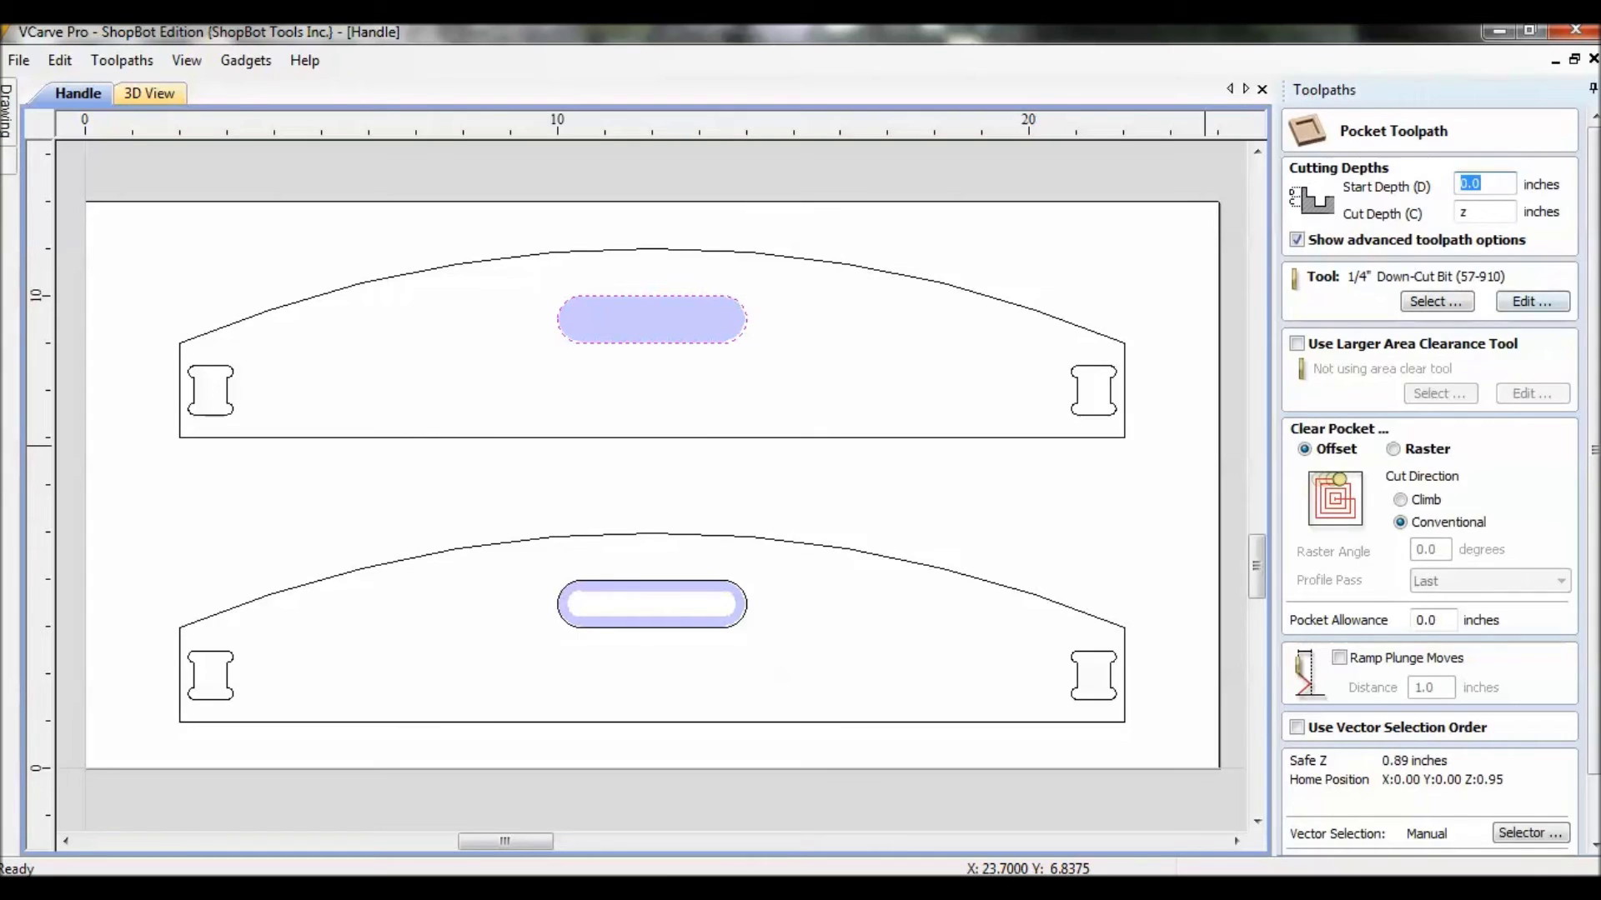
{"action": "left_click", "coordinate": [1532, 302]}
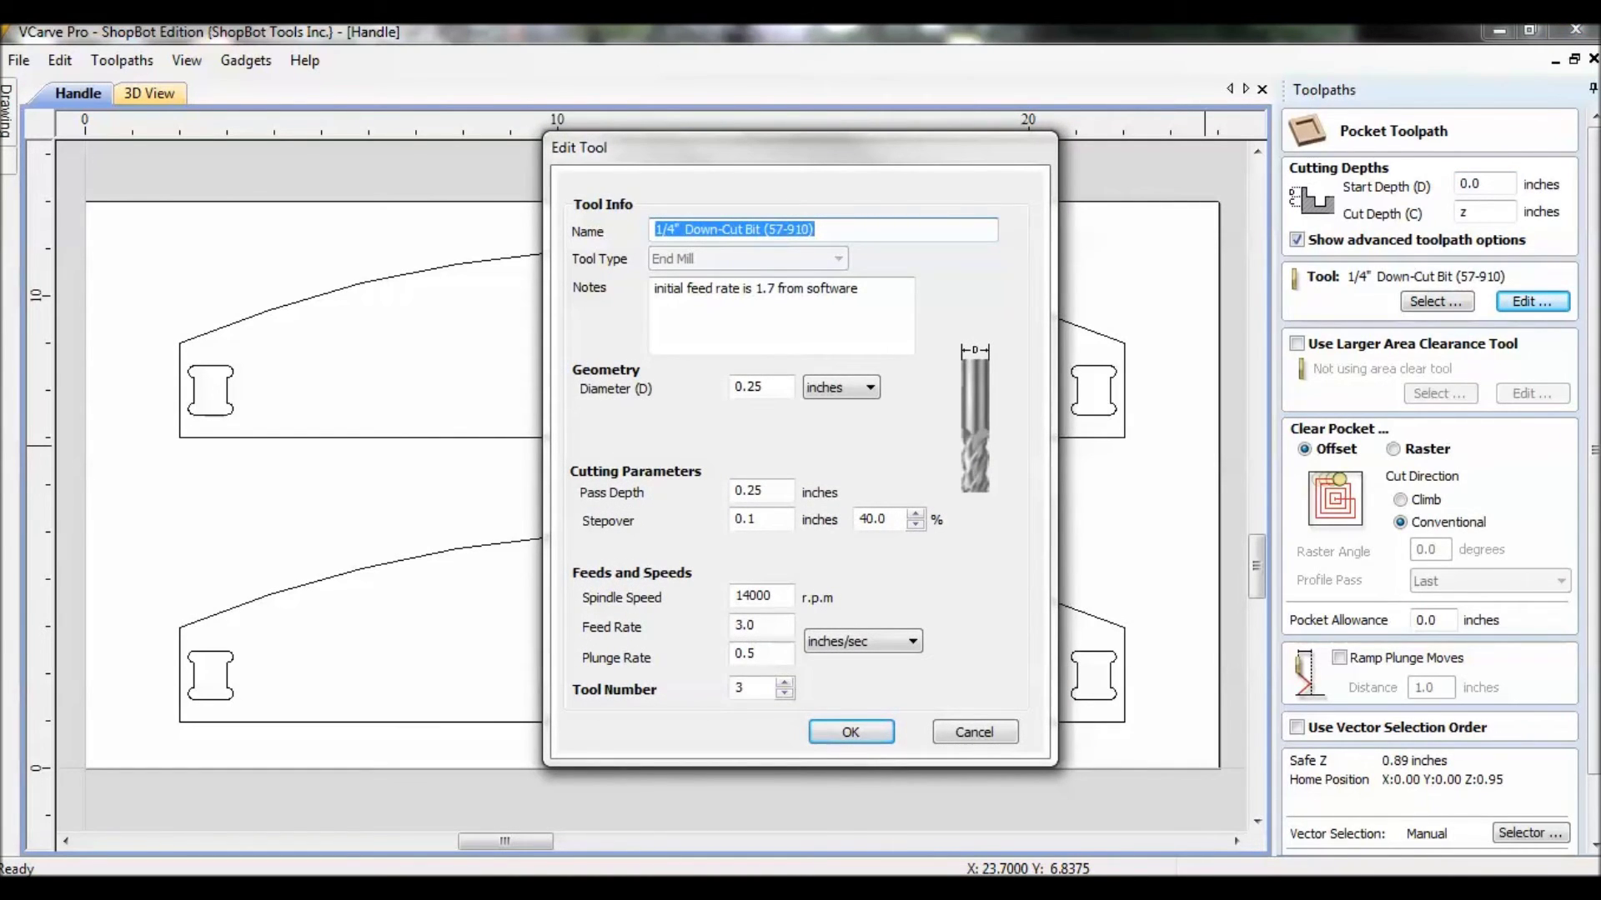
{"action": "key", "text": "Return"}
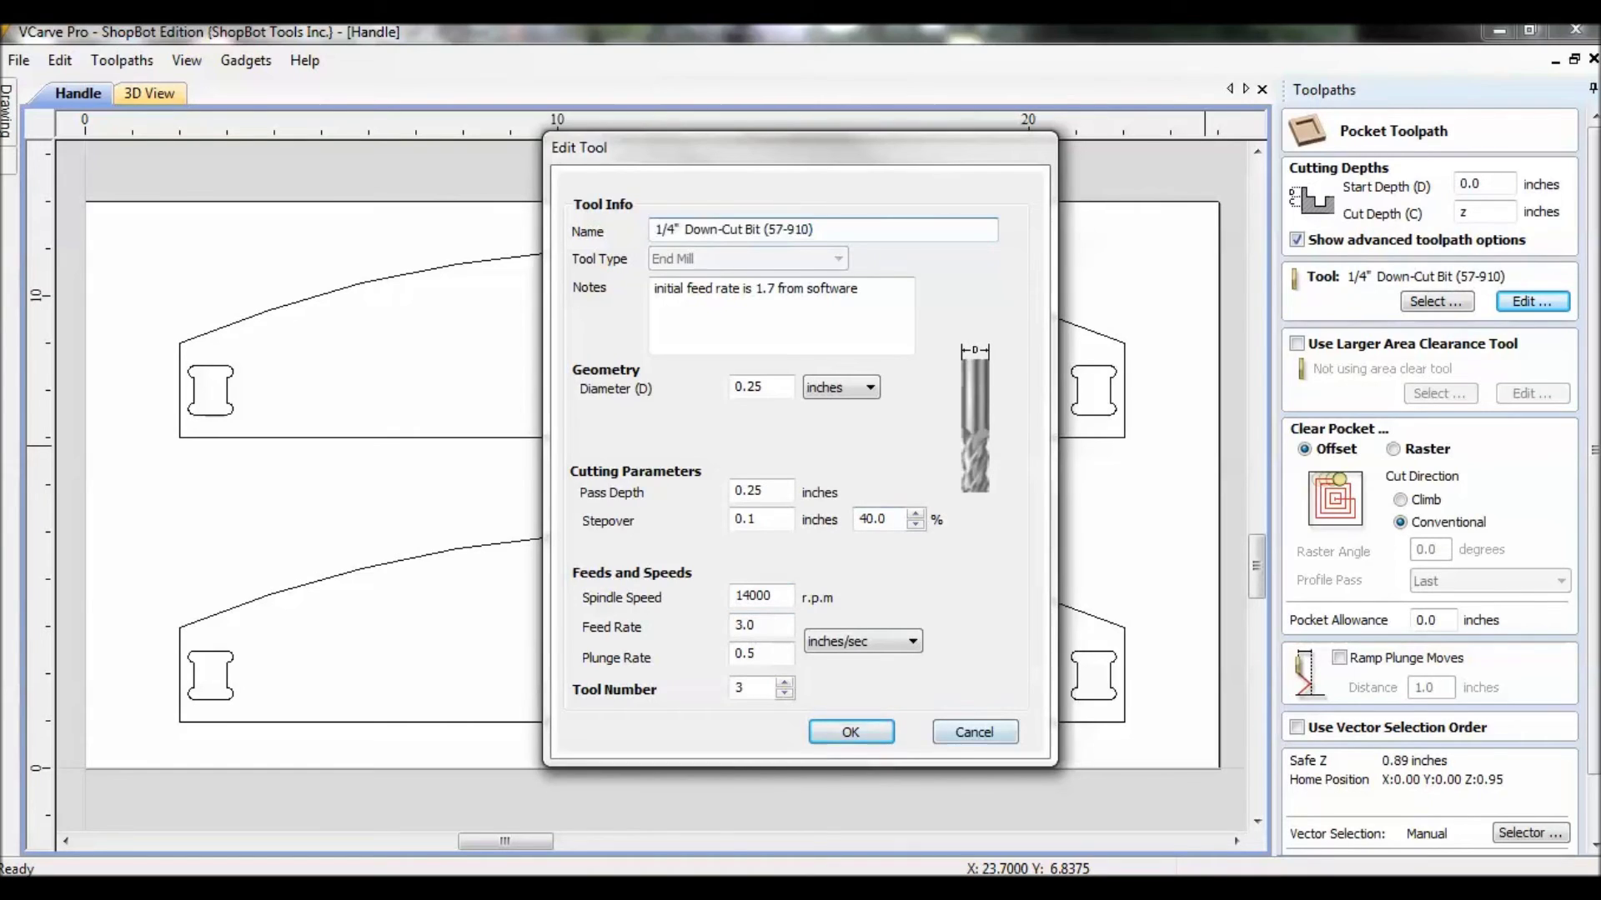
{"action": "scroll", "coordinate": [1430, 501], "scroll_direction": "down", "scroll_amount": 3}
{"action": "left_click", "coordinate": [1326, 839]}
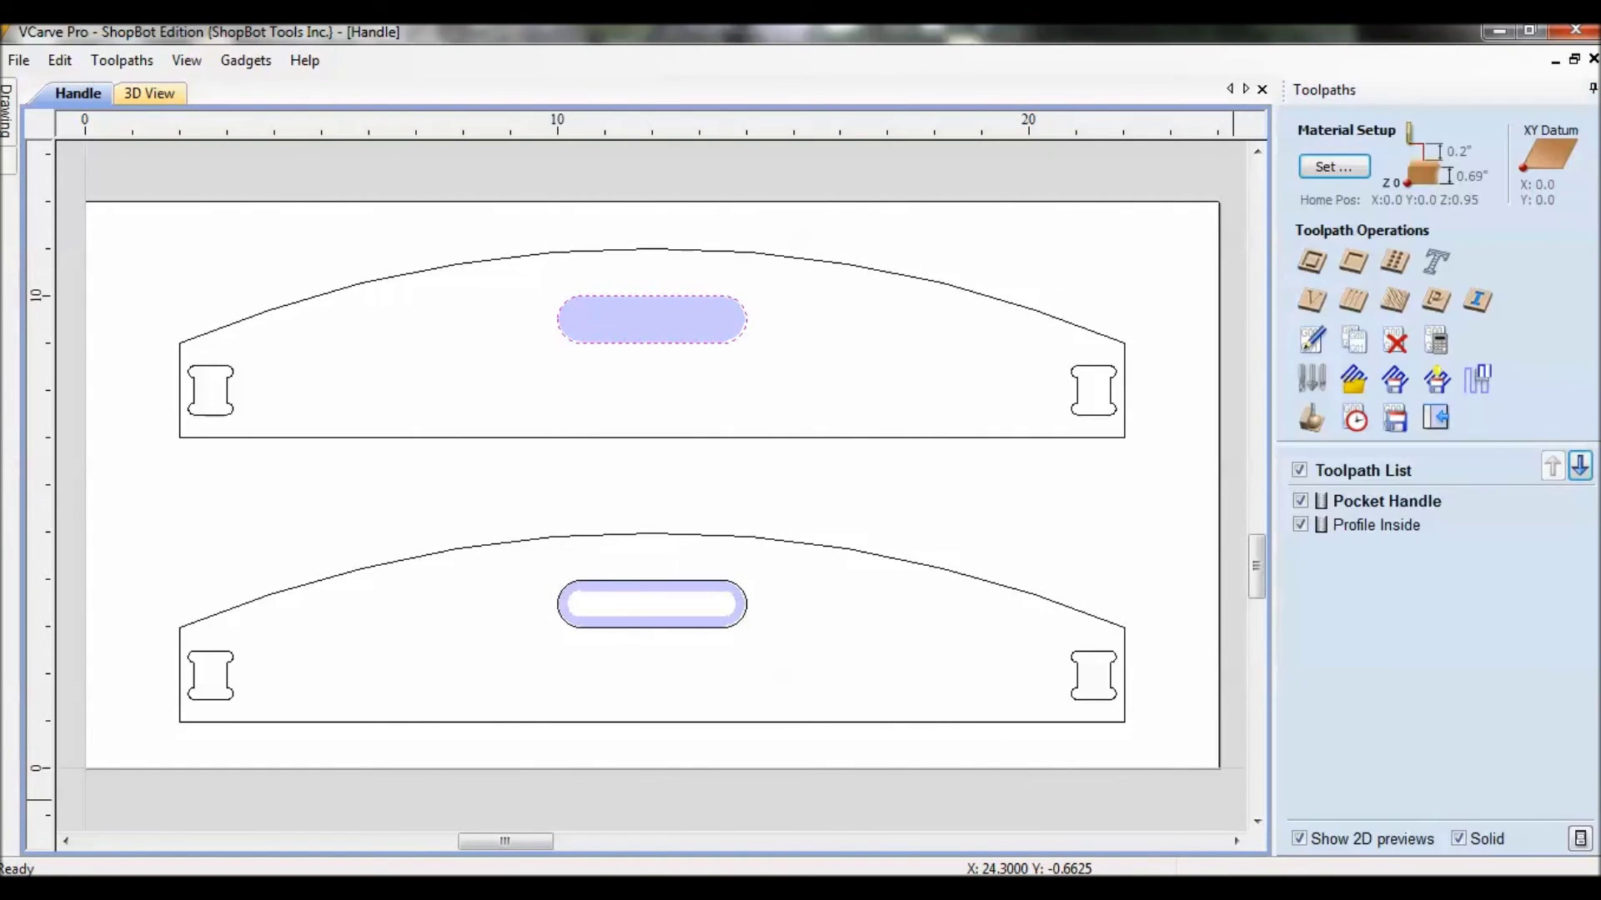
{"action": "left_click", "coordinate": [1355, 418]}
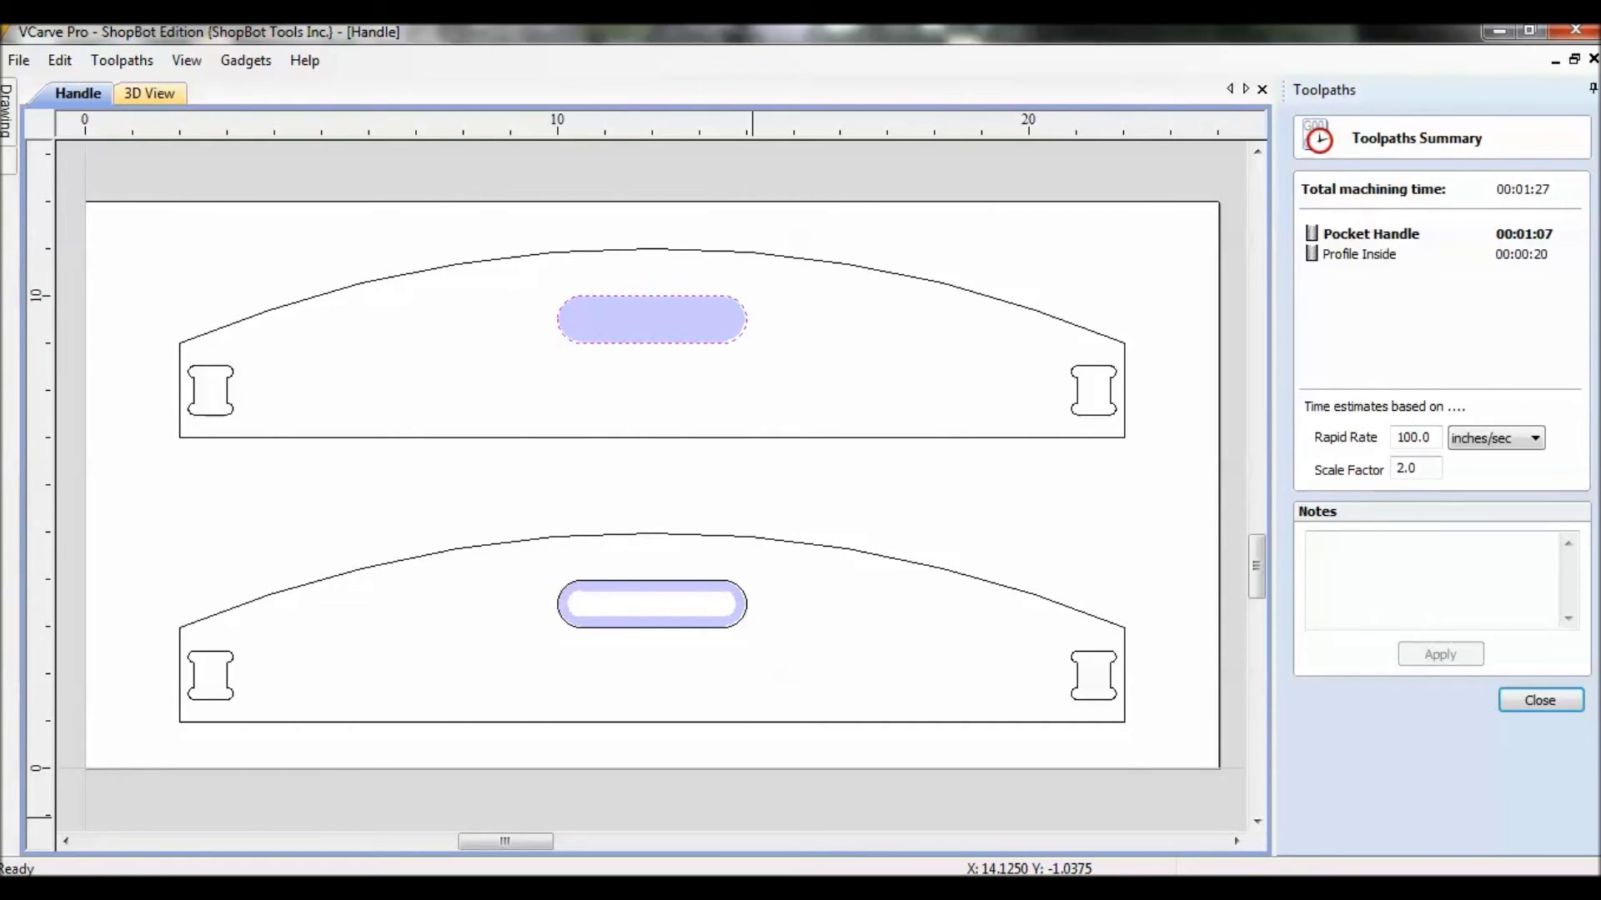
{"action": "left_click", "coordinate": [1540, 701]}
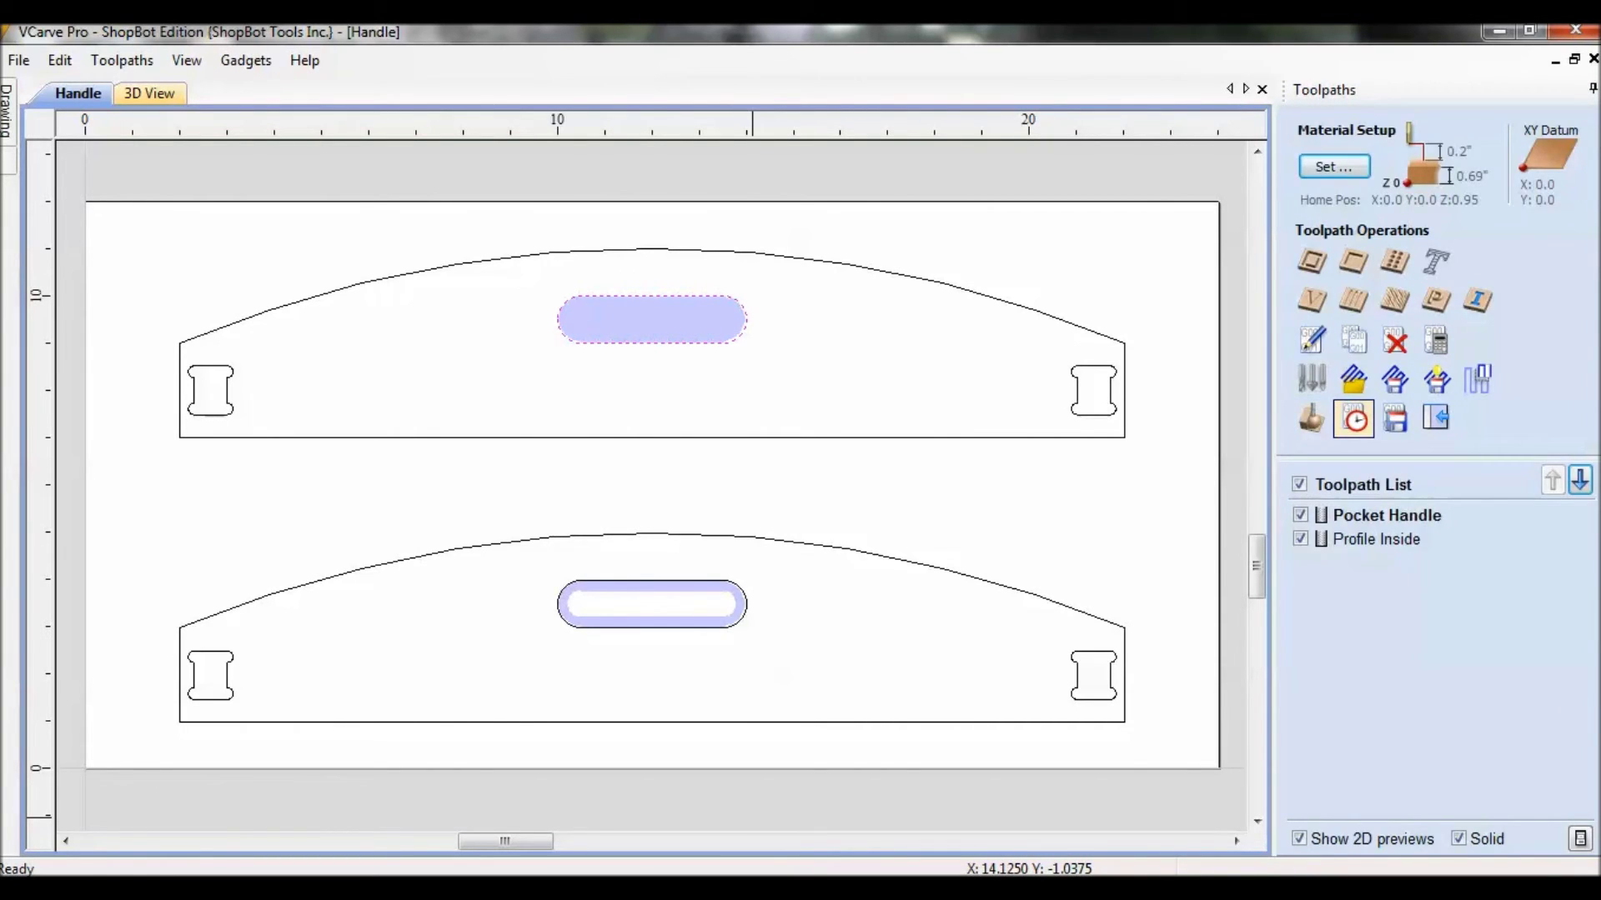
Remove the tabs from the Profile Inside toolpath and recalculate it, accepting the cut through the material
{"action": "left_click", "coordinate": [1312, 419]}
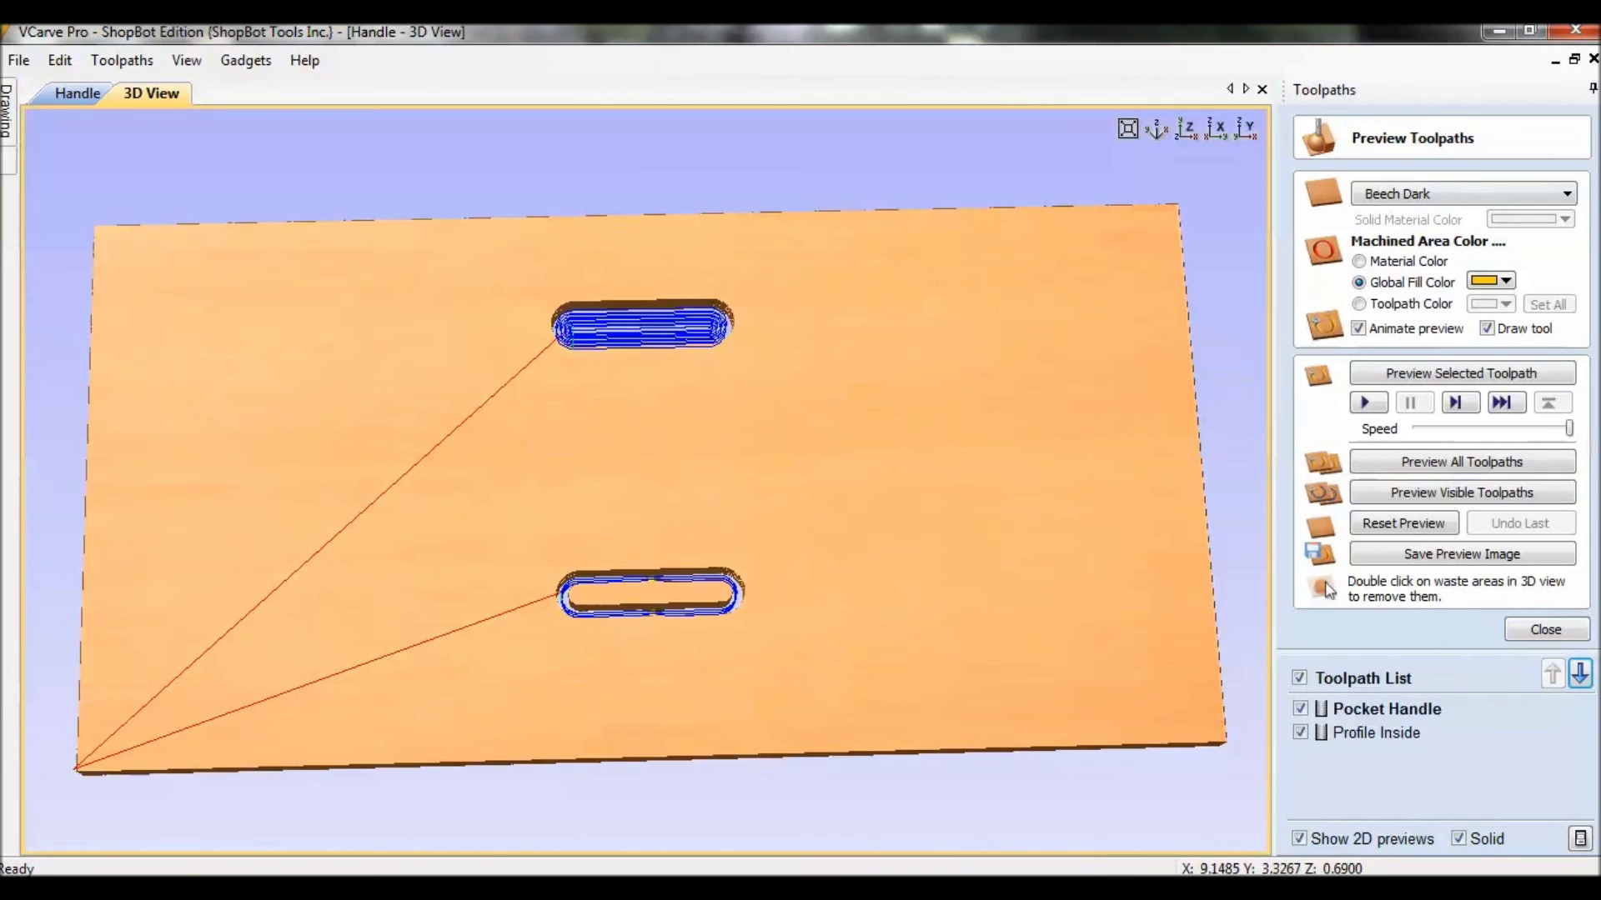
{"action": "left_click", "coordinate": [1299, 678]}
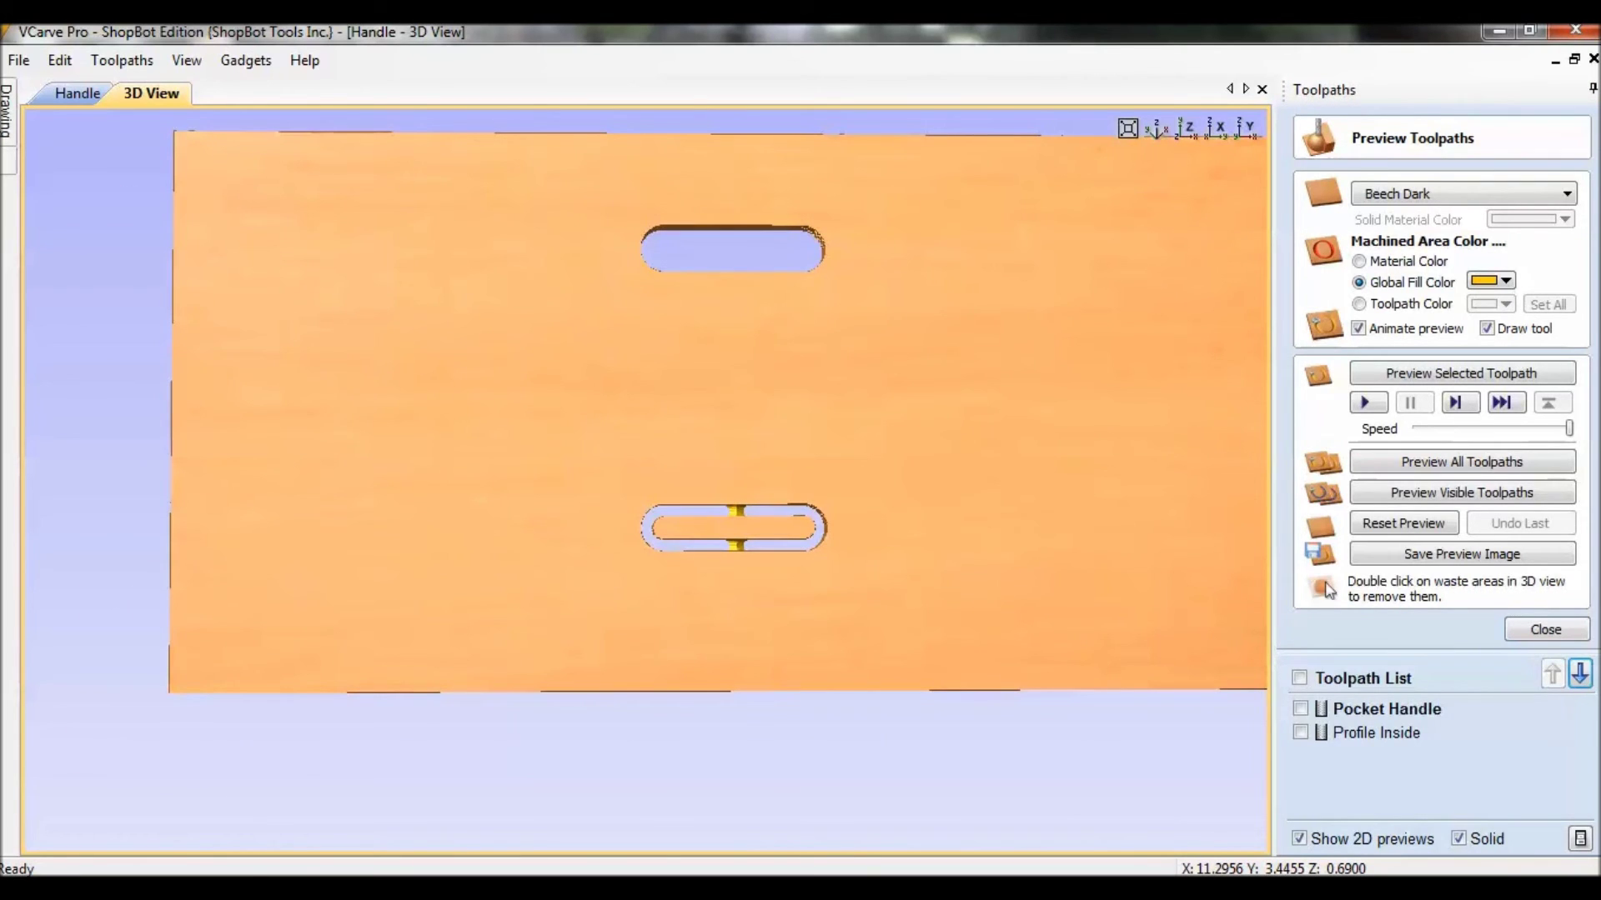
{"action": "double_click", "coordinate": [1375, 732]}
{"action": "left_click", "coordinate": [1308, 585]}
{"action": "scroll", "coordinate": [1430, 467], "scroll_direction": "down", "scroll_amount": 2}
{"action": "left_click", "coordinate": [1322, 840]}
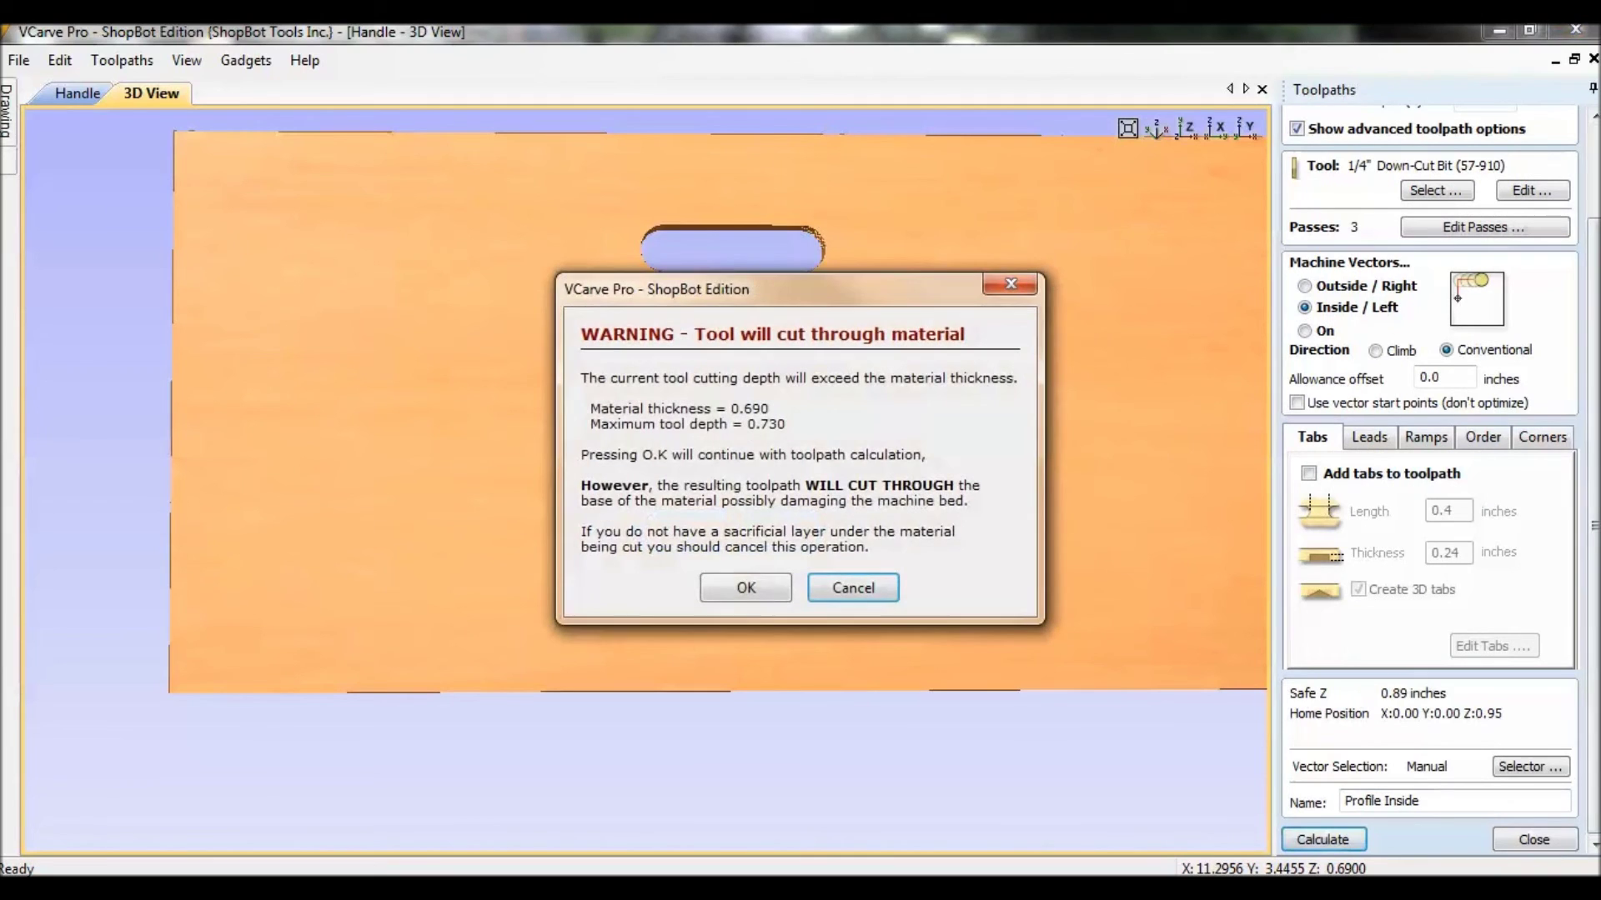
{"action": "key", "text": "Return"}
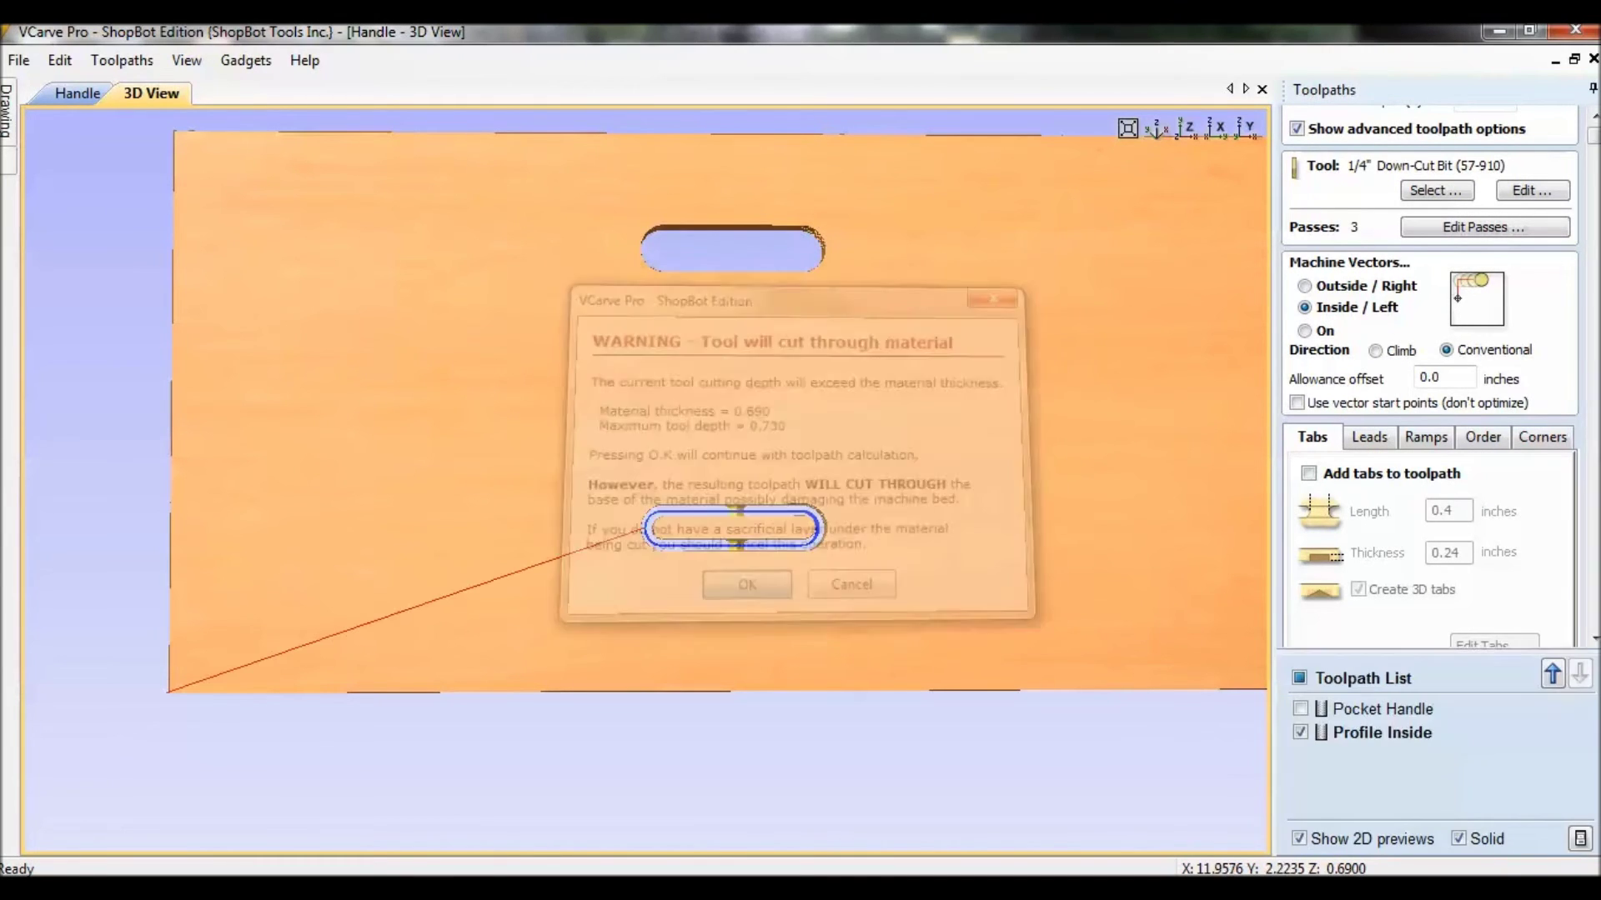
Simulate the Profile Inside toolpath without tabs in the 3D preview
{"action": "left_click", "coordinate": [1545, 630]}
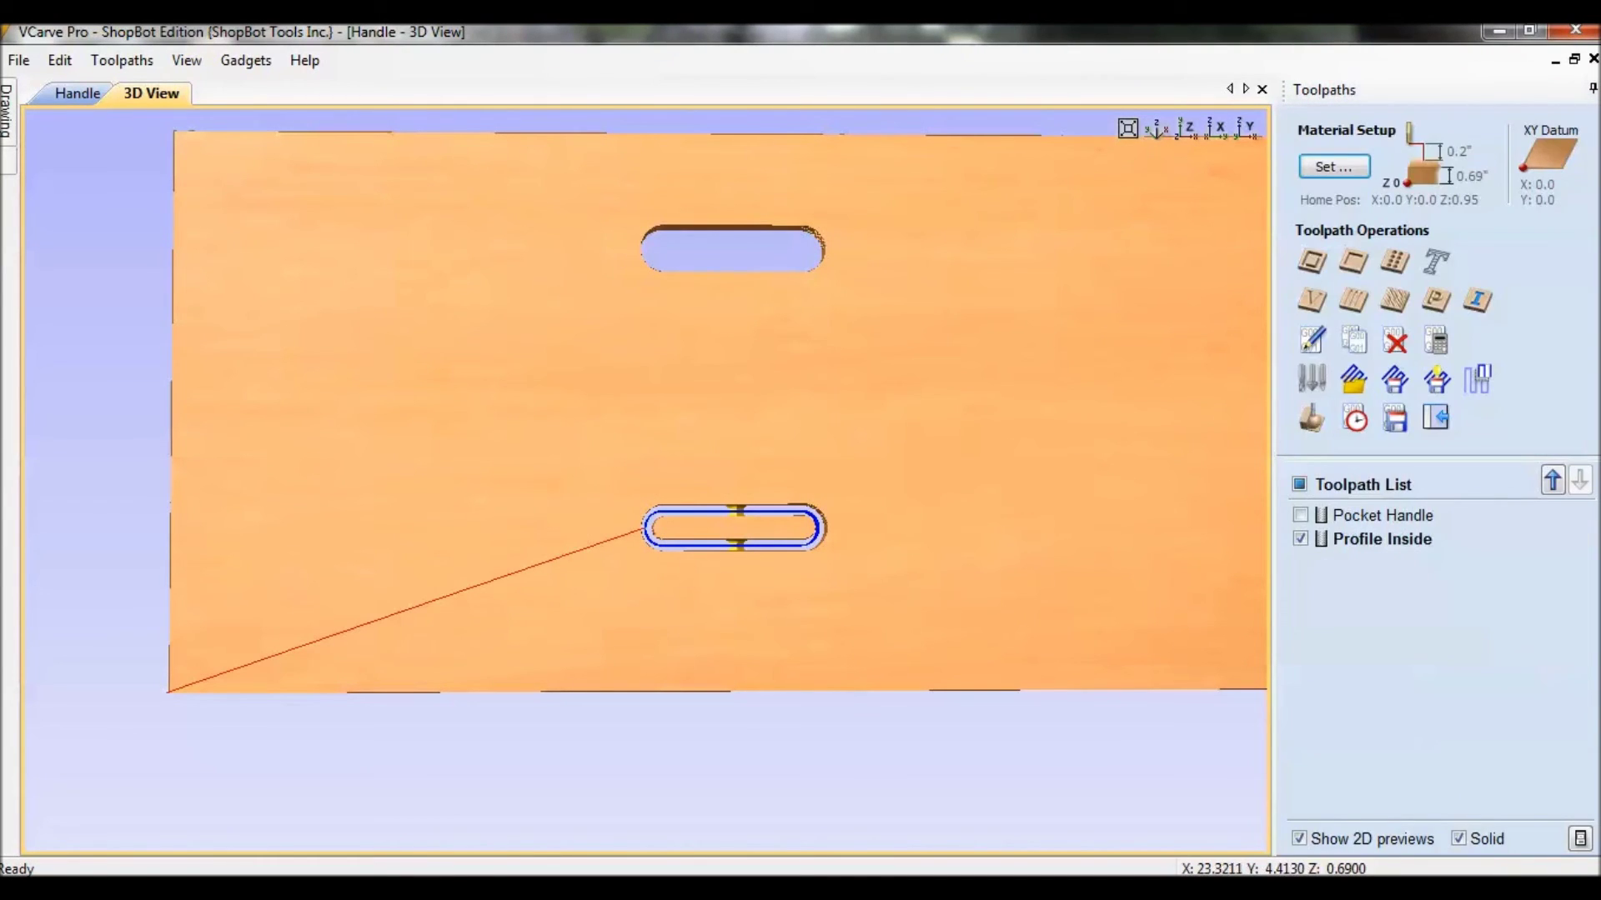
{"action": "left_click", "coordinate": [1311, 419]}
{"action": "left_click", "coordinate": [1461, 492]}
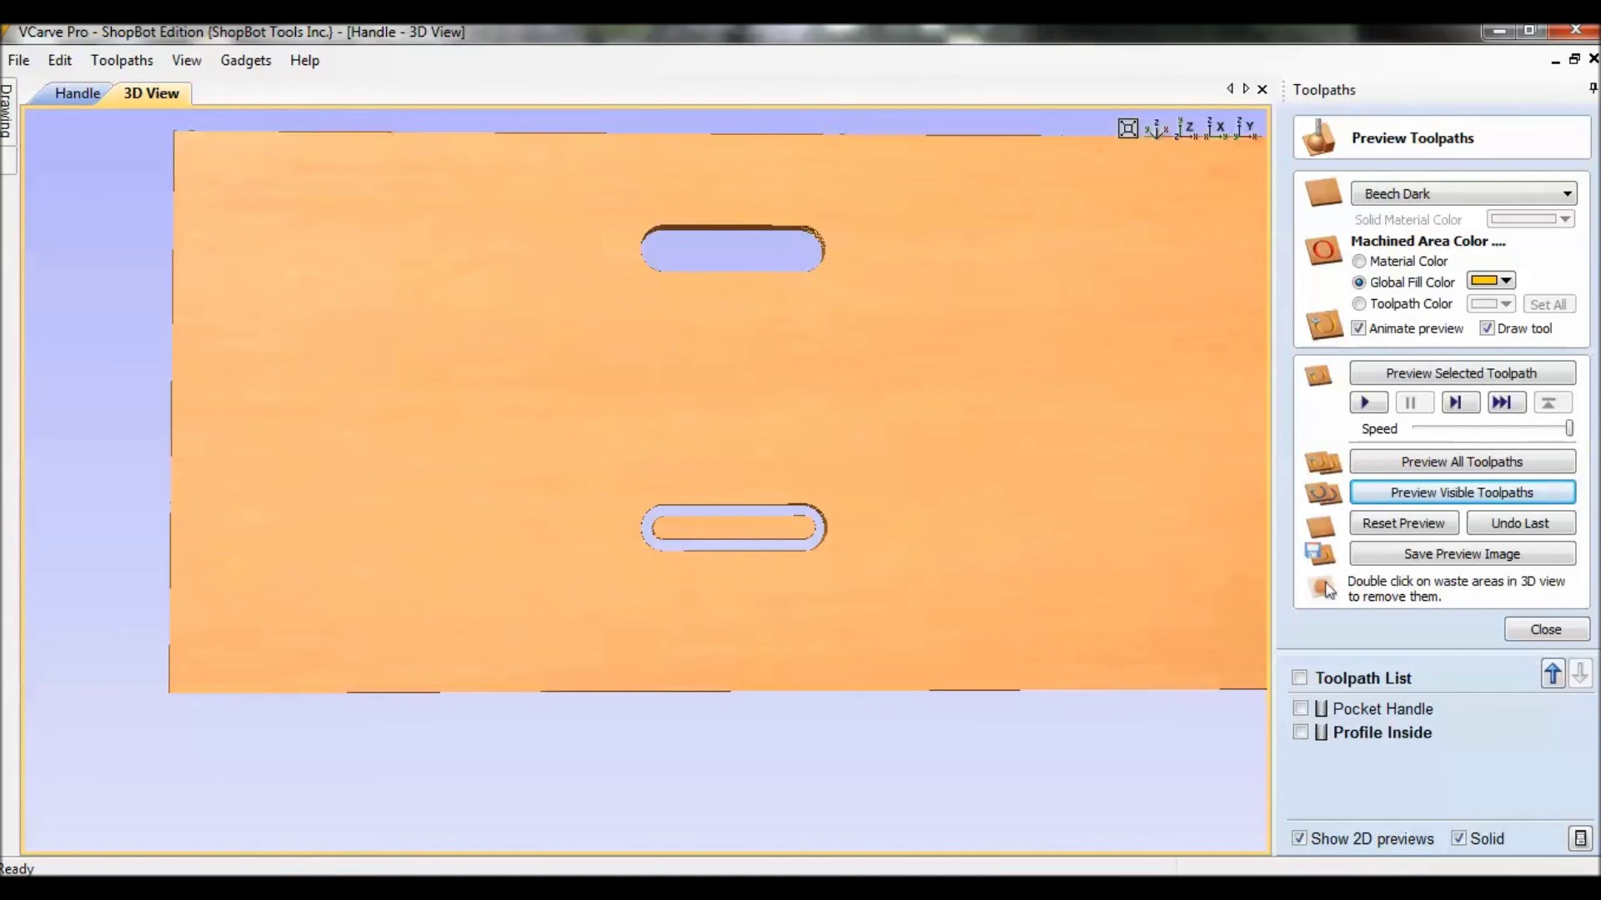
Close the Handle and Patio Chair files
{"action": "key", "text": "ctrl+o"}
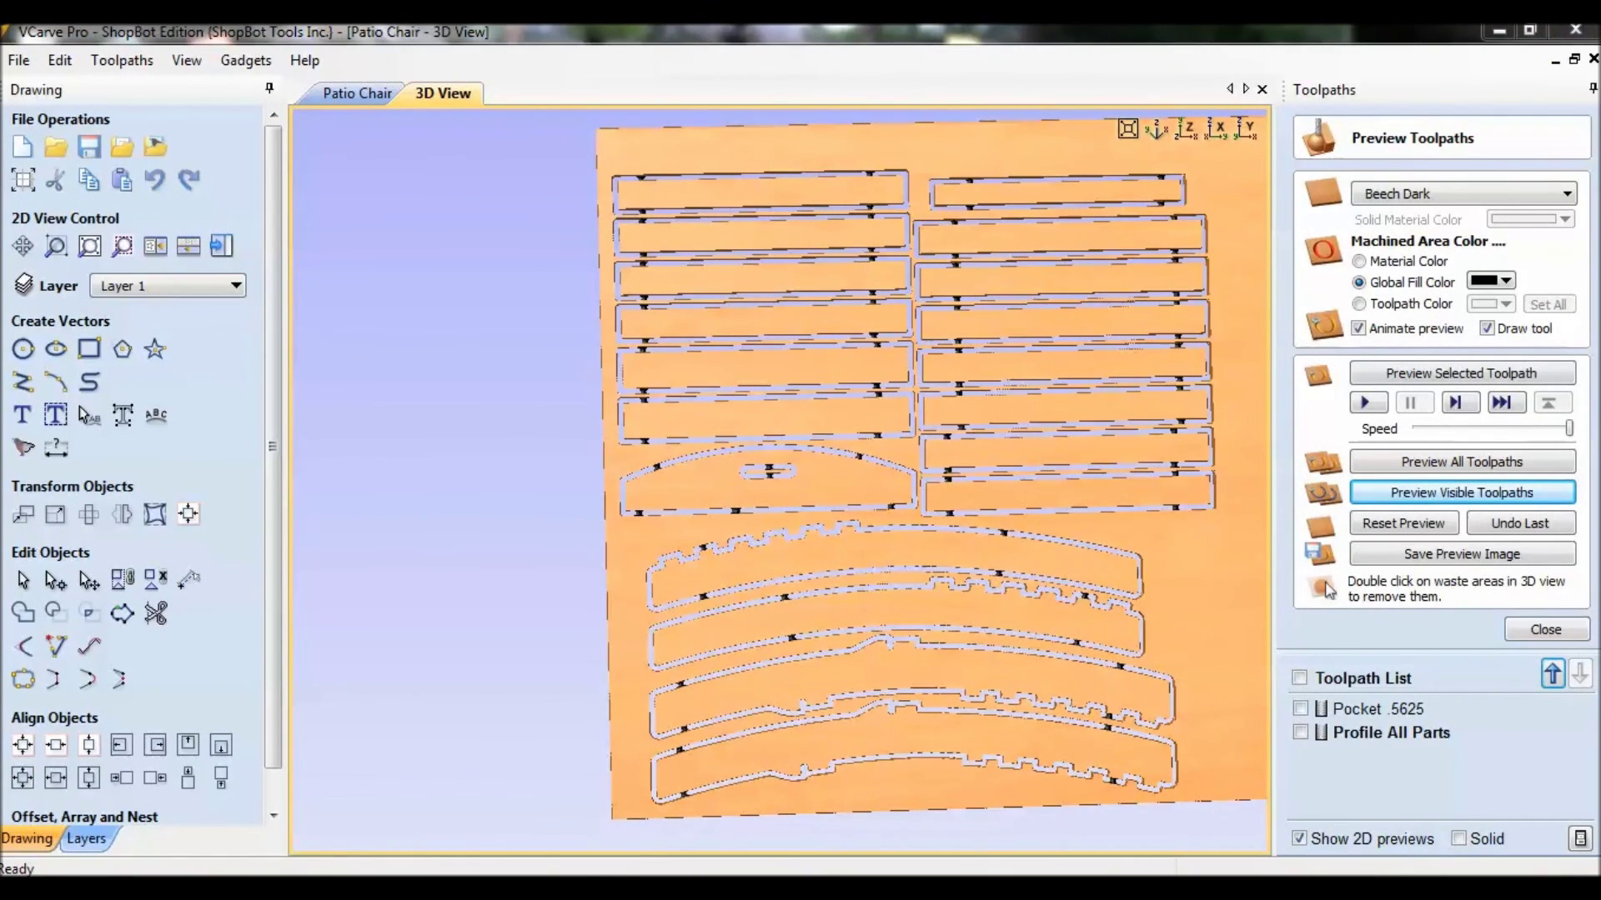
{"action": "left_click", "coordinate": [1575, 29]}
{"action": "left_click", "coordinate": [803, 515]}
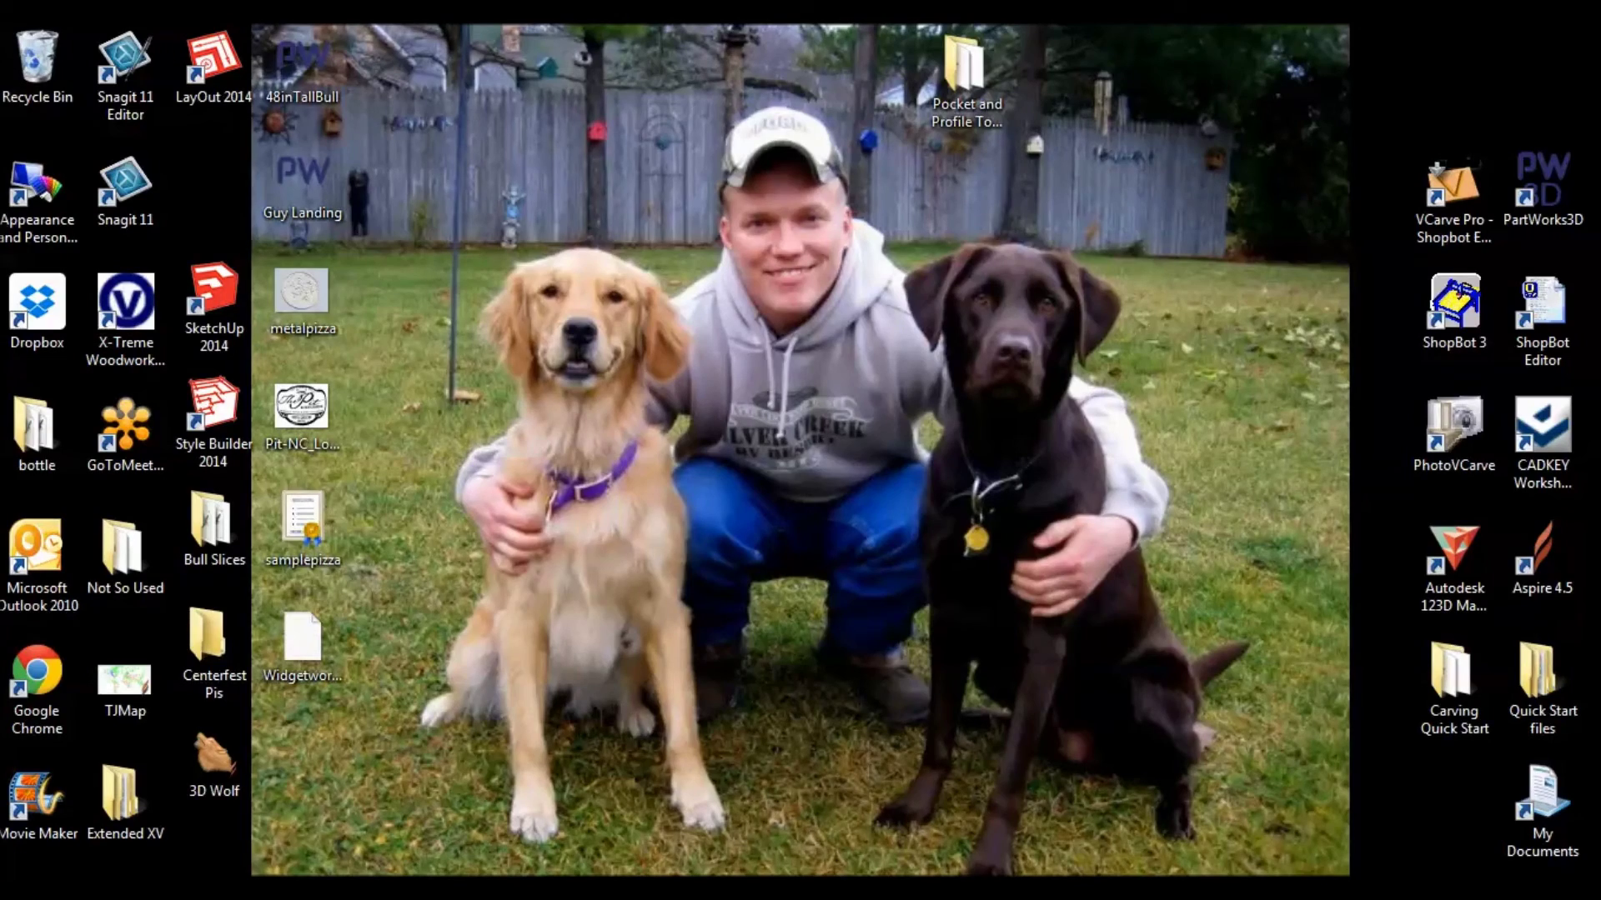
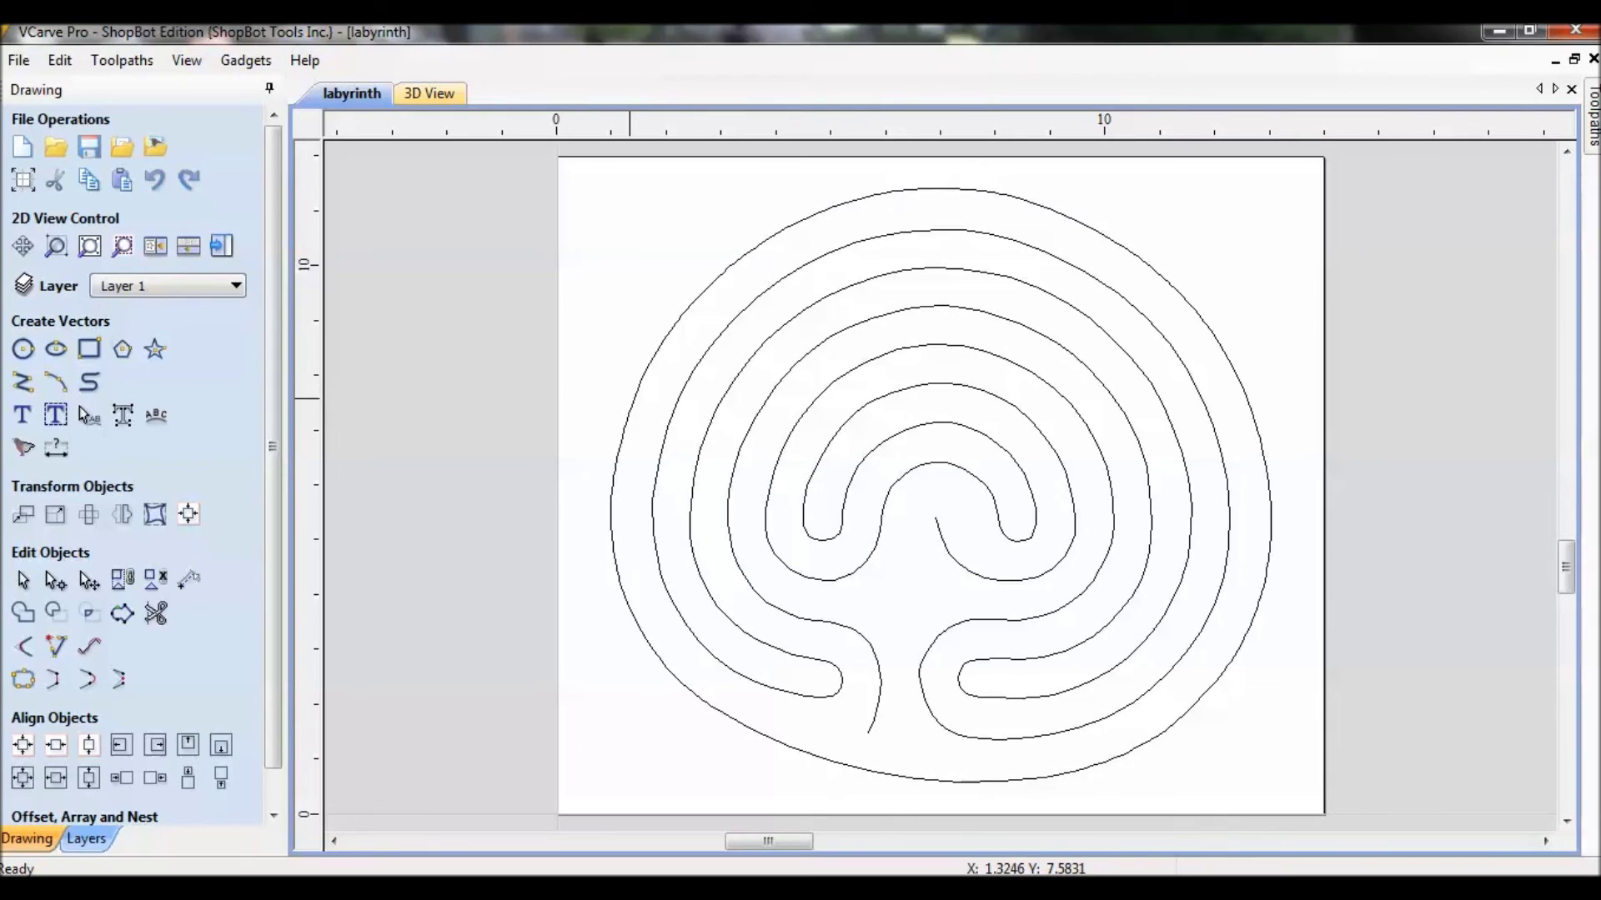
In the labyrinth file, switch to the toolpath layout and identify the open groove vector used by the Profile Groove toolpath
{"action": "left_click", "coordinate": [221, 246]}
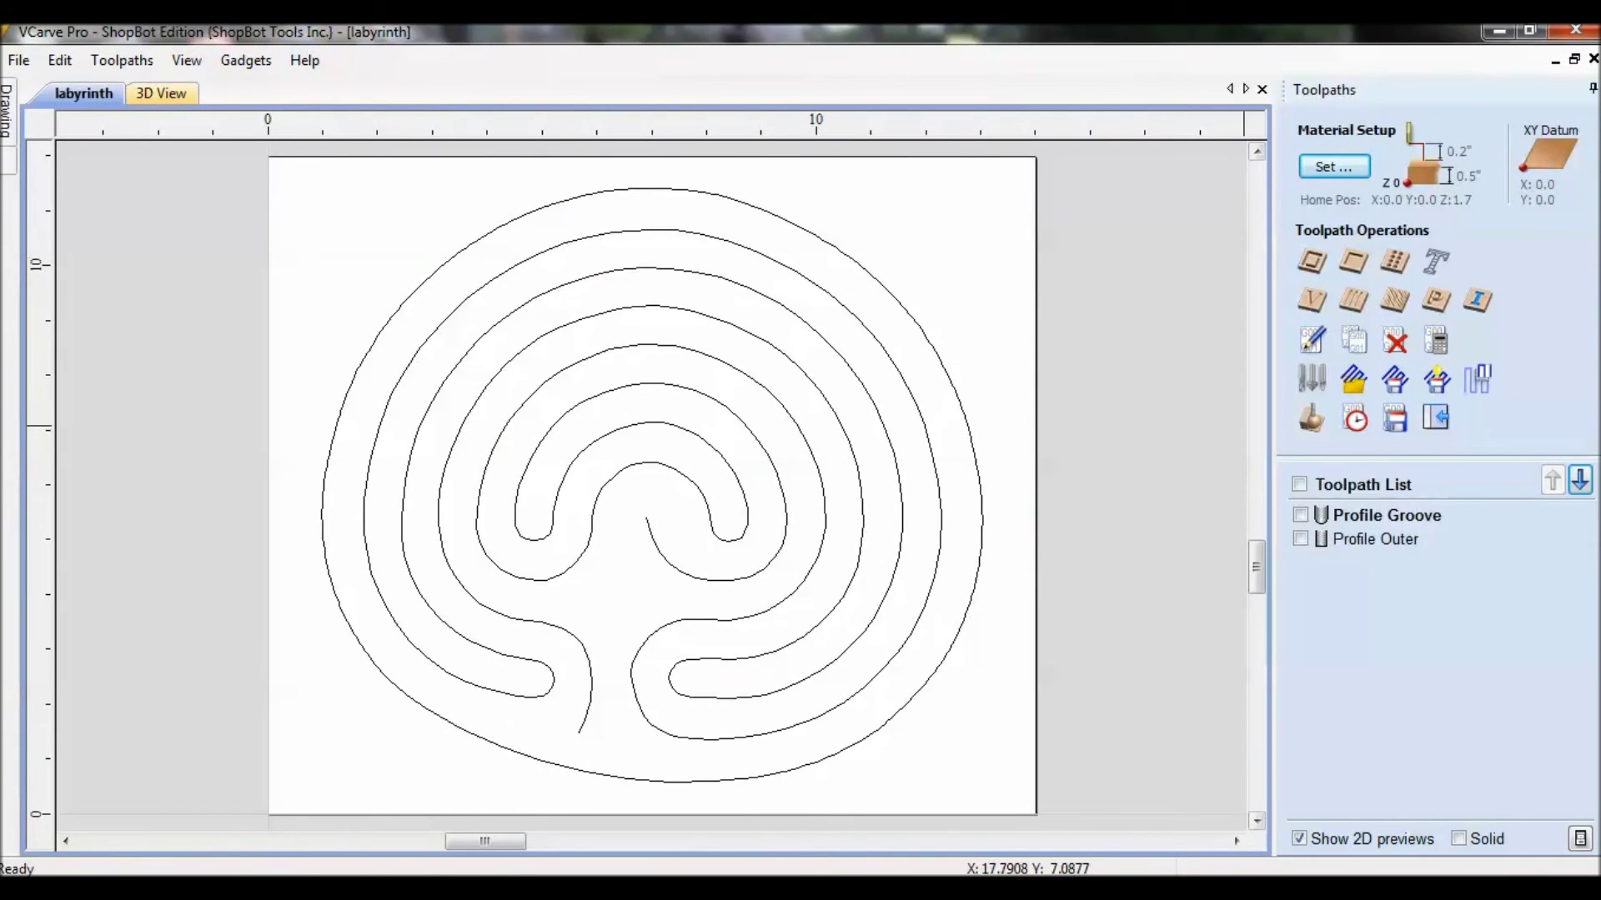
{"action": "left_click", "coordinate": [1386, 516]}
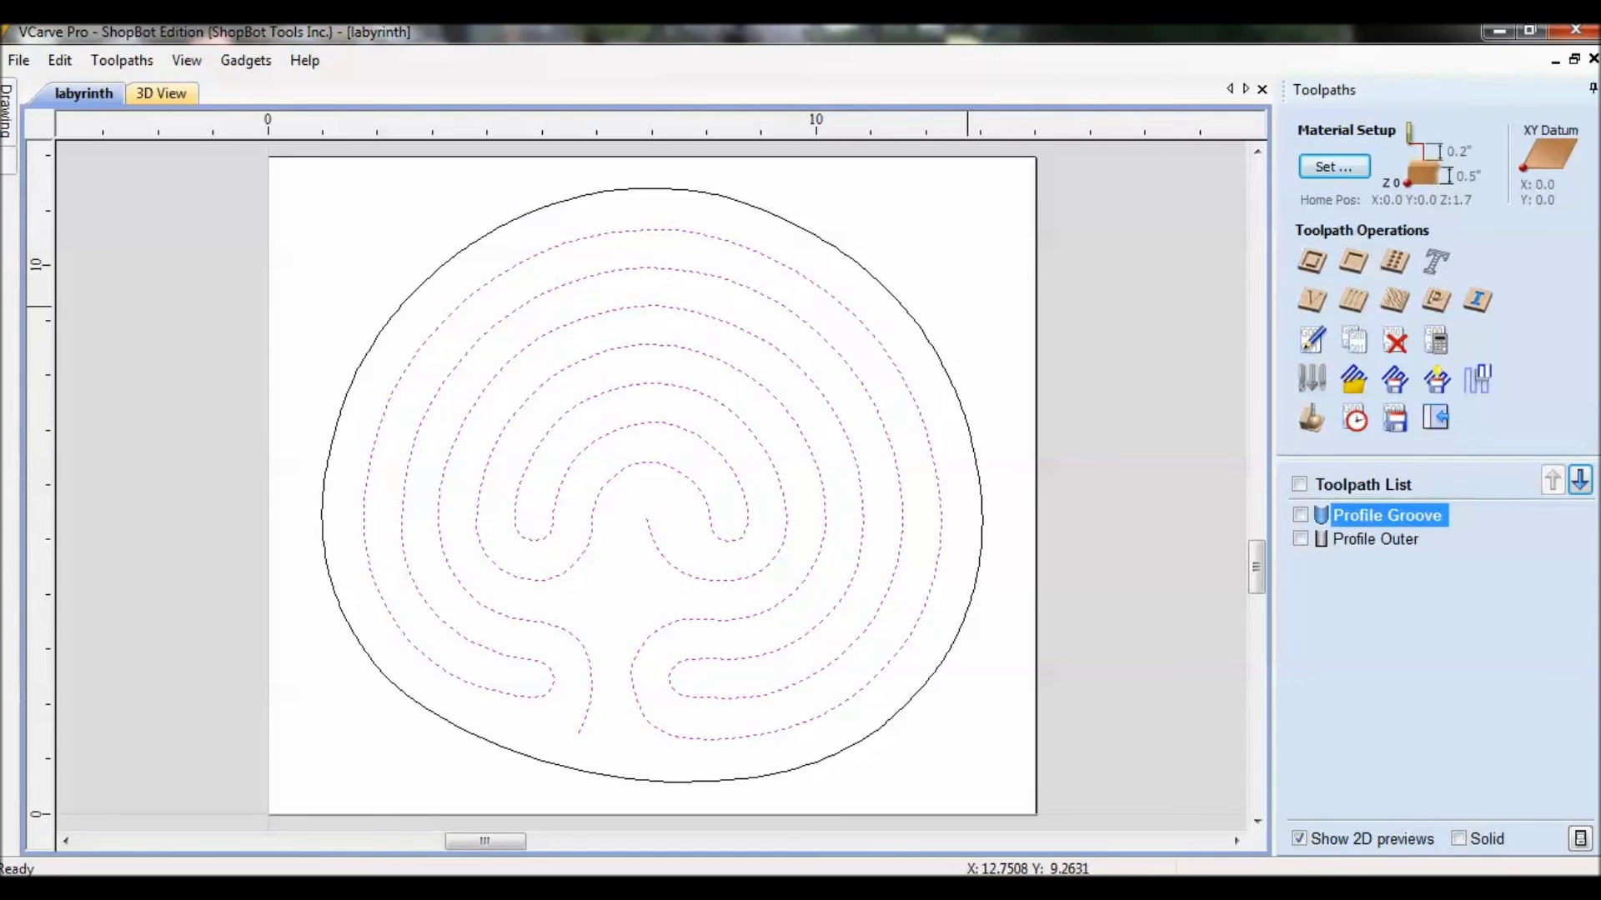
{"action": "left_click", "coordinate": [945, 385]}
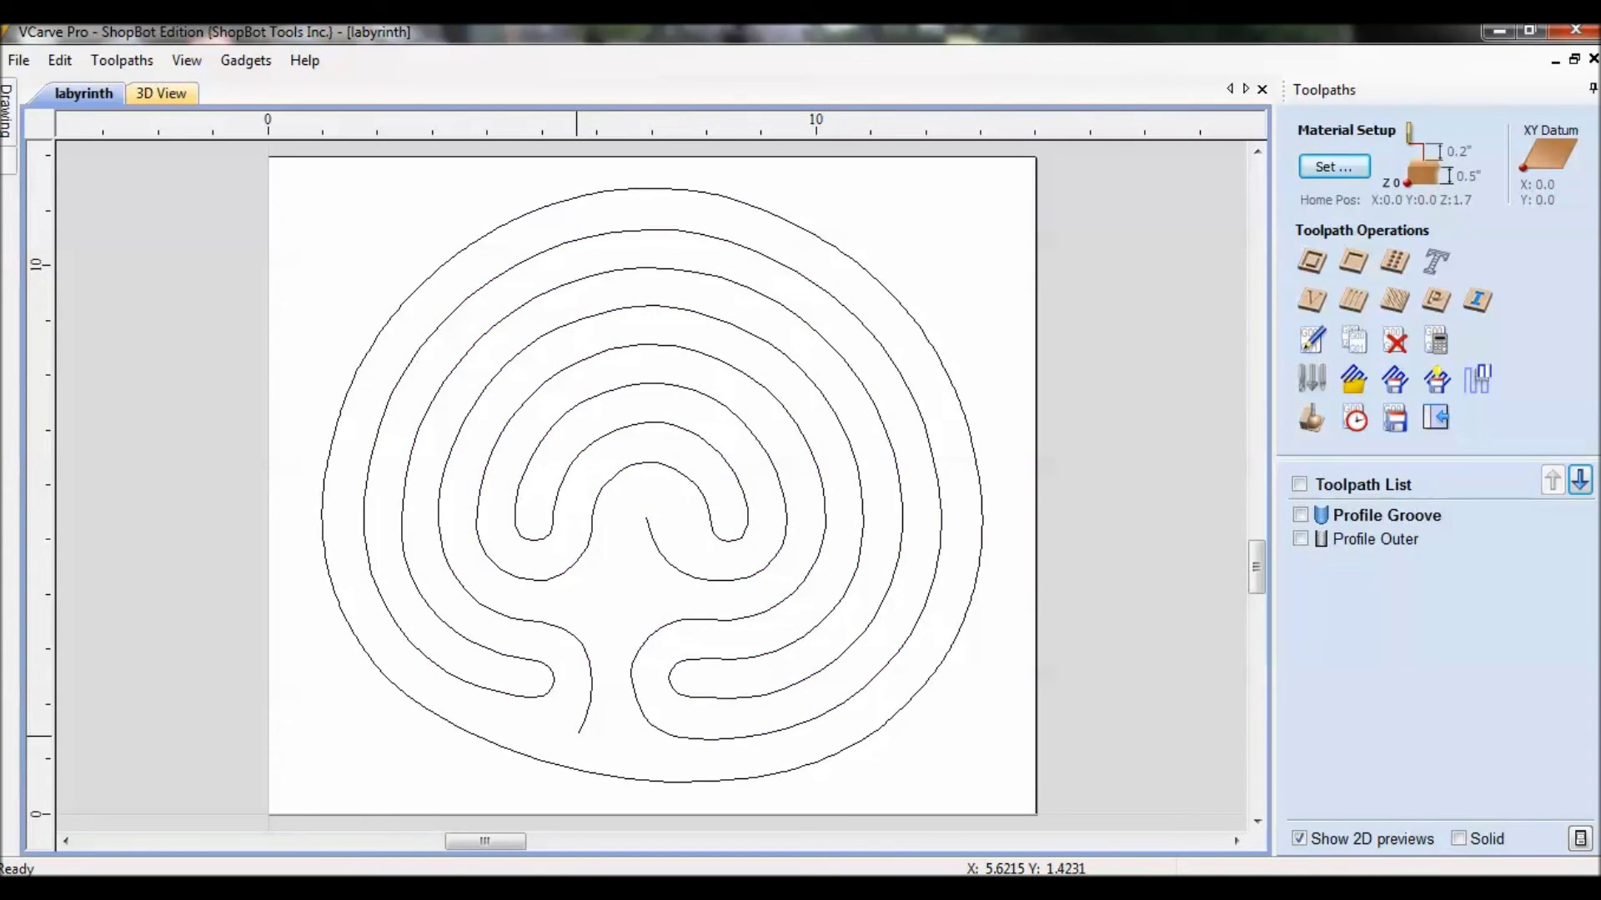
{"action": "left_click", "coordinate": [582, 722]}
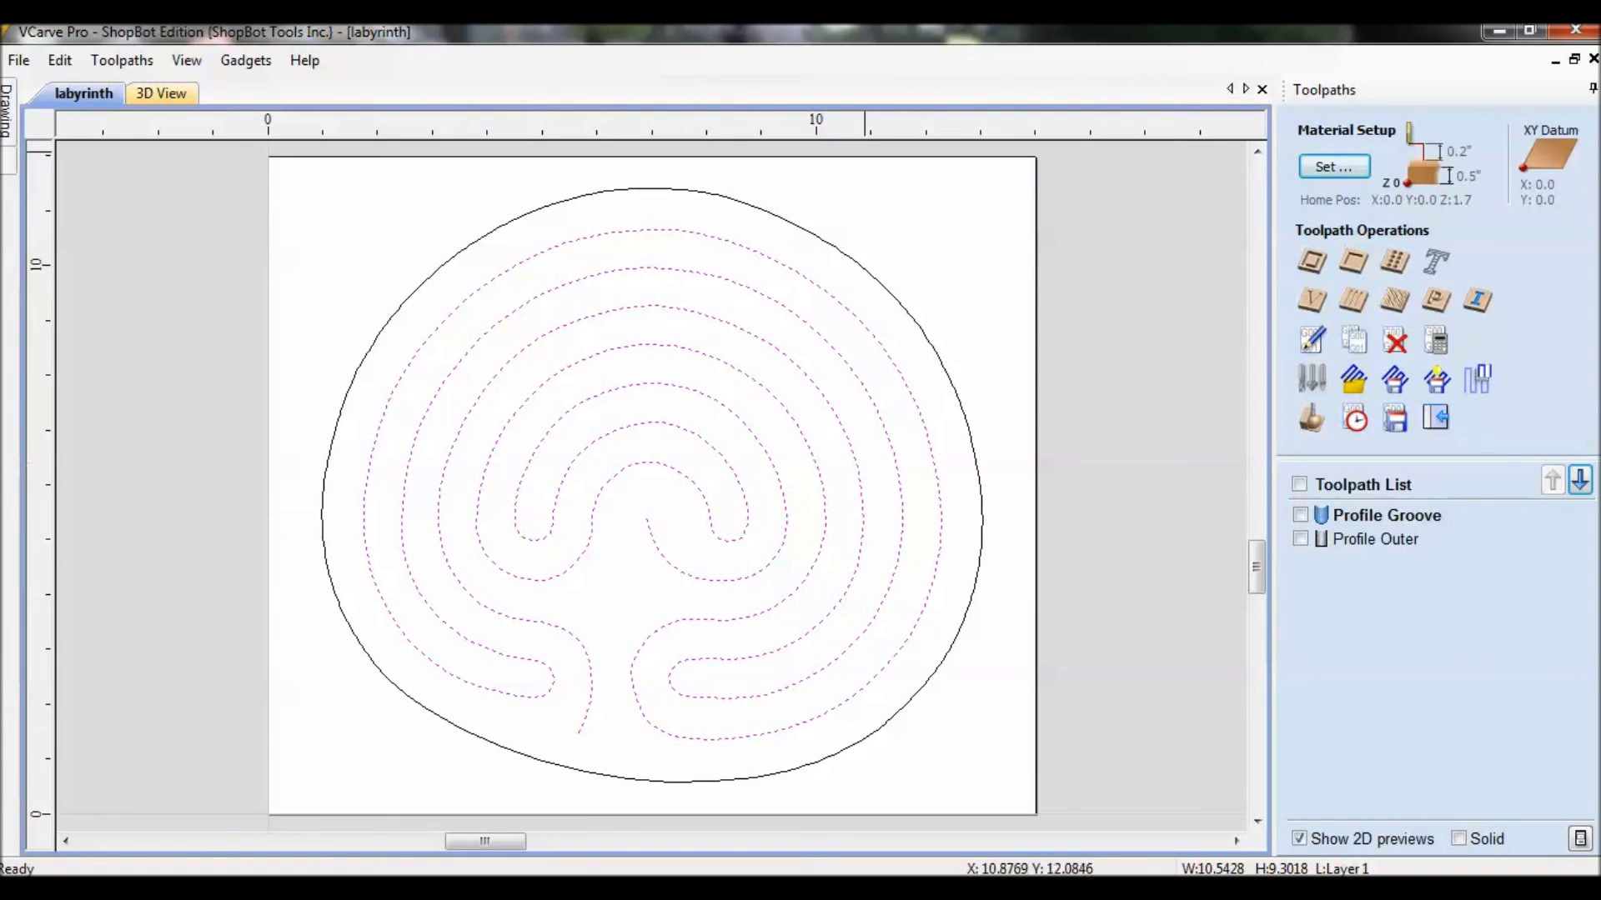
Review the Profile Groove toolpath's depth, tool, machine vector and tab settings, and leave them unchanged
{"action": "double_click", "coordinate": [1386, 515]}
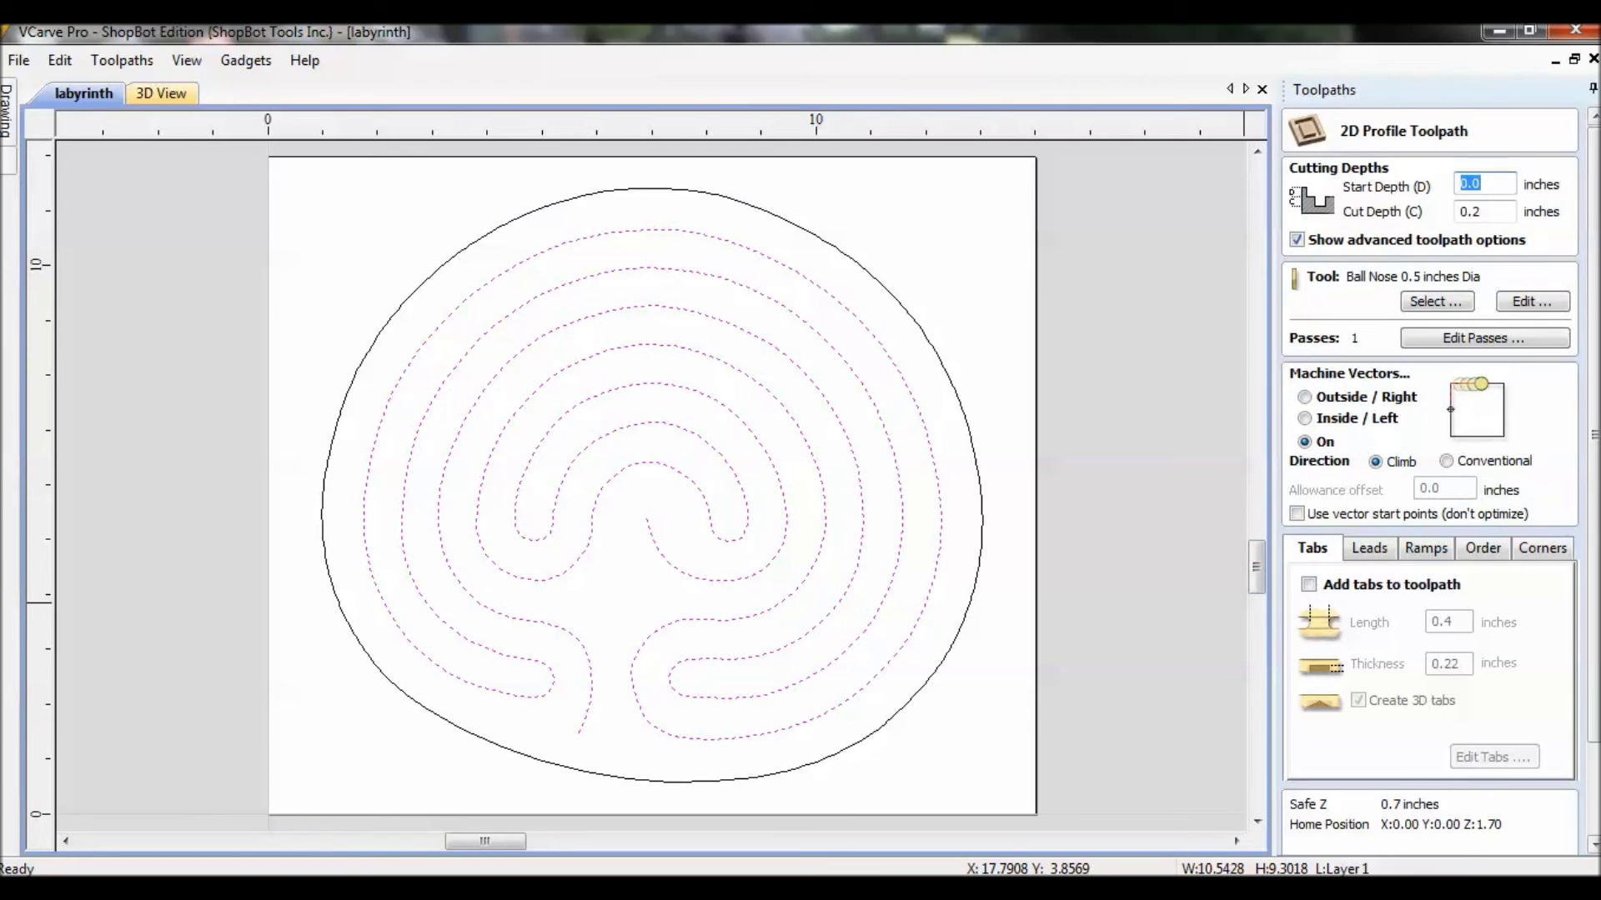
{"action": "scroll", "coordinate": [1430, 483], "scroll_direction": "down", "scroll_amount": 3}
{"action": "left_click", "coordinate": [1322, 839]}
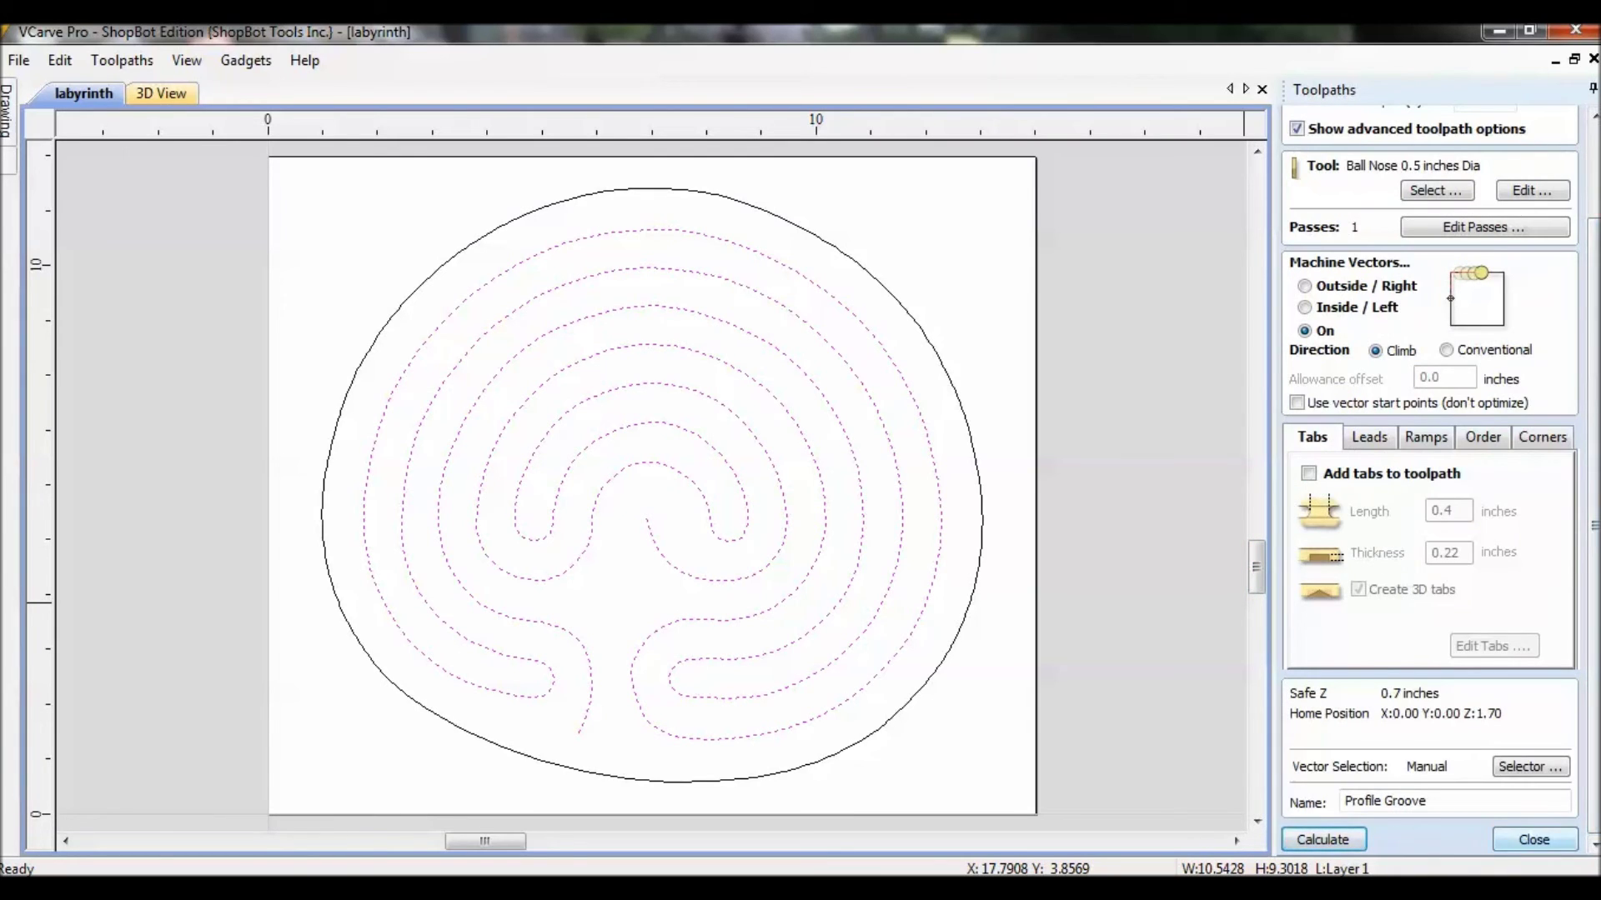
Simulate the Profile Groove toolpath in 3D at reduced speed, raise the speed to maximum, and exit the preview
{"action": "left_click", "coordinate": [1311, 416]}
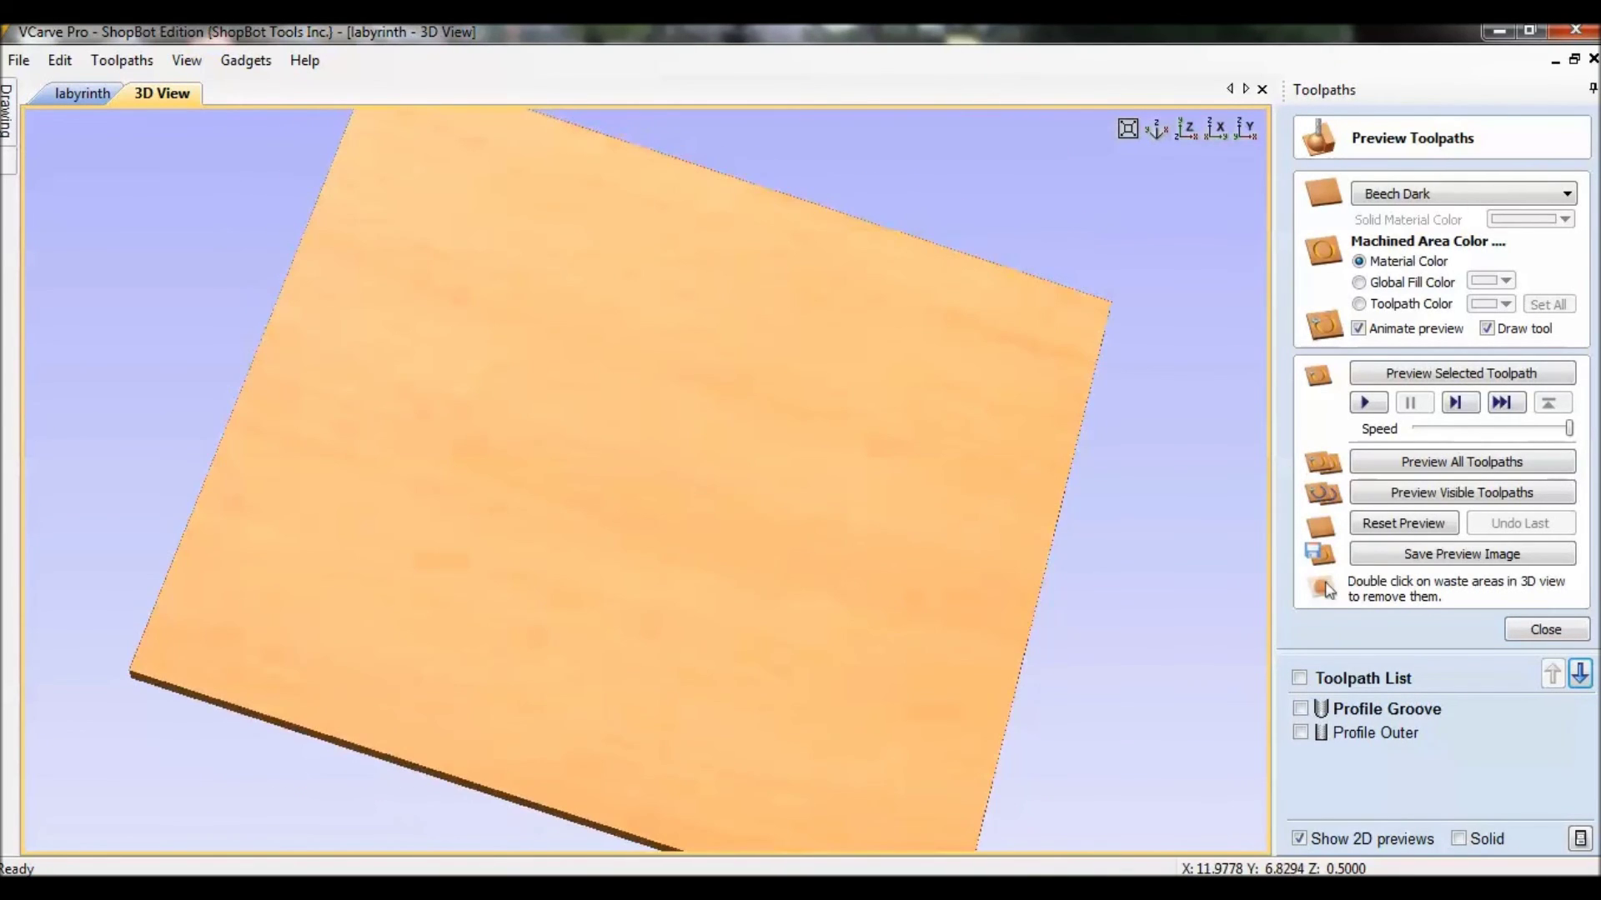
{"action": "left_click_drag", "start_coordinate": [1568, 429], "coordinate": [1467, 428]}
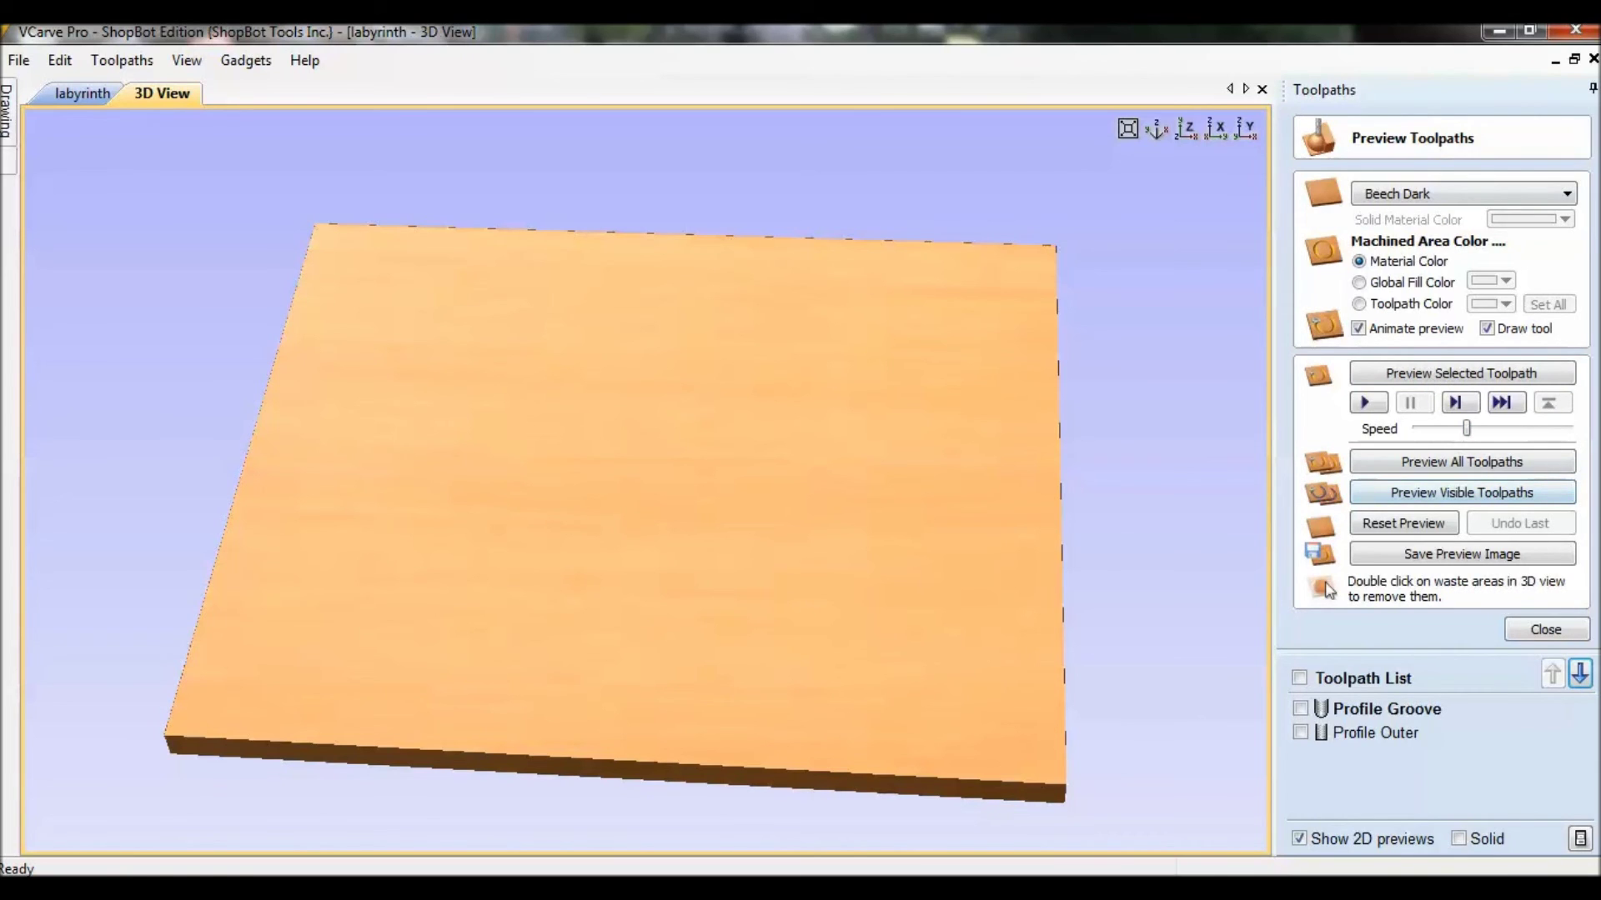
{"action": "left_click", "coordinate": [1300, 708]}
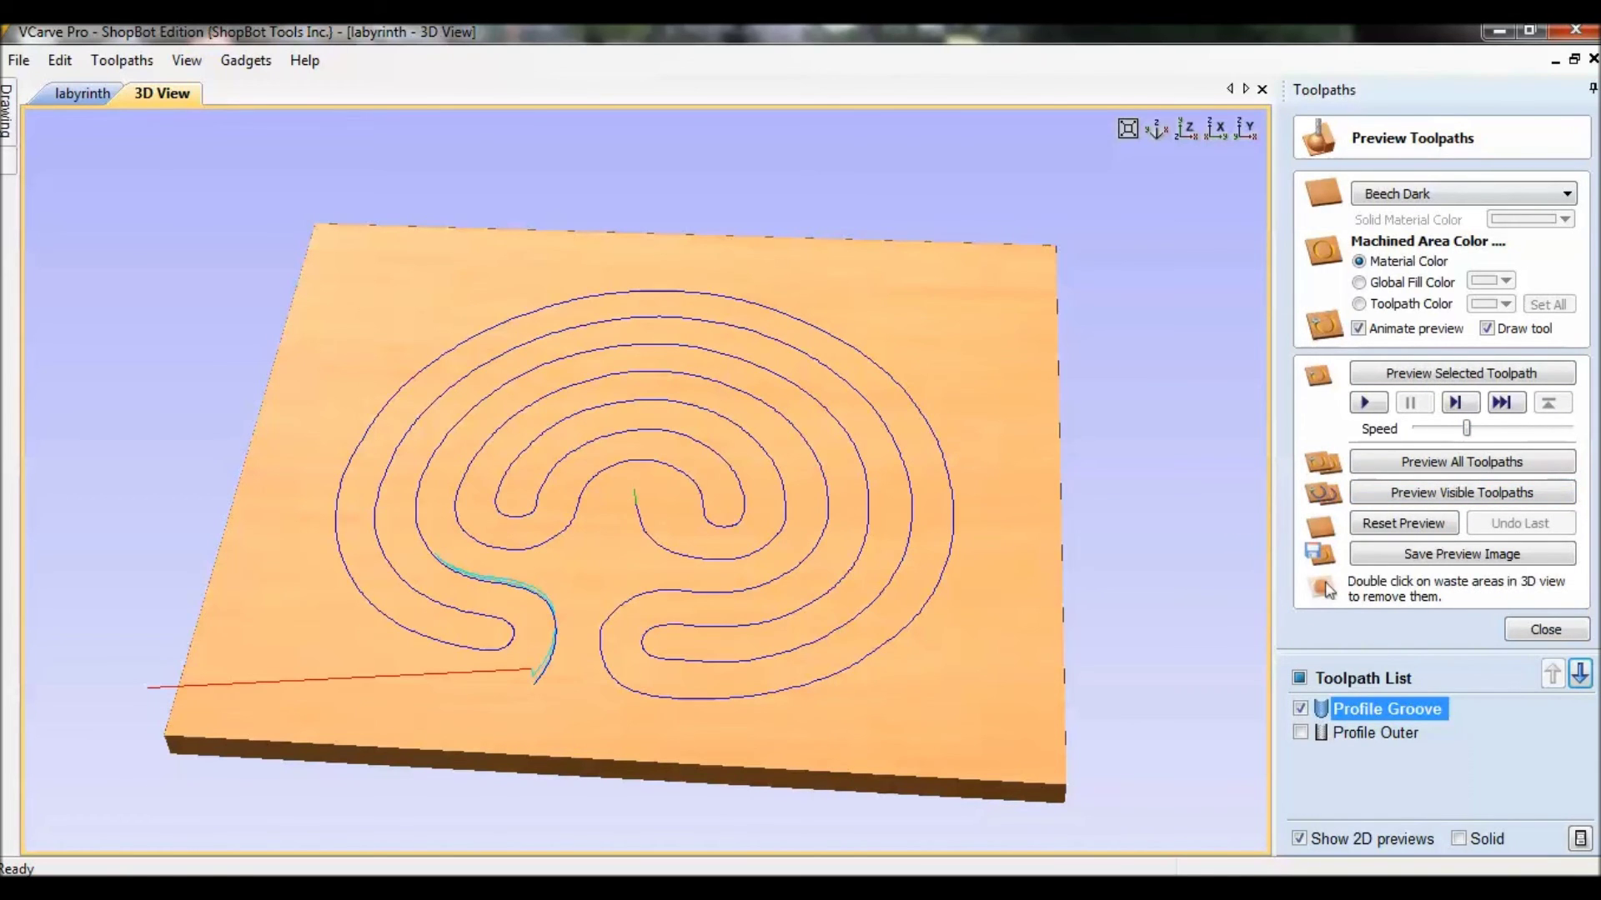
{"action": "left_click", "coordinate": [1462, 491]}
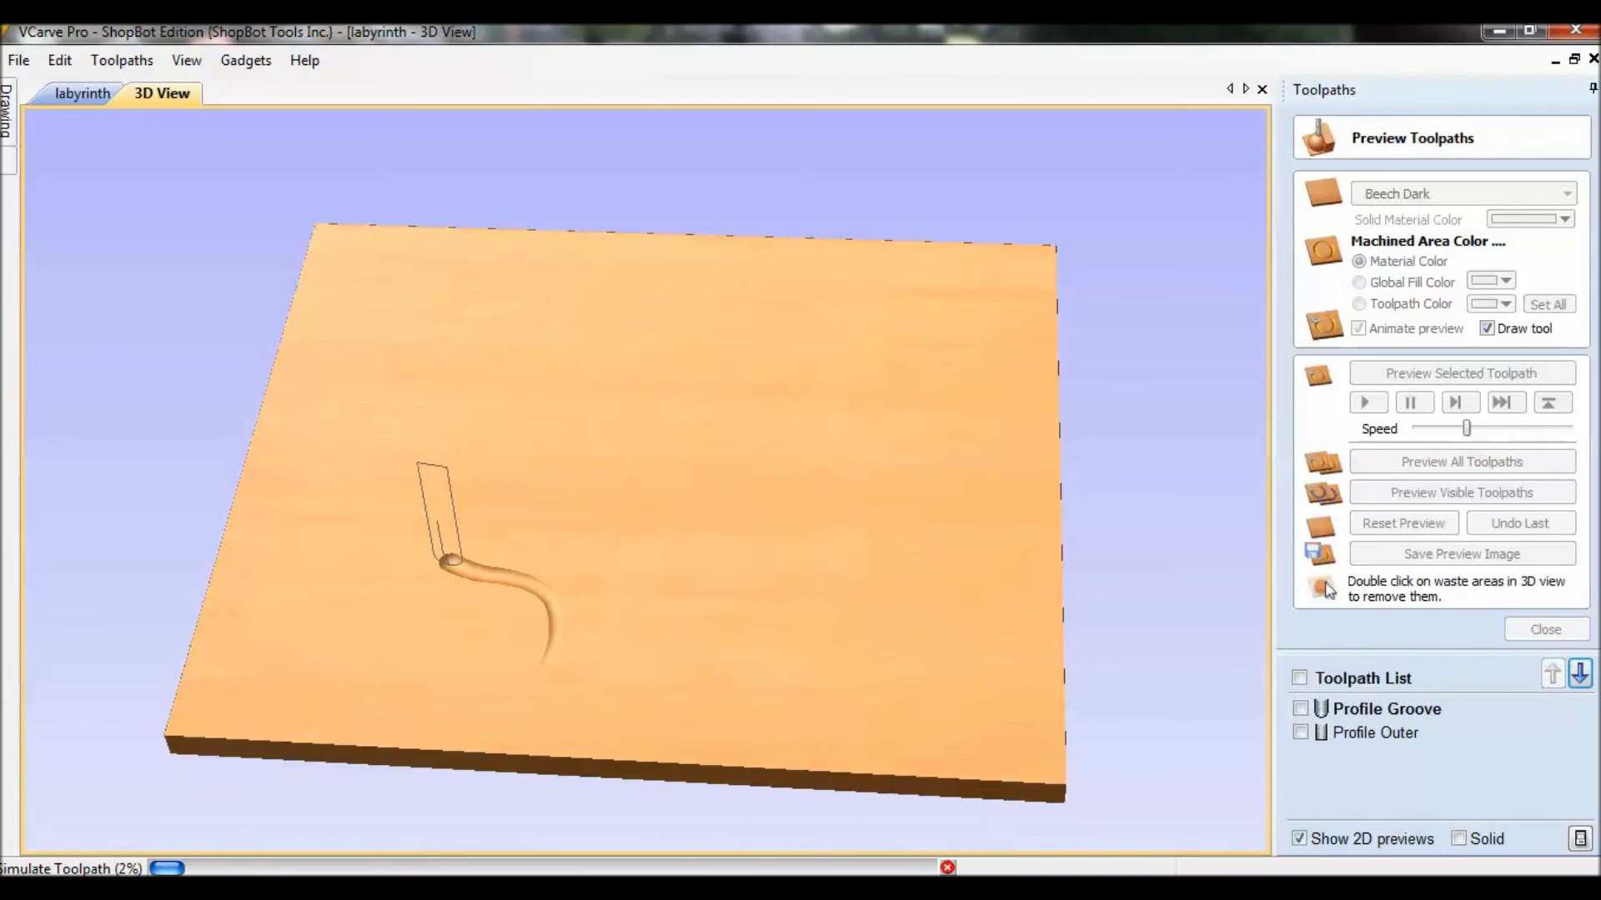
{"action": "left_click_drag", "start_coordinate": [1467, 429], "coordinate": [1568, 428]}
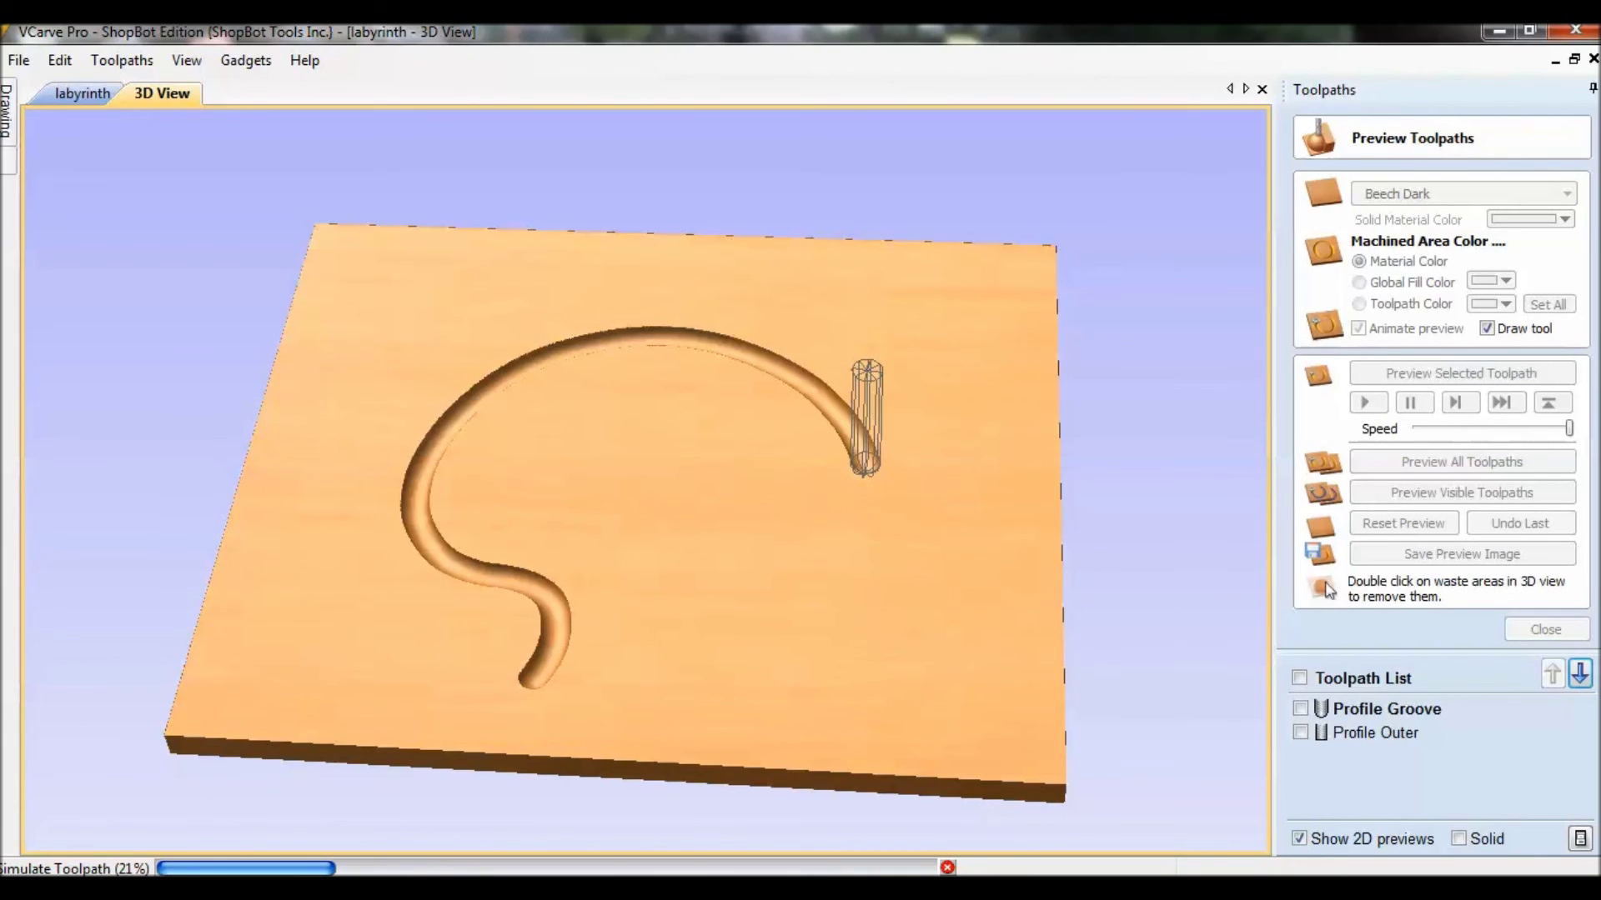
{"action": "left_click", "coordinate": [1545, 629]}
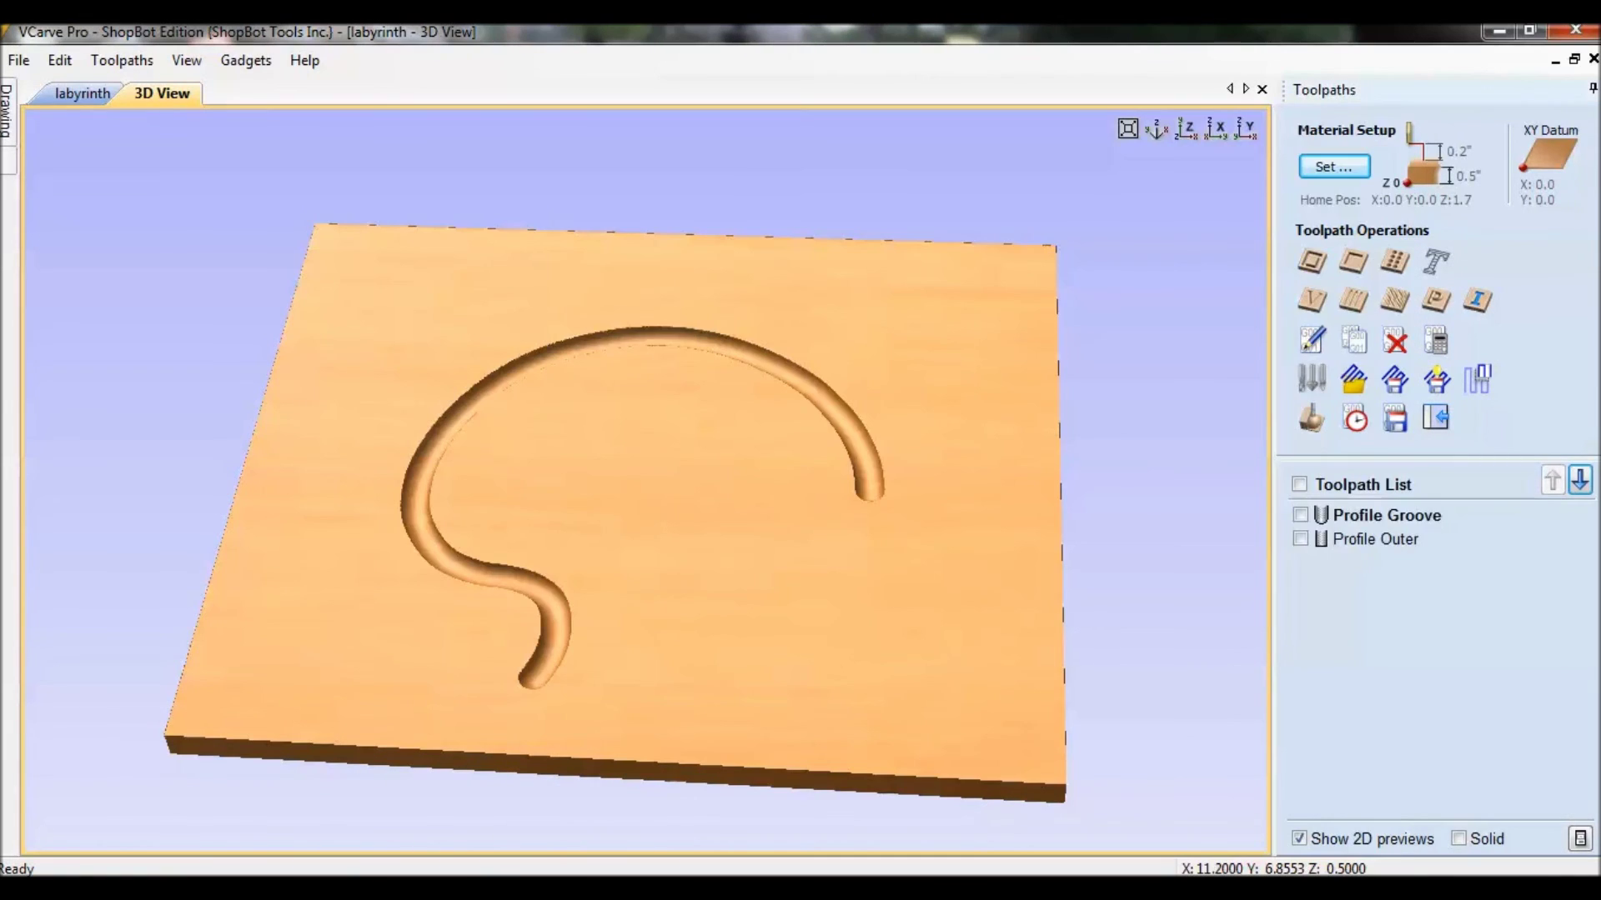
Change the Profile Outer toolpath to machine Inside / Left of its vector and recalculate it, accepting the cut through the material
{"action": "double_click", "coordinate": [1375, 539]}
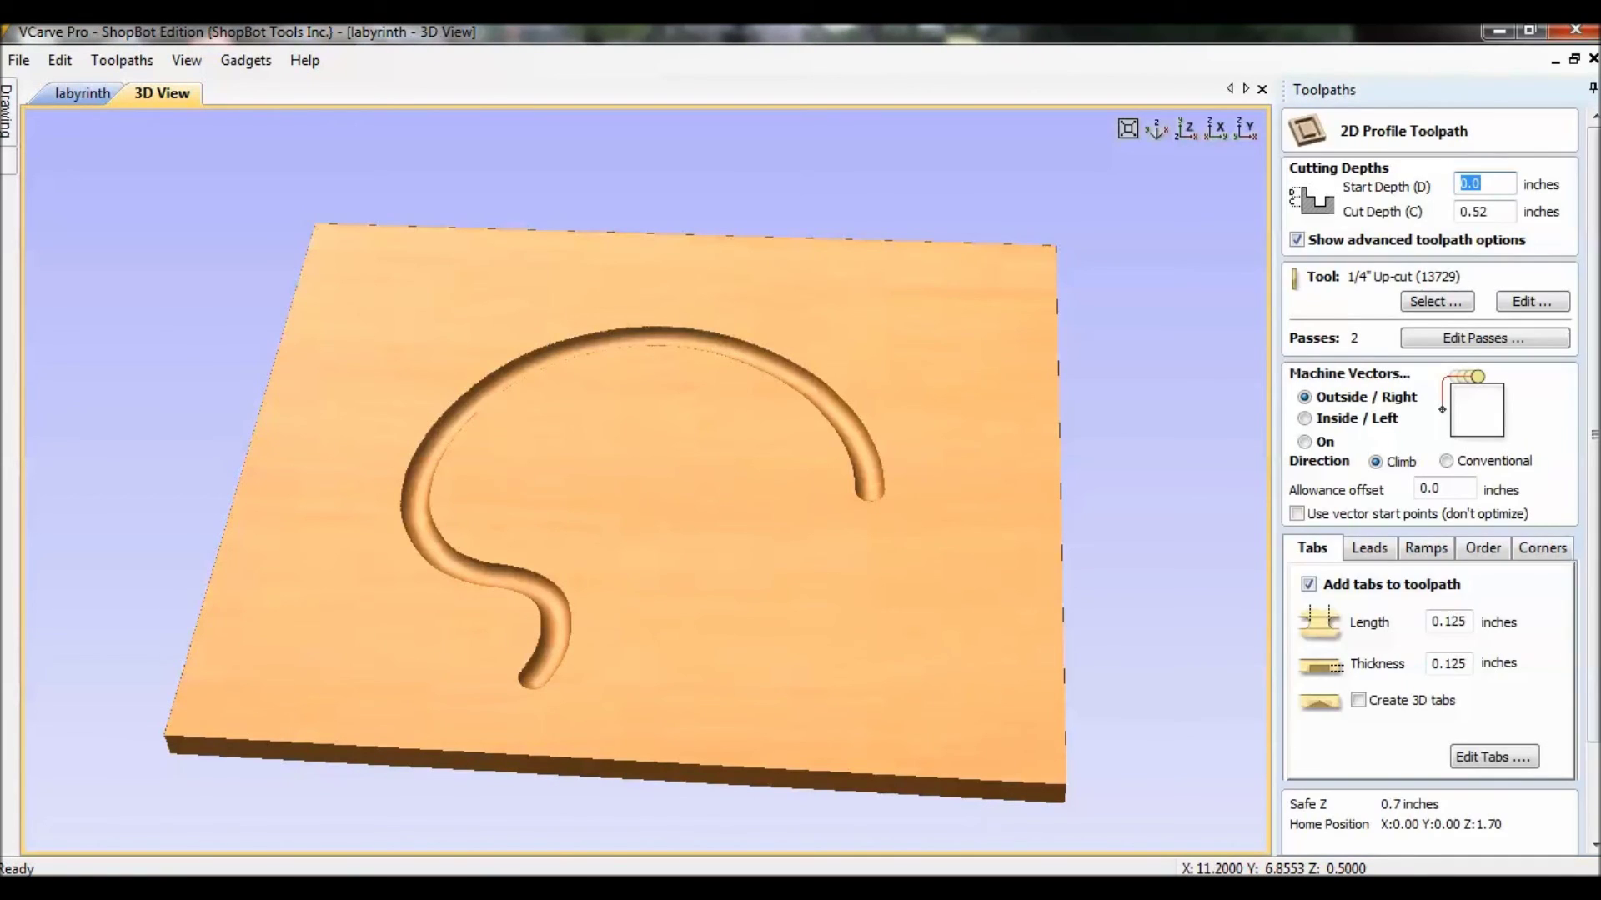
{"action": "left_click", "coordinate": [1305, 418]}
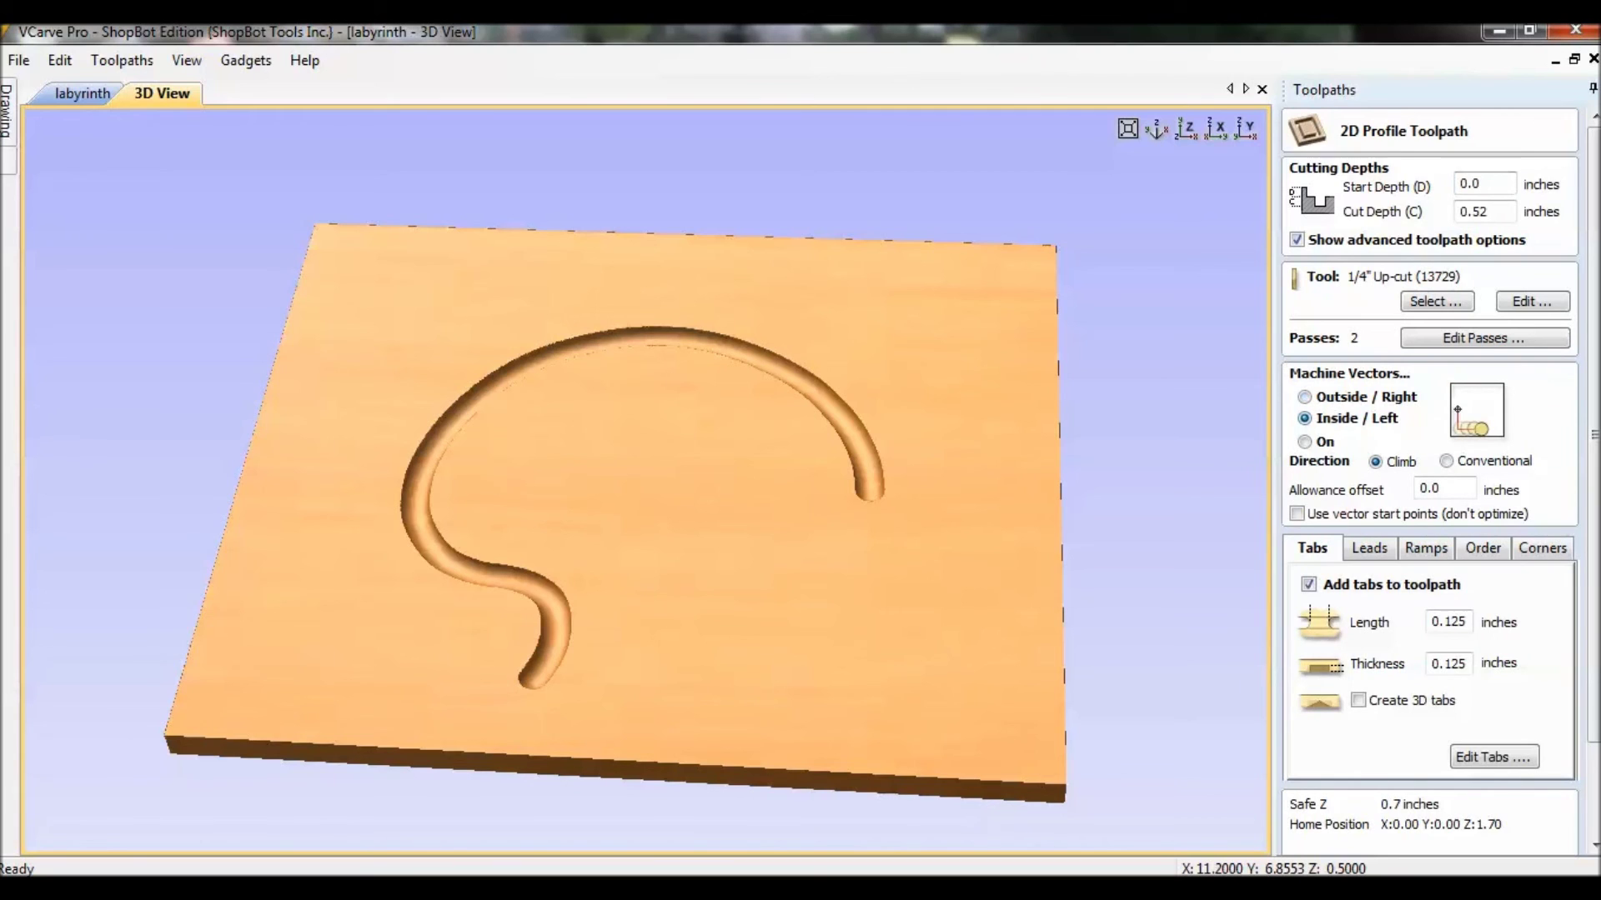
{"action": "scroll", "coordinate": [1430, 483], "scroll_direction": "down", "scroll_amount": 2}
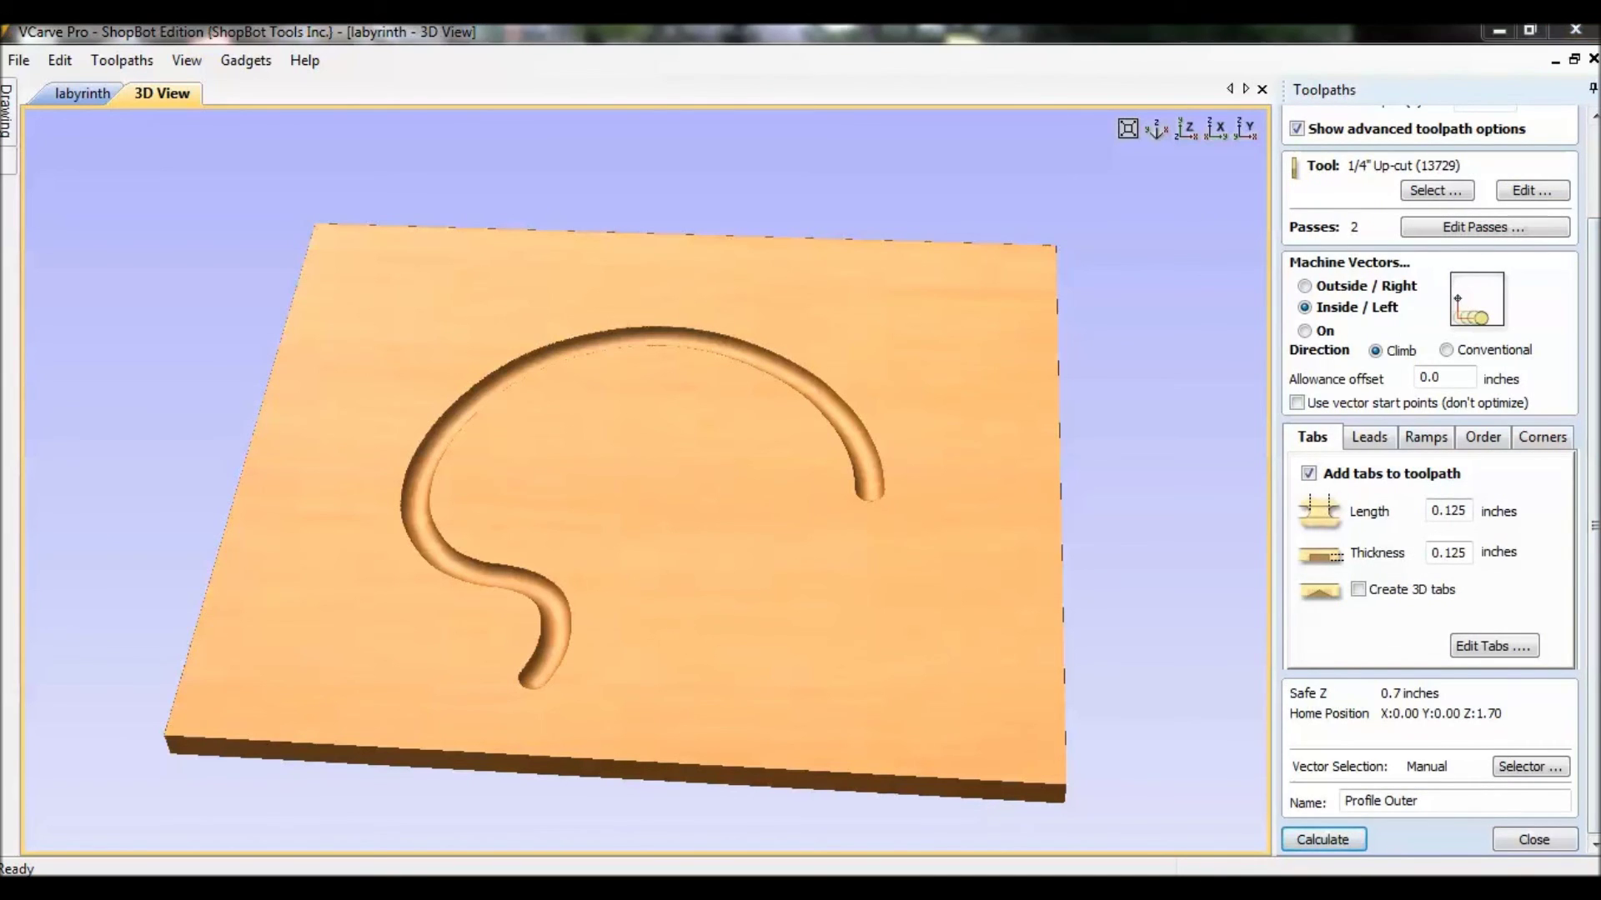
{"action": "left_click", "coordinate": [1323, 839]}
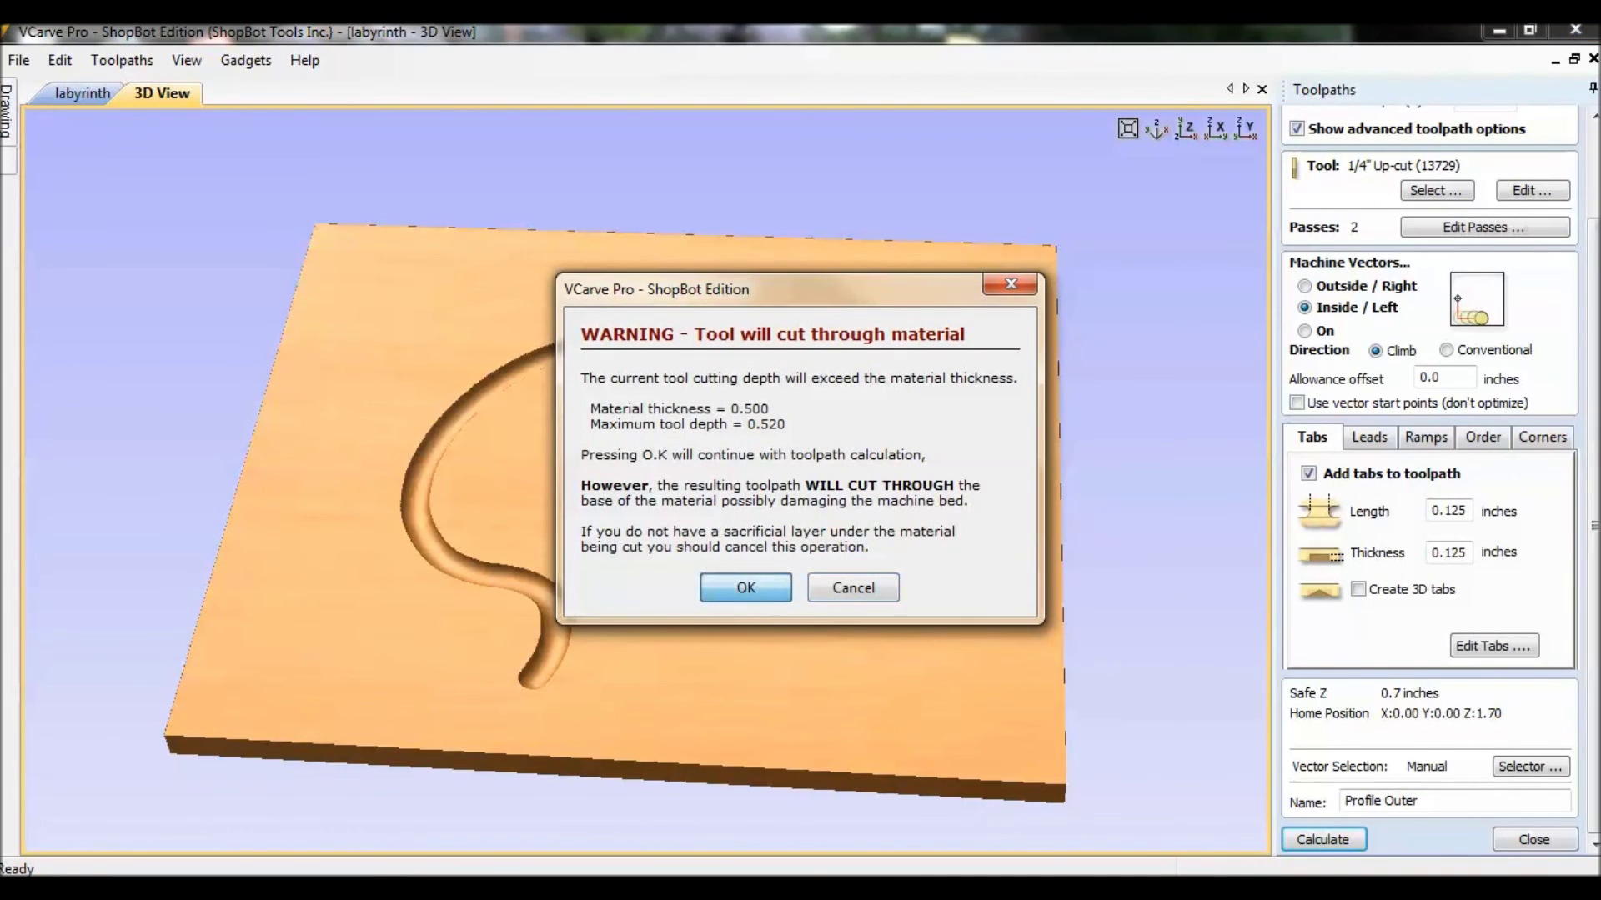
{"action": "left_click", "coordinate": [745, 588]}
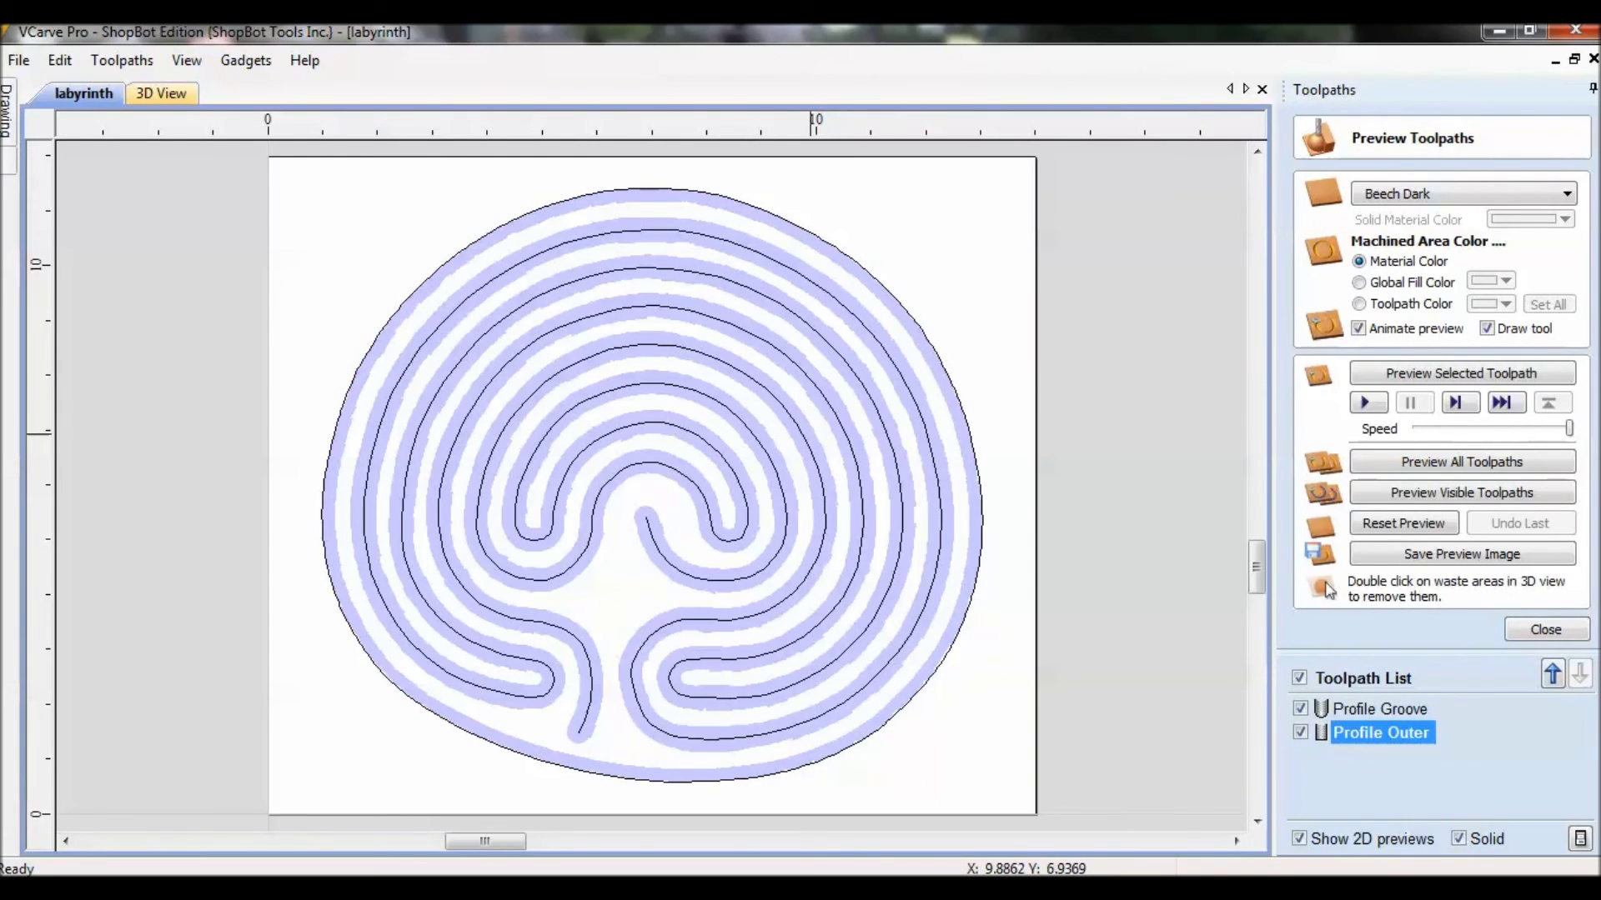
In the 2D view, select the groove vector and then the outer boundary to examine which side the Profile Outer toolpath cuts
{"action": "left_click", "coordinate": [728, 492]}
{"action": "scroll", "coordinate": [925, 646], "scroll_direction": "up", "scroll_amount": 3}
{"action": "scroll", "coordinate": [1325, 590], "scroll_direction": "up", "scroll_amount": 2}
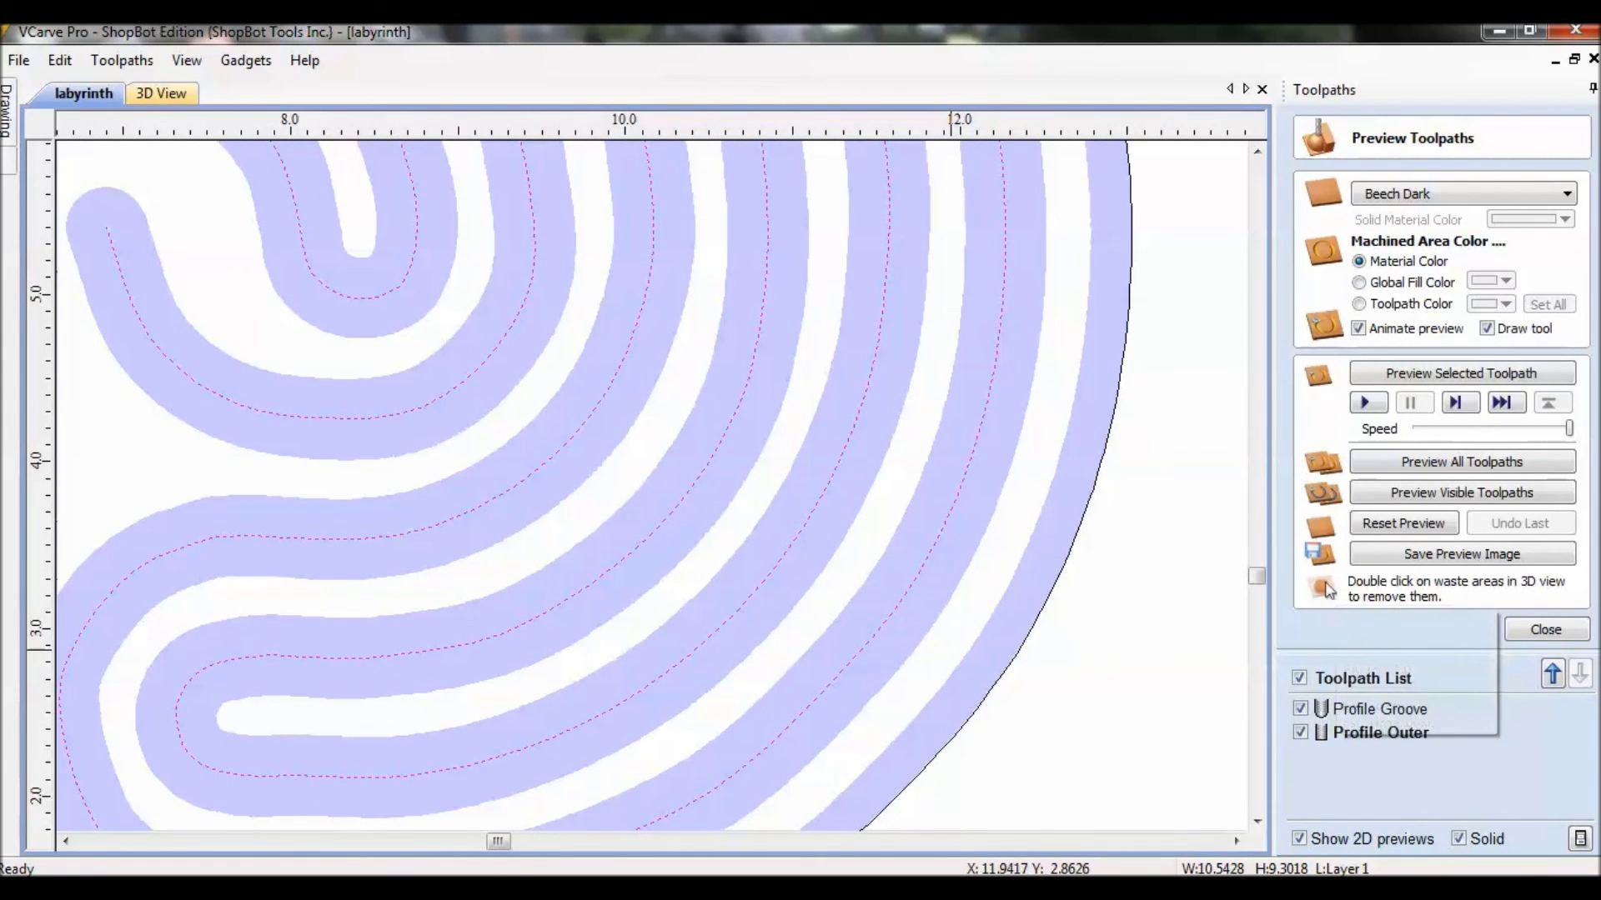
{"action": "left_click", "coordinate": [999, 667]}
{"action": "scroll", "coordinate": [1328, 590], "scroll_direction": "down", "scroll_amount": 2}
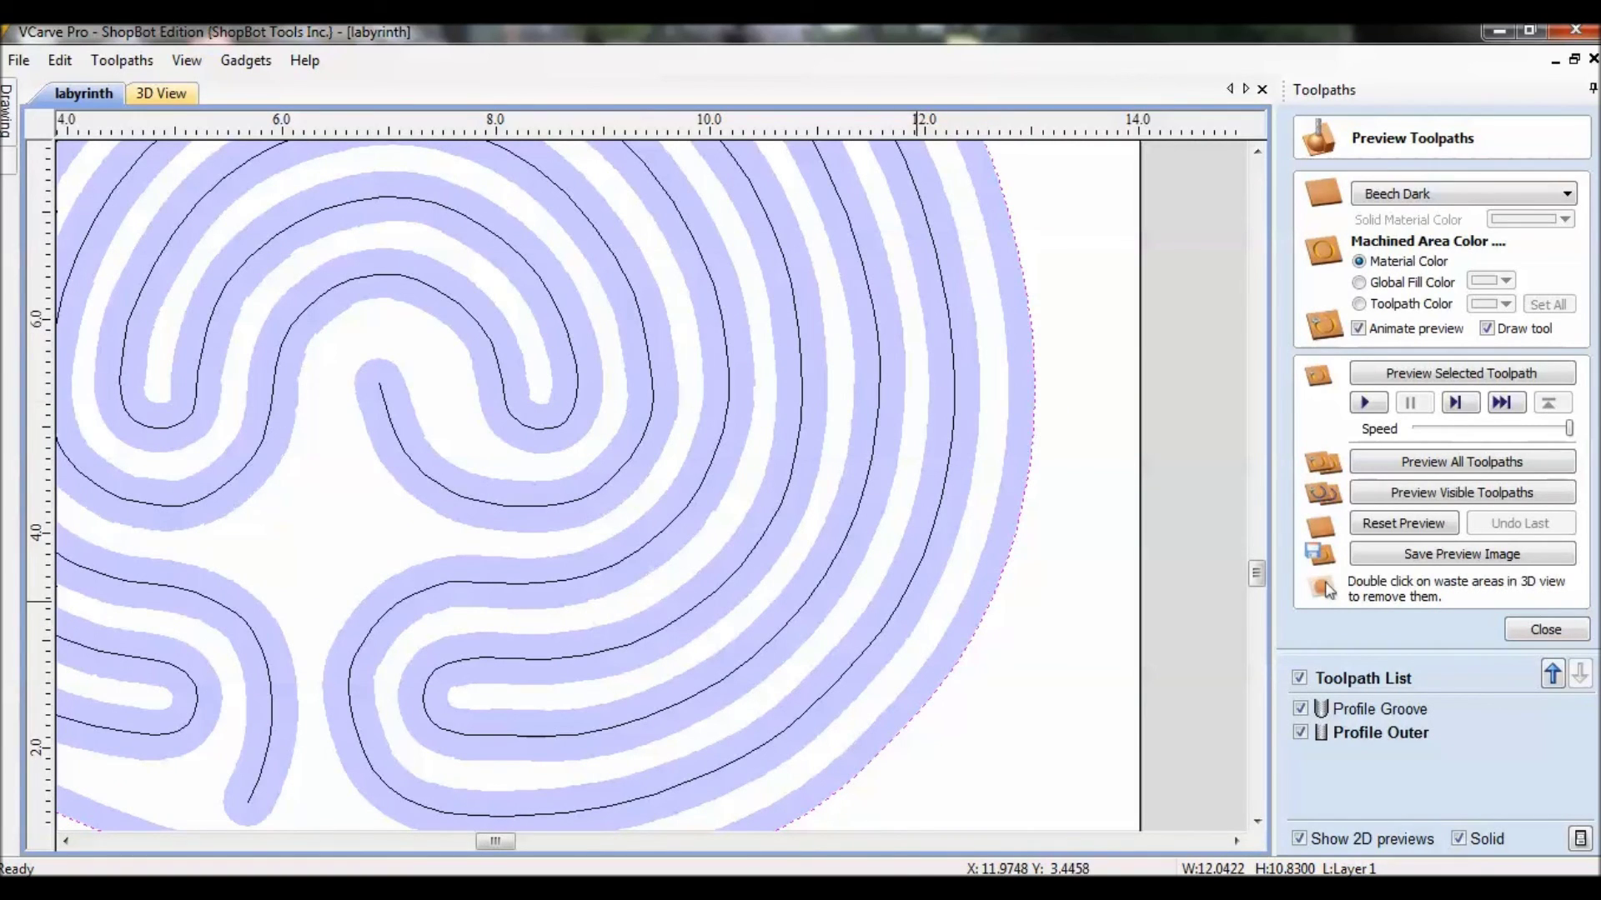
Set the Profile Outer toolpath to machine Outside / Right and recalculate it, accepting the cut through the material
{"action": "left_click", "coordinate": [1545, 629]}
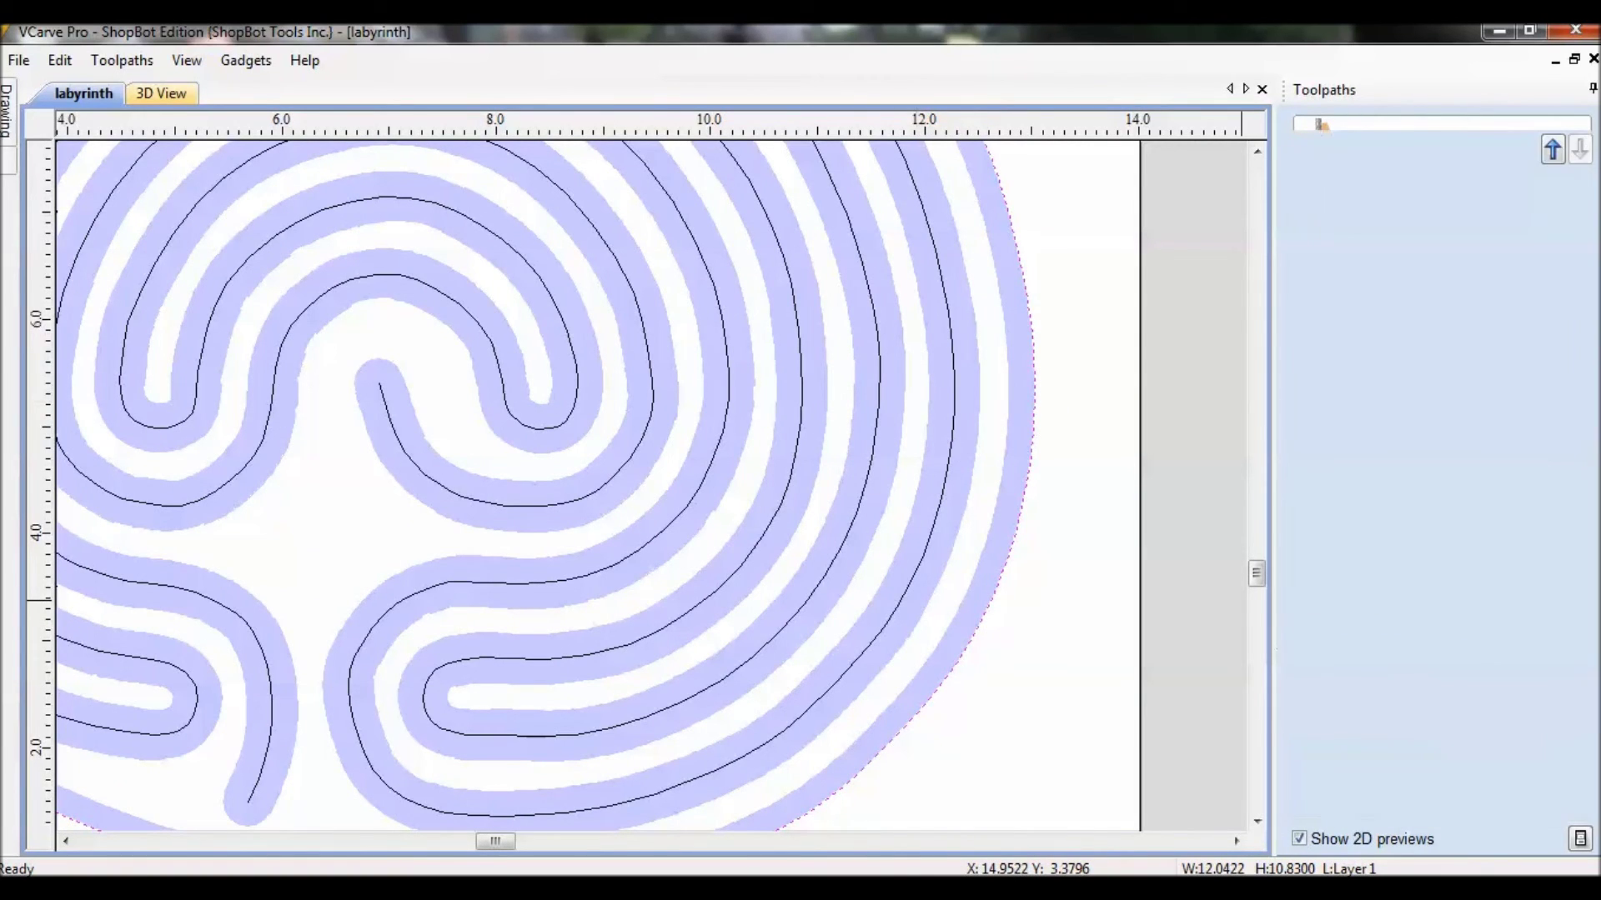
{"action": "double_click", "coordinate": [1375, 208]}
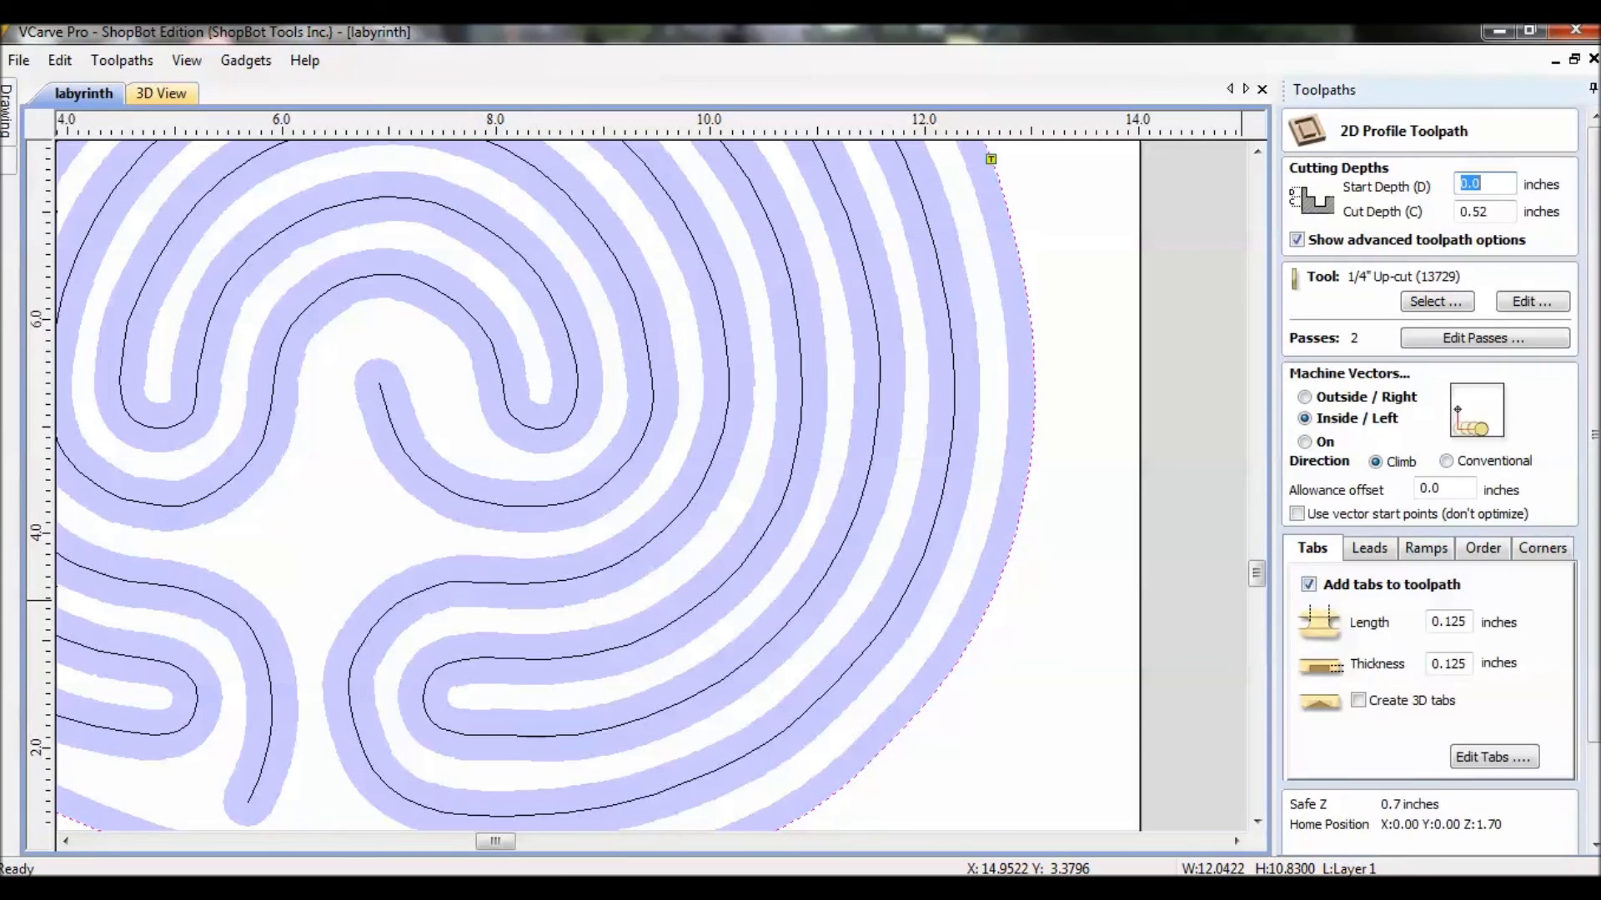
{"action": "left_click", "coordinate": [1305, 397]}
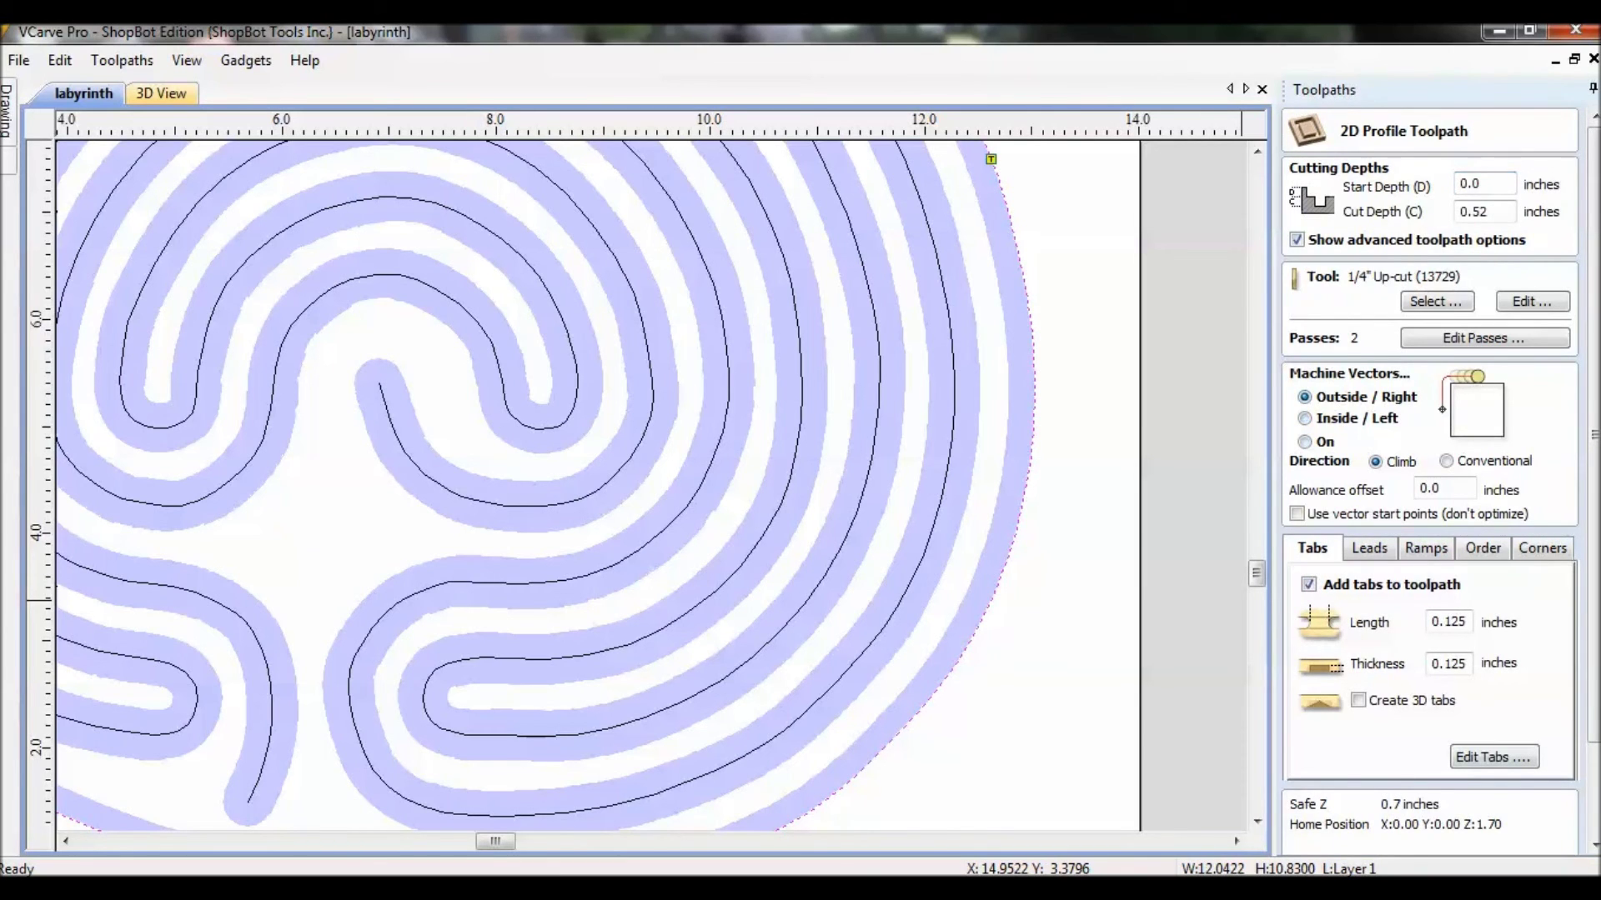
{"action": "scroll", "coordinate": [1430, 500], "scroll_direction": "down", "scroll_amount": 3}
{"action": "left_click", "coordinate": [1323, 839]}
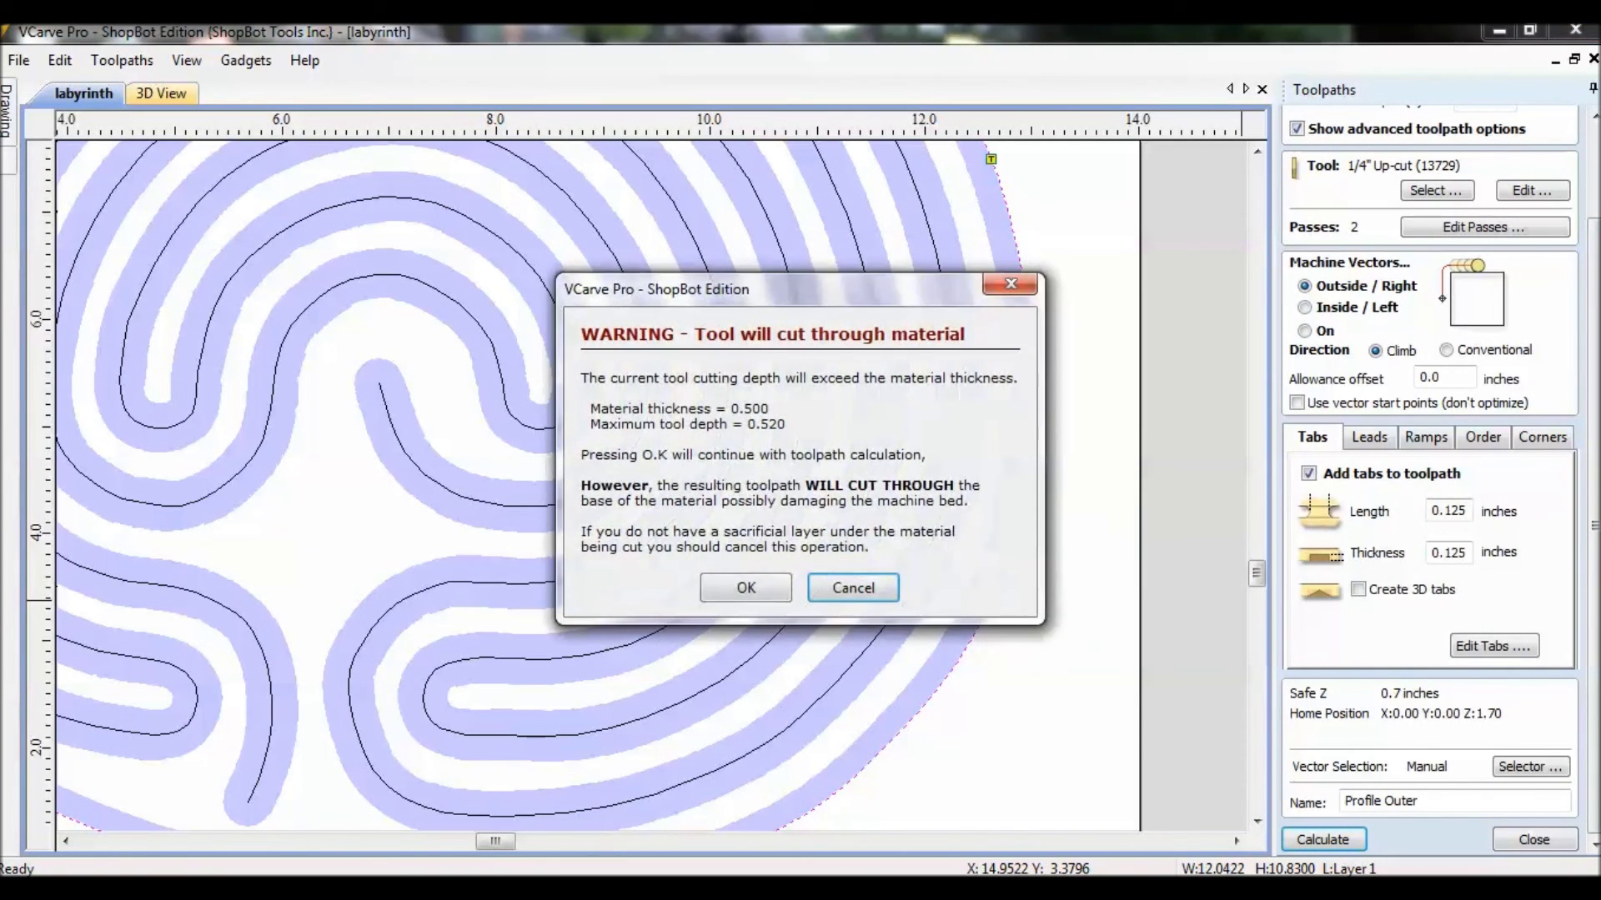
{"action": "left_click", "coordinate": [745, 588]}
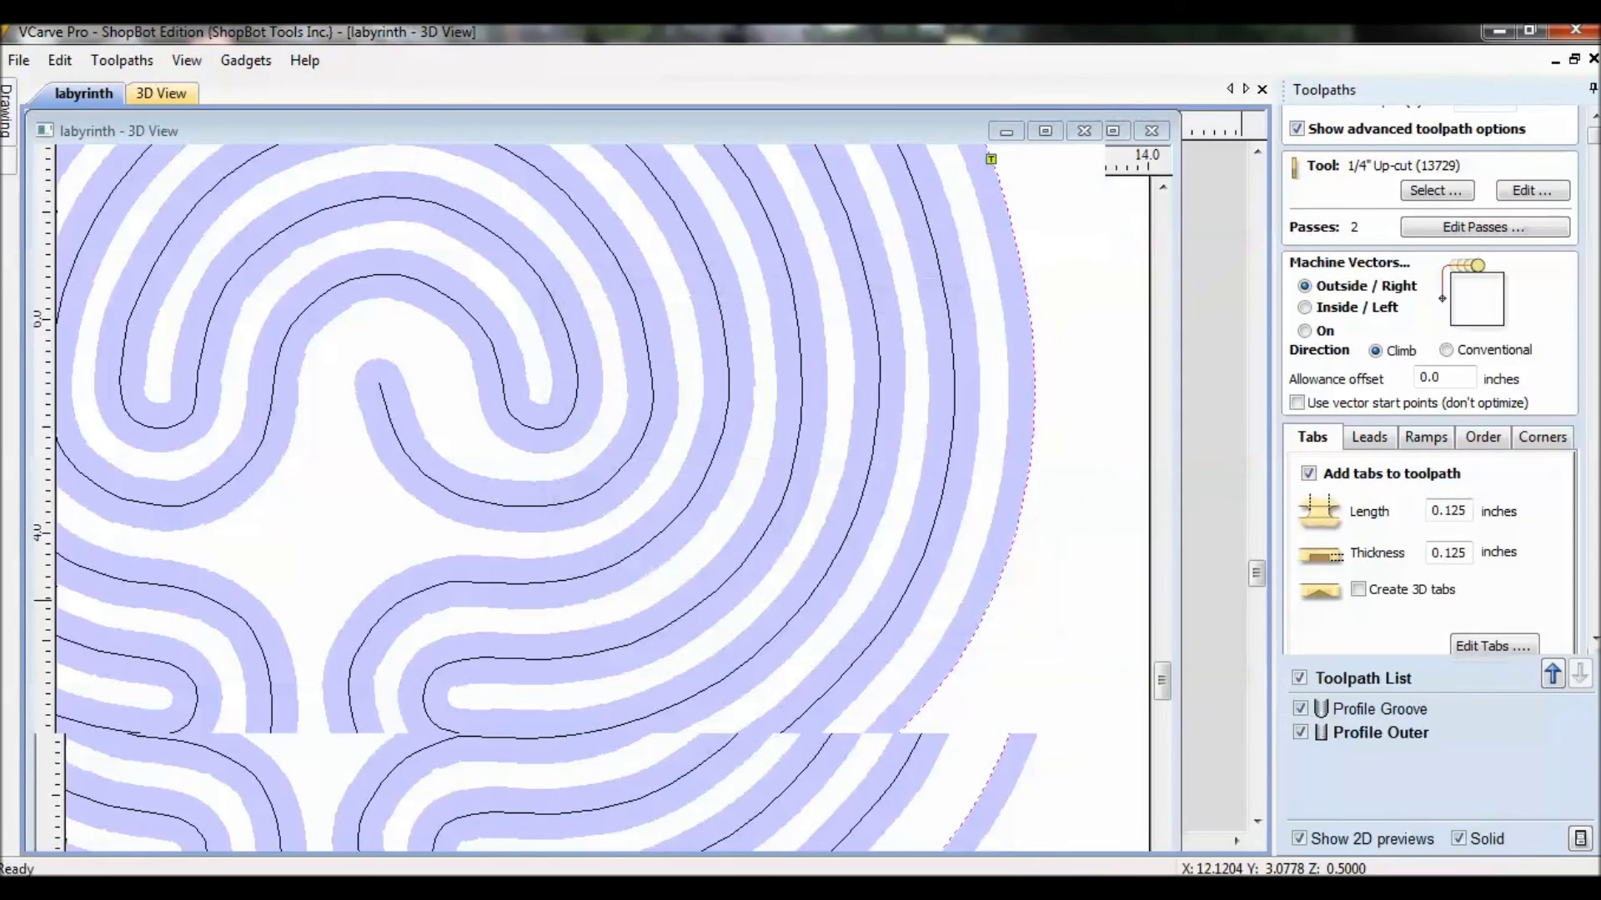
{"action": "key", "text": "F2"}
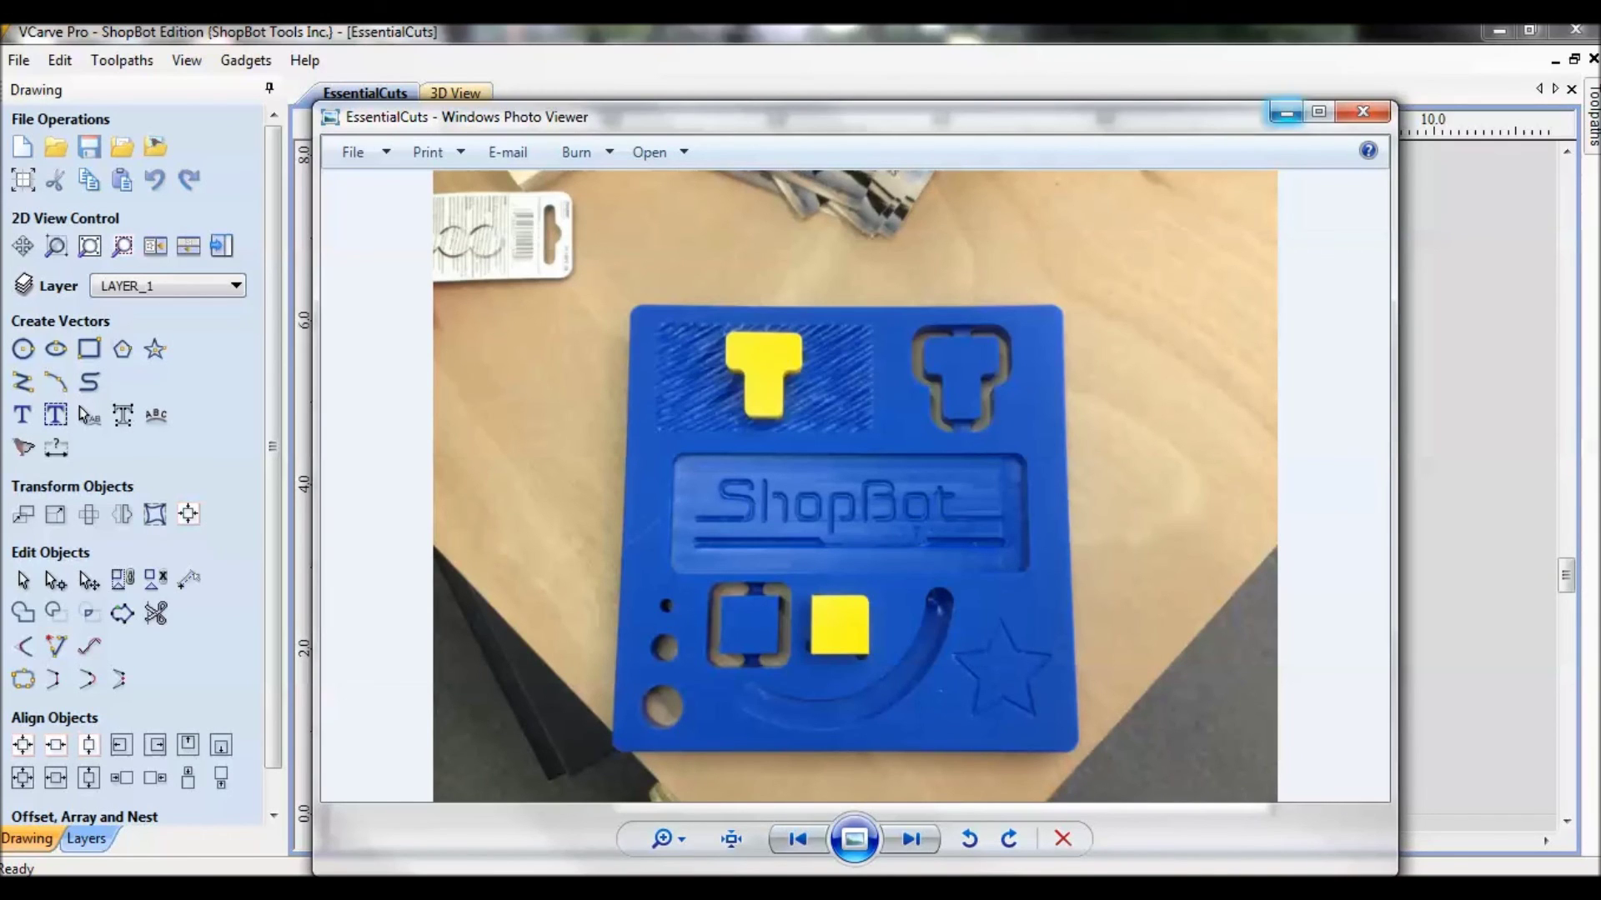
View the EssentialCuts photo enlarged, close the Pocket or Profile photo, and switch to the EssentialCuts file in VCarve Pro
{"action": "left_click", "coordinate": [1318, 111]}
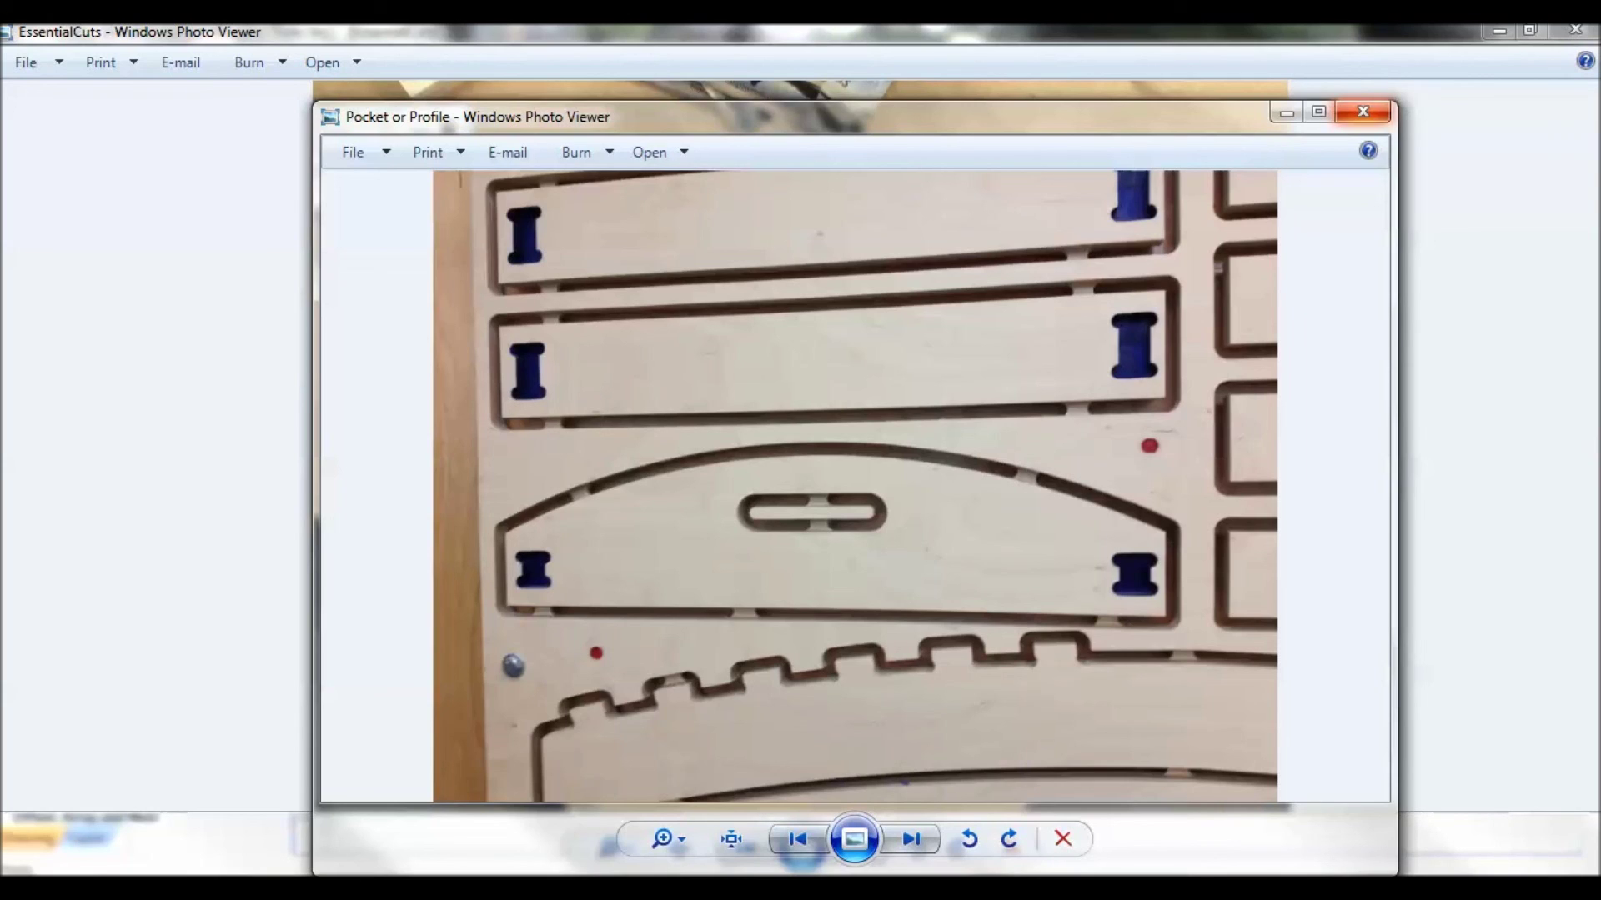
{"action": "left_click", "coordinate": [1362, 111]}
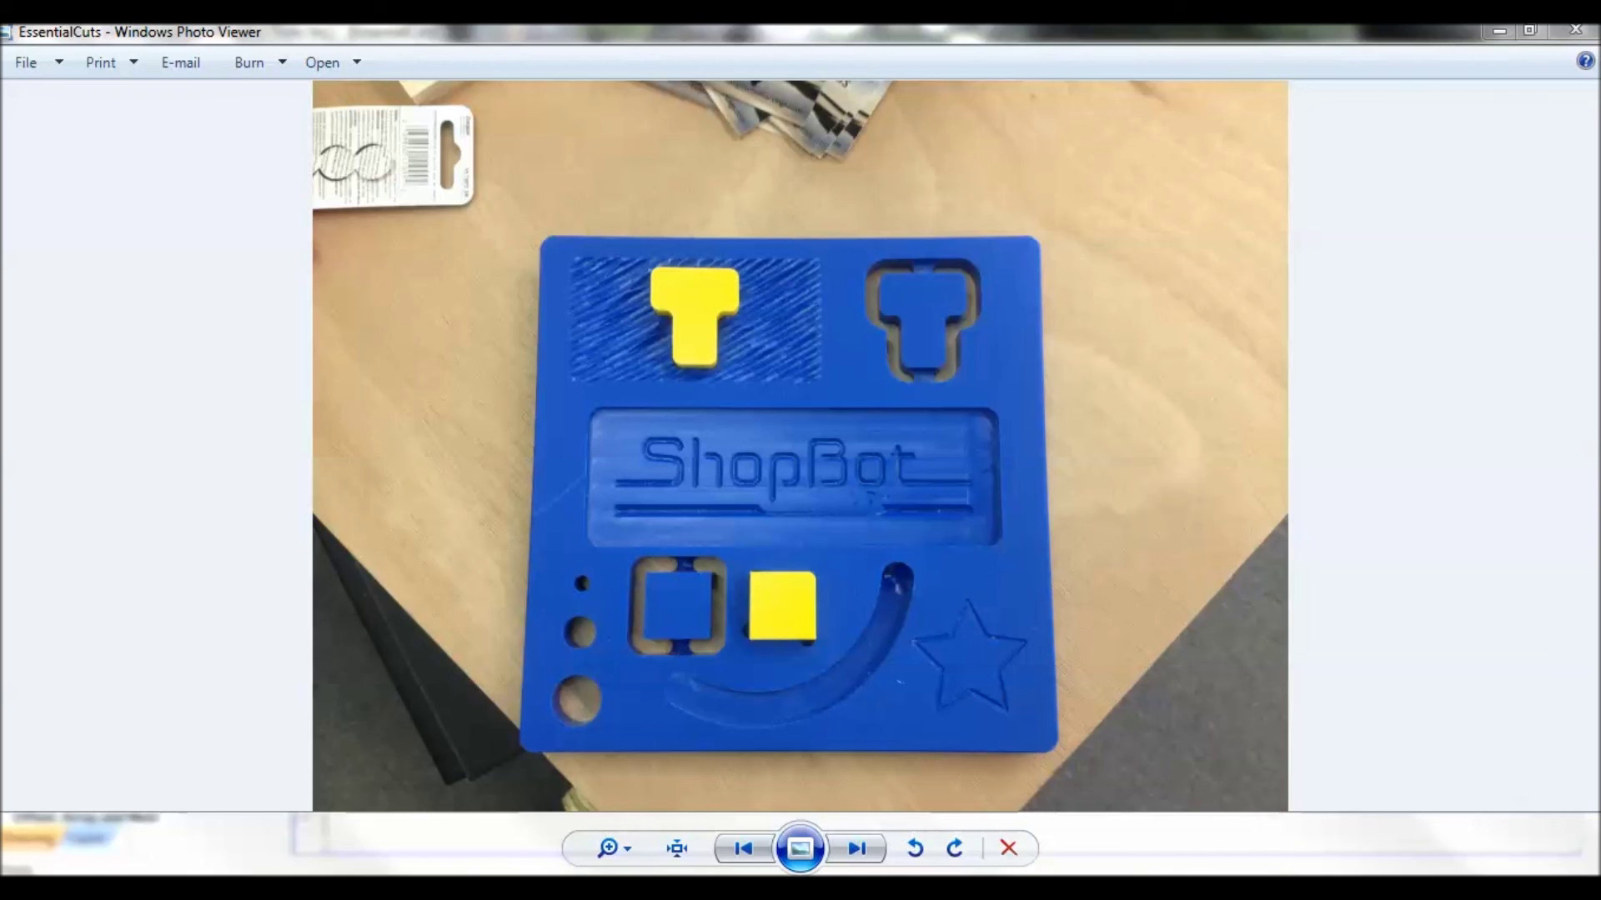
{"action": "left_click", "coordinate": [179, 768]}
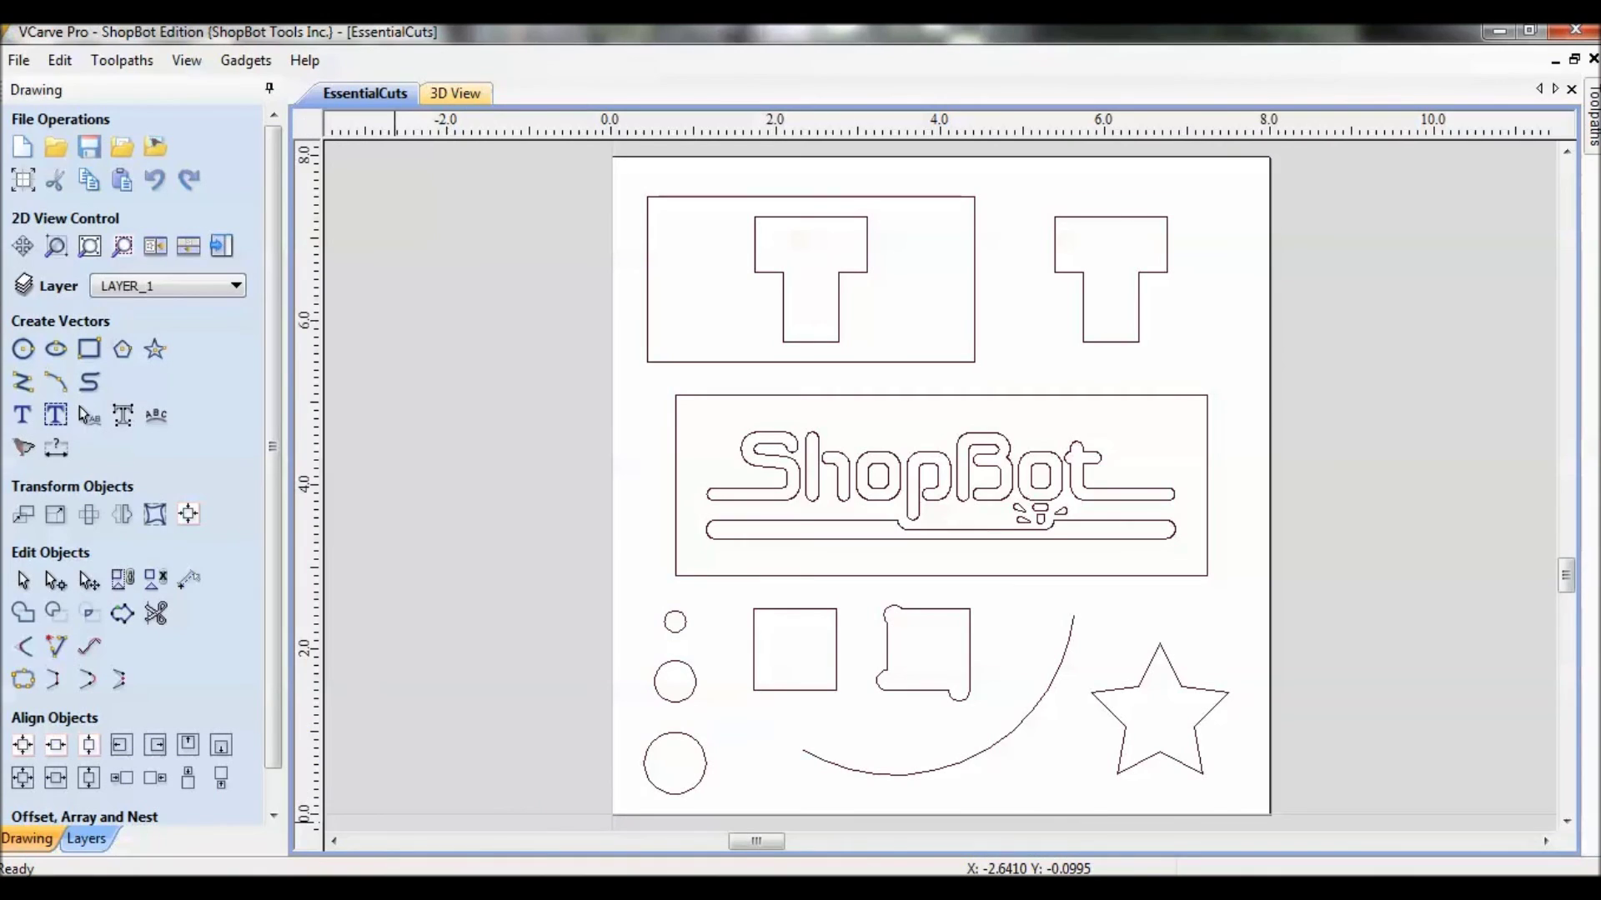
Switch EssentialCuts to the toolpath layout and review the Thru Holes pocket toolpath's vectors and settings, leaving them unchanged
{"action": "left_click", "coordinate": [221, 246]}
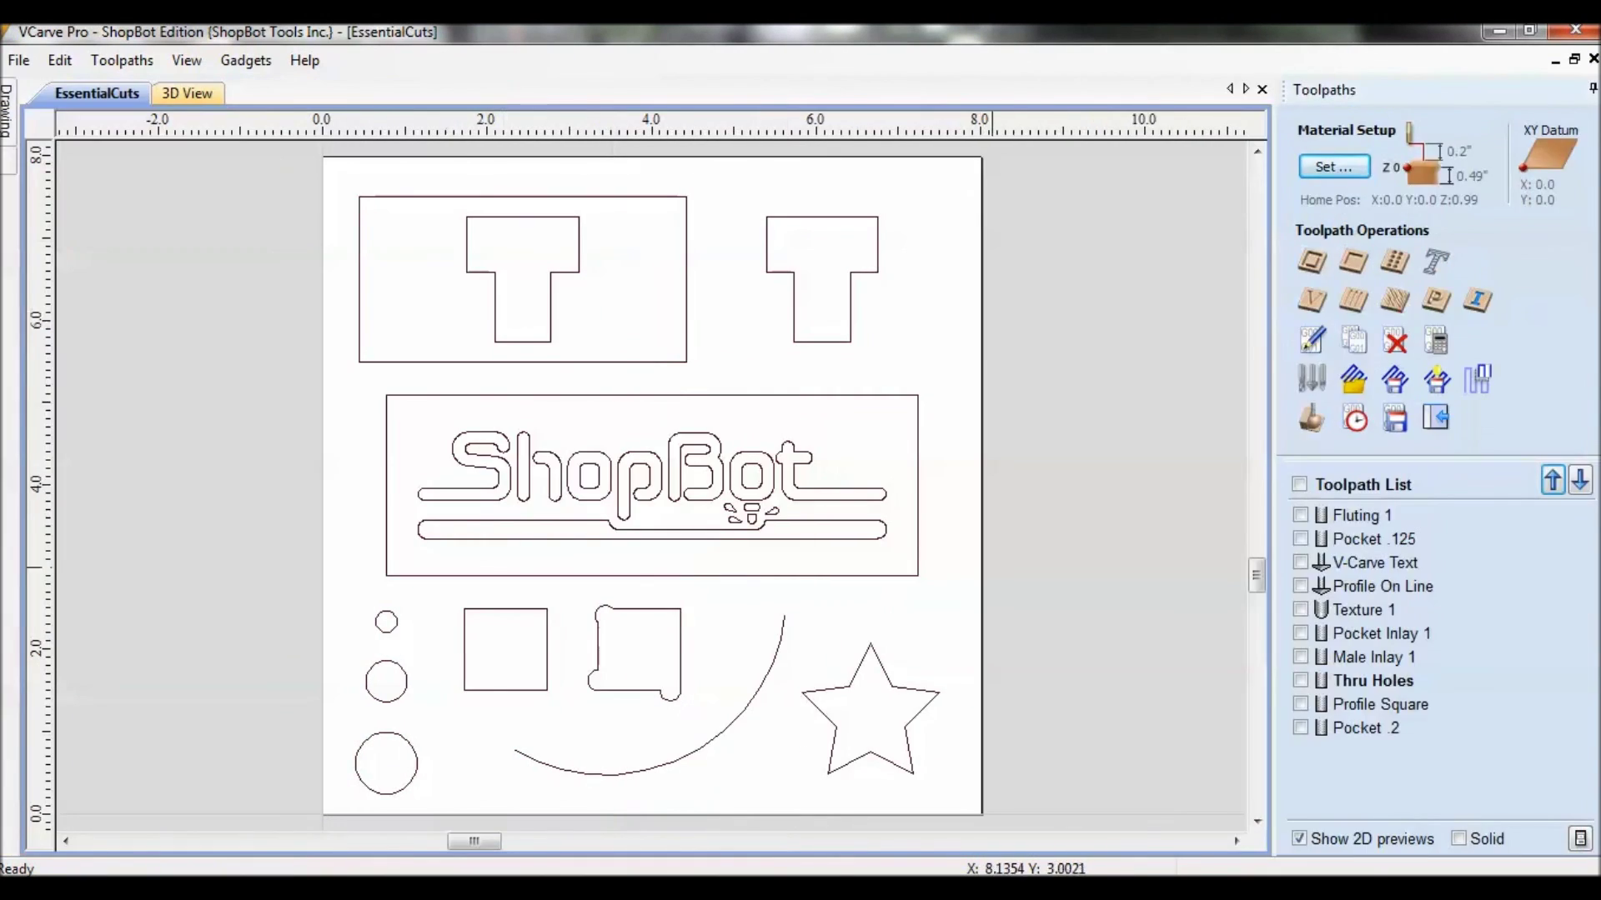
{"action": "left_click", "coordinate": [1373, 681]}
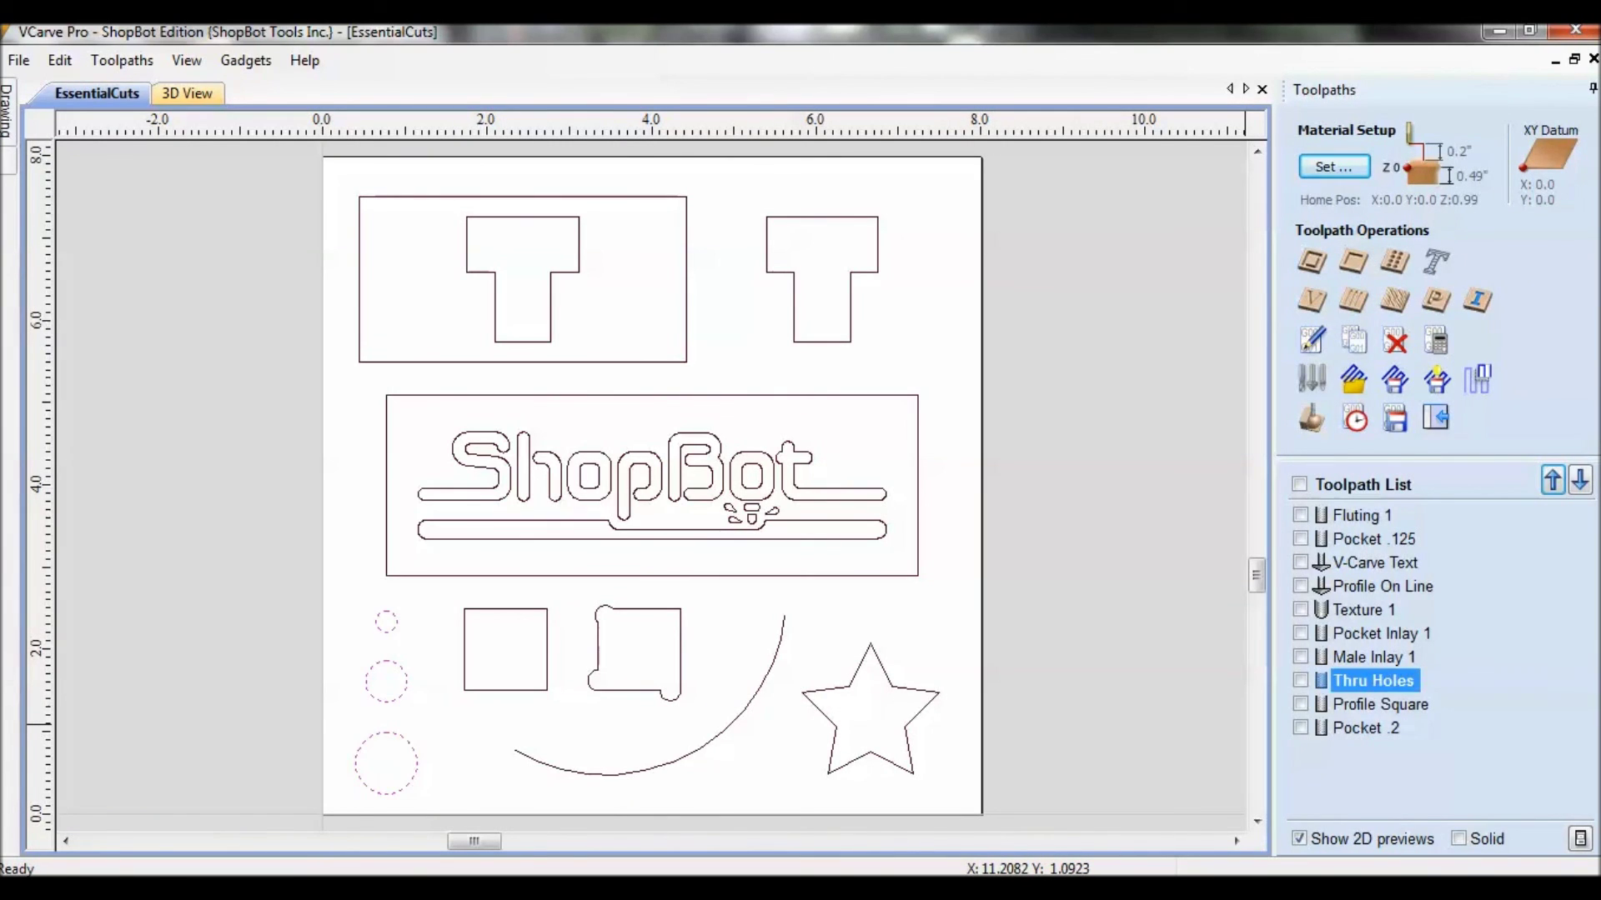
{"action": "double_click", "coordinate": [1373, 680]}
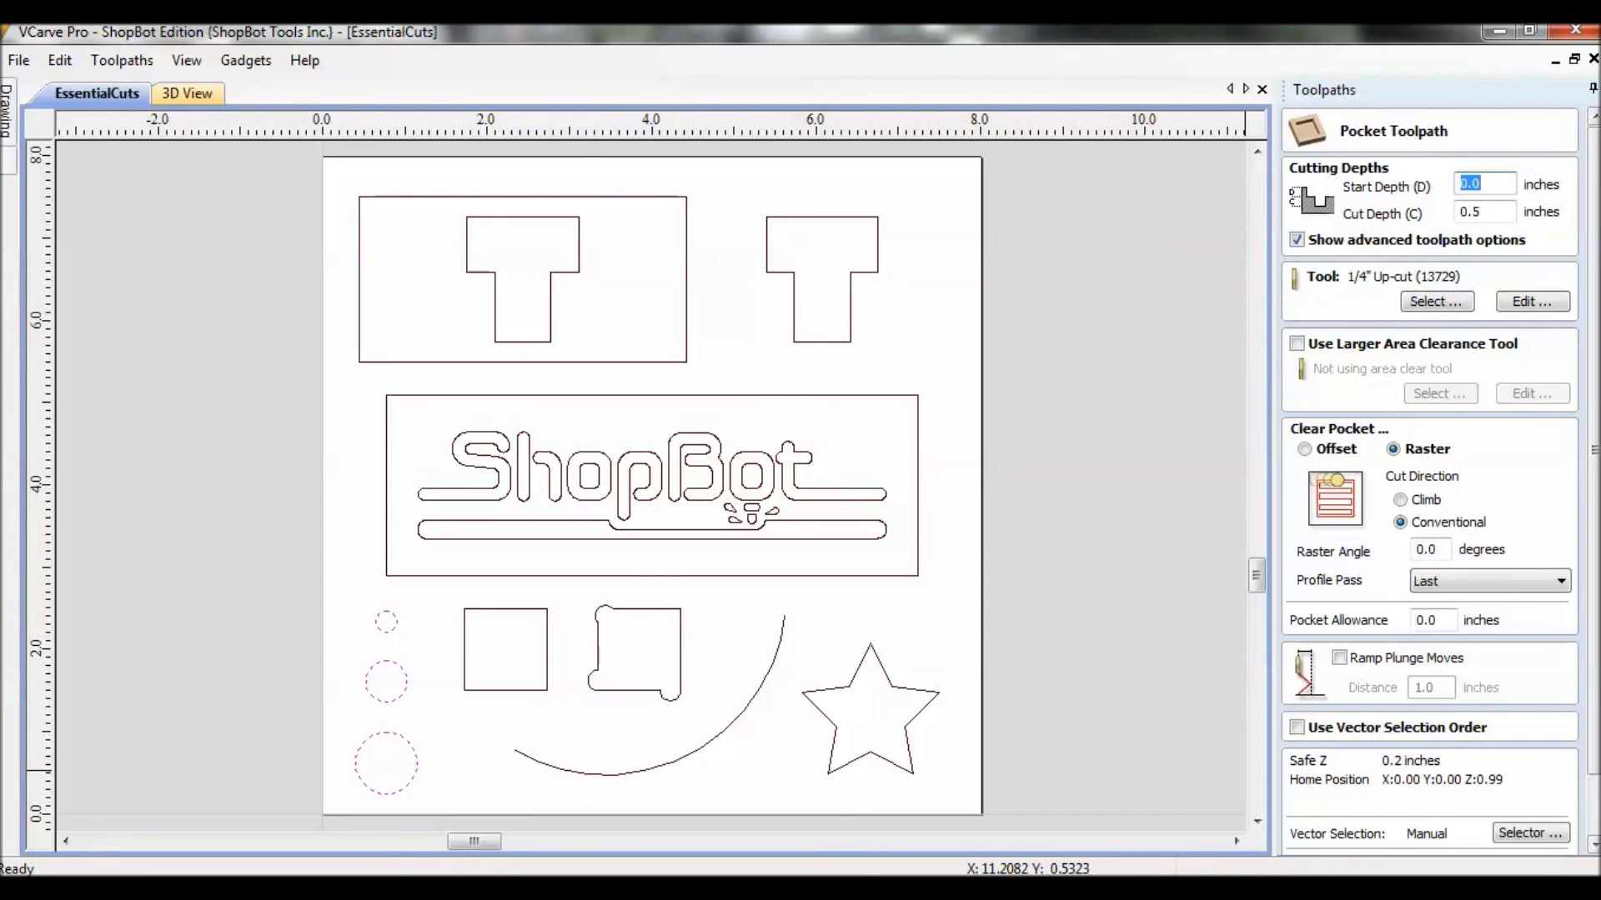
{"action": "scroll", "coordinate": [1430, 484], "scroll_direction": "down", "scroll_amount": 2}
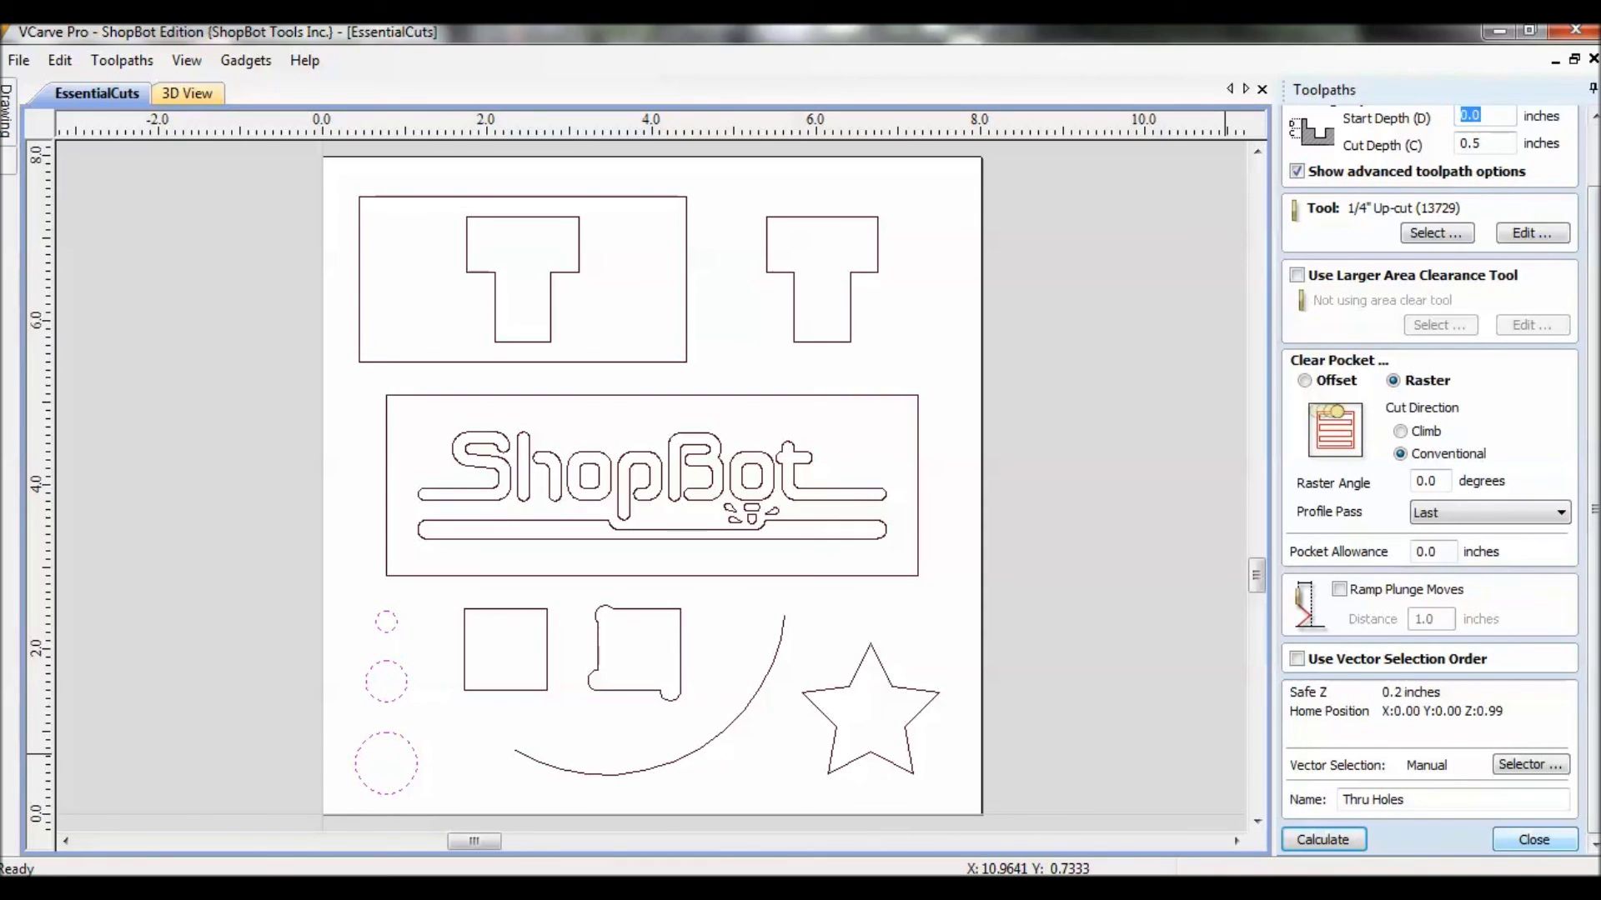
{"action": "left_click", "coordinate": [1534, 839]}
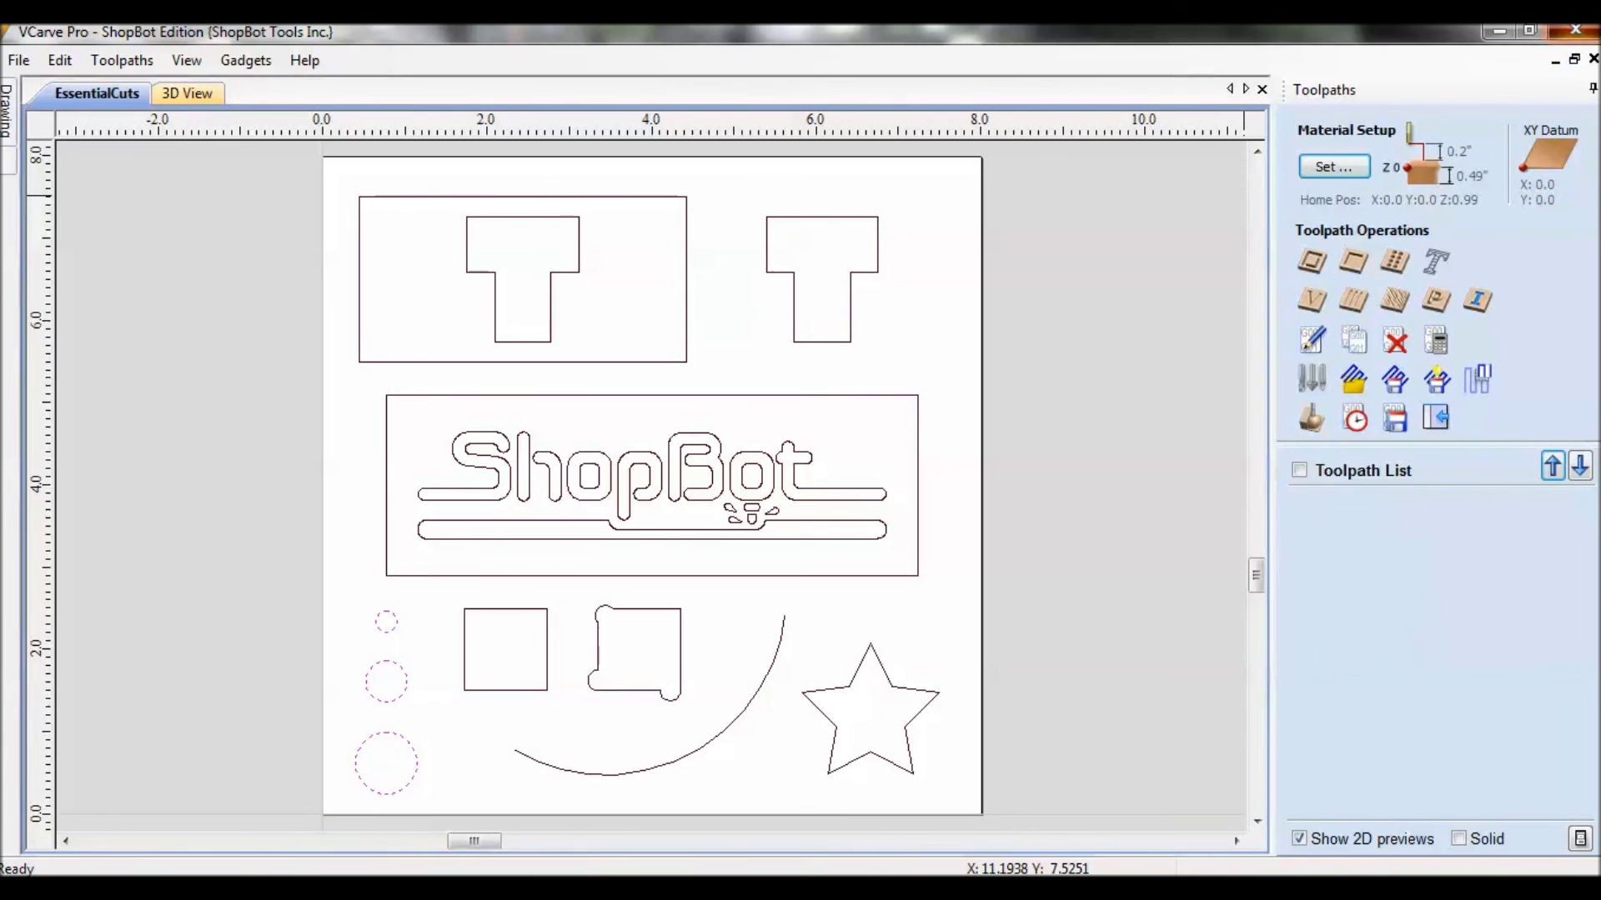
In the Patio Chair file, show the OutsideParts toolpath and review its profile and tab settings without changing them
{"action": "key", "text": "alt+Tab"}
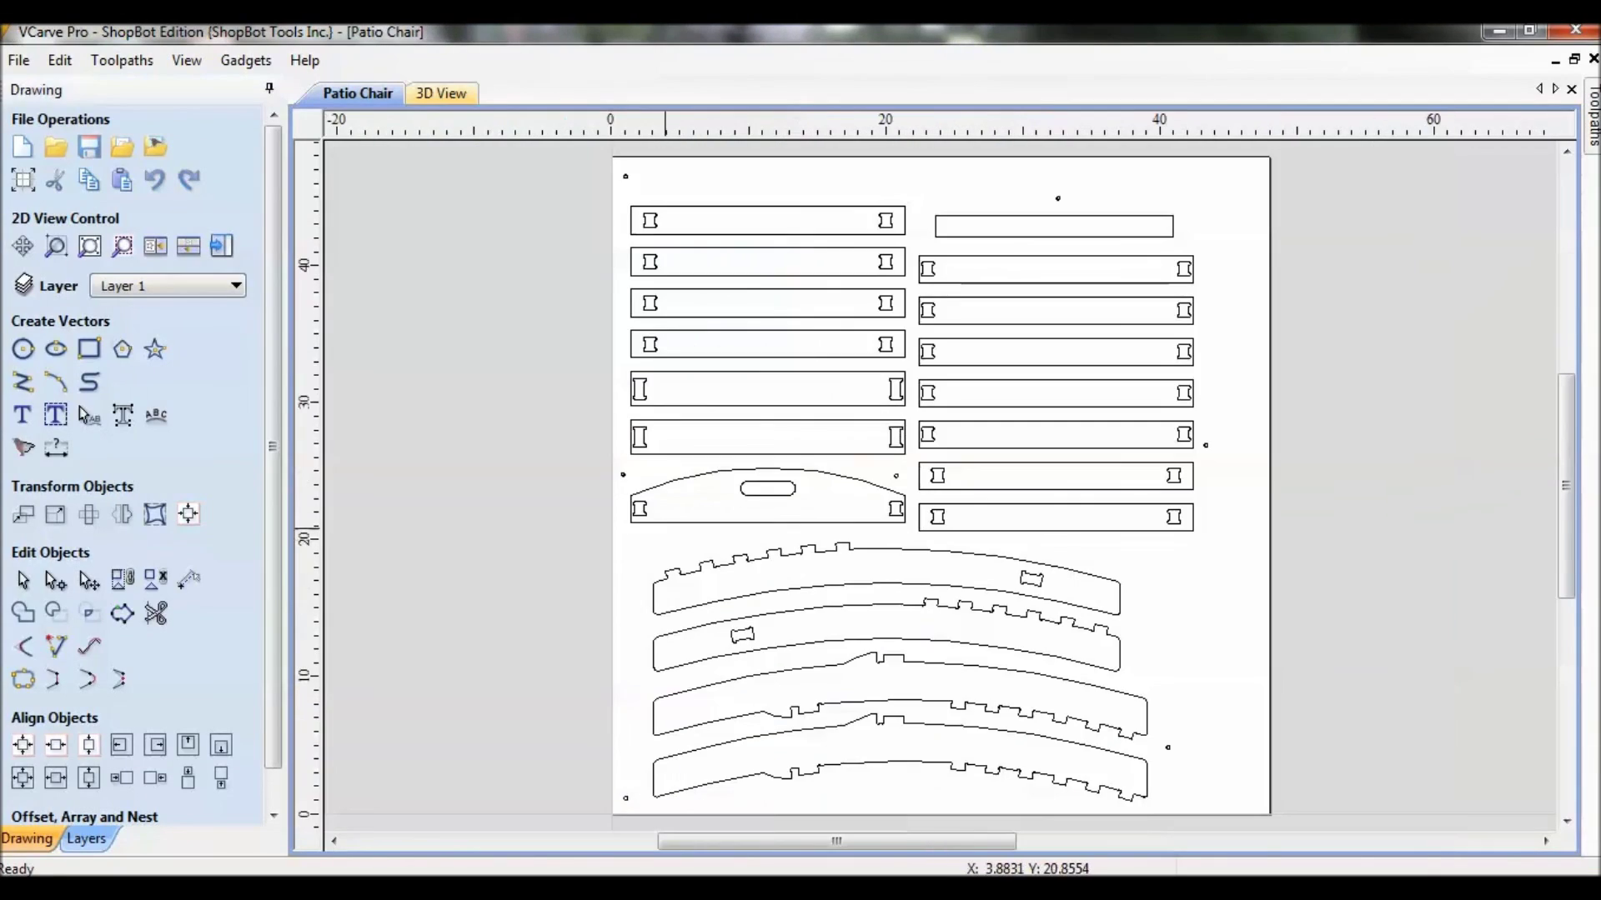
{"action": "key", "text": "F12"}
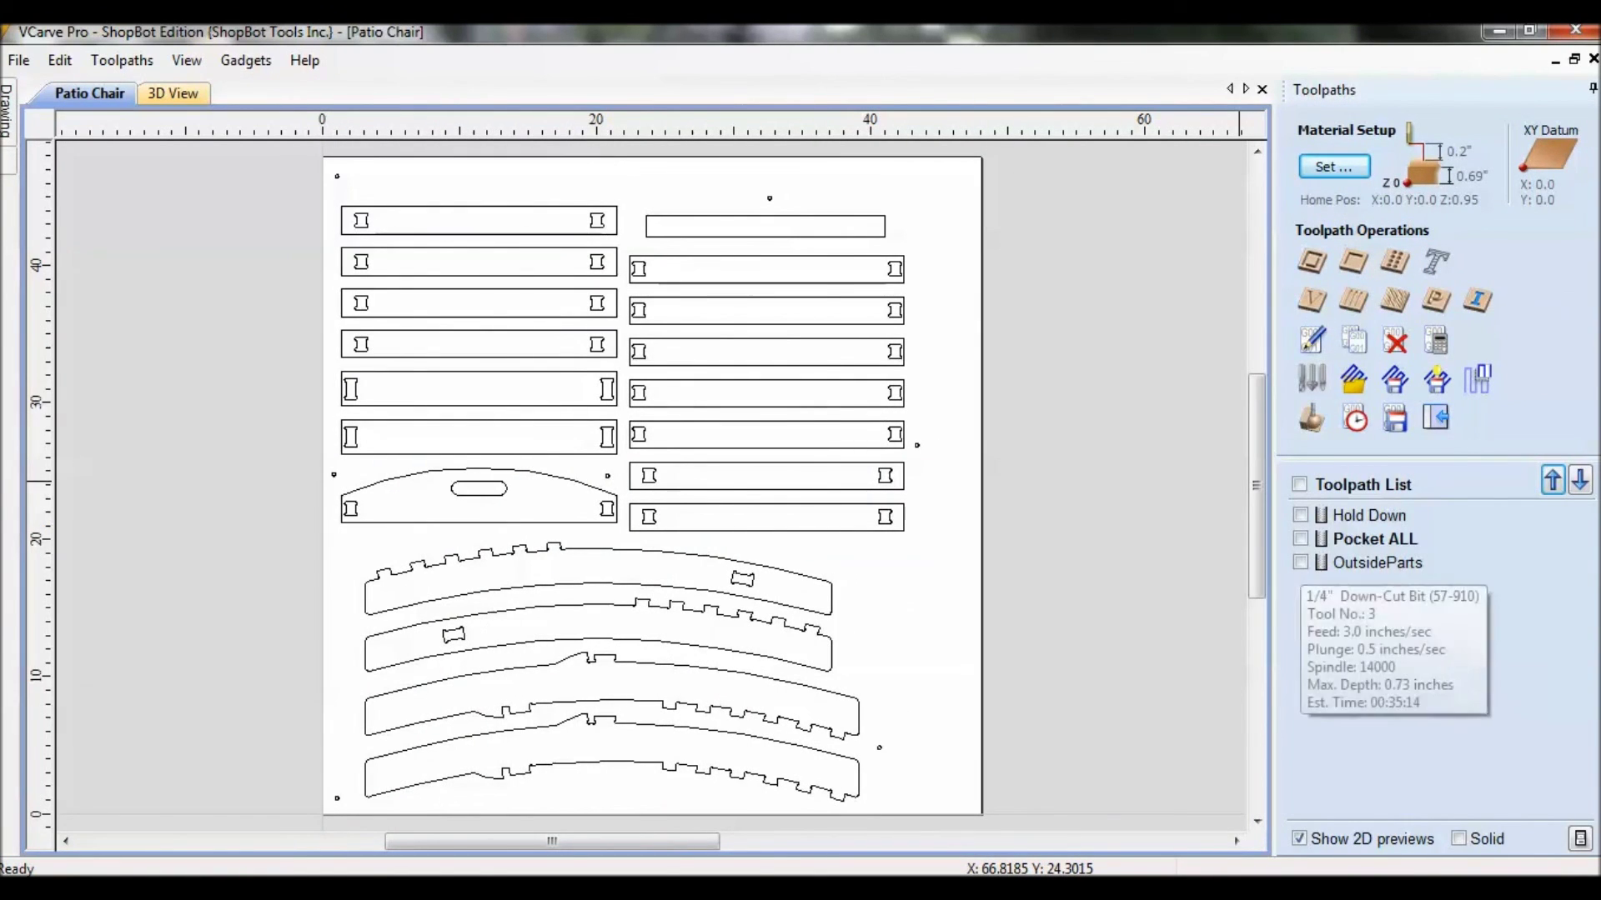
{"action": "left_click", "coordinate": [1299, 562]}
{"action": "double_click", "coordinate": [1376, 562]}
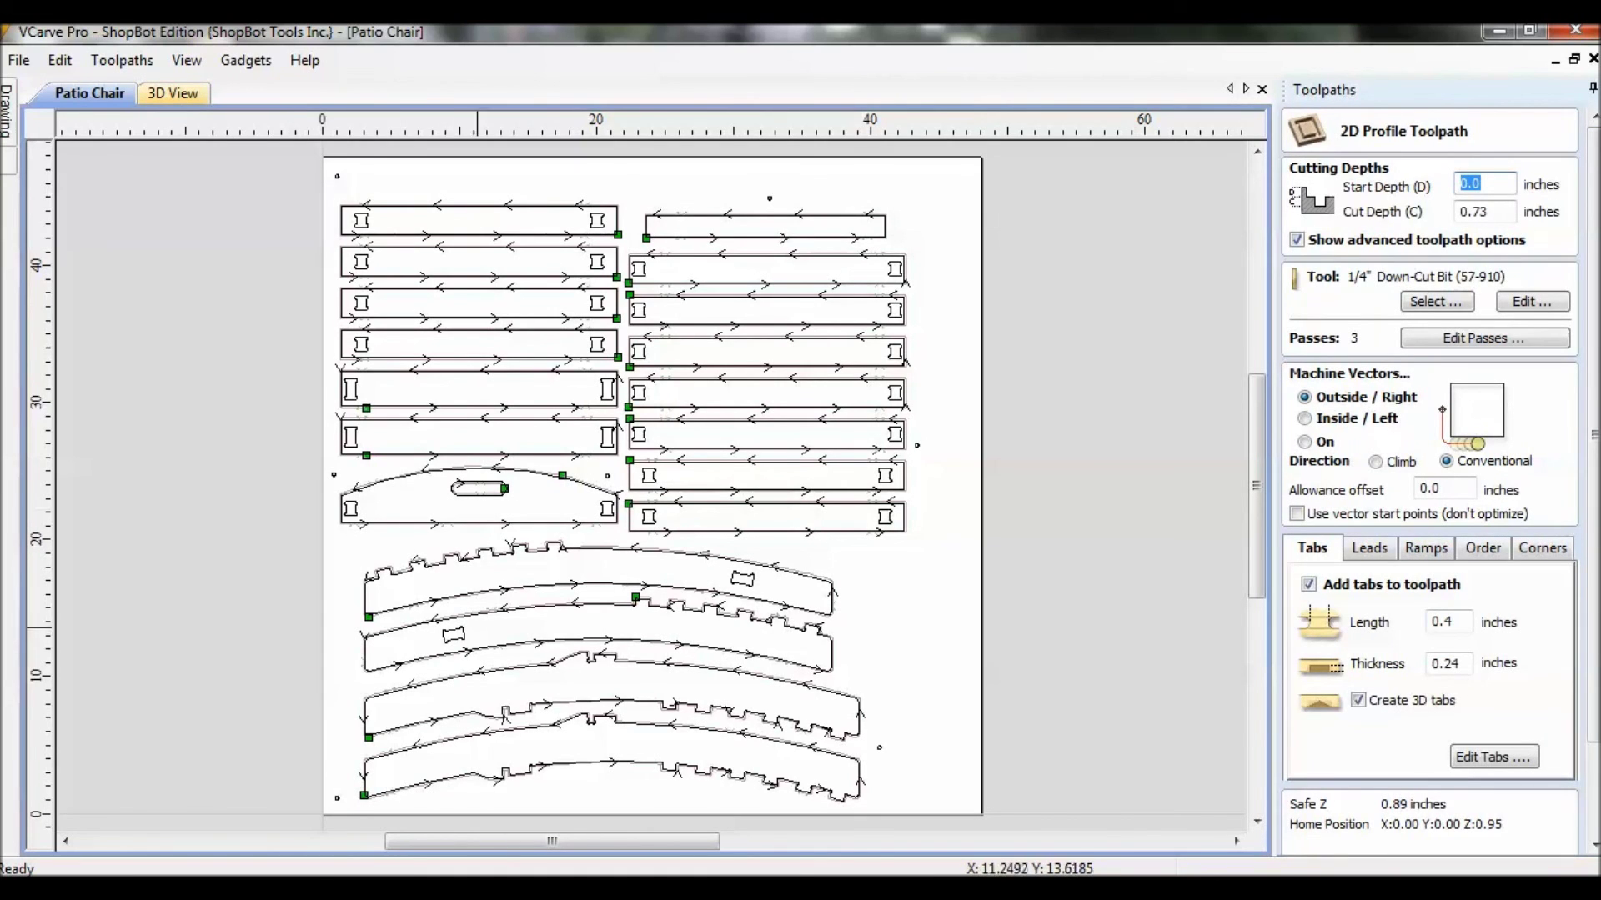
{"action": "scroll", "coordinate": [391, 658], "scroll_direction": "up", "scroll_amount": 3}
{"action": "scroll", "coordinate": [392, 659], "scroll_direction": "down", "scroll_amount": 1}
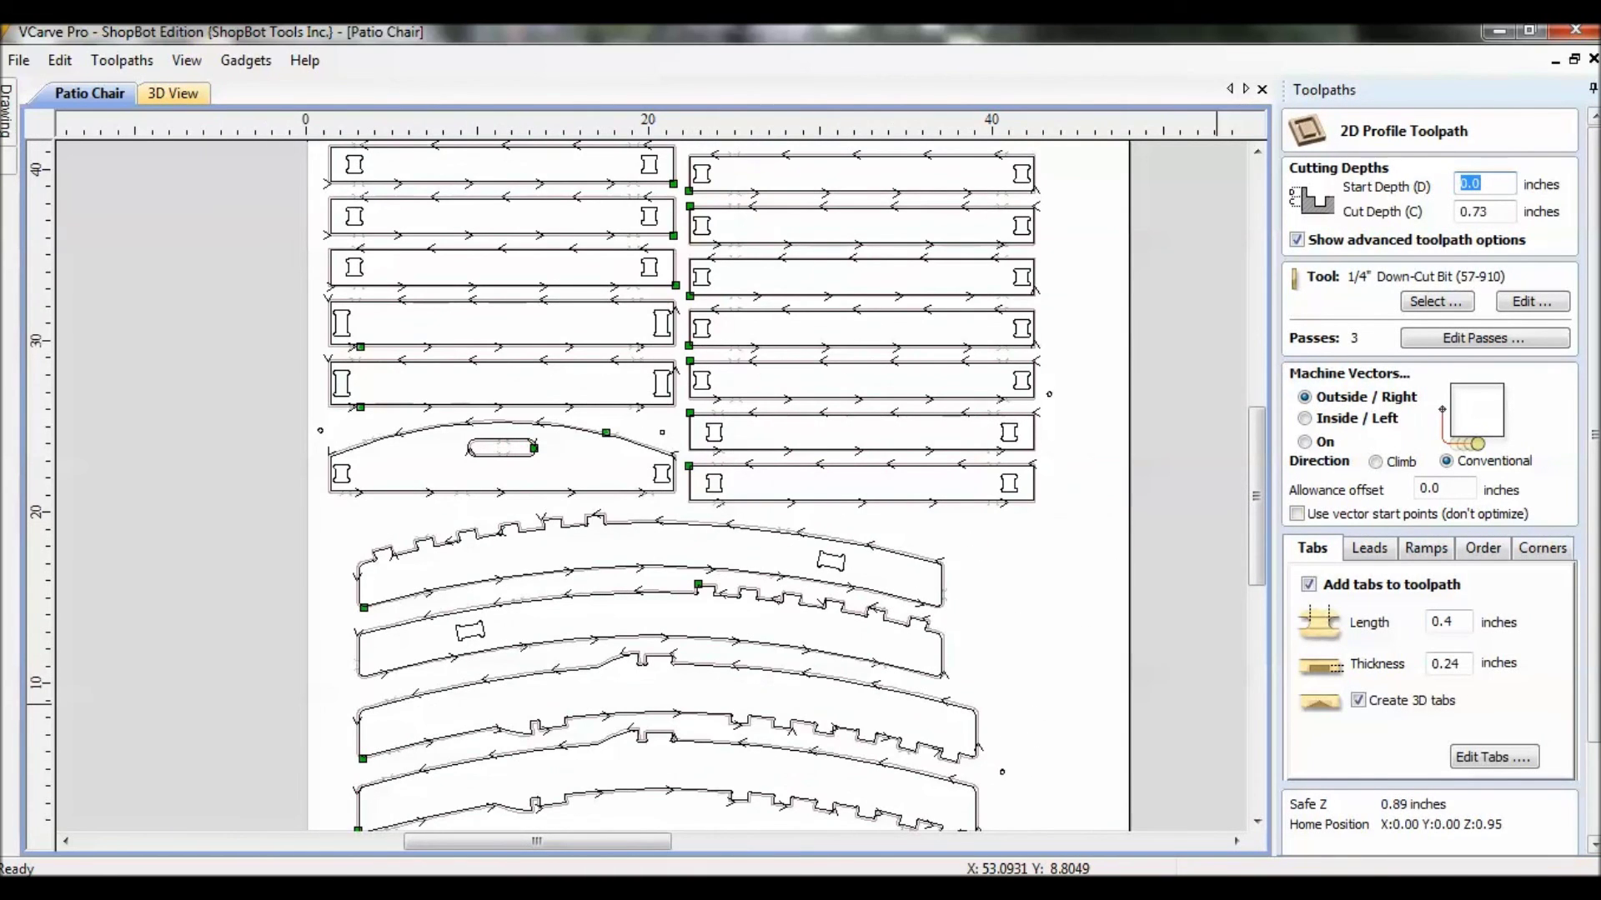
{"action": "scroll", "coordinate": [1430, 479], "scroll_direction": "down", "scroll_amount": 3}
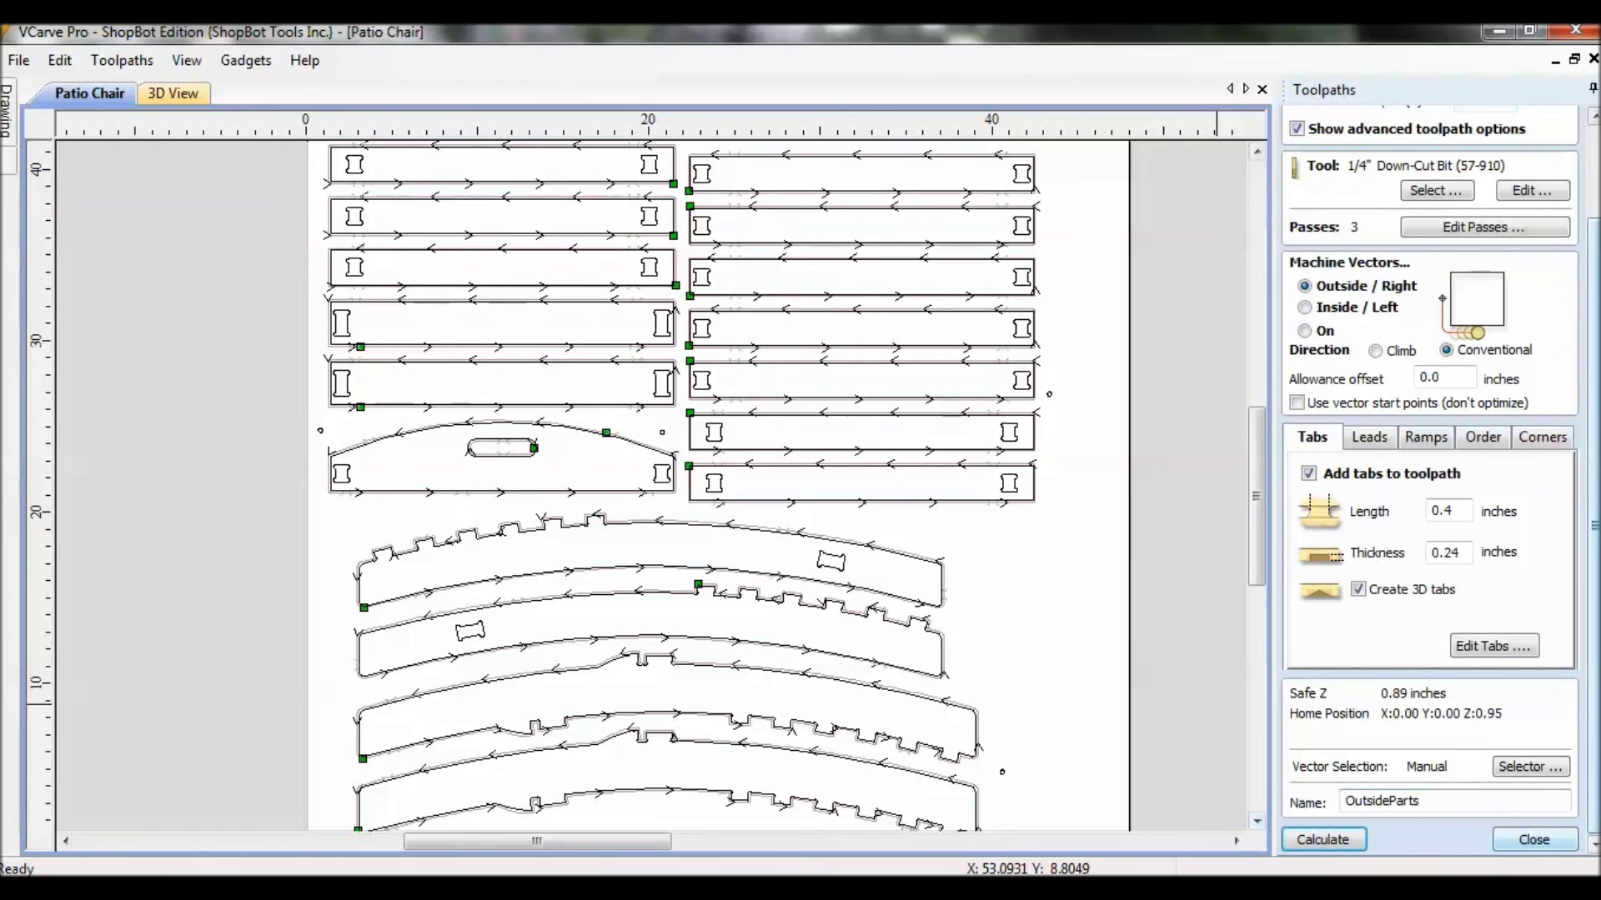
{"action": "left_click", "coordinate": [1536, 840]}
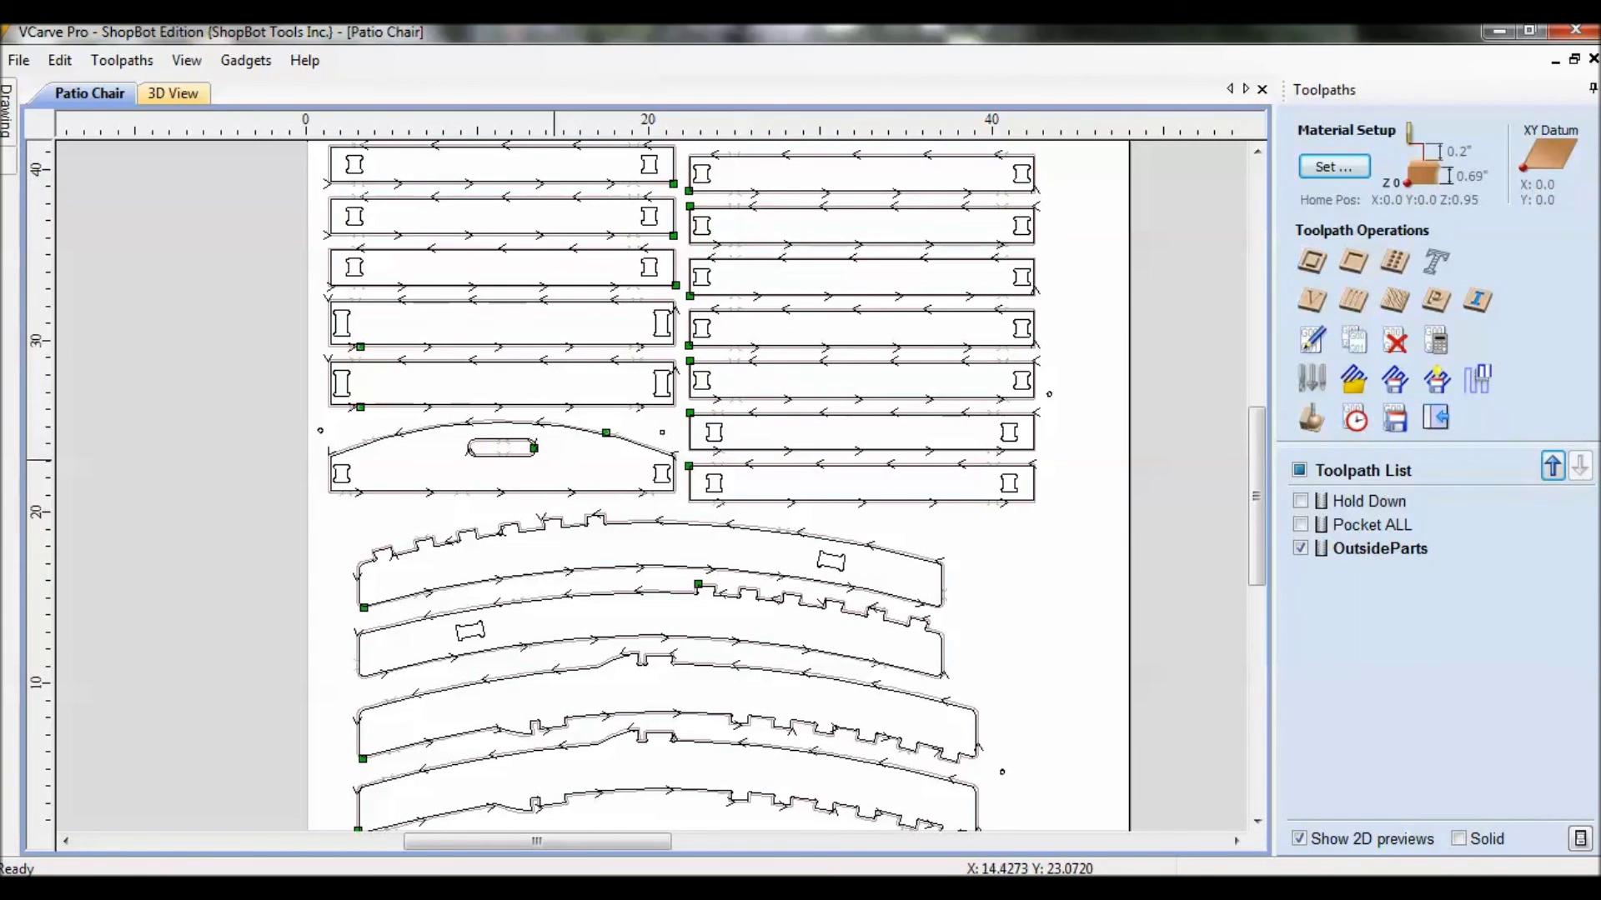
Select the handle slot vector and examine the OutsideParts toolpath's offset and direction around it
{"action": "scroll", "coordinate": [470, 453], "scroll_direction": "up", "scroll_amount": 1}
{"action": "scroll", "coordinate": [469, 453], "scroll_direction": "up", "scroll_amount": 2}
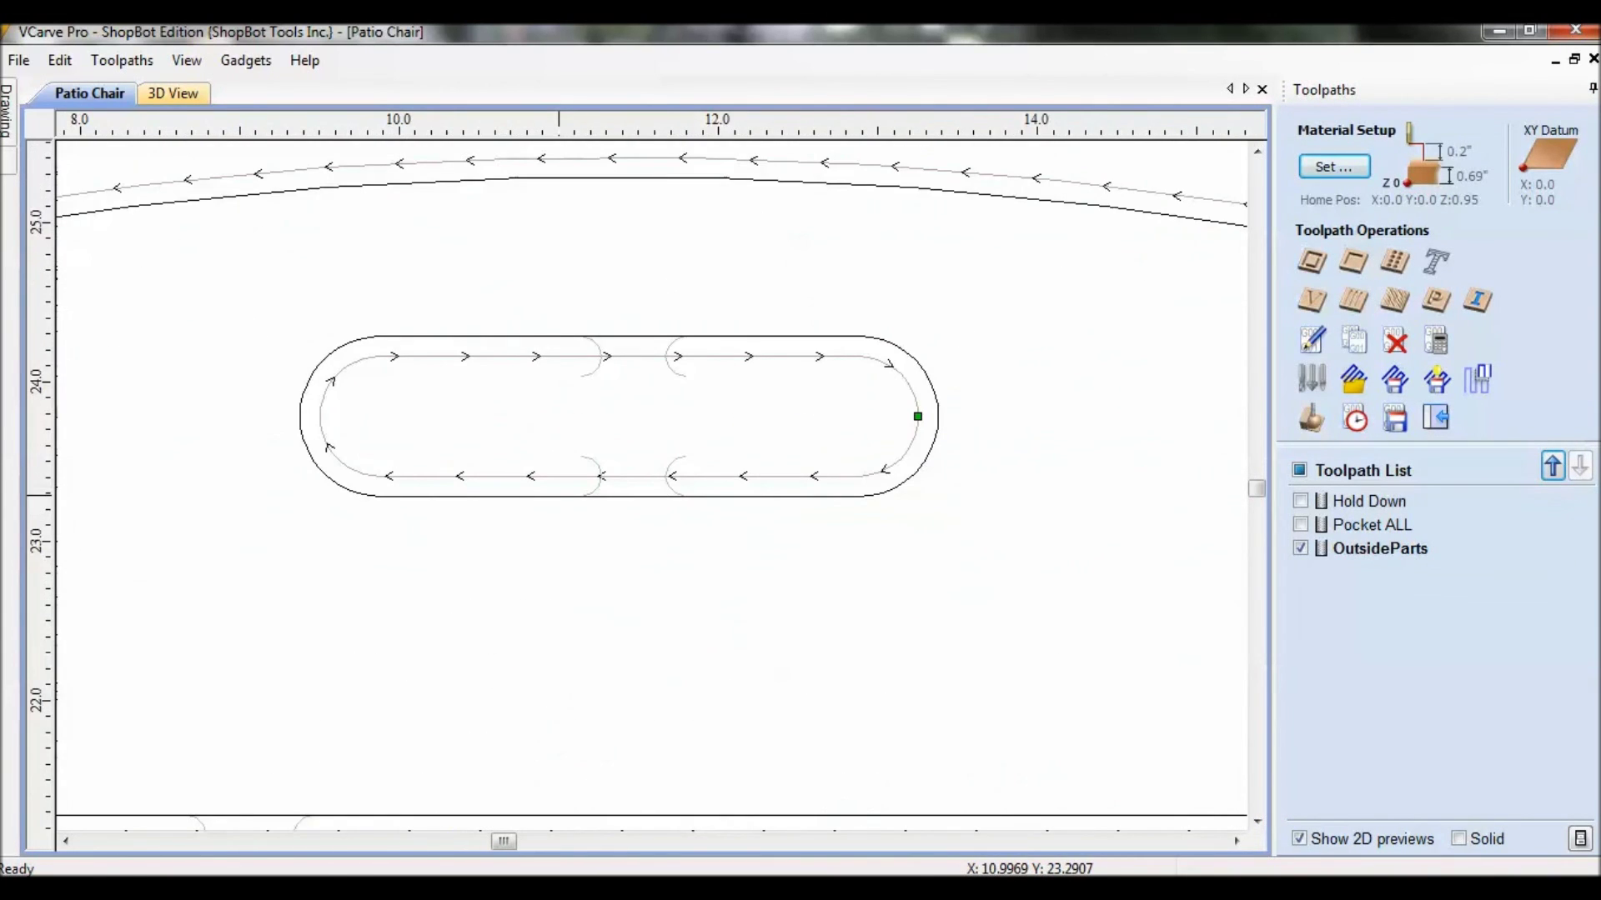
{"action": "left_click", "coordinate": [558, 497]}
{"action": "scroll", "coordinate": [950, 498], "scroll_direction": "down", "scroll_amount": 1}
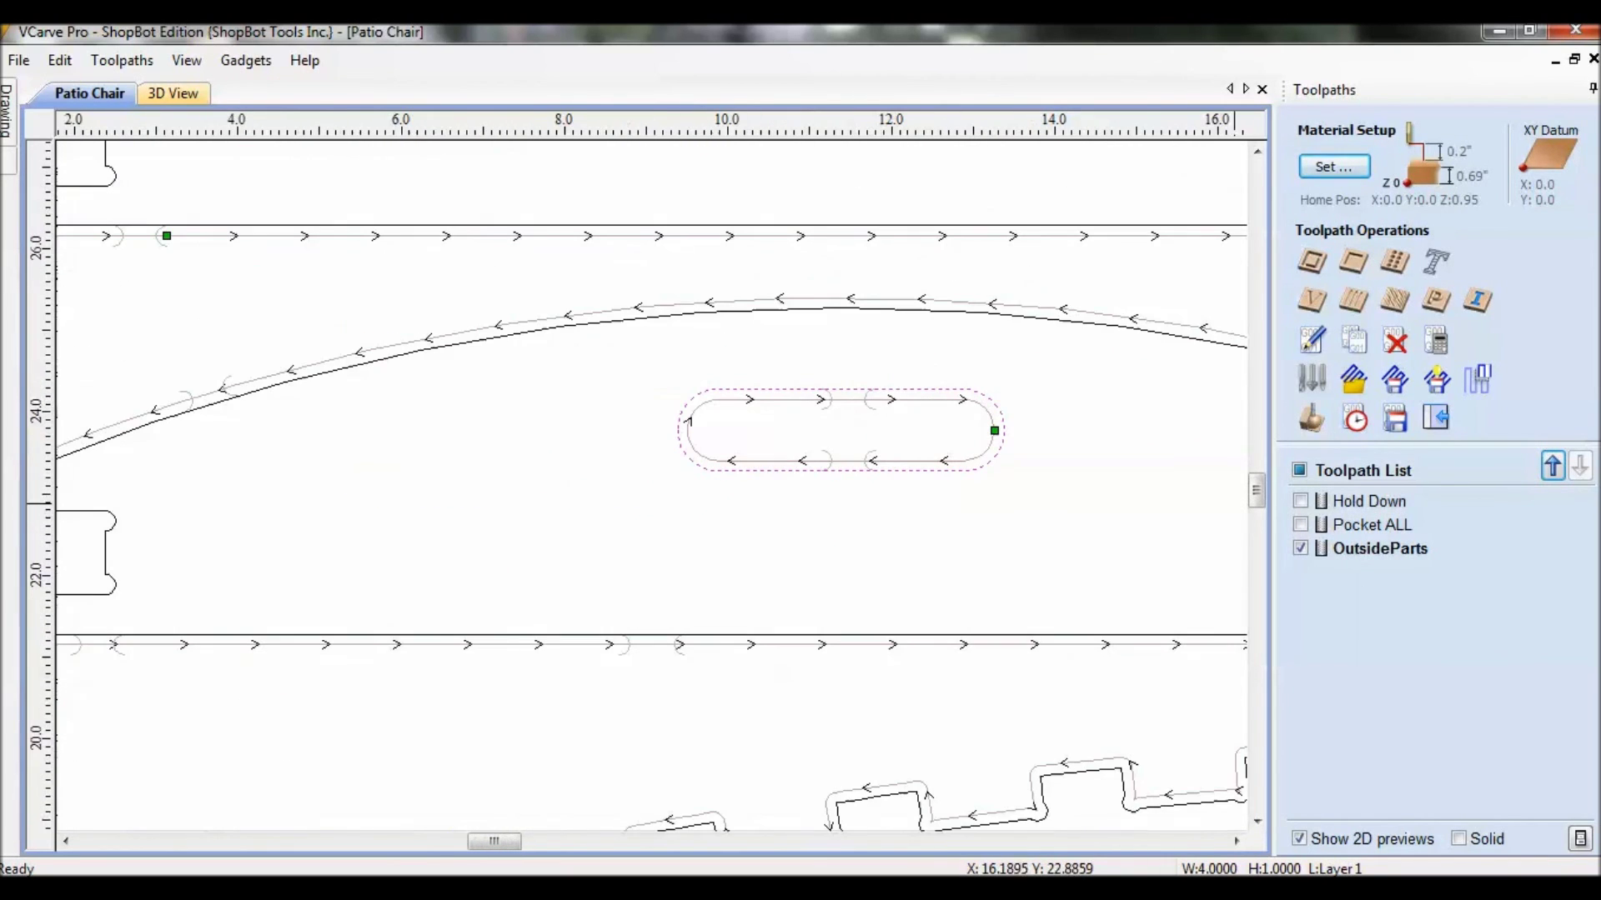
Reopen the OutsideParts toolpath, select the curved handle part's outline together with its slot, and inspect their tab positions and cut sides
{"action": "double_click", "coordinate": [1379, 548]}
{"action": "scroll", "coordinate": [1043, 534], "scroll_direction": "down", "scroll_amount": 4}
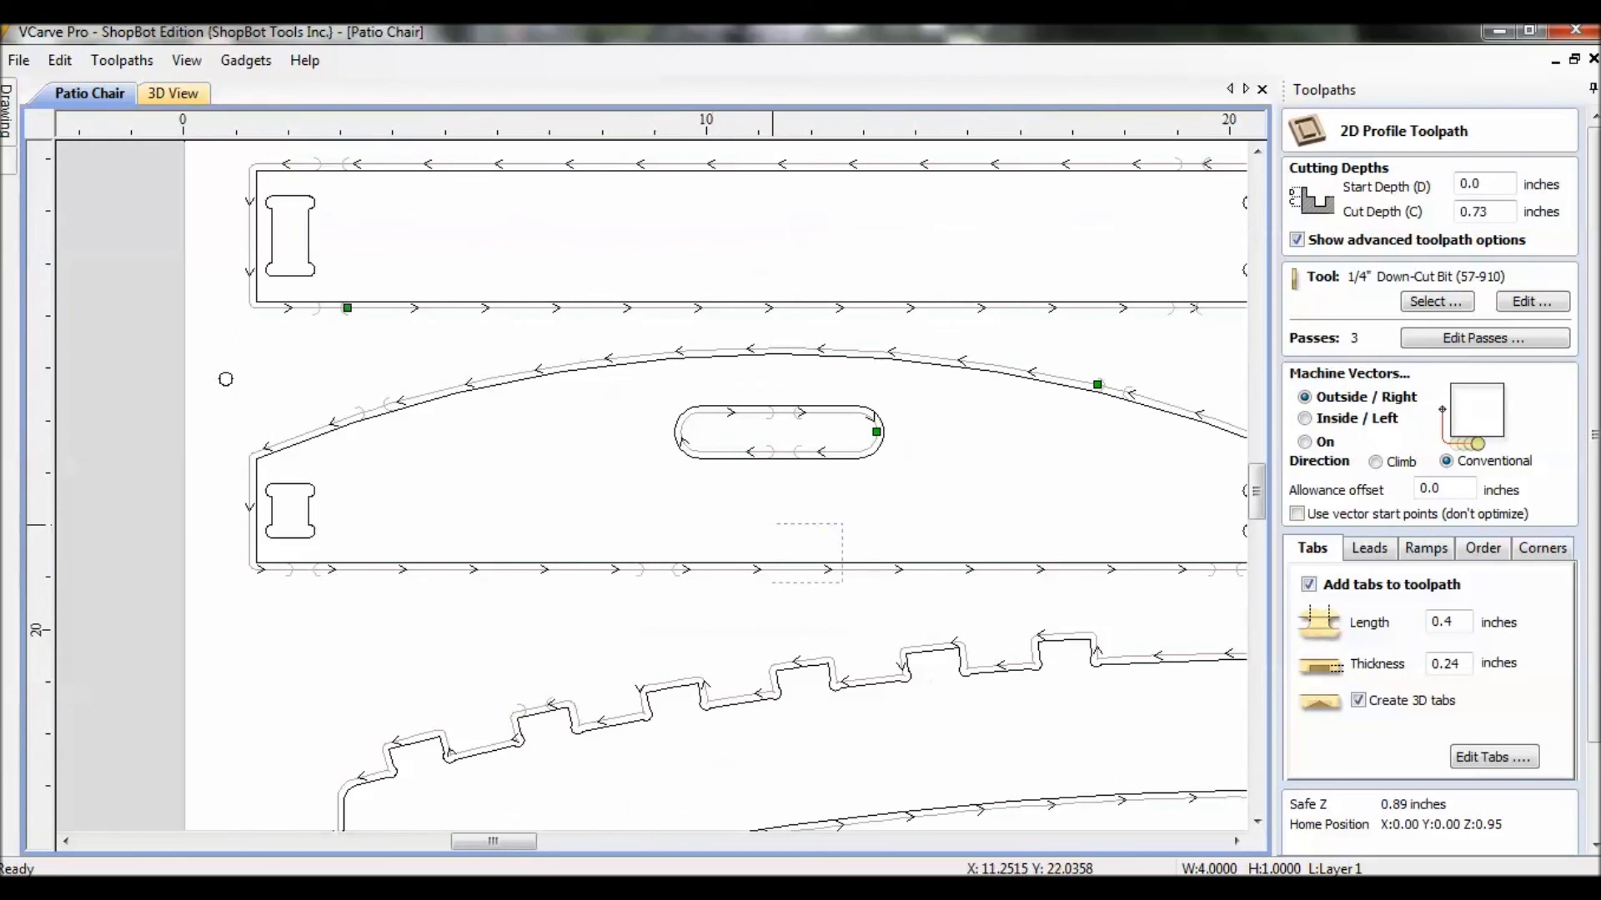
{"action": "left_click", "coordinate": [690, 355]}
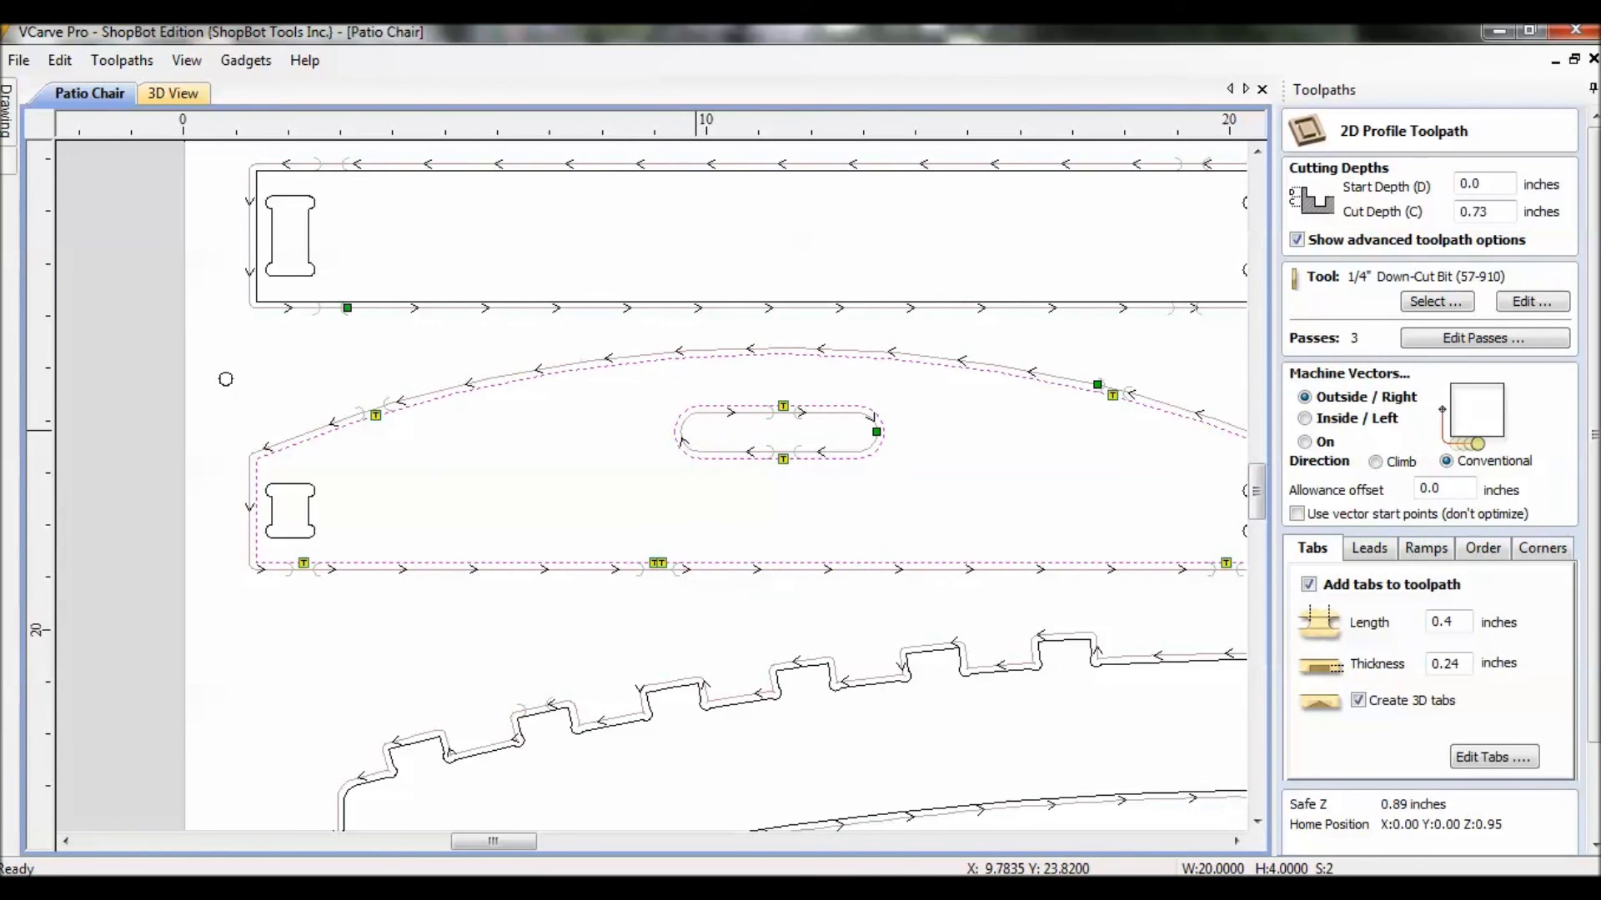
{"action": "scroll", "coordinate": [750, 362], "scroll_direction": "up", "scroll_amount": 2}
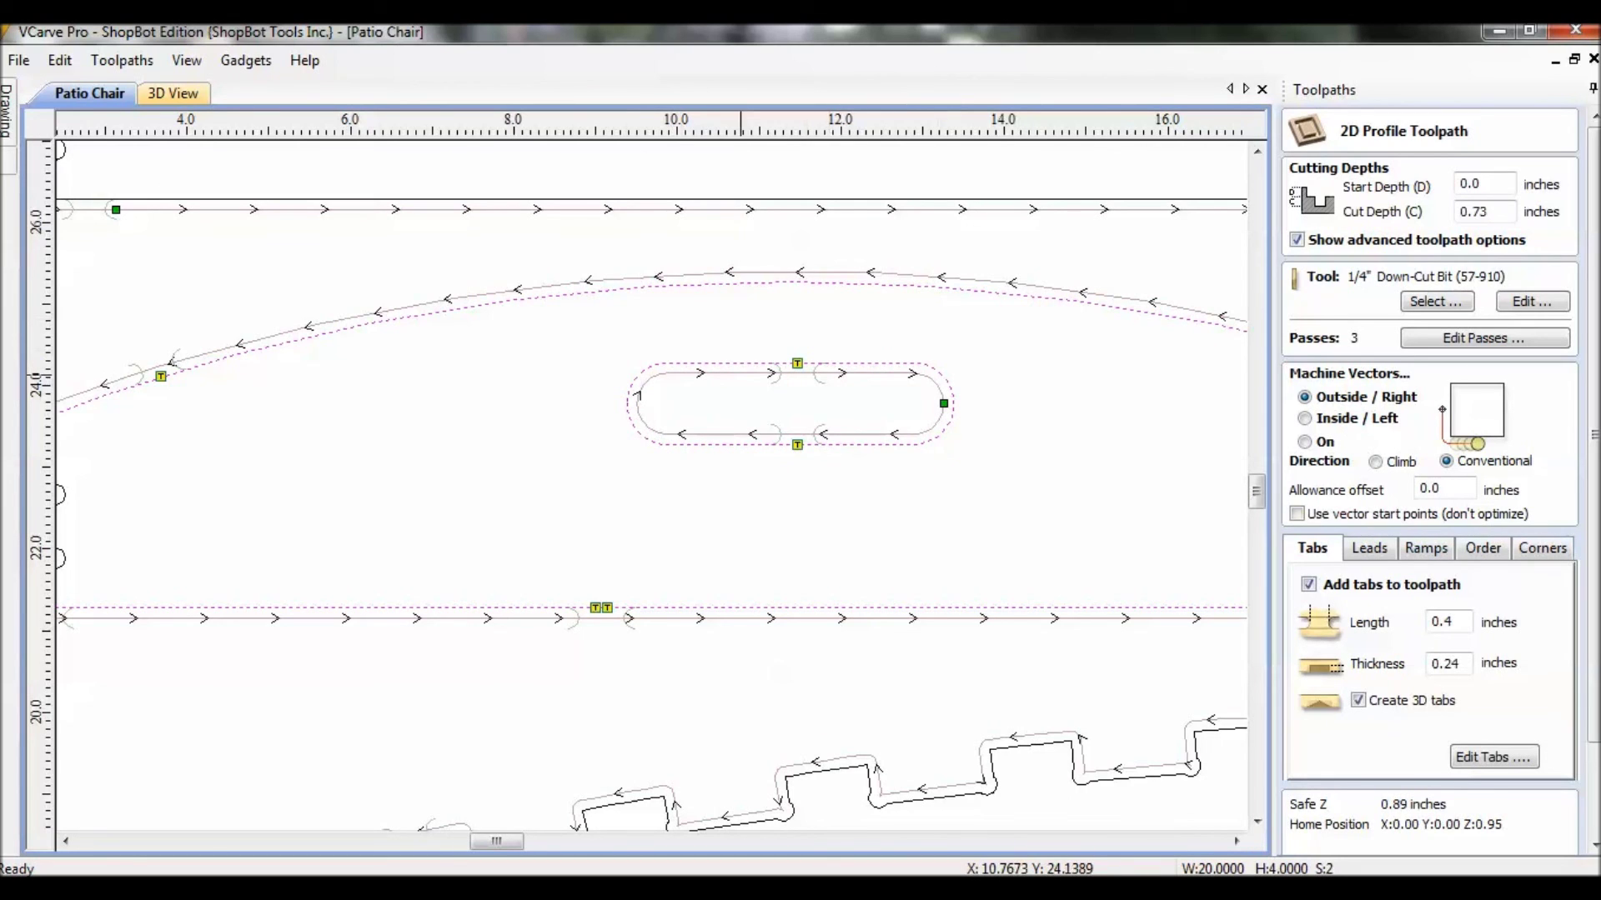
{"action": "scroll", "coordinate": [740, 377], "scroll_direction": "up", "scroll_amount": 2}
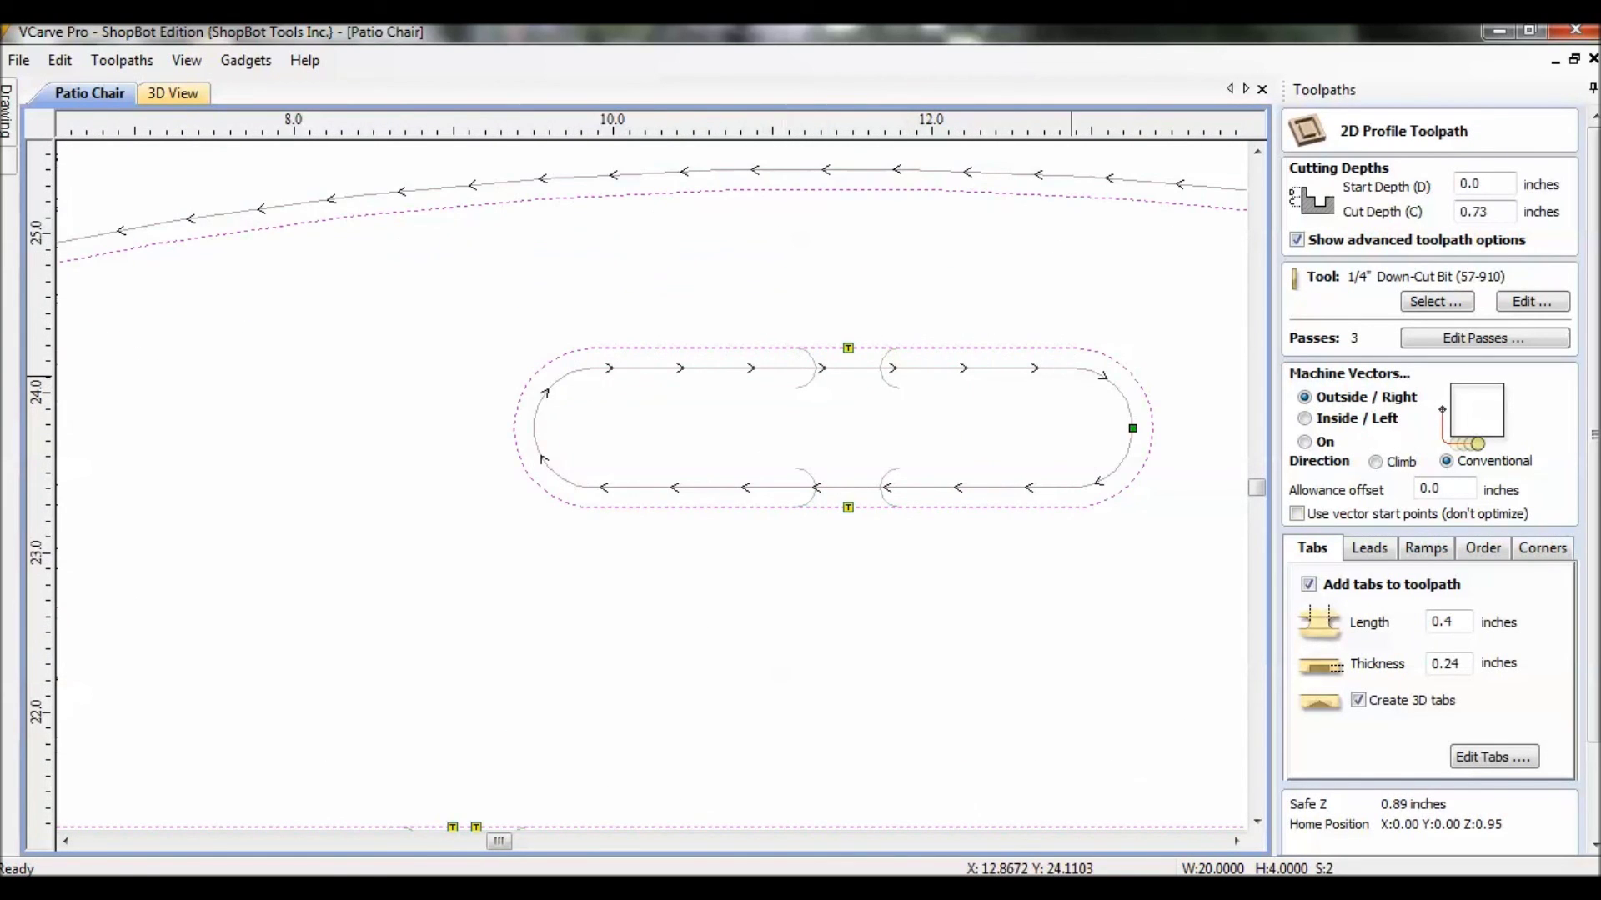
{"action": "scroll", "coordinate": [864, 437], "scroll_direction": "down", "scroll_amount": 5}
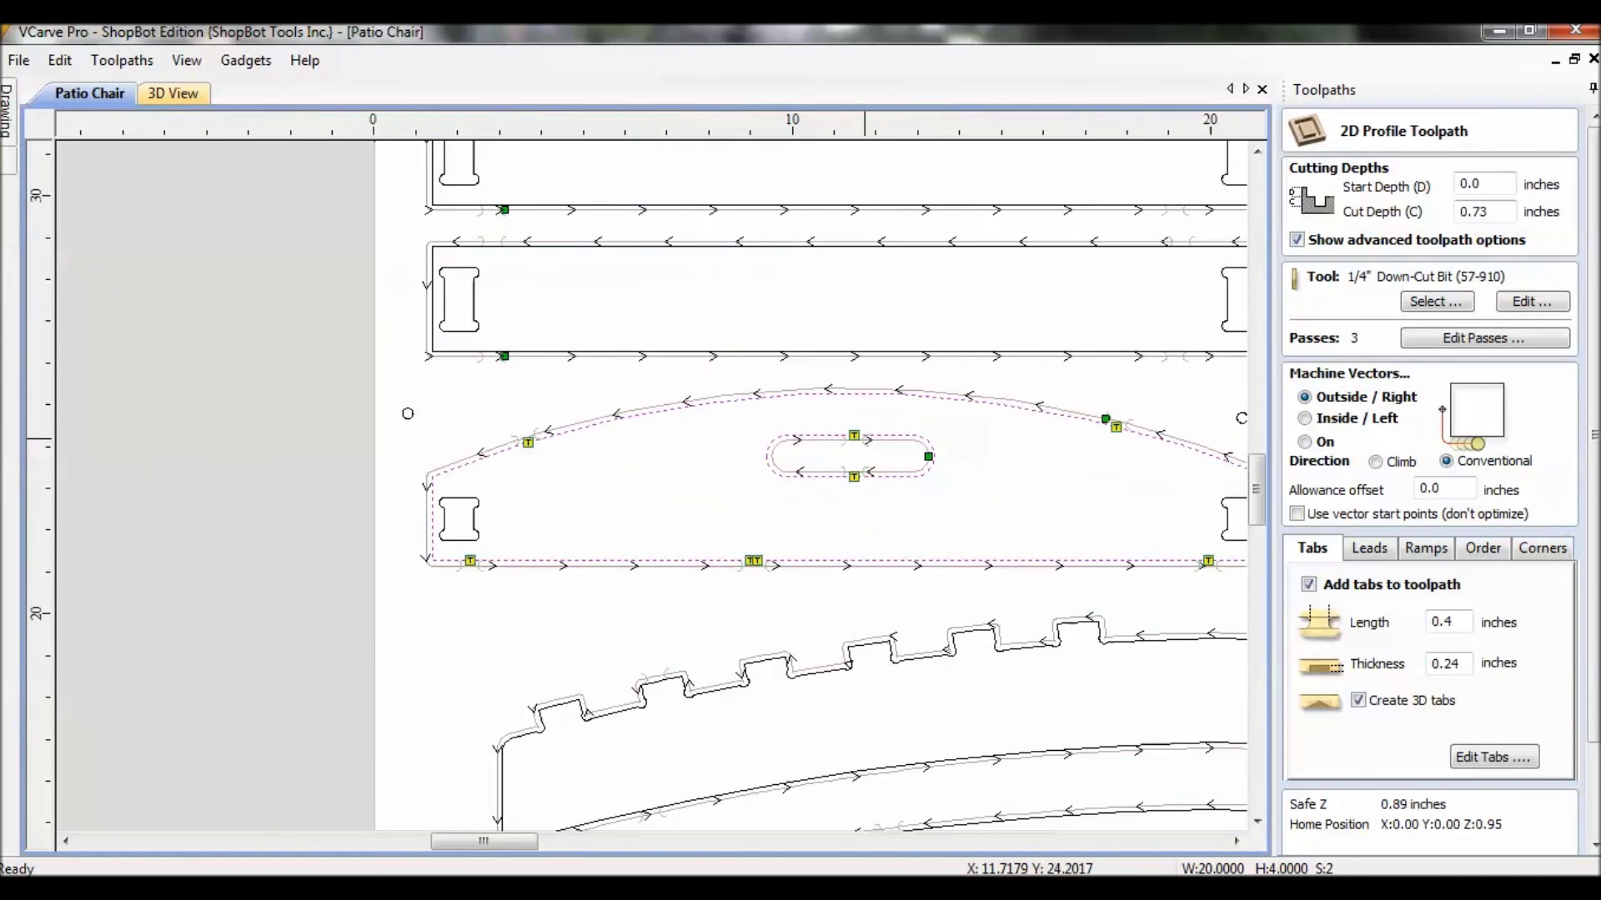
{"action": "scroll", "coordinate": [864, 438], "scroll_direction": "down", "scroll_amount": 3}
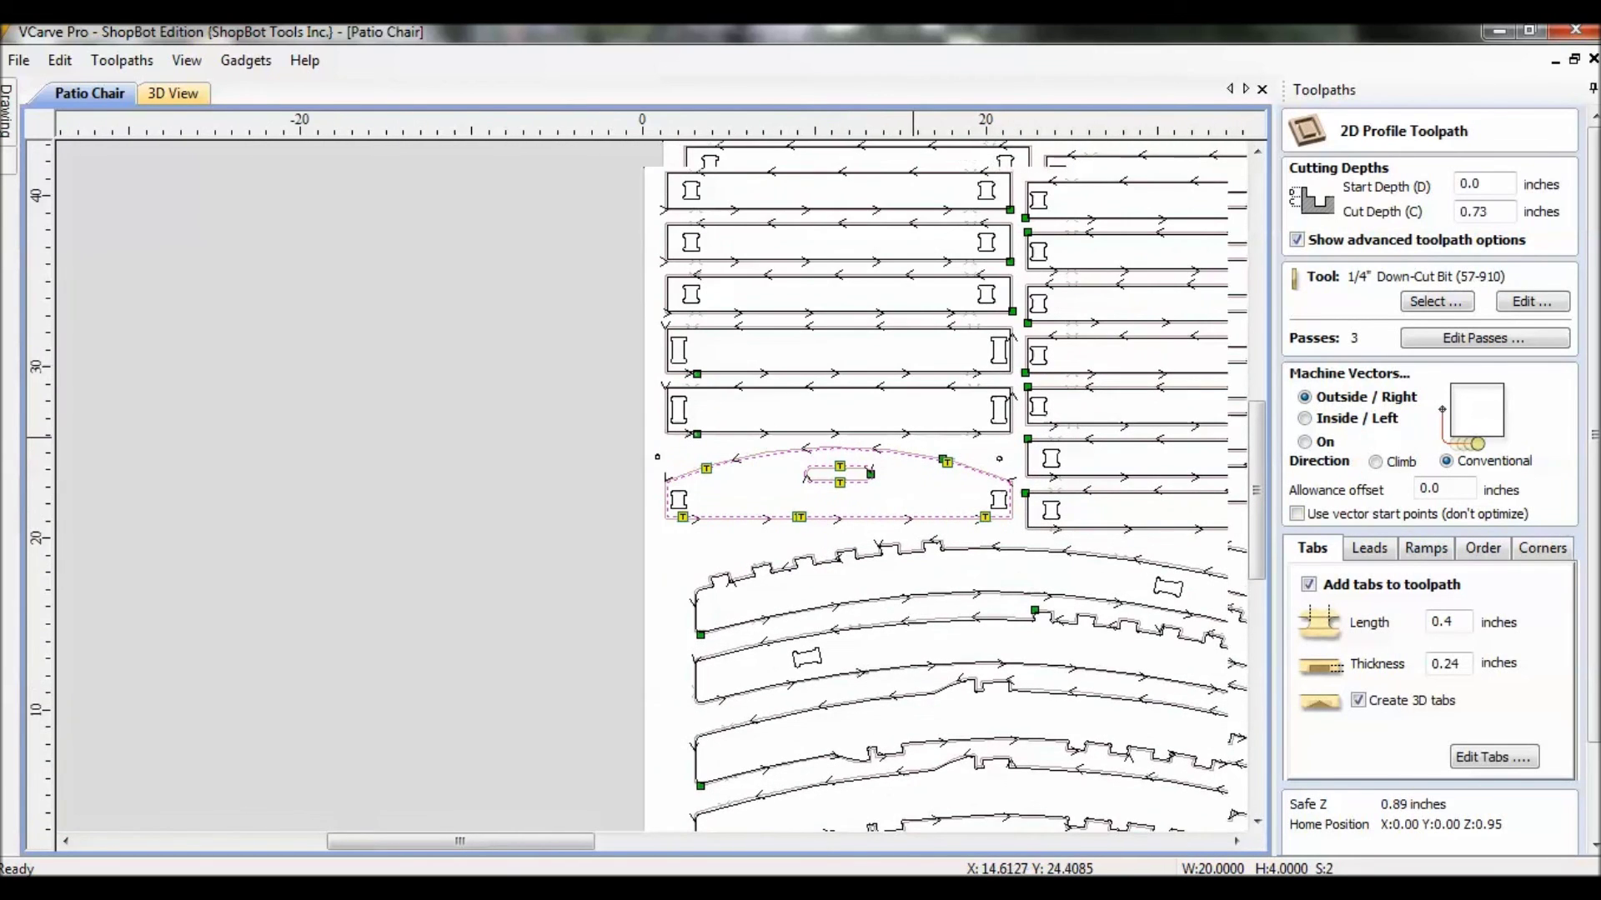
Examine the cut sides and tabs of the curved handle part and its slot, and close the OutsideParts toolpath settings without changing them
{"action": "scroll", "coordinate": [894, 520], "scroll_direction": "down", "scroll_amount": 2}
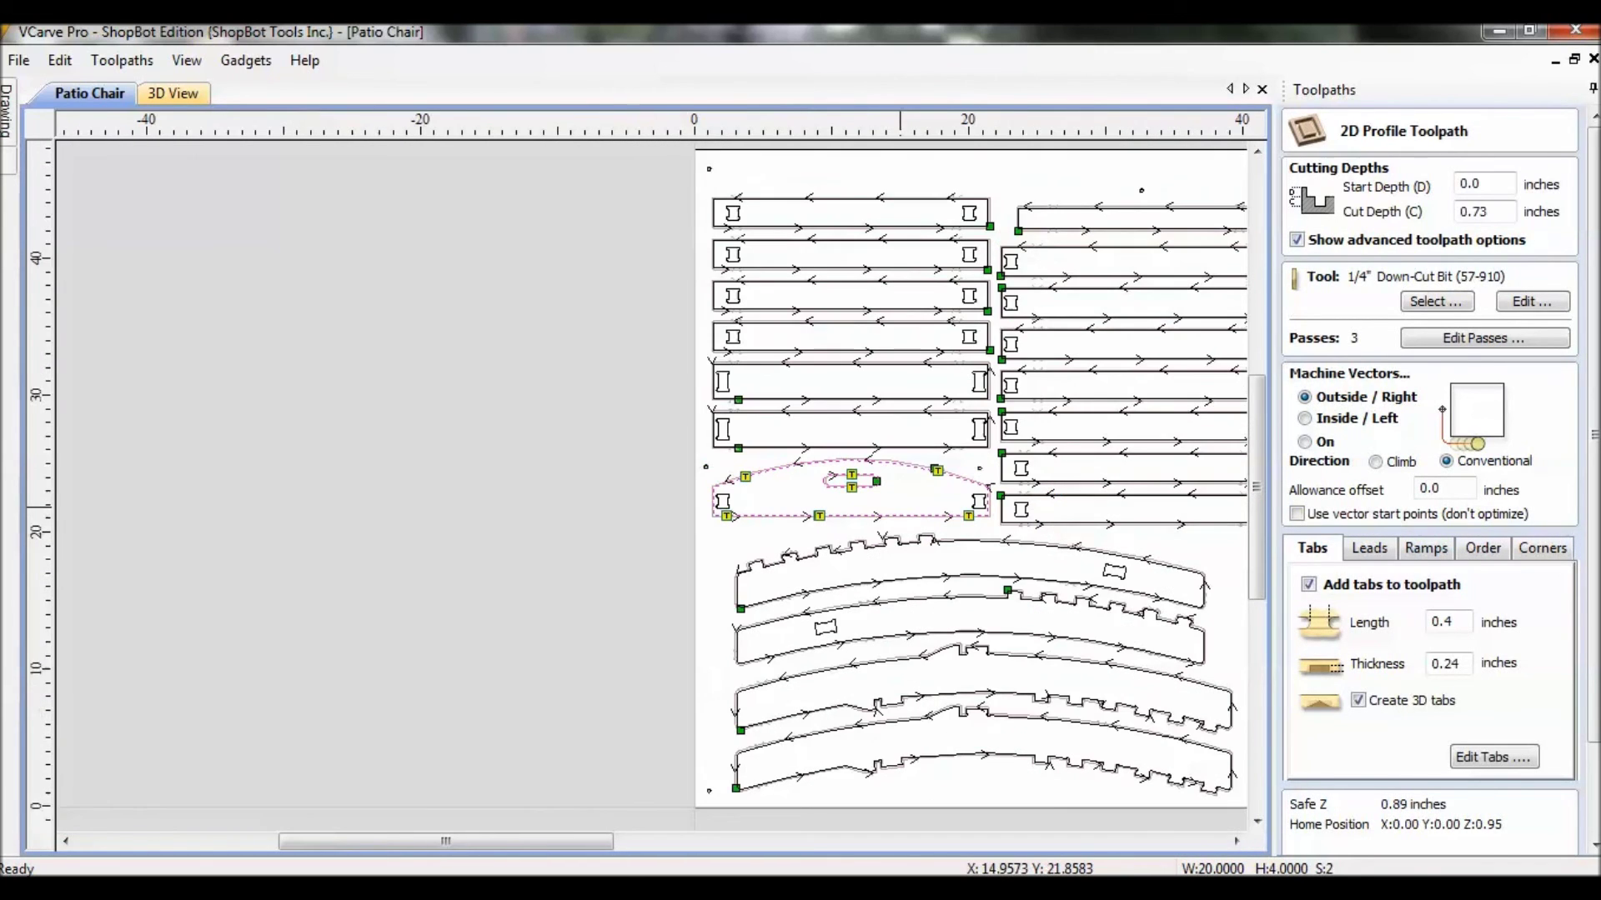
{"action": "scroll", "coordinate": [848, 487], "scroll_direction": "up", "scroll_amount": 4}
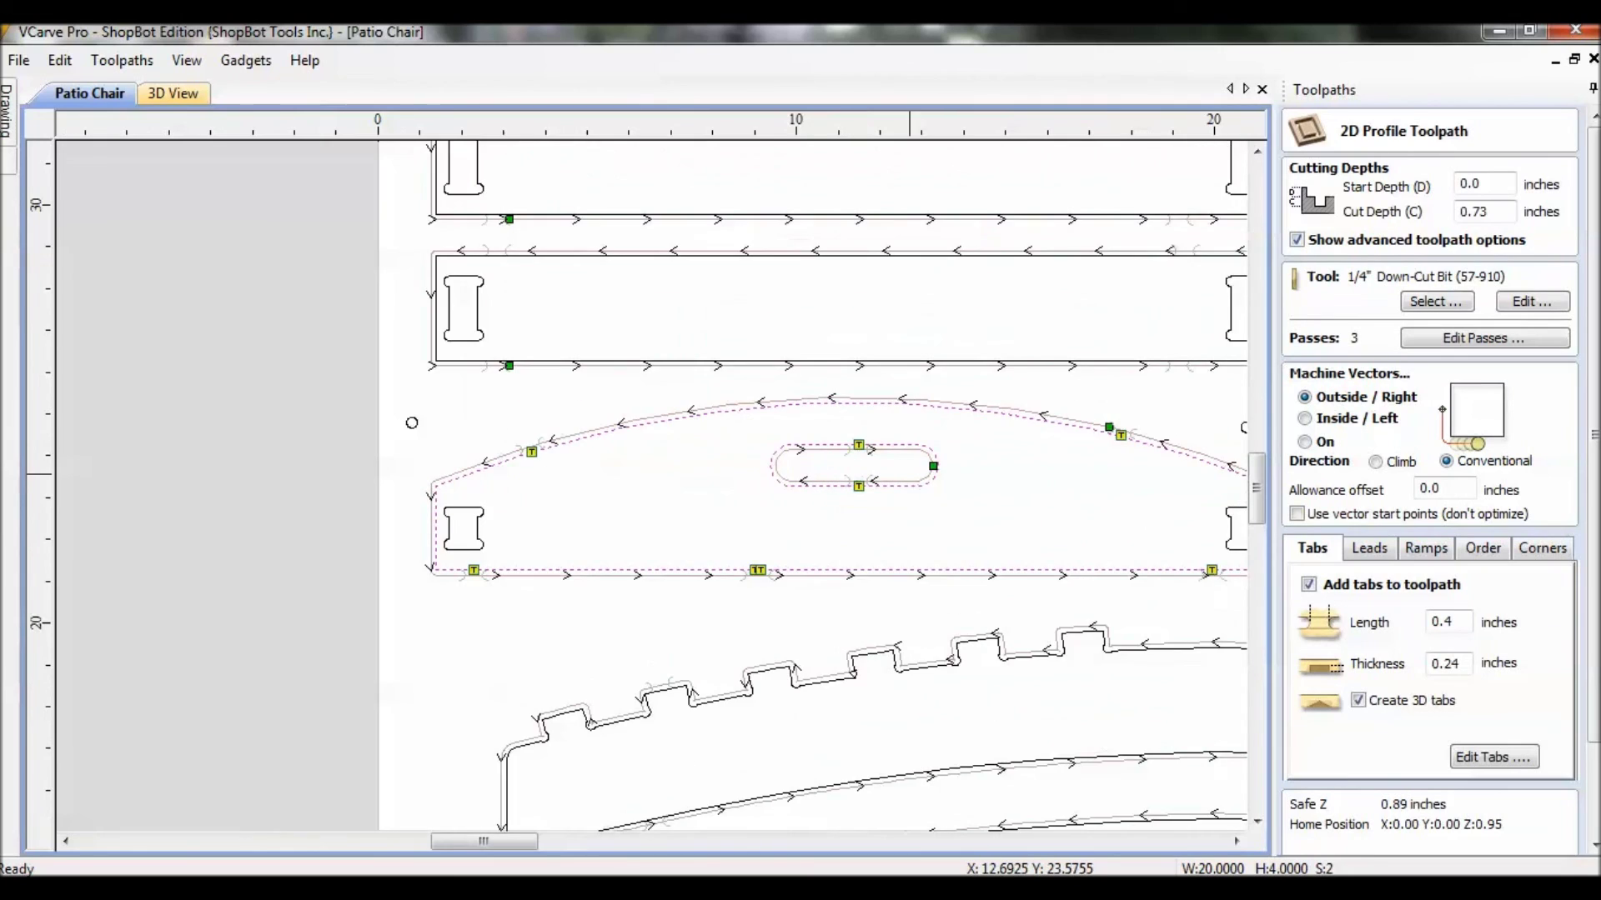
{"action": "middle_click_drag", "start_coordinate": [888, 546], "coordinate": [828, 565]}
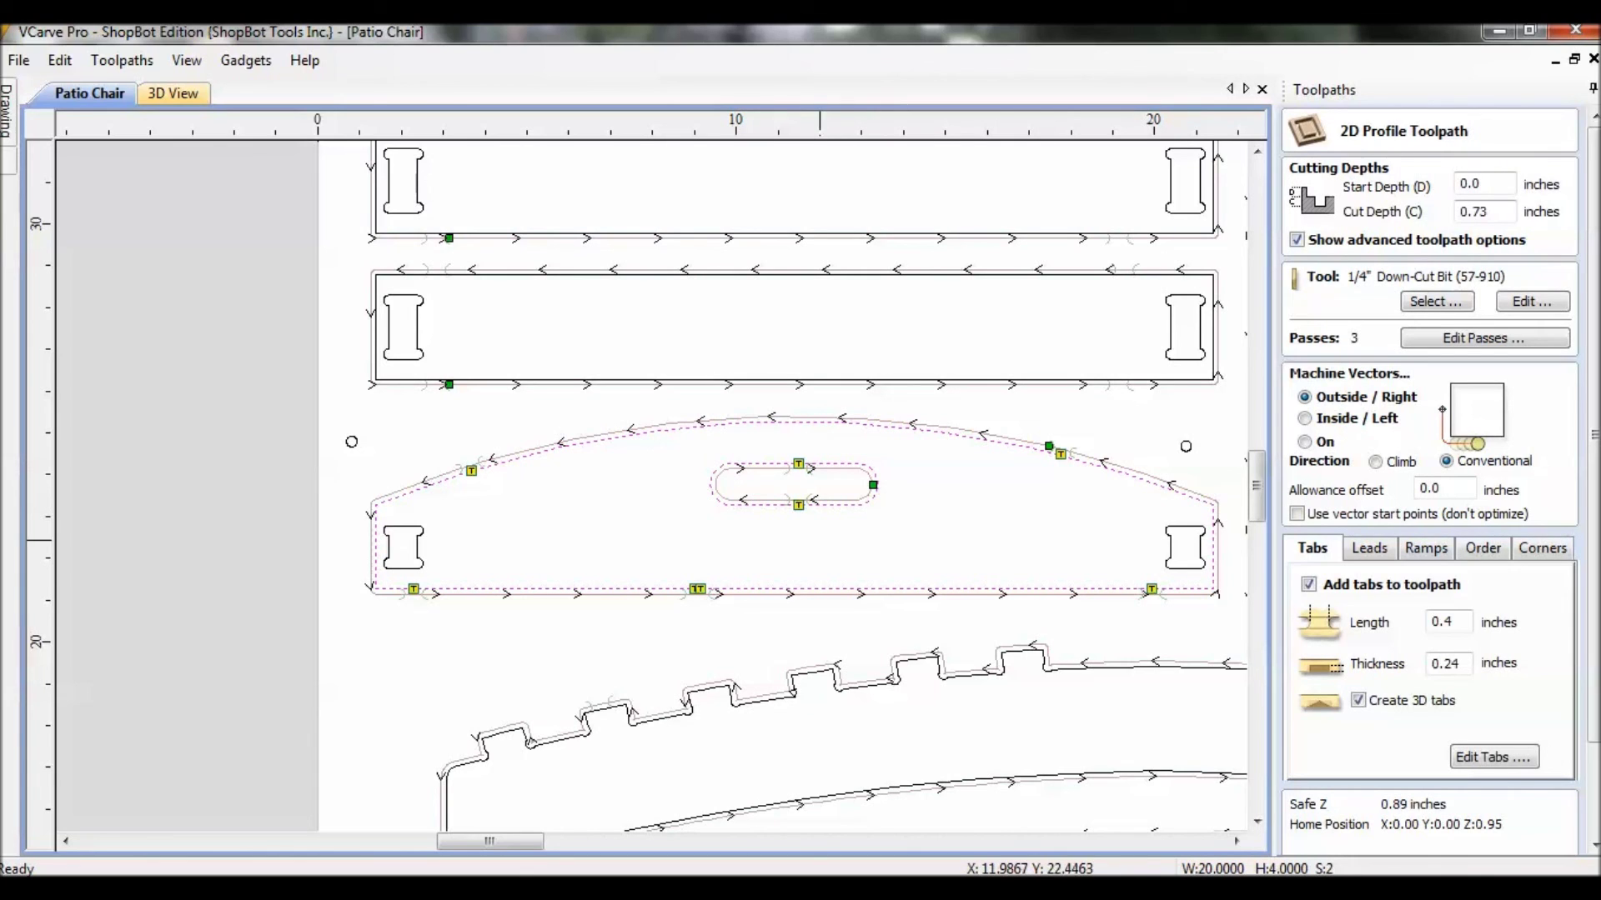
{"action": "scroll", "coordinate": [917, 521], "scroll_direction": "down", "scroll_amount": 3}
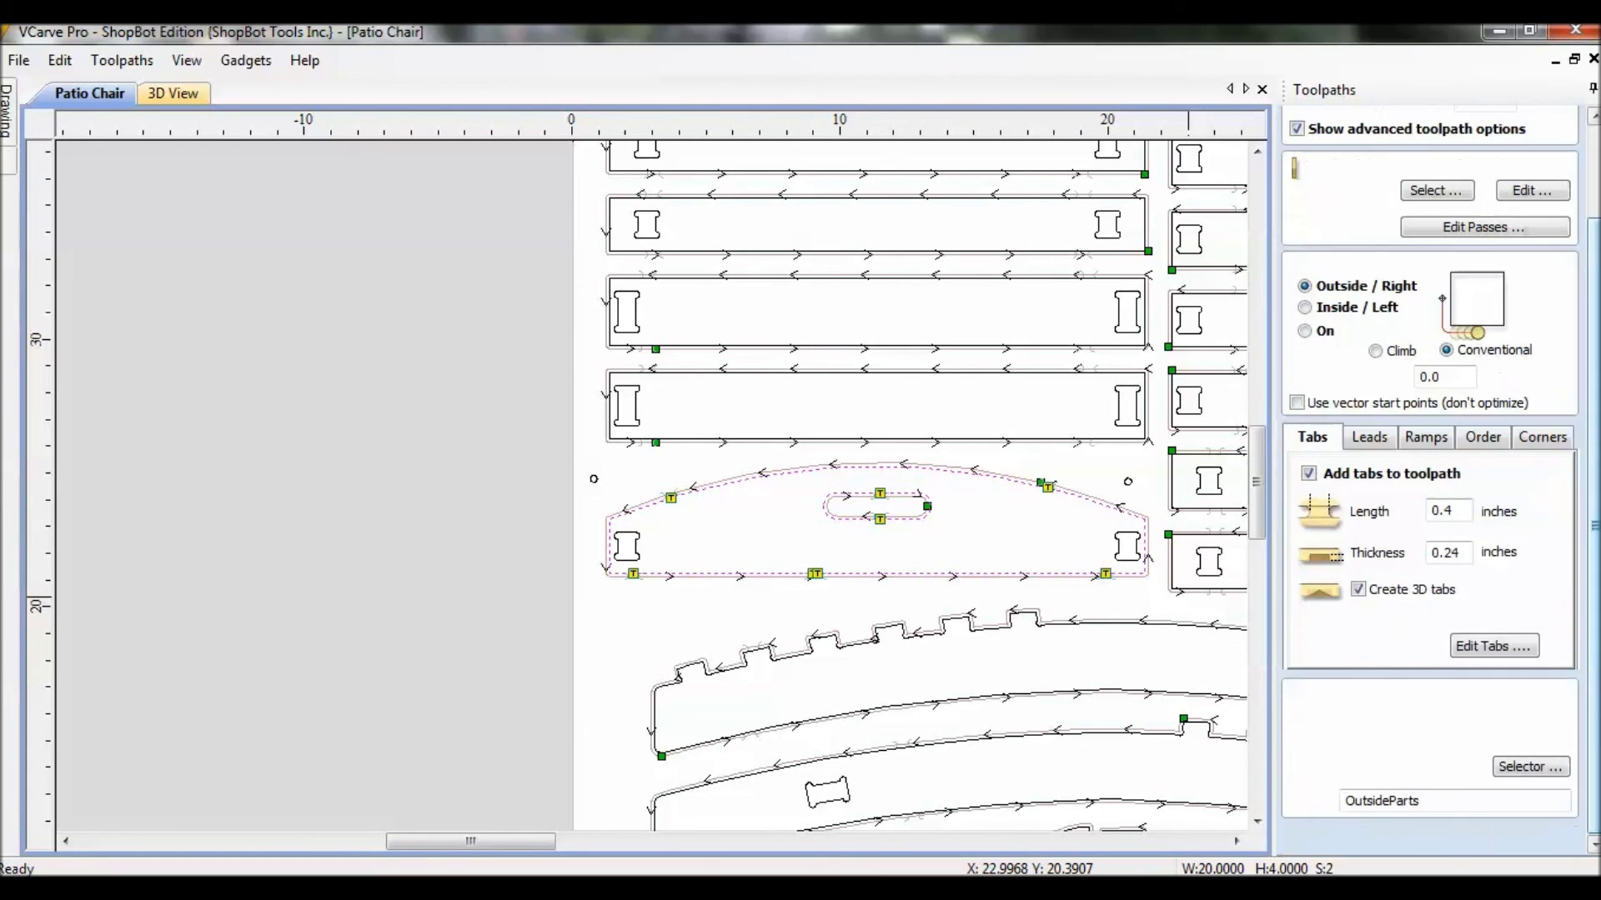
{"action": "scroll", "coordinate": [1430, 500], "scroll_direction": "down", "scroll_amount": 3}
{"action": "left_click", "coordinate": [1533, 840]}
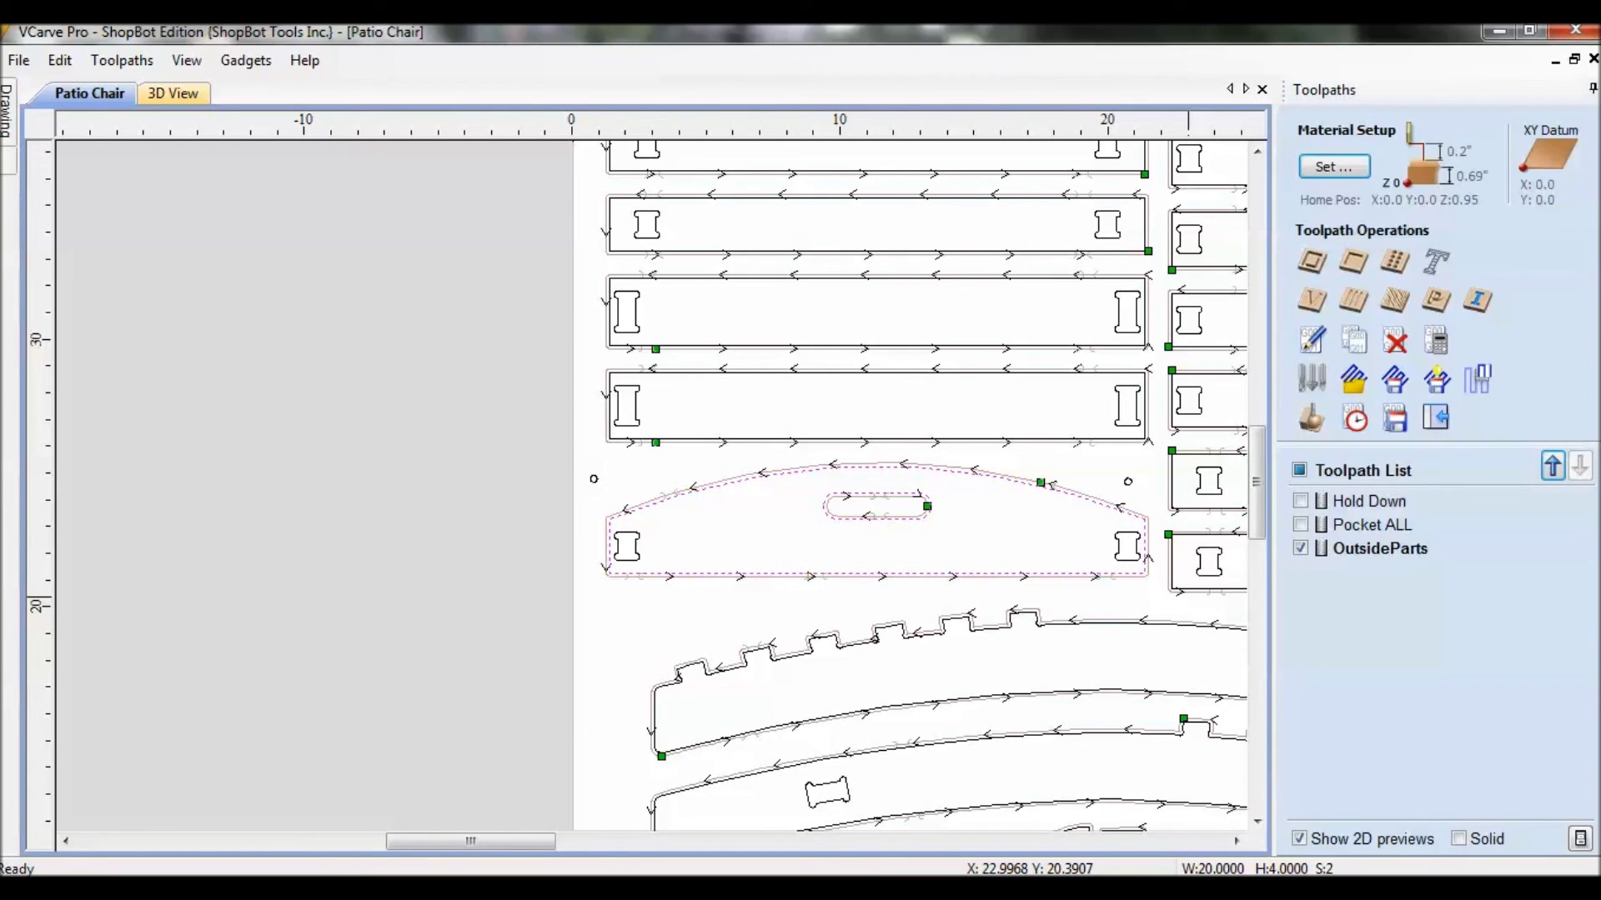
Review the OutsideParts toolpath across the whole Patio Chair sheet and show the available help and user forum resources
{"action": "mouse_move", "coordinate": [1375, 548]}
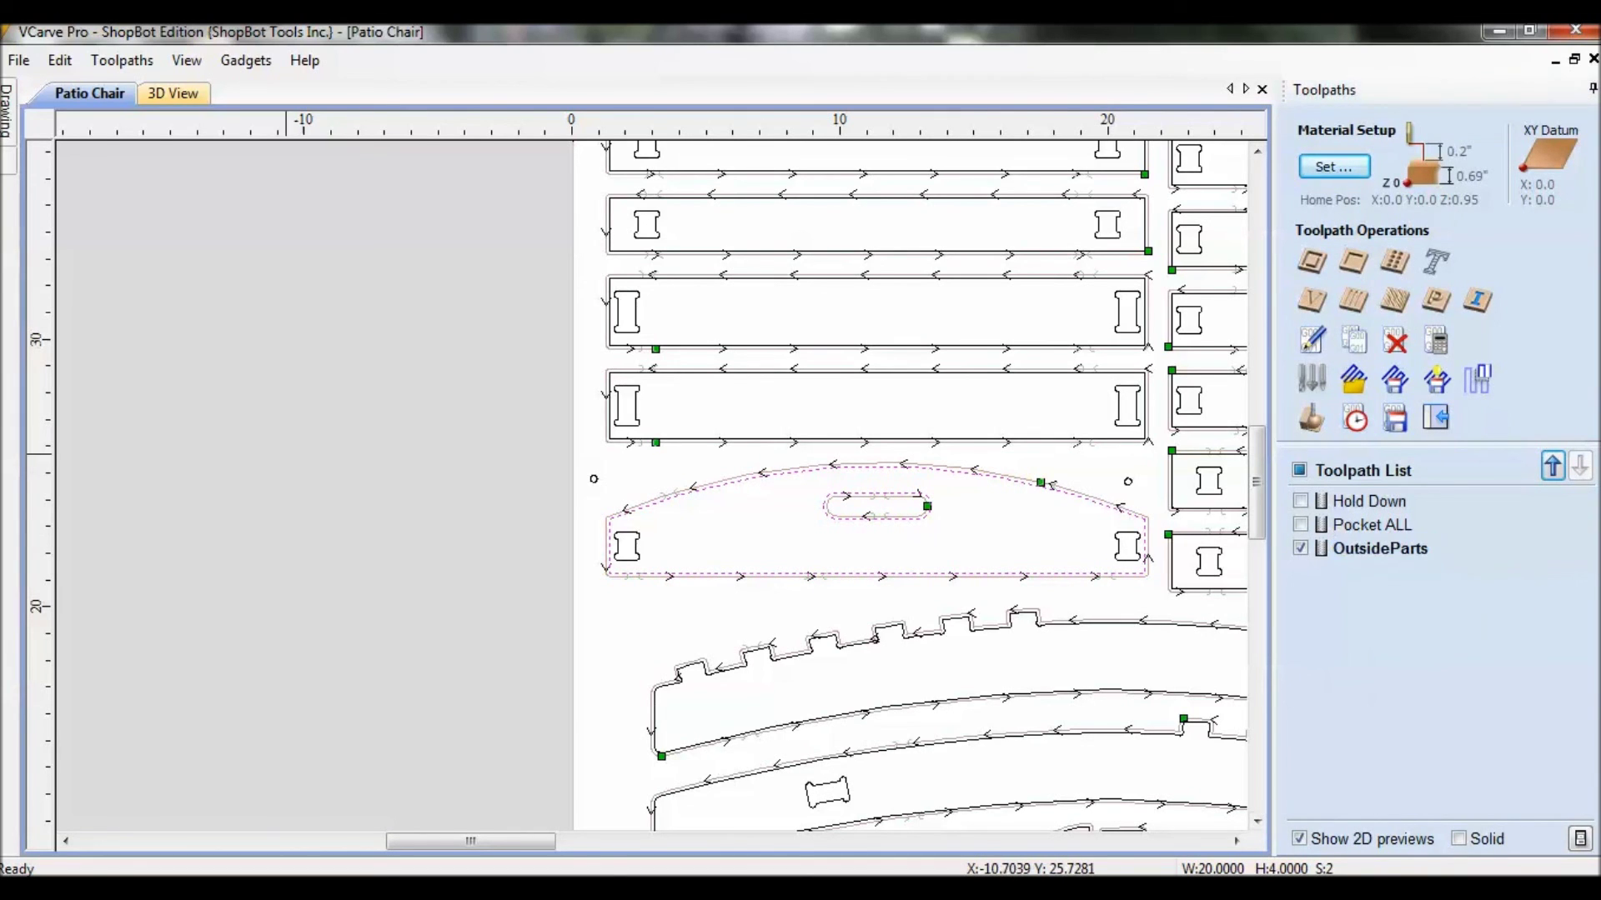
{"action": "middle_click_drag", "start_coordinate": [284, 453], "coordinate": [123, 437]}
{"action": "scroll", "coordinate": [410, 478], "scroll_direction": "down", "scroll_amount": 3}
{"action": "mouse_move", "coordinate": [1376, 548]}
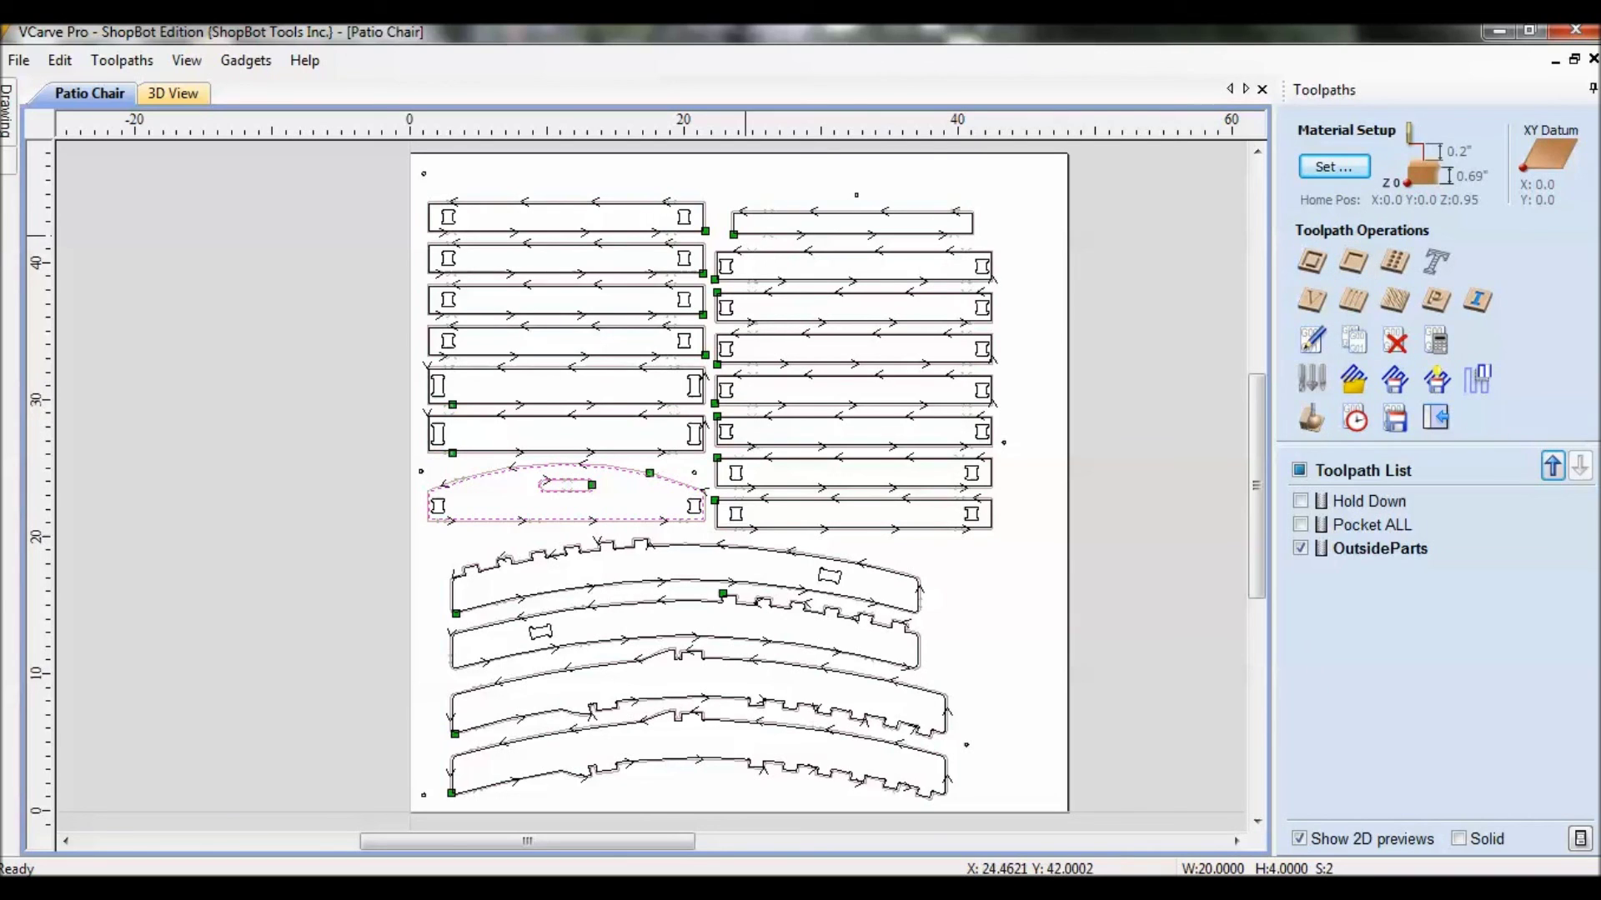
{"action": "left_click", "coordinate": [305, 60]}
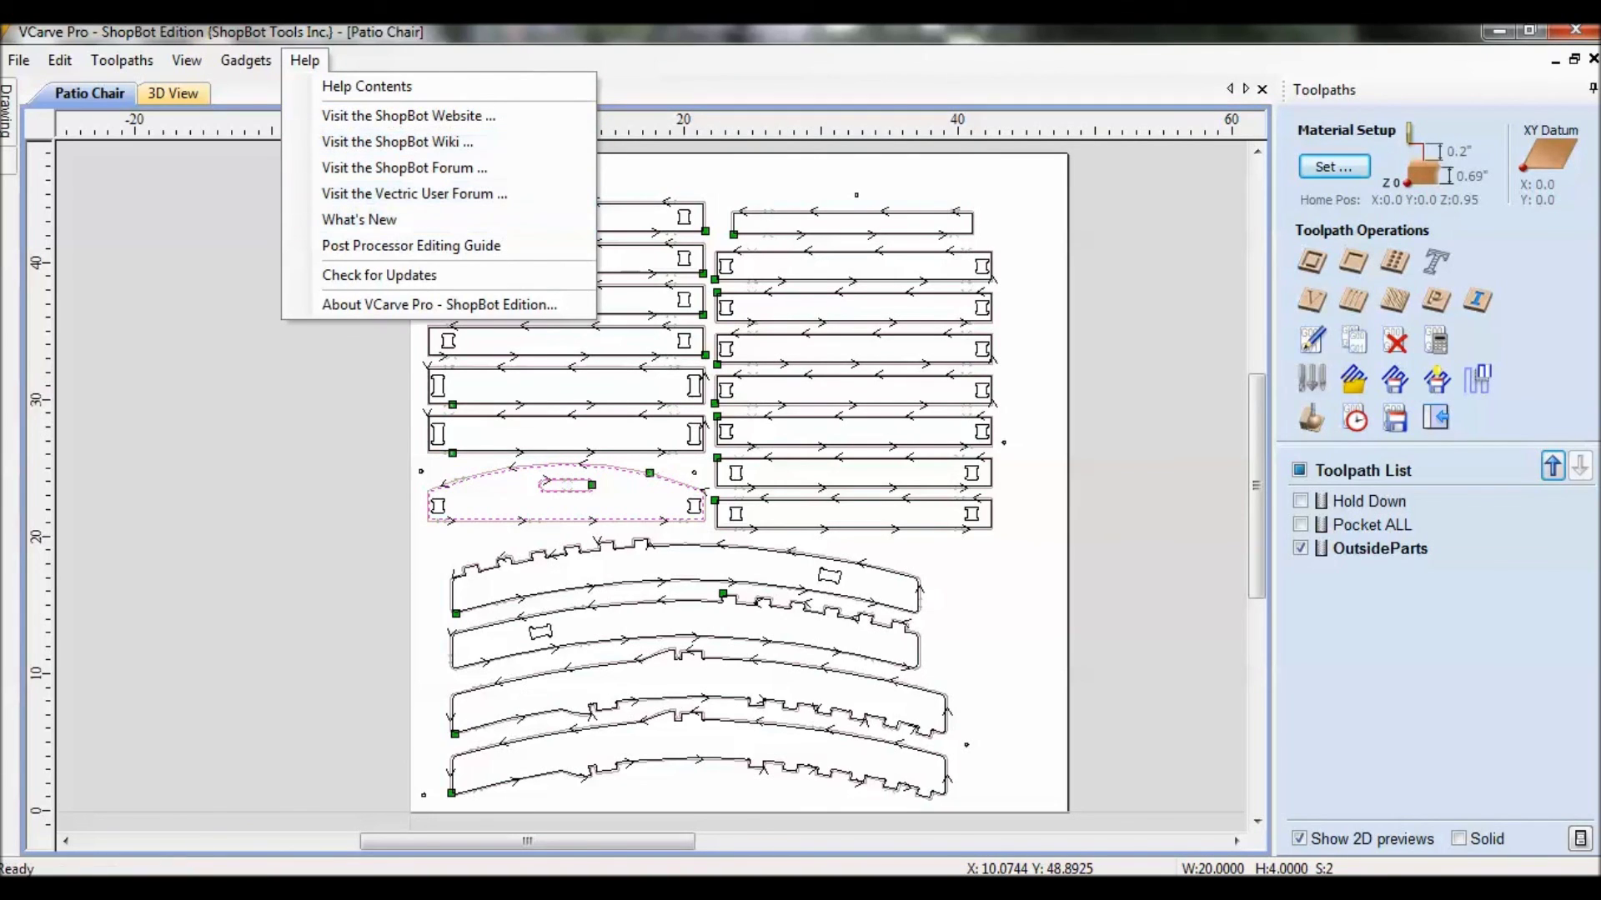
{"action": "left_click", "coordinate": [1131, 217]}
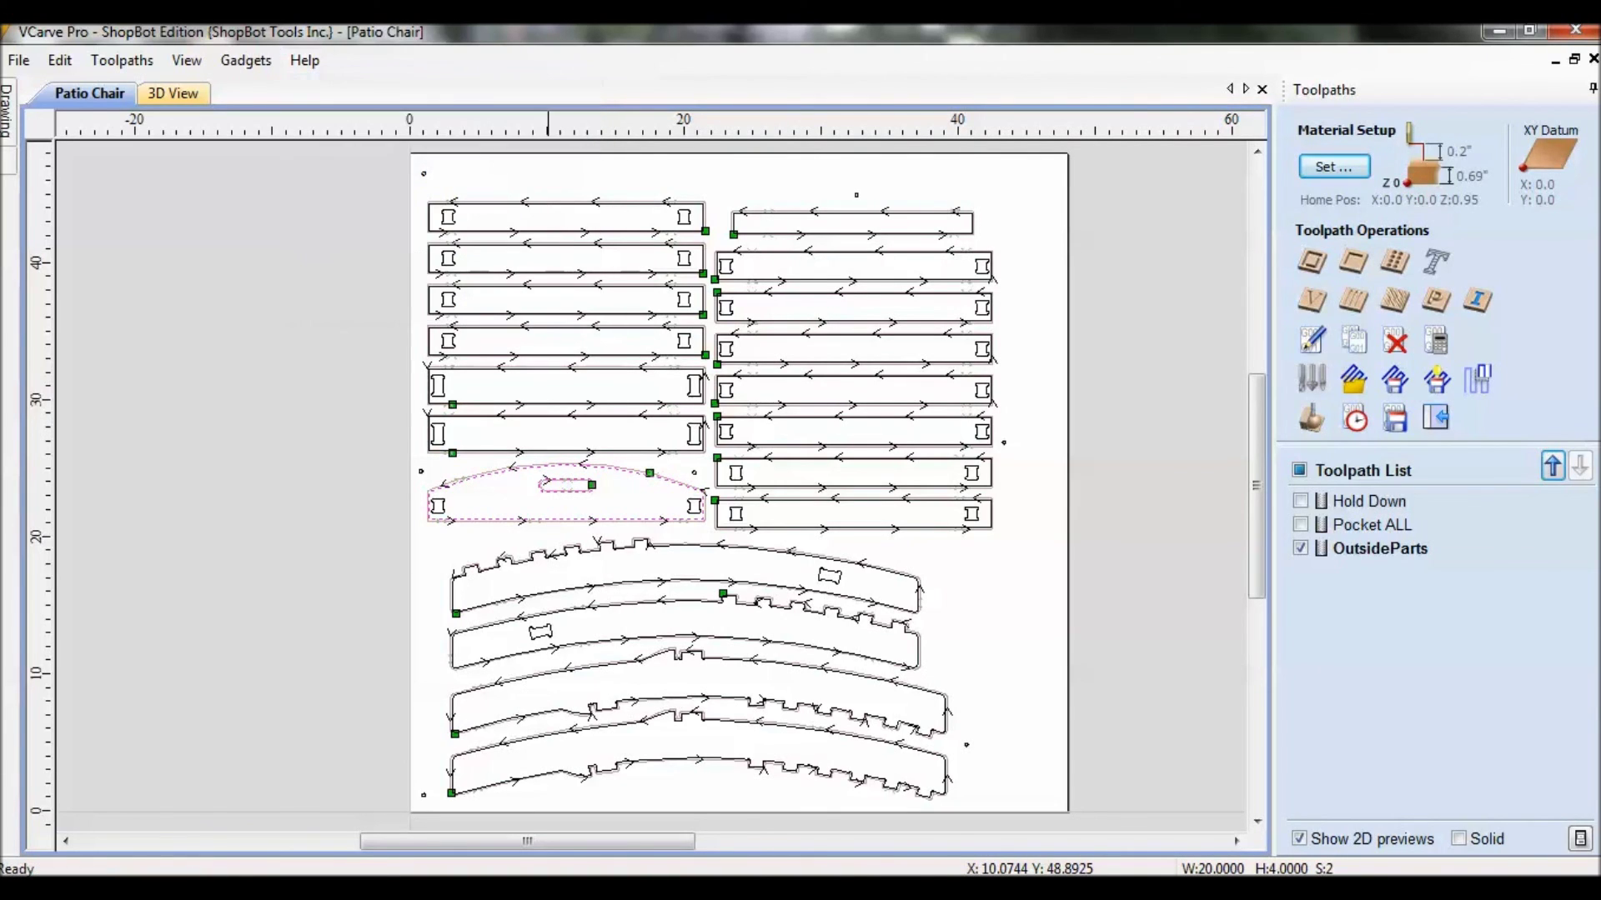